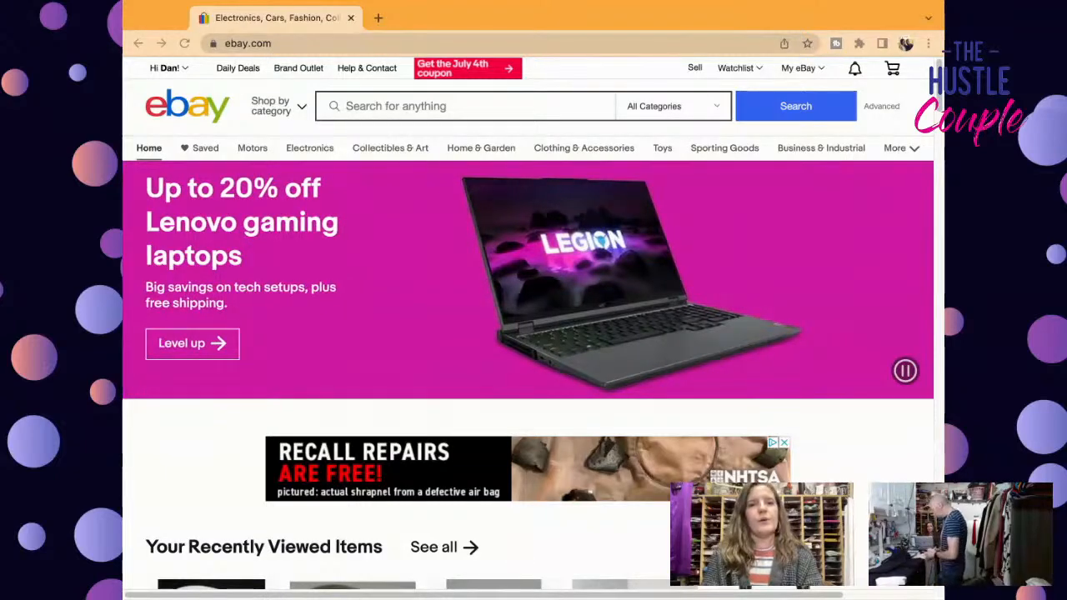
Step: Search eBay for "burberry double breasted blazer vintage"
click(561, 98)
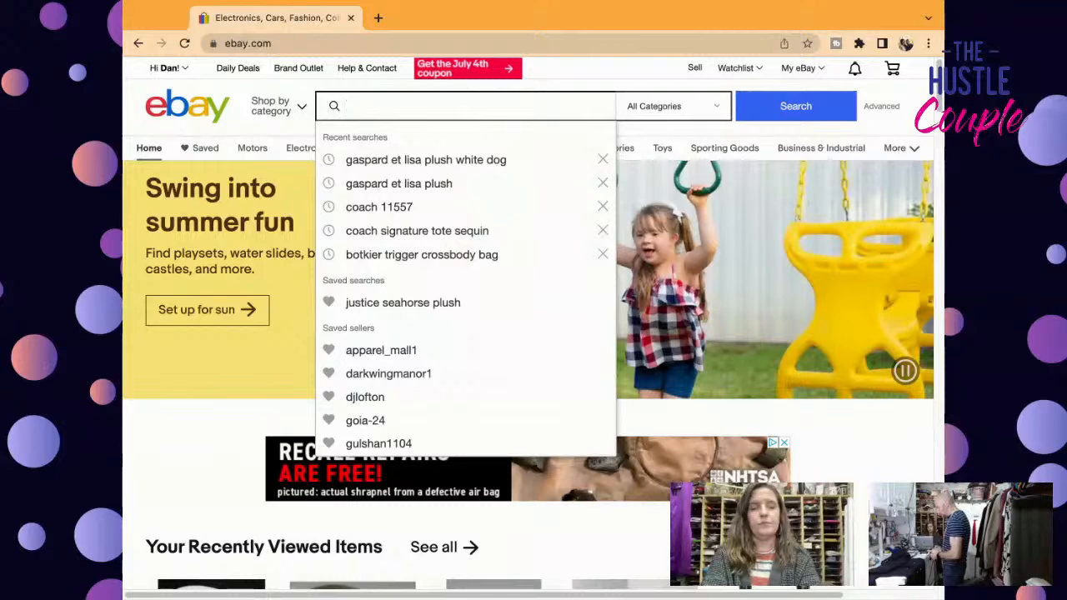
text(burbertty)
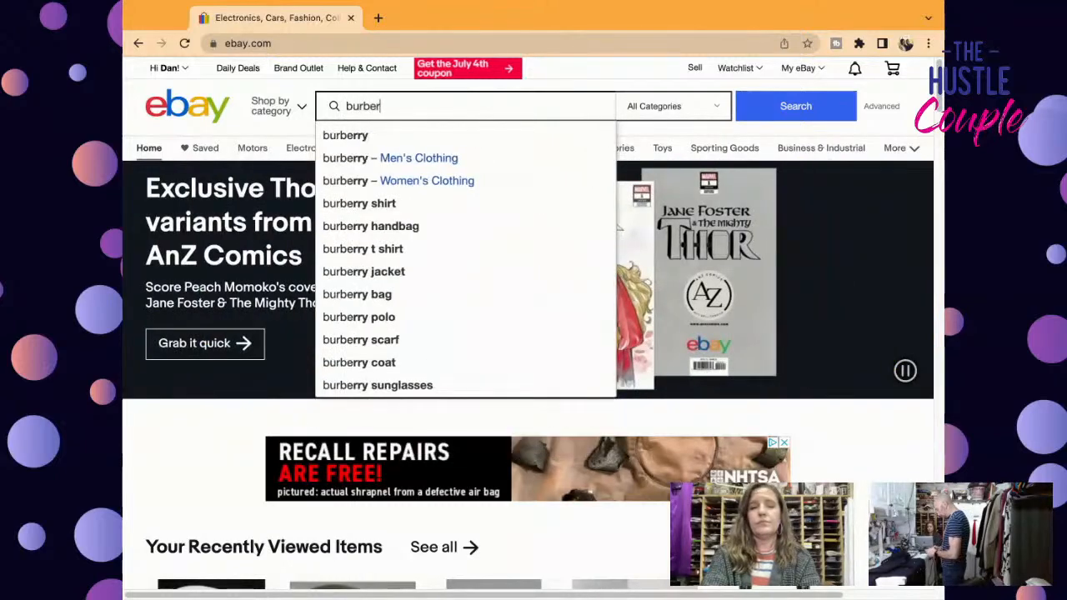
key(BackSpace)
key(BackSpace)
key(BackSpace)
text(ry )
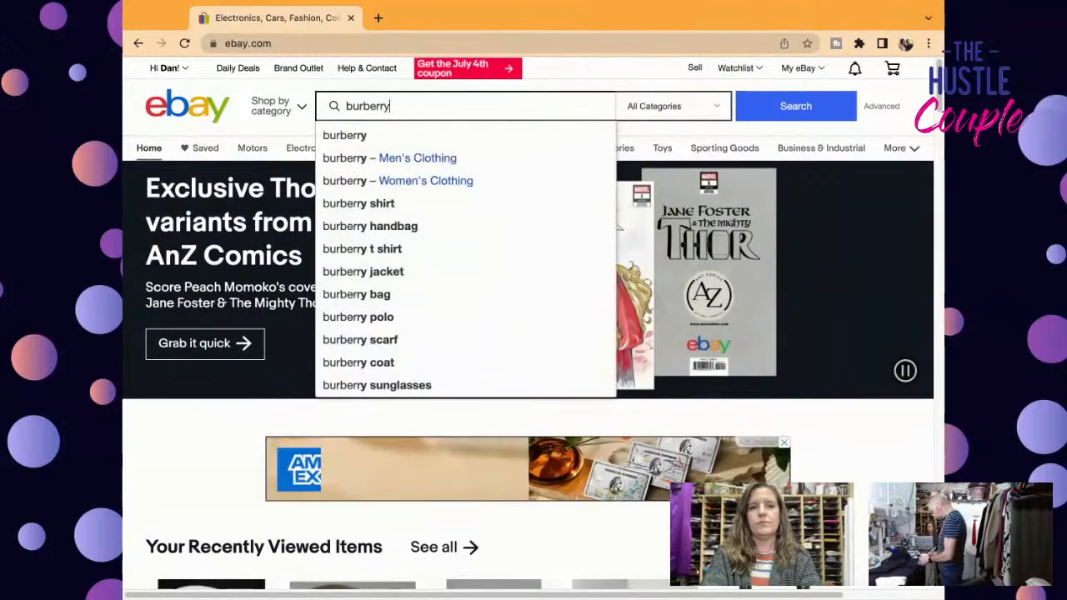
text(double )
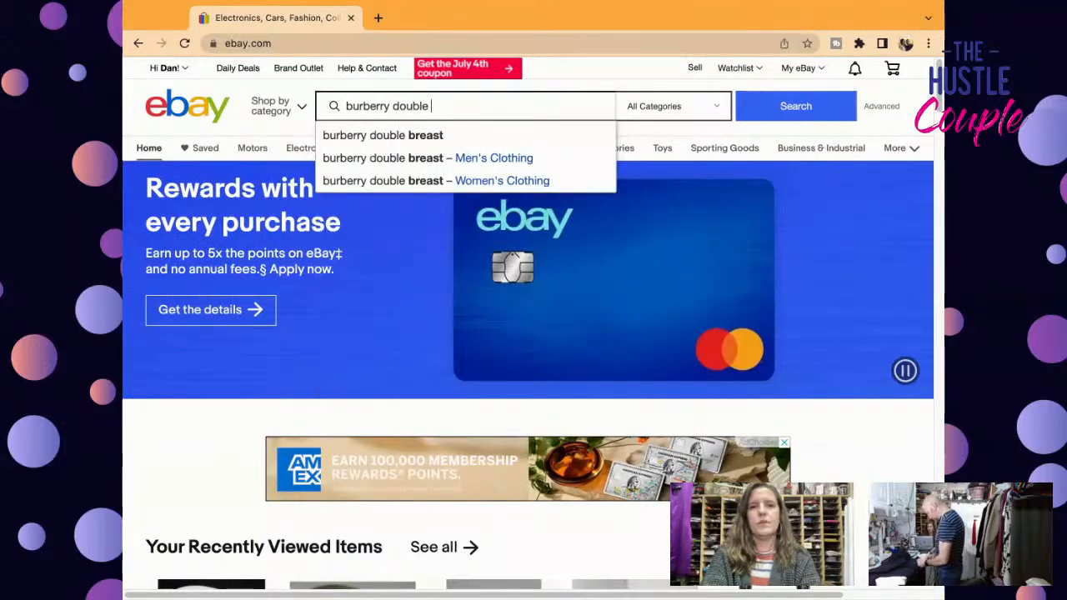
text(br)
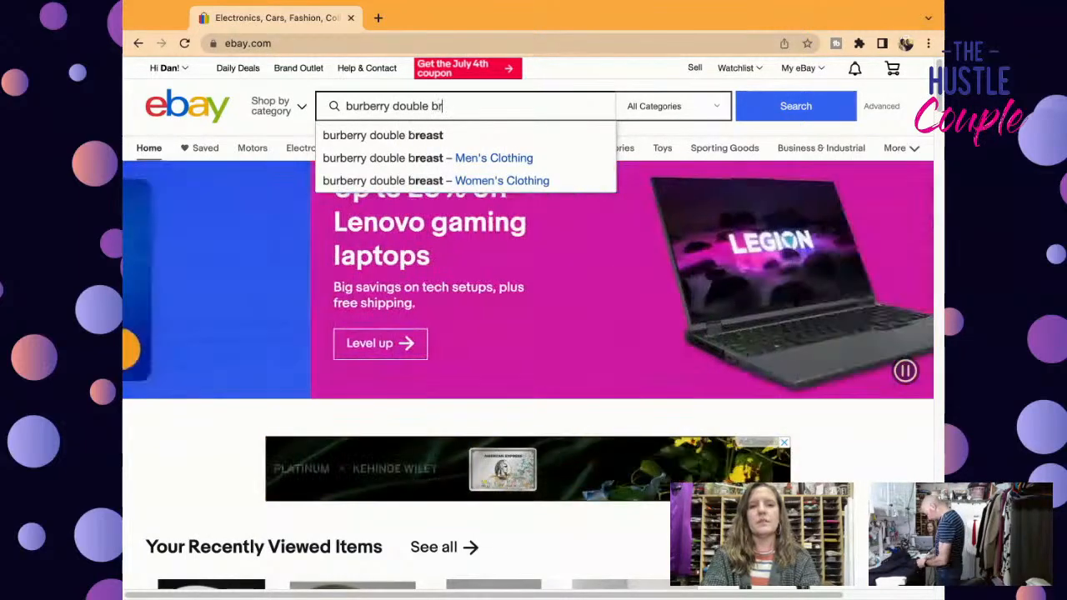
text(easted blaz)
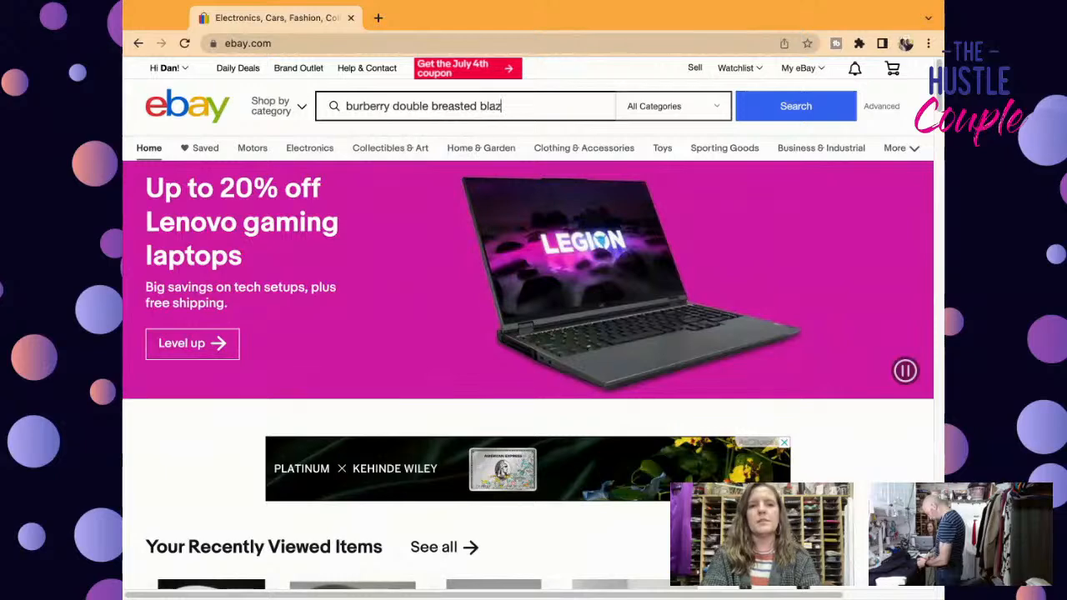
text(er vint)
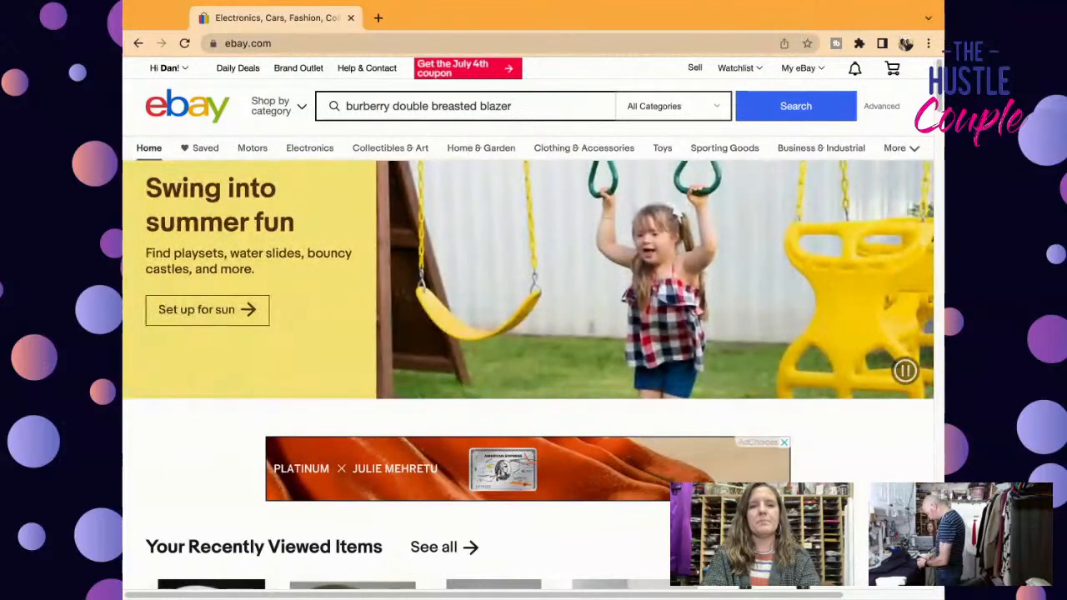
text(age)
key(Return)
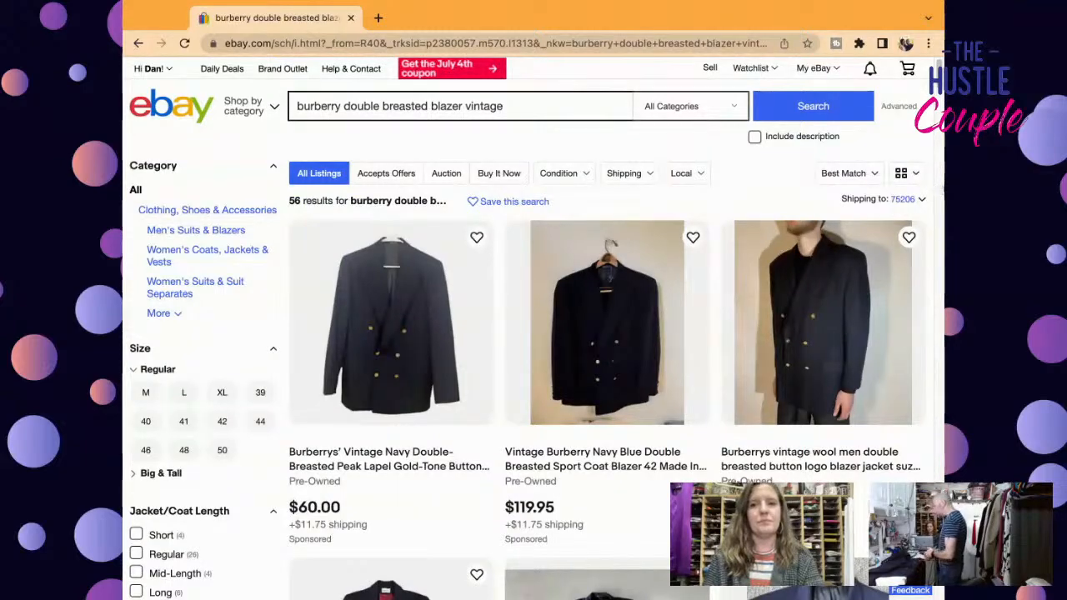
Step: Narrow the blazer search by adding the size "44L" to the search phrase
drag(934, 195, 928, 195)
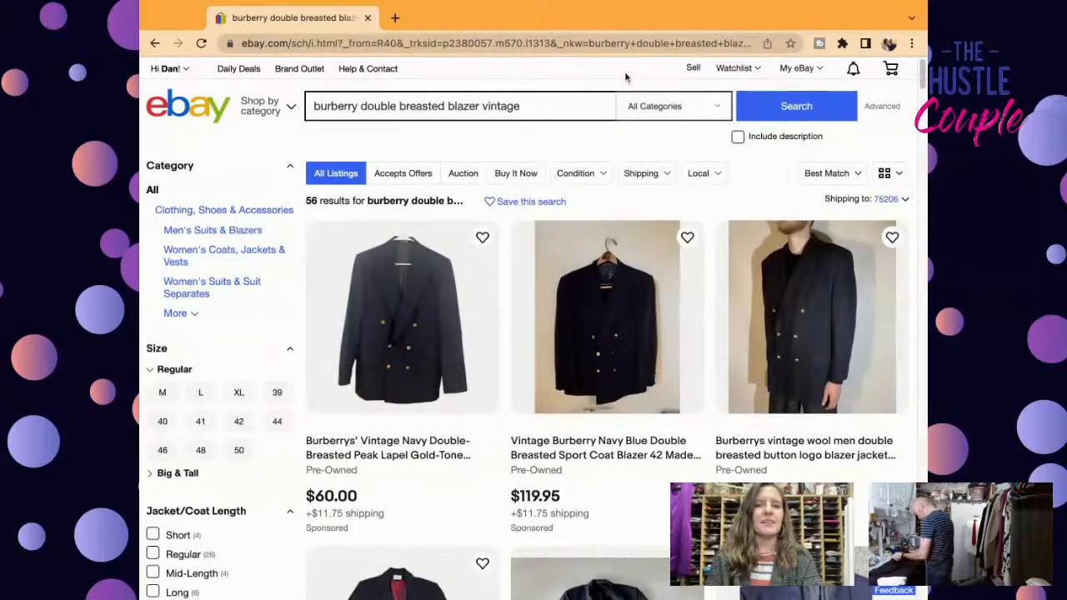
click(578, 103)
text(44L)
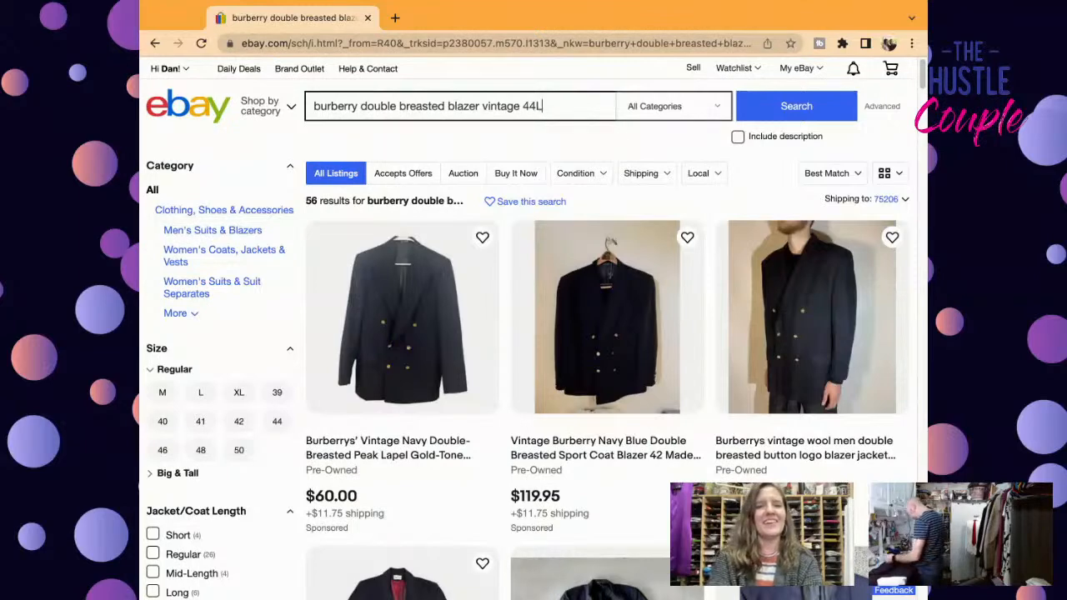
key(Return)
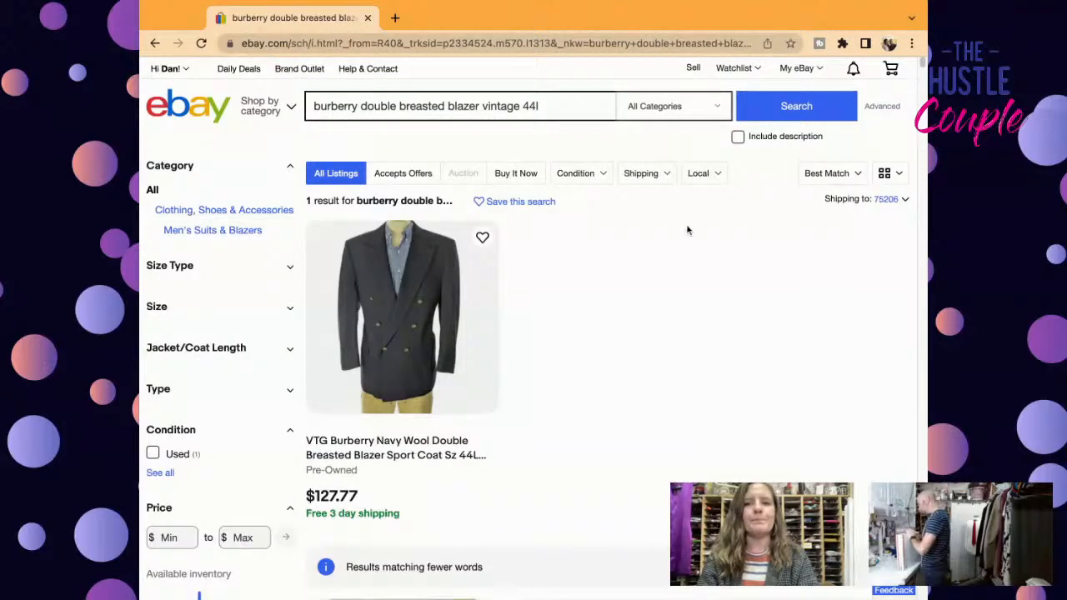
Step: Open the VTG Burberry Navy Wool Double Breasted Blazer listing and start selling a similar item from it
click(408, 455)
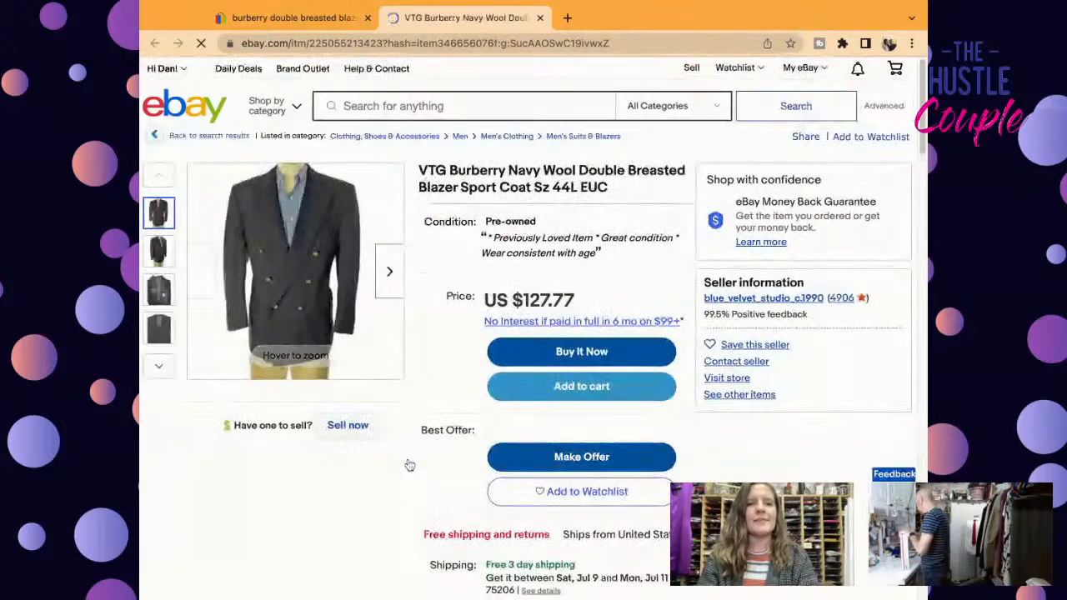
mouse_move(214, 228)
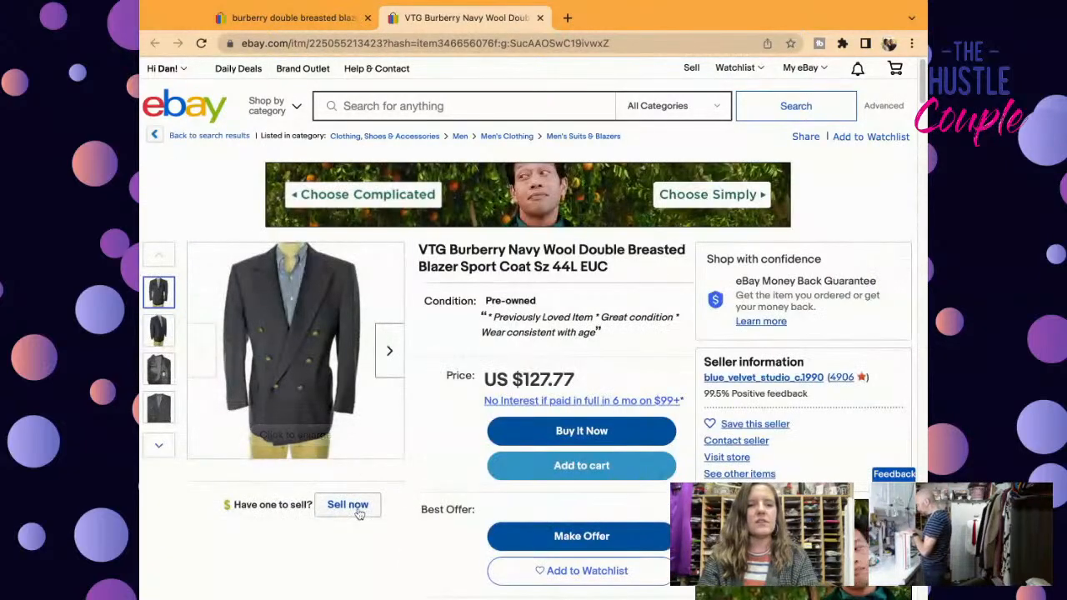
click(357, 507)
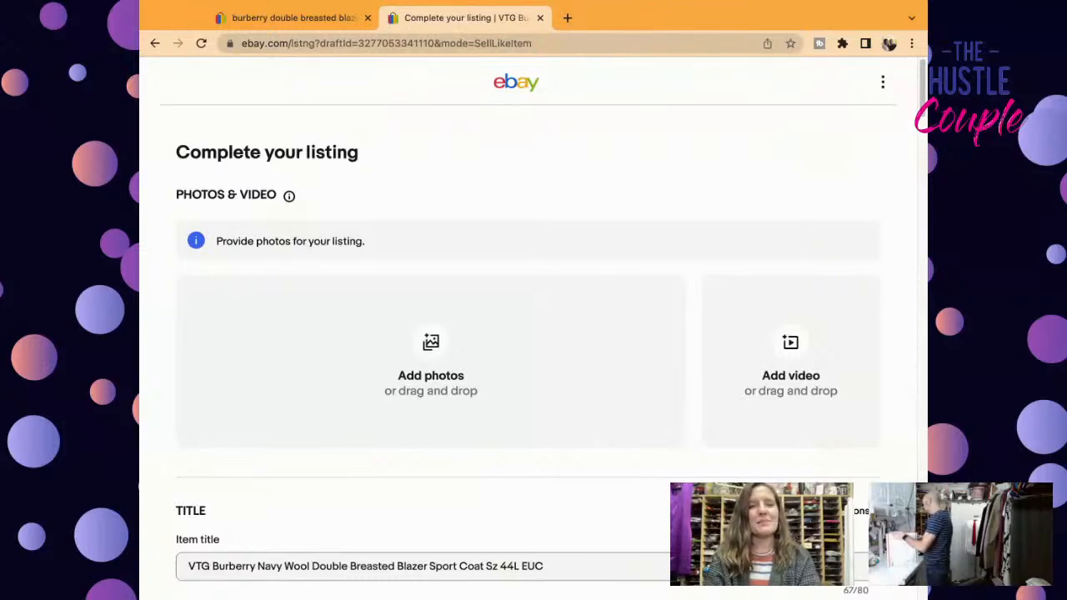
Step: Move "Sz 44L" within the item title so that it directly follows "Burberry"
scroll(922, 100, down, 1)
scroll(922, 100, down, 1)
scroll(922, 100, down, 1)
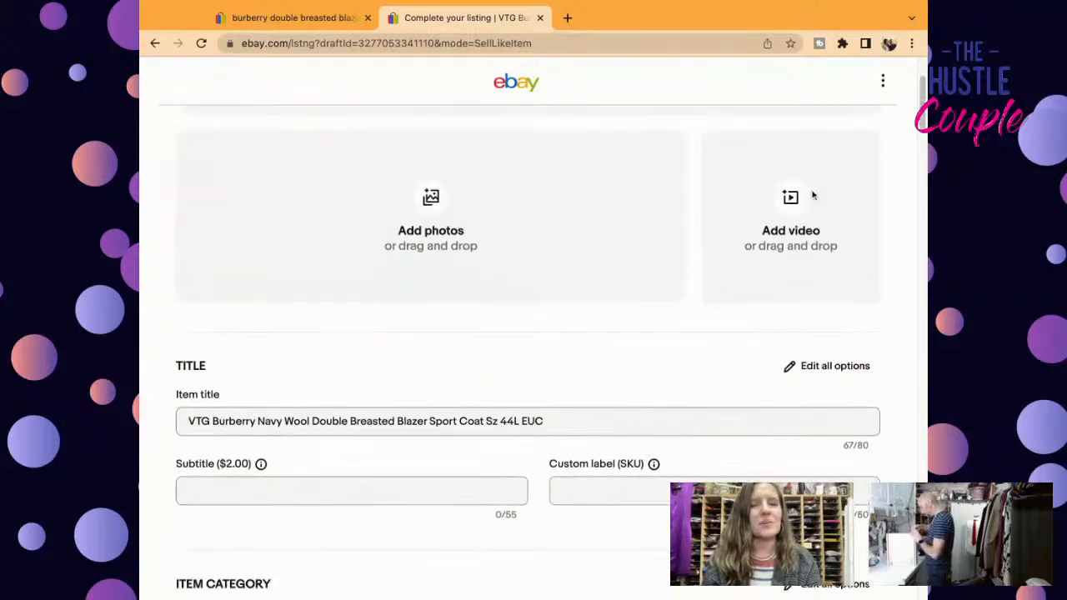
drag(488, 421, 518, 431)
click(518, 425)
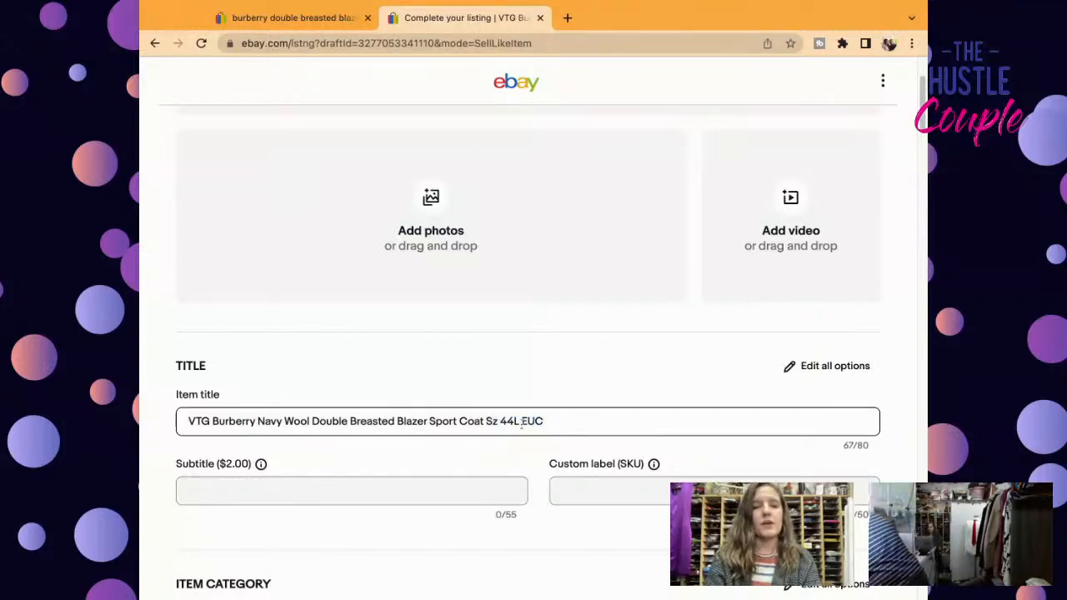
key(shift+Left)
key(shift+Left)
key(shift+Left)
key(shift+Left)
key(shift+Left)
key(shift+Left)
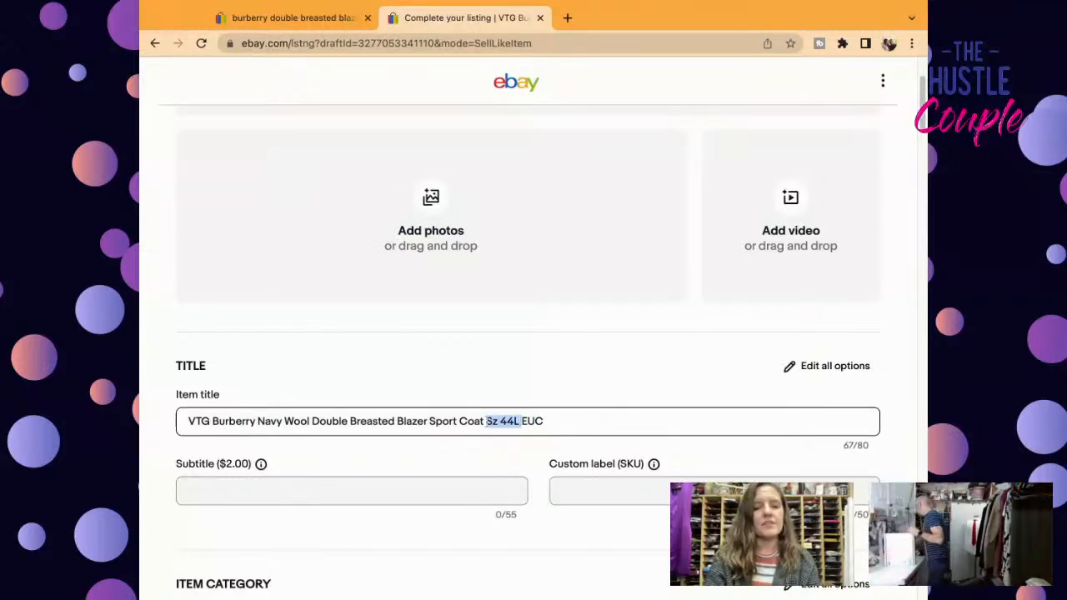
key(Delete)
key(Delete)
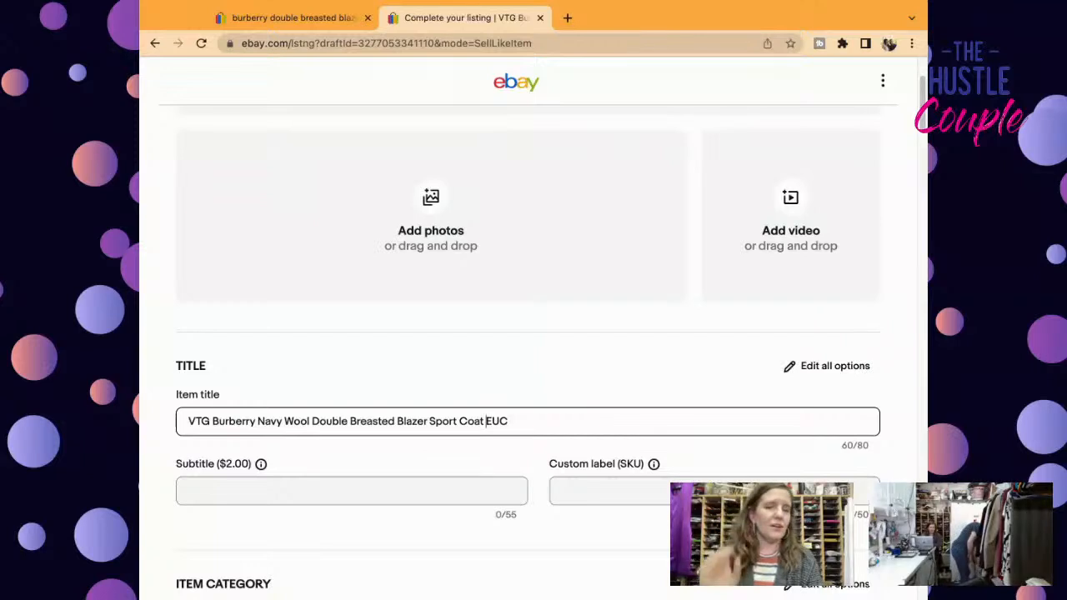
click(257, 421)
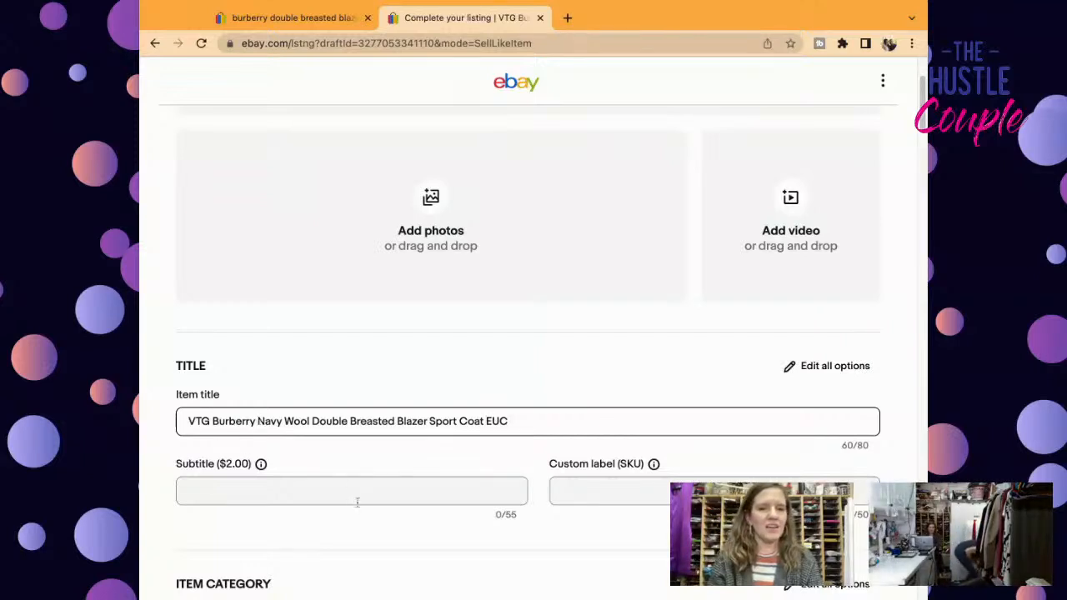
text(Sz 44L)
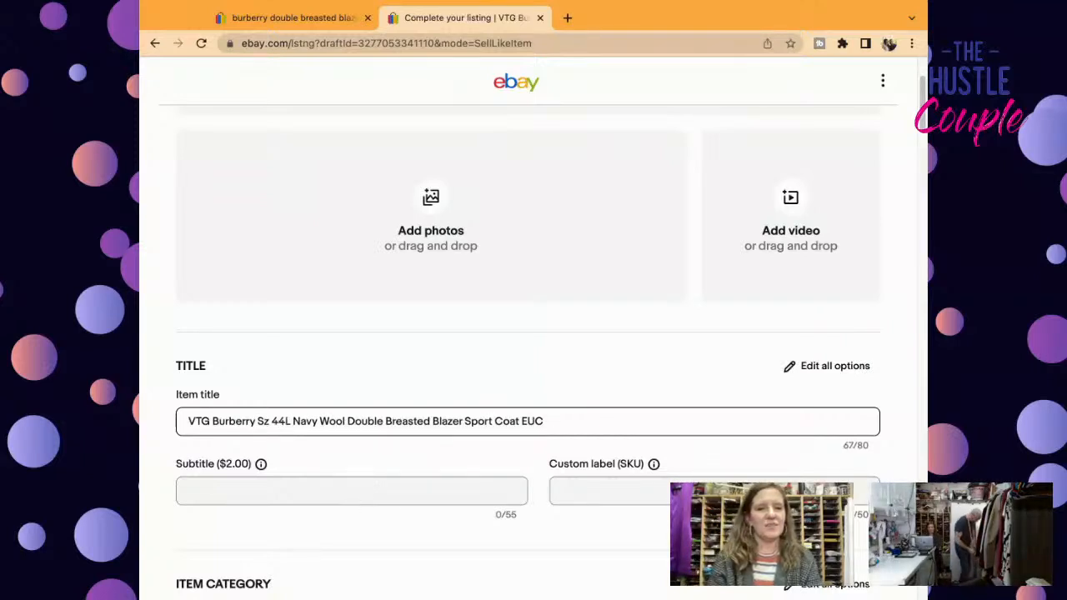
Step: Replace "EUC" at the end of the item title with "Gold Buttons"
click(594, 420)
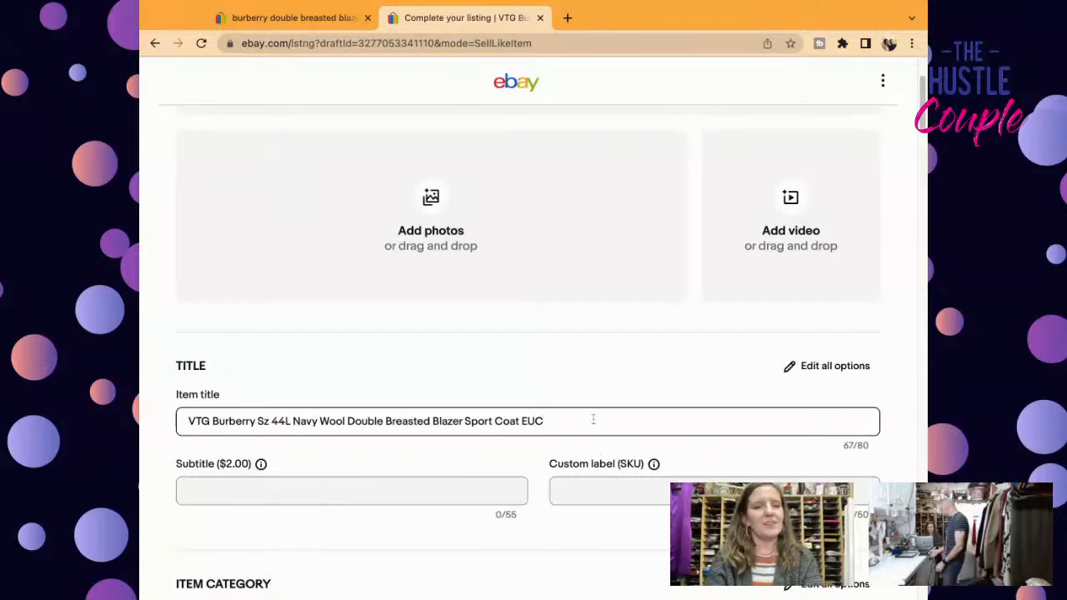
key(BackSpace)
key(BackSpace)
key(BackSpace)
key(BackSpace)
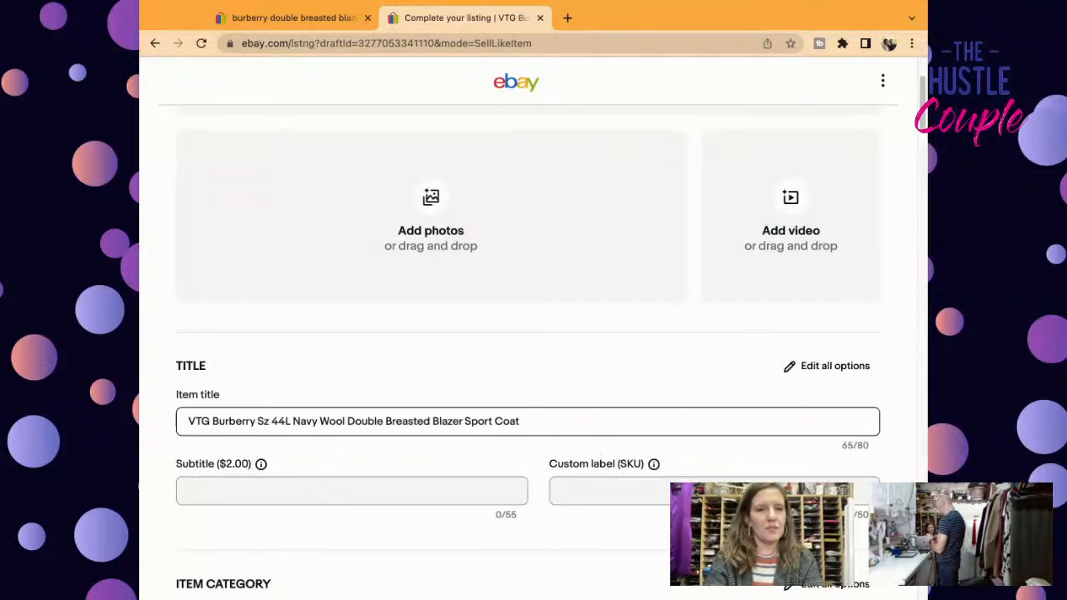
text(Gold Buttons)
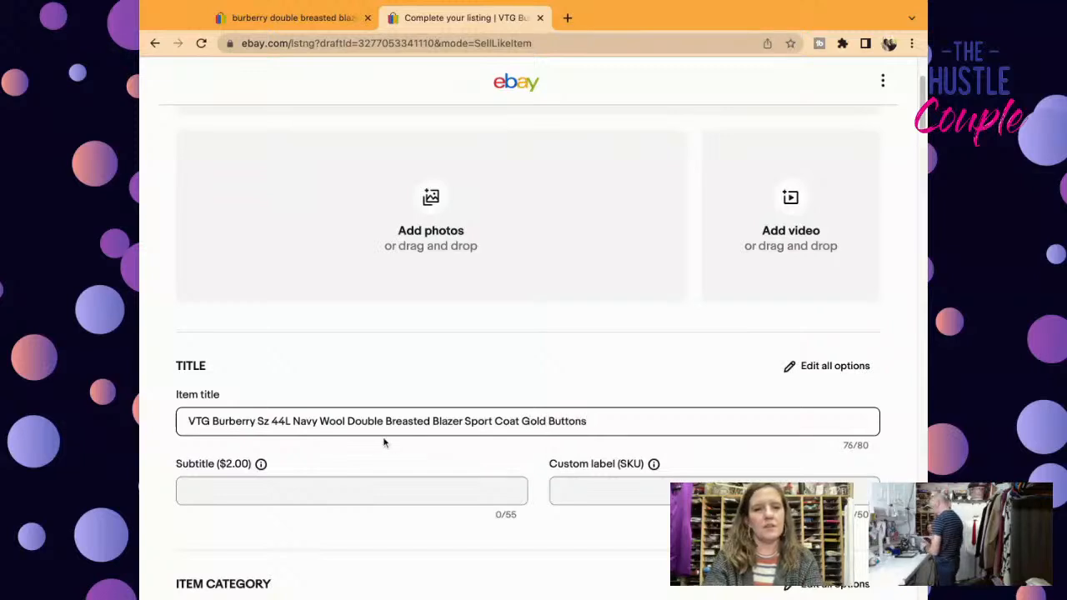
Step: Spell out "Sz" as "Size" in the item title
click(267, 421)
key(BackSpace)
text(ize)
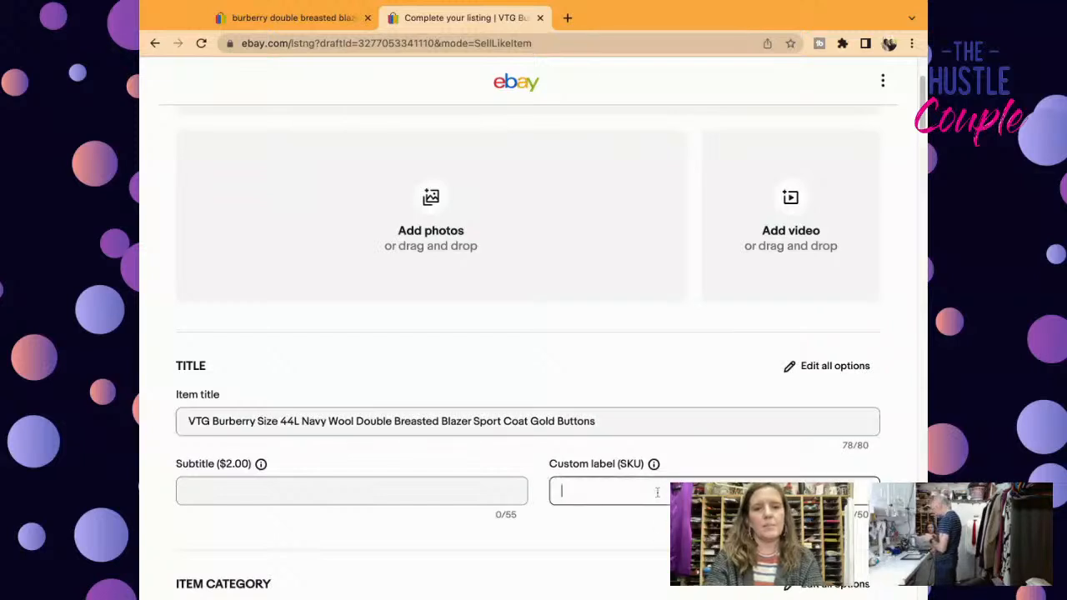
Step: Set the custom label (SKU) to 4531 and select the entire item title text
click(657, 492)
text(4531)
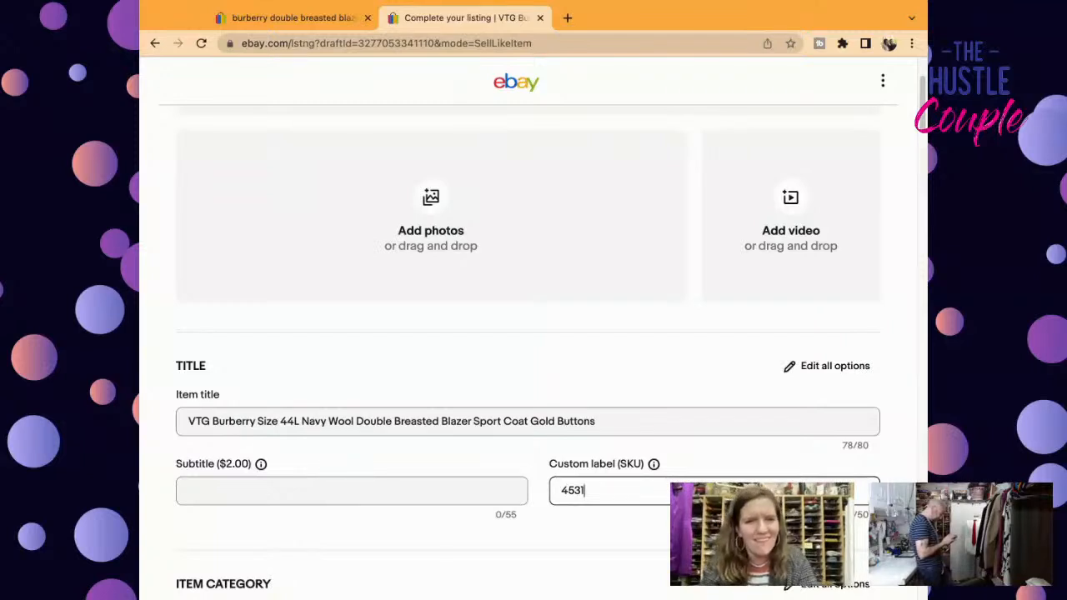
click(365, 422)
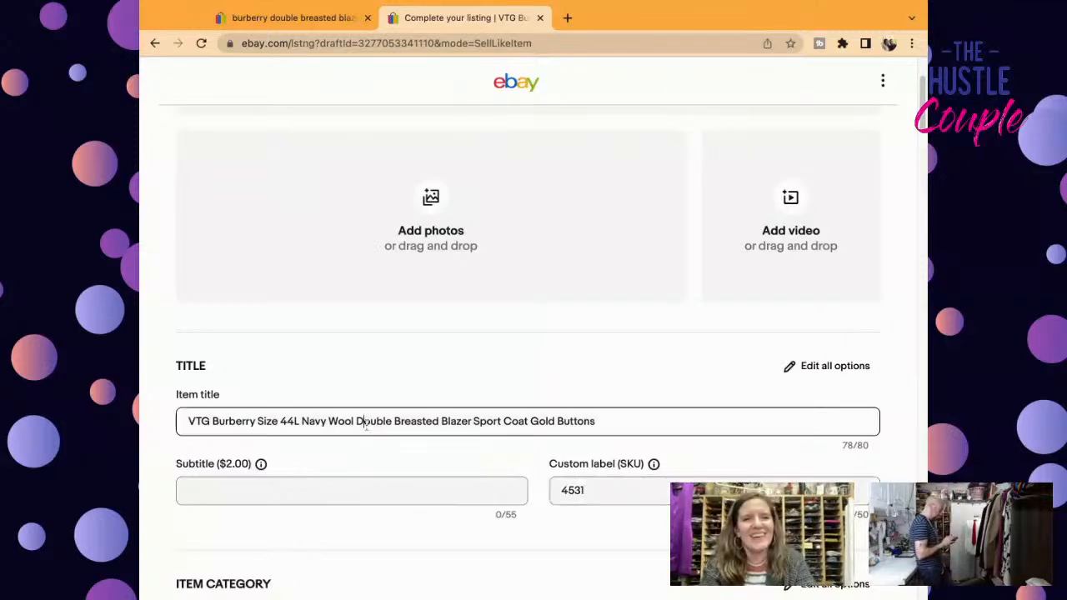
key(ctrl+a)
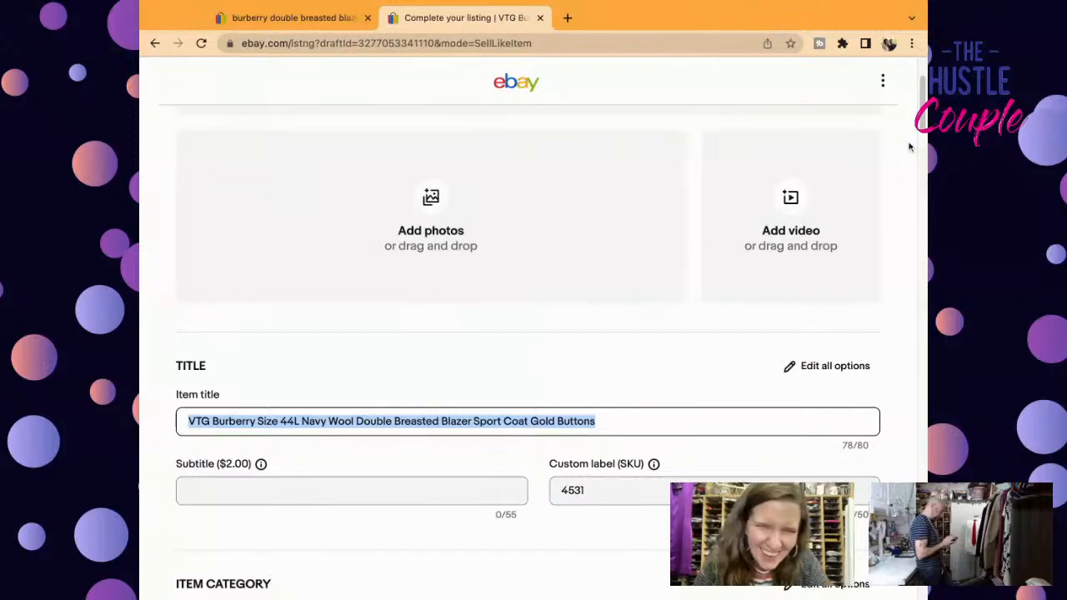
Step: Set the Jacket Vent Style to Ventless in the additional item specifics
scroll(923, 95, down, 5)
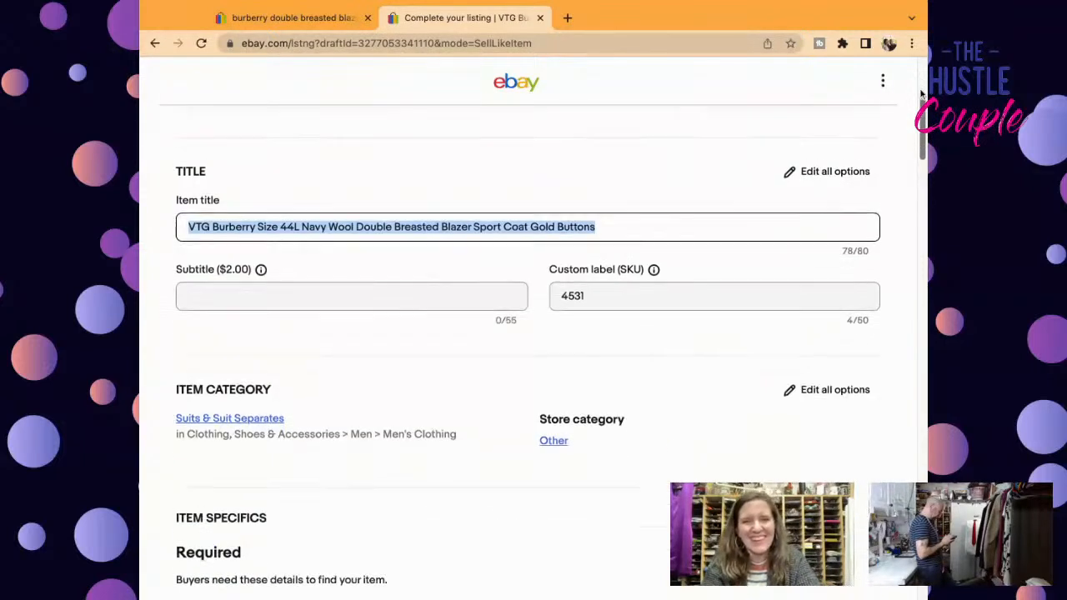
scroll(923, 94, down, 2)
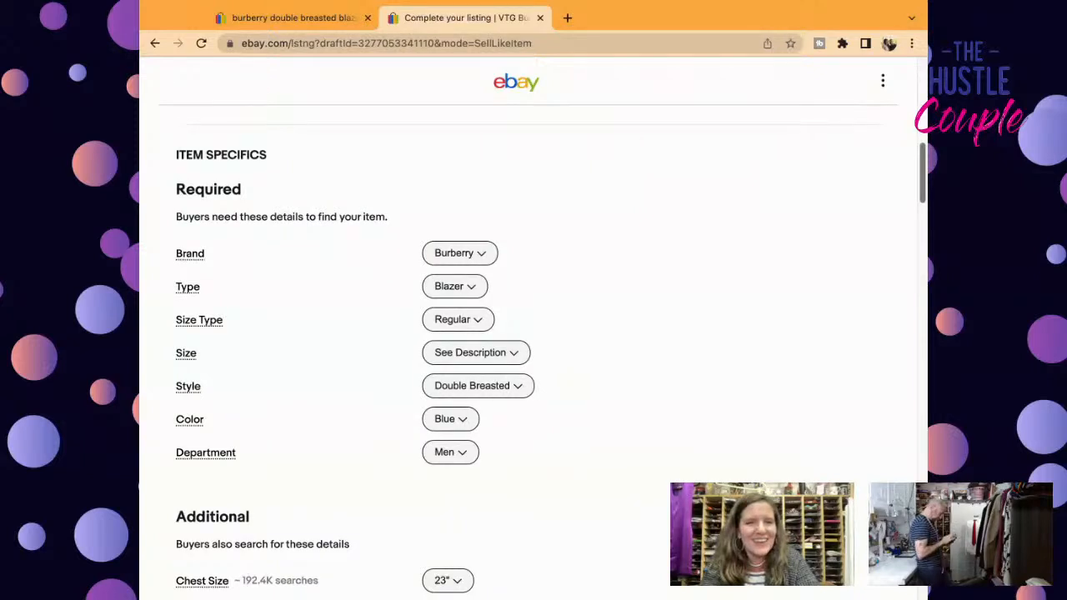
scroll(393, 293, down, 3)
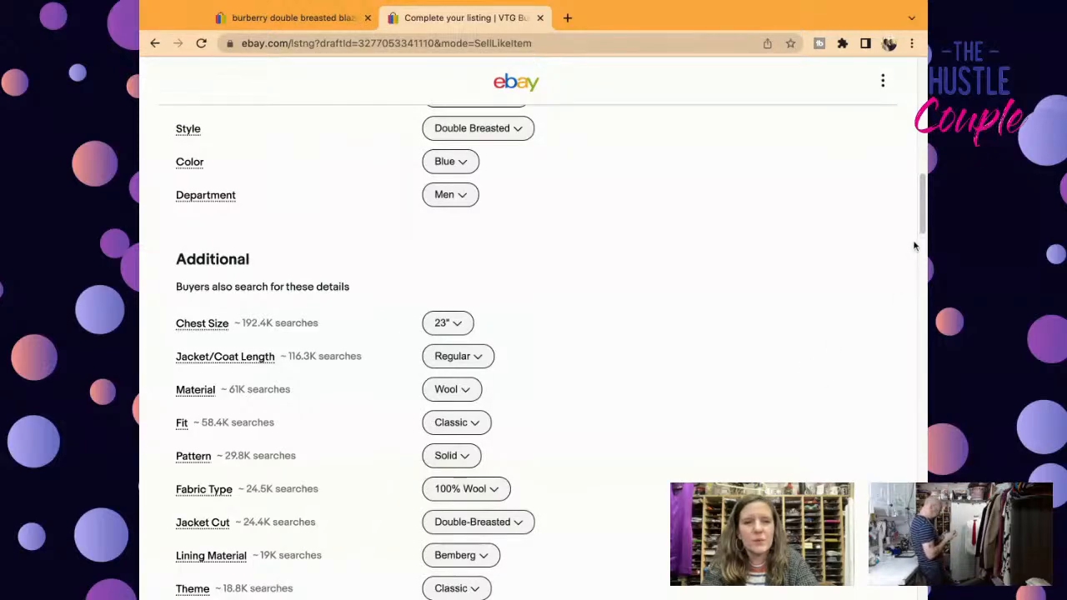
scroll(923, 209, down, 5)
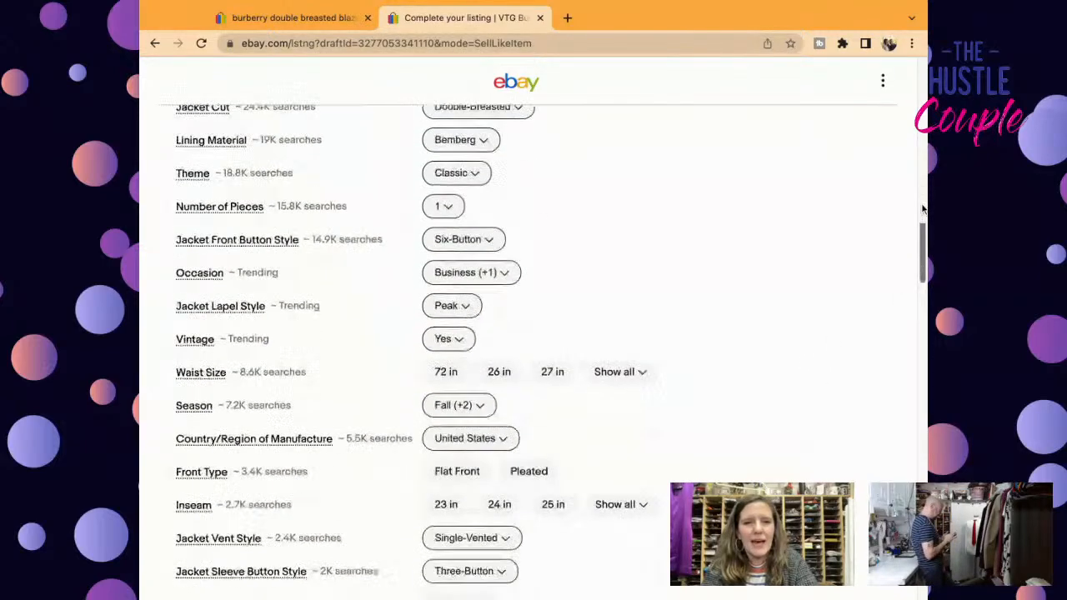
scroll(923, 210, down, 2)
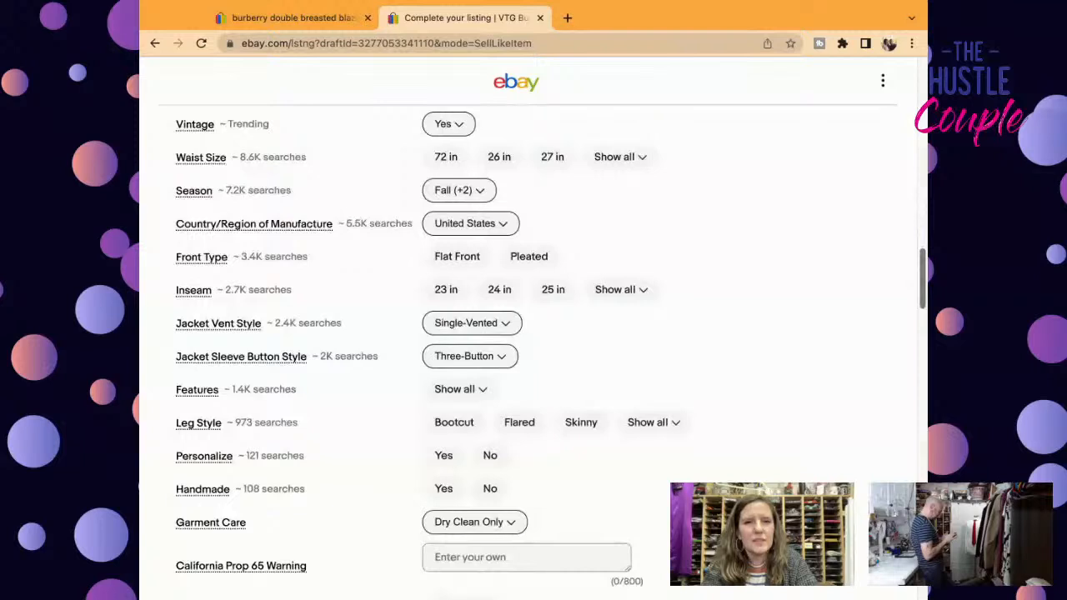
scroll(500, 334, down, 2)
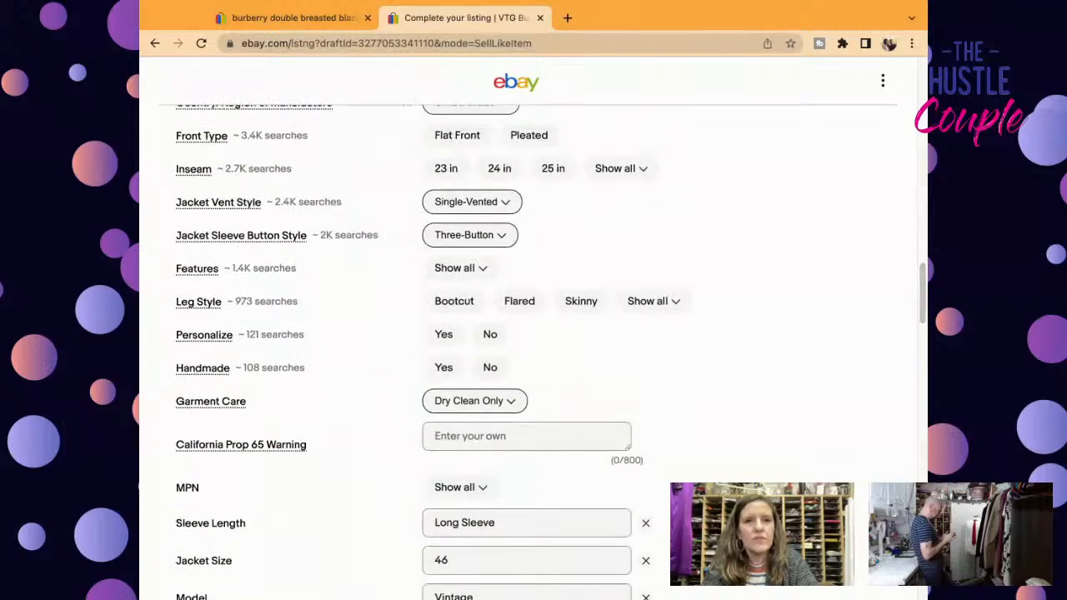
click(507, 205)
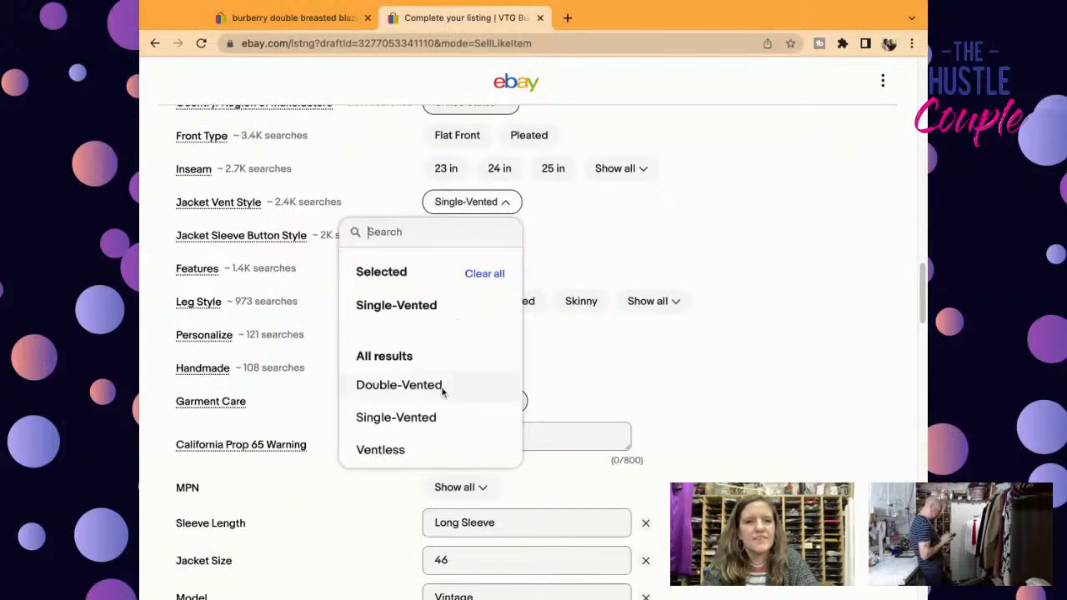
click(420, 451)
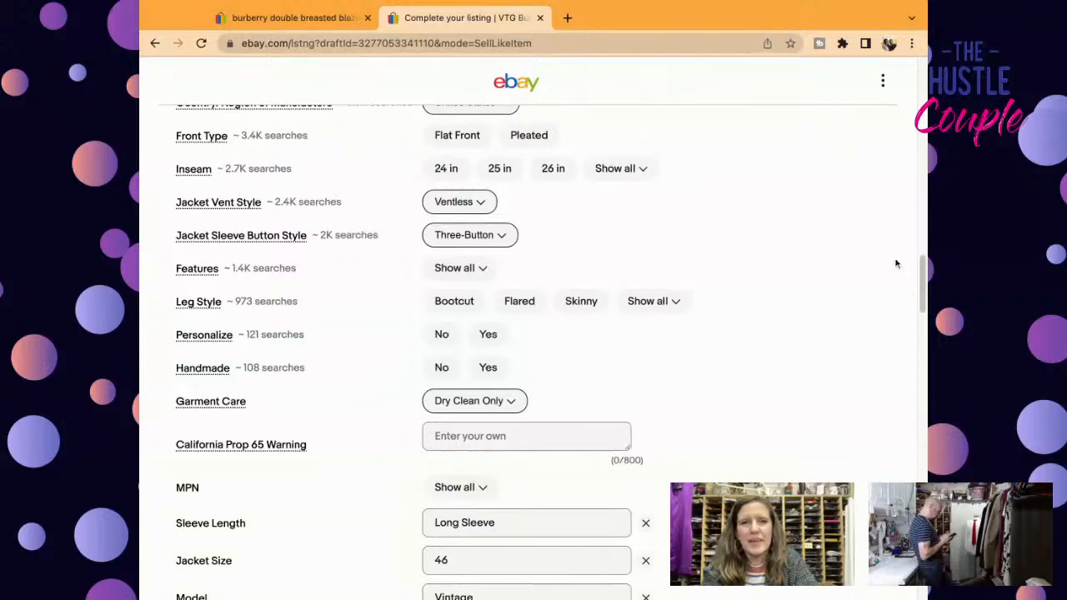
Step: Set the item condition to Pre-owned with the description "Excellent Pre-Owned Condition. No Rips, Stains, or Tears. Please See Detailed Measurements in the Photos."
drag(924, 313, 924, 367)
scroll(923, 293, up, 1)
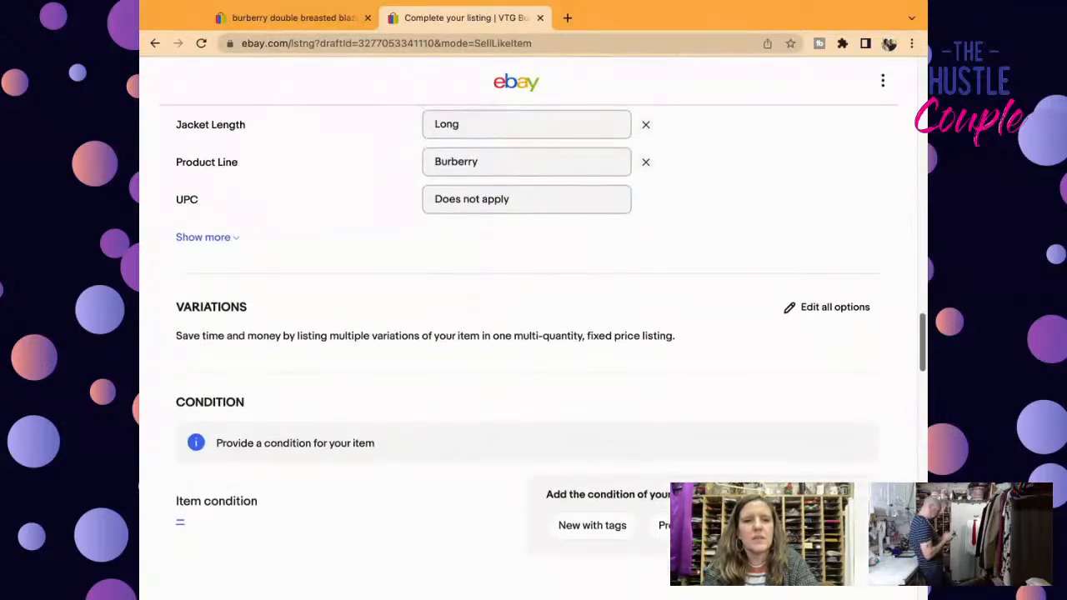
scroll(828, 374, down, 2)
click(667, 414)
click(574, 419)
text(excellent Pre-Owned Condition. No Rips, Stains, or Tears. Please See Detailed Measurements in the Photos.)
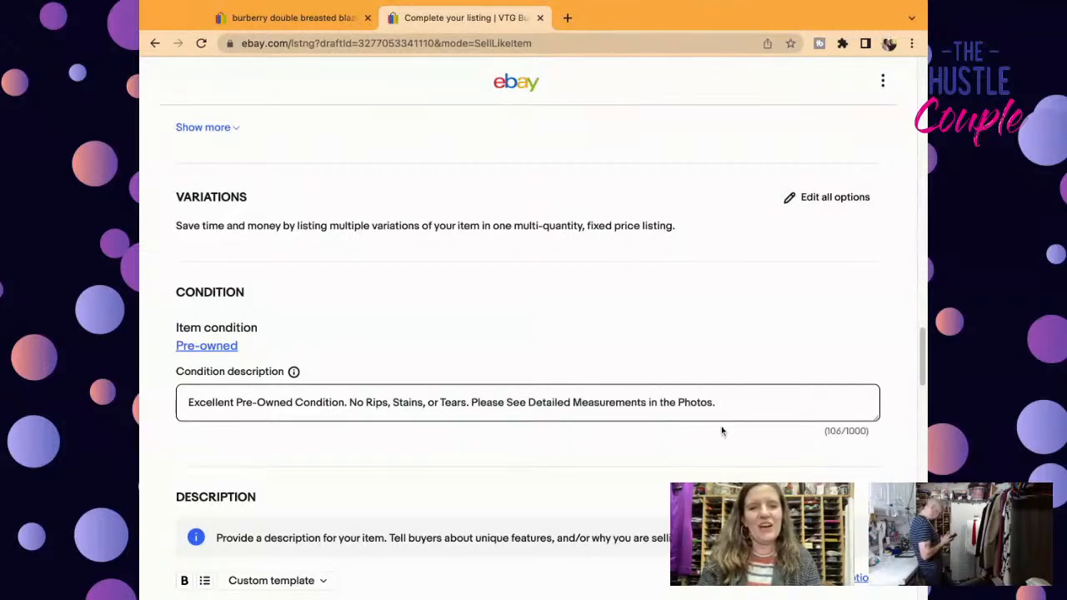
Step: Change the end of the item title to "Gold Button US"
scroll(922, 352, up, 15)
scroll(921, 353, up, 5)
scroll(675, 290, up, 4)
click(669, 269)
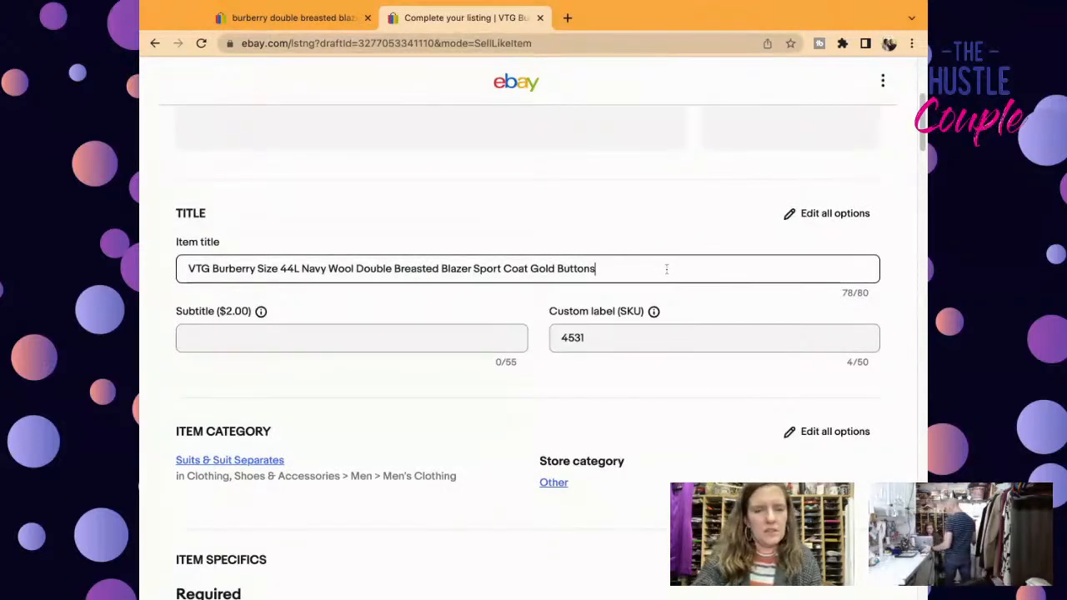
key(BackSpace)
text(US)
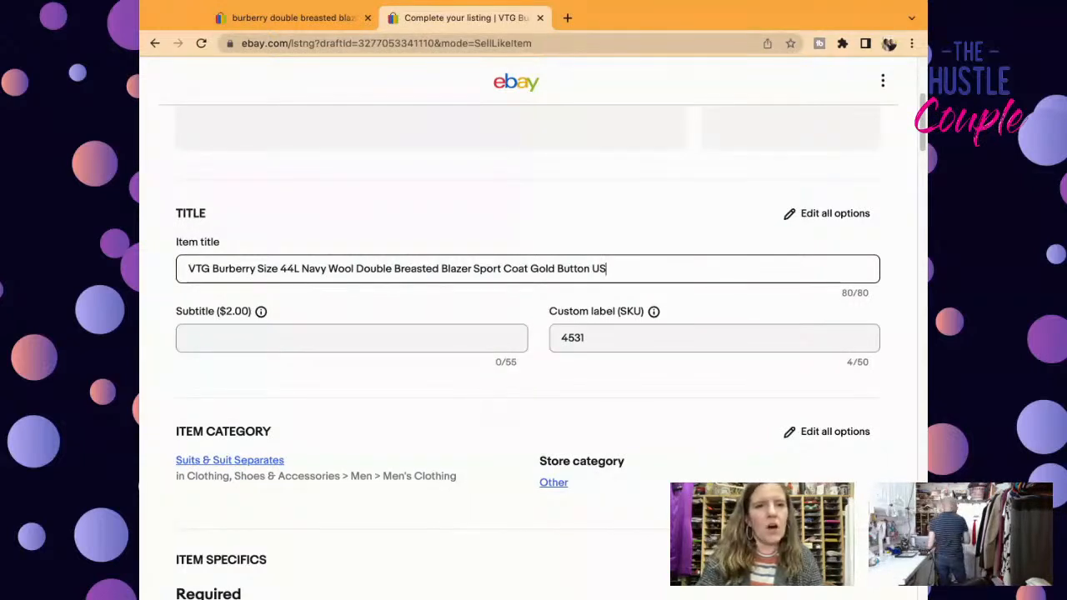
Step: Abbreviate "Size" to "Sz" in the item title
click(277, 269)
key(BackSpace)
key(BackSpace)
key(BackSpace)
text(z)
Step: Rewrite the end of the item title to read "Gold Buttons USA"
click(603, 273)
key(BackSpace)
key(BackSpace)
key(BackSpace)
text(s A)
key(BackSpace)
text(USA)
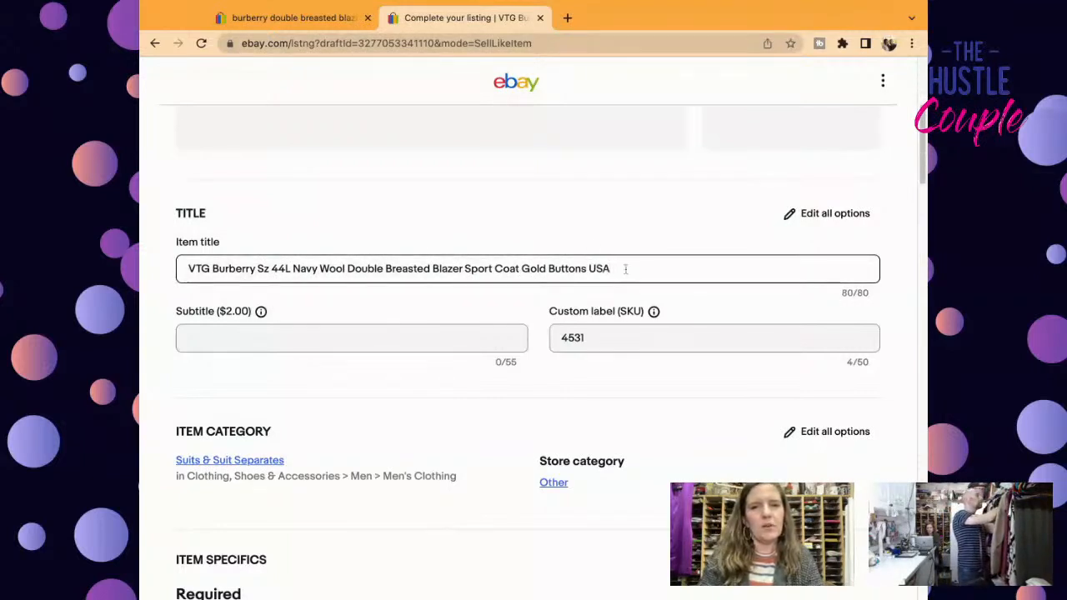
Step: Copy the full item title into the first line of the listing description
key(super+a)
key(ctrl+c)
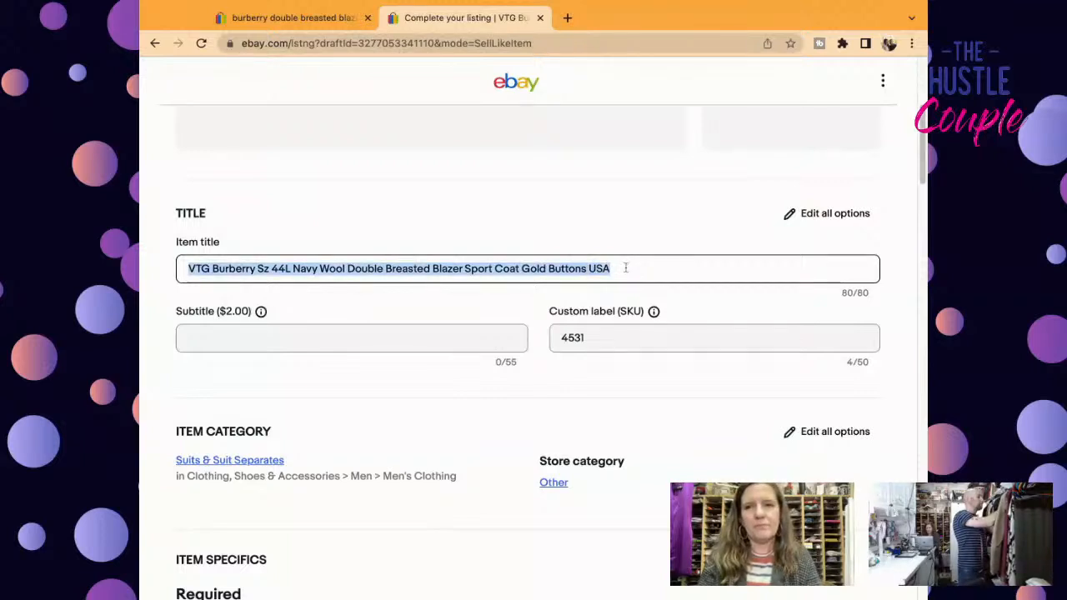
scroll(626, 268, down, 5)
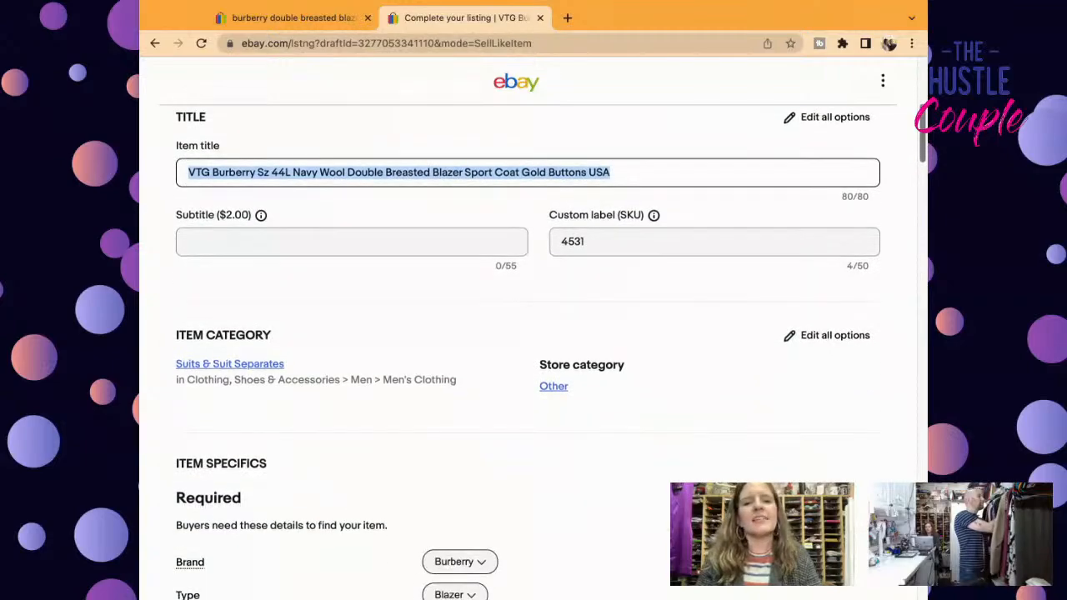
scroll(534, 334, down, 15)
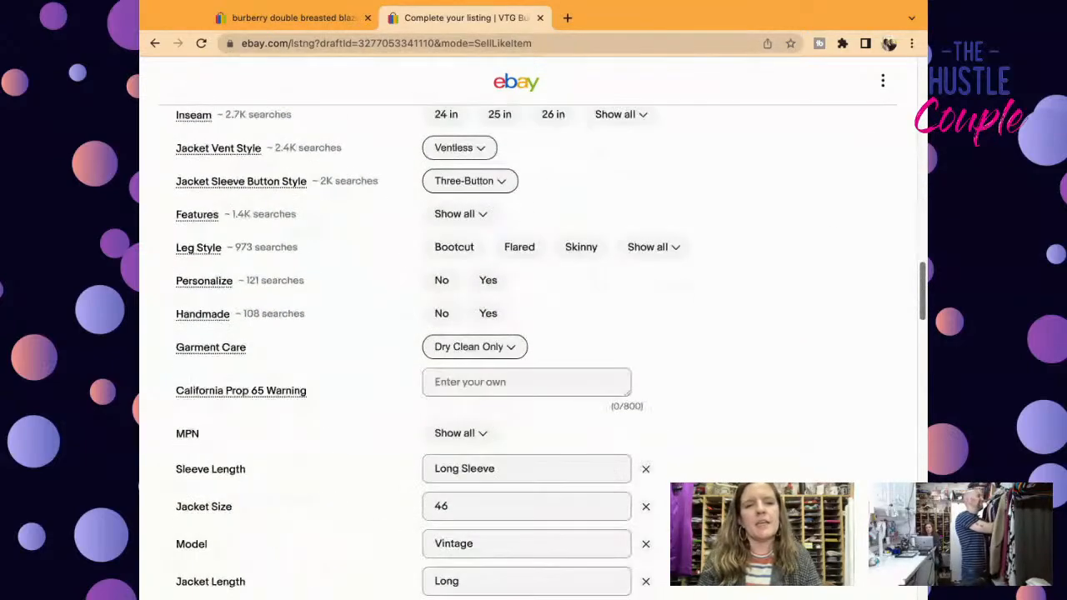
scroll(822, 377, down, 6)
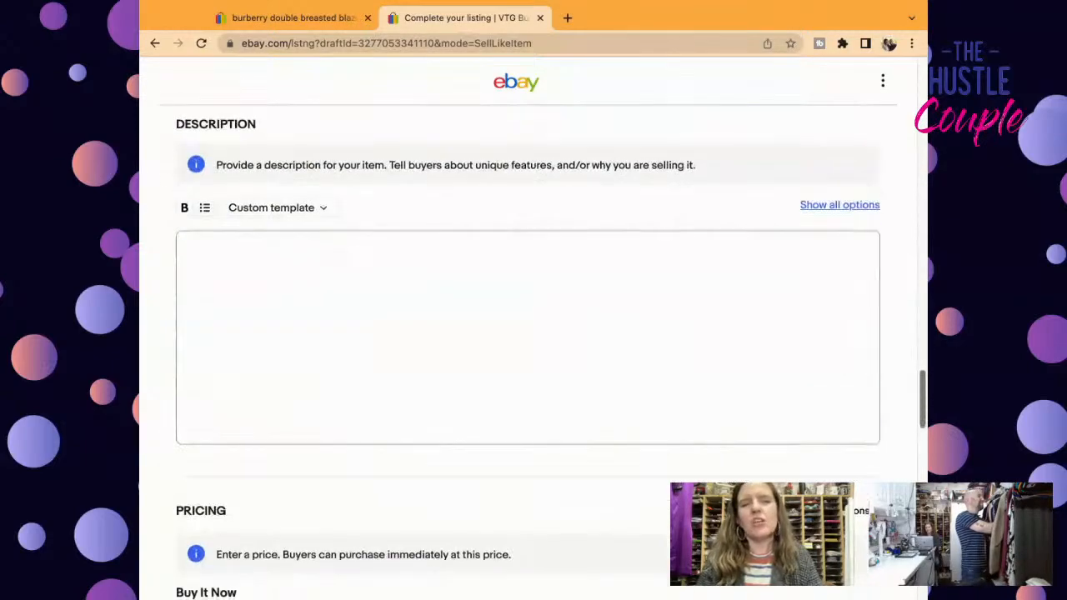
click(822, 377)
key(ctrl+v)
Step: Add the description lines "Excellent Pre-Owned Condition", "No Rips, Stains, or Tears" and "Please See Detailed Measurements in the Photos."
key(Return)
text(excellent Pre-Owned Condition)
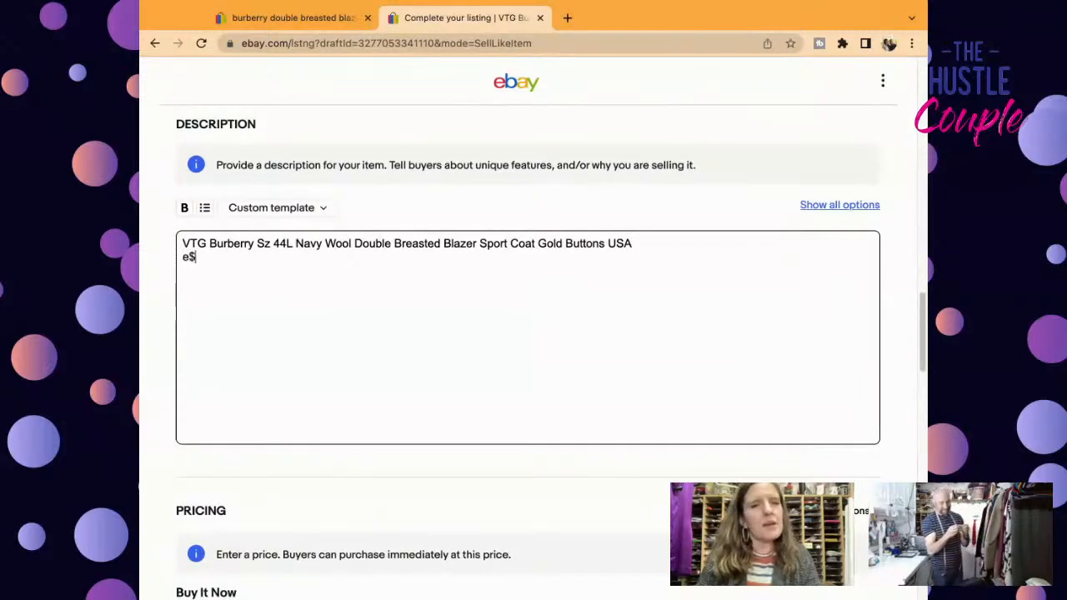
key(Return)
text(No Rips, Stains, or Tears)
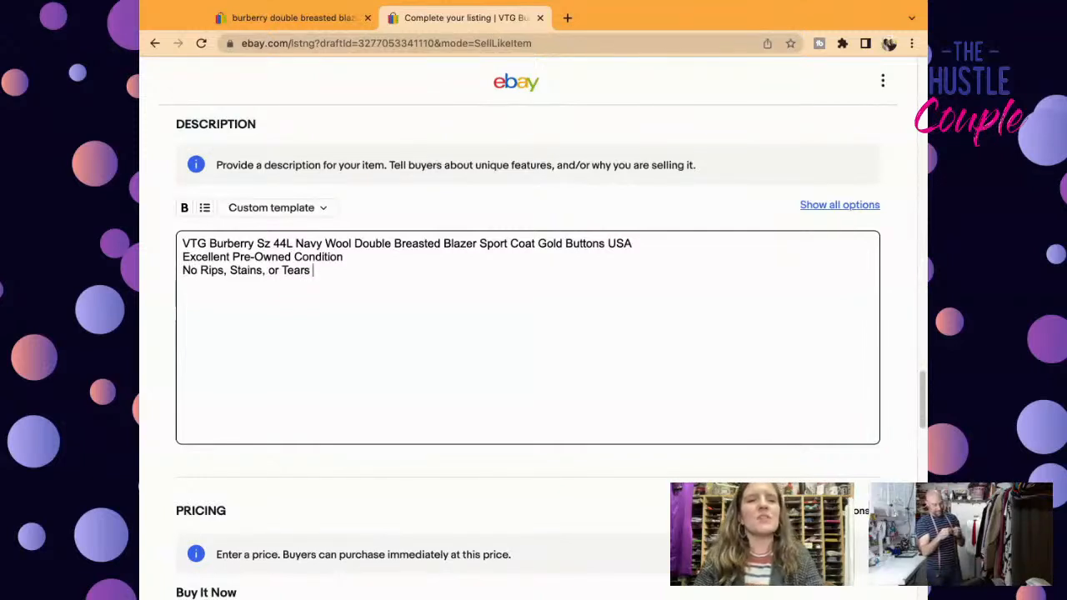
key(Return)
text(m$)
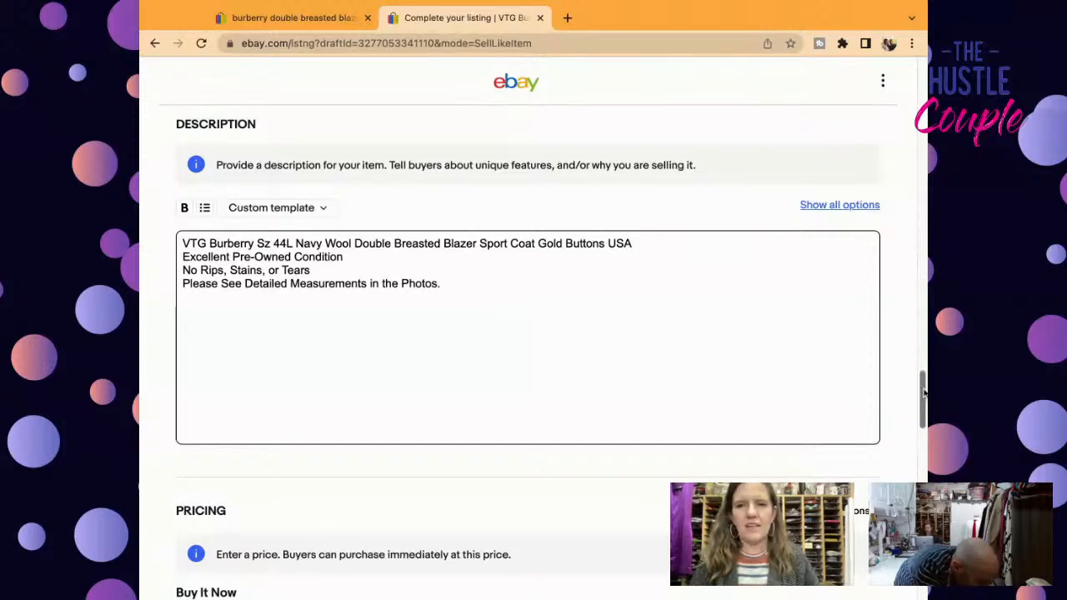
Step: Set the Buy It Now price to $59.95 and allow offers
scroll(923, 394, down, 3)
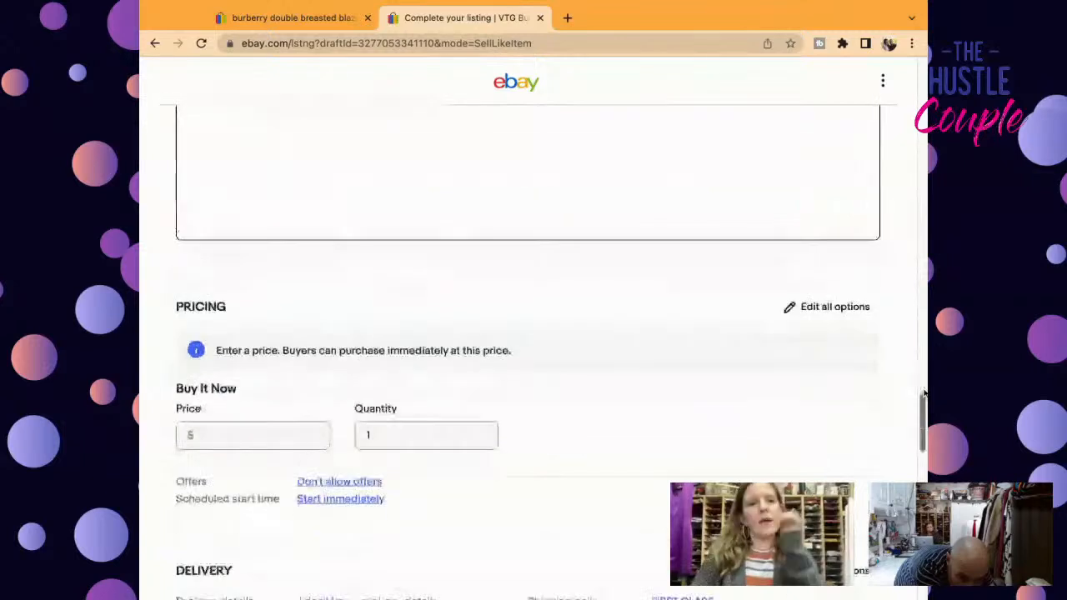
scroll(924, 394, down, 2)
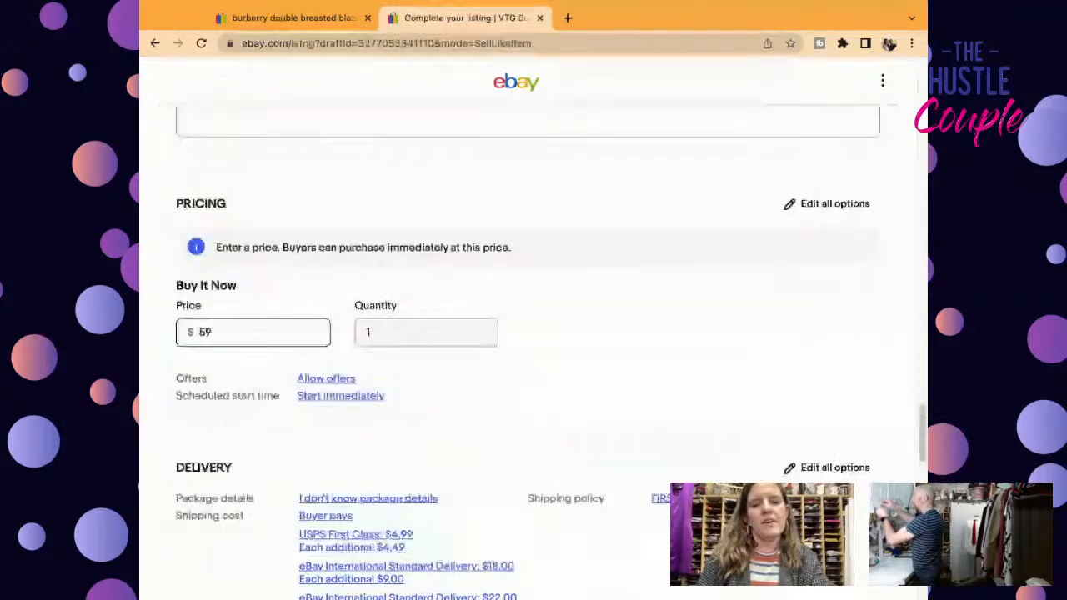
text(95)
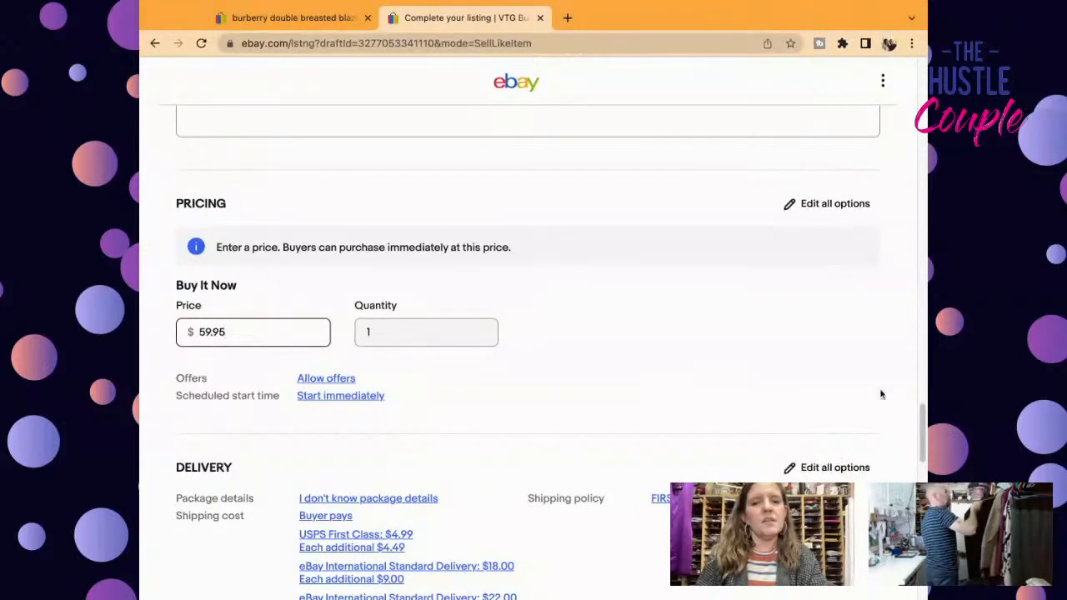
Step: Change the shipping policy to SHOES+LOCAL
click(702, 499)
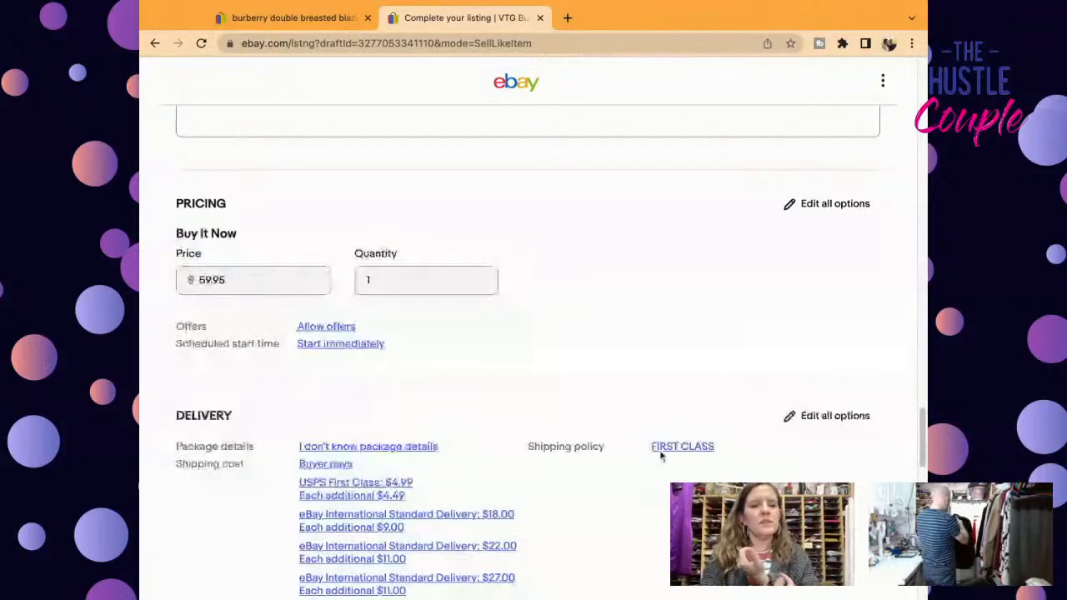
click(660, 450)
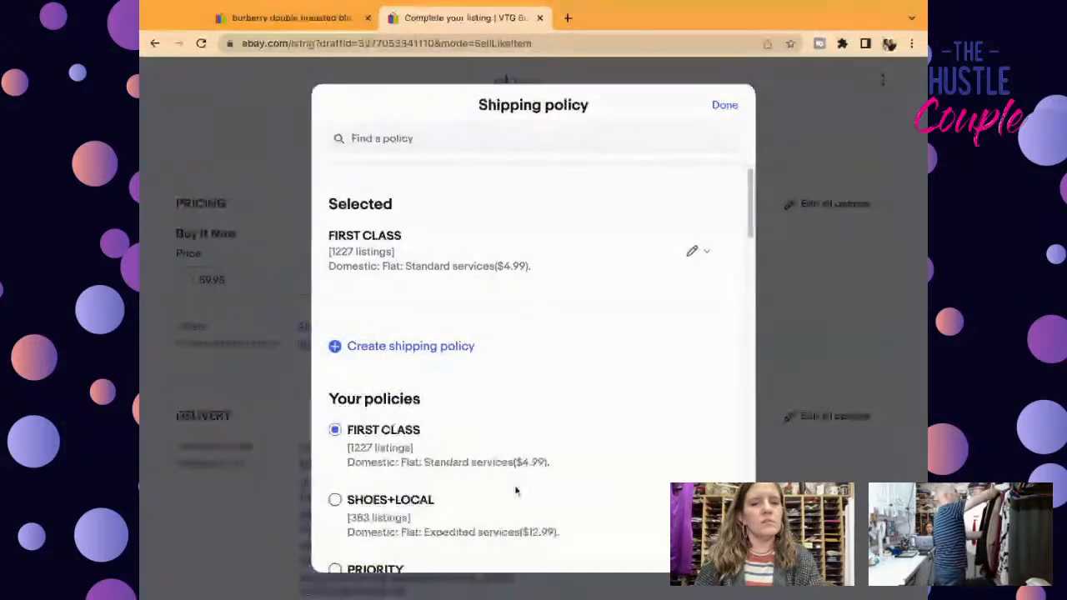
click(373, 500)
scroll(921, 425, down, 7)
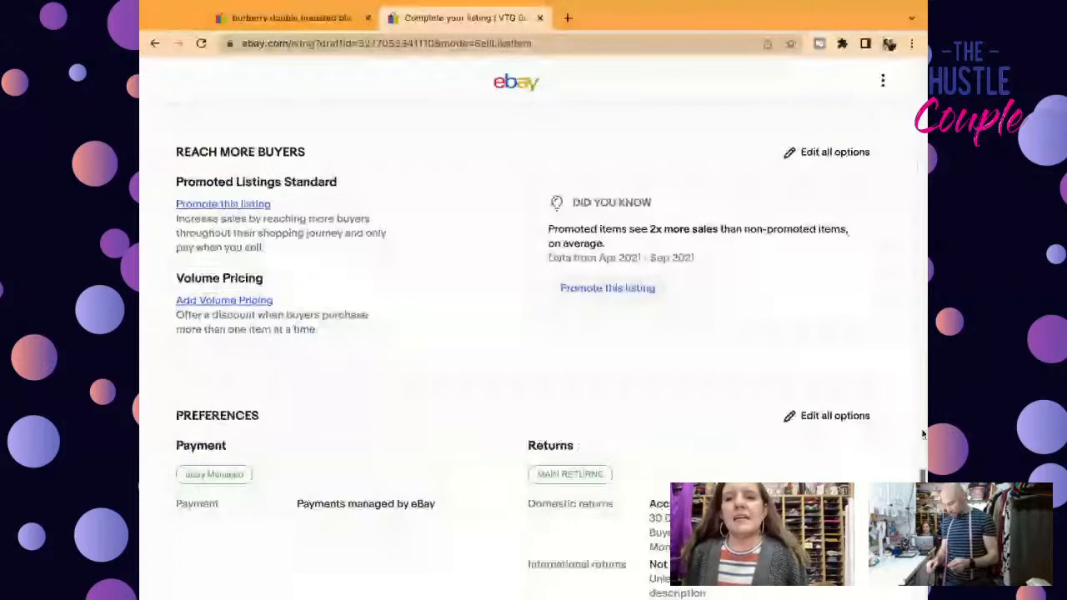
scroll(923, 433, down, 10)
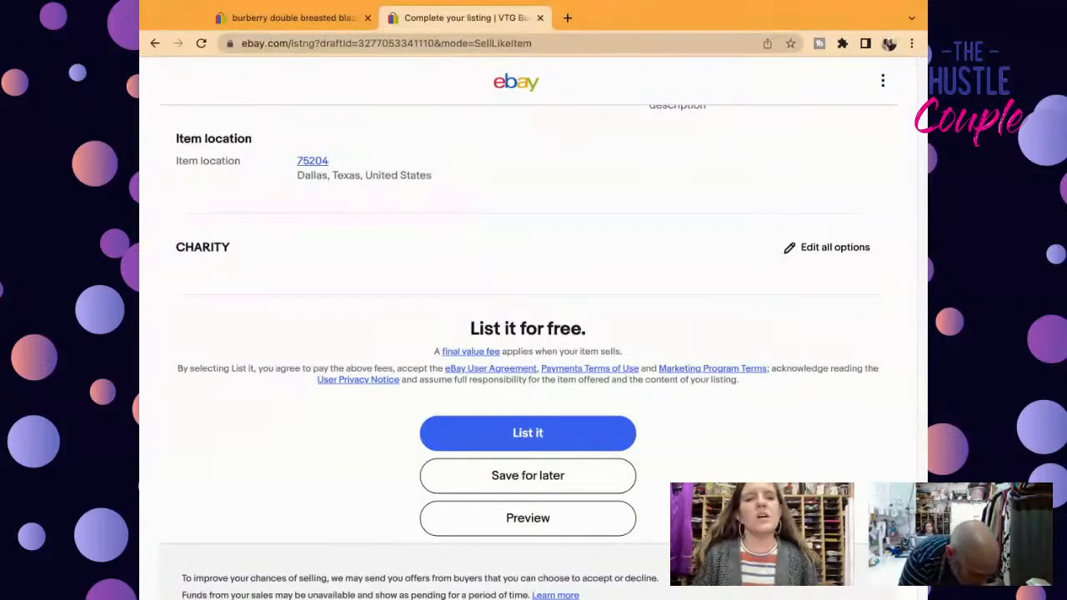
scroll(528, 334, up, 1)
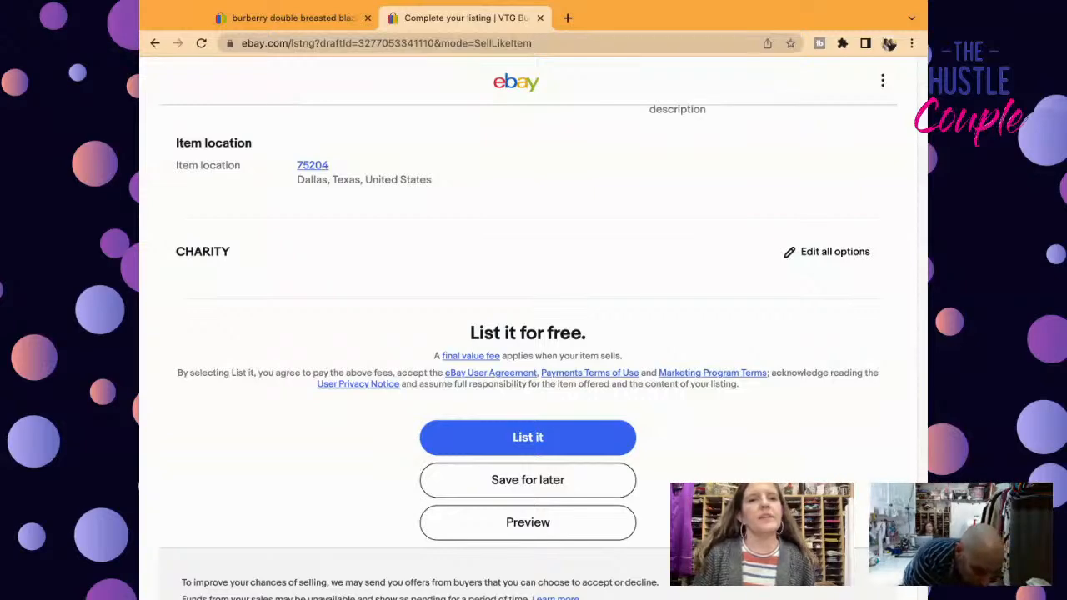
scroll(527, 333, up, 20)
Step: Filter the vintage Burberry blazer search results to sold items and examine the prices of comparable blazers
click(330, 17)
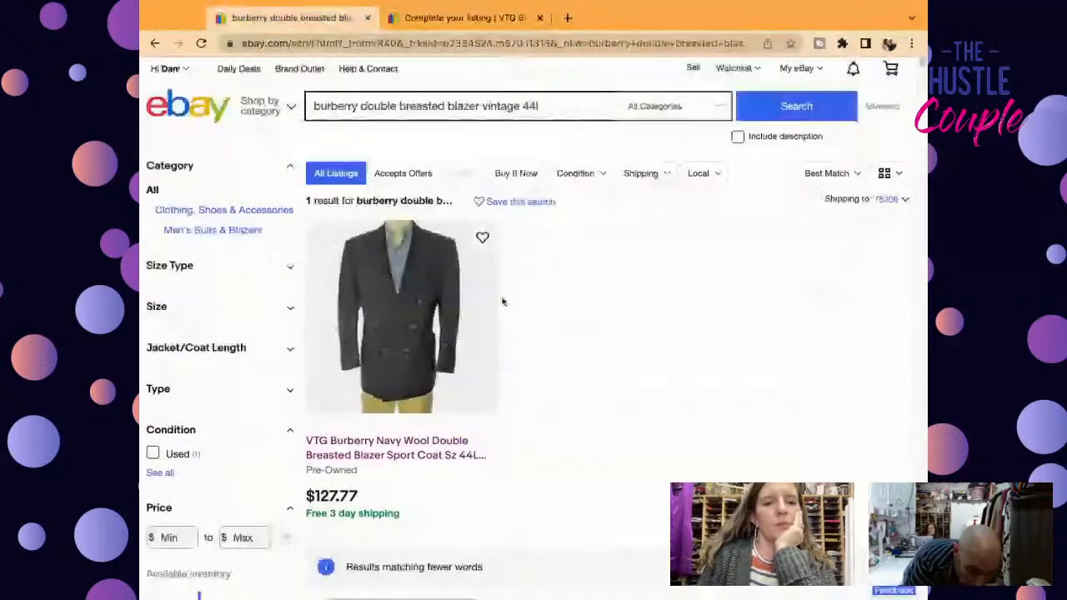
scroll(923, 66, down, 3)
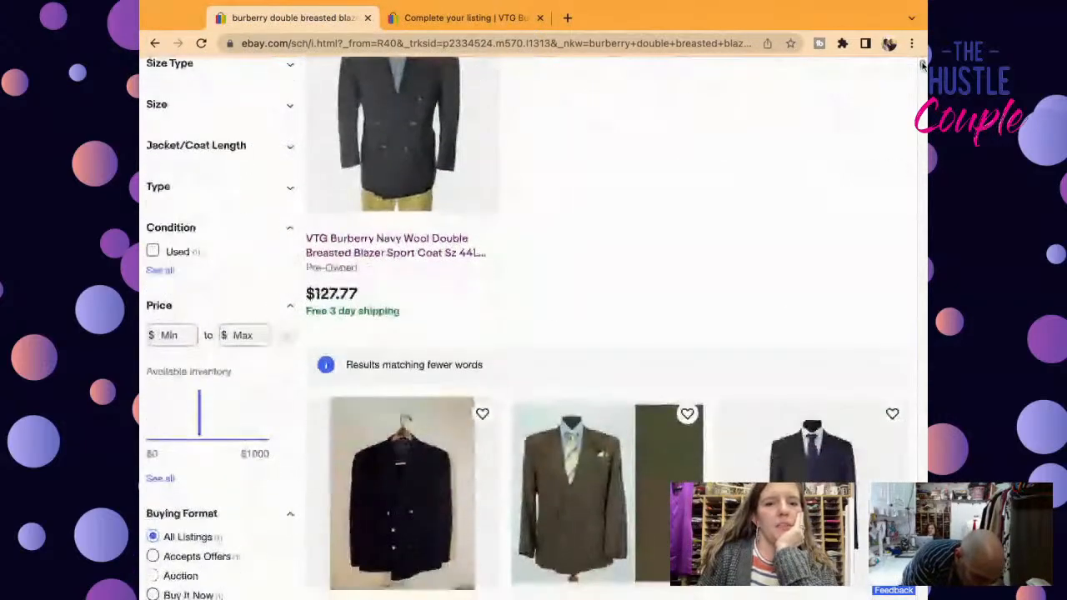
scroll(923, 66, down, 6)
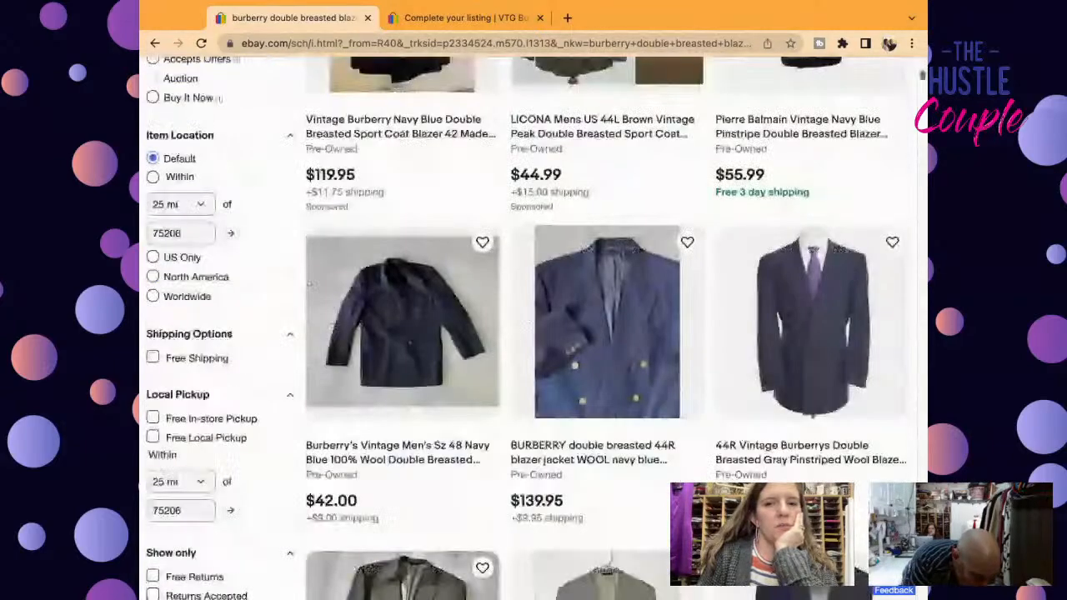
scroll(923, 66, down, 3)
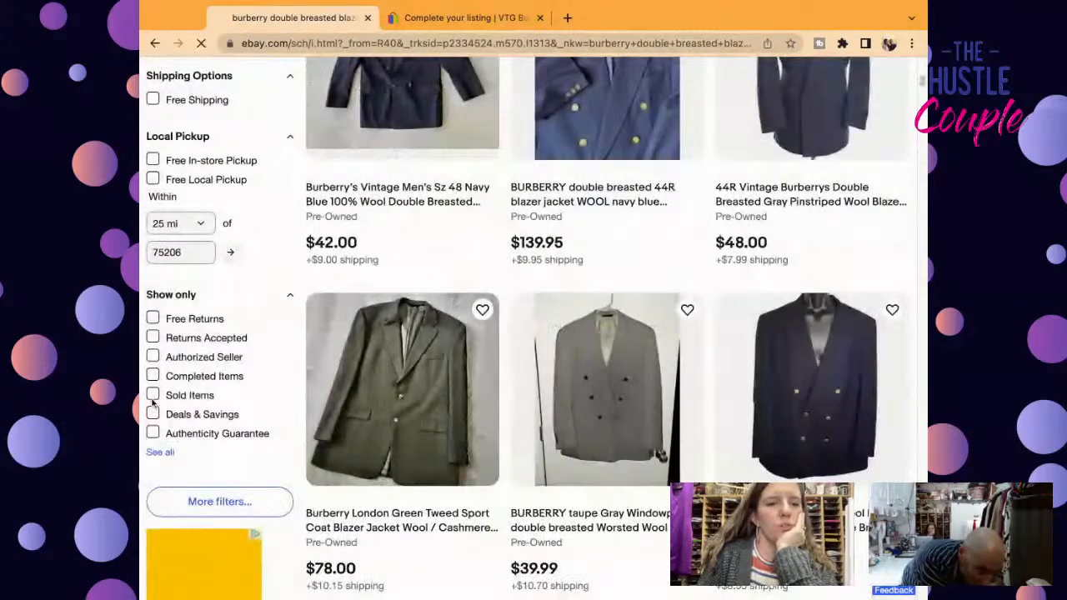
click(153, 399)
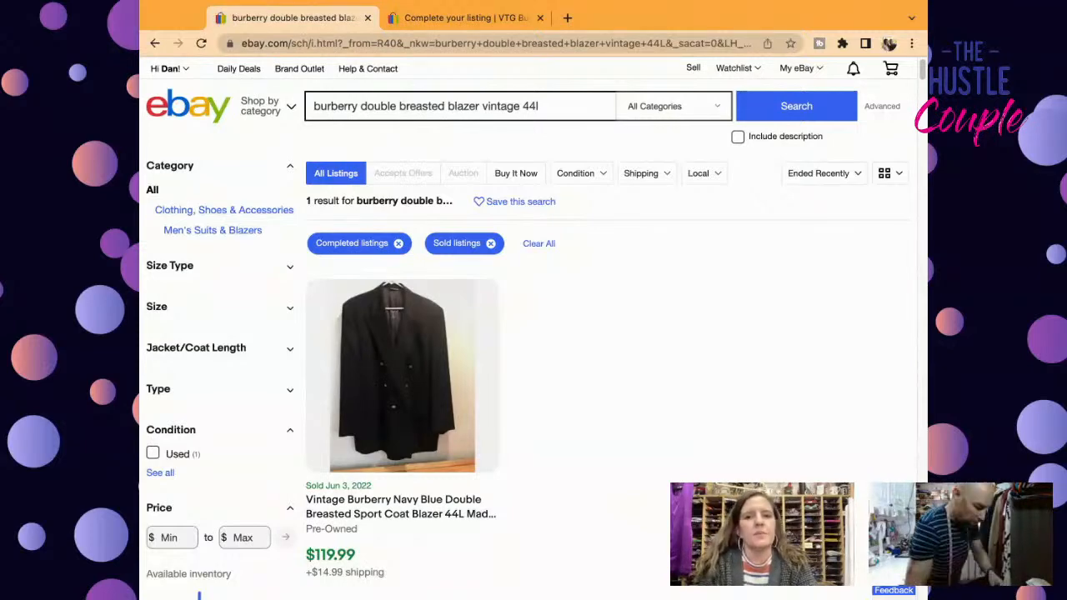
scroll(922, 75, down, 3)
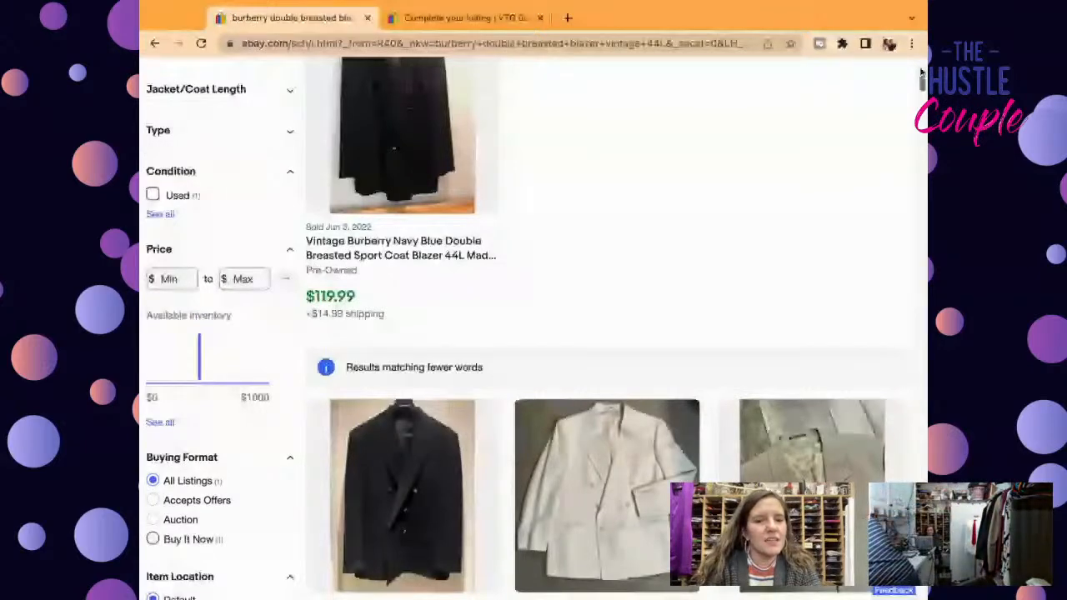
scroll(922, 74, up, 3)
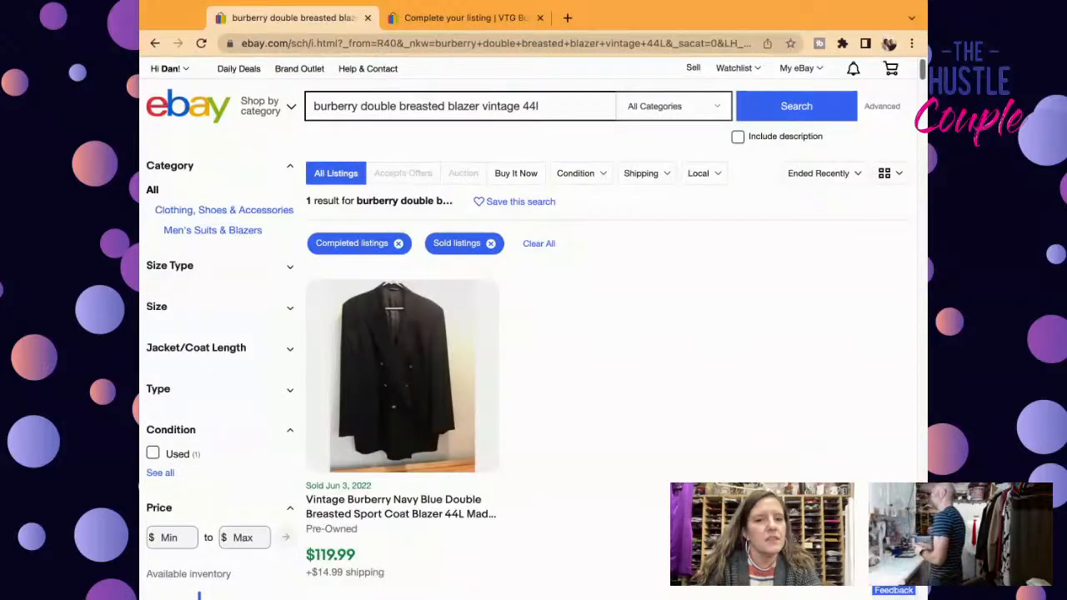
scroll(922, 73, down, 6)
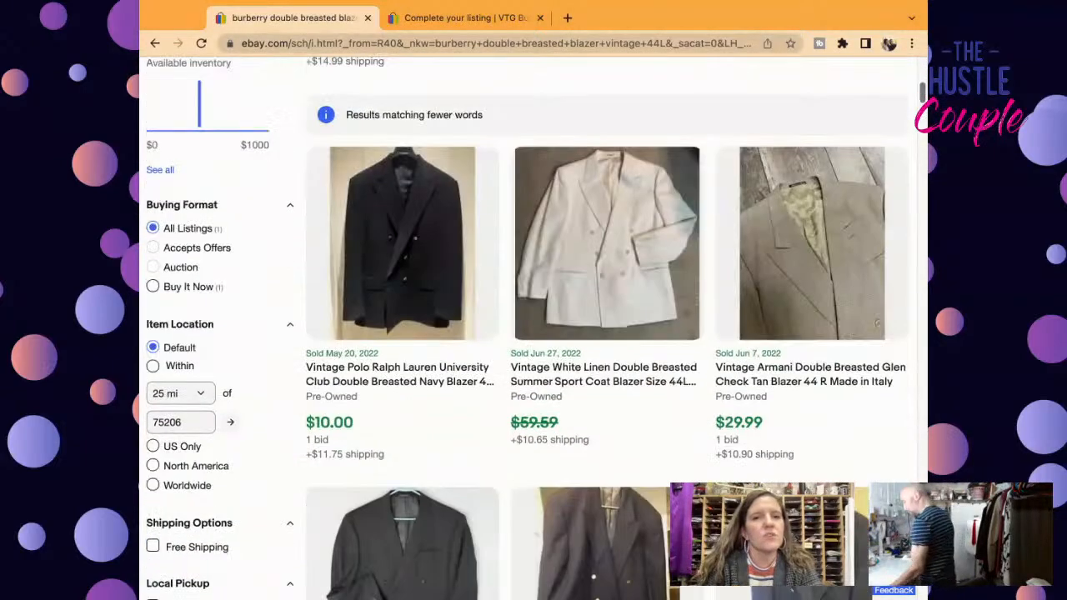
drag(922, 93, 922, 70)
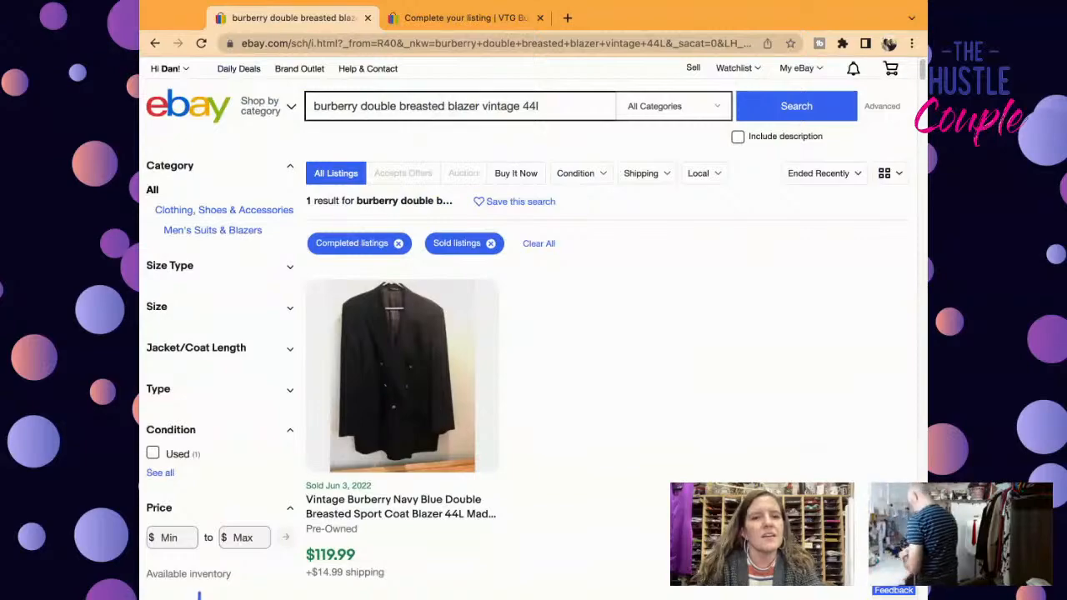
Step: Return to the listing draft and set the Buy It Now price to $119.95
click(467, 17)
scroll(917, 159, down, 10)
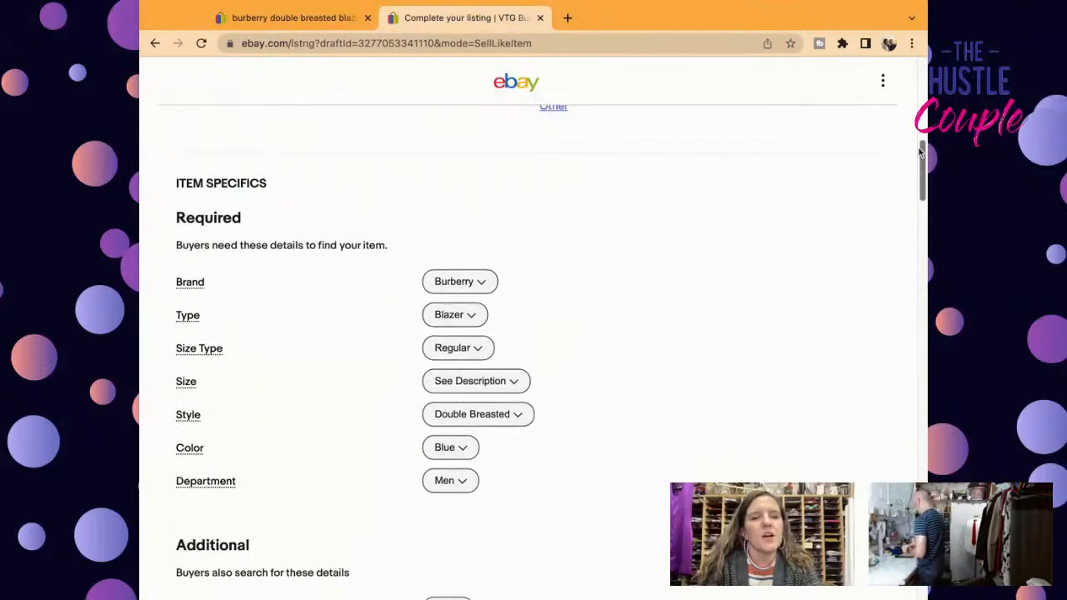
scroll(920, 152, down, 10)
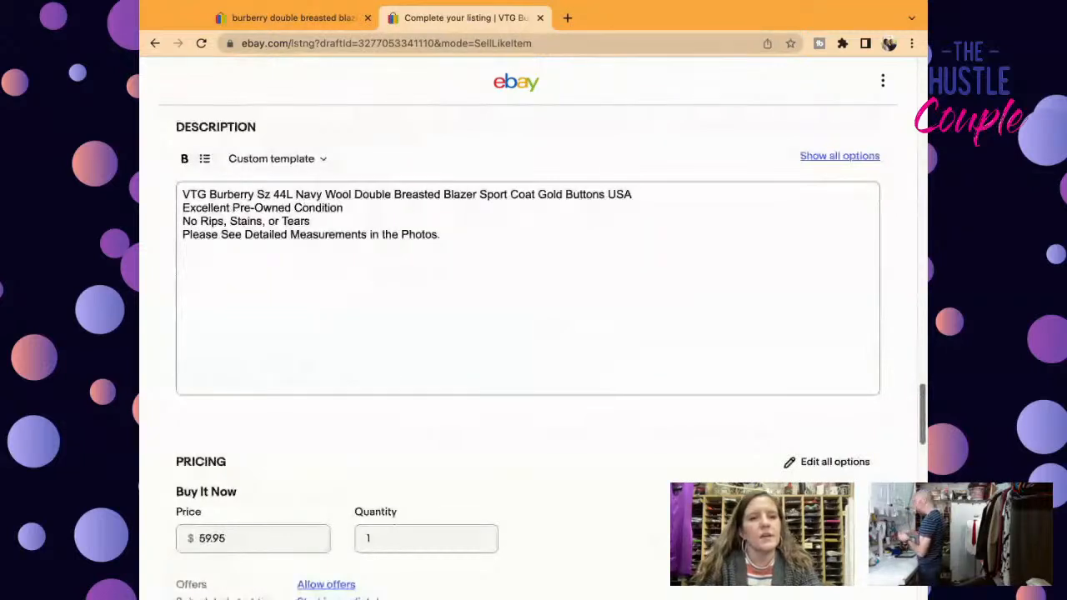
scroll(528, 334, down, 2)
double_click(211, 370)
key(BackSpace)
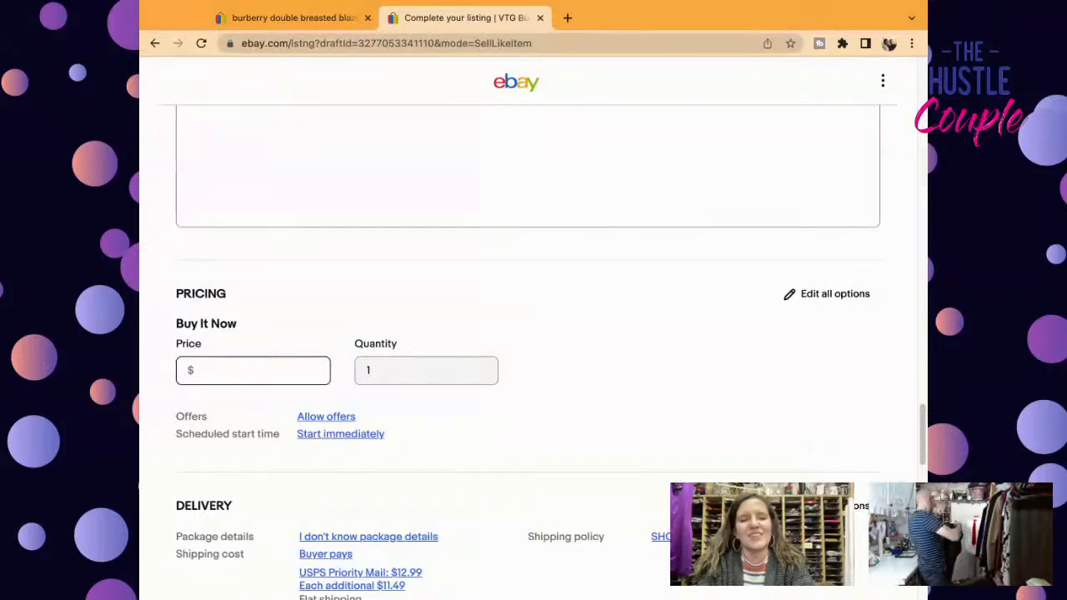
text(11)
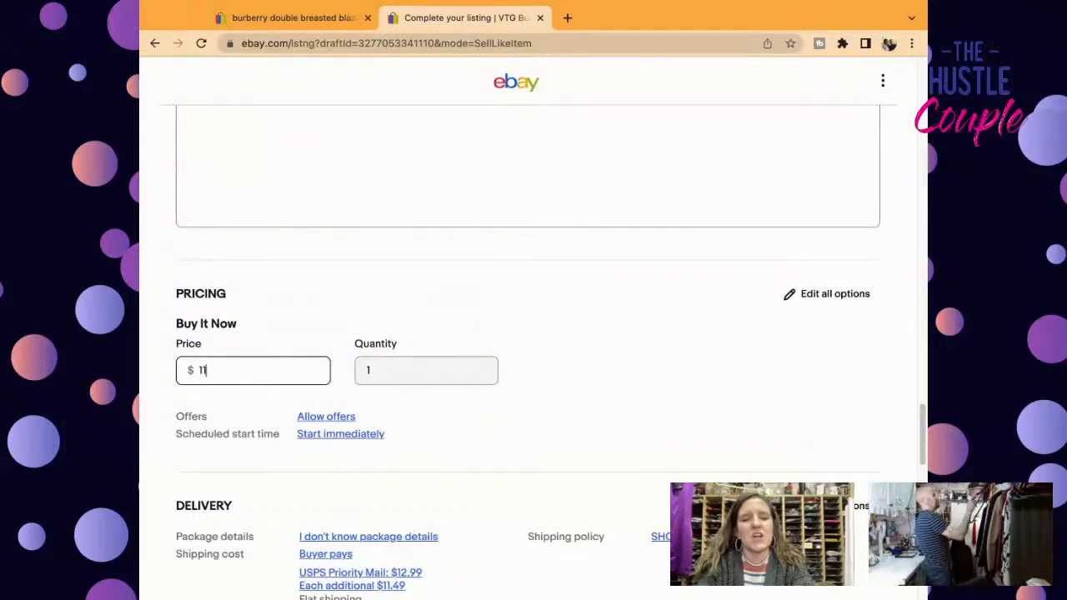
text(9.95)
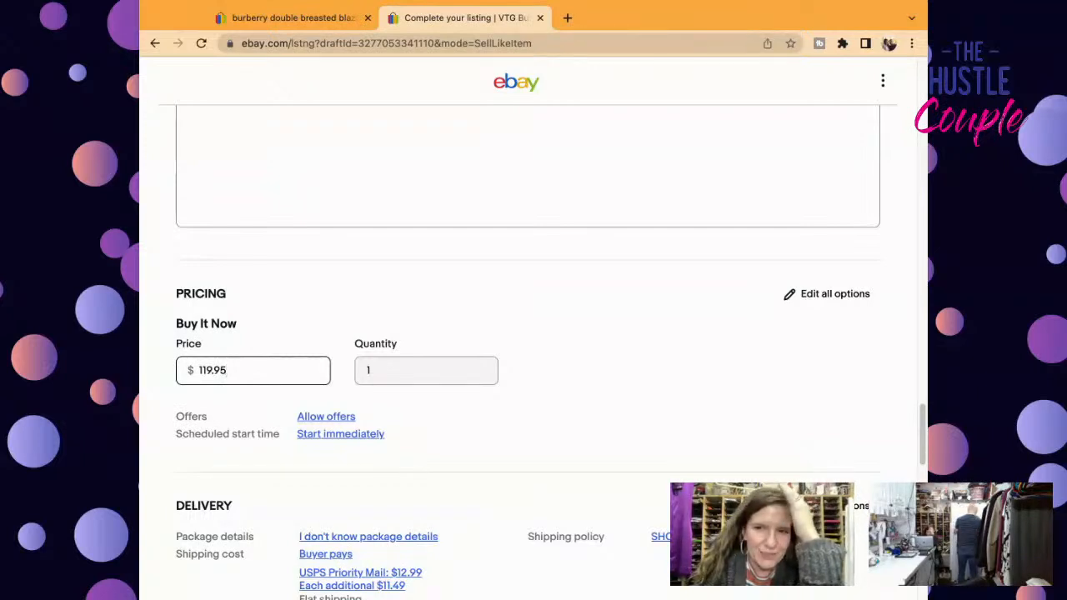
scroll(527, 334, down, 6)
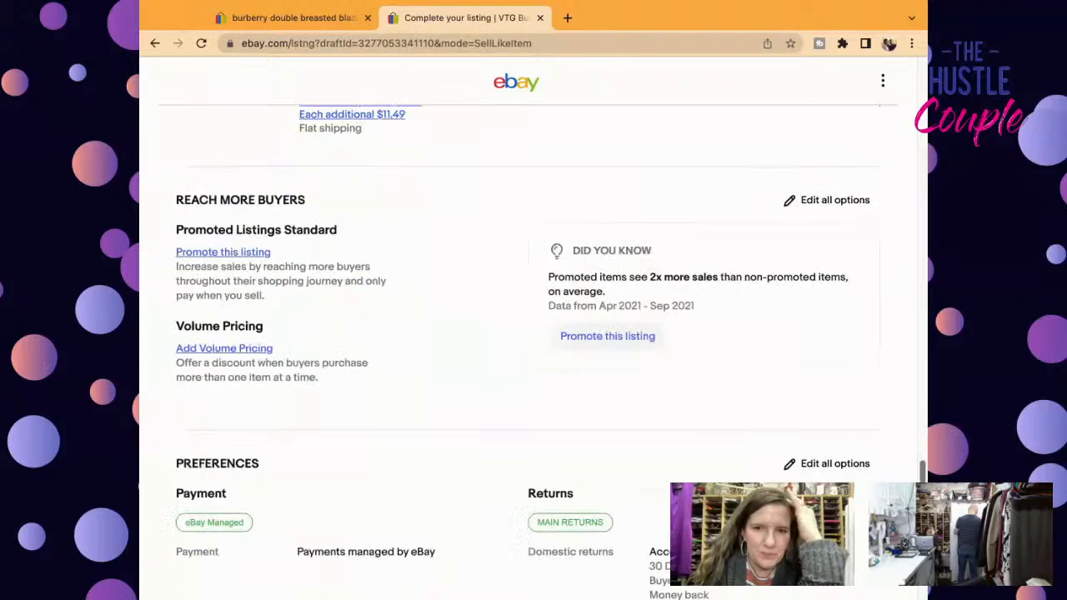
Step: Add the blazer photos to the Burberry listing draft
scroll(528, 334, down, 7)
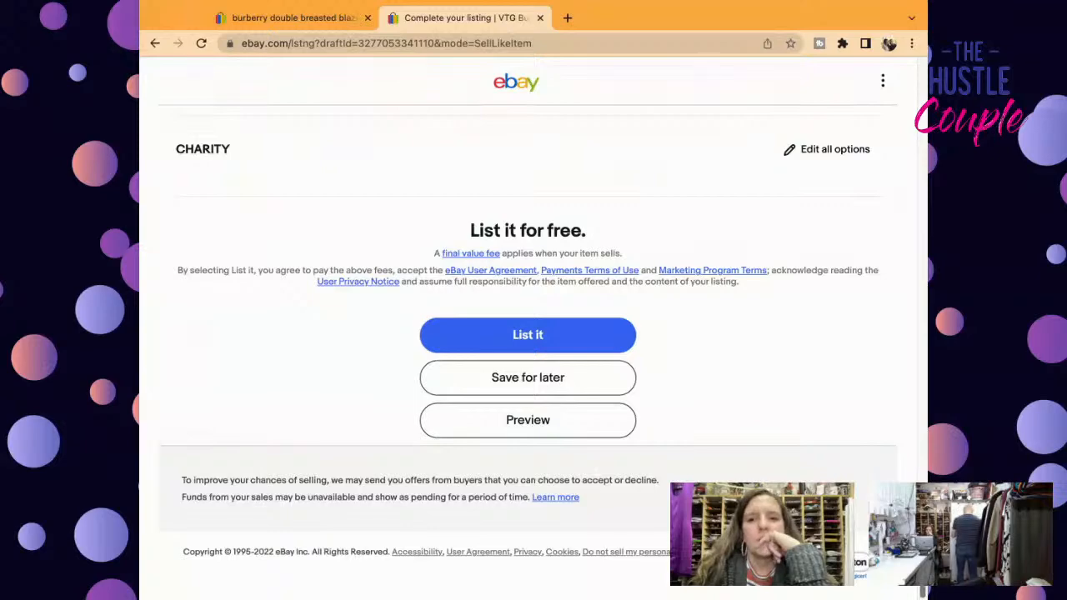
scroll(528, 334, up, 20)
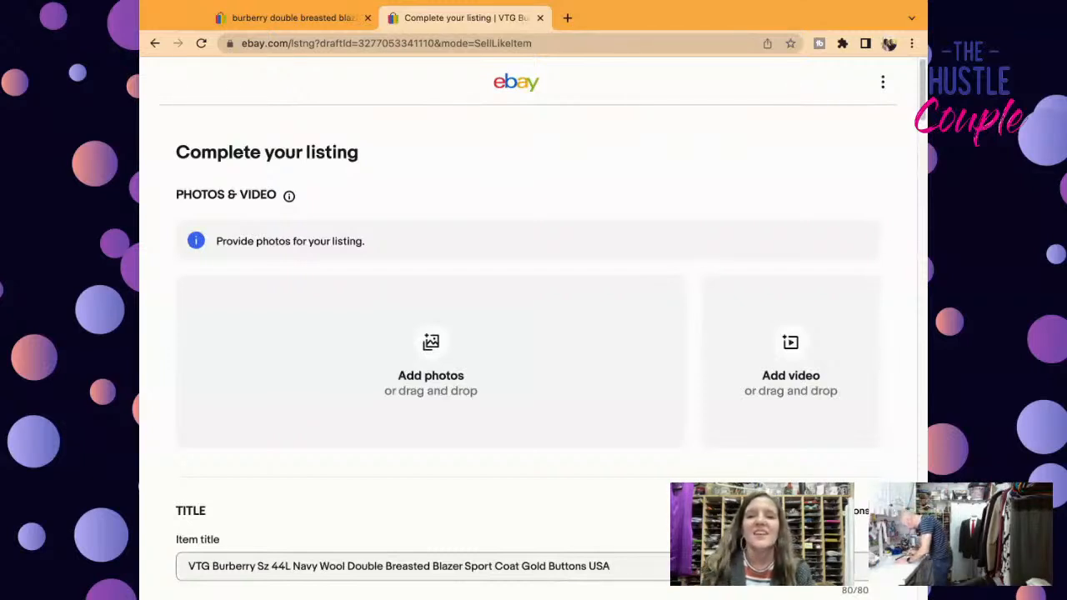
drag(917, 334, 527, 336)
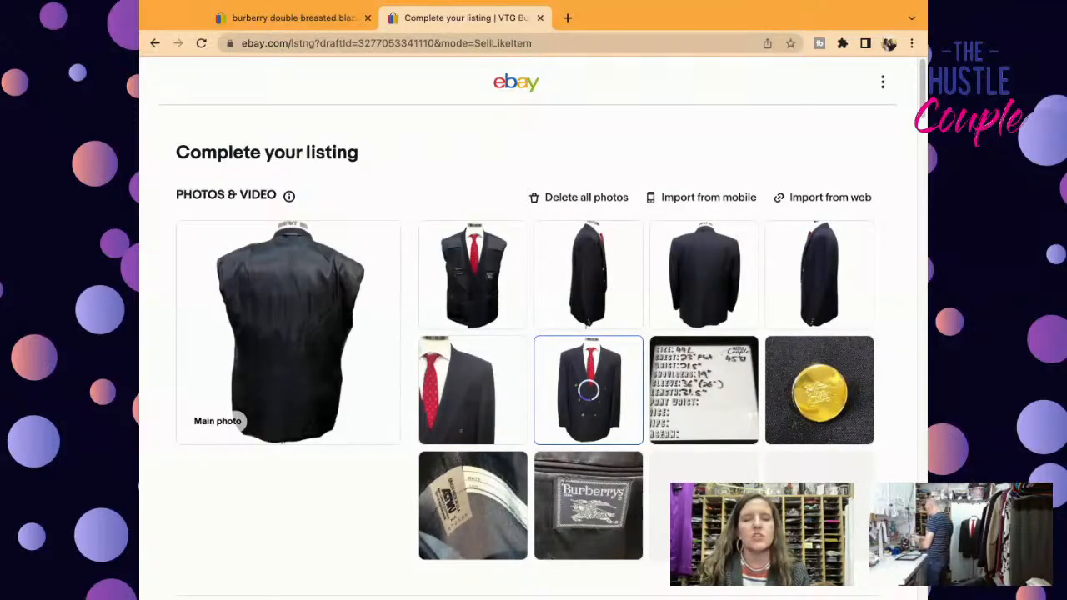
Step: Reorder the photos: full front view as main photo, followed by lapel close-up, gold button and back view, with the measurement card last
drag(682, 407, 584, 506)
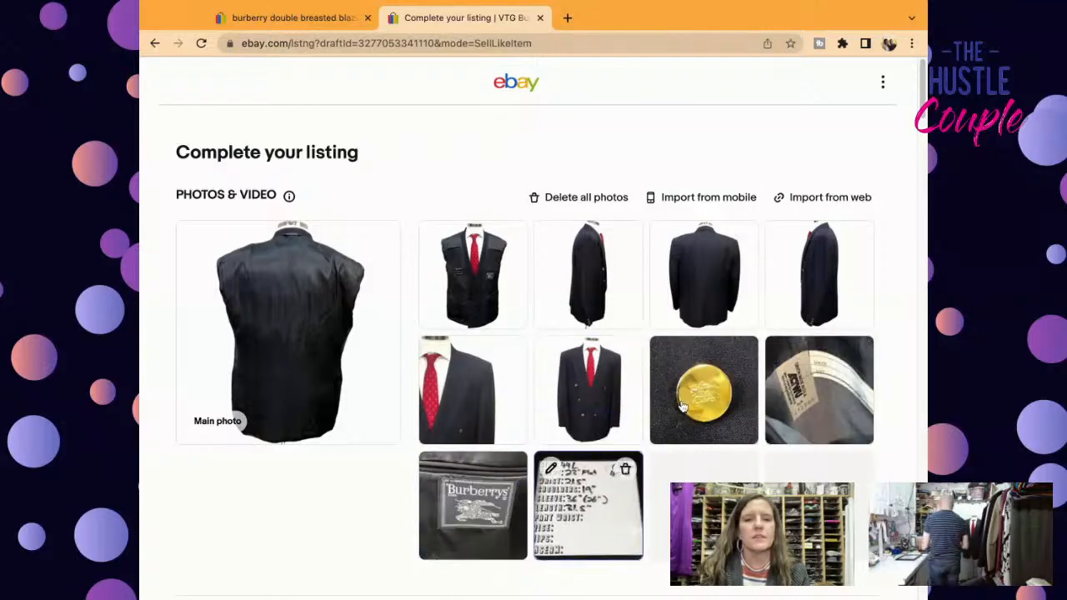
drag(570, 416, 287, 342)
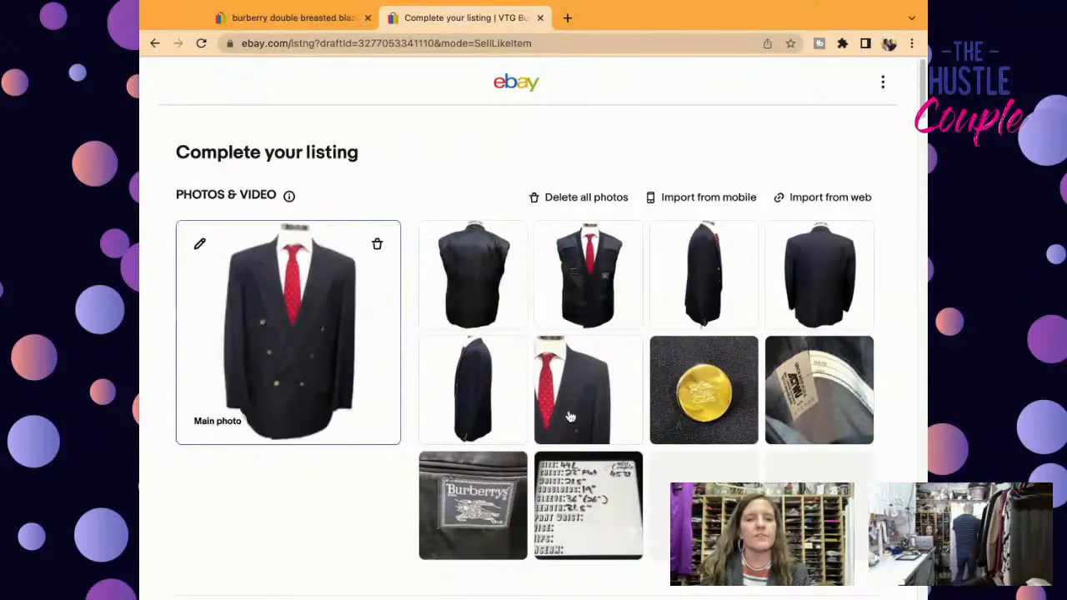
drag(589, 430, 588, 367)
drag(717, 393, 602, 276)
drag(613, 388, 715, 265)
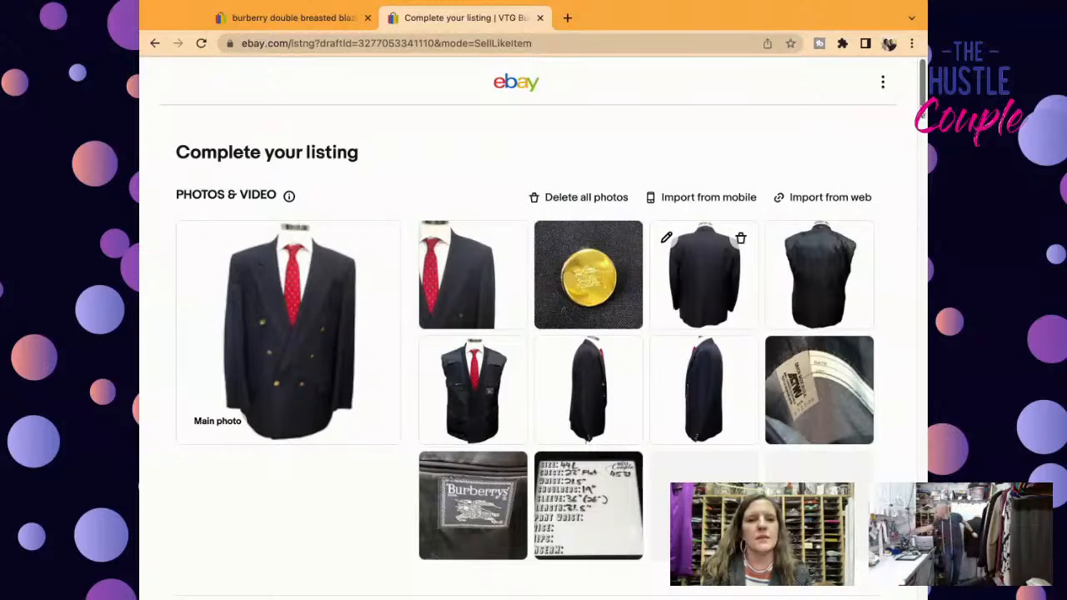
Step: Review the draft's photos, title, item specifics and preferences, publish the Burberry blazer listing, and close the confirmation
scroll(534, 334, down, 5)
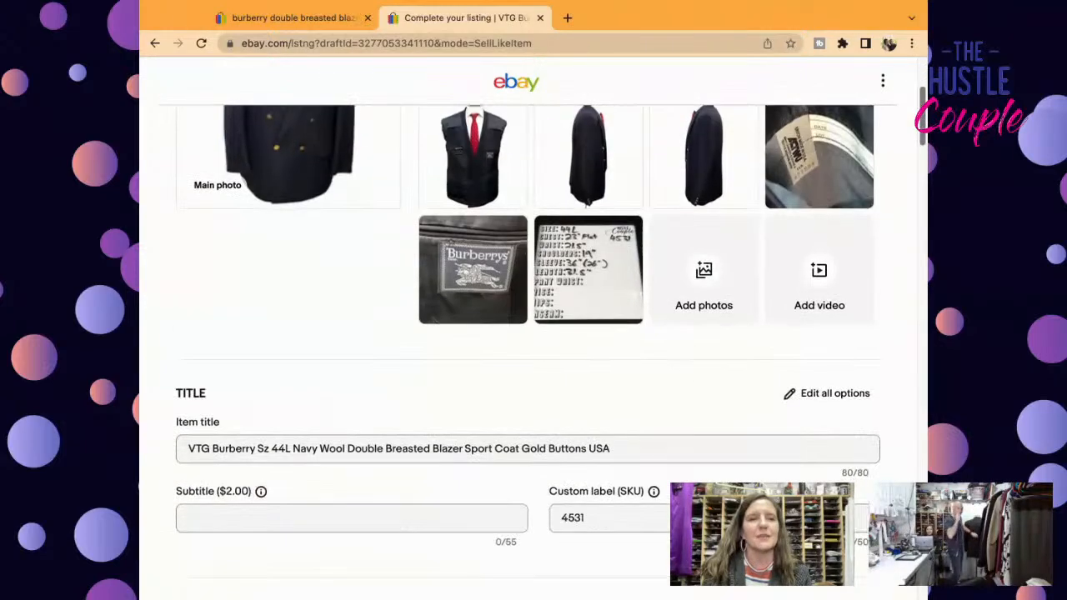
scroll(534, 351, down, 3)
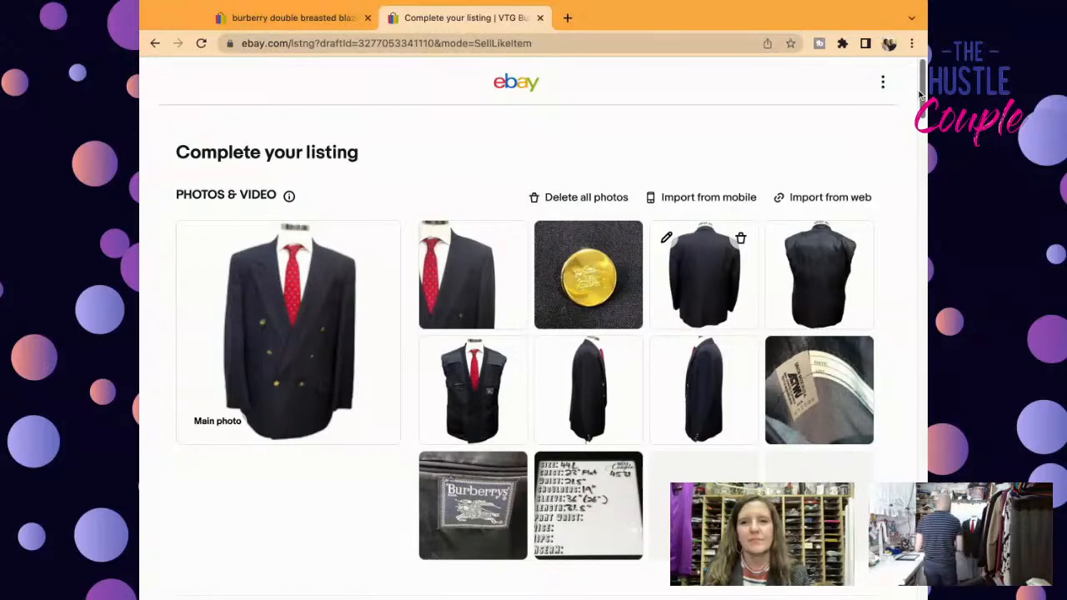
scroll(921, 94, down, 3)
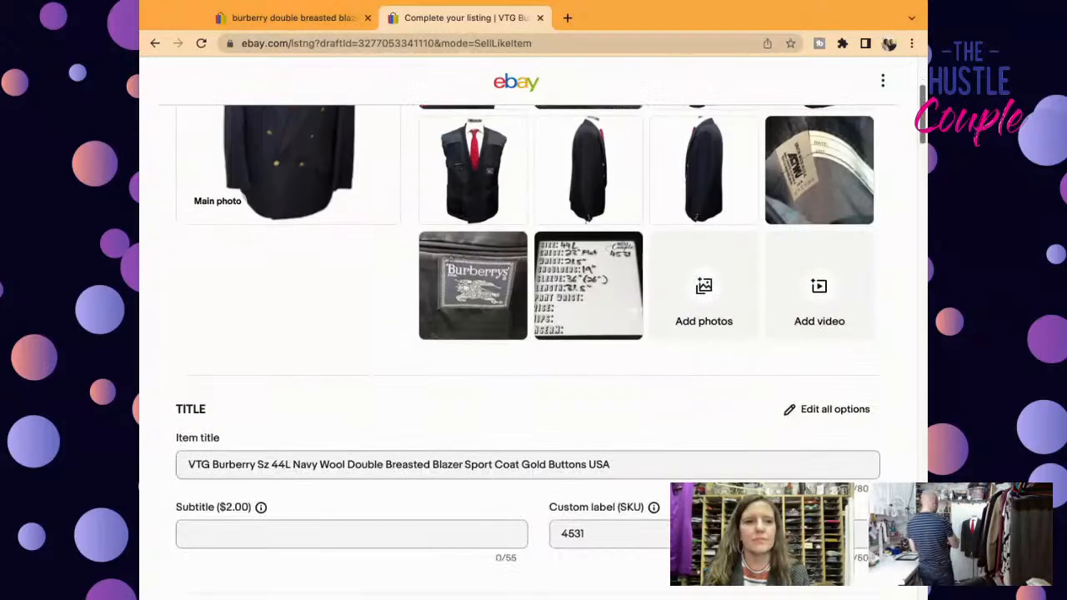
scroll(550, 350, down, 5)
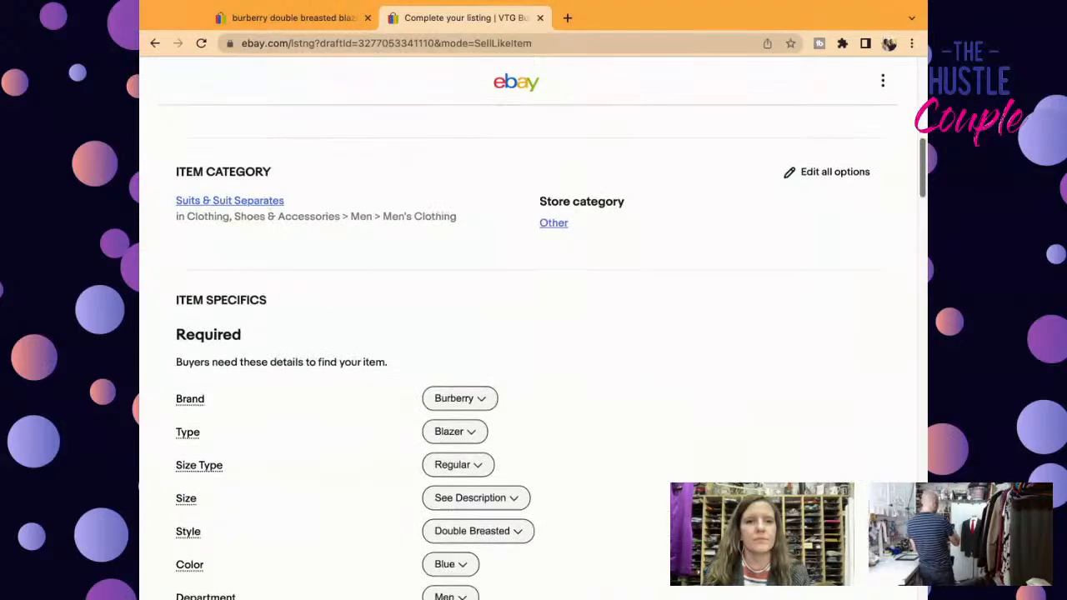
scroll(550, 350, down, 10)
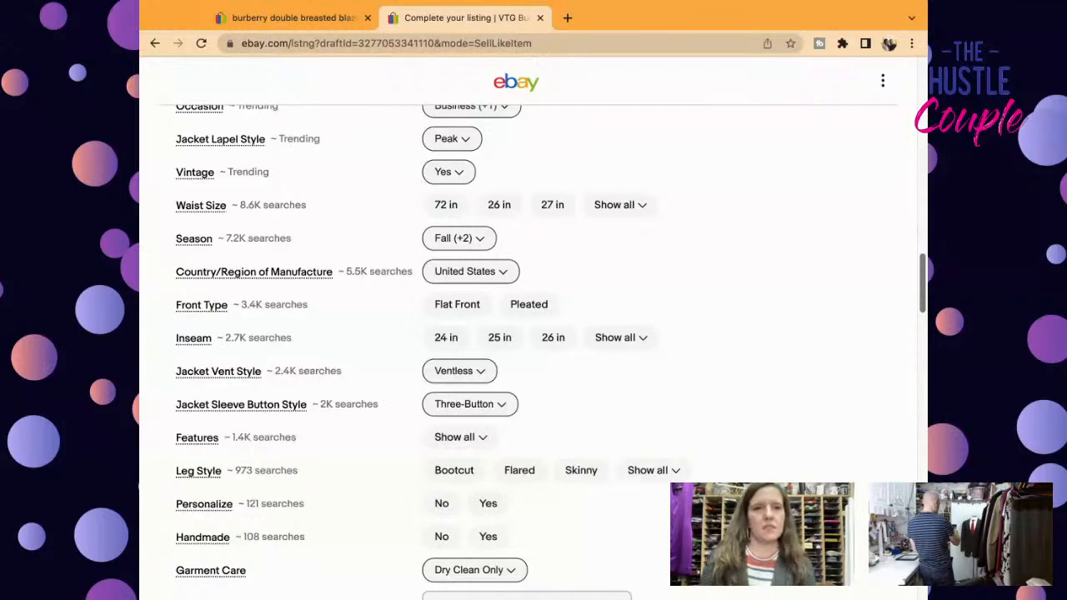
scroll(550, 350, down, 10)
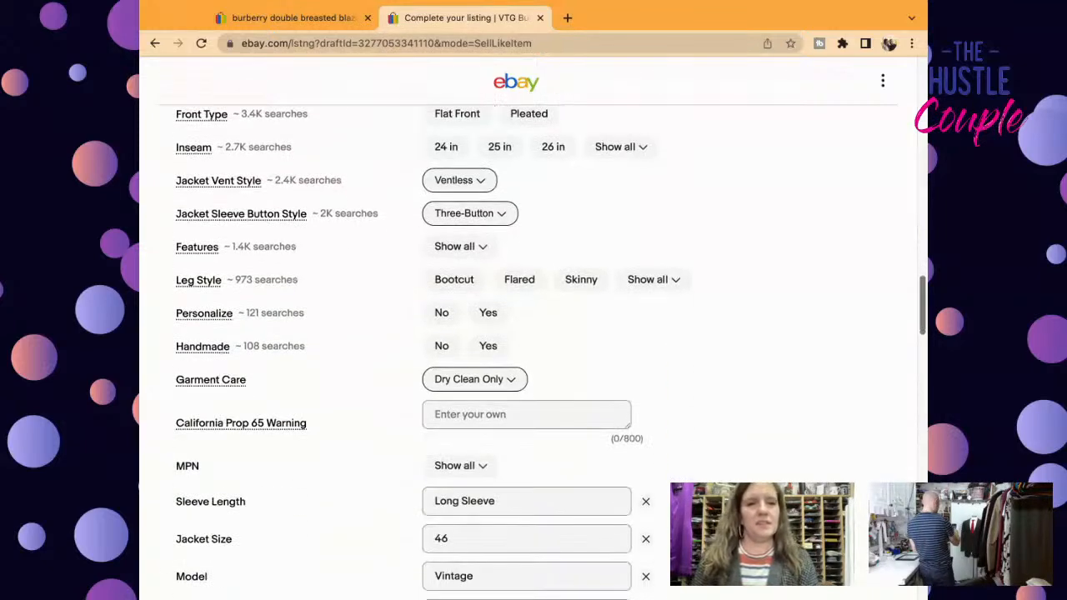
scroll(550, 351, down, 10)
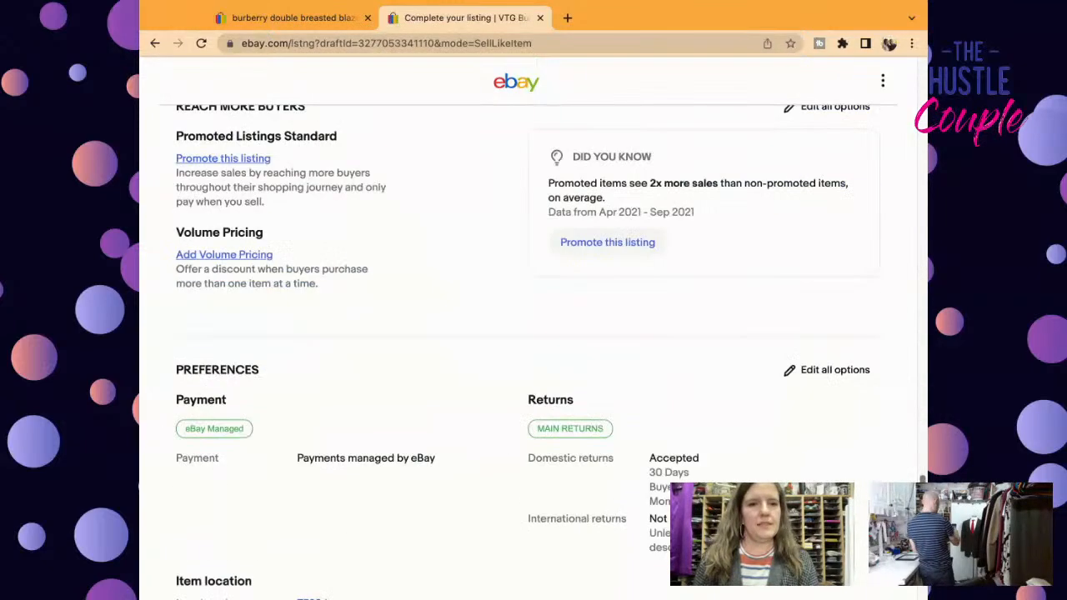
scroll(552, 350, down, 5)
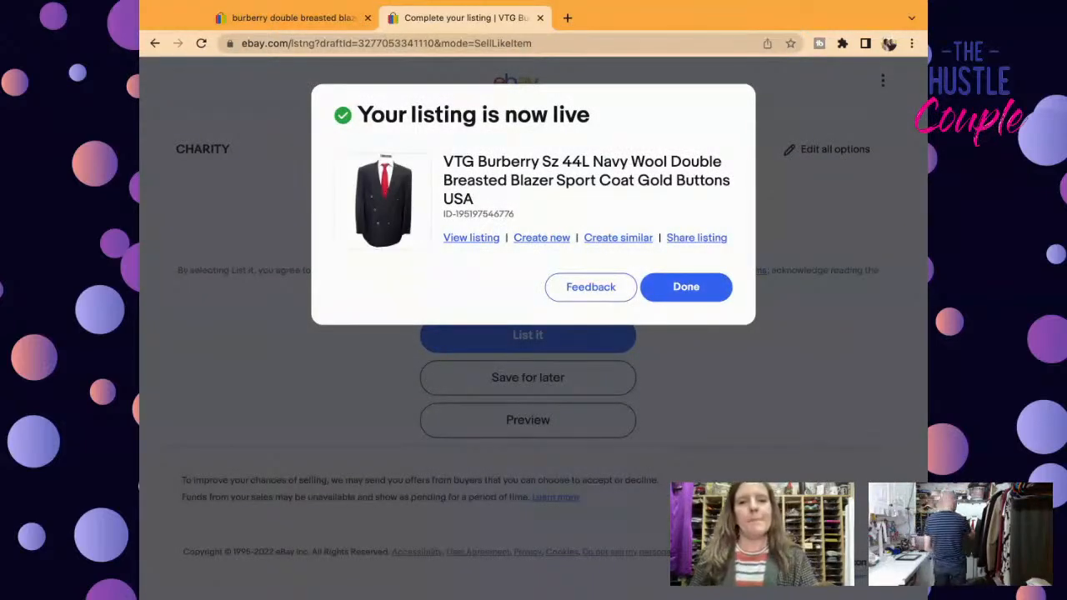
click(675, 293)
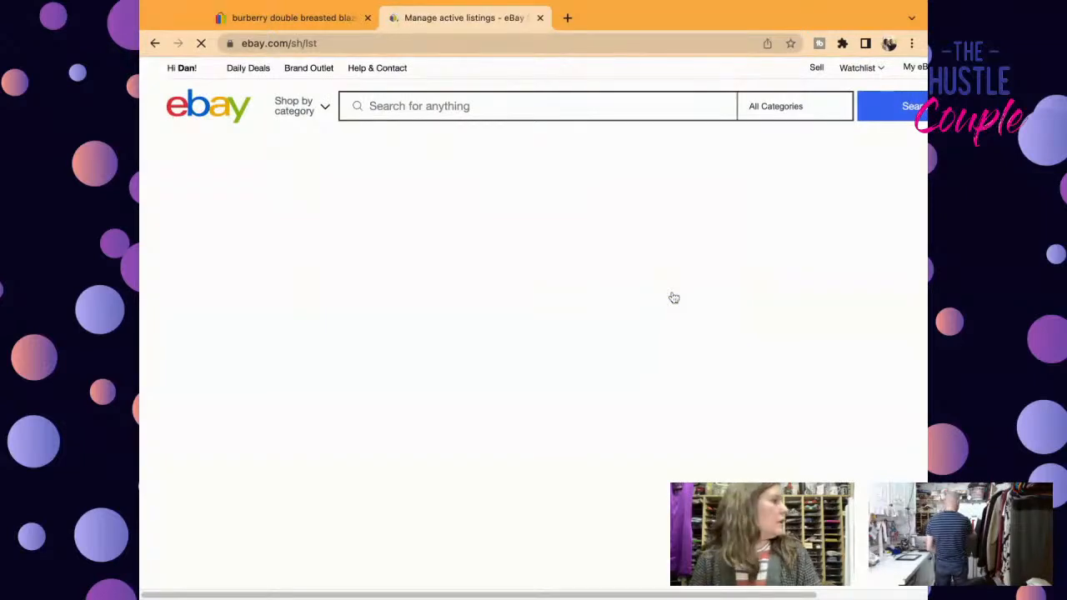
Step: Search eBay for "hickey freeman milburn 44L"
click(477, 116)
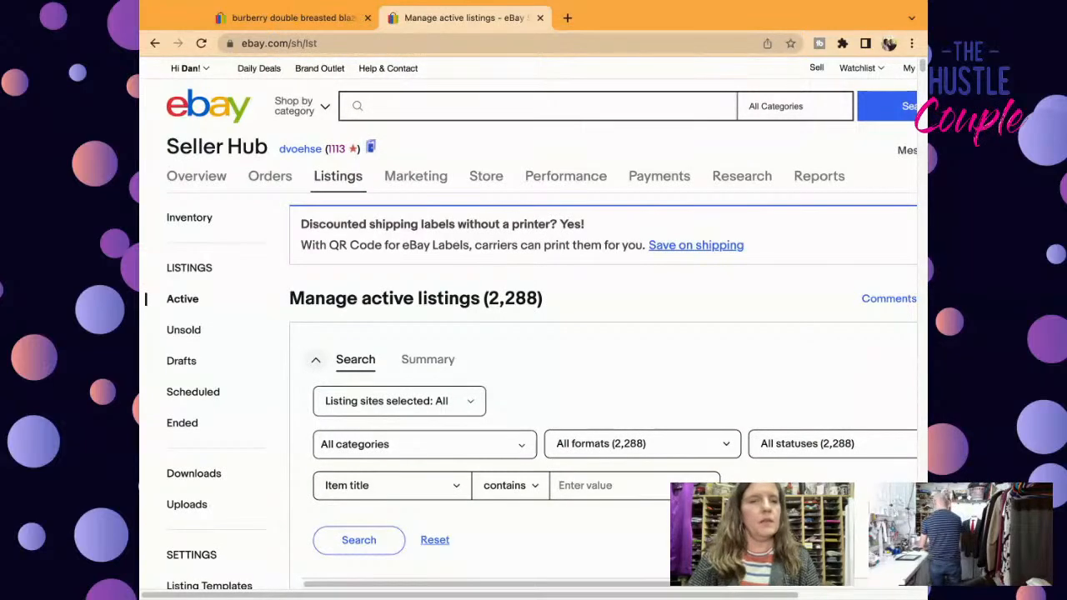
text(hickey freeman )
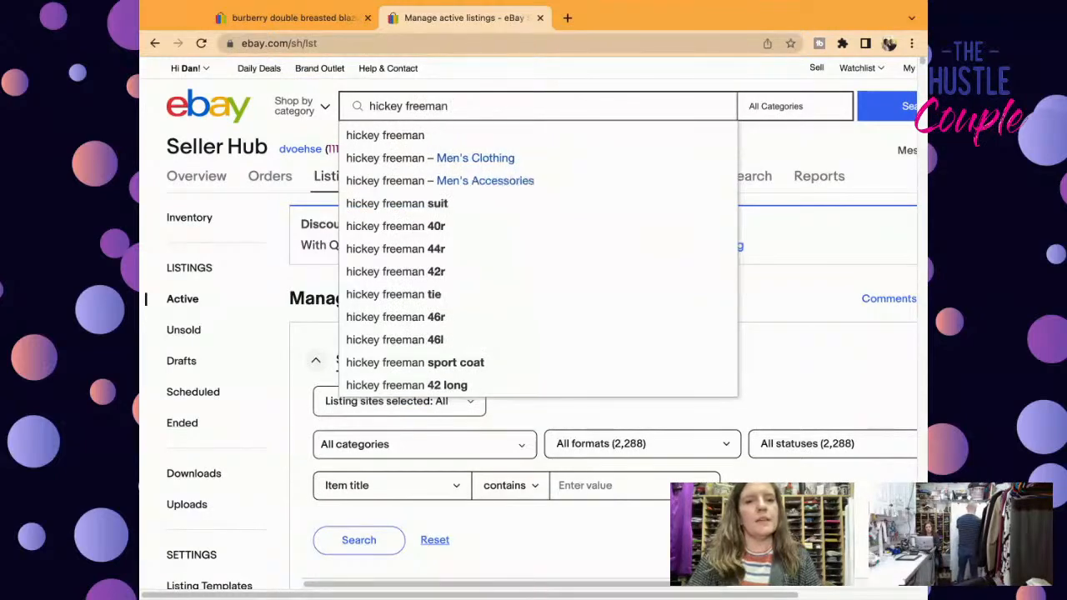
text(milb)
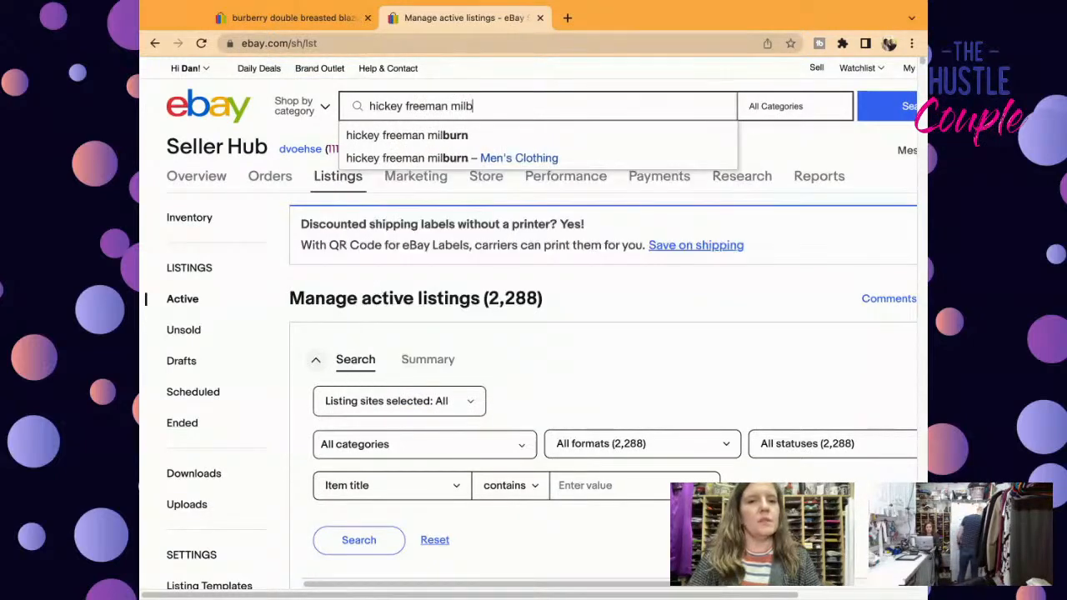
text(urn)
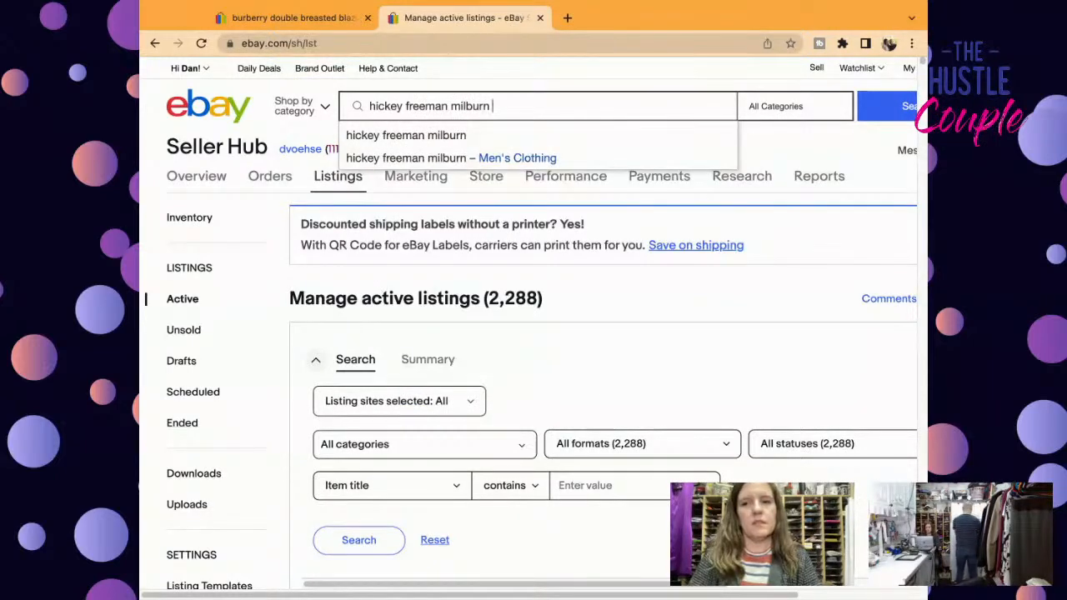
text( 44L)
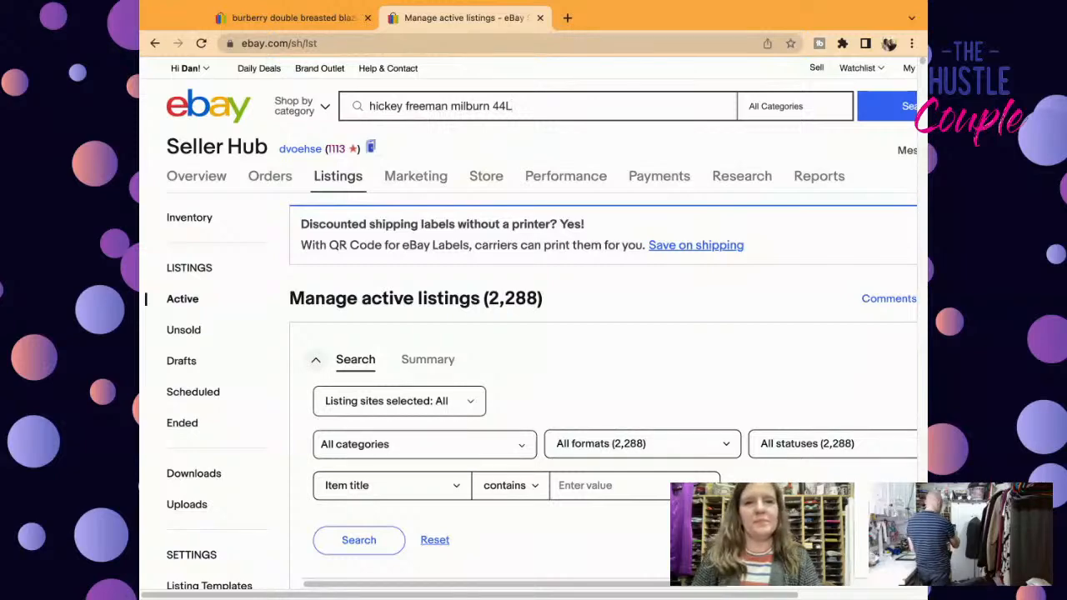
key(Return)
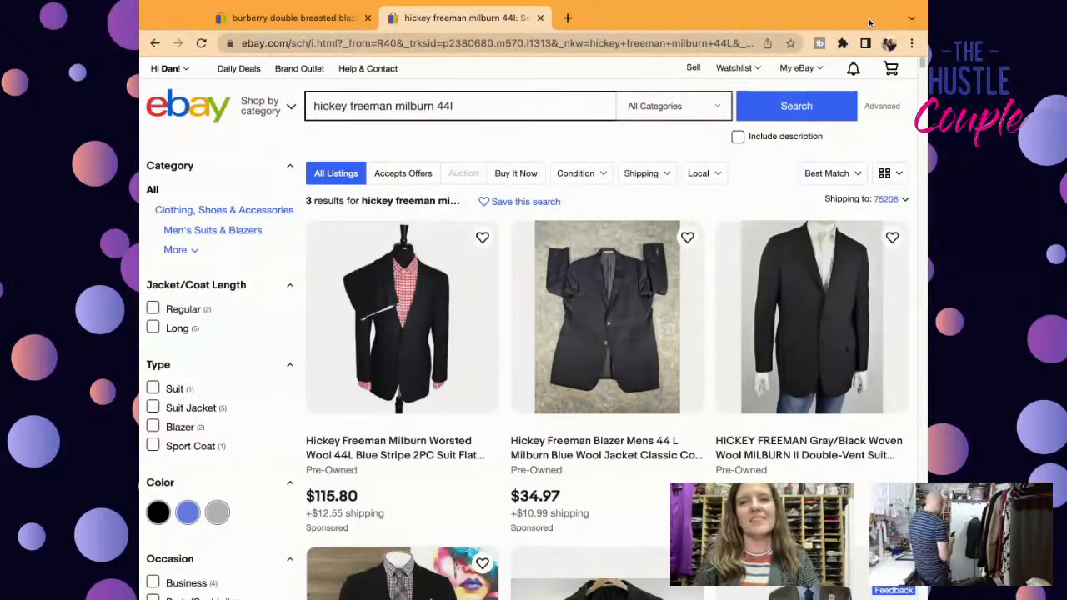
Step: Filter the Hickey Freeman Milburn results to sold items and examine the prices of comparable suits and blazers
scroll(924, 65, down, 7)
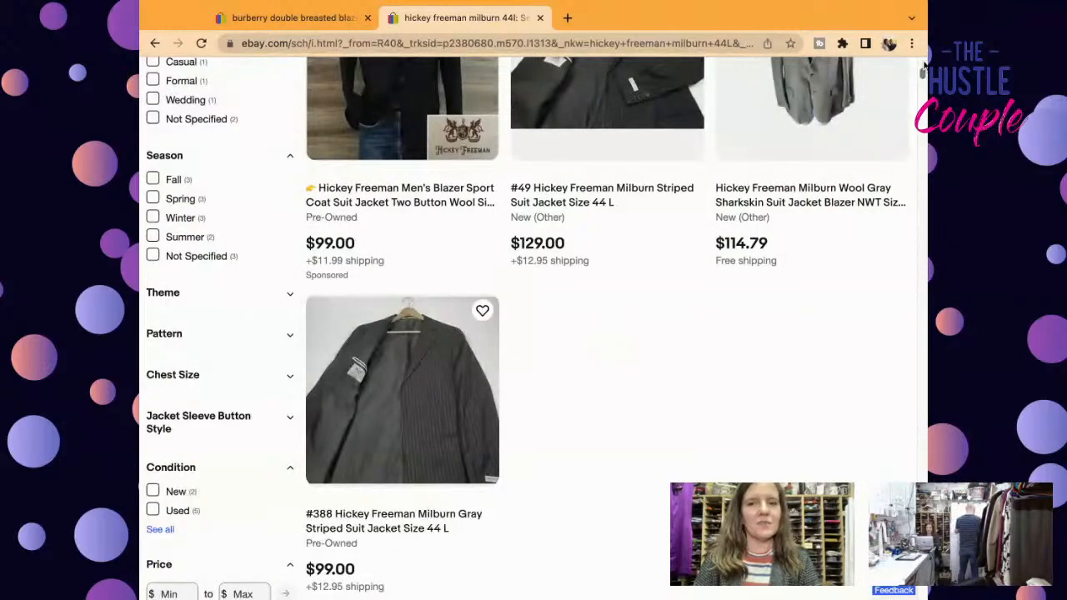
scroll(923, 65, down, 13)
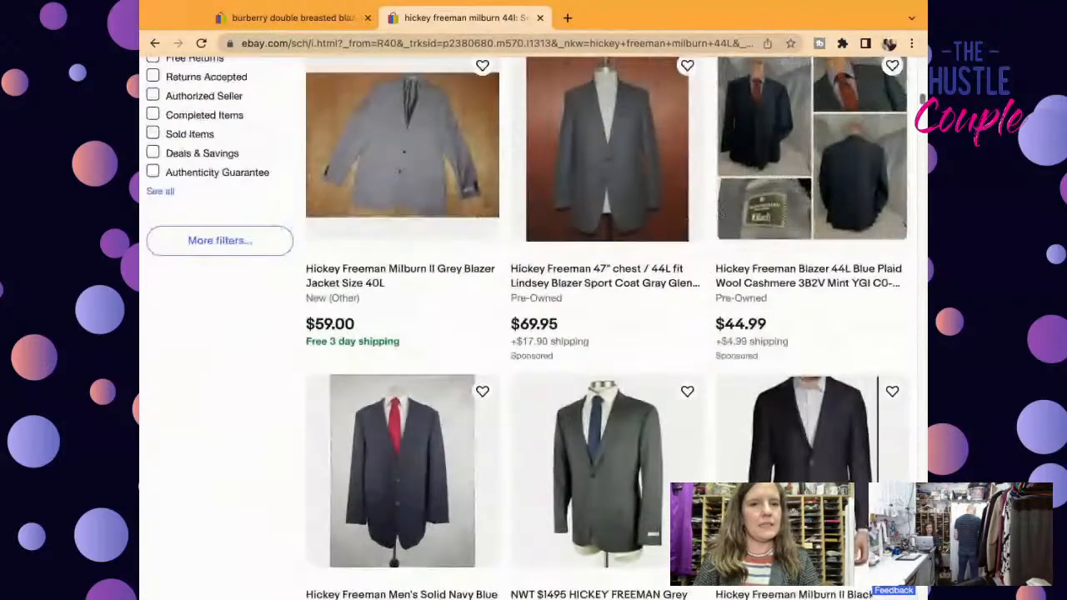
scroll(922, 99, up, 1)
click(207, 227)
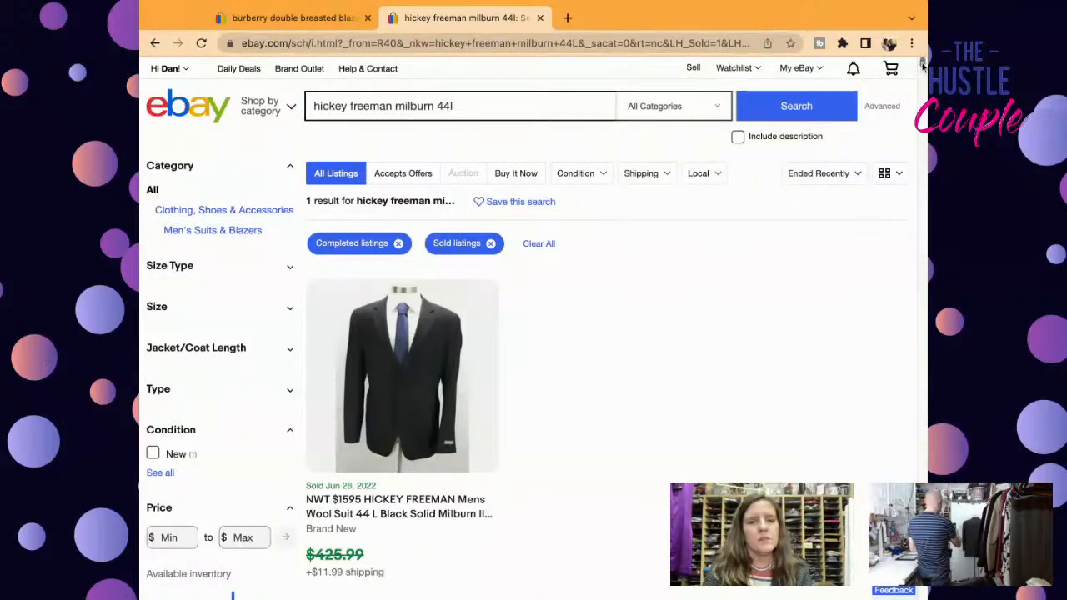
scroll(921, 67, down, 5)
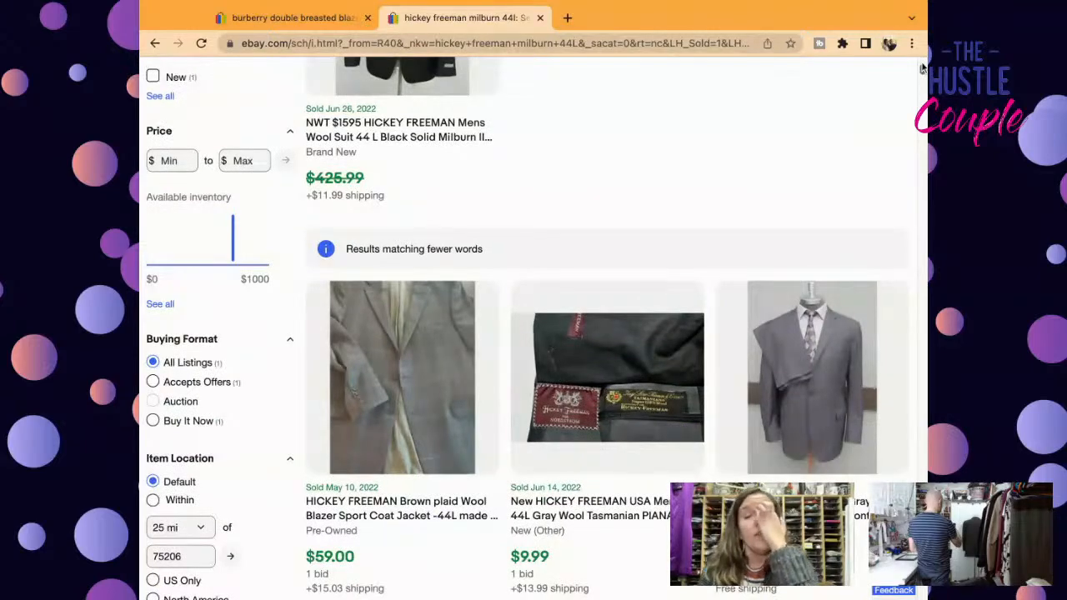
scroll(923, 68, up, 2)
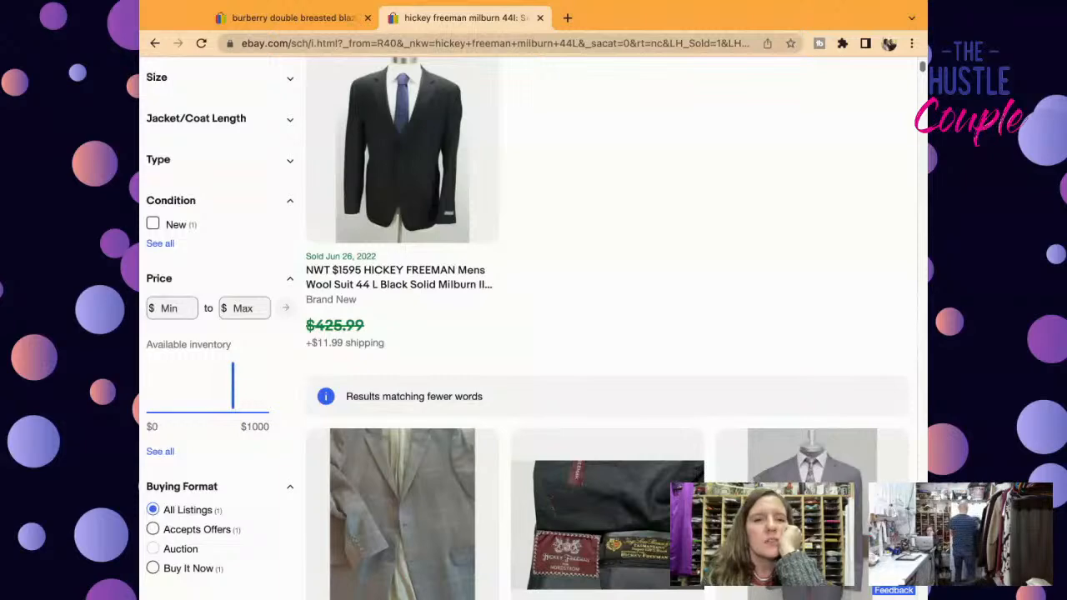
scroll(923, 69, down, 5)
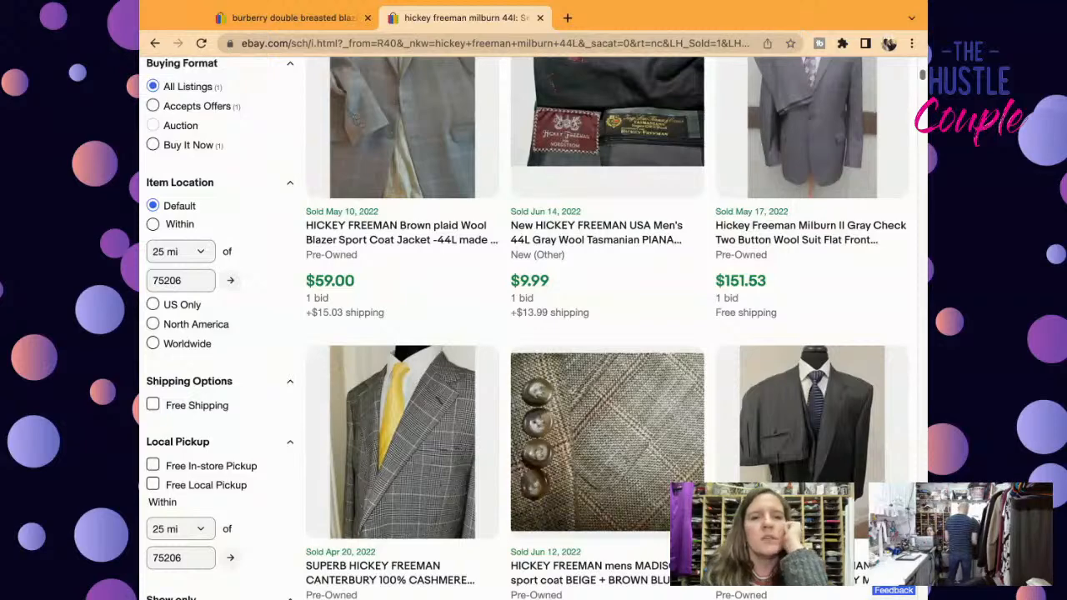
Step: Open the sold black Hickey Freeman Milburn II 44 L suit and start a similar listing from it
scroll(805, 100, up, 4)
click(346, 184)
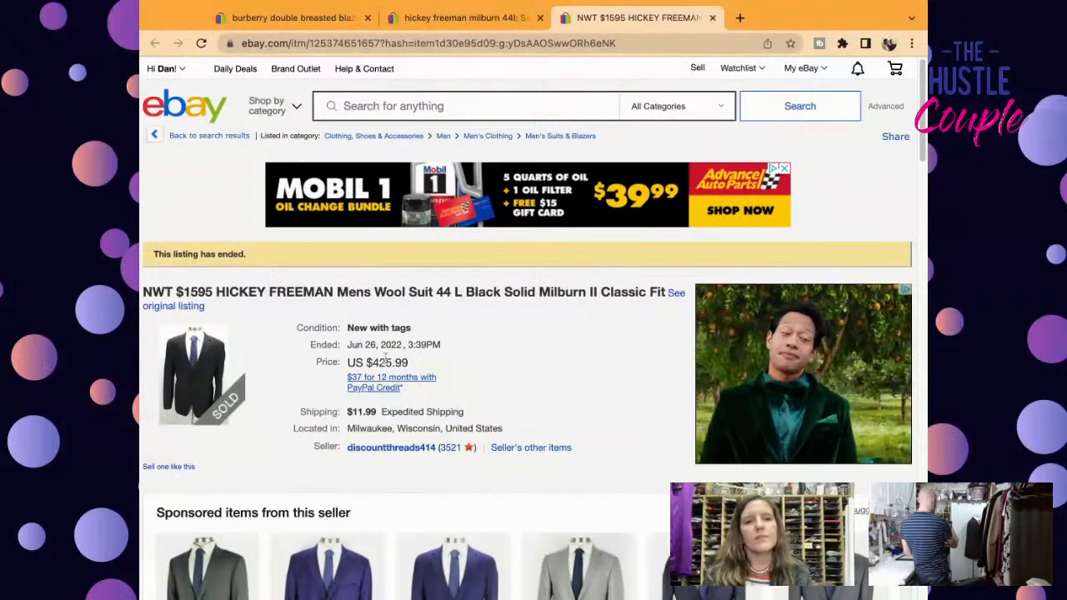
click(187, 468)
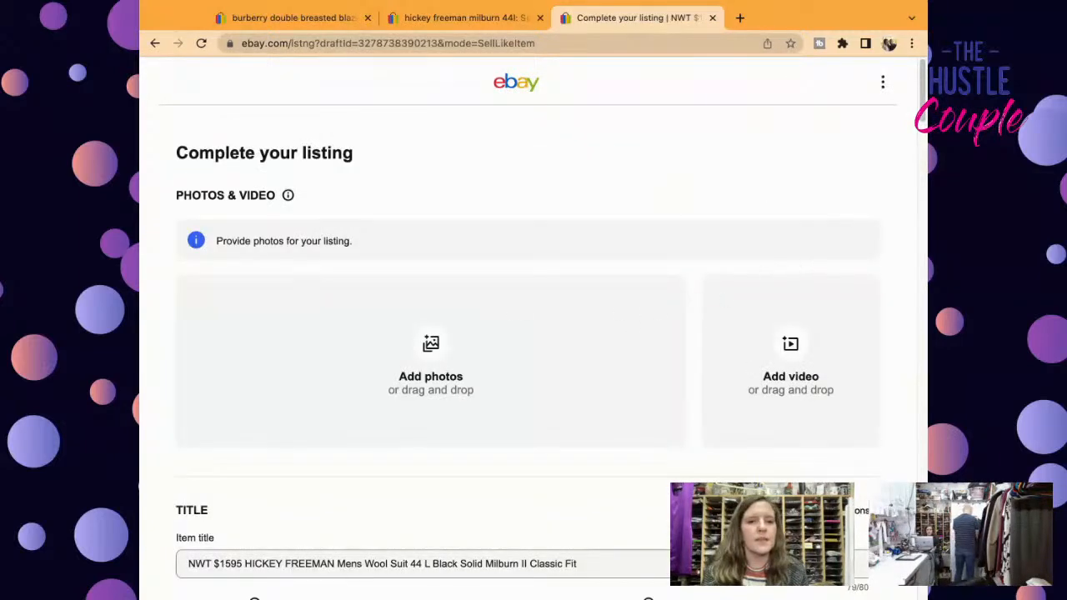
Step: Remove "NWT $1595" from the start of the item title and "II" after Milburn
click(245, 563)
drag(245, 564, 142, 538)
key(BackSpace)
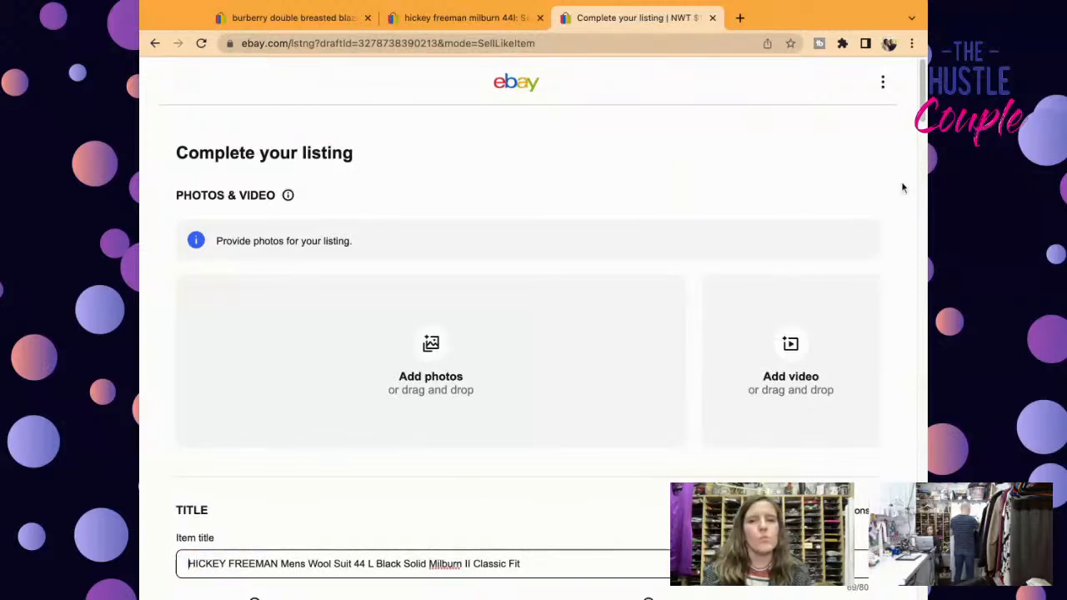
scroll(919, 125, down, 3)
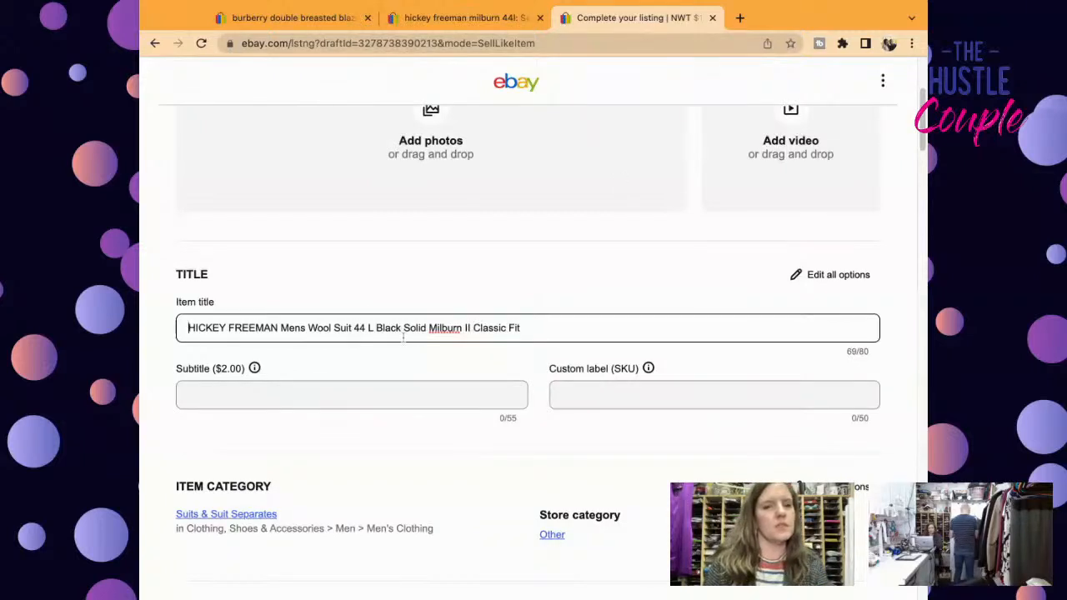
click(471, 330)
key(BackSpace)
key(BackSpace)
key(BackSpace)
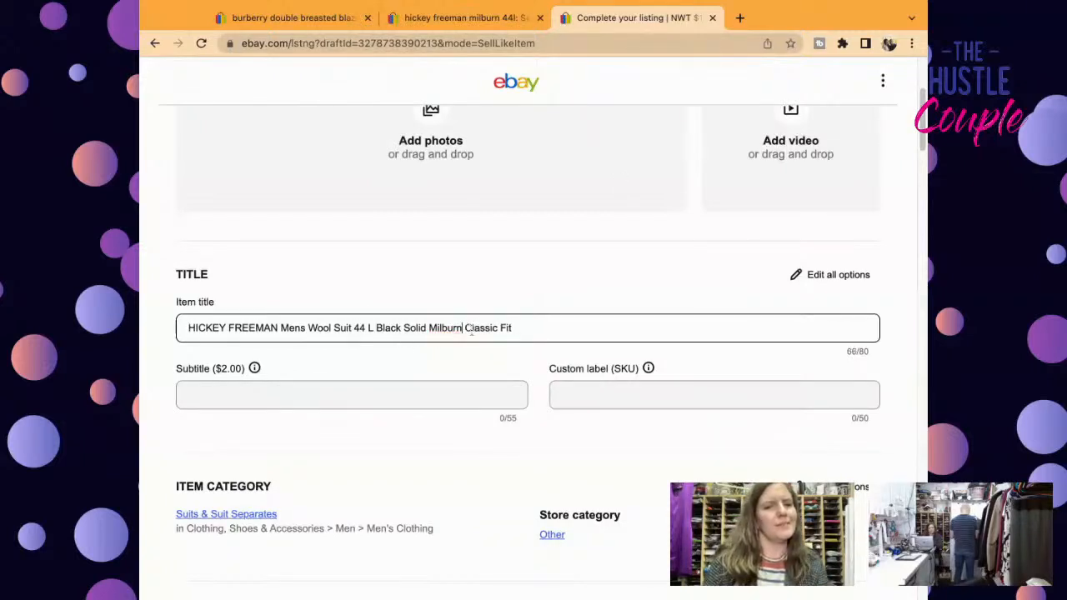
Step: Close the gap in the title's size so it reads 44L and insert the word Size before it
click(369, 328)
key(BackSpace)
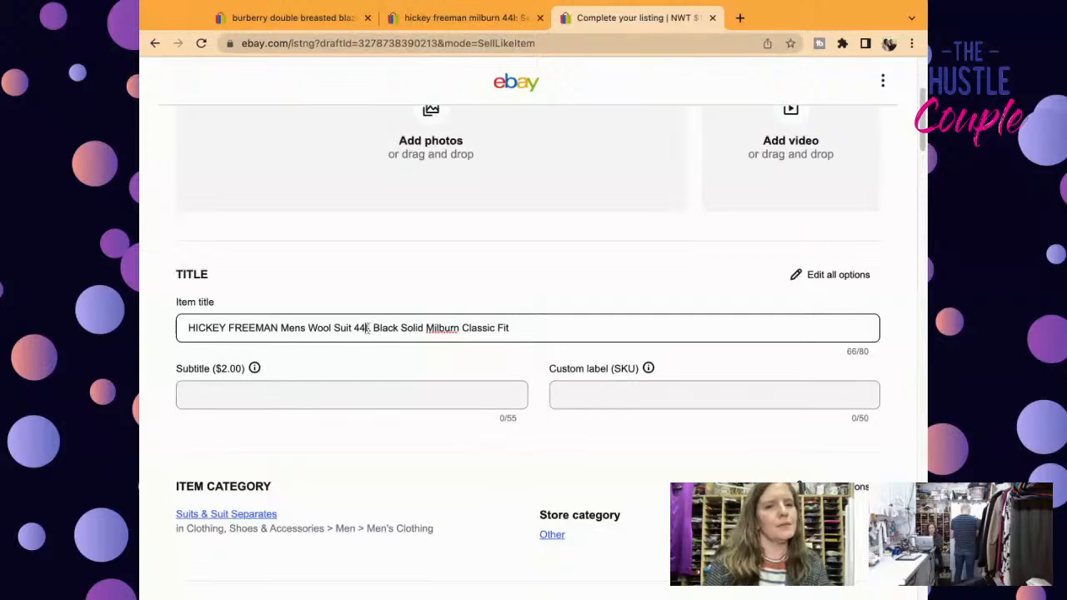
click(355, 328)
text(Size)
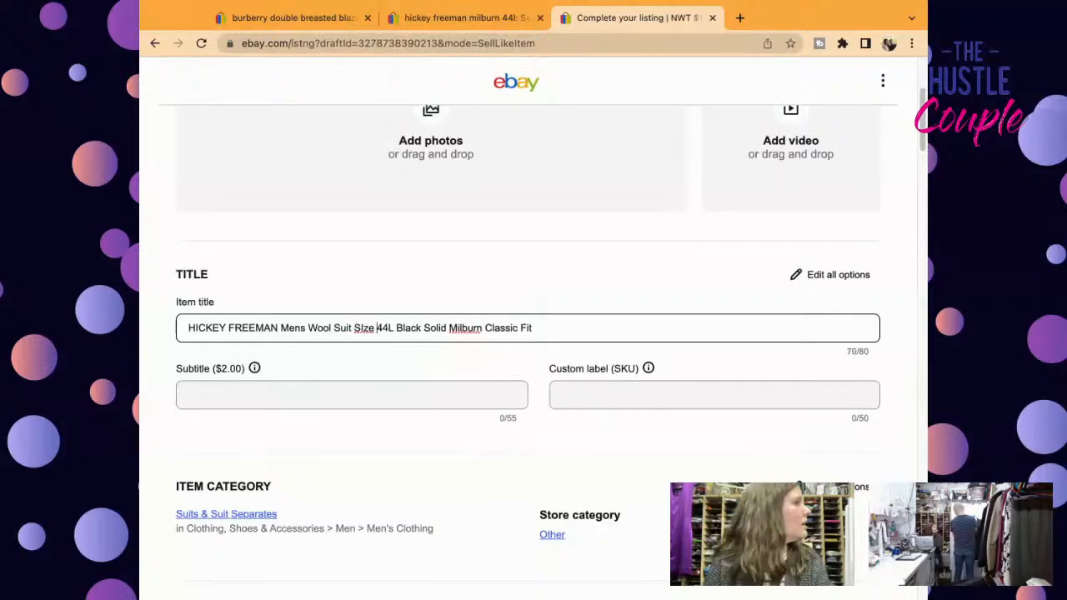
Step: Copy "Size 44L" in the item title and delete it together with the word Suit before it
shift+click(397, 331)
key(shift+Left)
key(ctrl+c)
click(397, 332)
drag(393, 331, 362, 329)
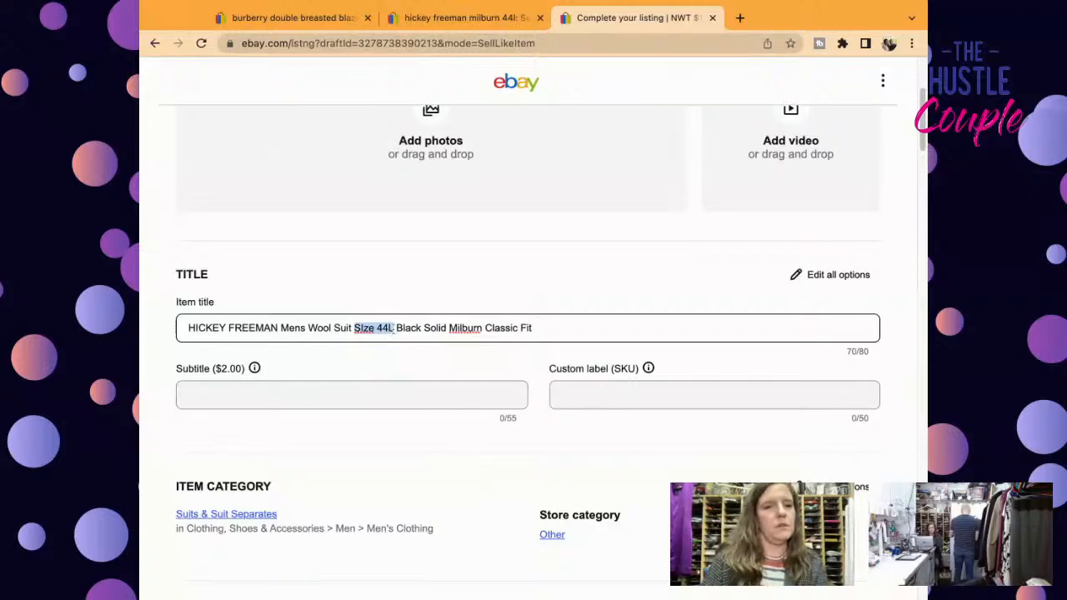
key(BackSpace)
key(BackSpace)
key(BackSpace)
key(BackSpace)
key(BackSpace)
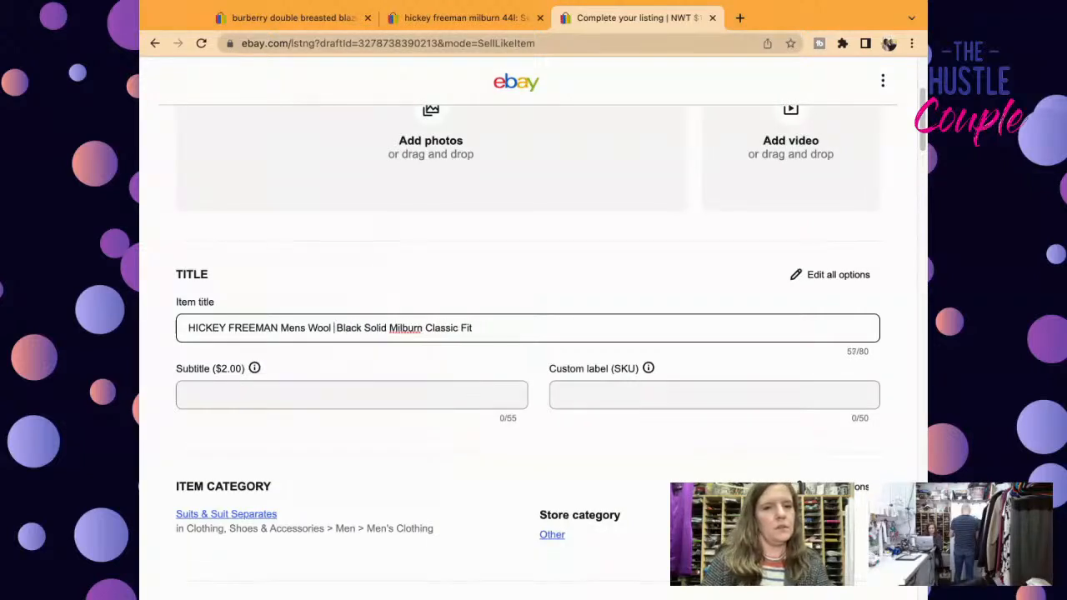
key(BackSpace)
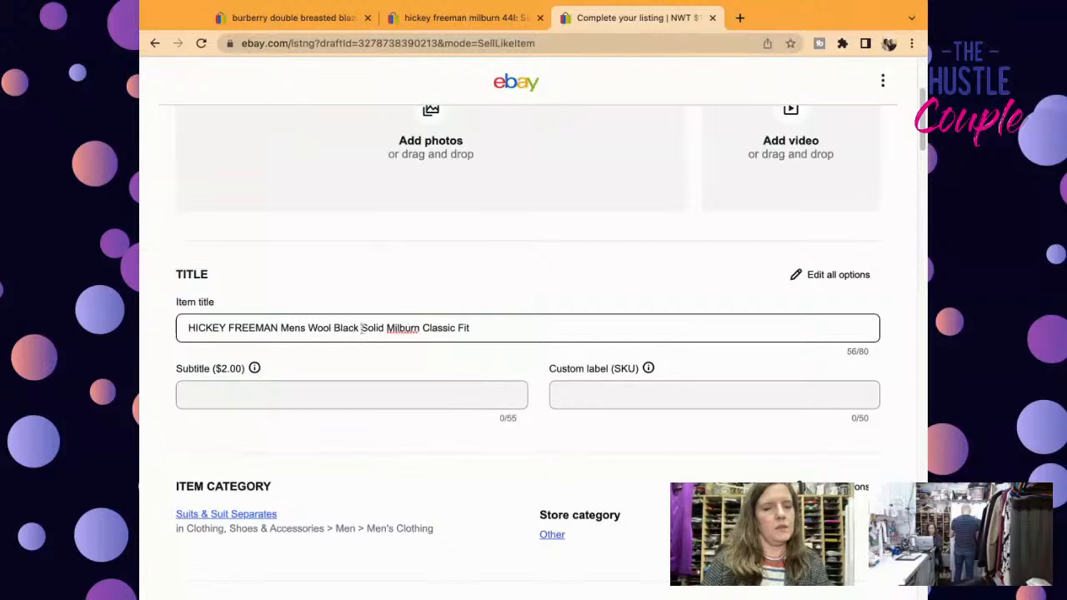
Step: Paste the copied size text after Mens in the title and correct its spelling to "Size"
click(308, 328)
key(ctrl+v)
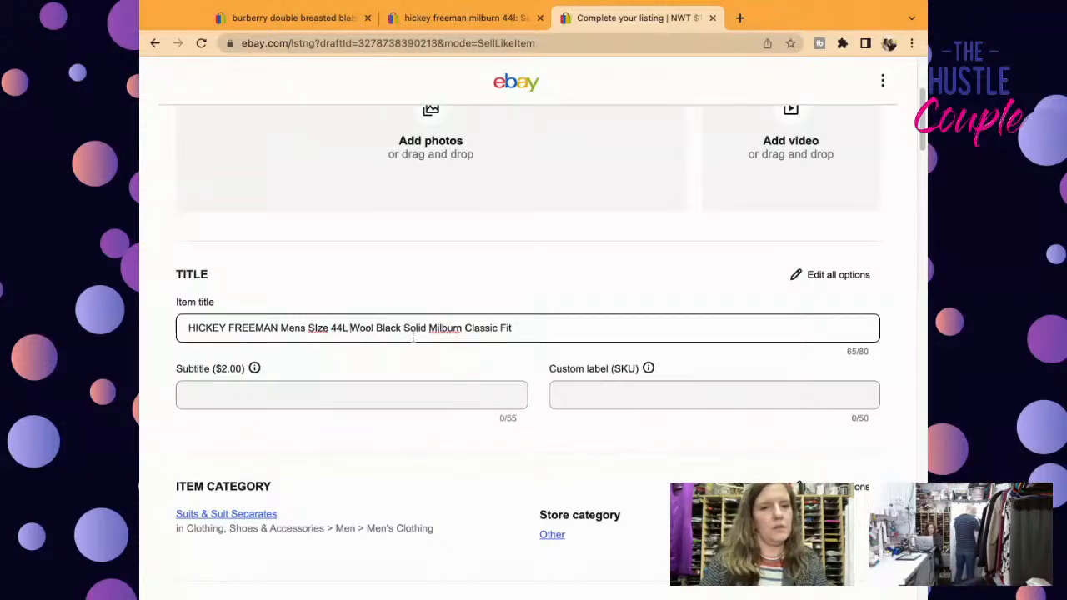
click(318, 330)
key(BackSpace)
text(i)
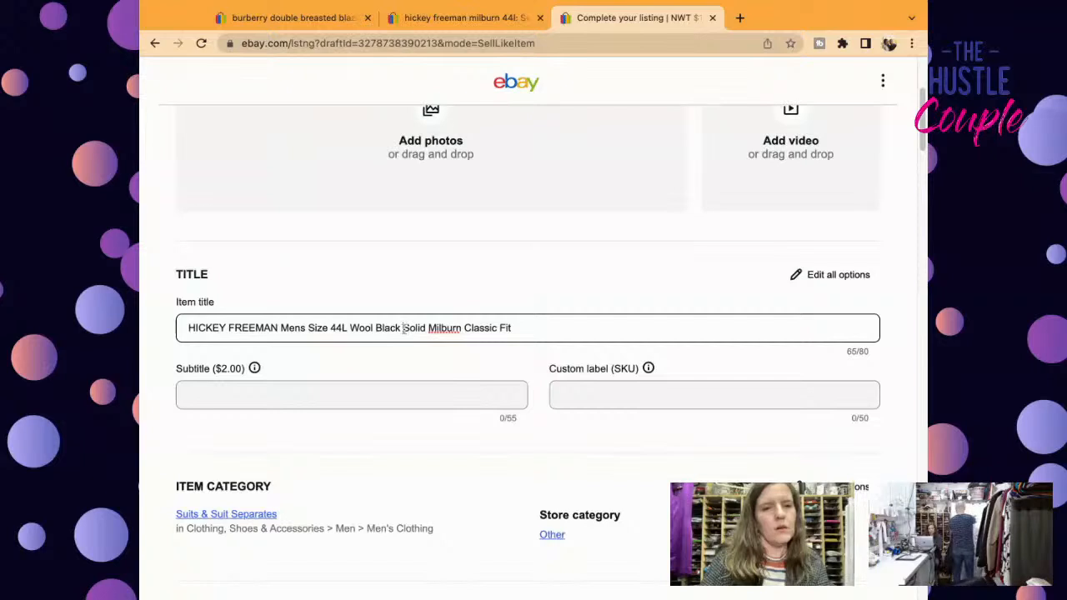
Step: Add "Sport Coat" to the end of the item title
click(542, 326)
text(SP)
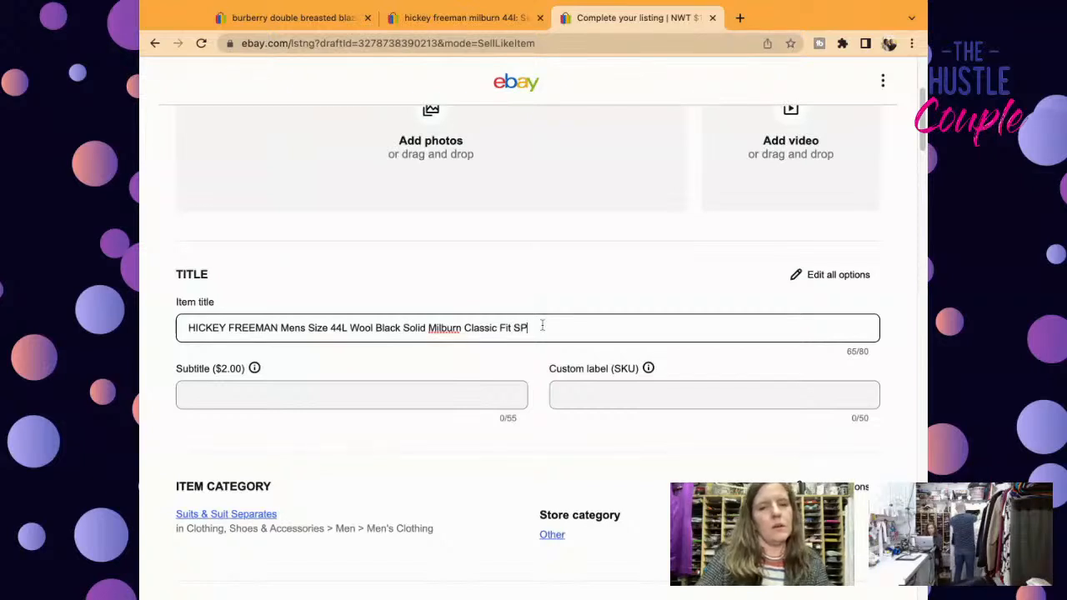
text(ort Coat)
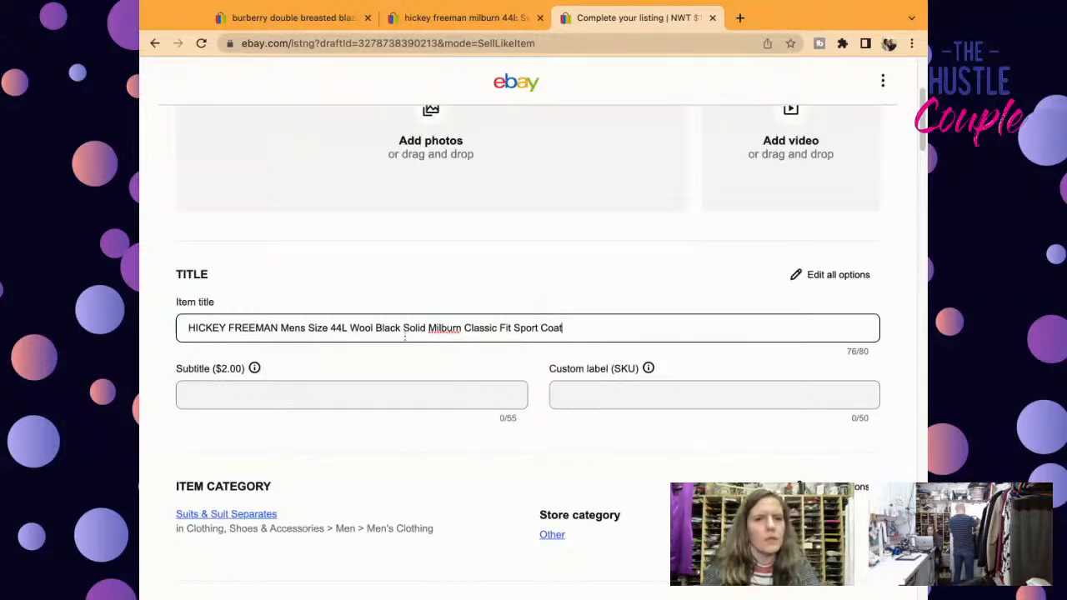
Step: Replace "Wool Black Solid" in the item title with "Gray Windowpane Wool"
click(401, 327)
key(BackSpace)
key(BackSpace)
key(BackSpace)
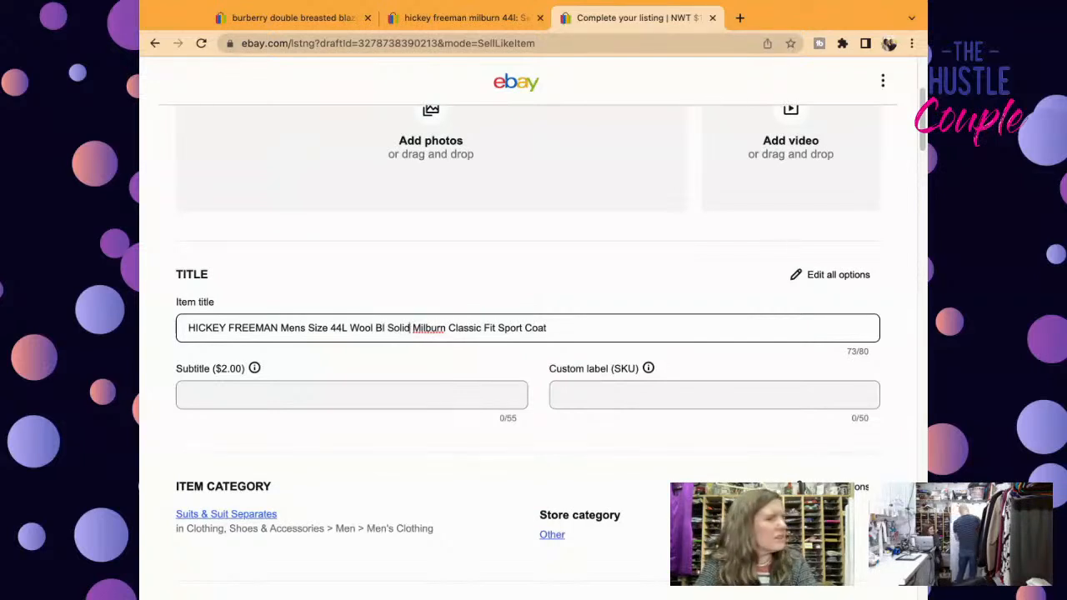
key(BackSpace)
key(BackSpace)
key(BackSpace)
key(BackSpace)
key(BackSpace)
key(BackSpace)
key(BackSpace)
key(BackSpace)
key(BackSpace)
key(BackSpace)
key(BackSpace)
key(BackSpace)
key(BackSpace)
text(Gray Windopa)
key(BackSpace)
key(BackSpace)
text(wpane Wool)
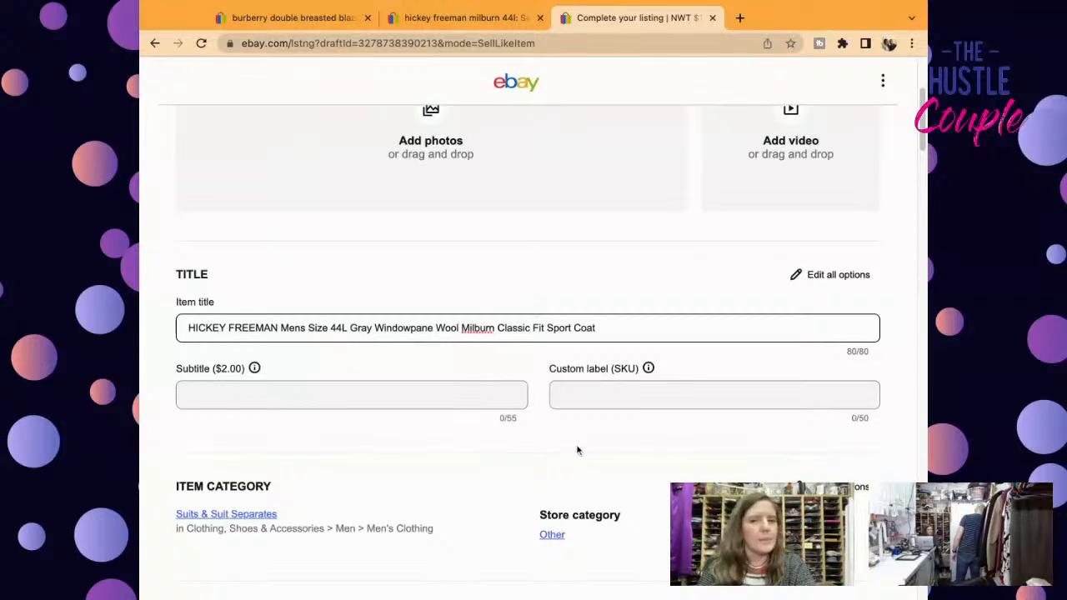
Step: Set the listing's custom label (SKU) to 4532 and select the full item title
click(579, 407)
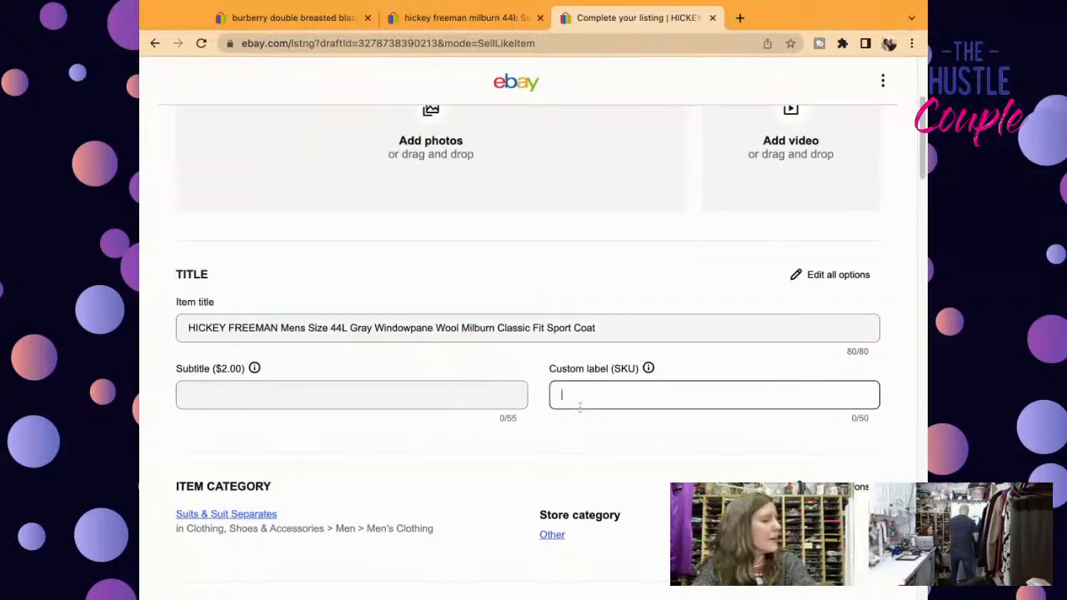
text(4532)
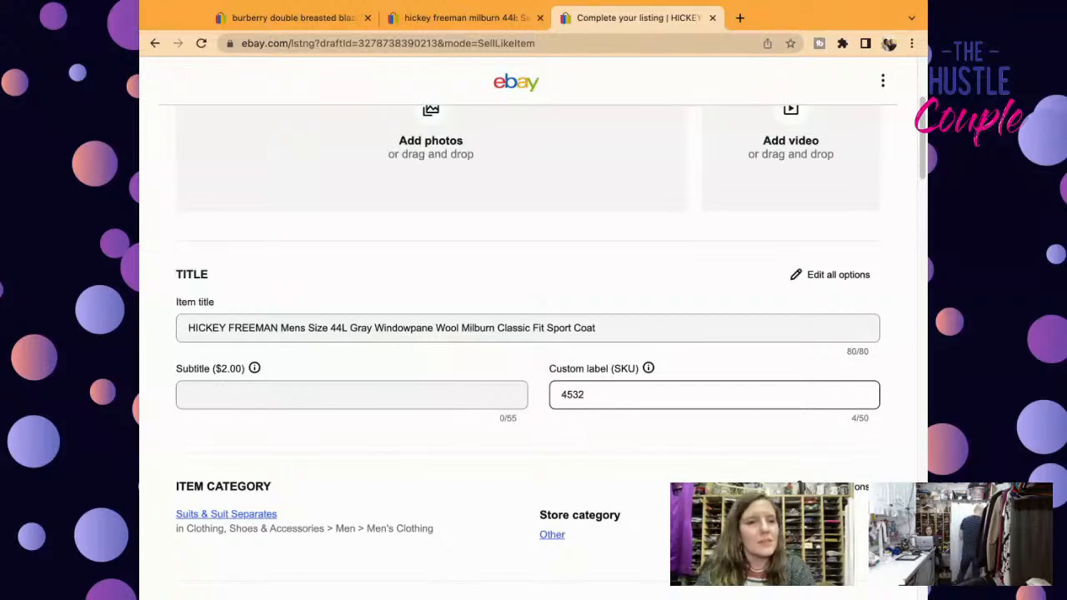
triple_click(627, 334)
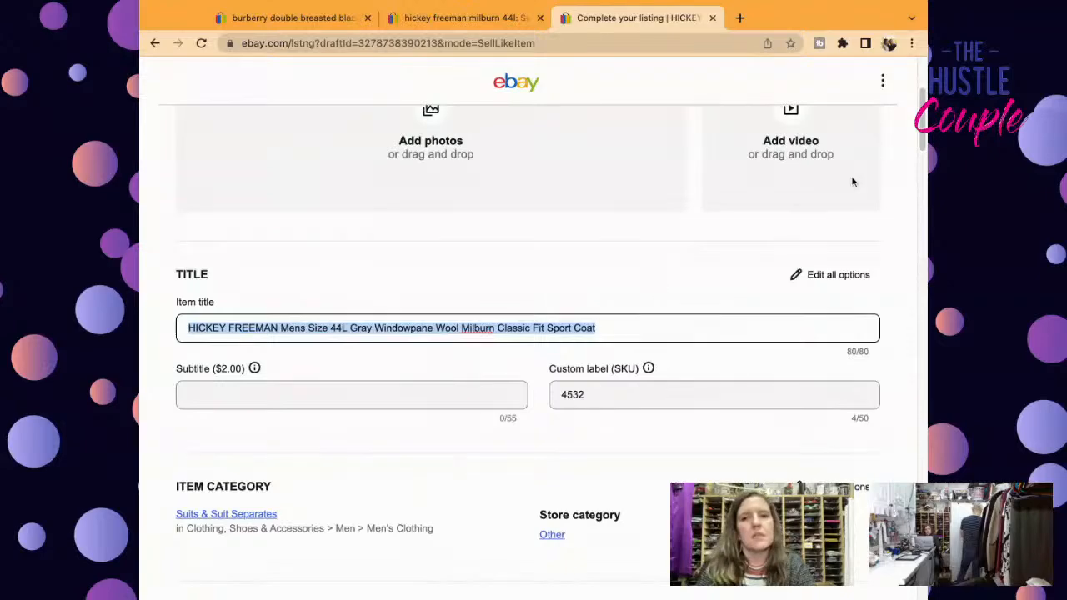
Step: Set the Style item specific to the custom value "1 piece"
scroll(846, 521, down, 3)
scroll(533, 350, down, 4)
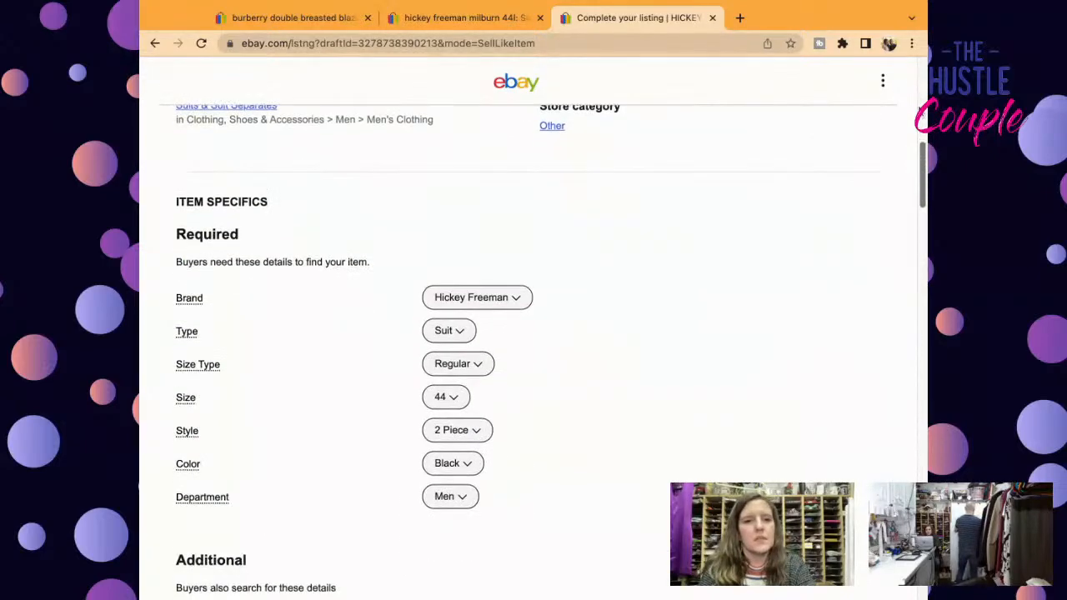
scroll(481, 341, down, 2)
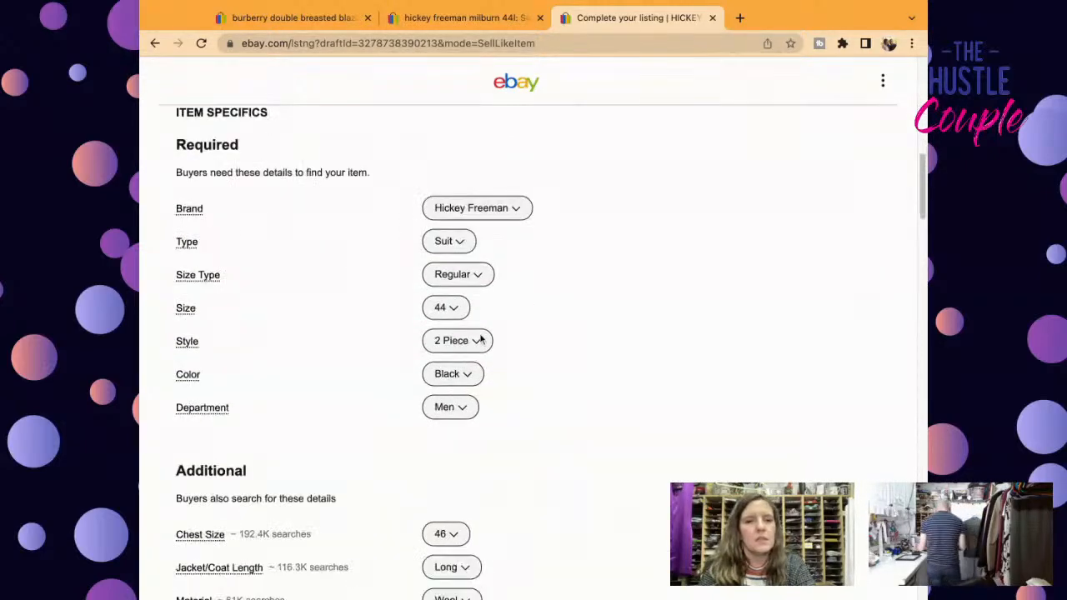
click(477, 341)
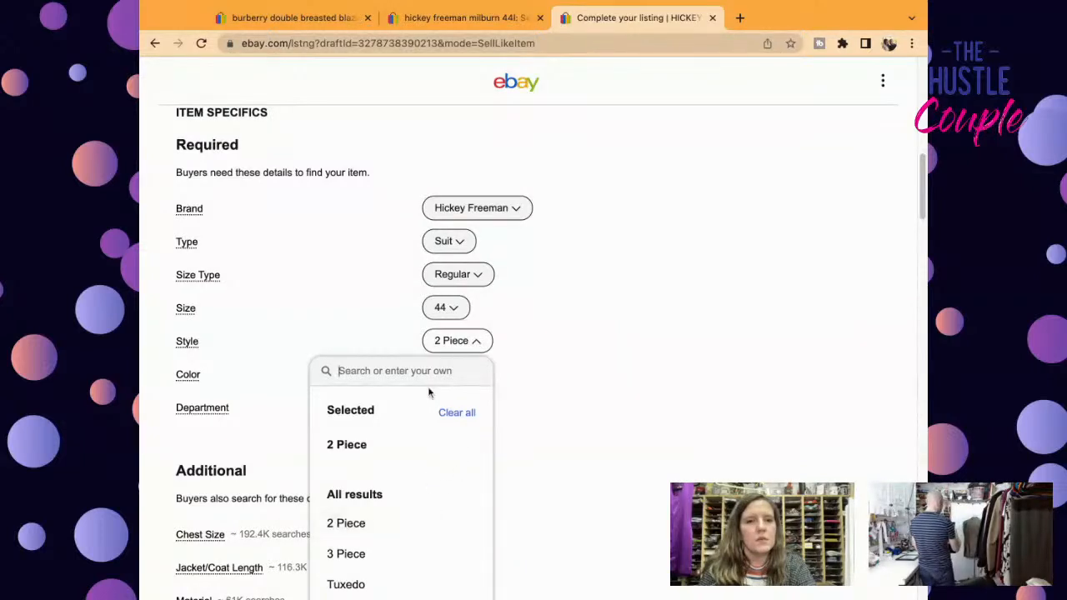
text(1 piece)
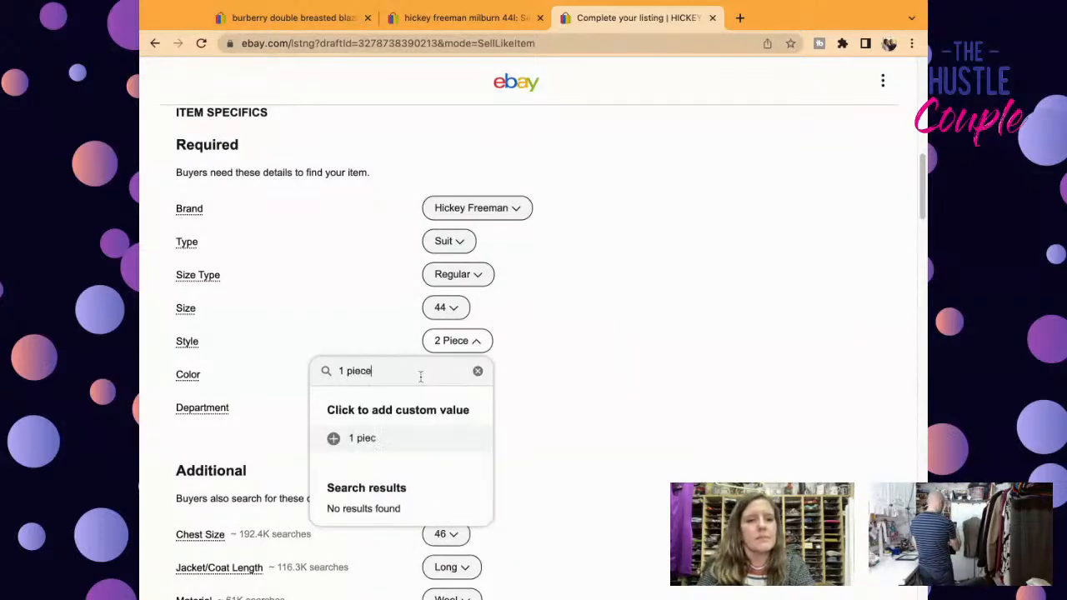
click(375, 440)
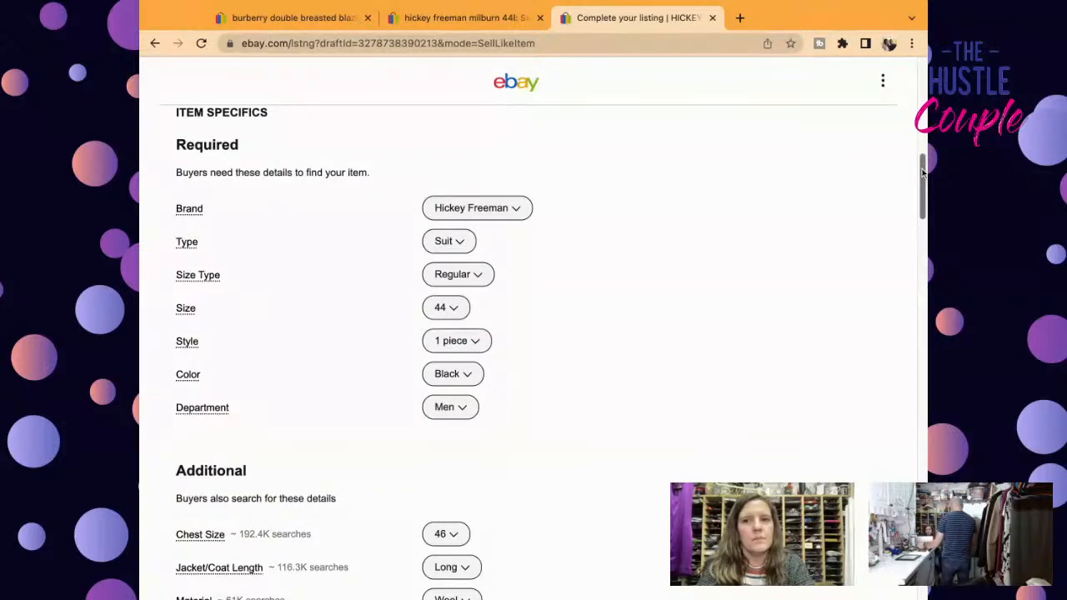
Step: Change the Pattern item specific to Plaid
scroll(922, 167, down, 1)
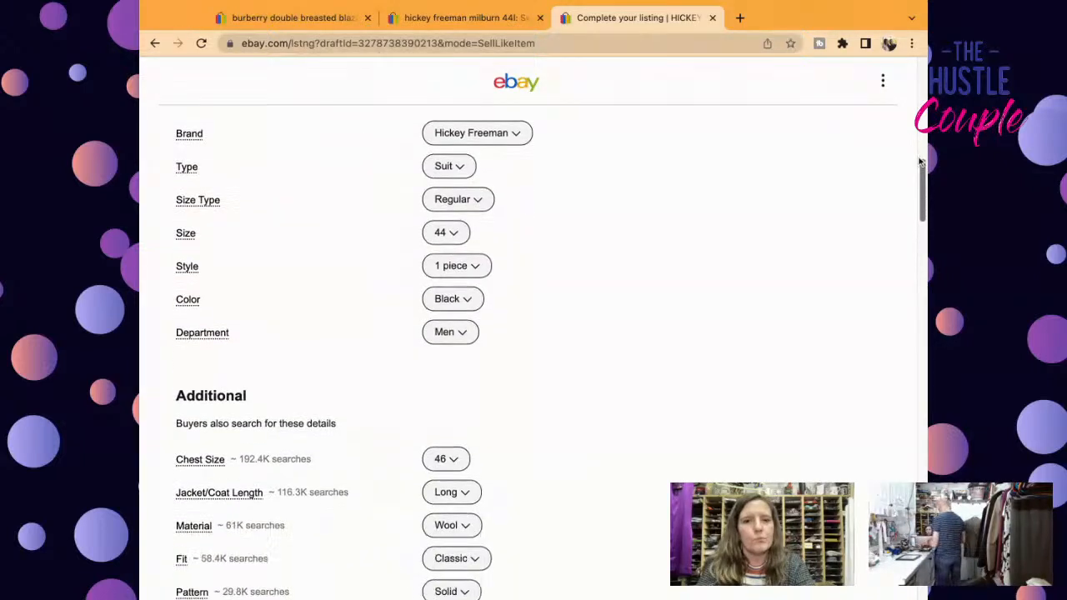
scroll(921, 162, down, 2)
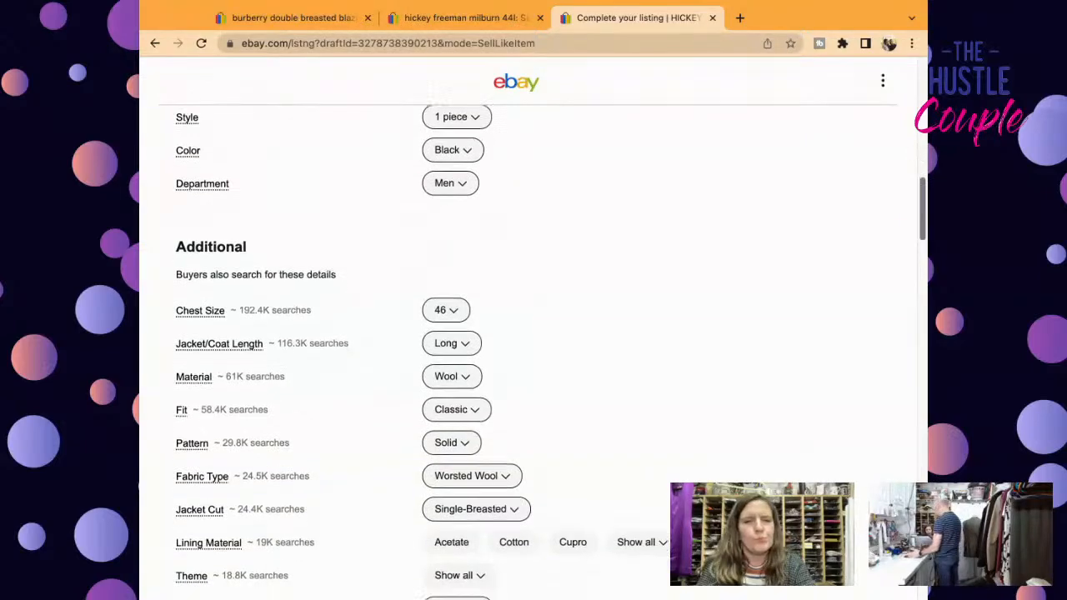
scroll(534, 350, down, 2)
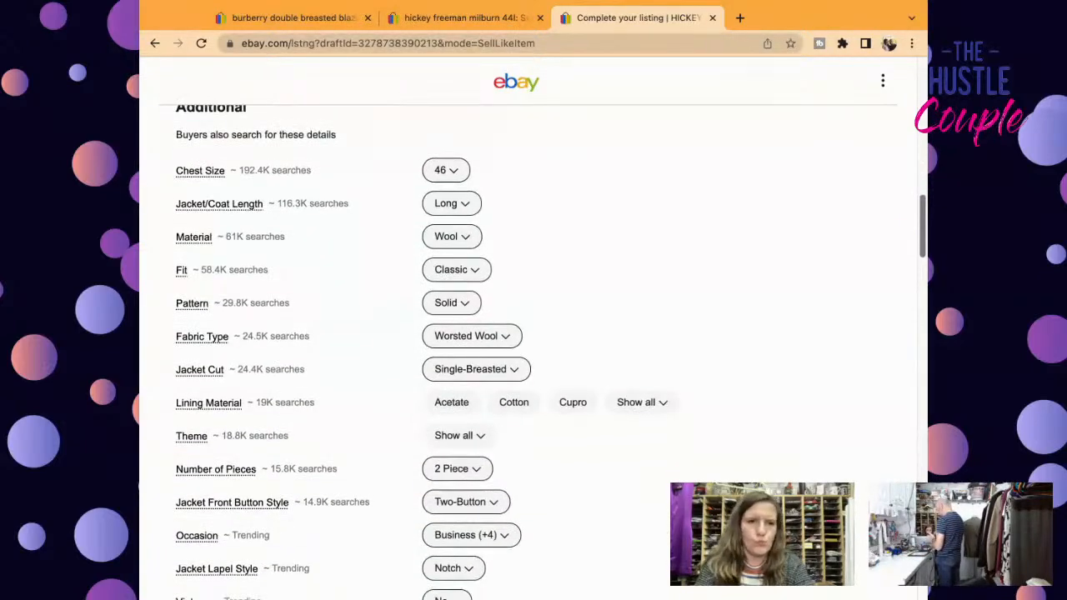
click(457, 303)
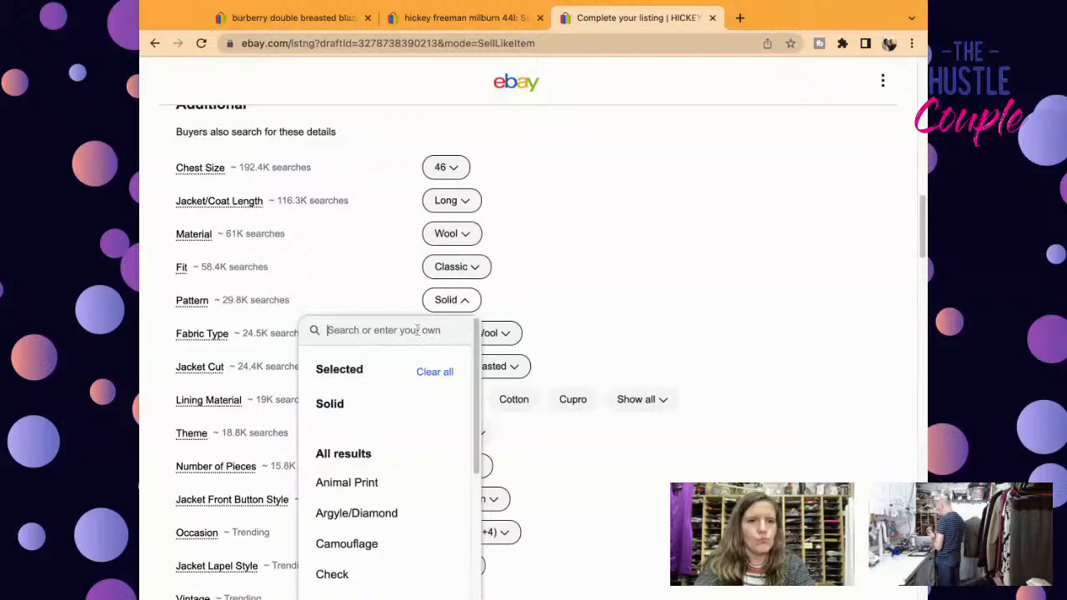
text(plaid)
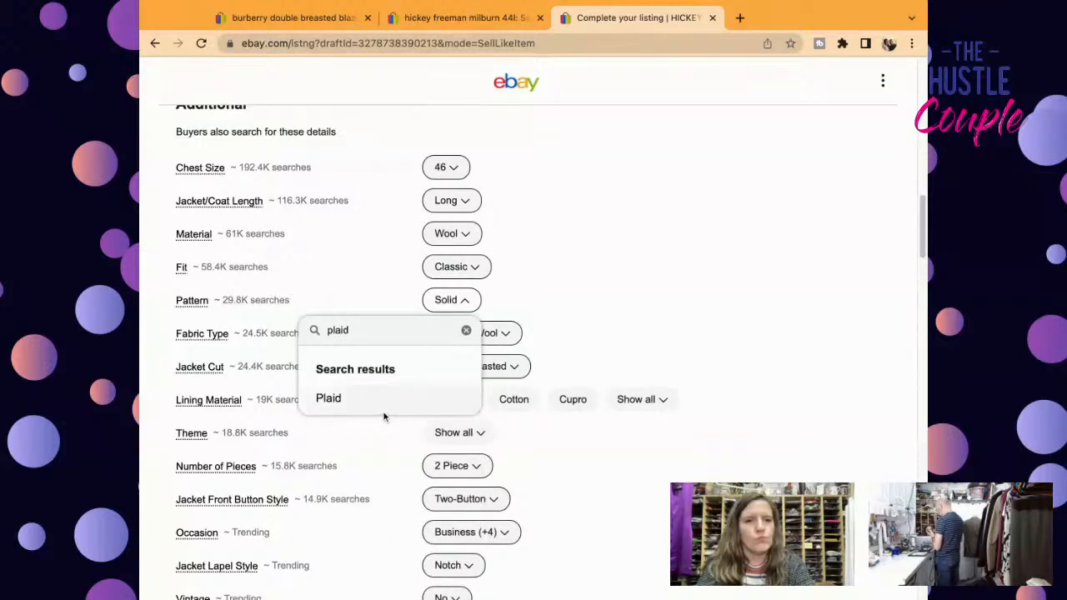
click(383, 407)
Step: Clear the selected value of the Number of Pieces item specific
click(435, 465)
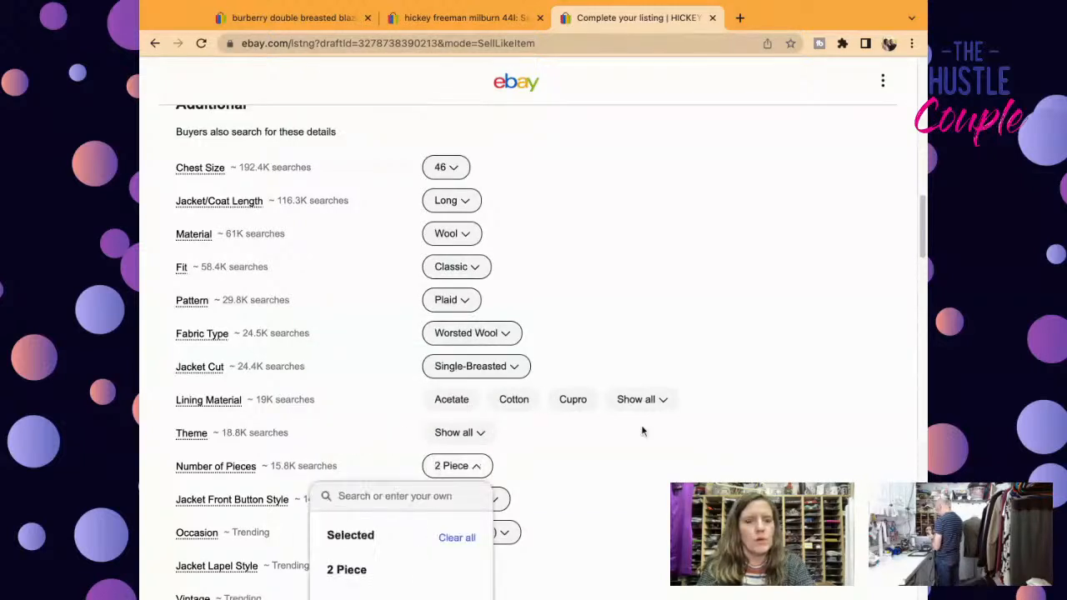
scroll(923, 221, down, 3)
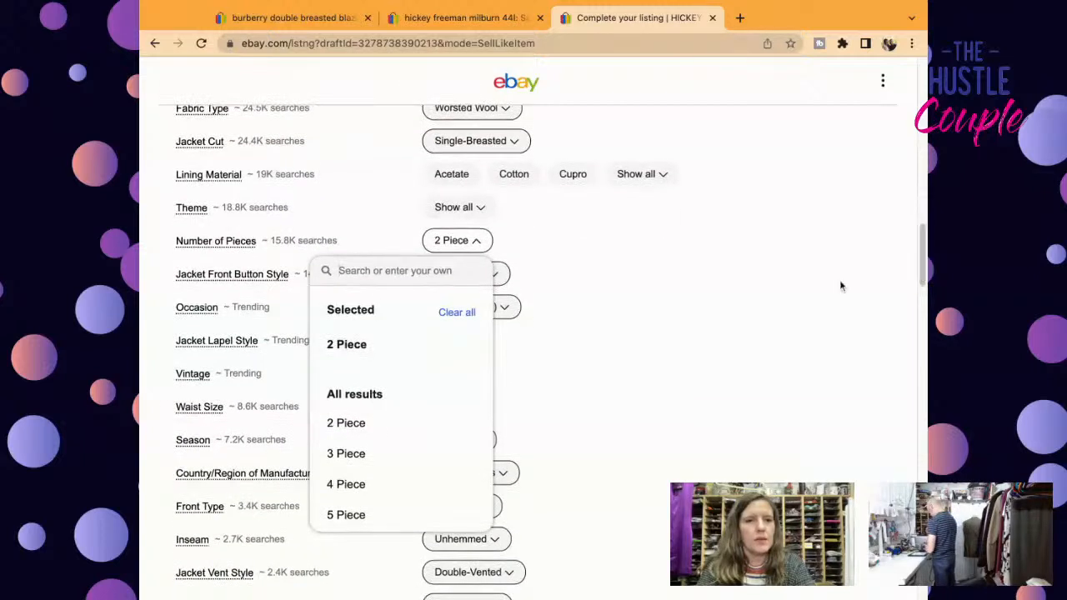
click(469, 312)
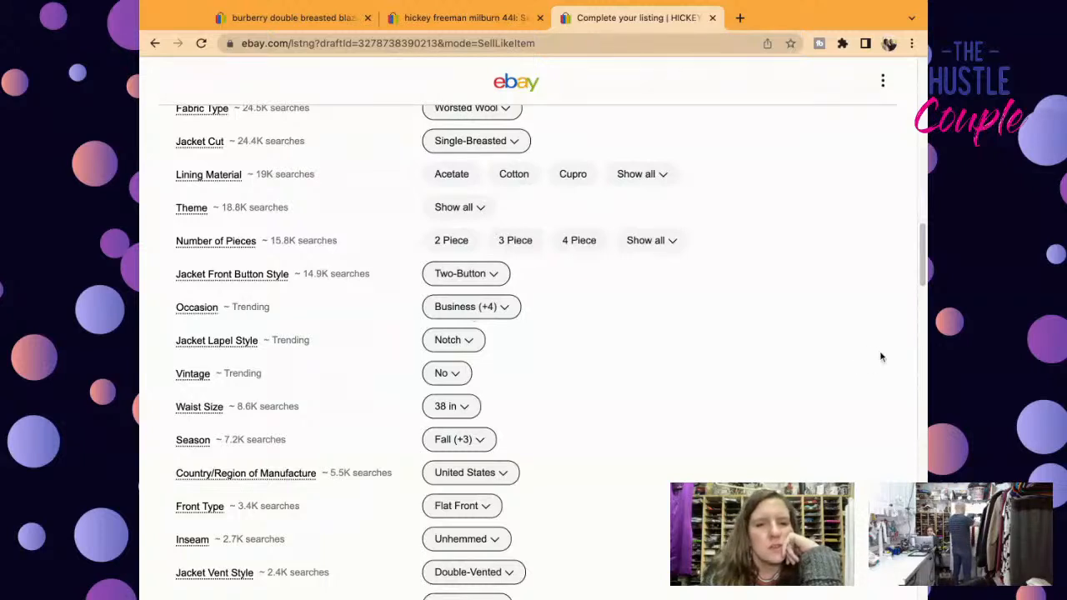
Step: Remove "Fit" from the item title, append "USA" at its end, and copy the full title
scroll(919, 275, down, 6)
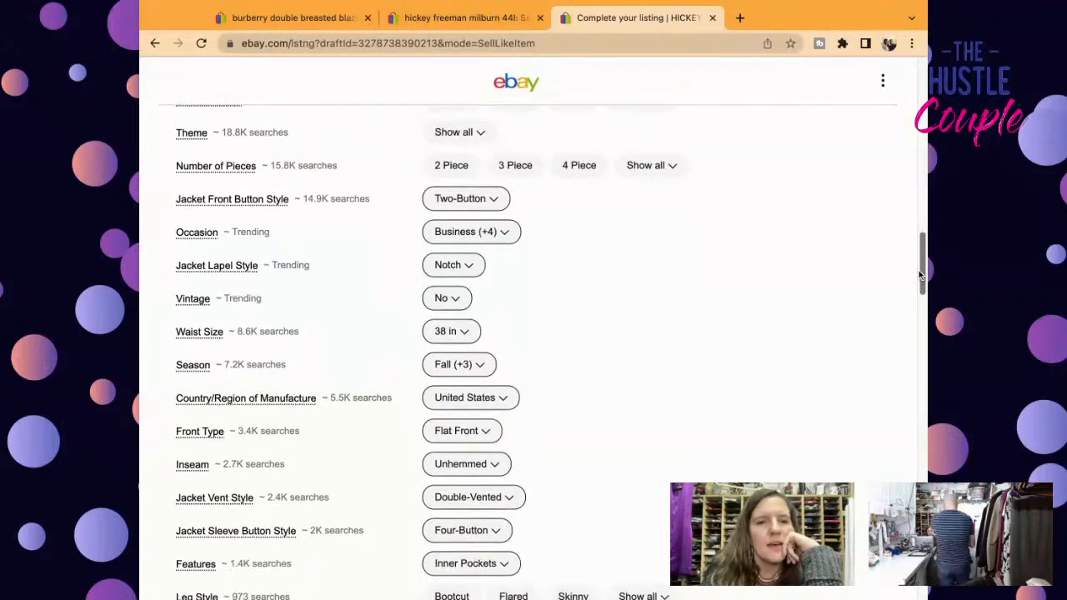
drag(920, 275, 920, 81)
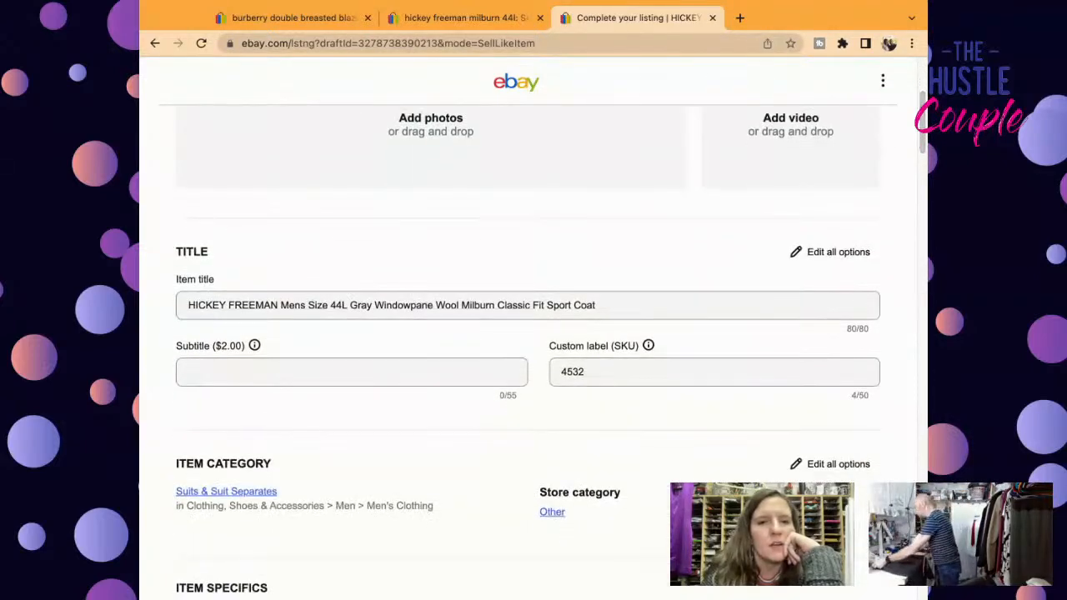
click(540, 305)
key(BackSpace)
key(BackSpace)
key(BackSpace)
key(BackSpace)
click(657, 317)
text(USA)
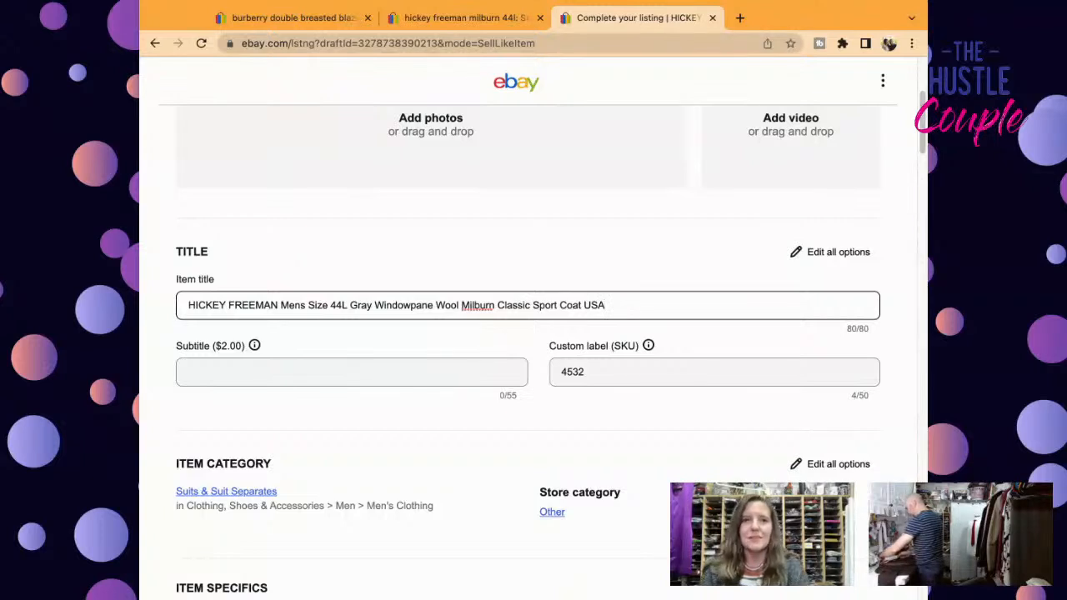
triple_click(784, 301)
key(super+c)
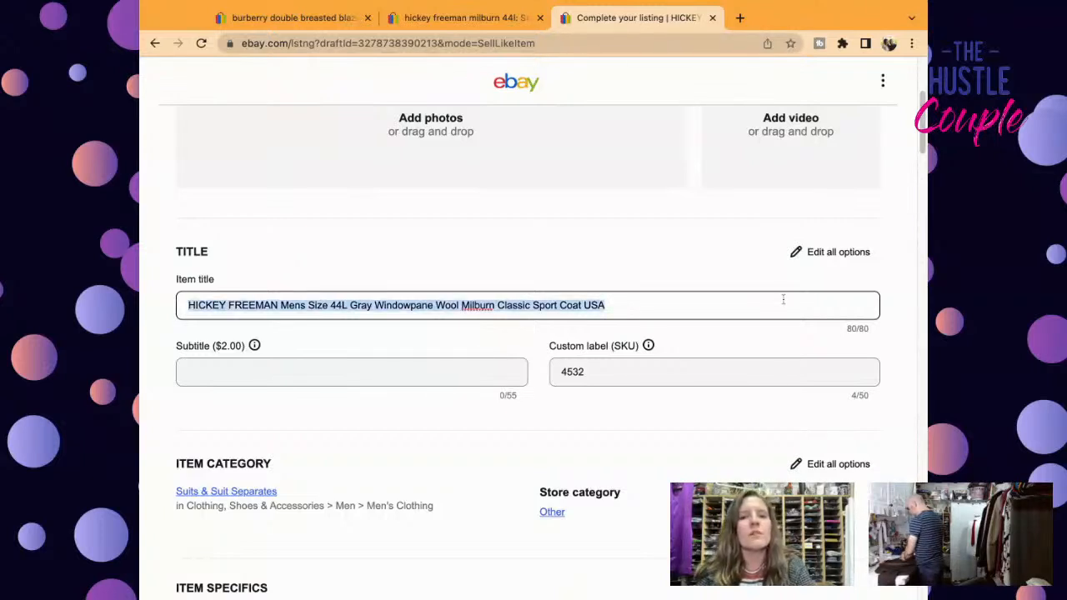
Step: Enter the condition description "Excellent Pre-Owned Condition. No Rips, Stains, or Tears. Please See Detailed Measurements in the Photos."
drag(922, 121, 921, 371)
click(689, 283)
click(639, 259)
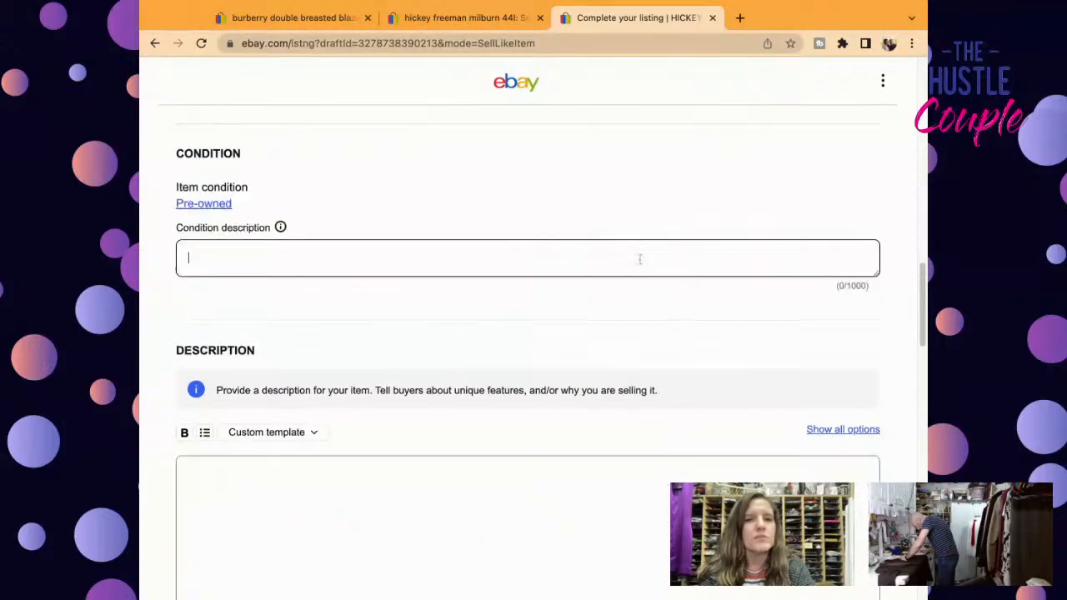
text(Excellent Pre-Owned Condition)
key(BackSpace)
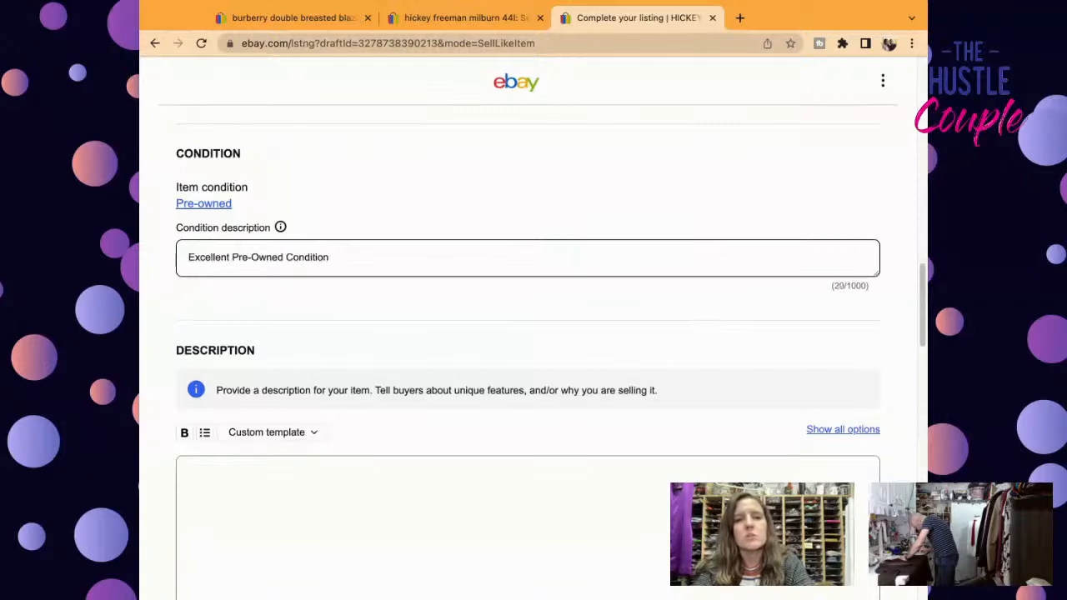
text(. No Rips, Stains, or Tears)
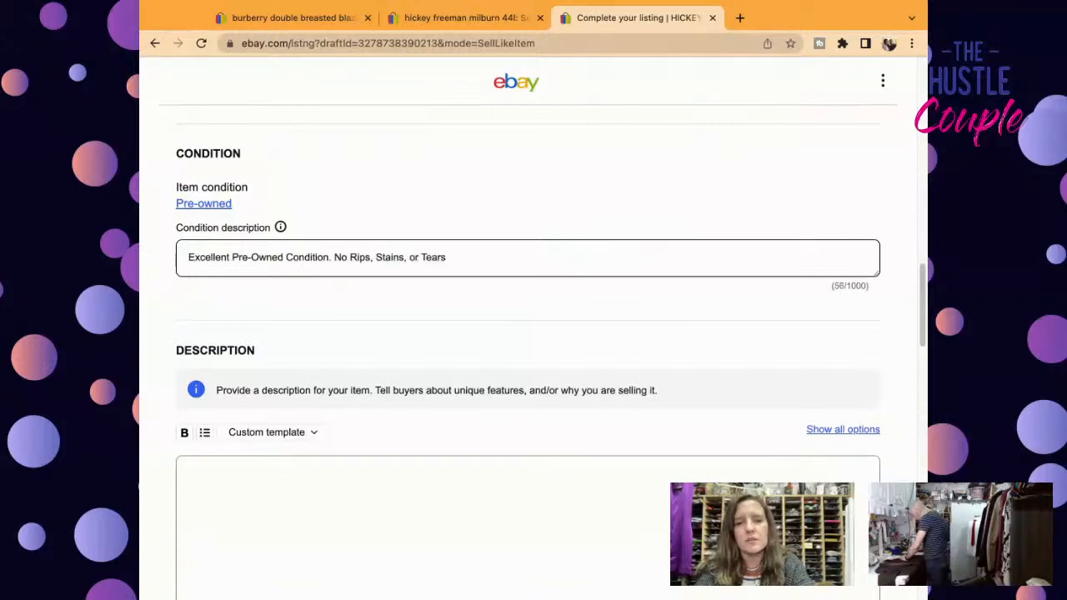
text(. Please See Detailed Measurements in the Photos.)
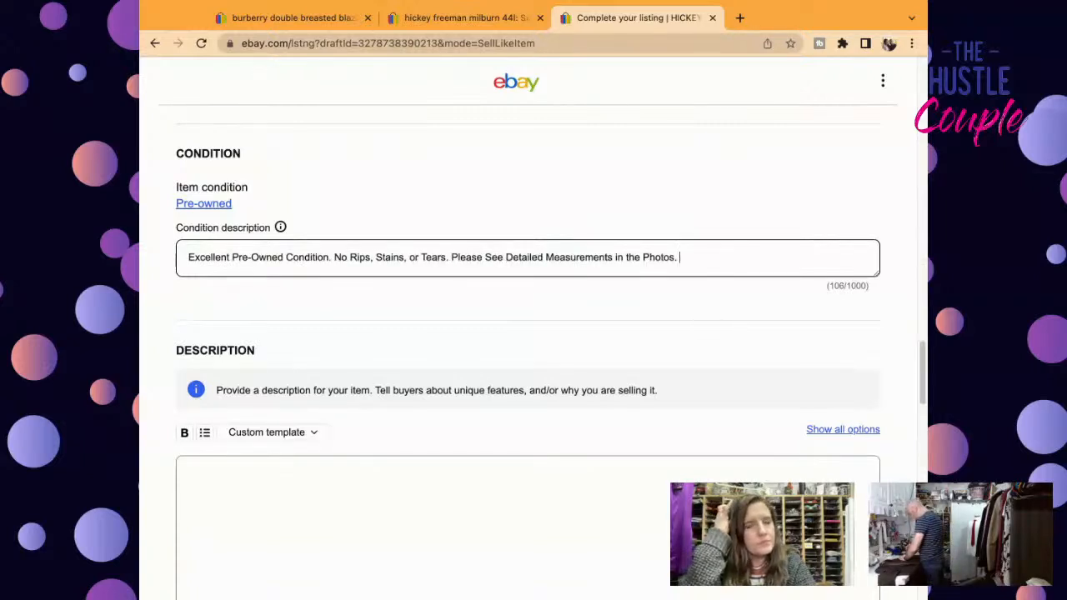
Step: Fill the description with the copied title followed by lines "Excellent Pre-Owned Condition", "No Rips, Stains, or Tears" and "Please See Detailed Measurements in the Photos."
click(542, 492)
key(super+v)
key(Return)
text(Excellent Pre-Owned Condition)
key(Return)
text(n$Please See Detailed Measurements in the Photos.)
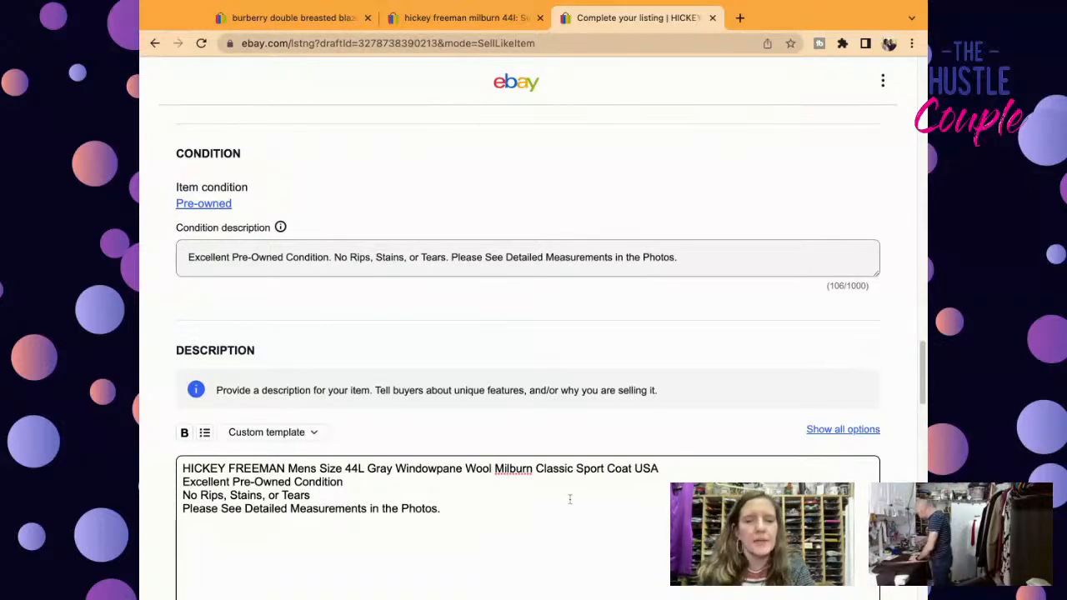
drag(924, 381, 924, 451)
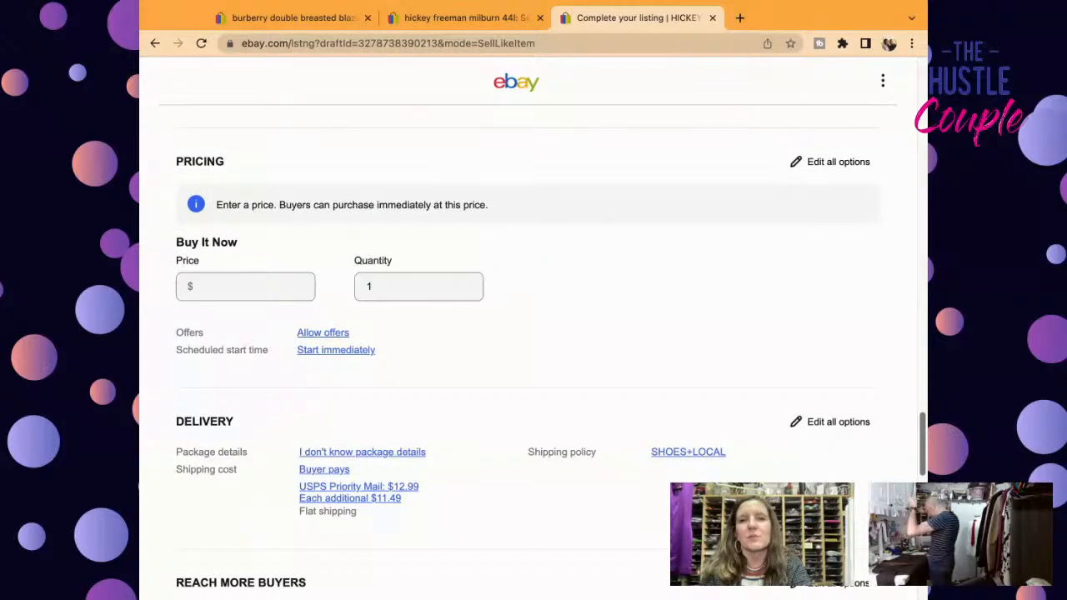
Step: Review the listing's title, photo section and item specifics
drag(924, 450, 924, 125)
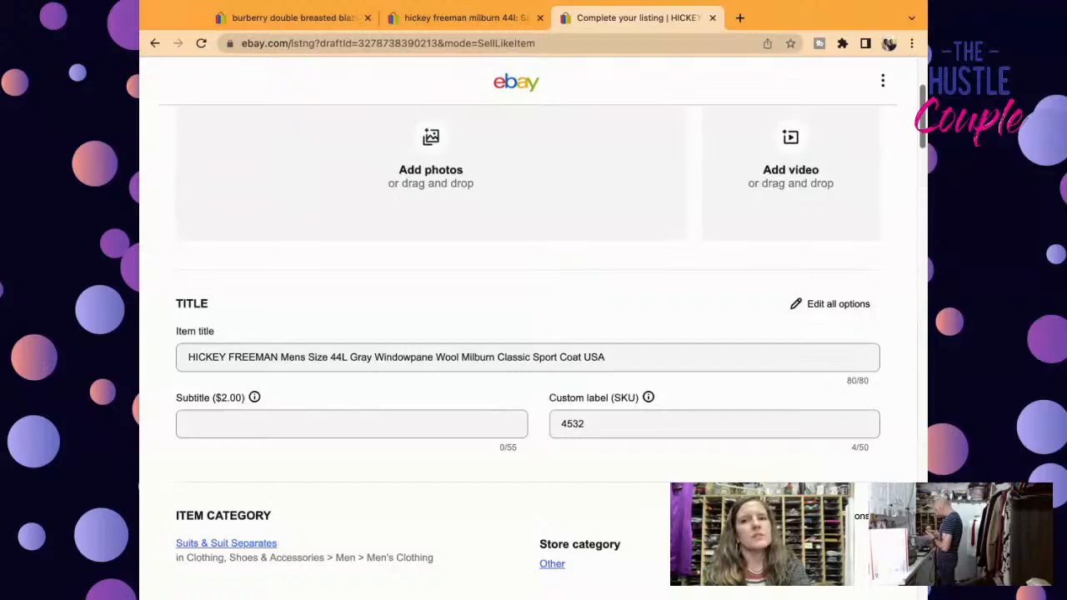
scroll(527, 334, up, 1)
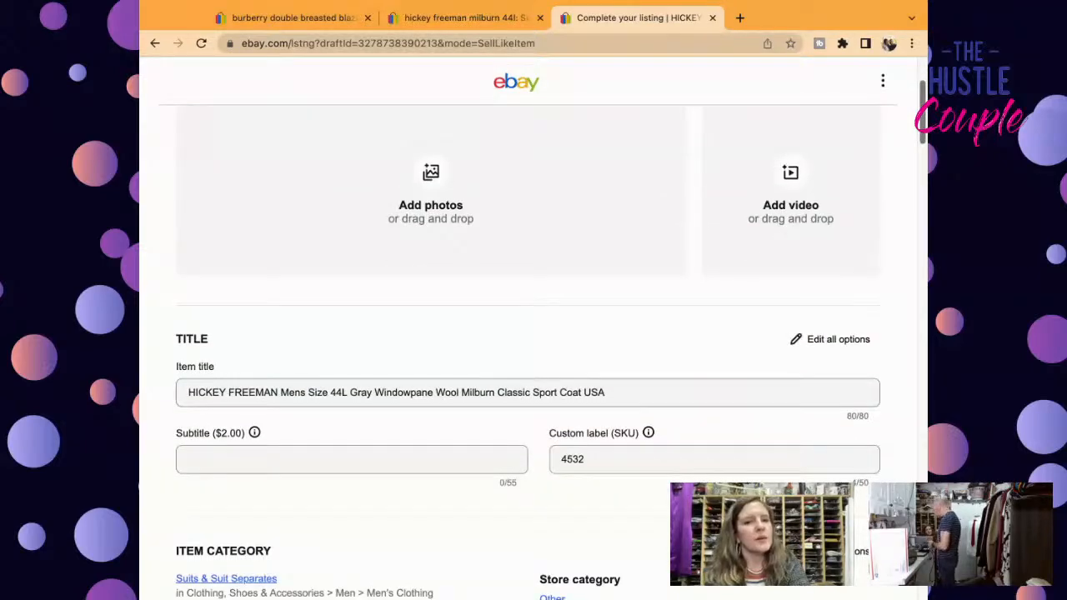
scroll(527, 333, up, 2)
scroll(528, 333, down, 6)
scroll(528, 334, down, 5)
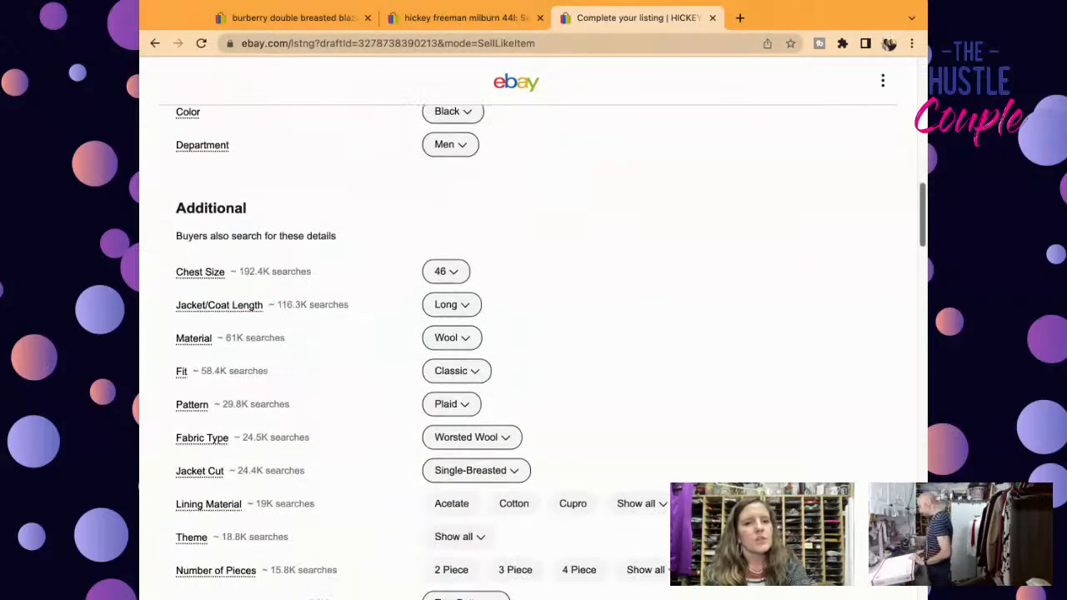
scroll(528, 334, down, 5)
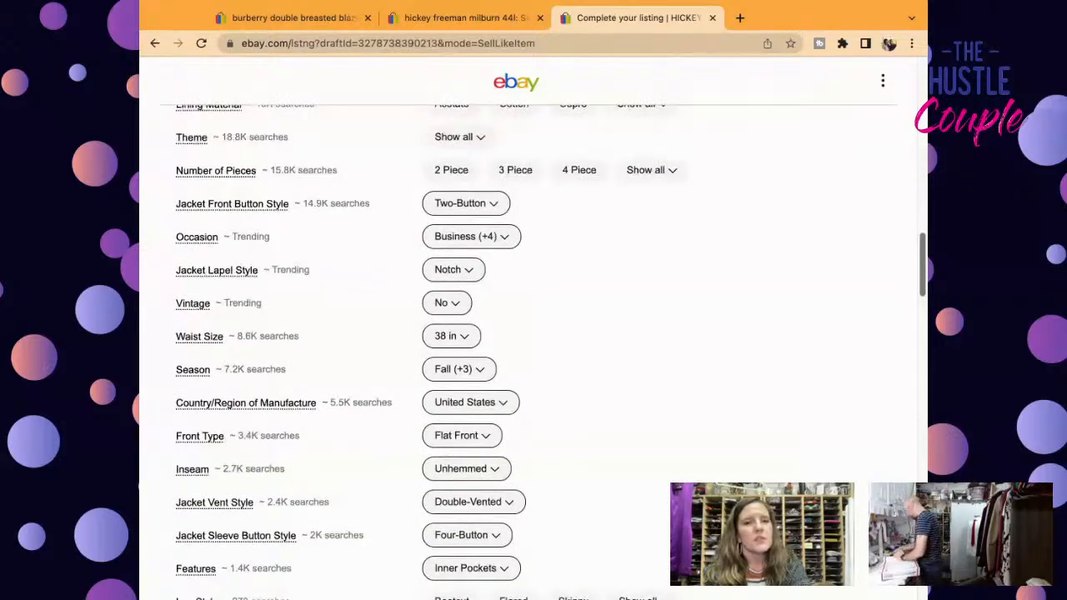
scroll(528, 333, up, 6)
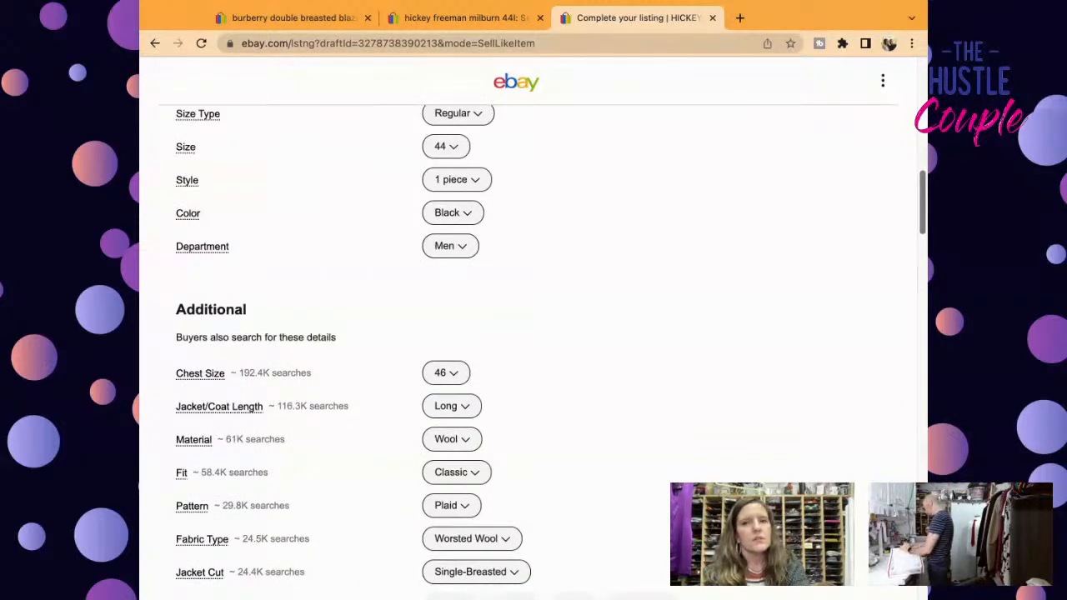
scroll(527, 334, up, 10)
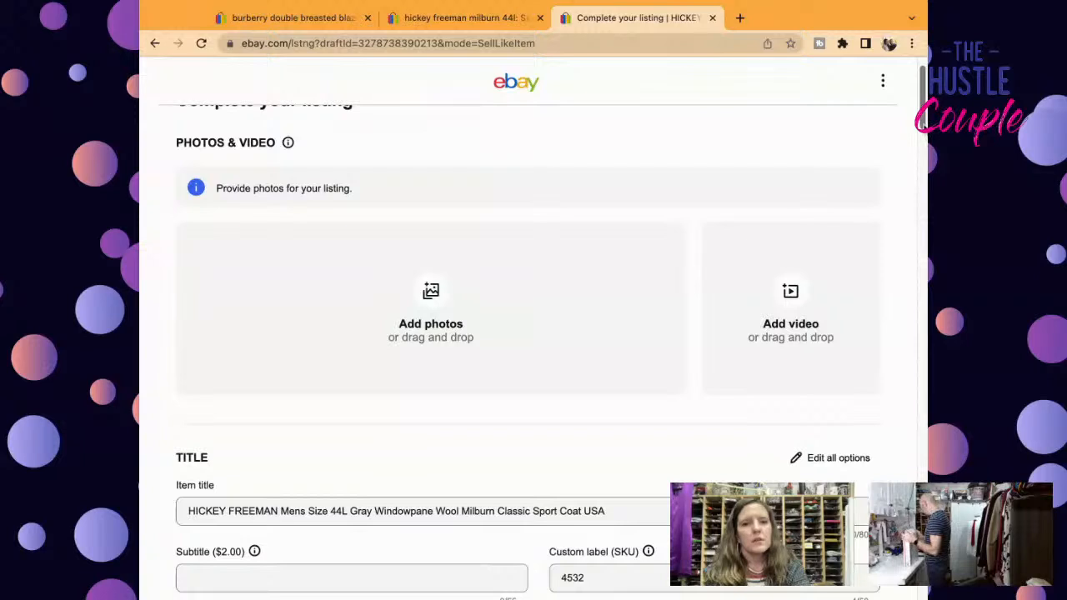
Step: Set the Chest Size item specific to the custom value 47
scroll(528, 333, down, 1)
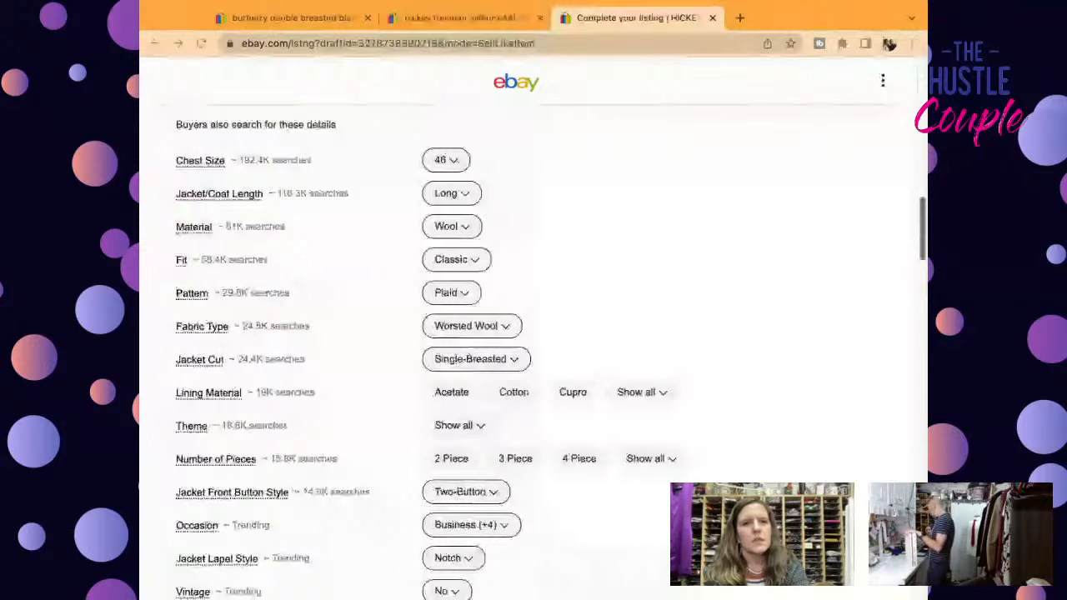
click(446, 160)
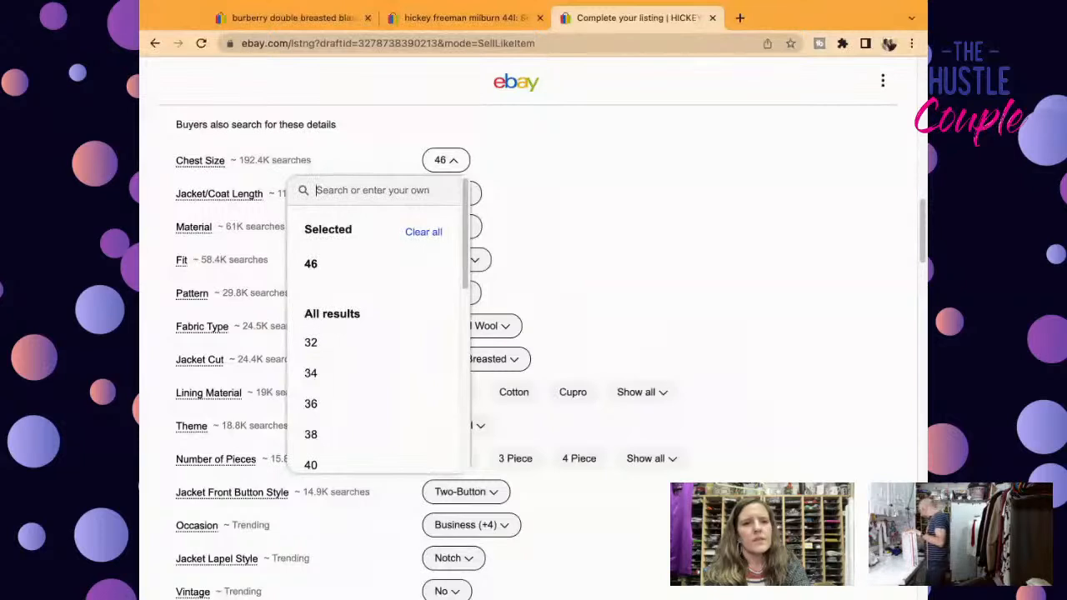
text(47)
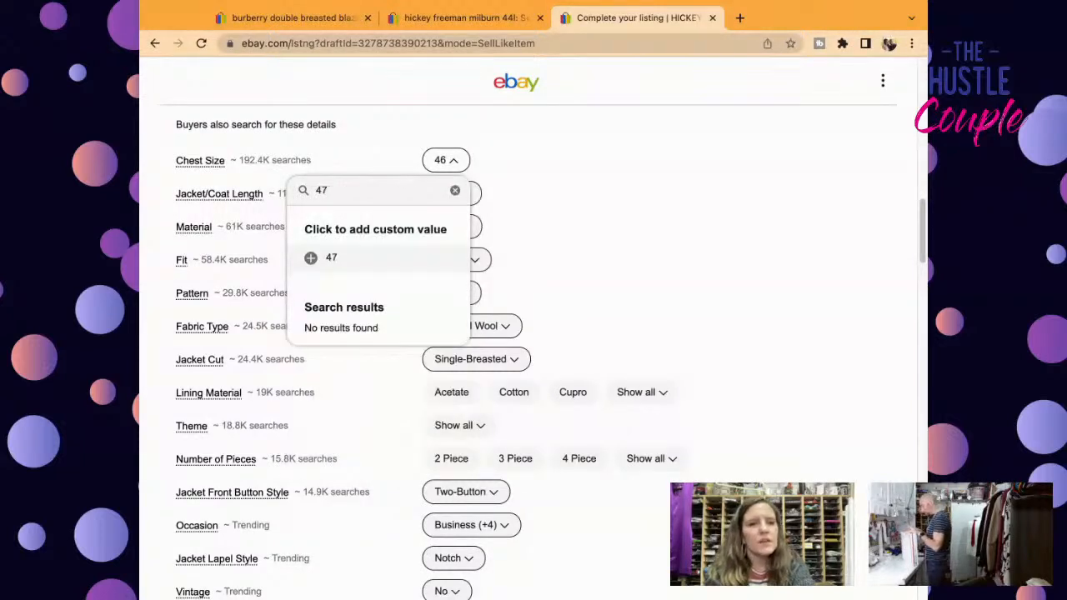
key(Return)
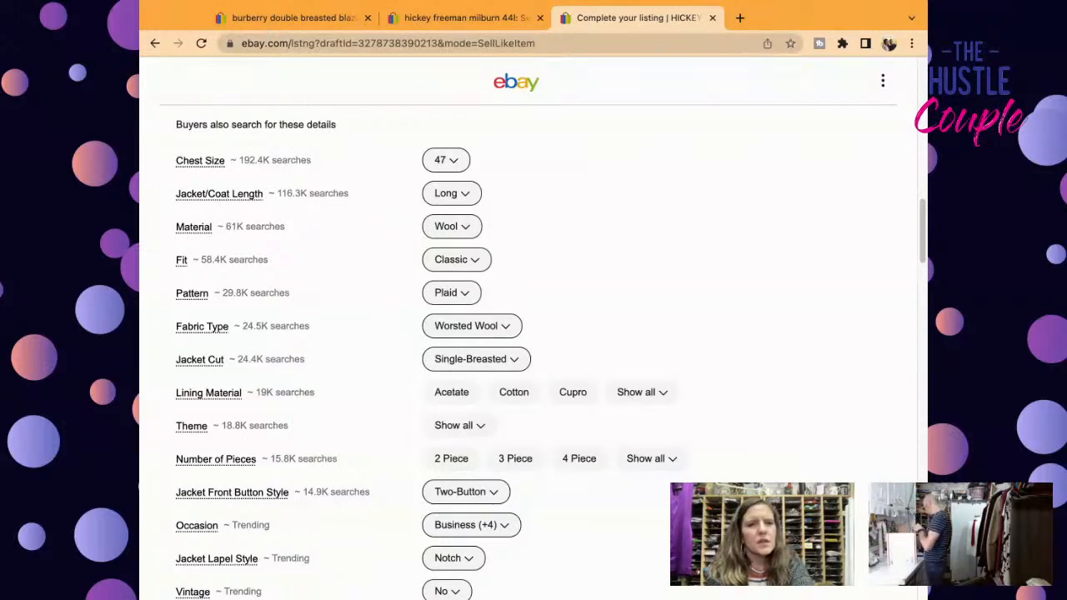
drag(923, 231, 923, 232)
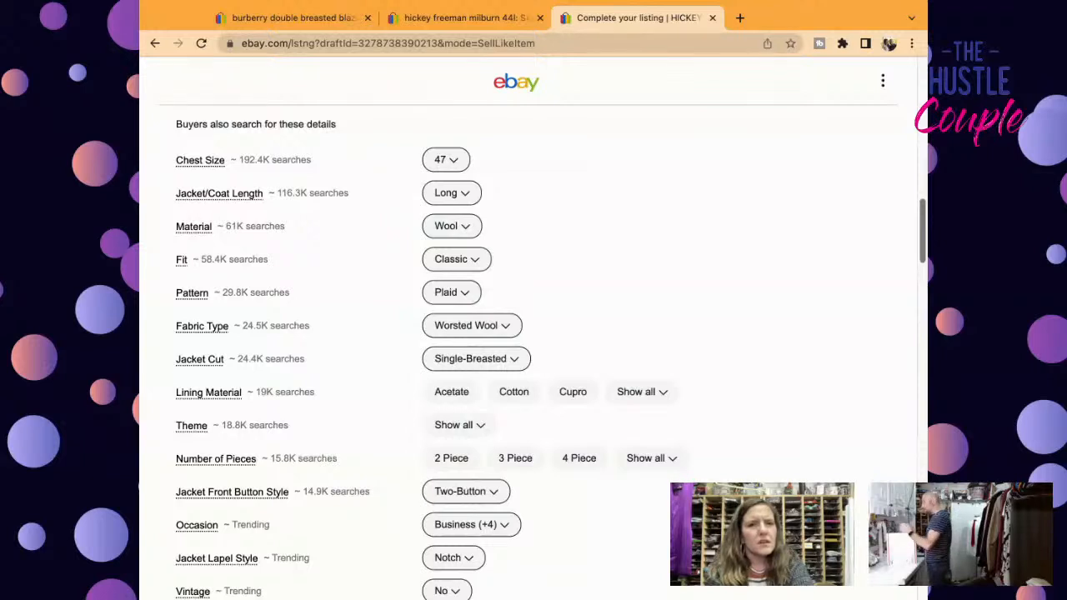
Step: Set the Waist Size item specific to the custom value 45
scroll(550, 350, down, 5)
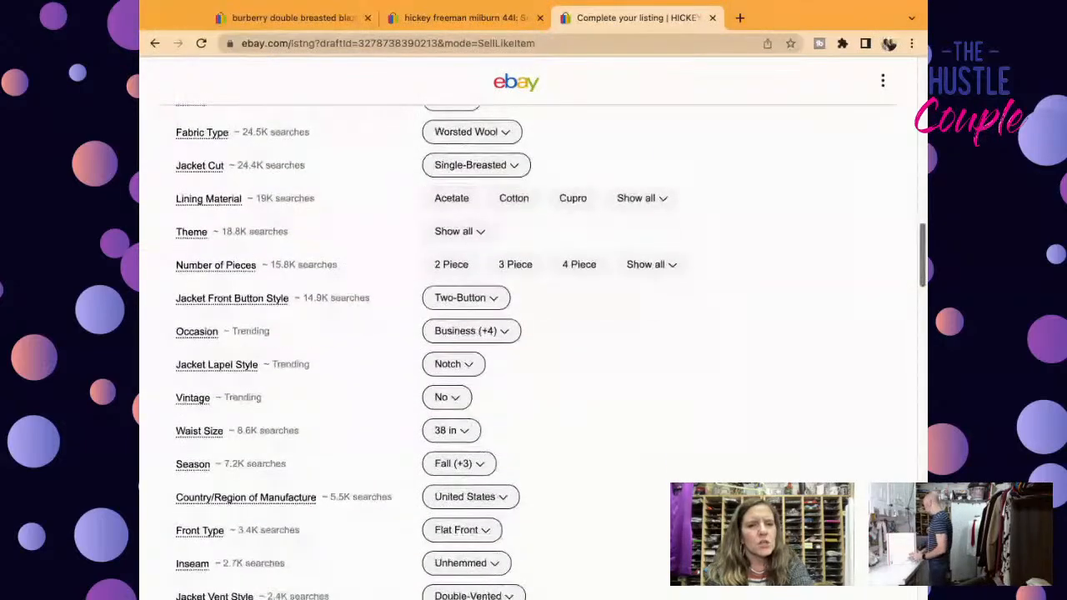
scroll(547, 352, down, 1)
scroll(547, 352, down, 3)
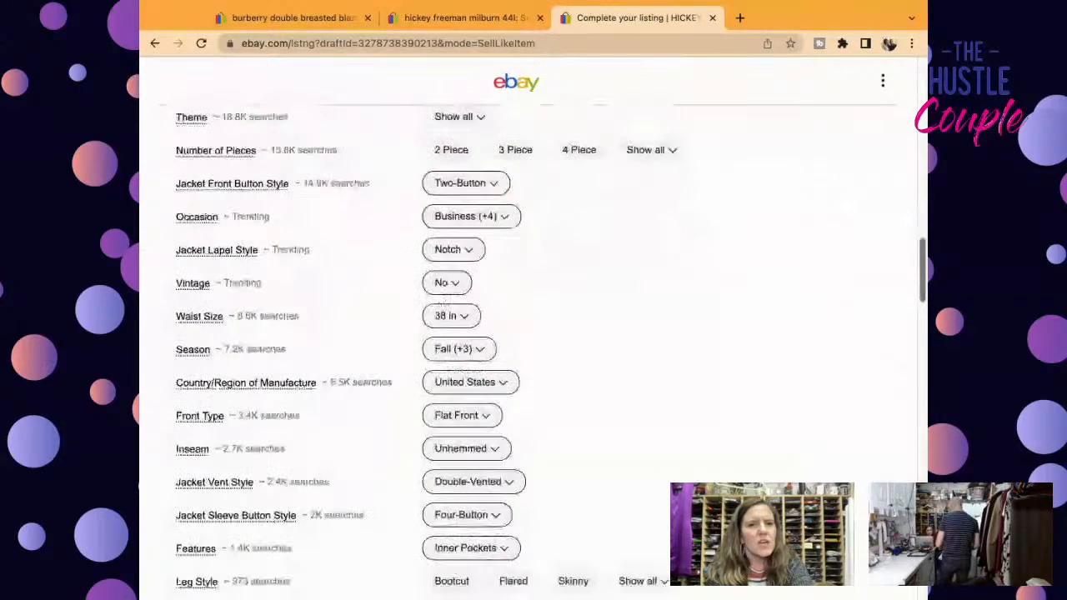
scroll(547, 351, down, 1)
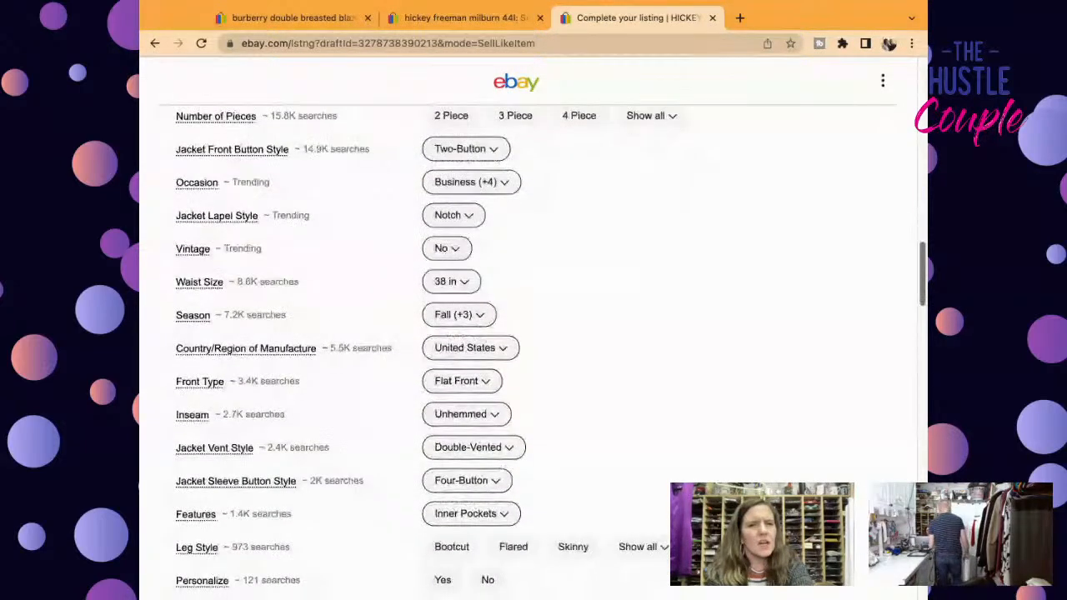
click(451, 281)
text(45)
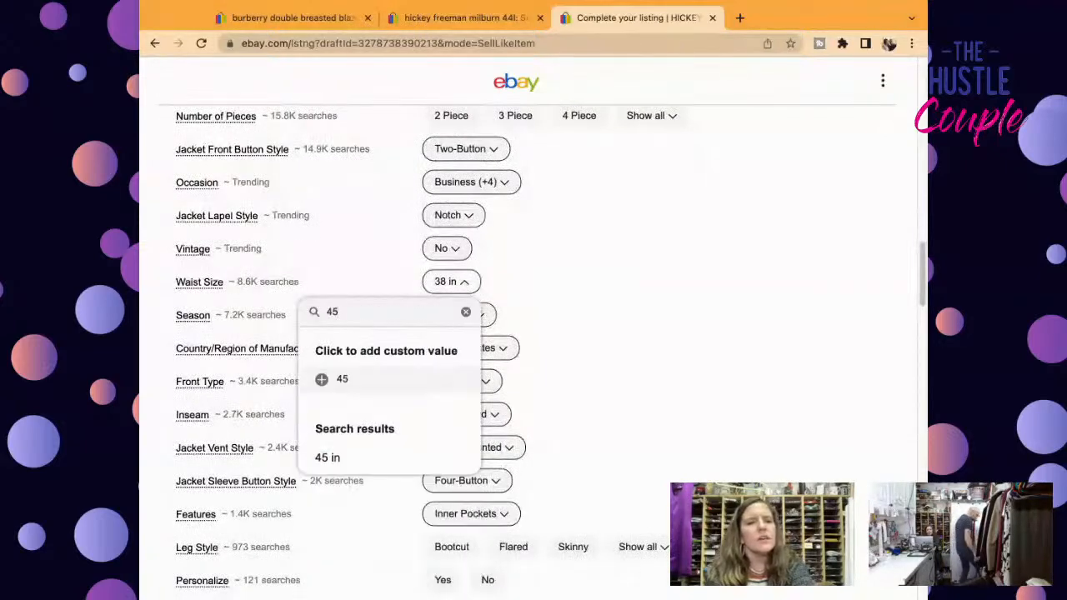
key(Return)
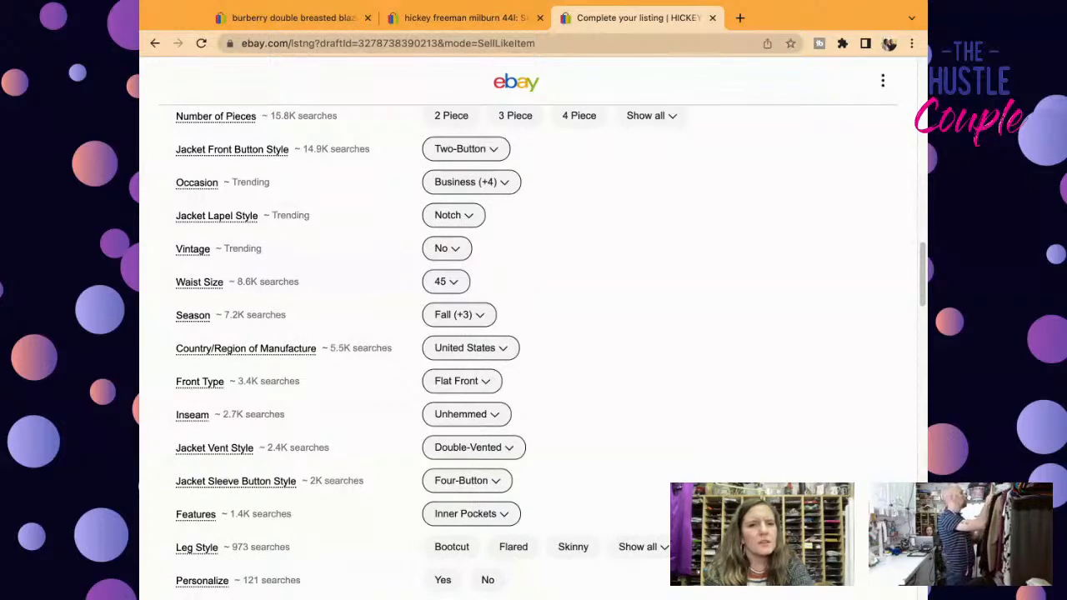
Step: Clear the selected values of the Front Type and Inseam item specifics
click(462, 381)
click(466, 453)
click(466, 414)
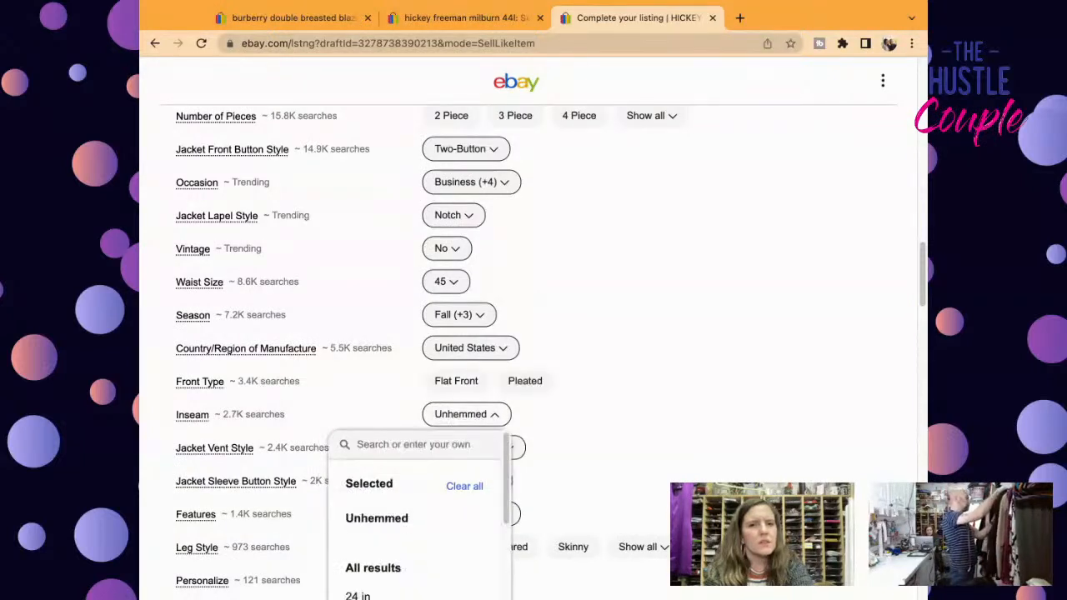
click(465, 486)
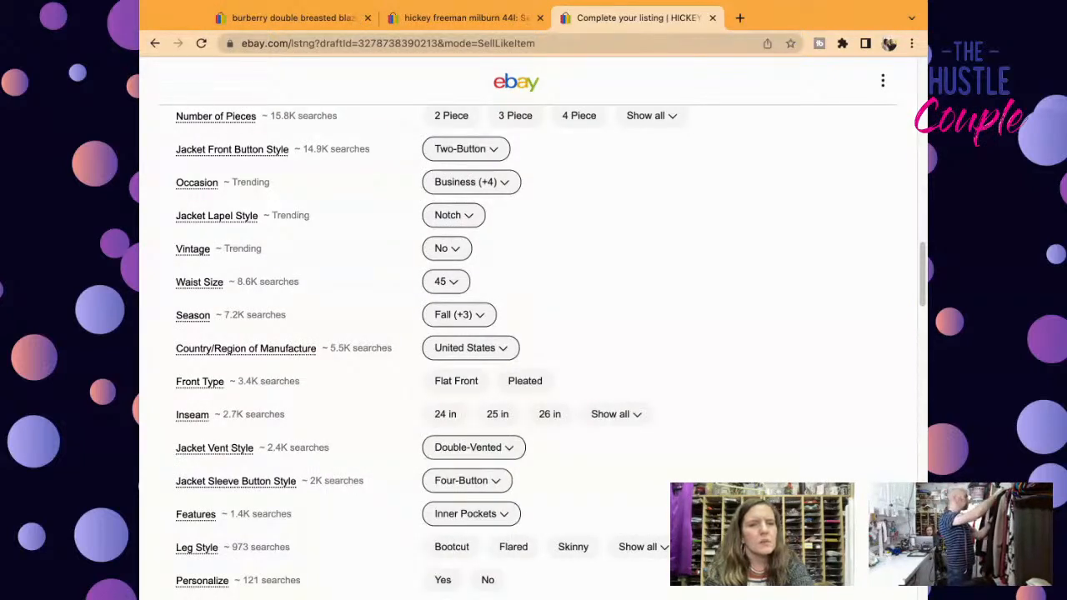
click(467, 481)
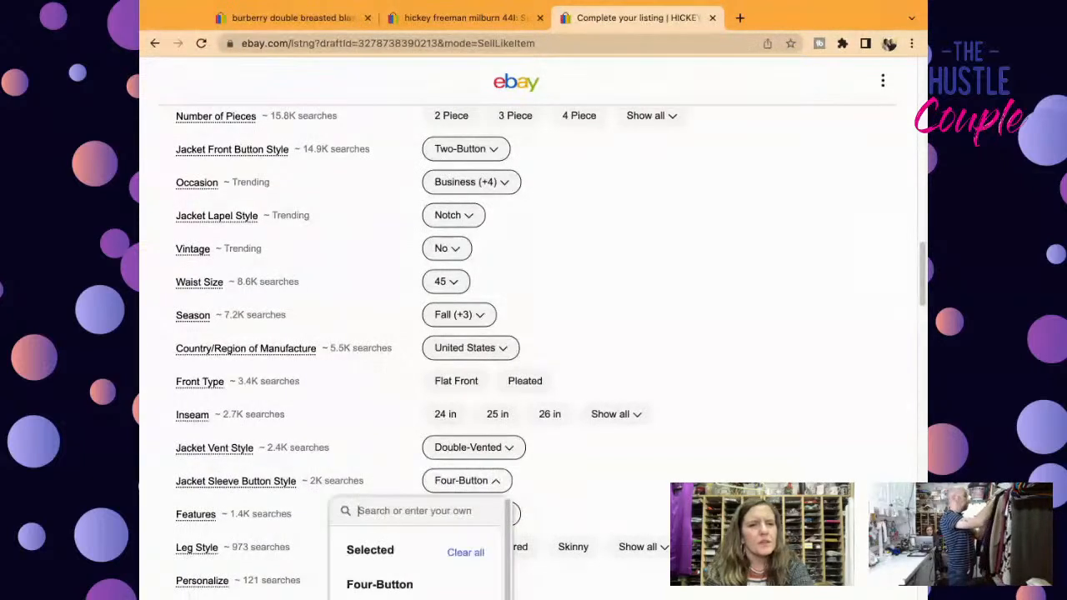
click(467, 481)
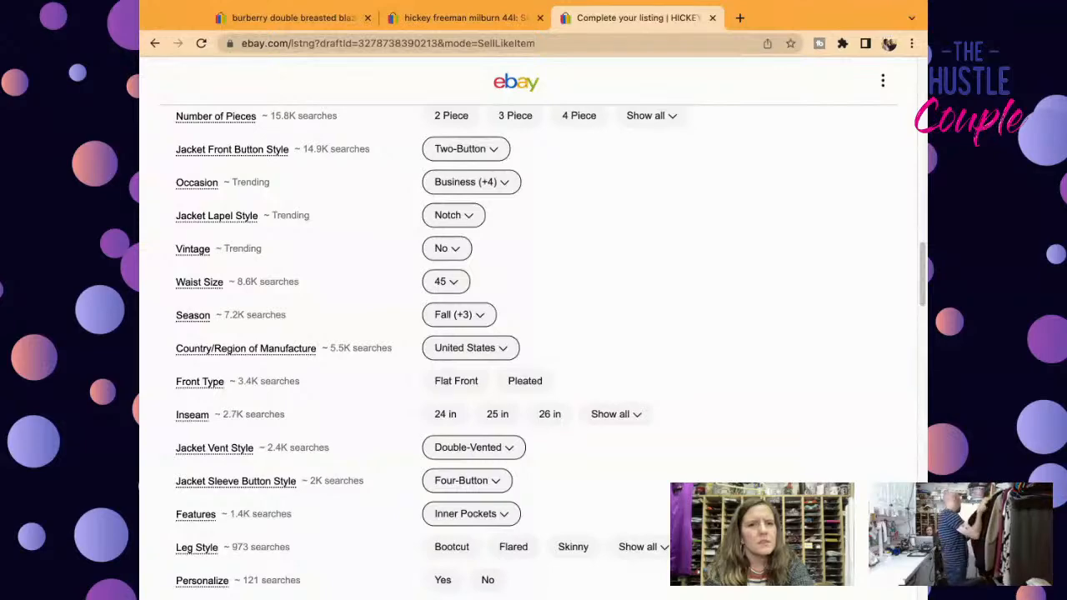
Step: Set the Buy It Now price to $59.95
scroll(534, 350, down, 3)
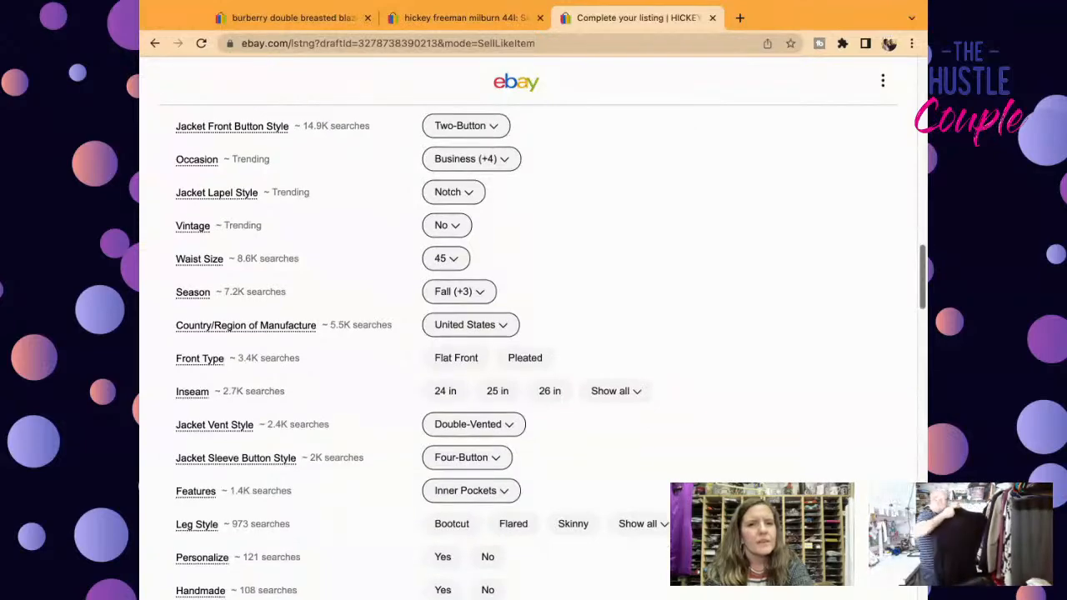
scroll(533, 333, down, 10)
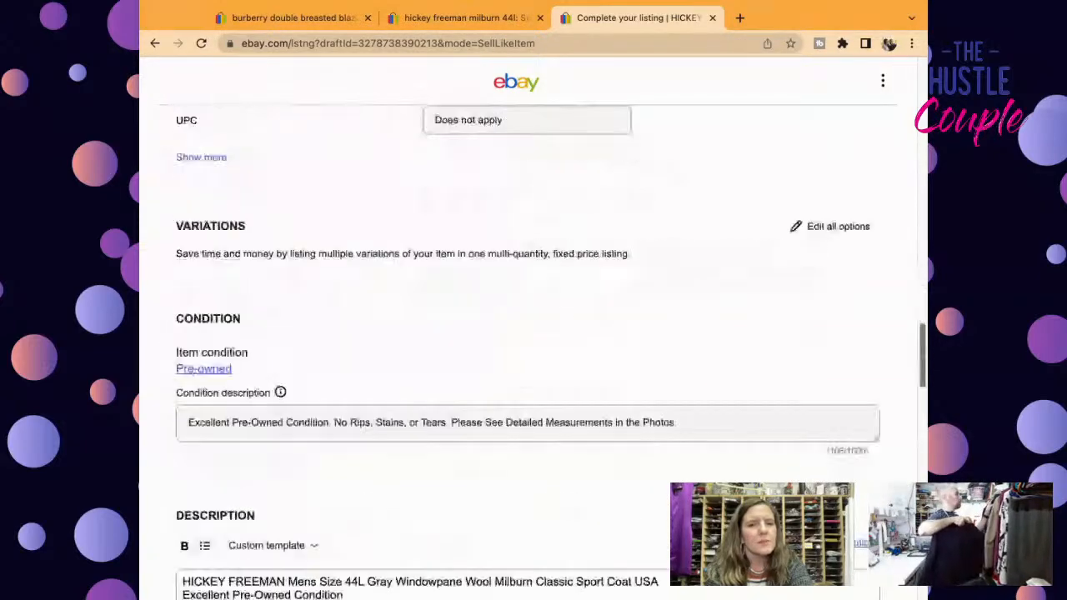
scroll(533, 334, down, 10)
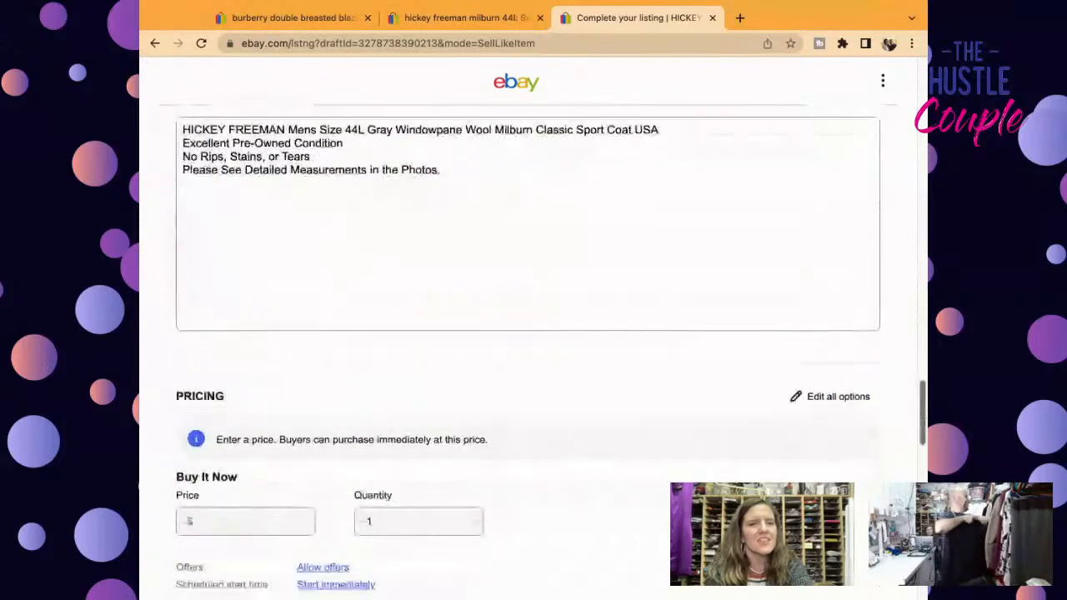
click(245, 301)
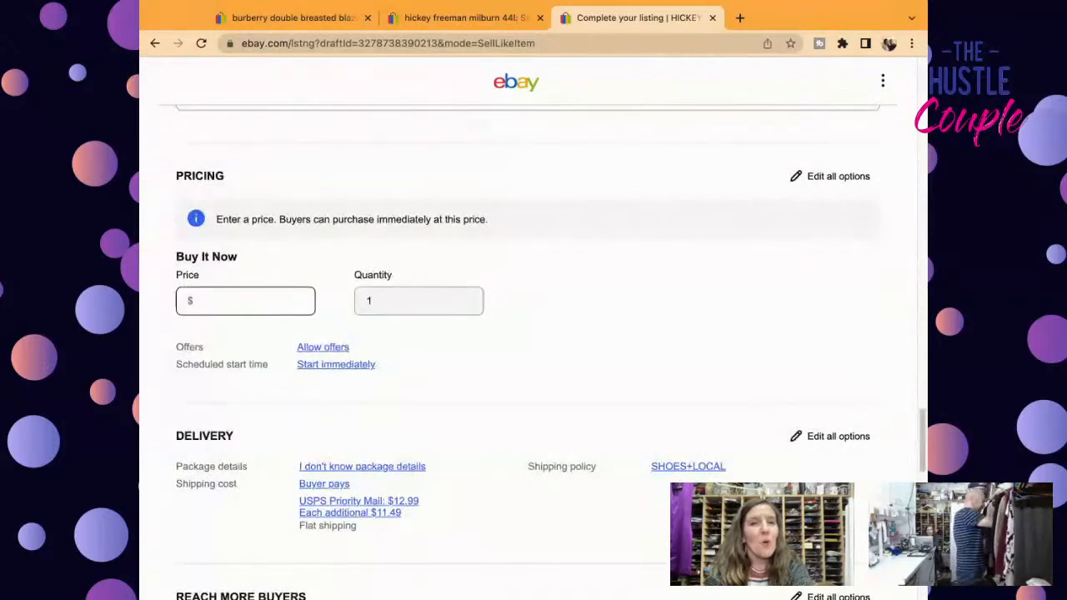
click(465, 17)
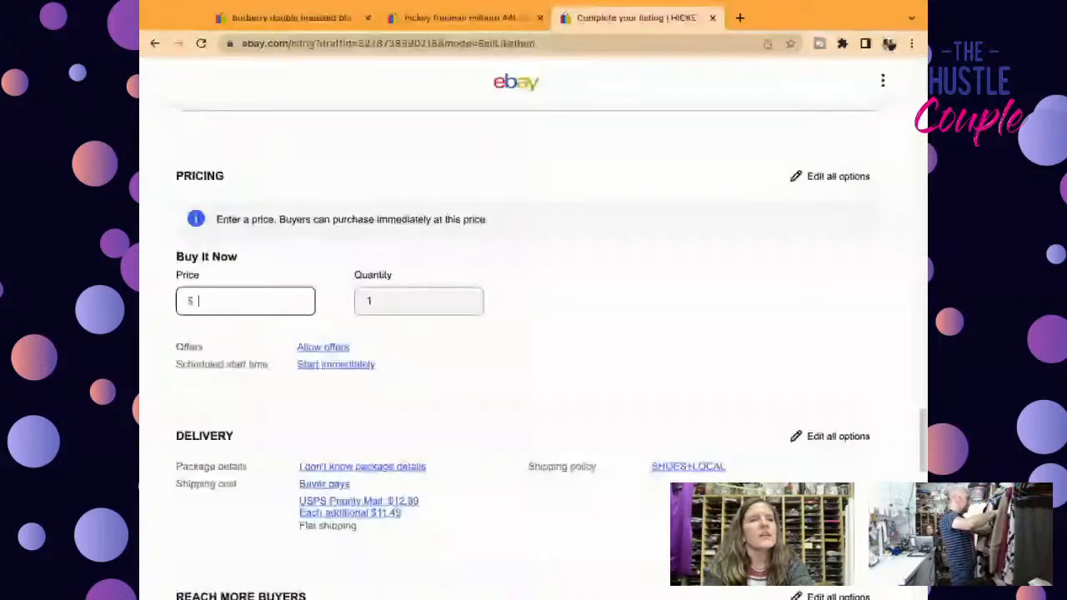
text(59.95)
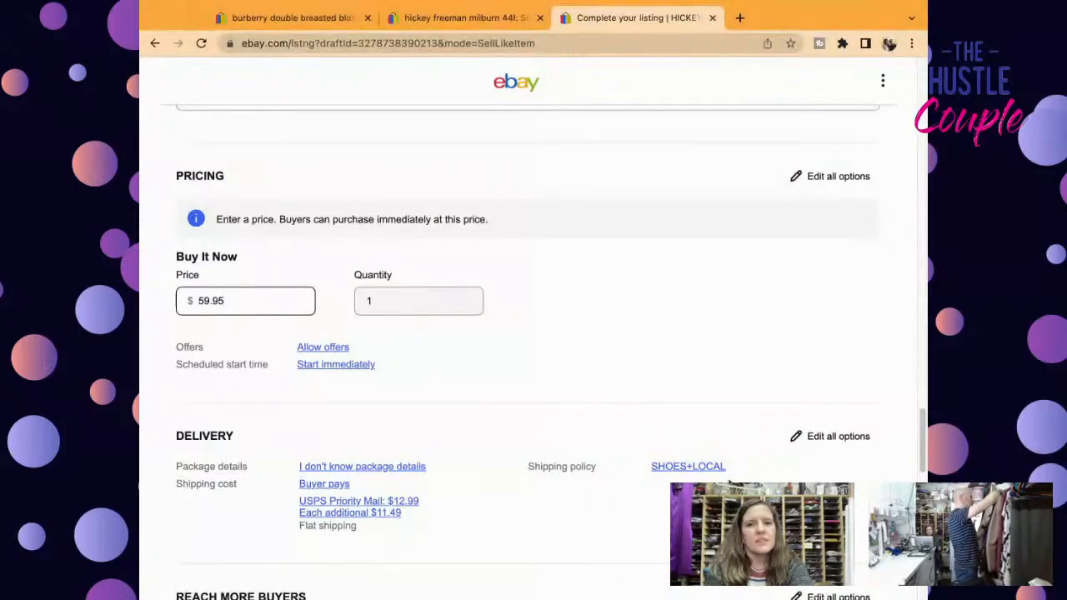
Step: Add the sport coat's photos to the listing and make the full front view the main photo
drag(922, 428, 922, 95)
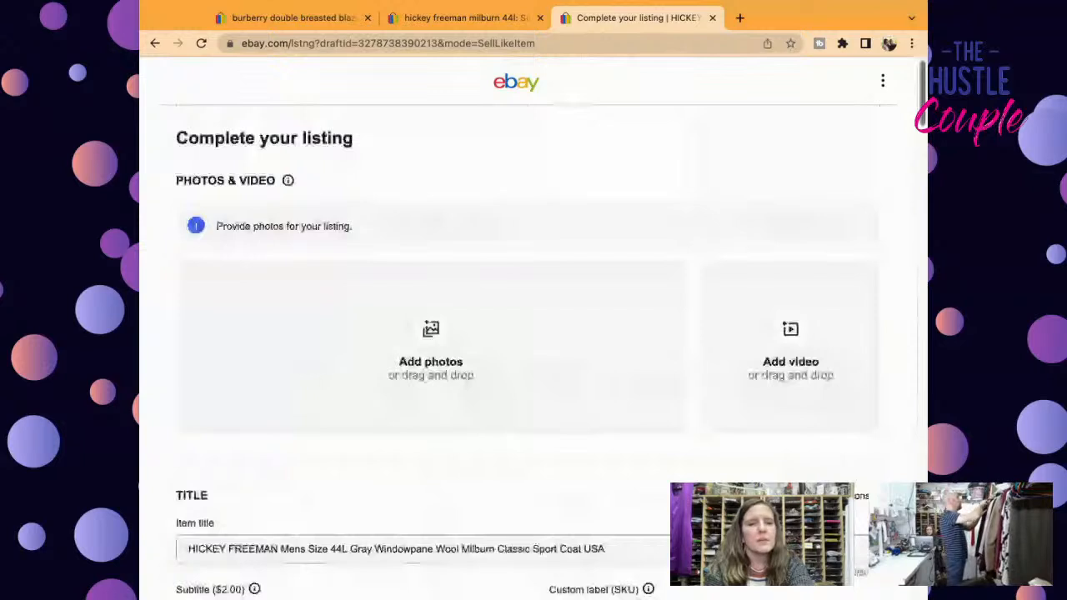
drag(142, 334, 394, 308)
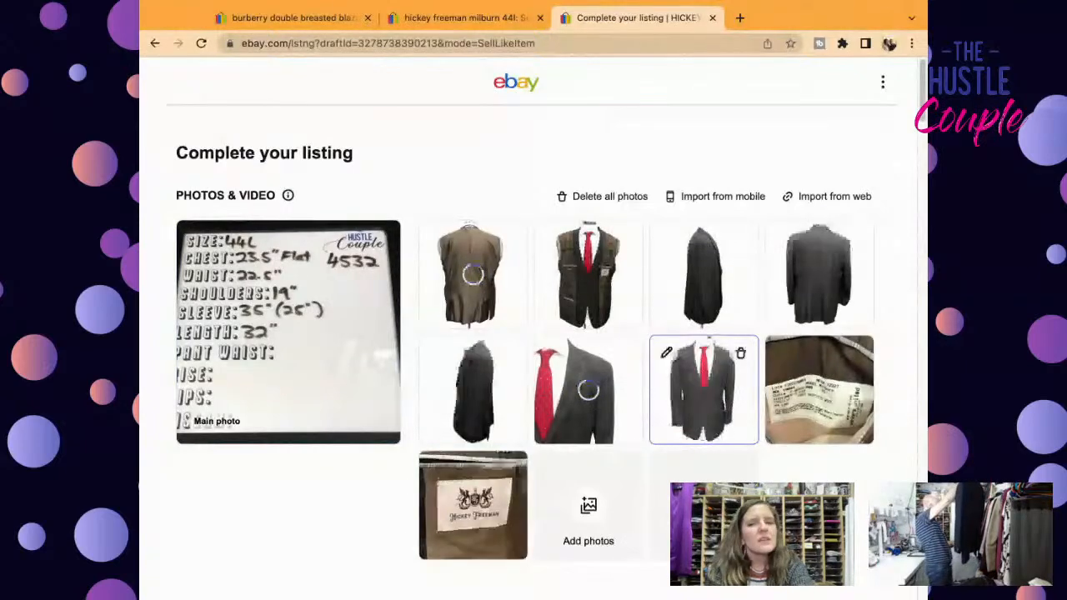
drag(724, 435, 321, 376)
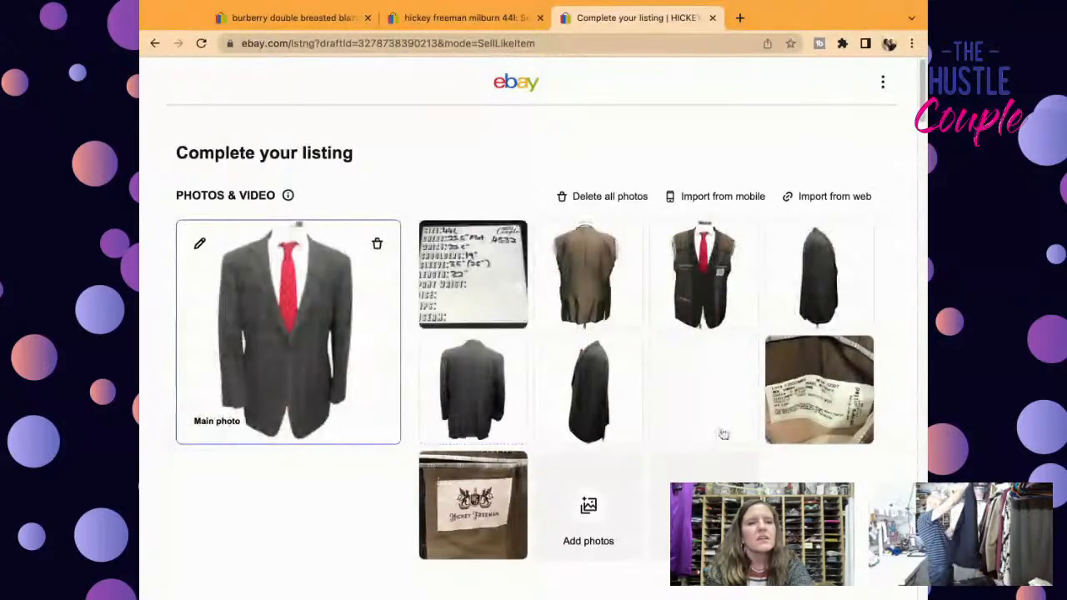
Step: Move the lapel close-up to second place, the measurement board to eighth and the full back view to third in the photo order
drag(673, 436, 428, 282)
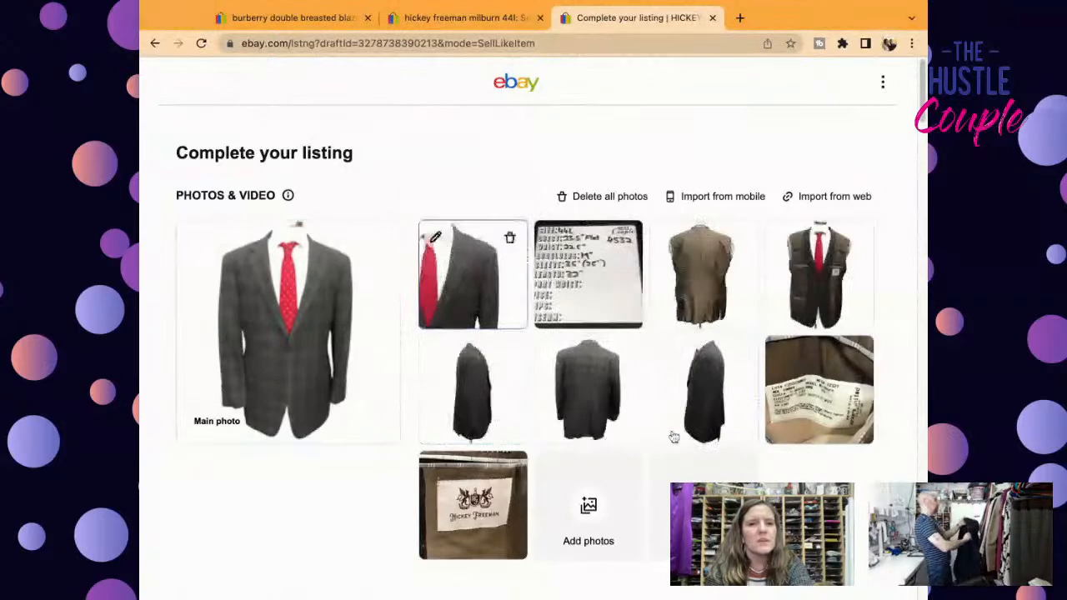
drag(588, 275, 705, 390)
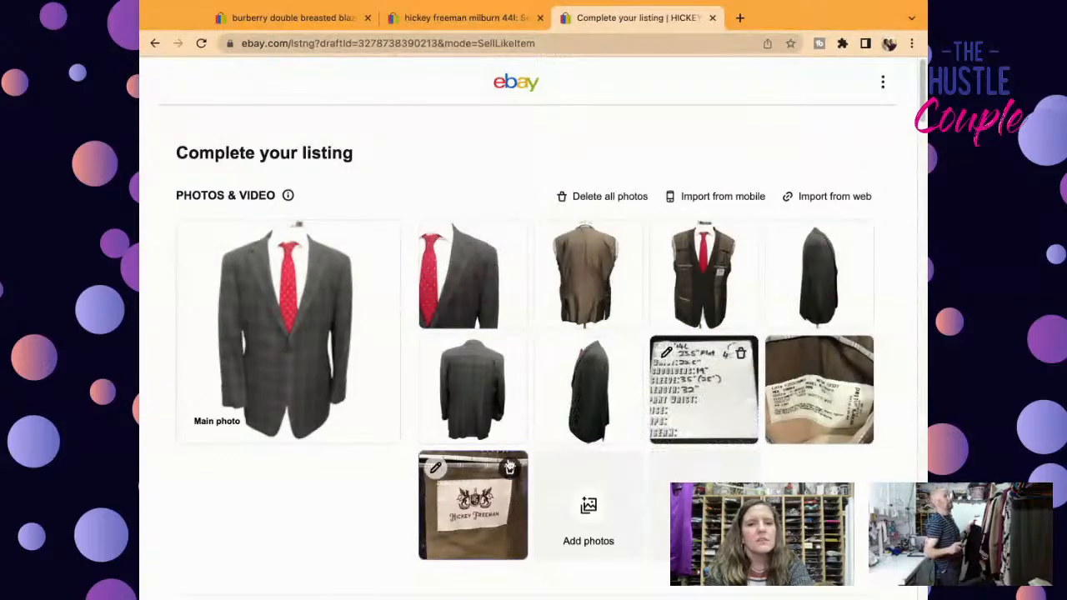
drag(511, 430, 625, 315)
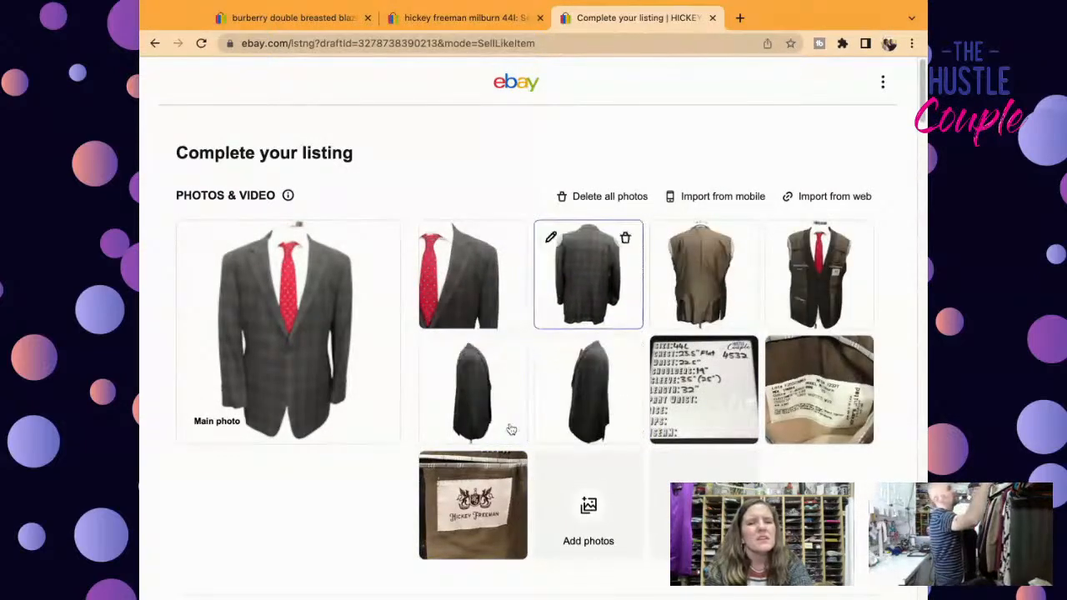
Step: Place the two side views fourth and fifth and the Hickey Freeman brand label sixth in the photo order
drag(597, 435, 704, 279)
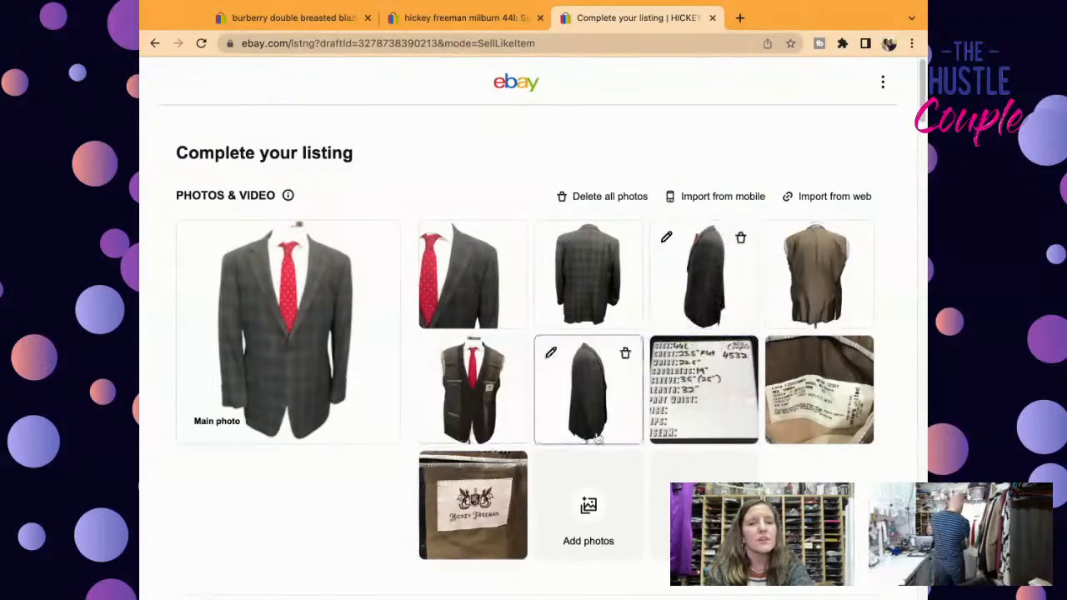
drag(588, 400, 821, 313)
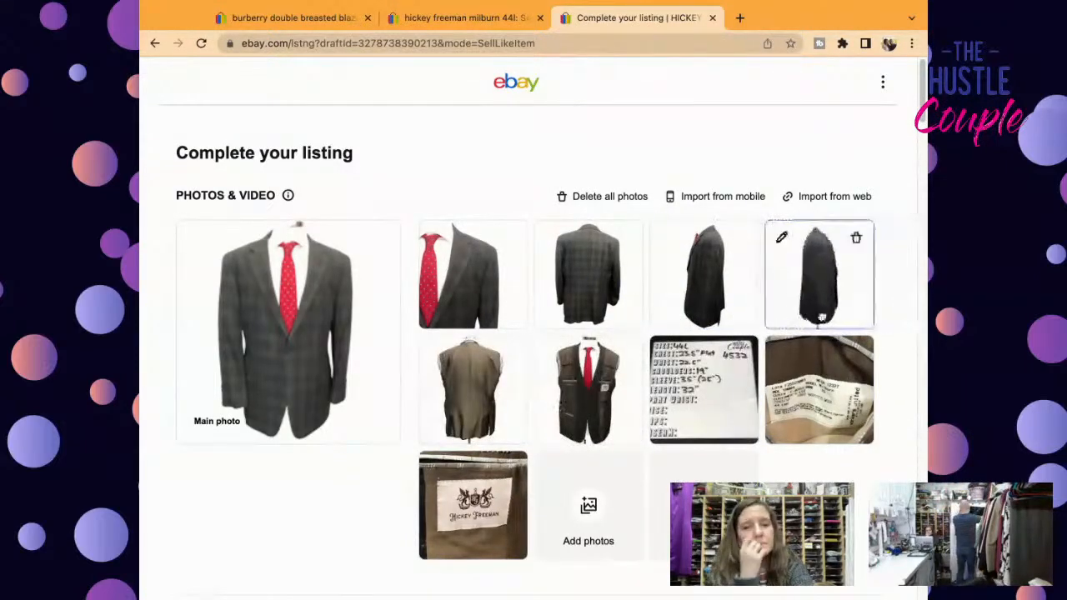
drag(473, 504, 472, 384)
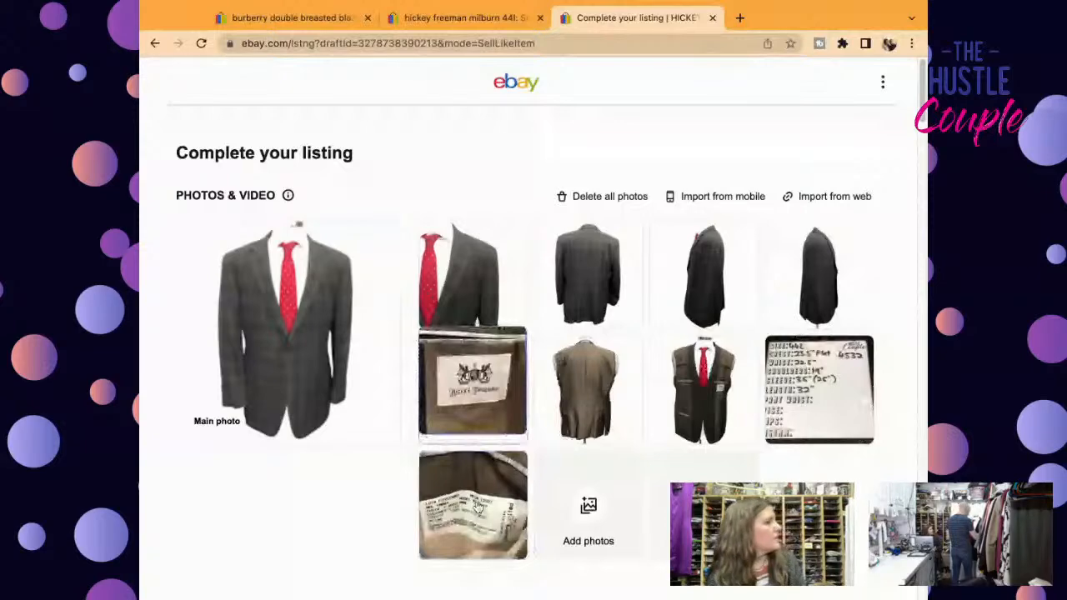
Step: Set the sport coat's Buy It Now price to $99.95
drag(478, 507, 477, 383)
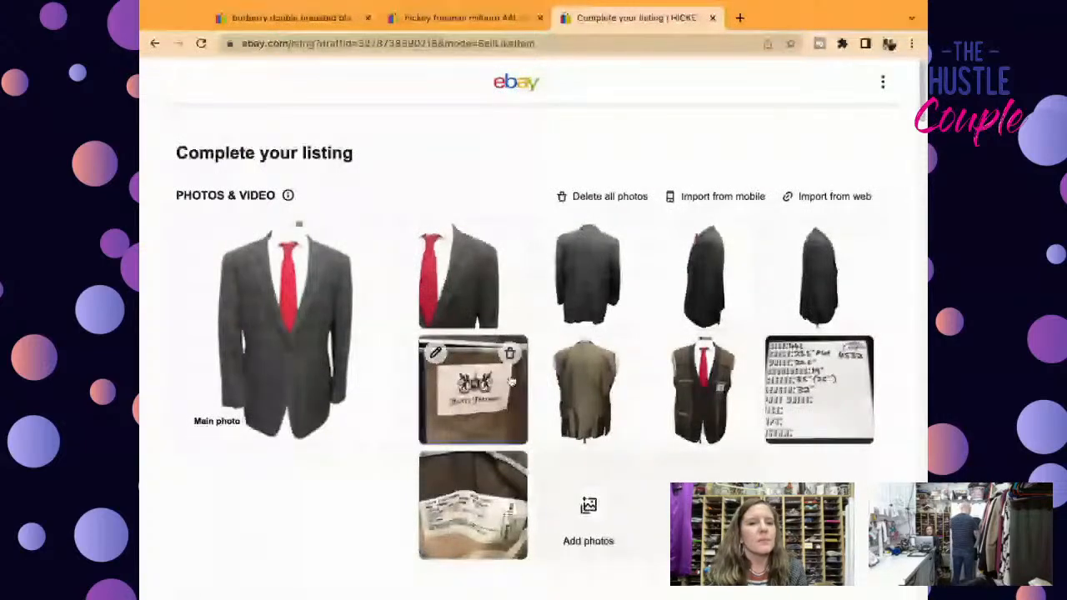
scroll(856, 142, down, 1)
scroll(472, 350, down, 17)
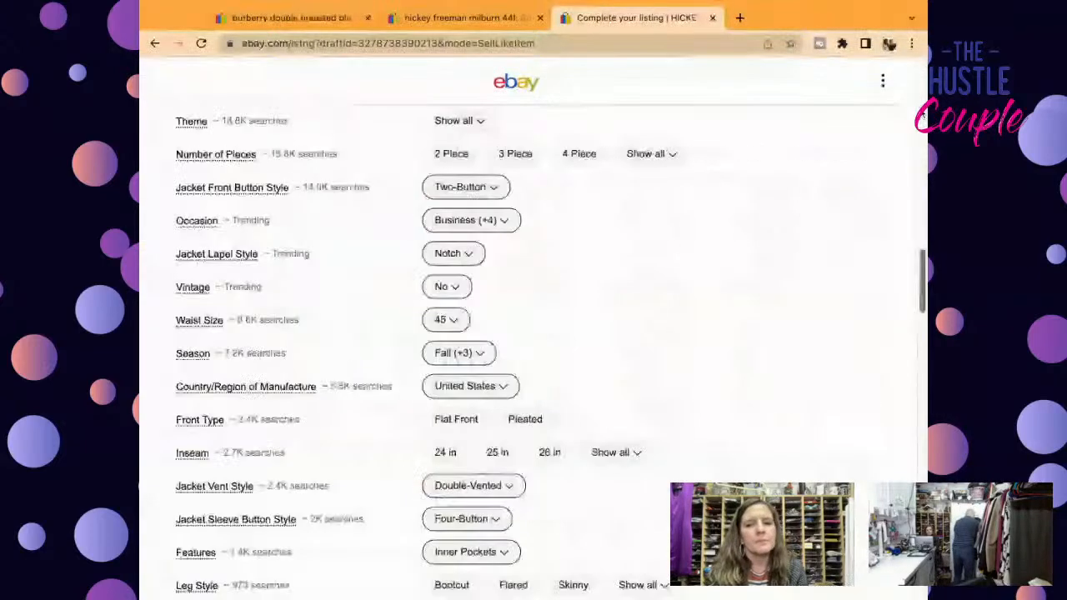
scroll(617, 500, down, 15)
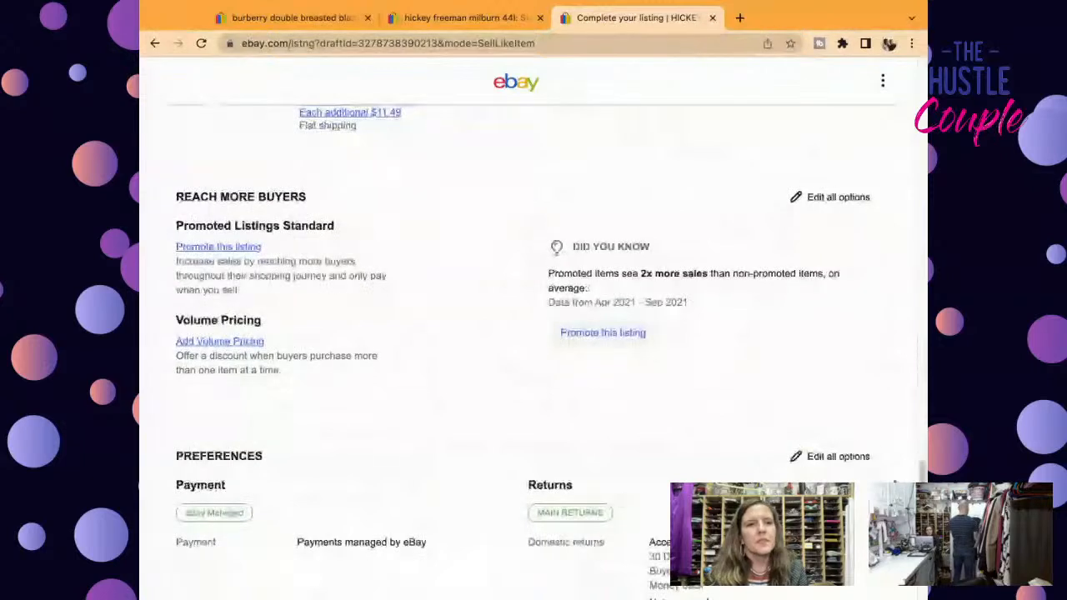
scroll(342, 398, up, 8)
click(203, 448)
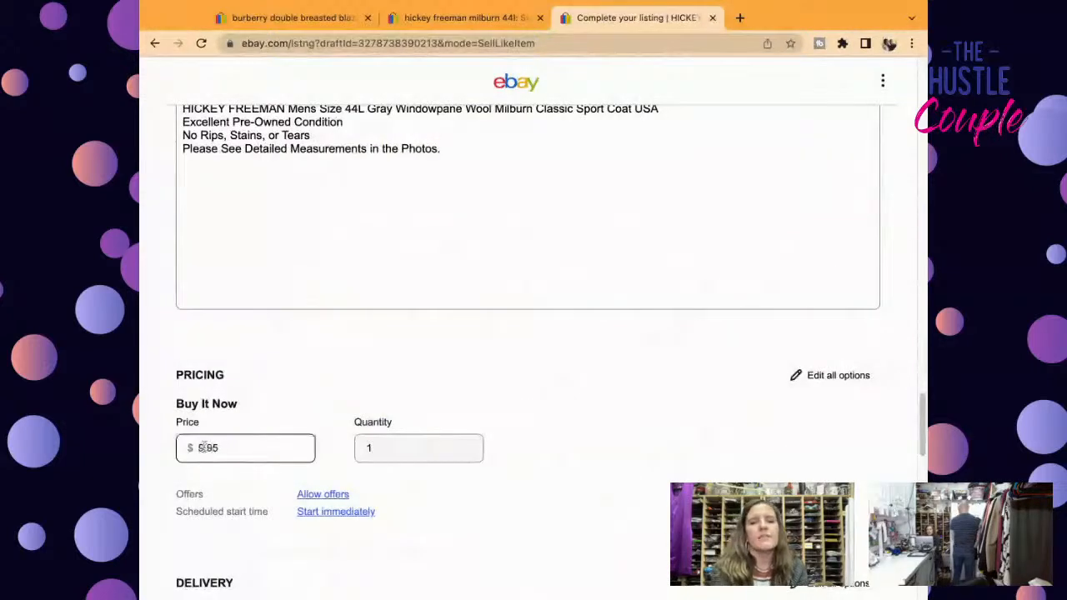
key(BackSpace)
text(9)
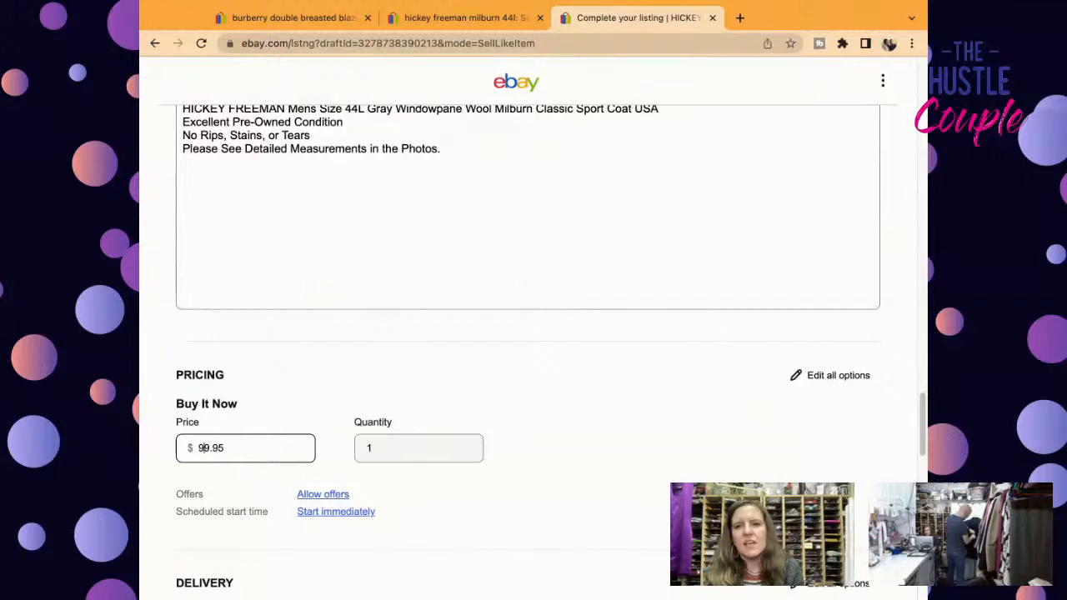
Step: Publish the Hickey Freeman sport coat listing and close its confirmation dialog
scroll(921, 420, down, 1)
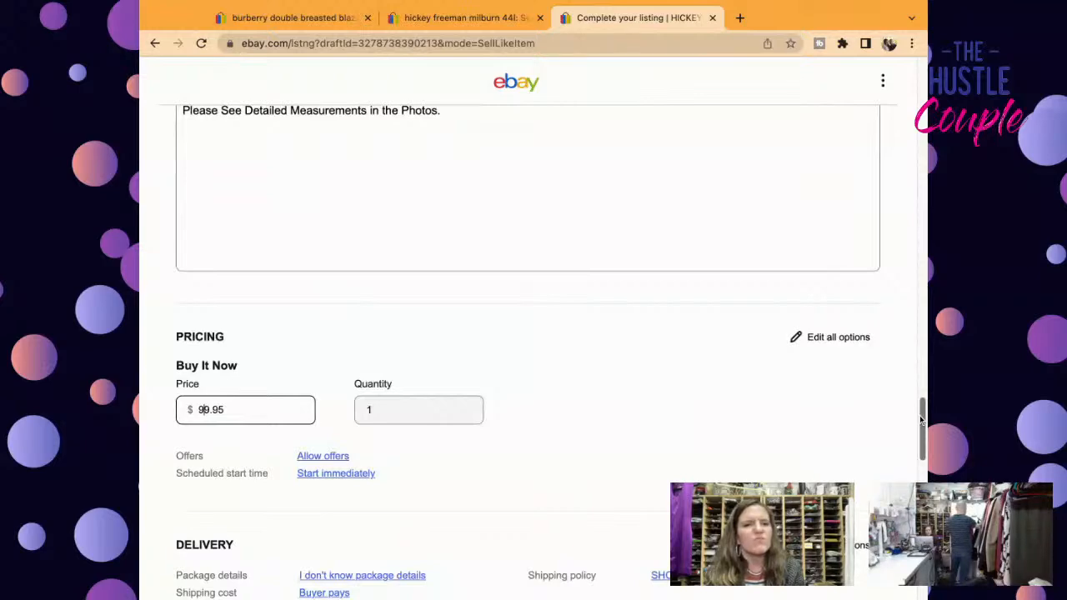
scroll(922, 419, down, 6)
scroll(547, 350, down, 8)
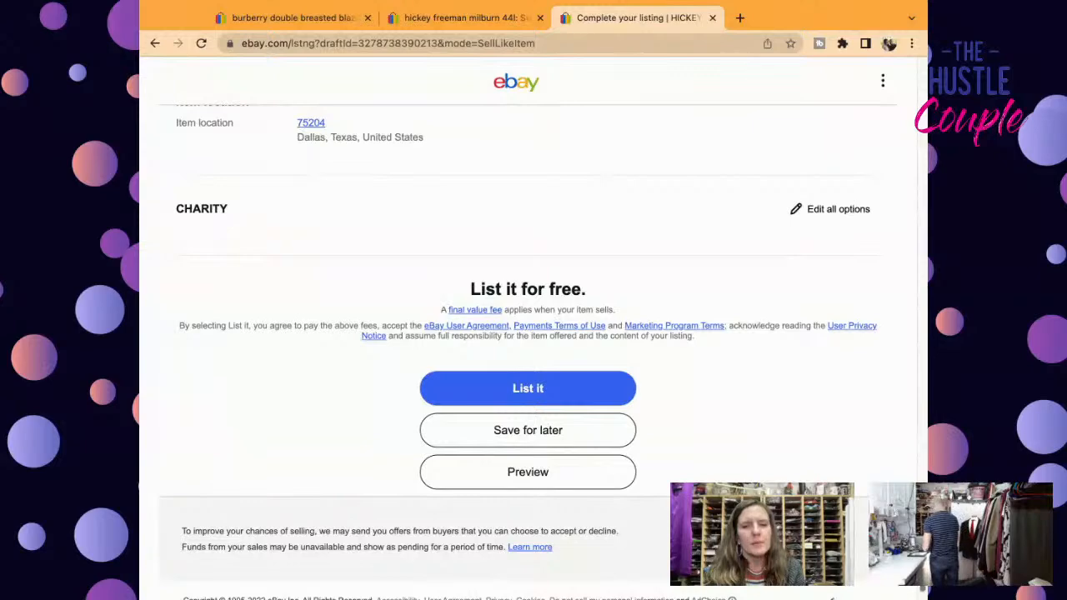
scroll(528, 334, up, 20)
scroll(528, 333, down, 20)
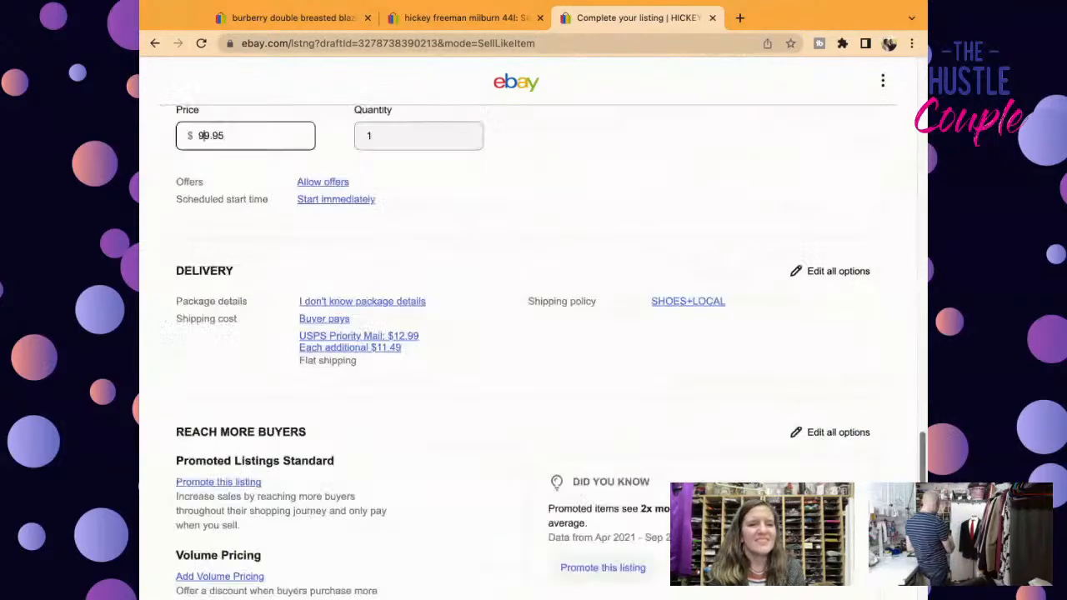
scroll(527, 333, down, 15)
click(547, 335)
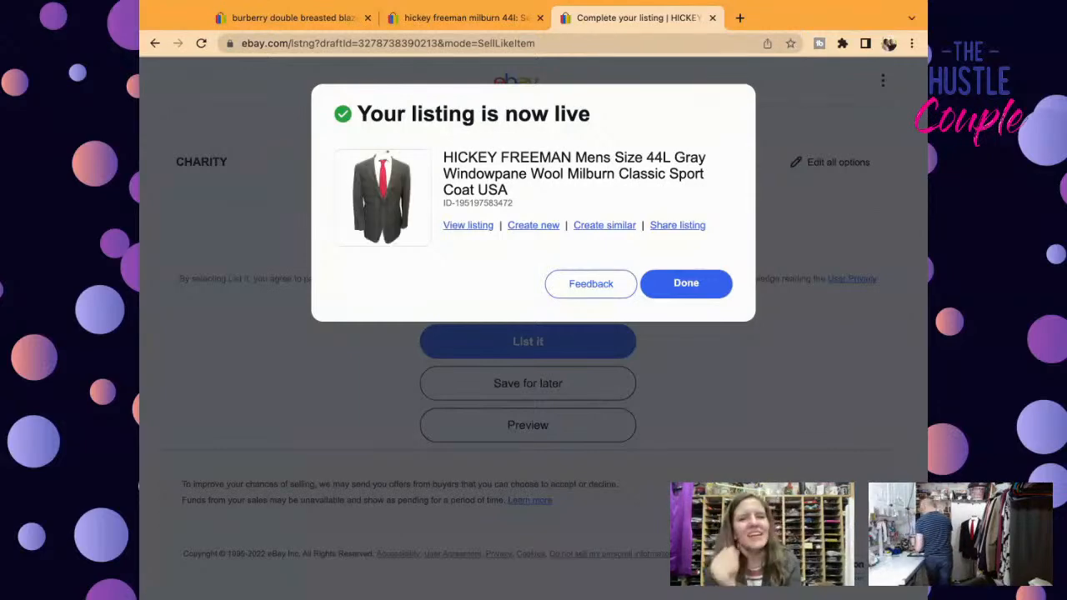
click(687, 283)
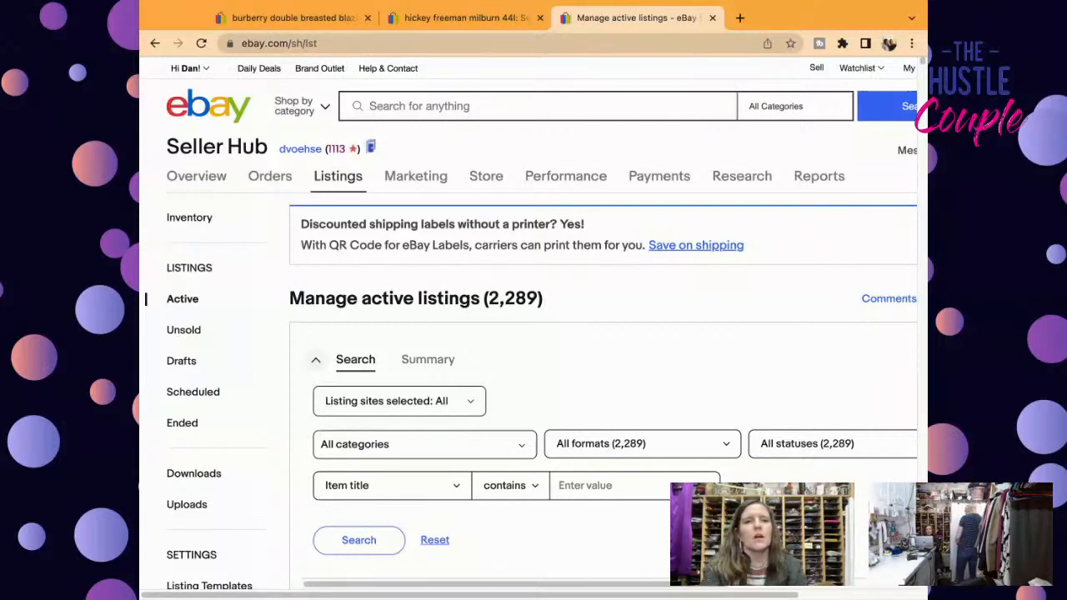
Step: Search eBay for "givenchy navy wool sport coat"
click(552, 105)
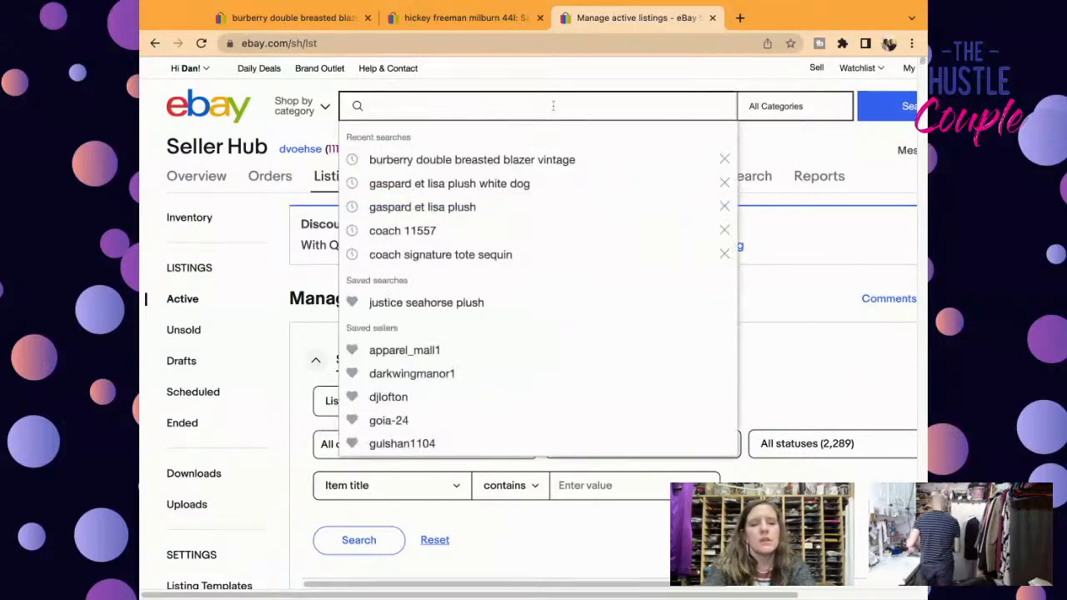
text(gi)
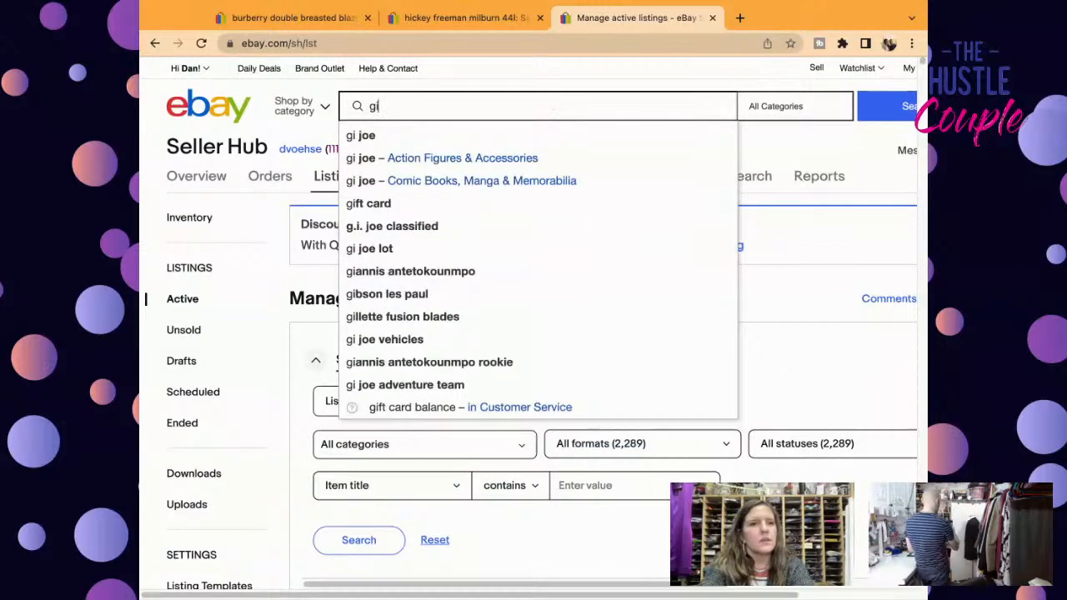
text(venchy)
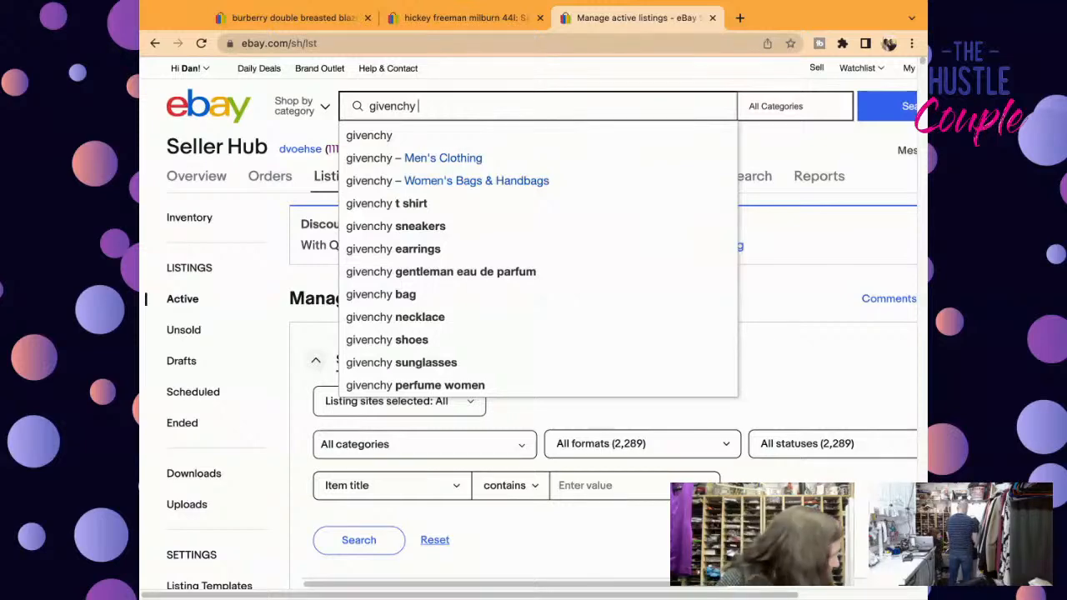
text(piq)
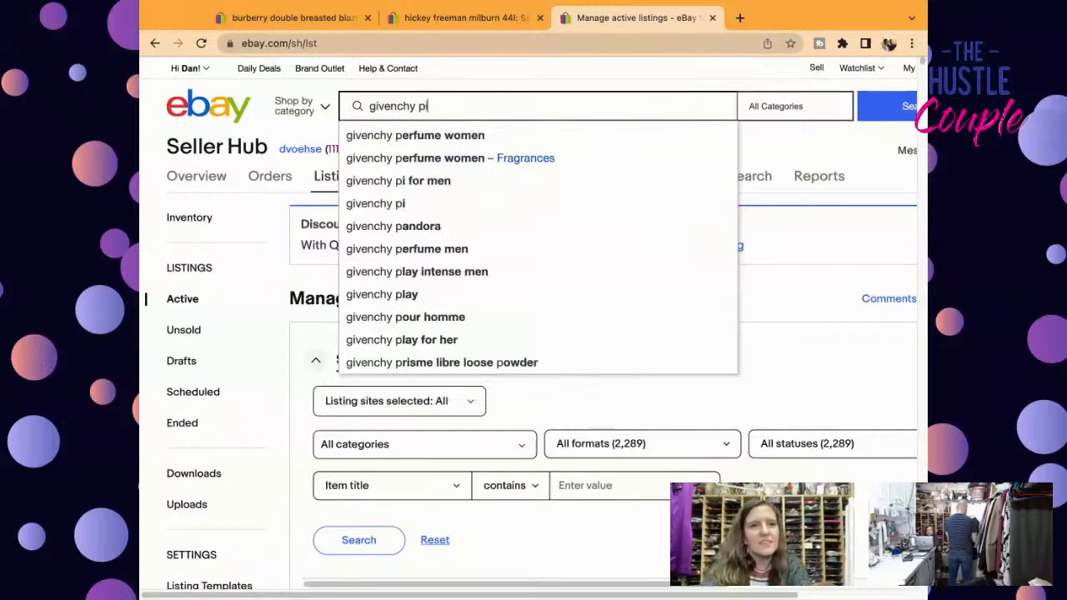
key(BackSpace)
key(BackSpace)
key(BackSpace)
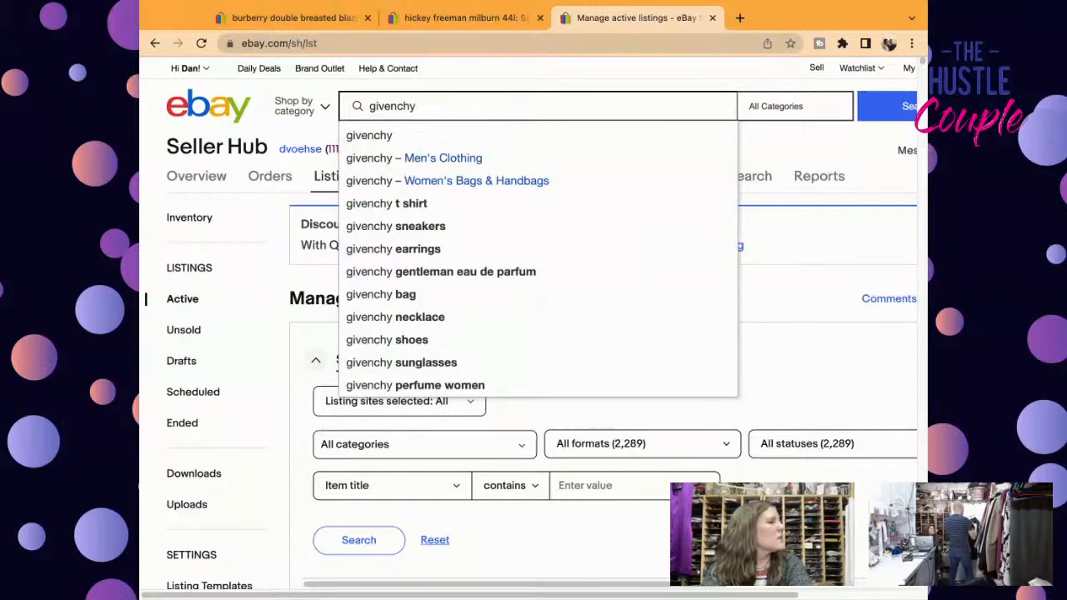
text(navy wool s)
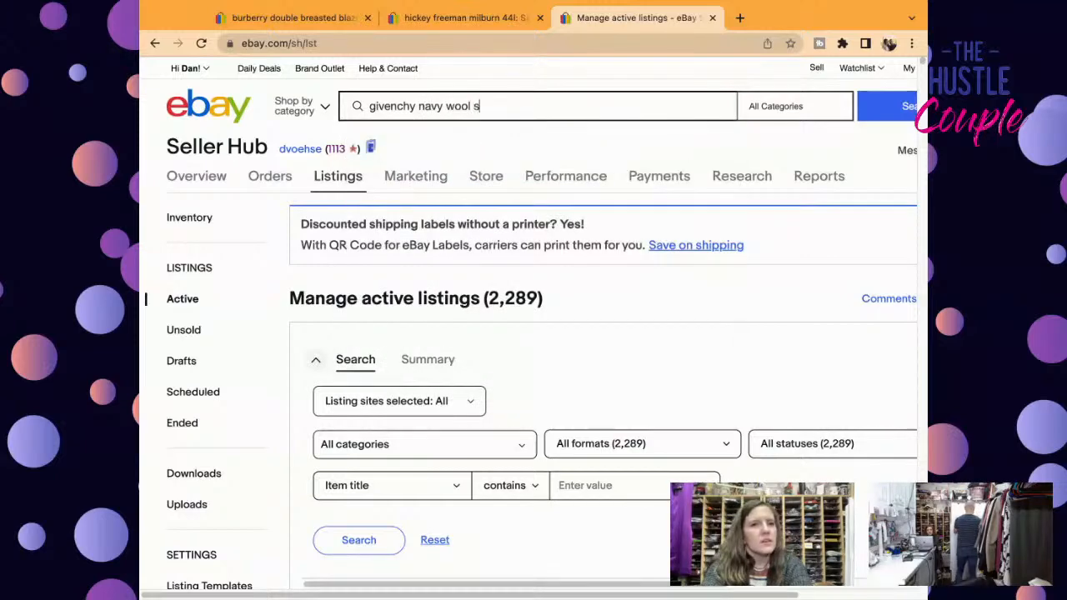
text(port coat)
key(Return)
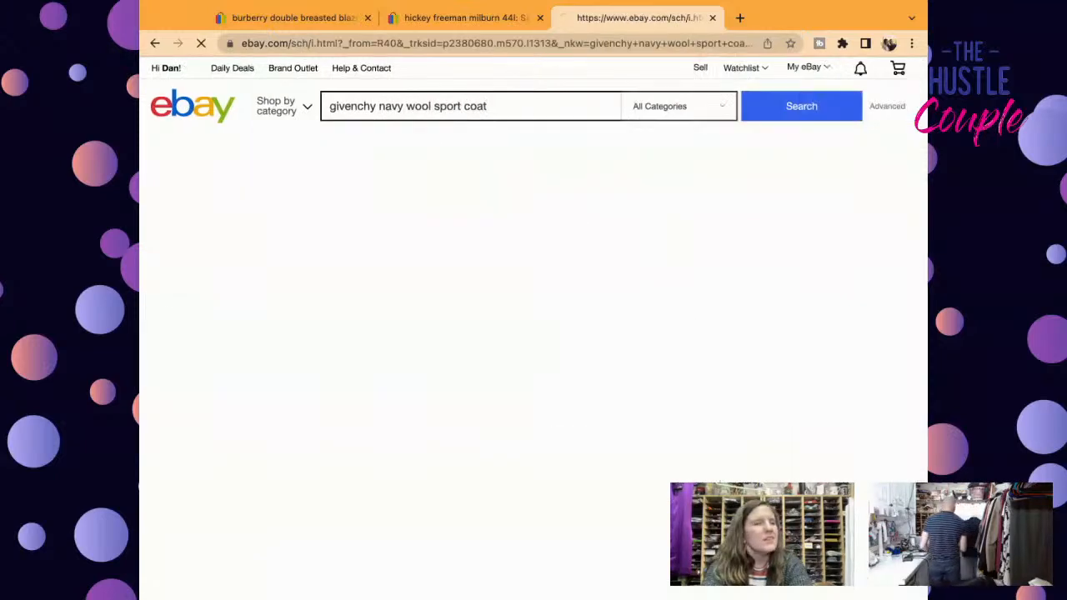
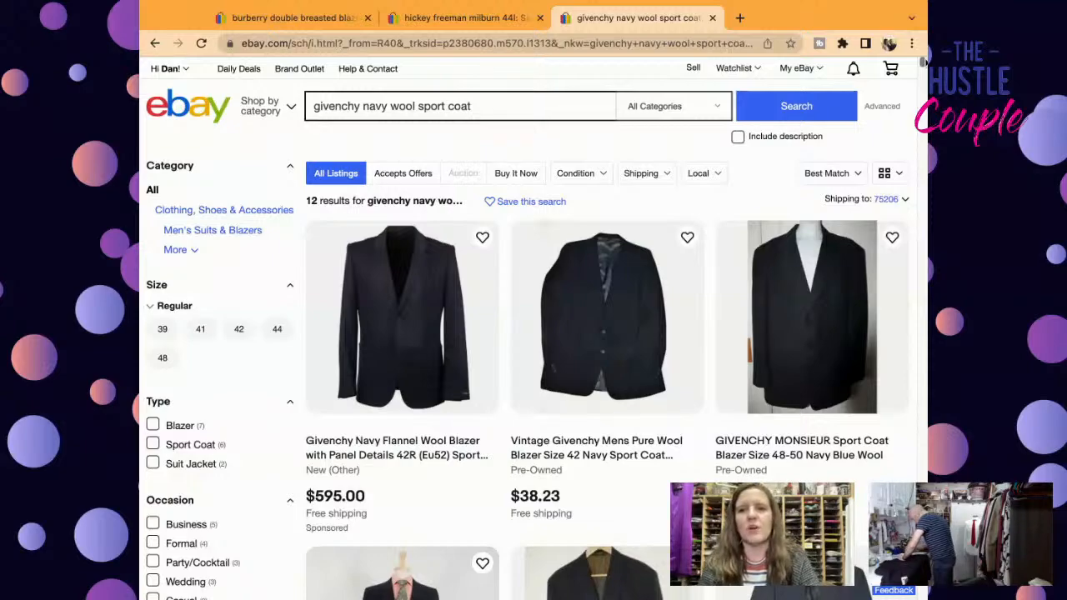
Step: Look through the active Givenchy sport coat results and limit them to sold listings
scroll(922, 61, down, 4)
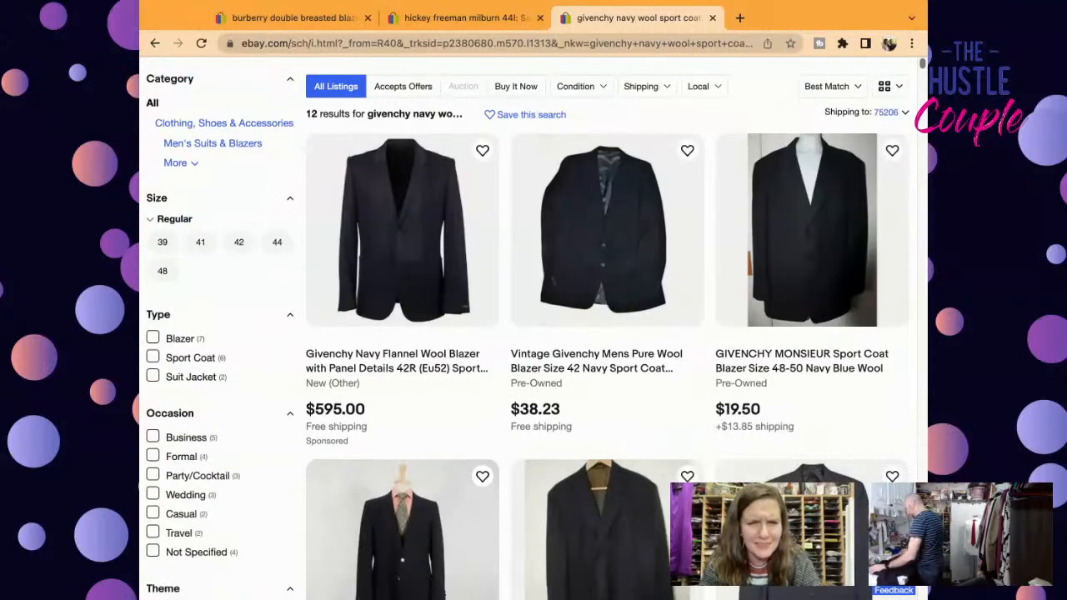
scroll(526, 334, down, 6)
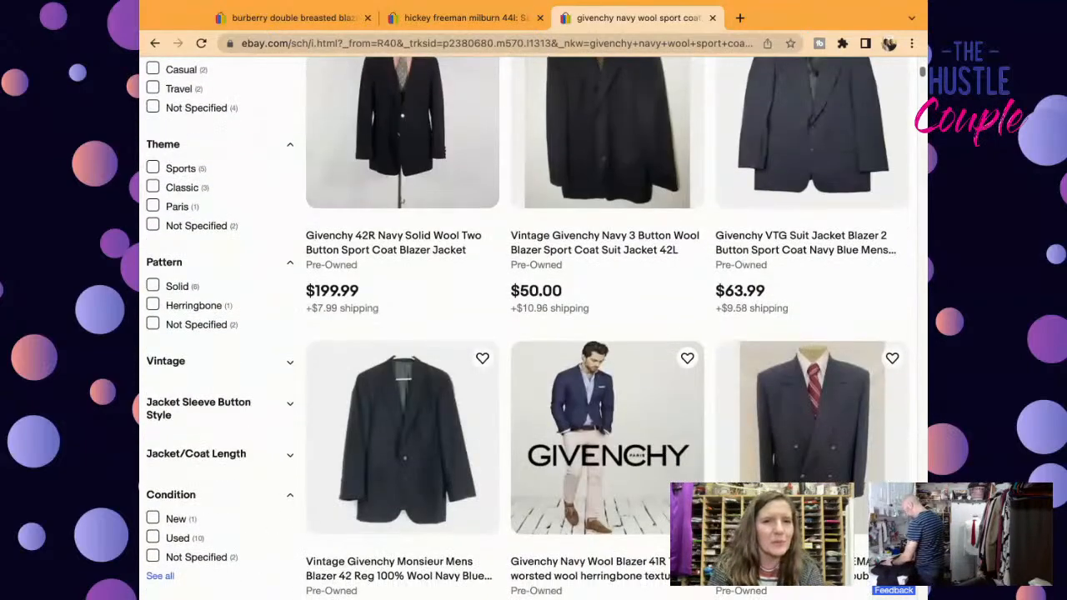
scroll(187, 302, down, 12)
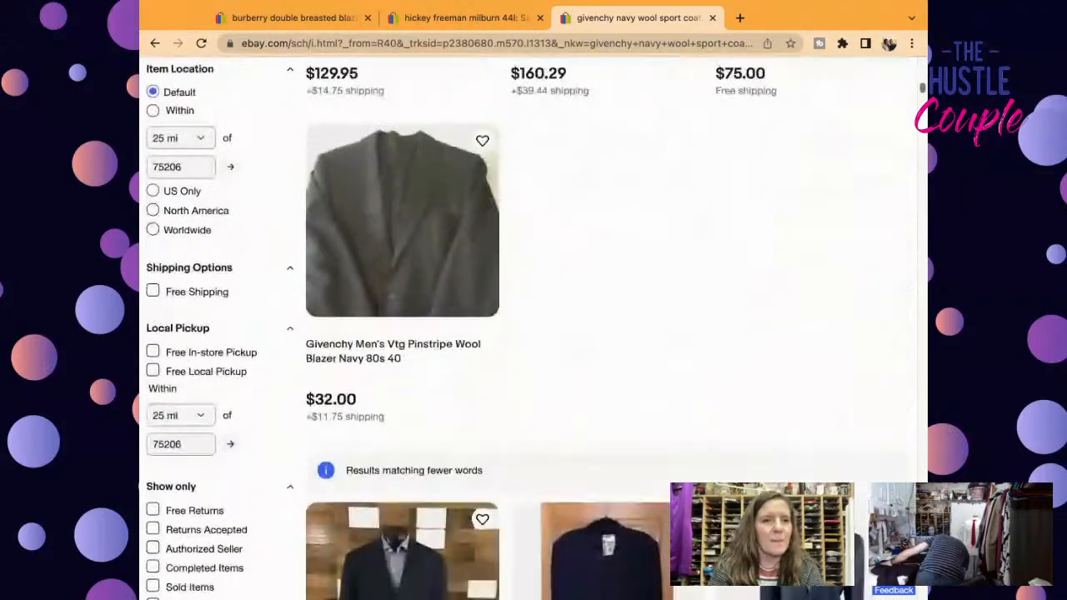
click(152, 278)
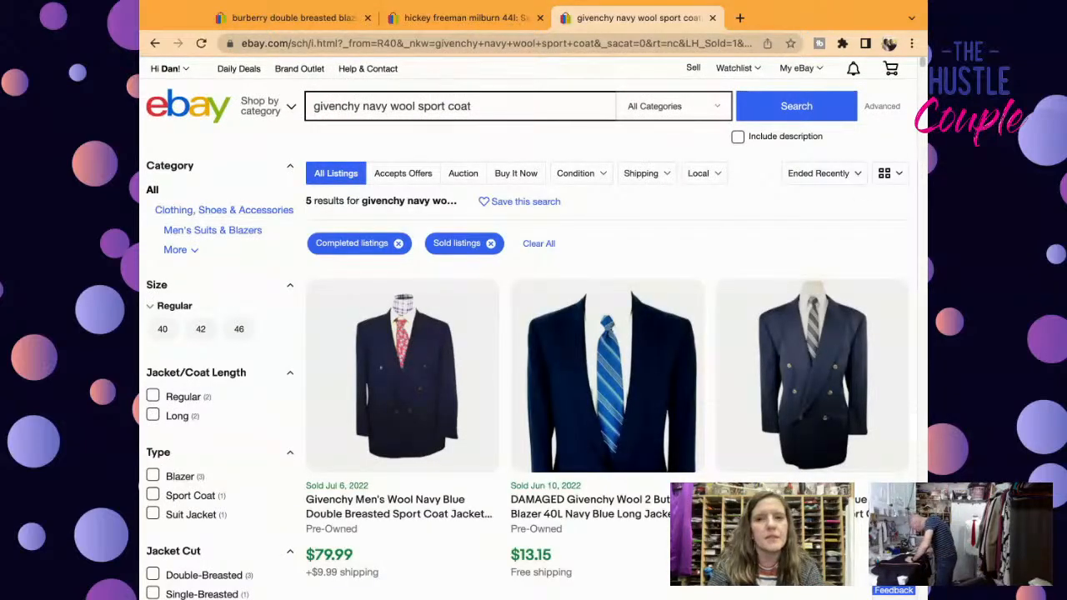
Step: Examine the sold Givenchy navy wool sport coats, comparing their styles, conditions, sale dates and prices
drag(921, 65, 922, 71)
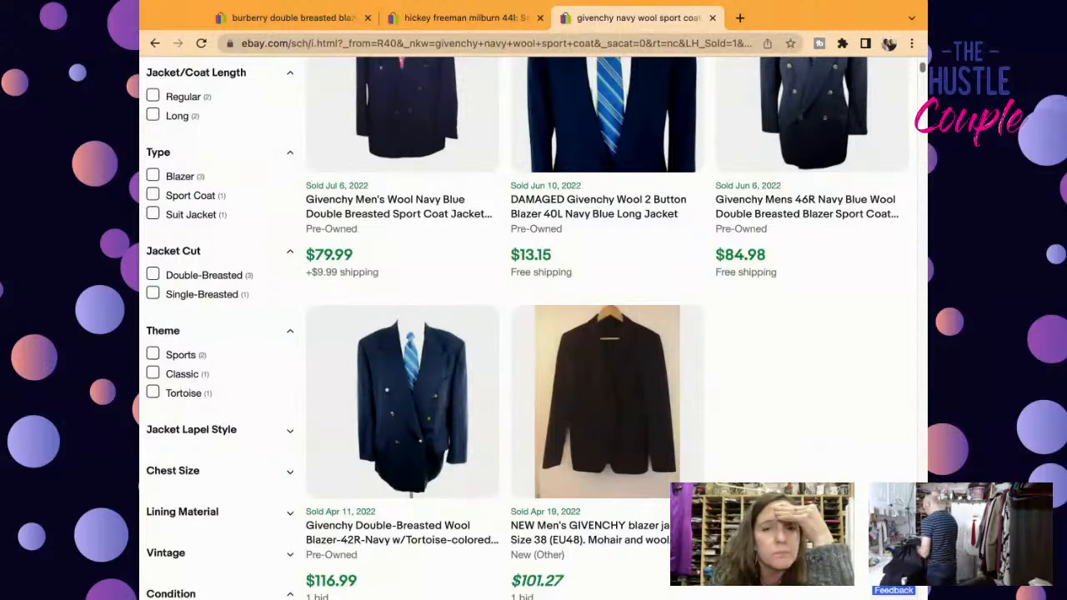
scroll(533, 333, down, 4)
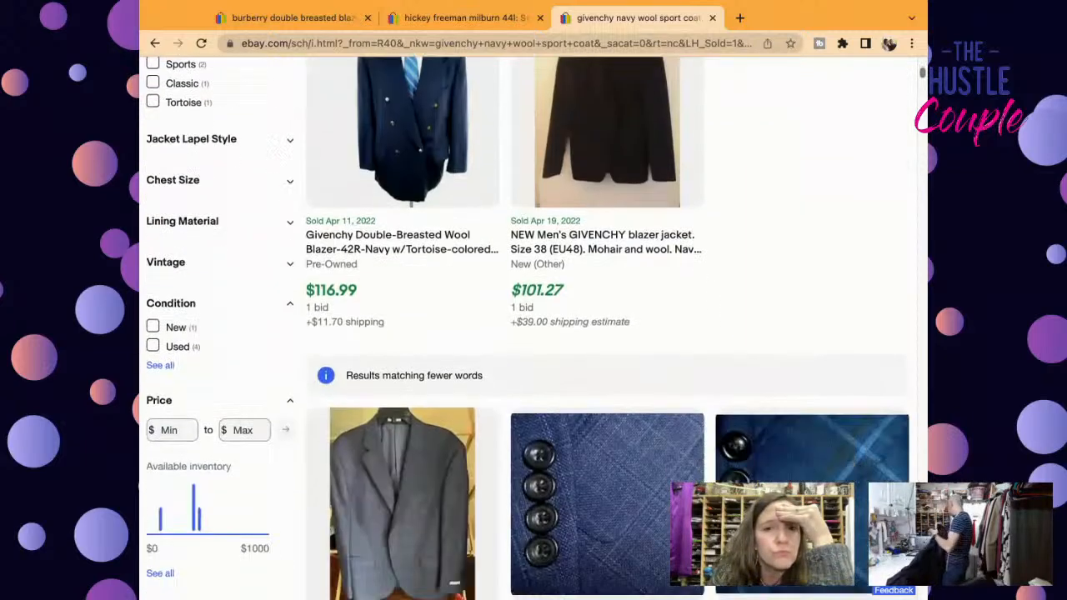
scroll(534, 334, up, 2)
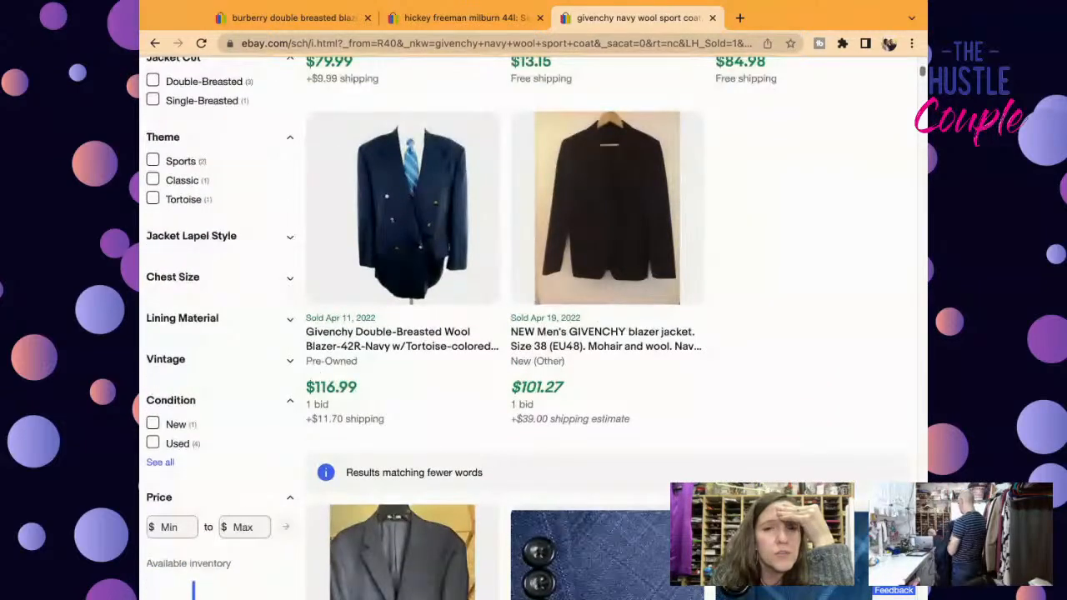
scroll(534, 334, up, 6)
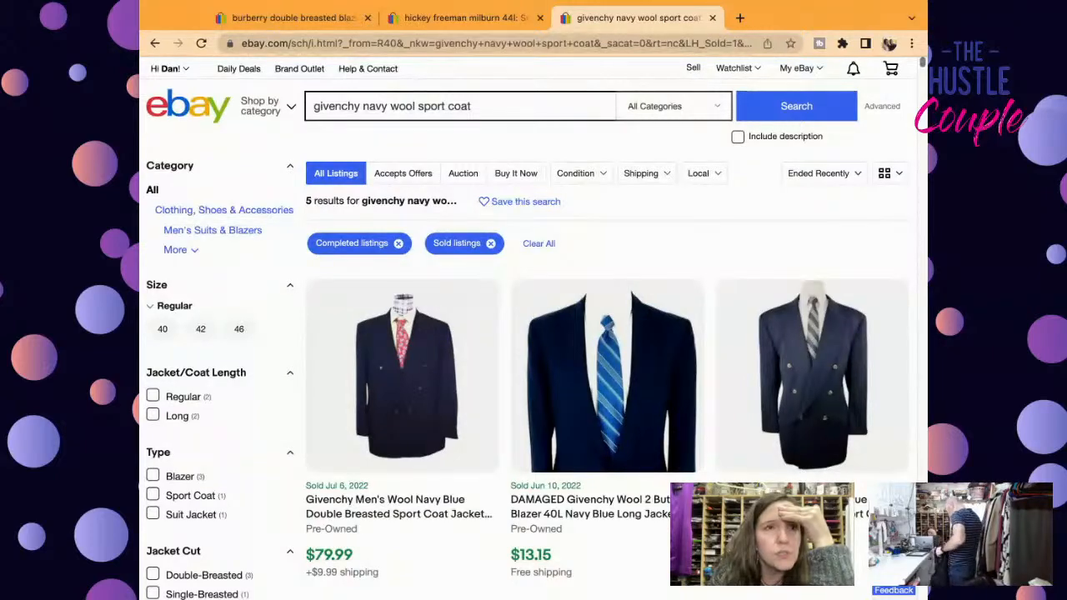
scroll(534, 334, down, 5)
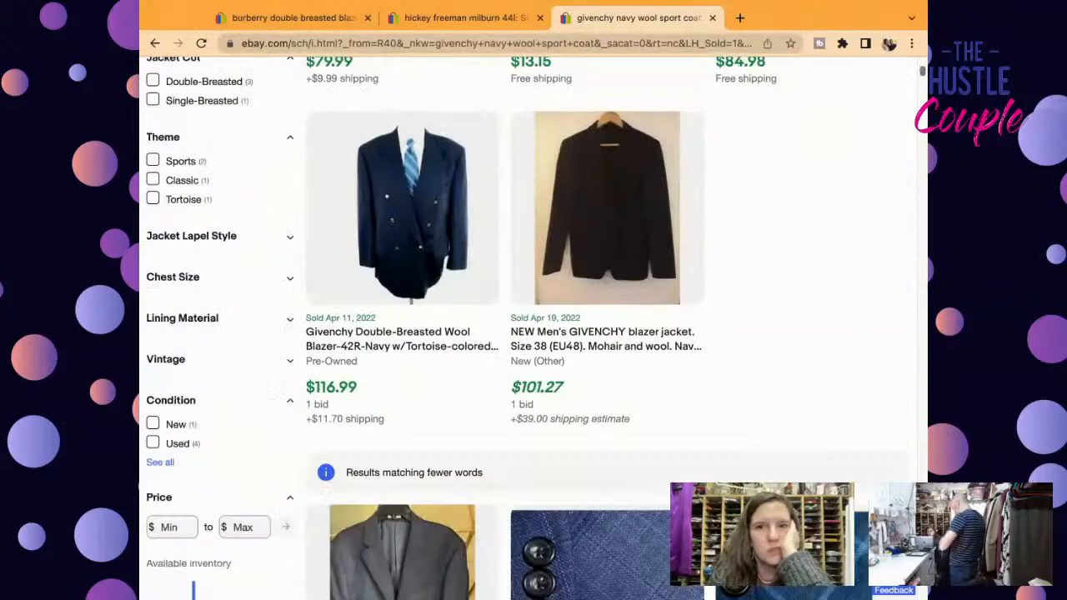
scroll(533, 333, down, 3)
scroll(534, 333, up, 2)
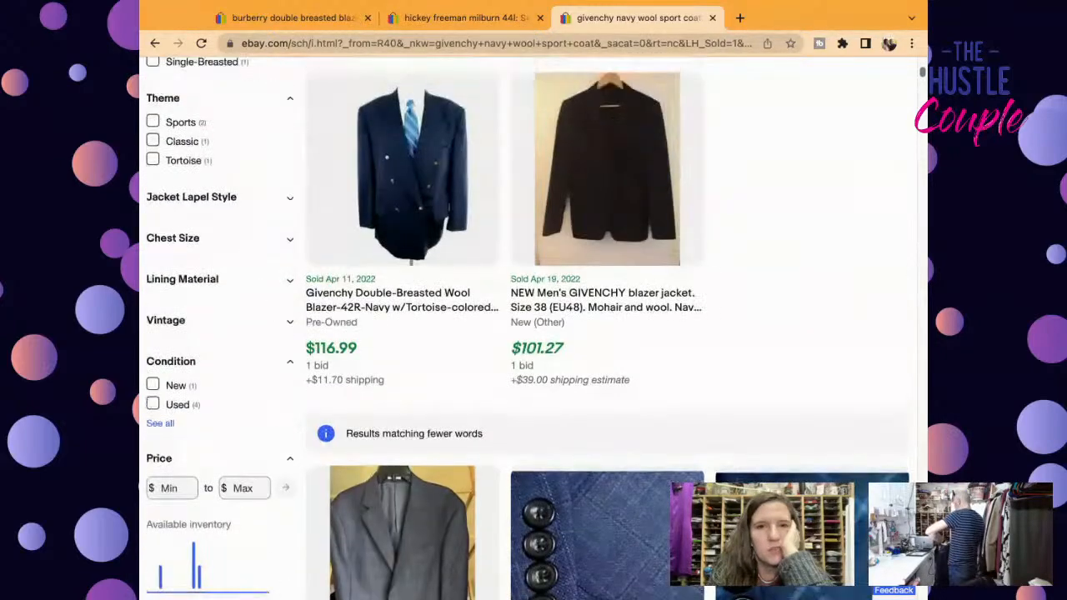
scroll(533, 334, up, 4)
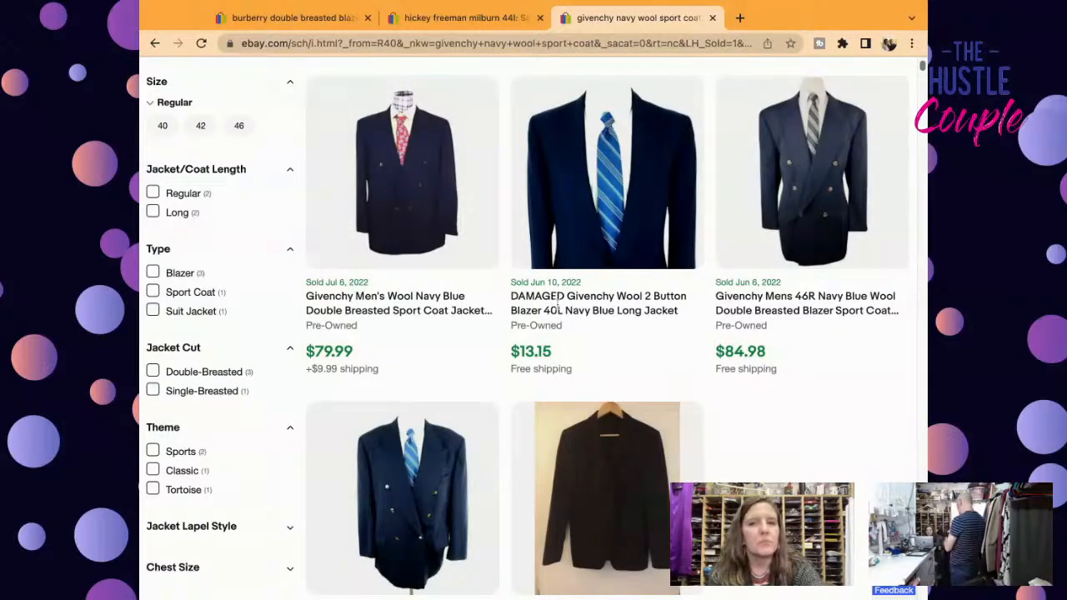
scroll(924, 71, up, 1)
Step: Remove the sold-items filter and examine the asking prices of active Givenchy navy blazers
scroll(924, 70, down, 8)
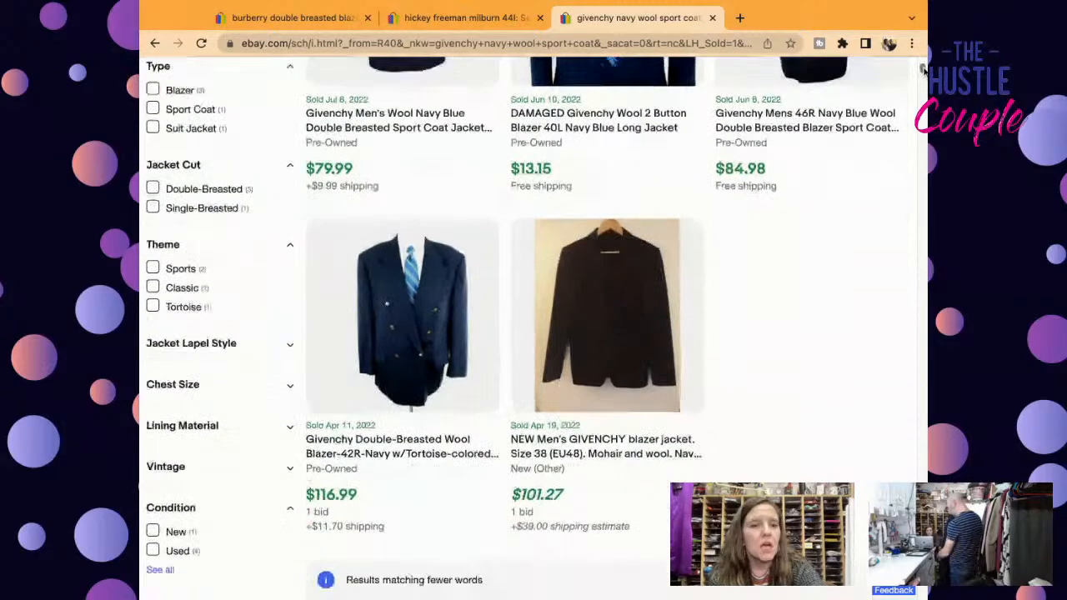
scroll(923, 77, down, 1)
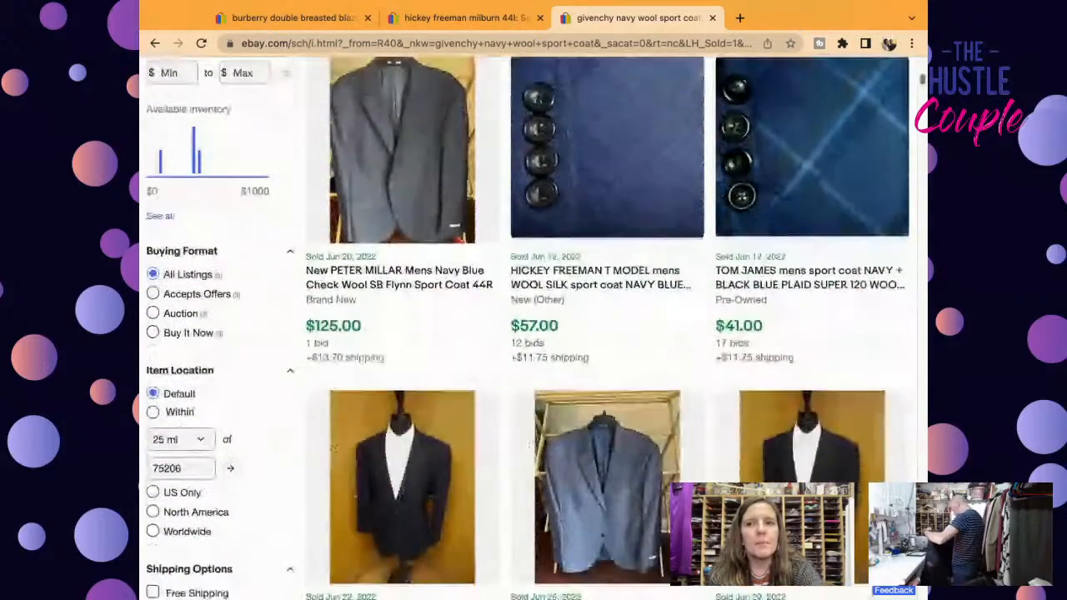
scroll(922, 77, down, 4)
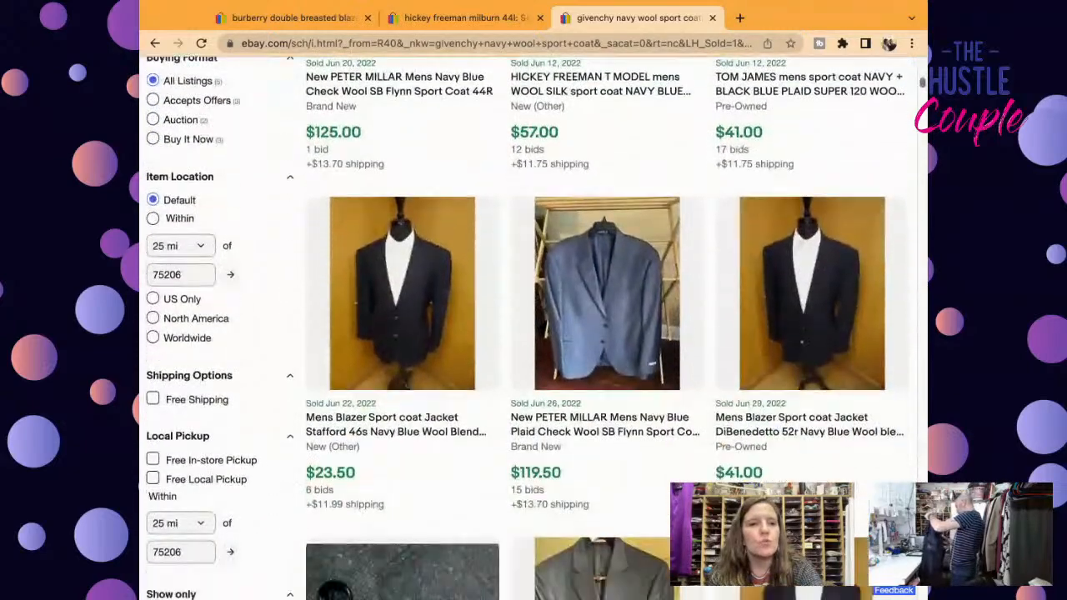
scroll(922, 77, down, 4)
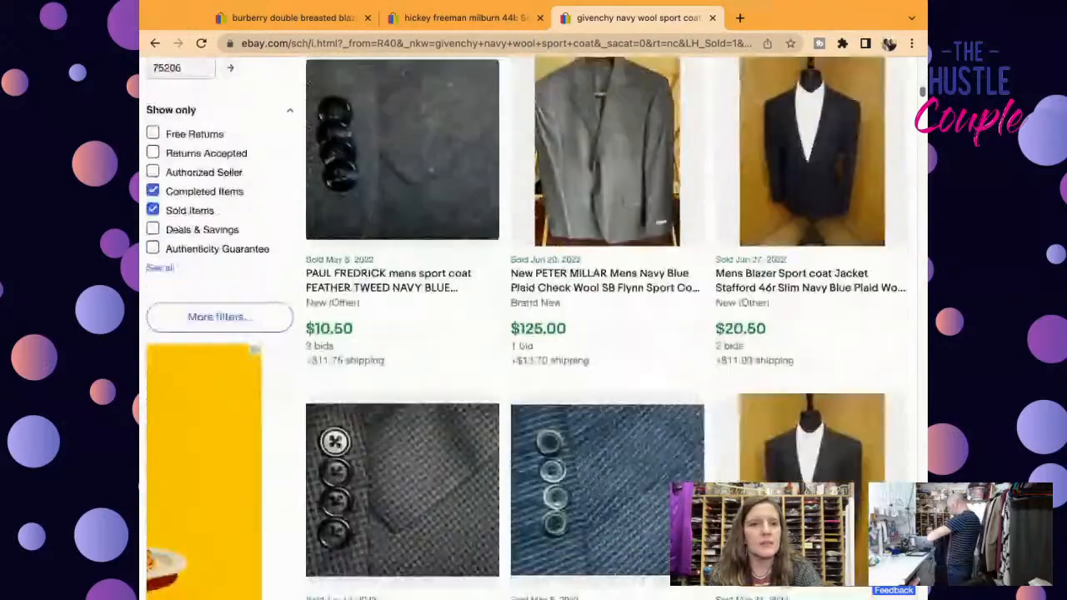
click(153, 173)
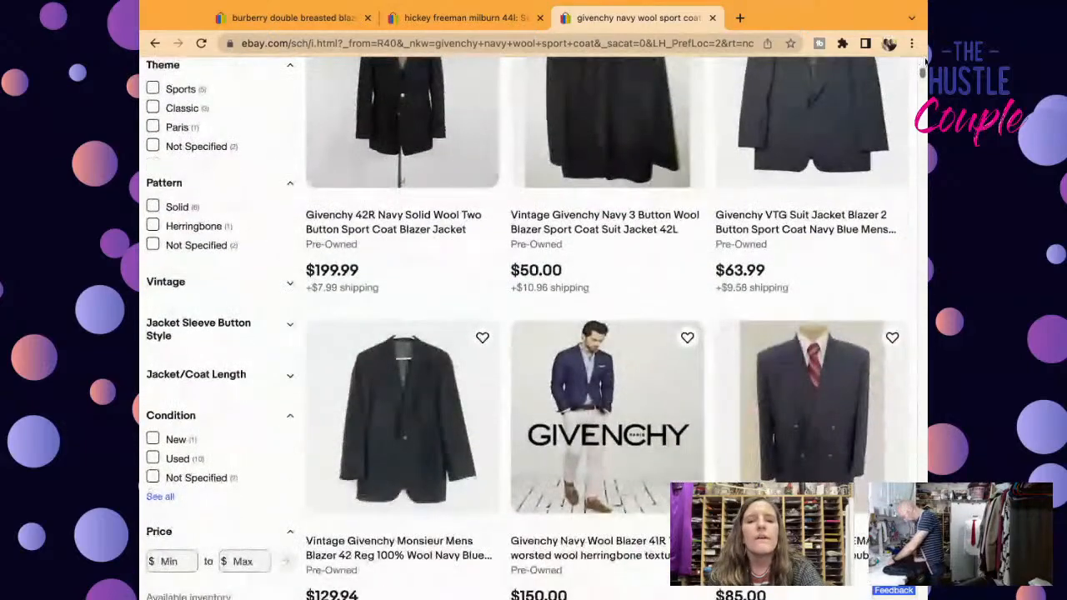
scroll(922, 66, down, 1)
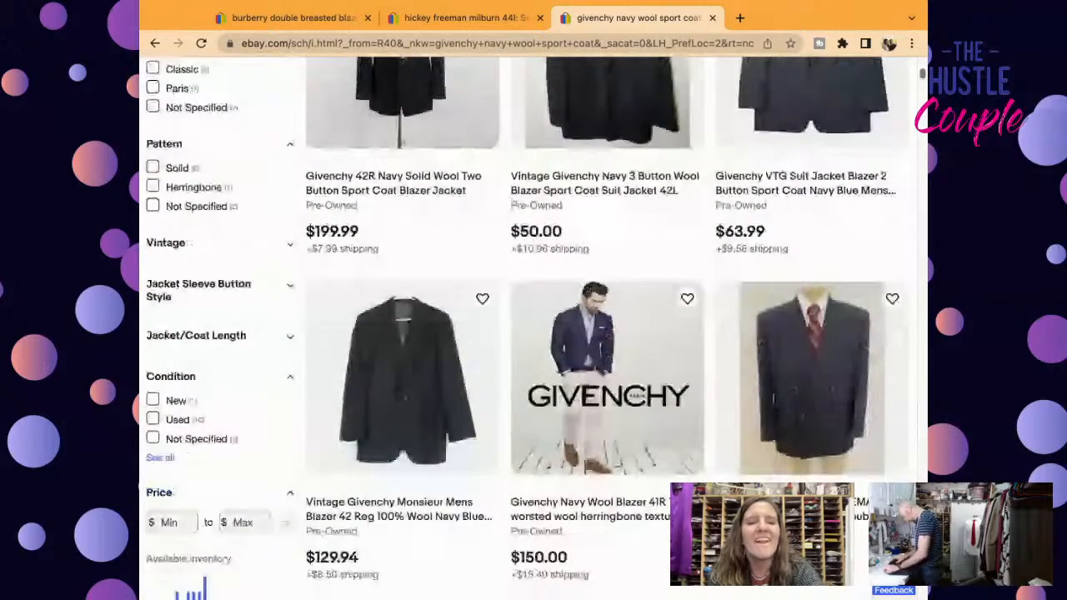
Step: Narrow the eBay search to "givenchy navy wool sport coat 50l"
scroll(475, 313, down, 3)
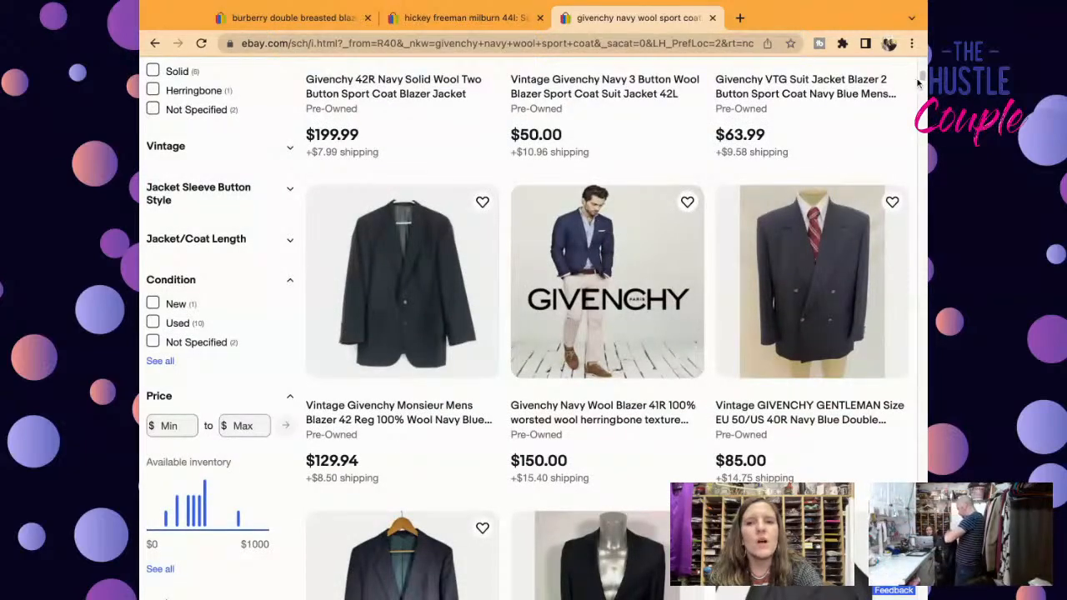
drag(919, 80, 918, 65)
click(506, 111)
text(50L)
key(Return)
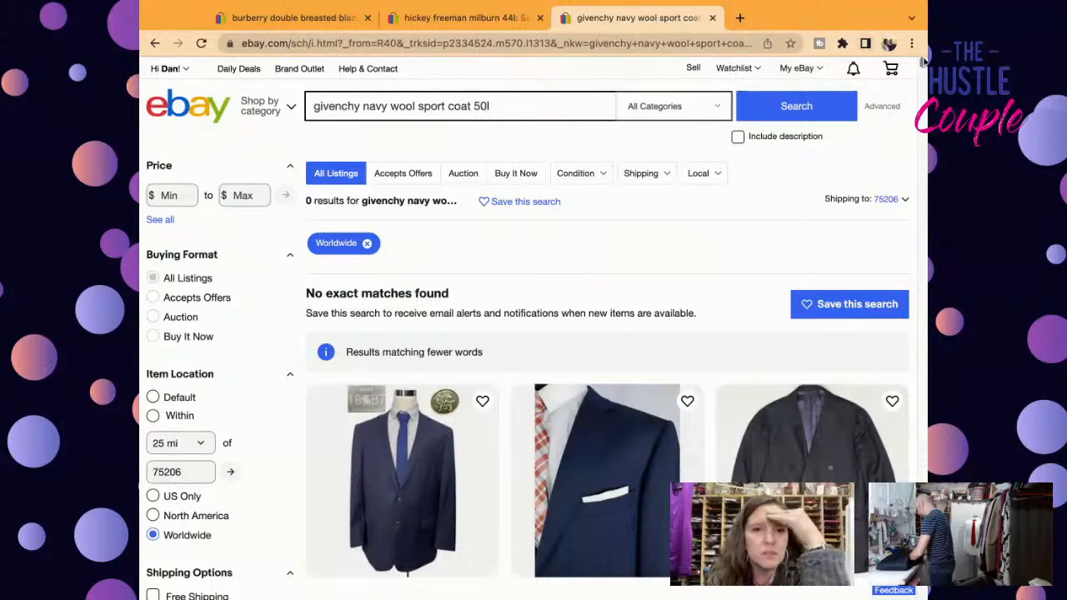
Step: Browse the partially matching blazers, open the Hart Schaffner Marx navy blue wool blazer 50L, and start a listing based on it
scroll(923, 61, down, 4)
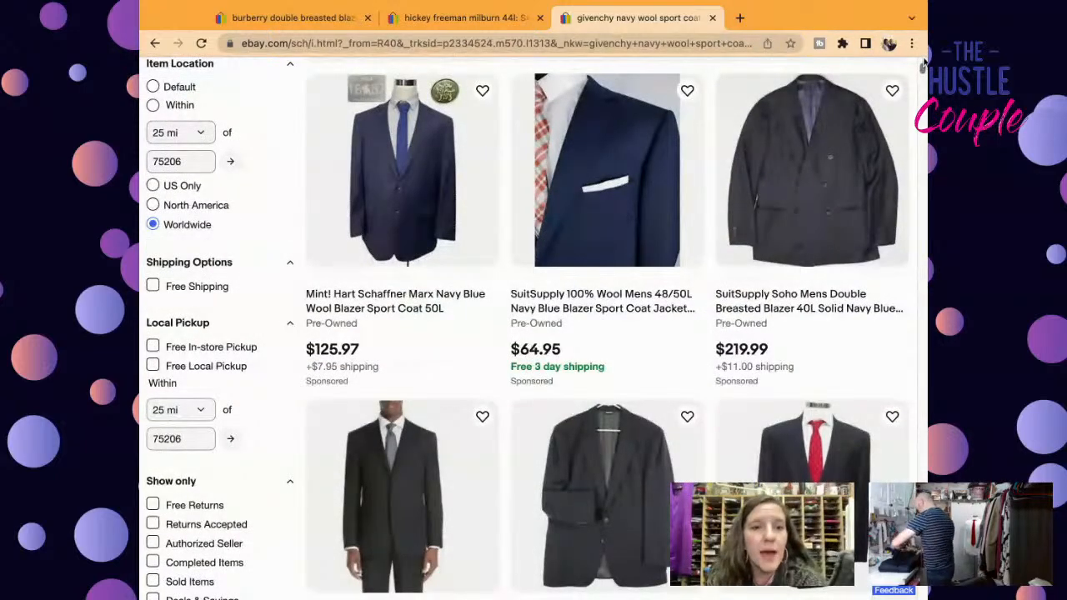
scroll(923, 63, down, 4)
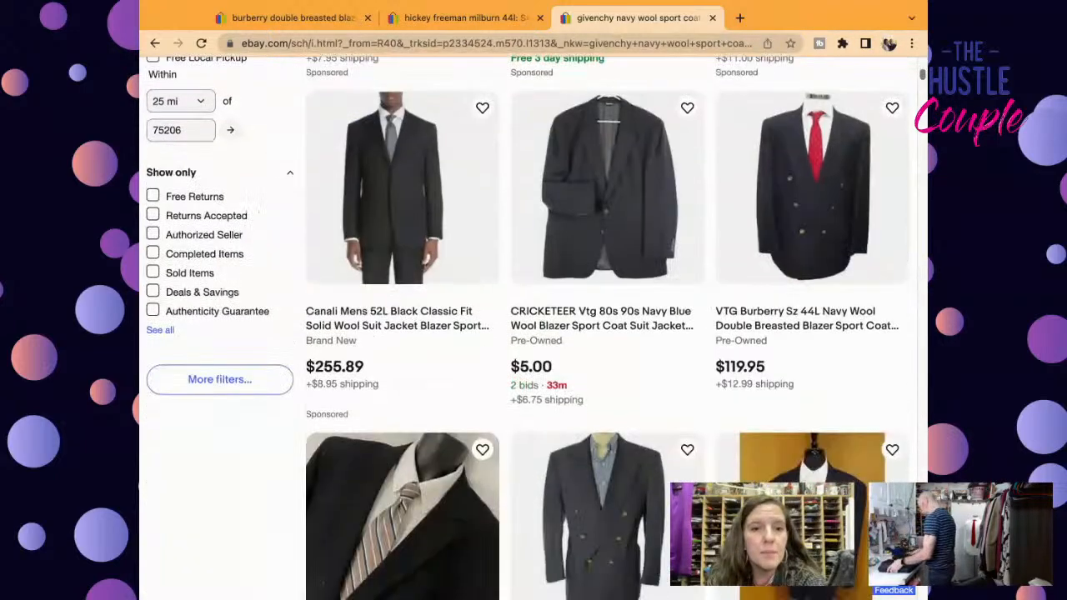
scroll(922, 63, down, 4)
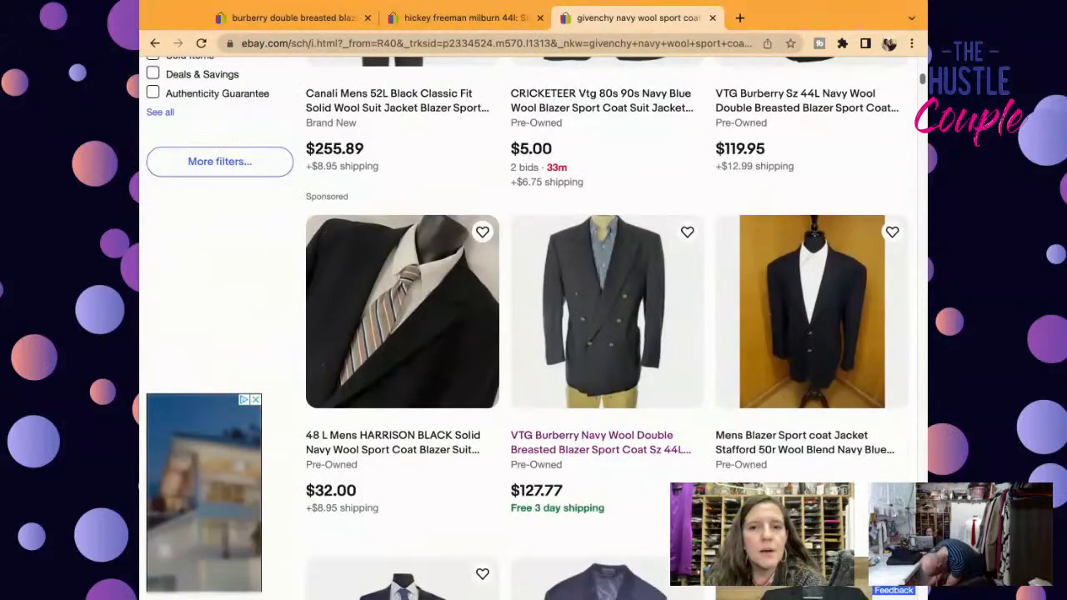
scroll(607, 326, down, 6)
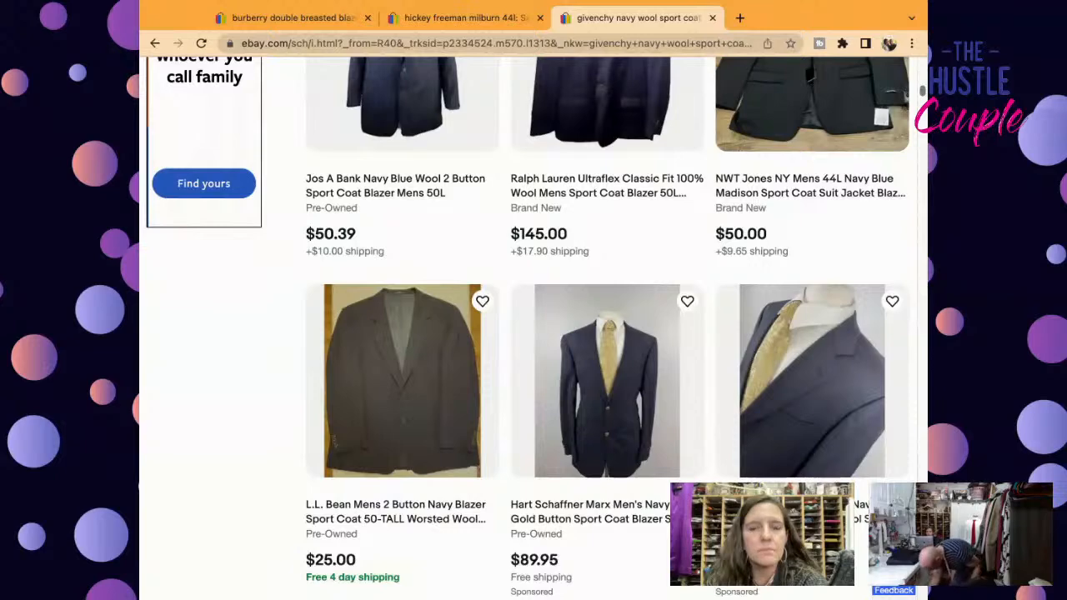
scroll(607, 326, up, 12)
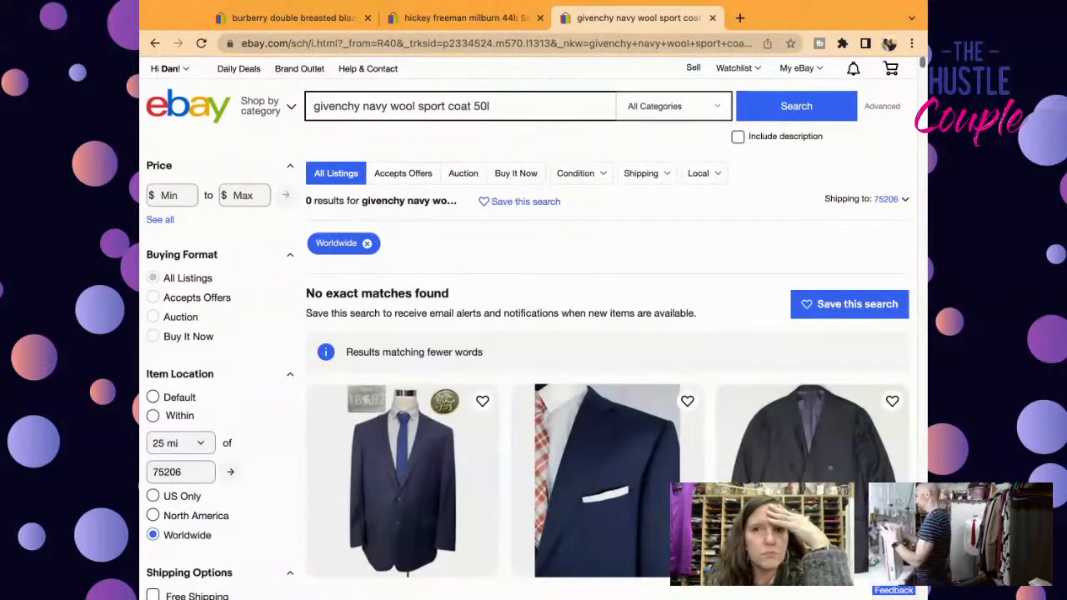
scroll(607, 325, down, 3)
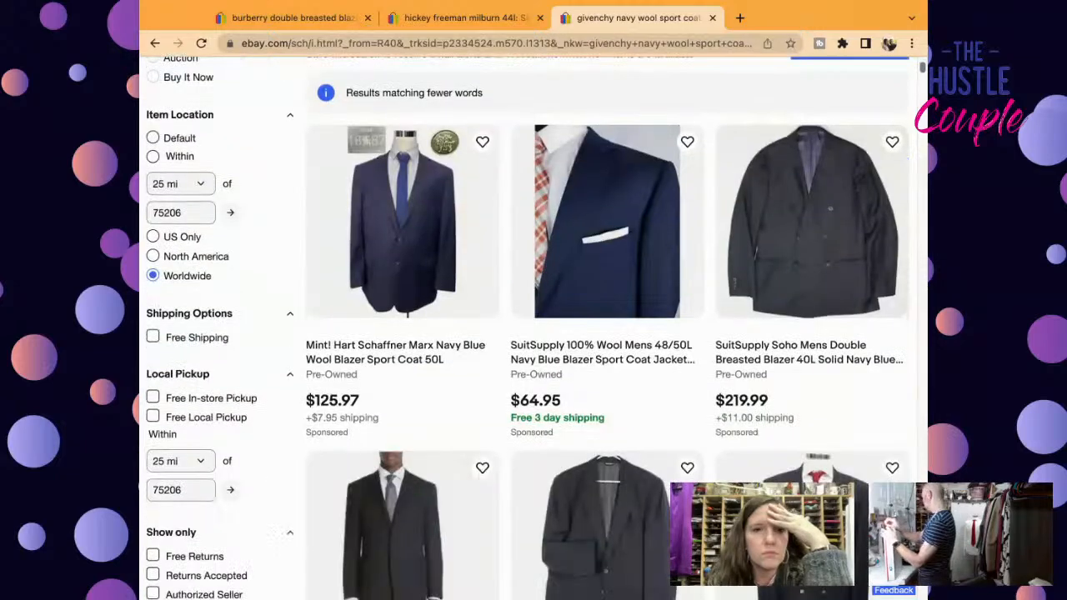
click(442, 344)
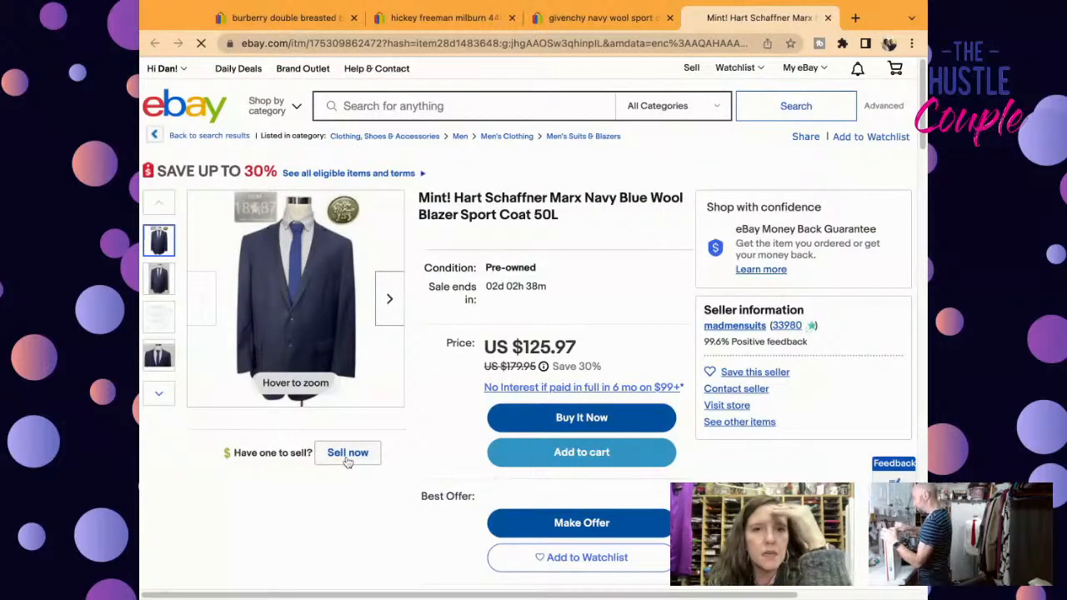
click(349, 462)
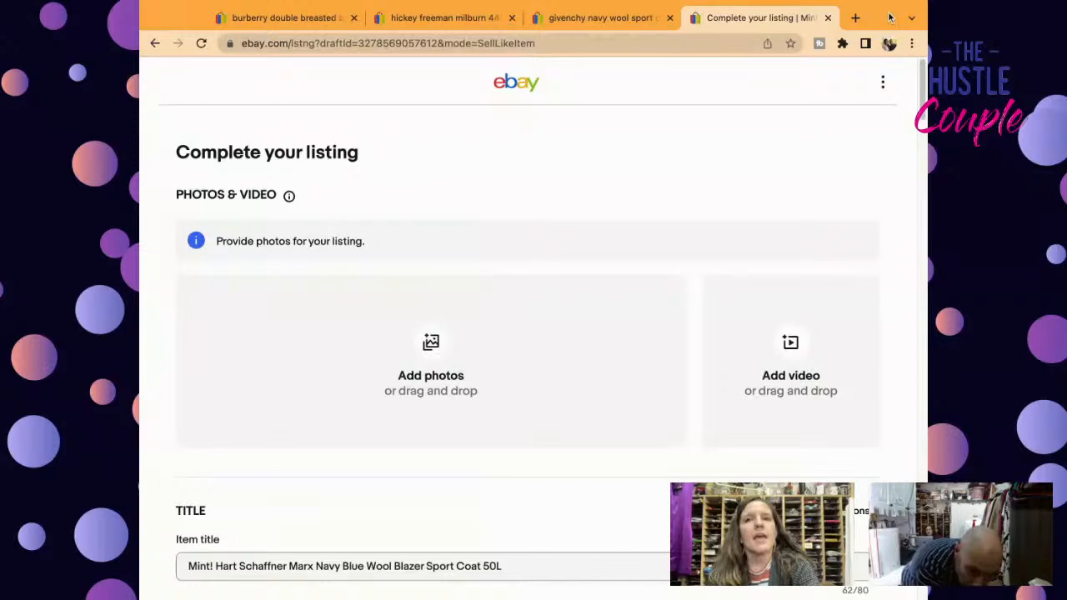
Step: Remove the leading word "Mint!" from the item title of the new listing
scroll(922, 91, down, 3)
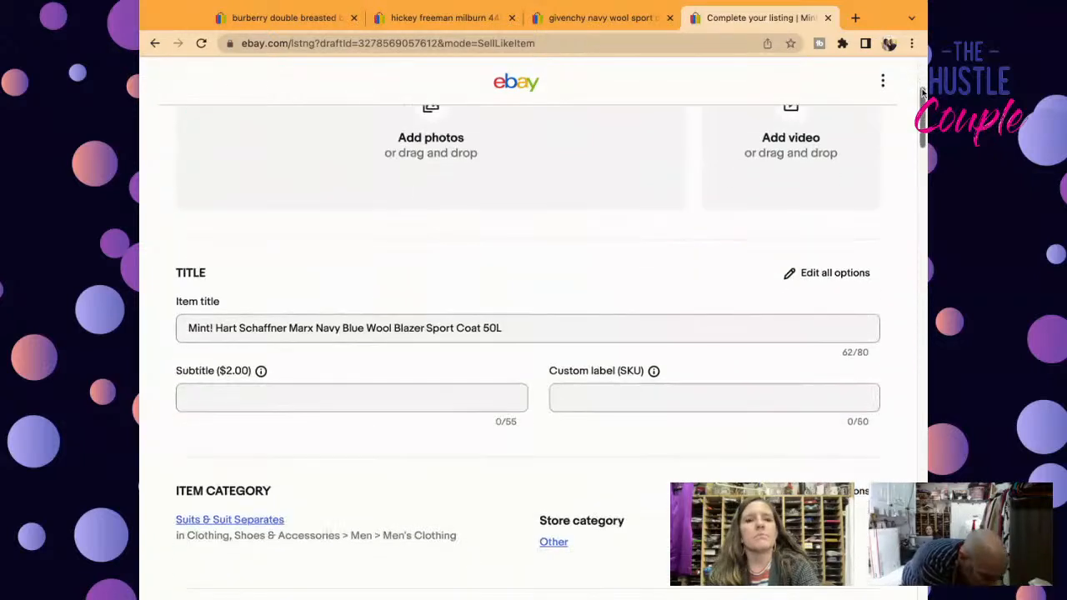
click(216, 327)
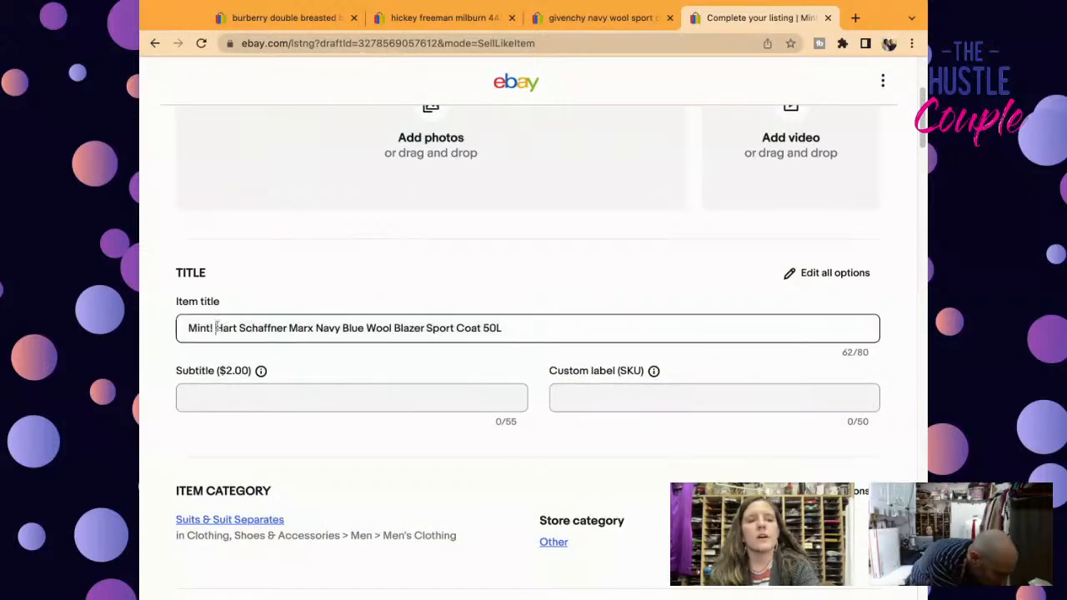
key(BackSpace)
key(BackSpace)
key(BackSpace)
key(BackSpace)
key(BackSpace)
key(BackSpace)
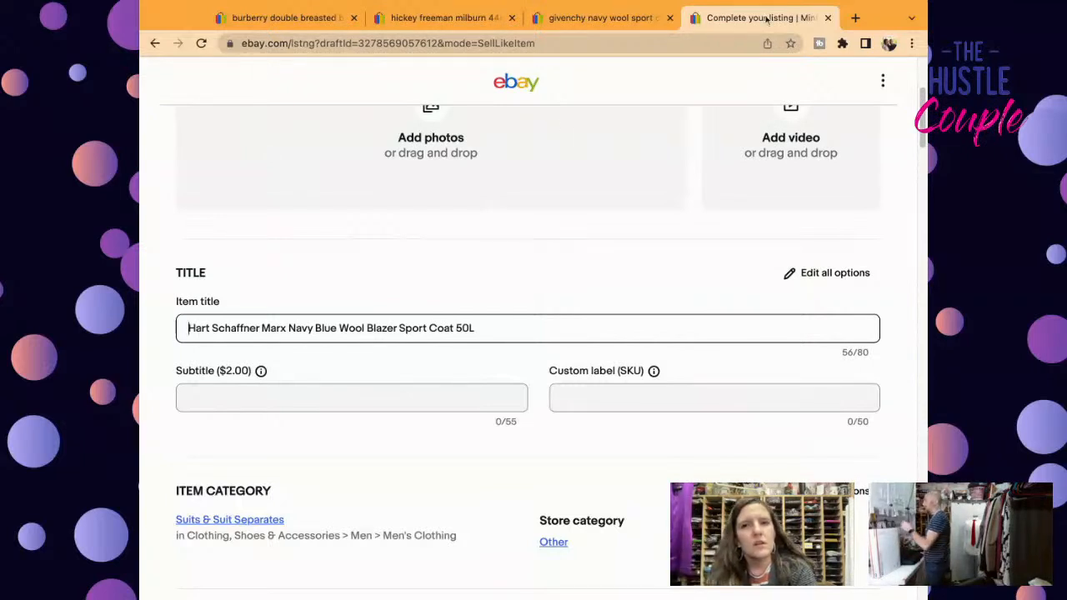
Step: Search Google in a new browser tab for "shopaholic books in order"
click(855, 19)
text(sh)
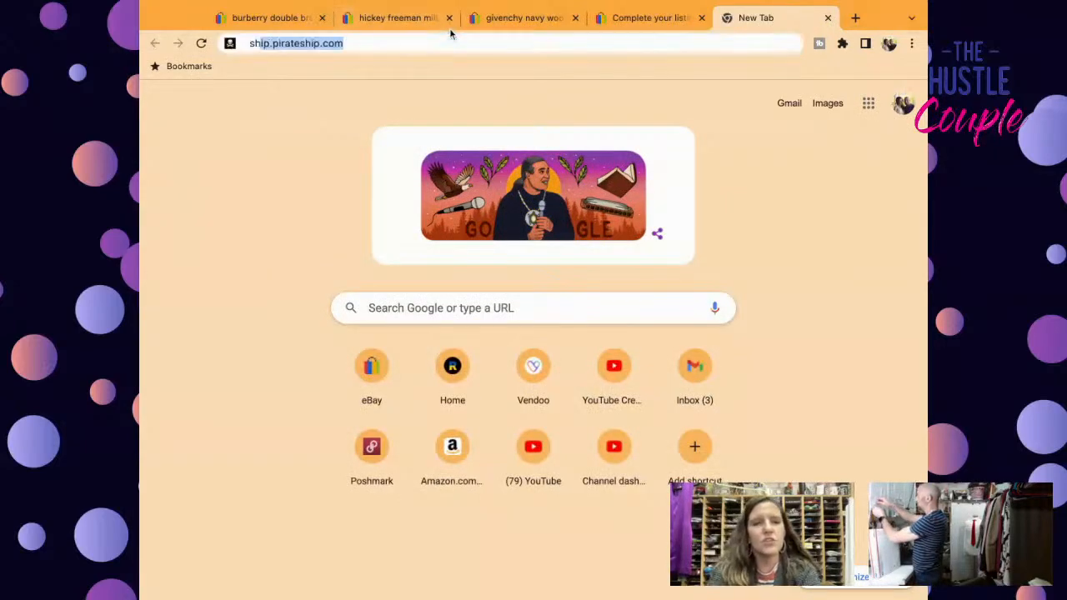
text(opaholics)
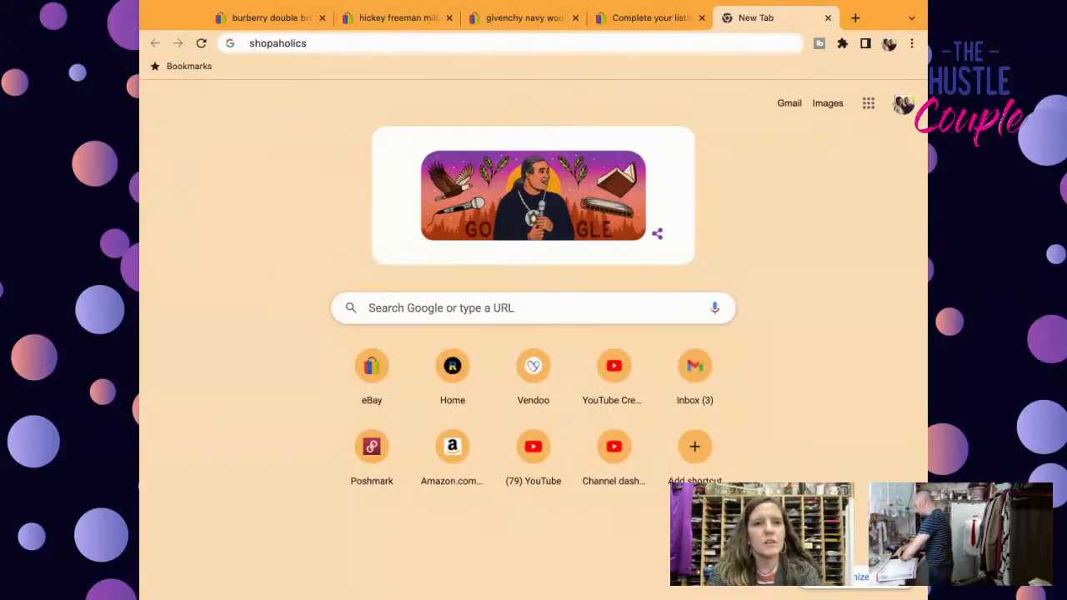
key(BackSpace)
text(bo)
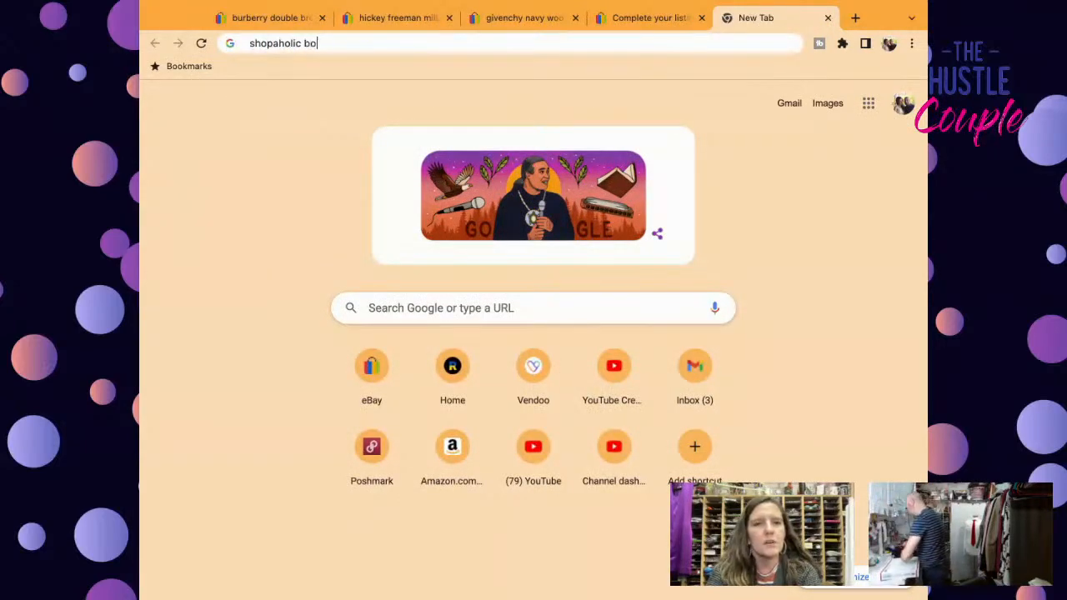
text(oks in order)
key(Return)
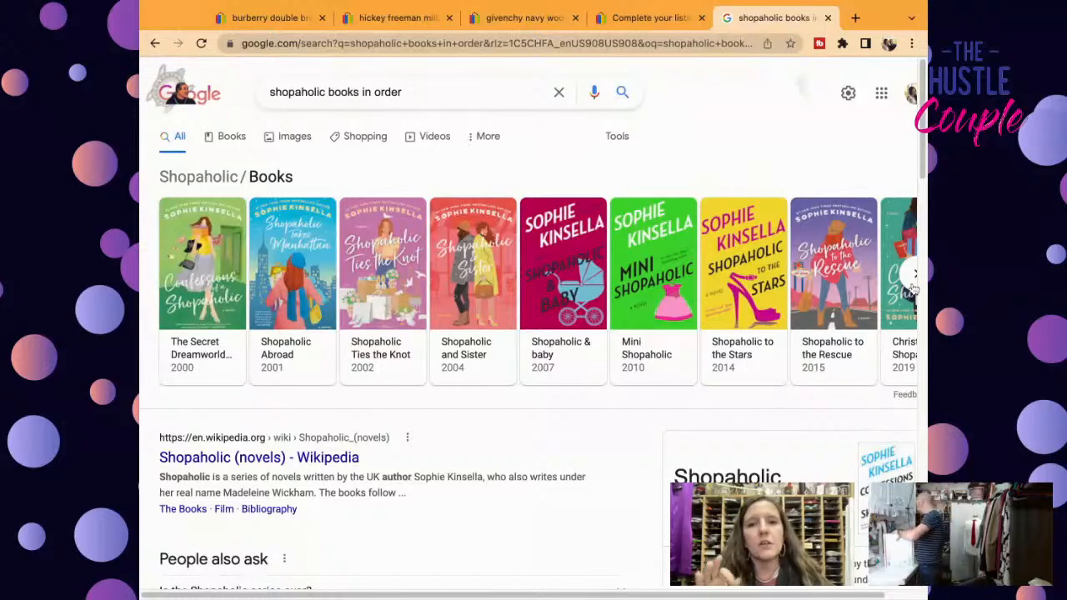
Step: Return to the eBay listing draft and insert "Men's Size" before 50L in the item title
click(623, 22)
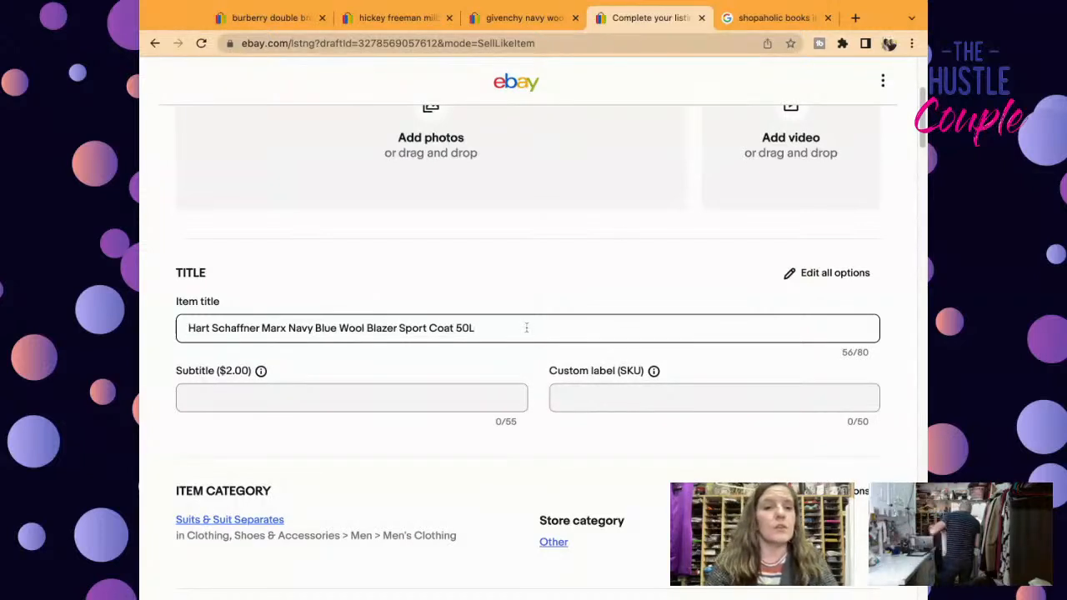
key(Left)
key(Left)
key(Left)
text(Size)
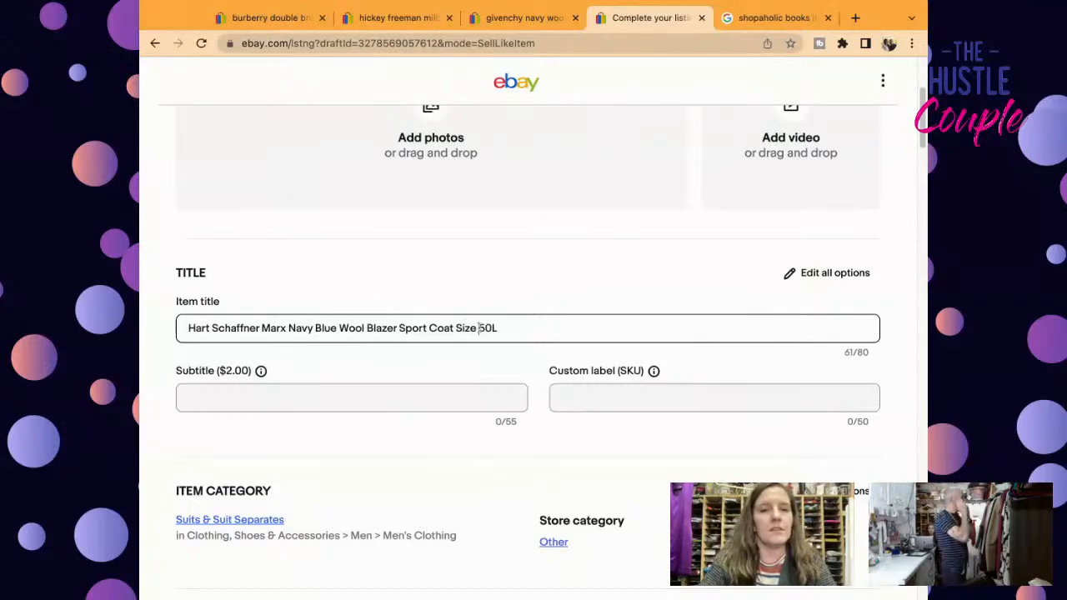
click(456, 328)
text(Men's)
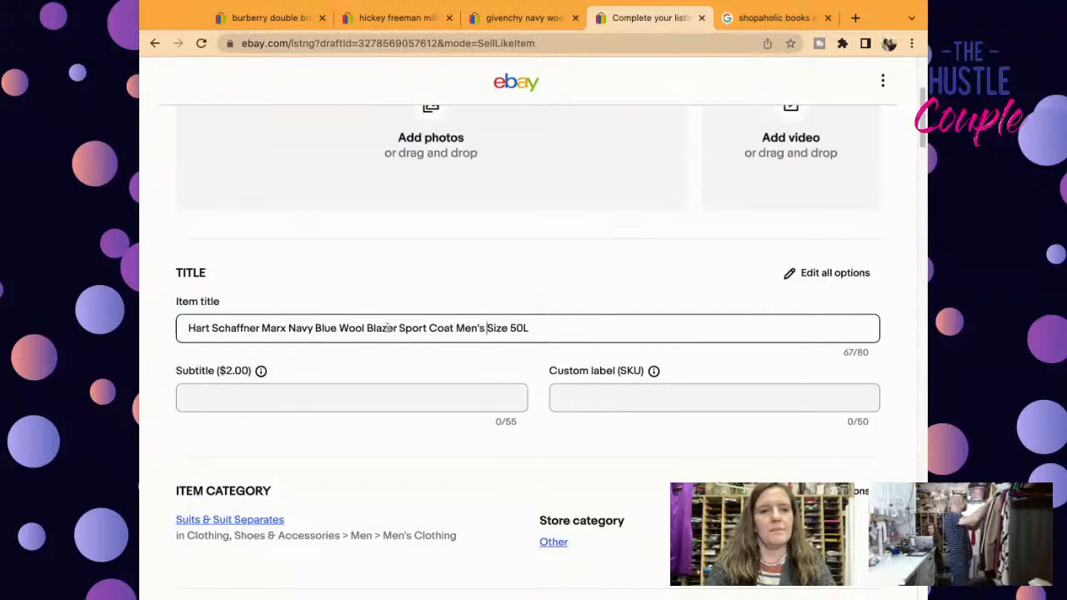
Step: Replace the brand name "Hart Schaffner Marx" in the item title with "Givenchy"
drag(287, 328, 143, 326)
key(BackSpace)
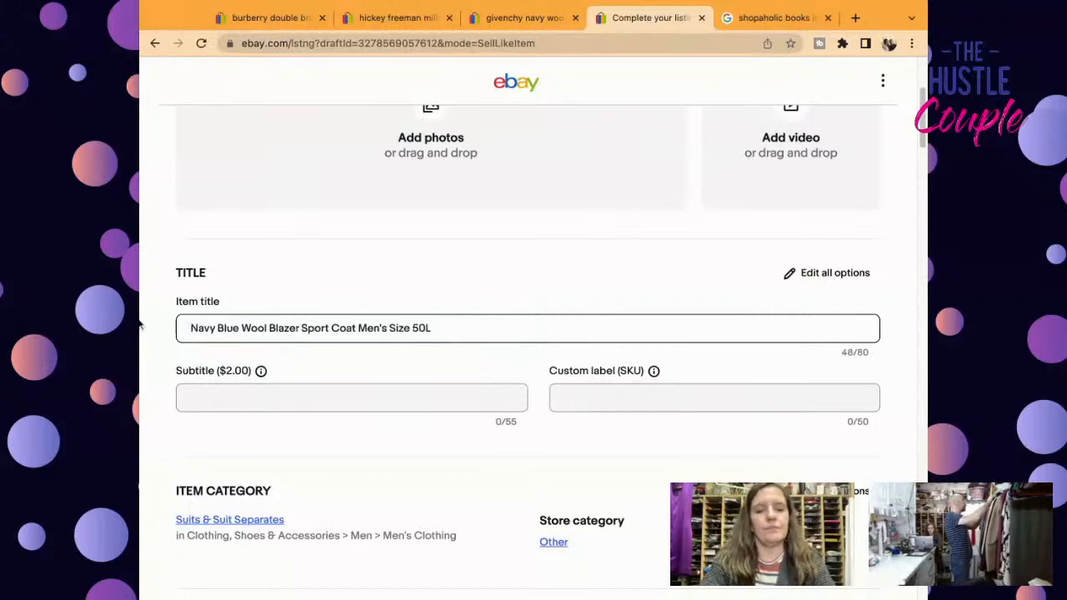
text(Givenchy)
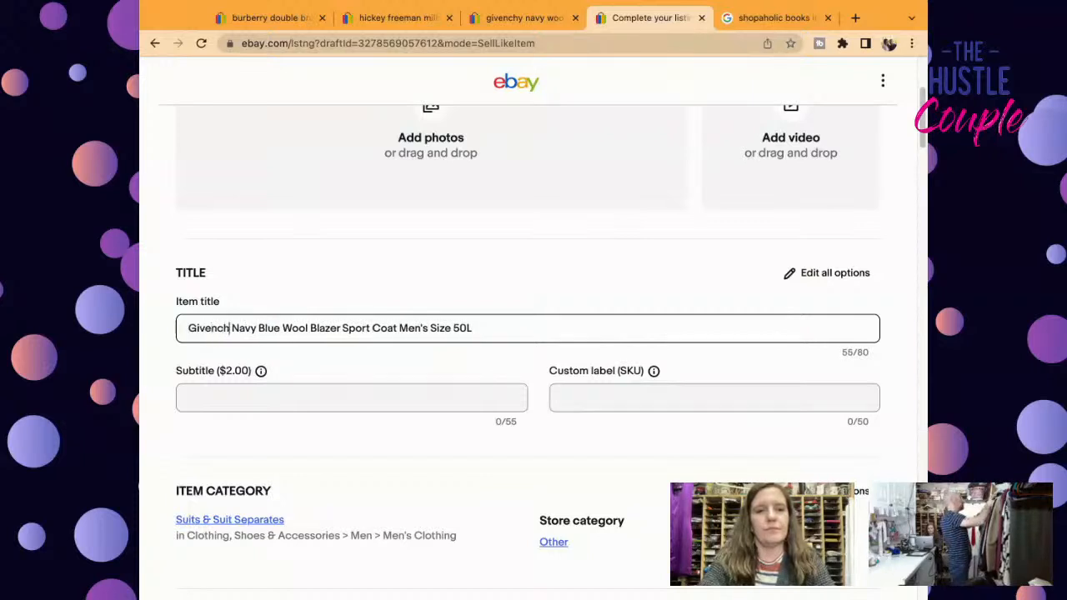
Step: Move "Men's Size 50L" from the end of the item title to directly after "Givenchy"
drag(404, 327, 535, 332)
key(ctrl+c)
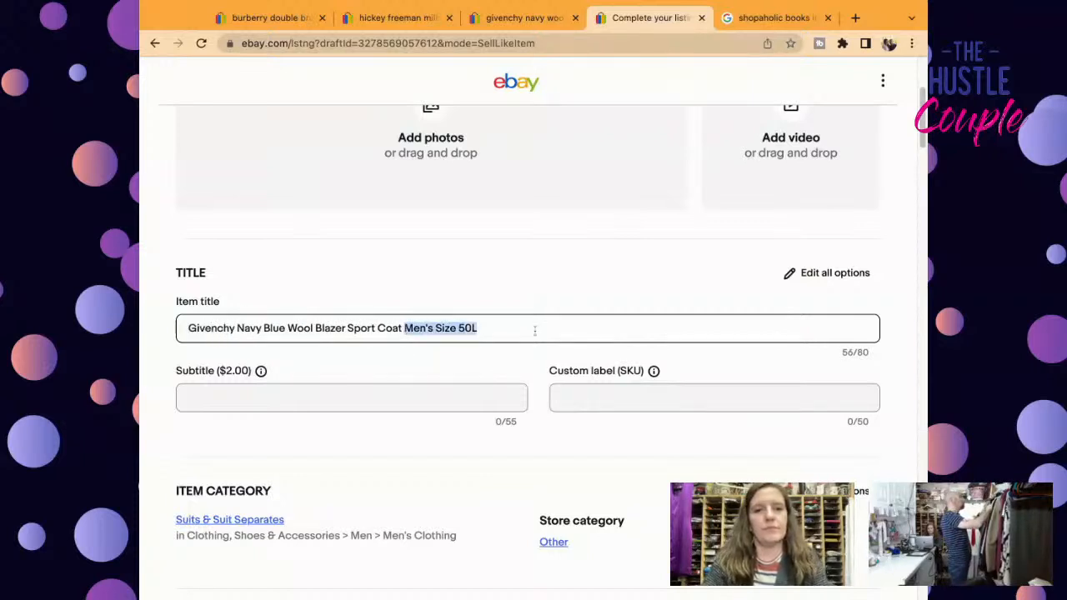
key(BackSpace)
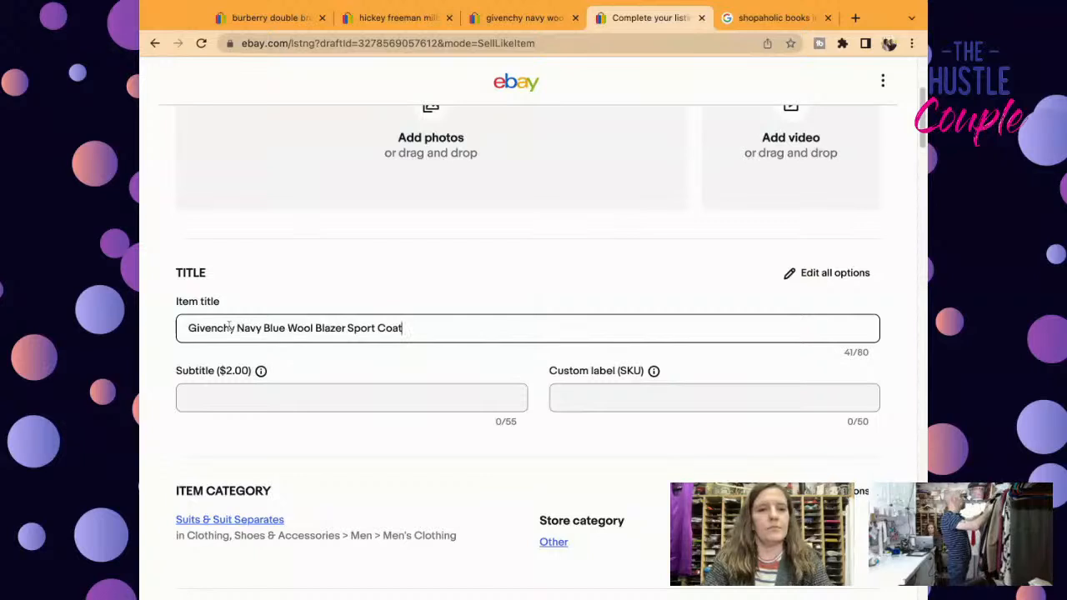
click(238, 327)
key(ctrl+v)
Step: Append "Textured Piquet VINTAGE" to the end of the item title
click(562, 333)
text(Textured Piquet)
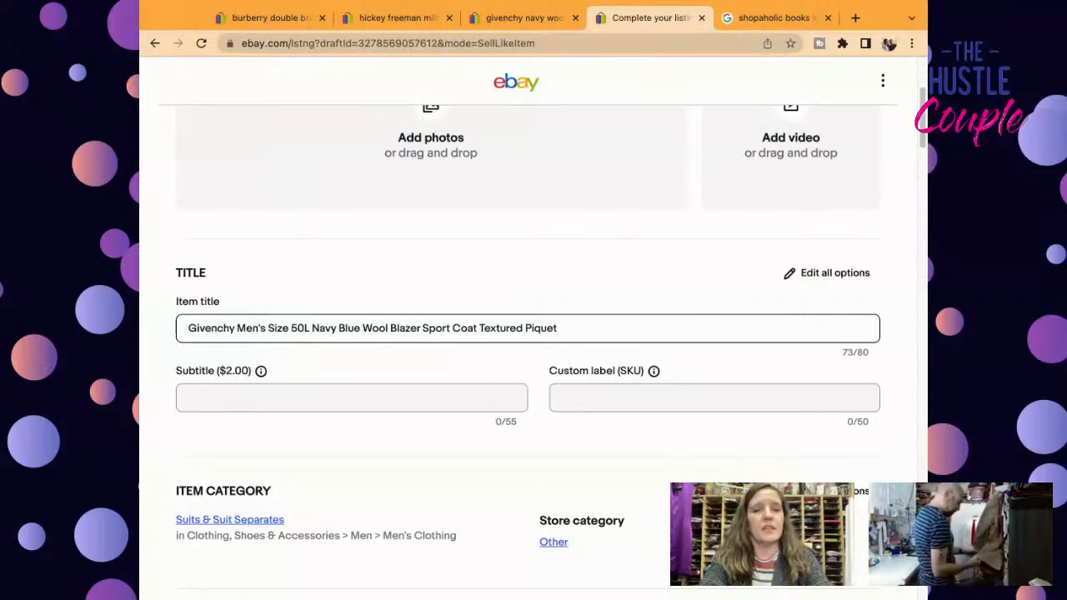
text(SOl)
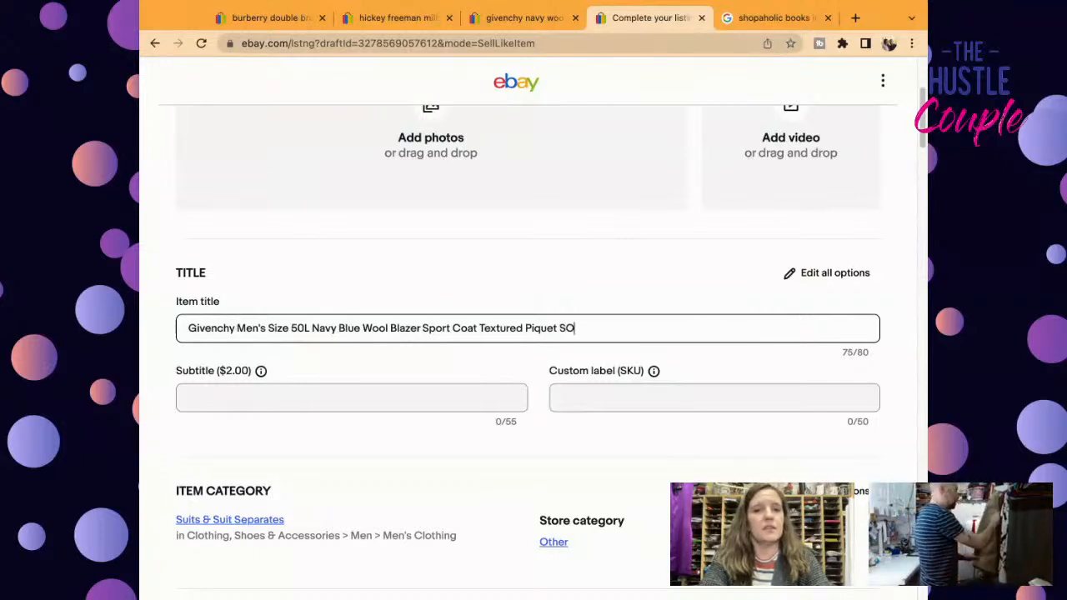
key(BackSpace)
key(BackSpace)
key(BackSpace)
text(Vi)
key(BackSpace)
text(INTAGE)
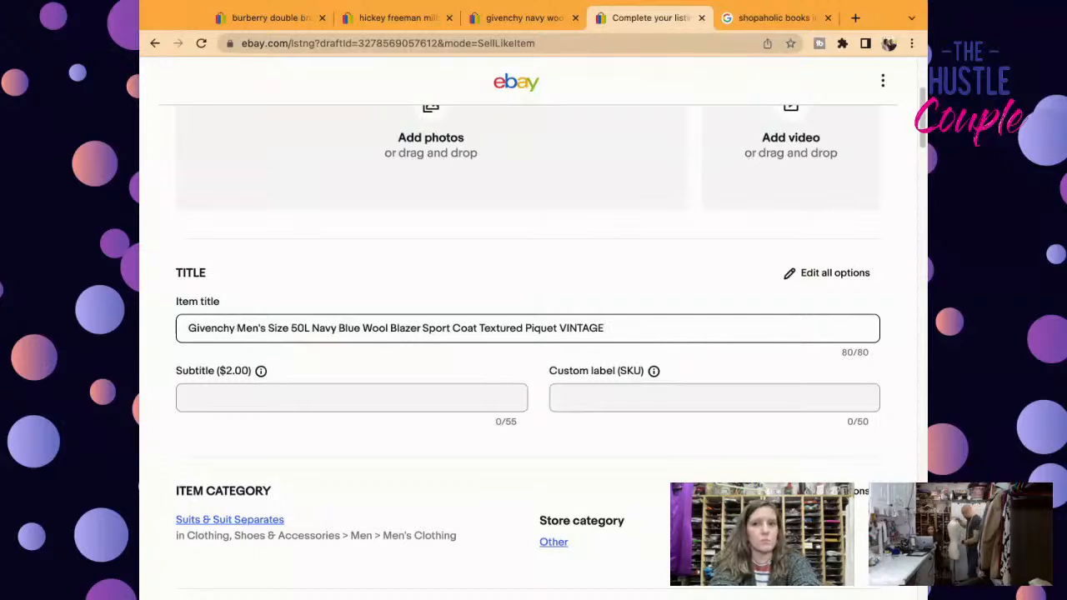
Step: Enter 4533 as the custom label (SKU) of the Givenchy listing
triple_click(617, 328)
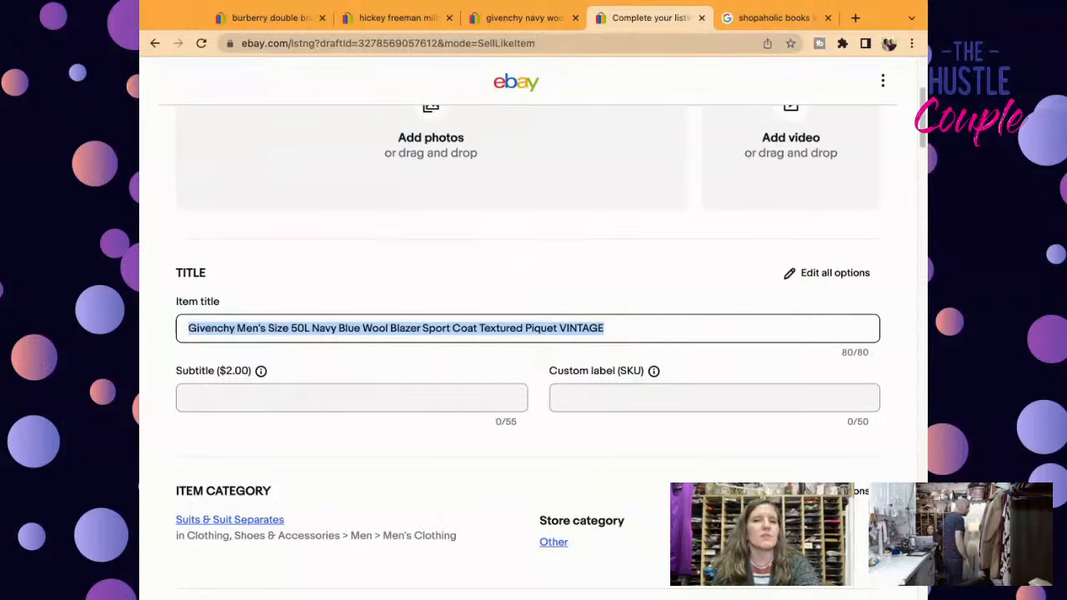
drag(925, 100, 925, 111)
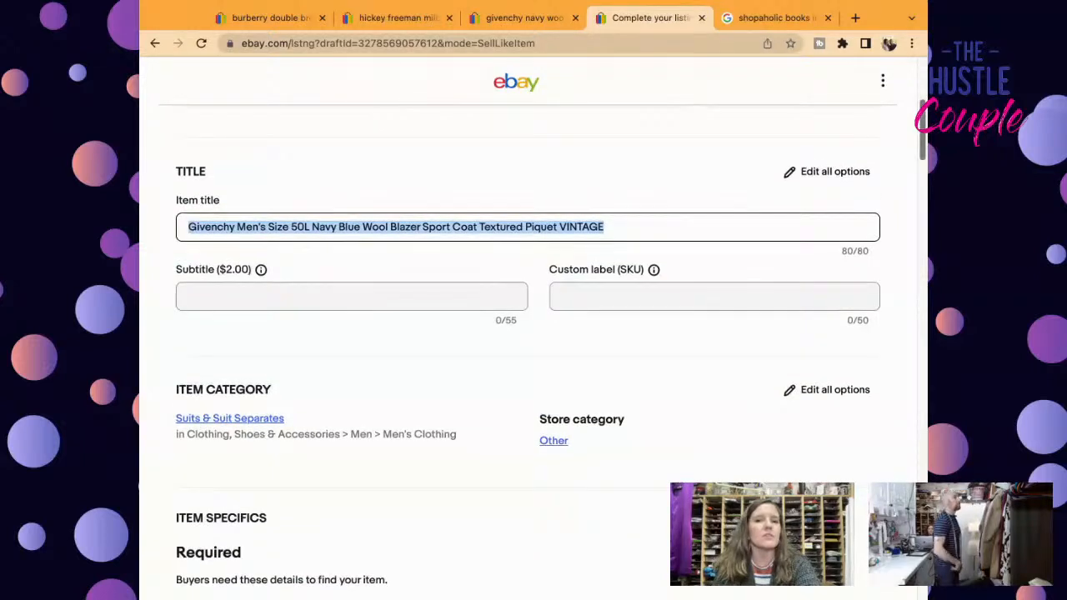
click(732, 294)
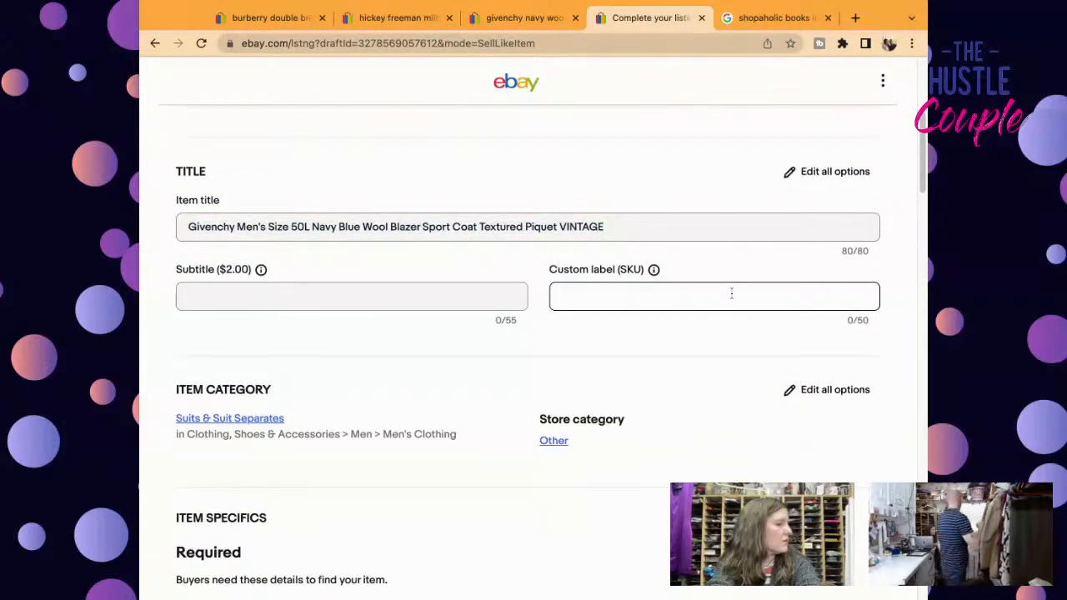
text(4533)
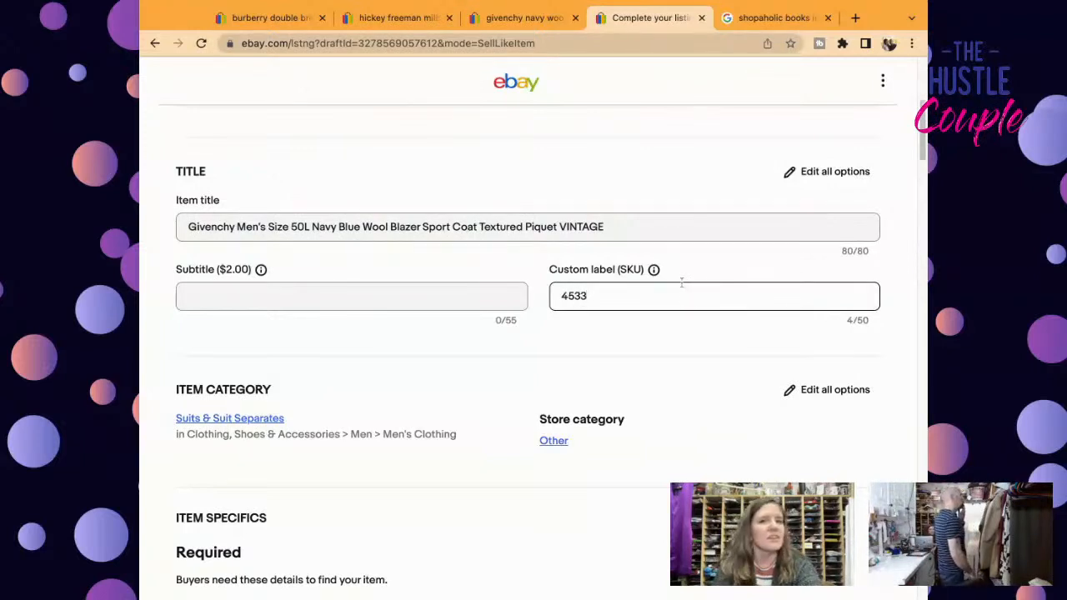
Step: Set the chest size in the additional item specifics to 52
scroll(917, 150, down, 5)
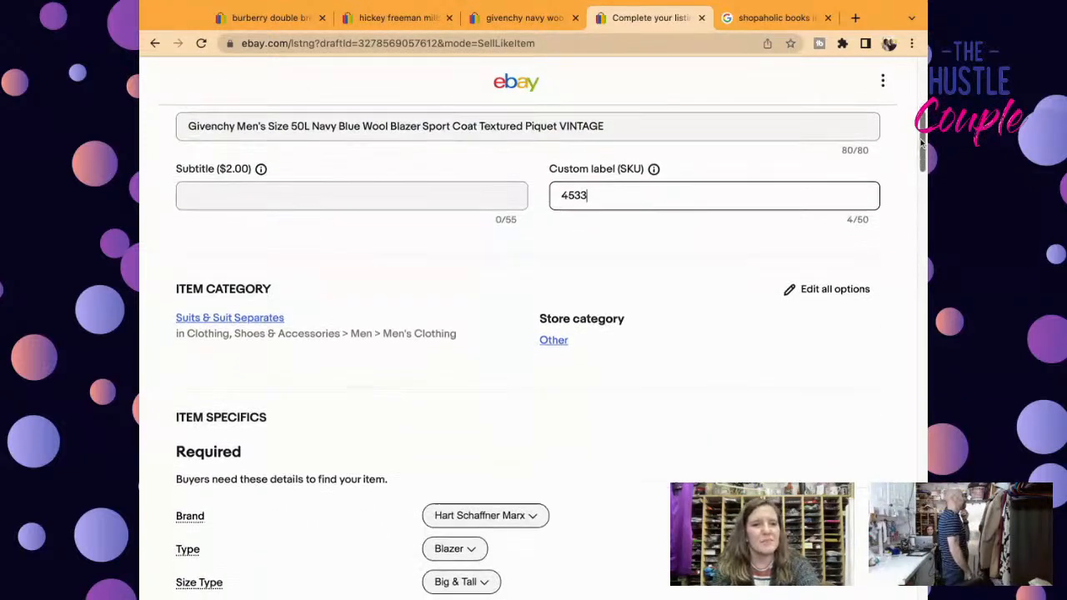
scroll(921, 144, down, 1)
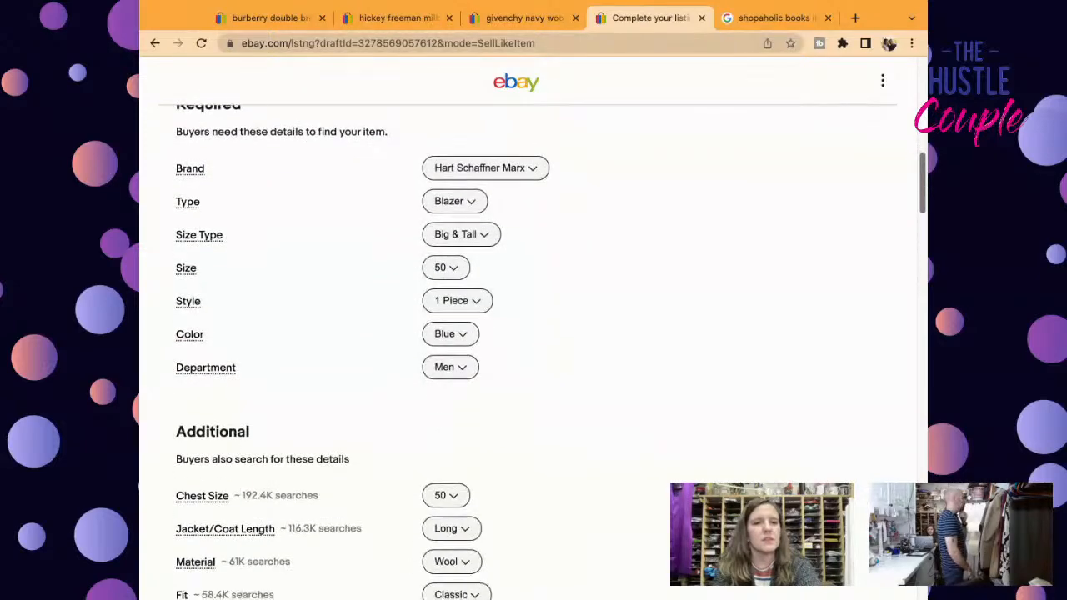
scroll(533, 333, down, 4)
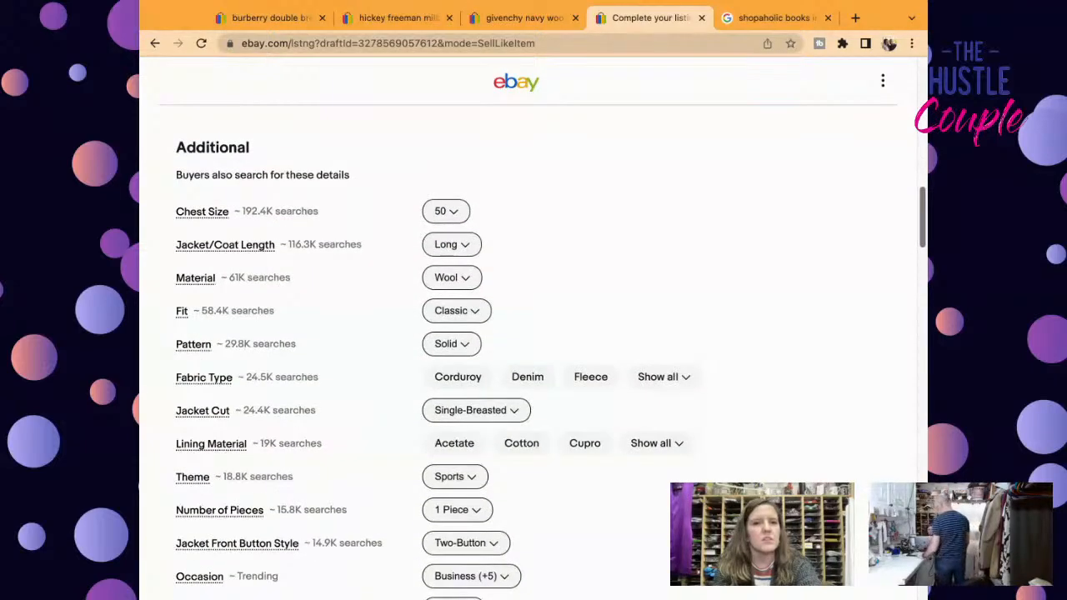
click(444, 212)
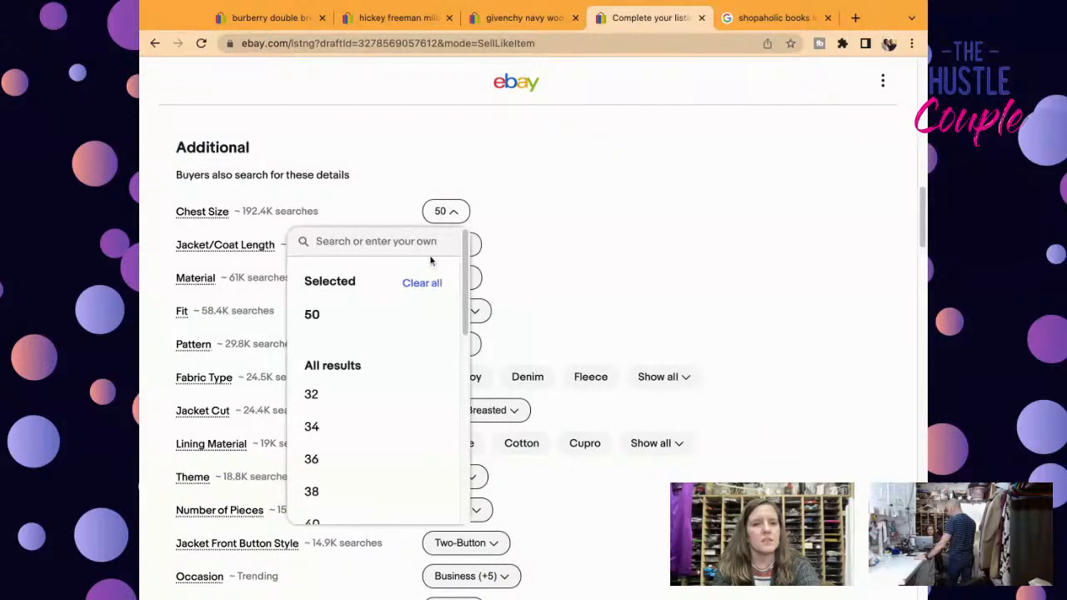
text(52)
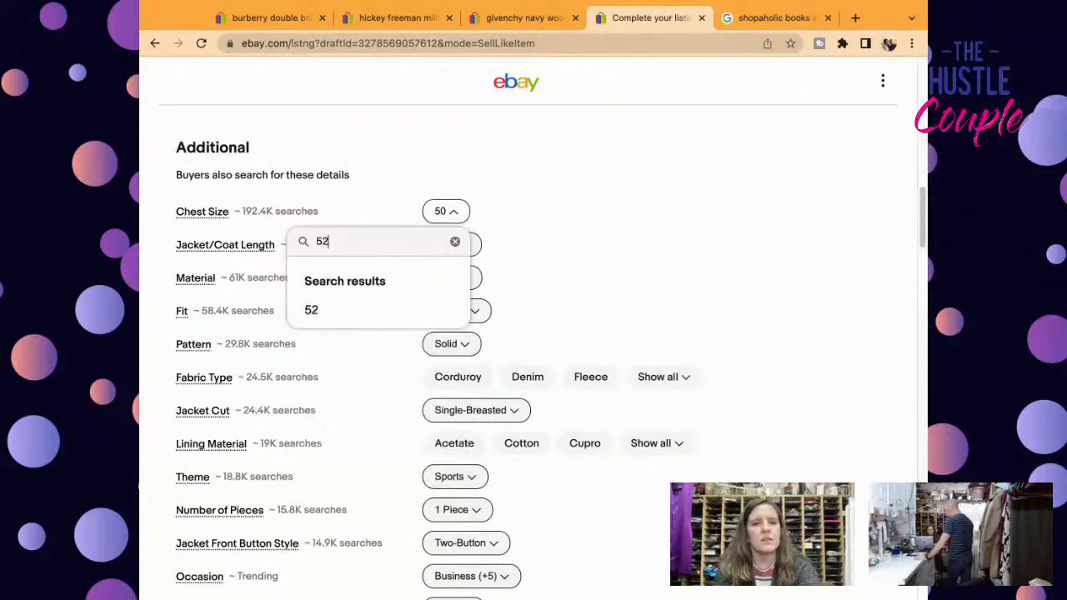
click(412, 310)
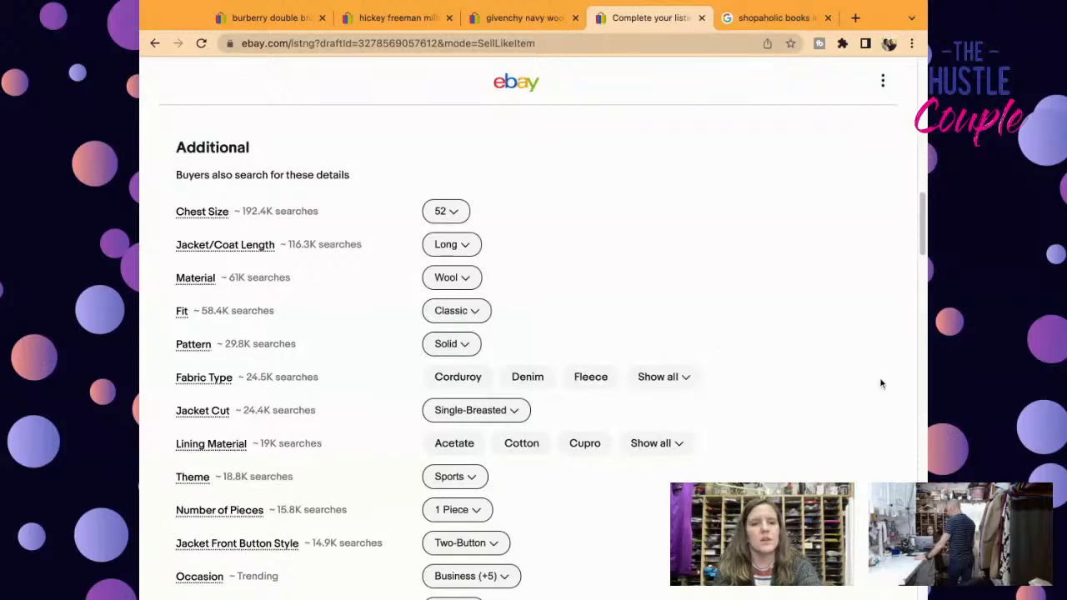
Step: Set the Vintage item specific to Yes
scroll(921, 225, down, 5)
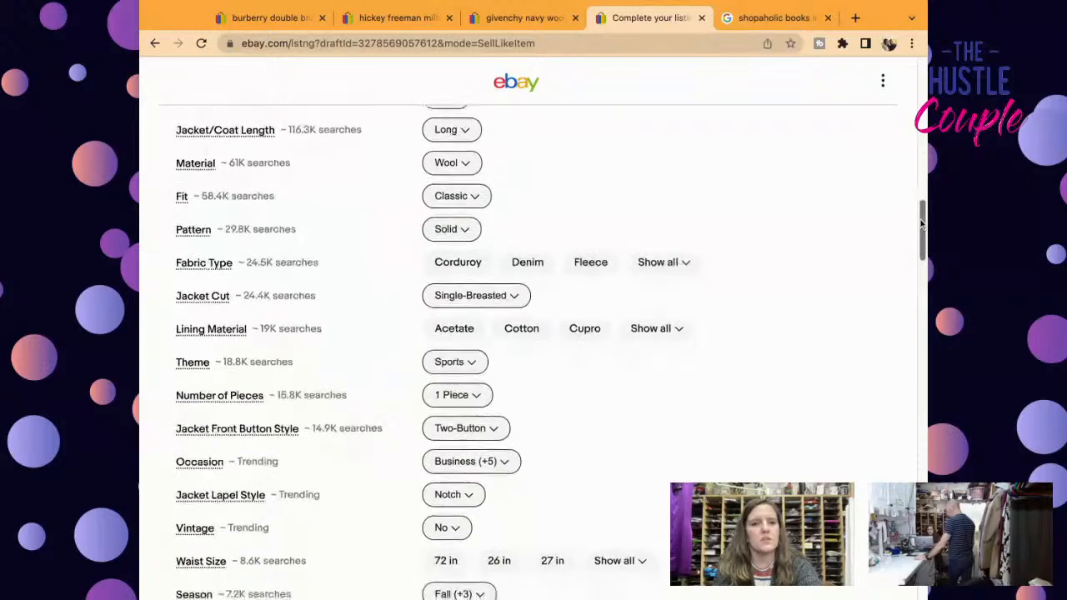
scroll(921, 225, down, 3)
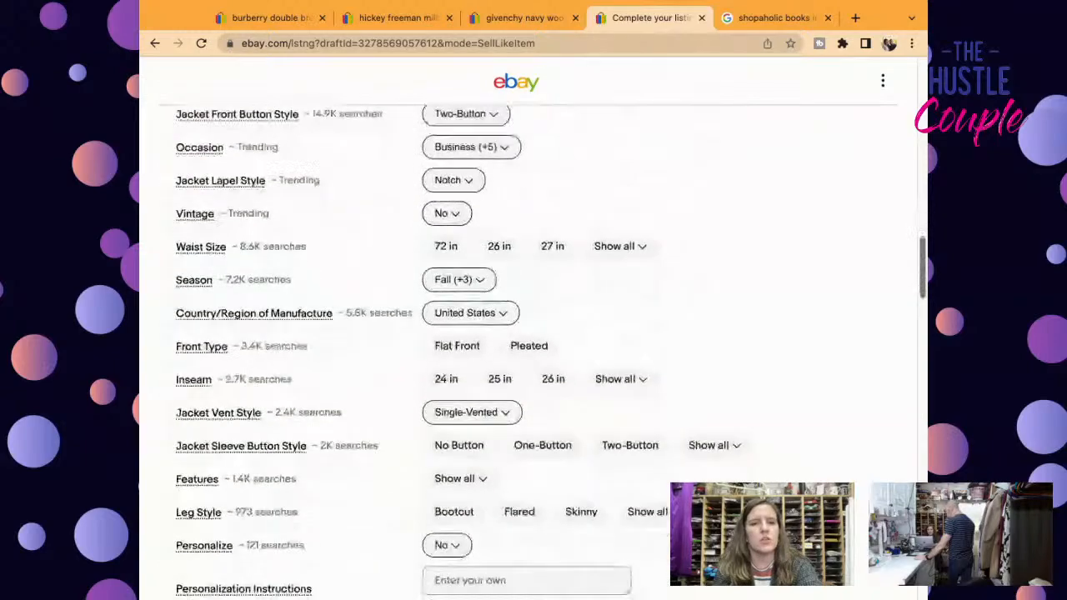
click(447, 195)
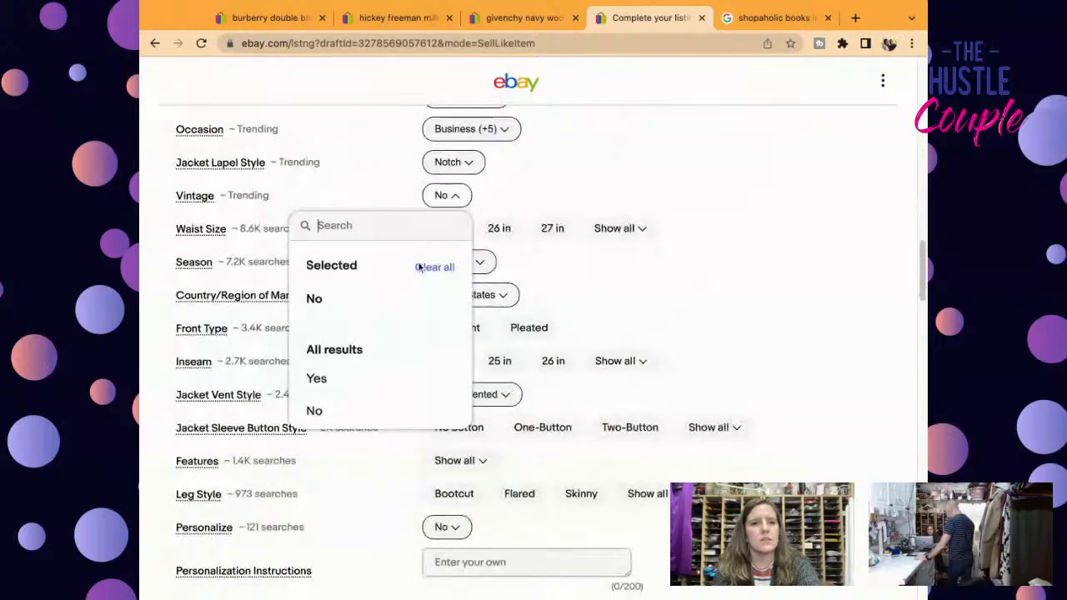
click(369, 379)
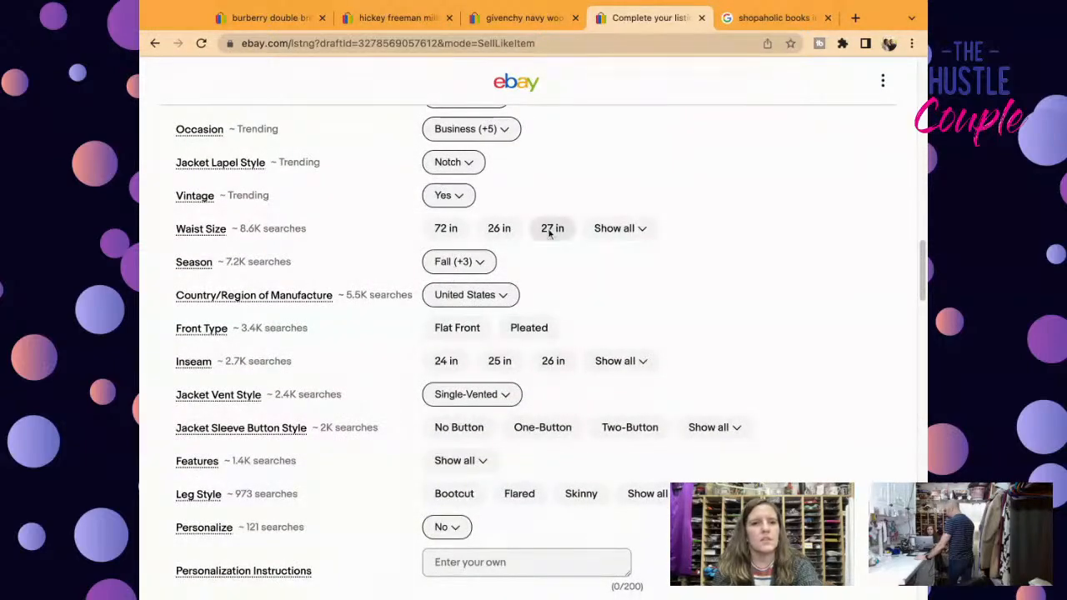
Step: Set the Waist Size item specific to 50 in
click(593, 235)
click(588, 265)
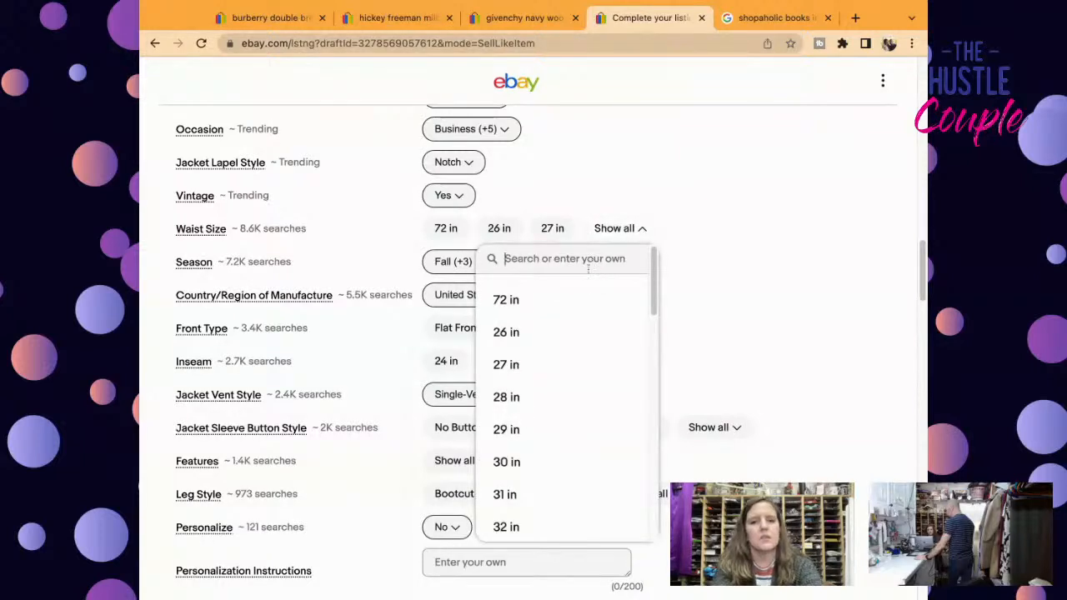
text(50)
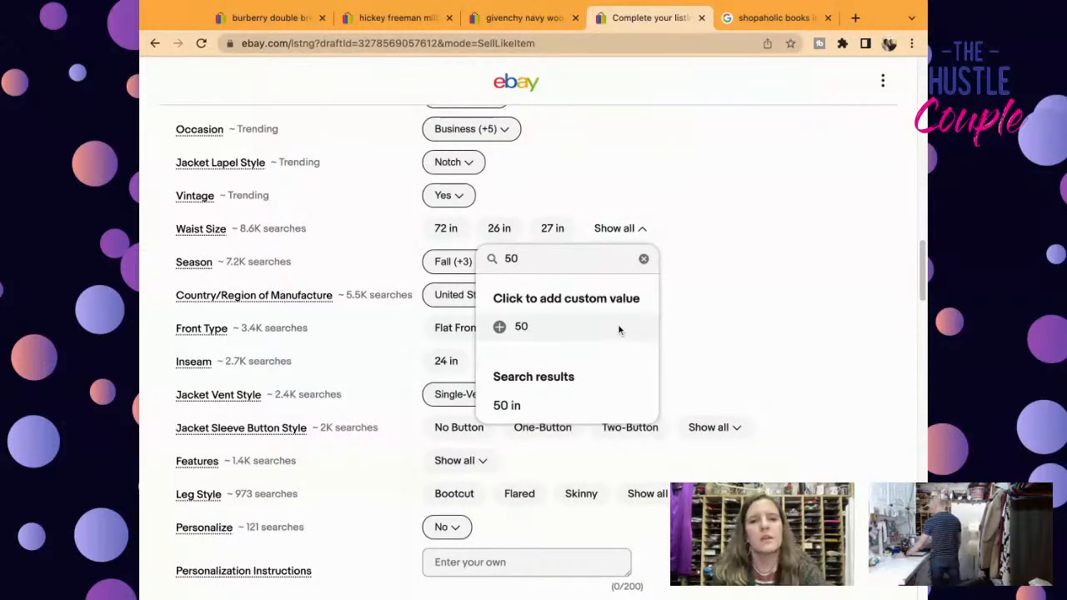
click(561, 417)
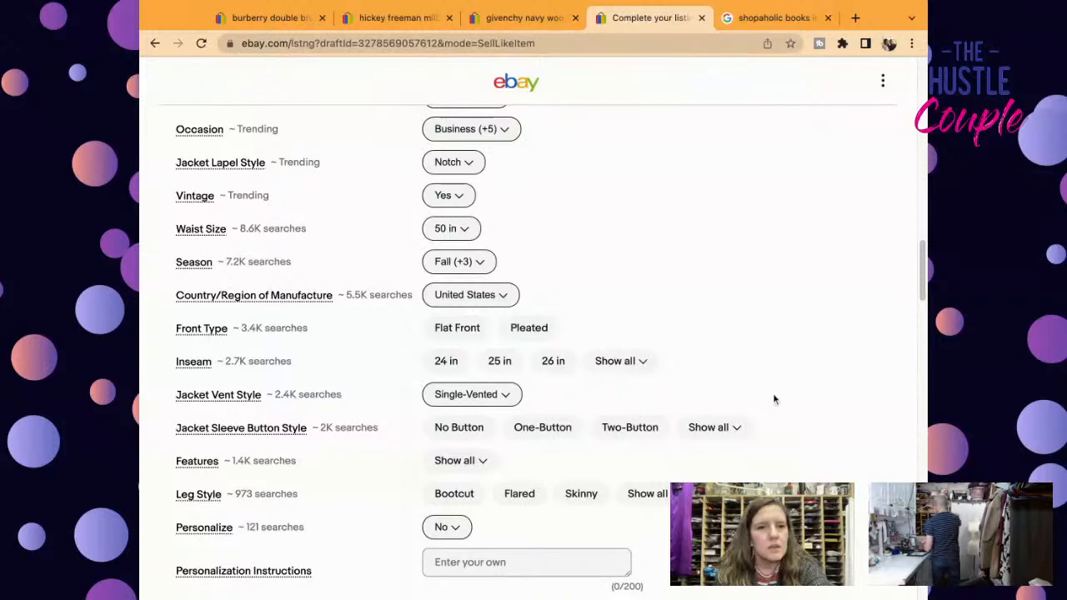
Step: Change the Jacket Vent Style item specific to Ventless
scroll(922, 290, down, 1)
scroll(921, 290, down, 1)
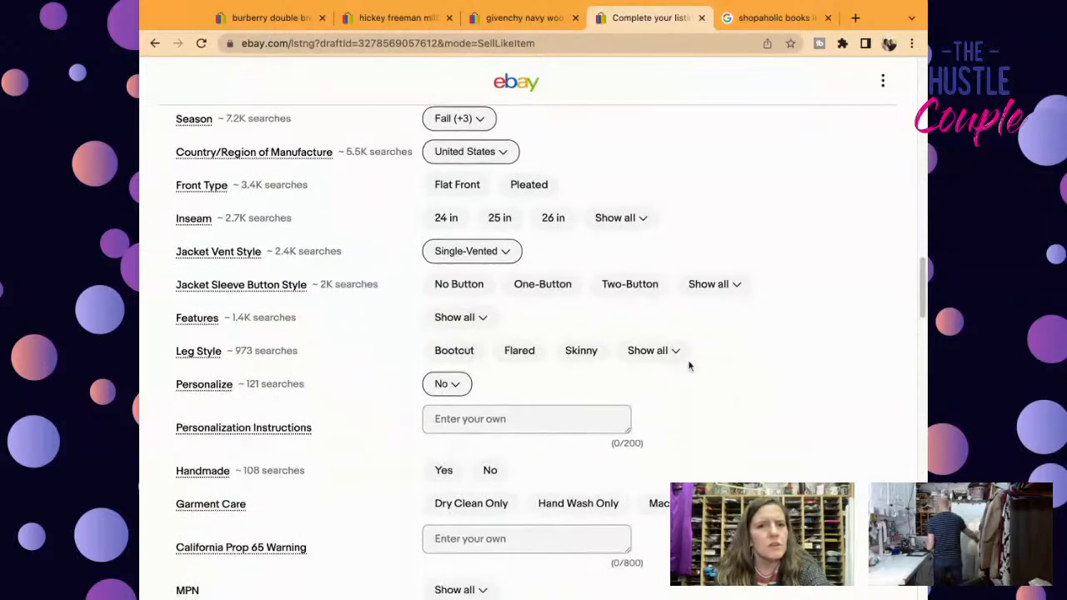
click(496, 253)
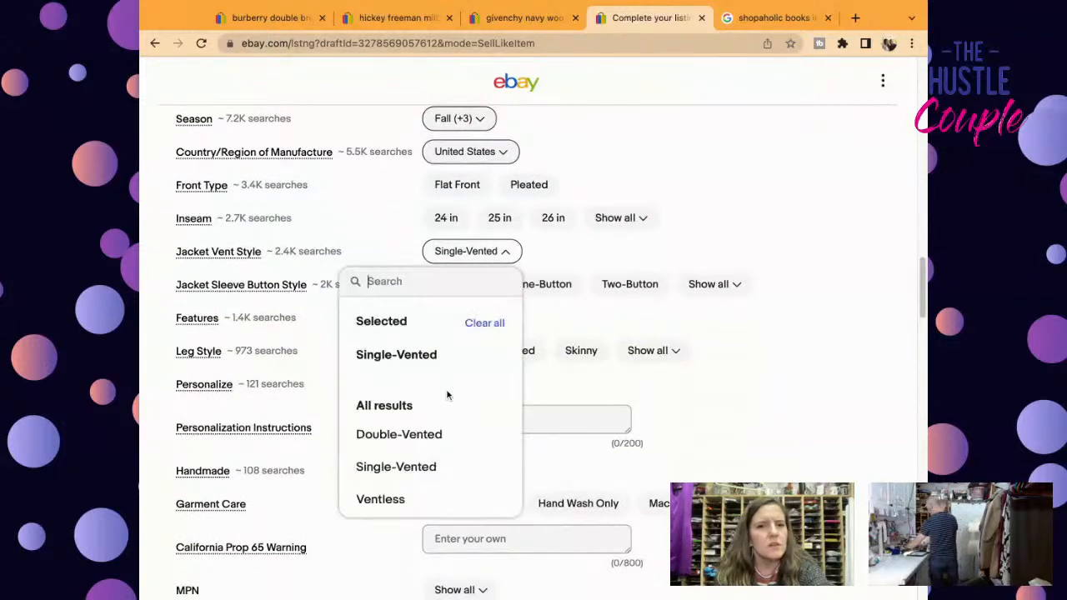
click(386, 499)
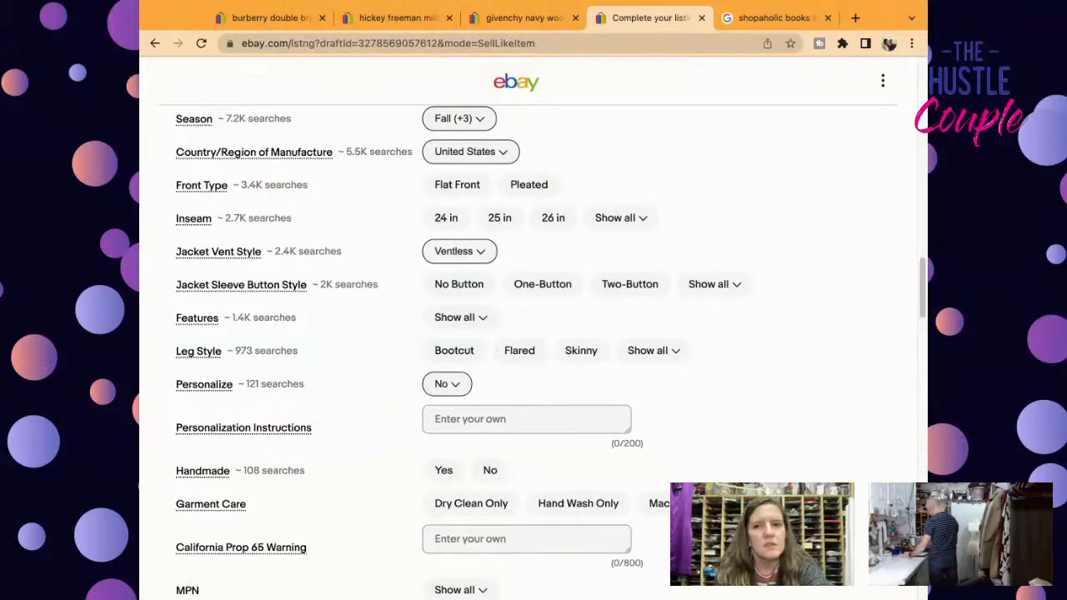
Step: Set the item condition to Pre-owned and begin the condition description with "Excellent Pre-Owned Condition."
scroll(924, 280, down, 7)
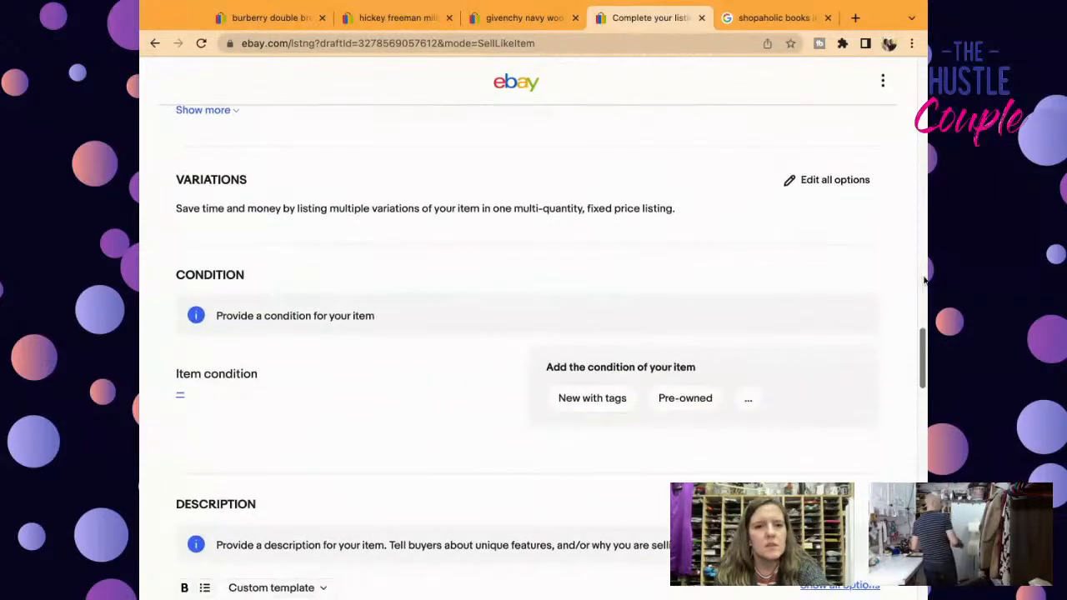
scroll(923, 280, down, 1)
click(686, 336)
click(551, 331)
text(e)
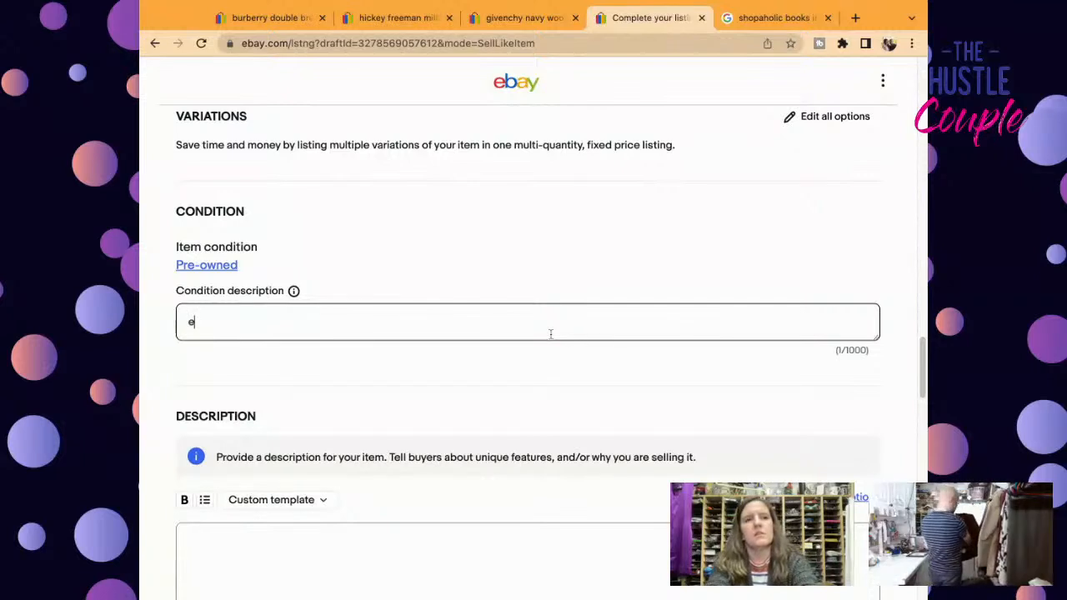
text(xcellent Pre-Owned Condition)
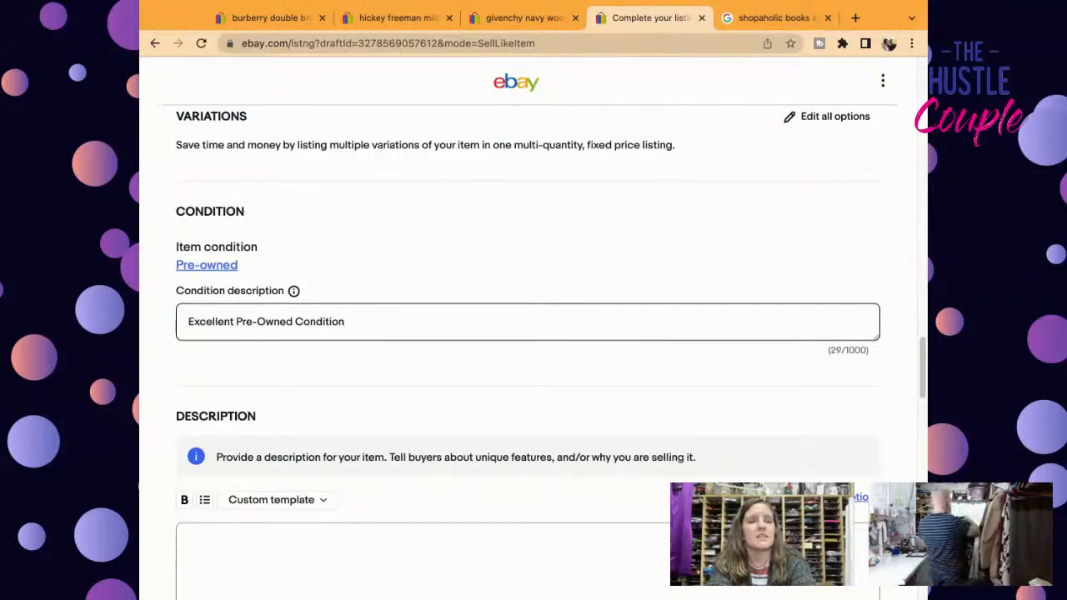
text(. )
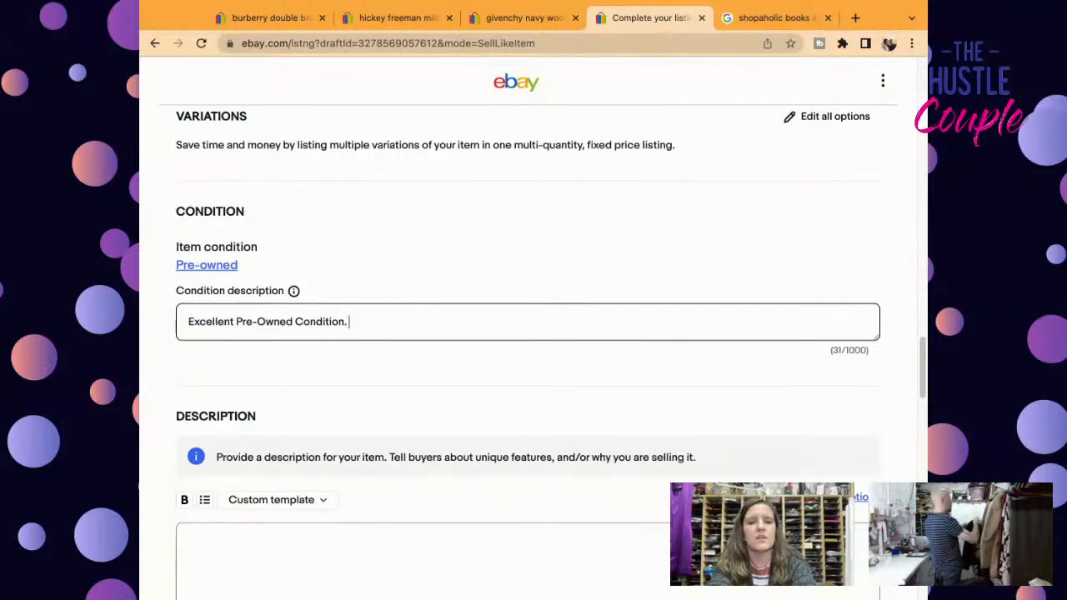
Step: Append "Excellent Pre-Owned Condition. No Rips, Stains, or Tears" to the condition description
text(#$)
key(BackSpace)
key(BackSpace)
key(BackSpace)
text(Excellent Pre-Owned Condition)
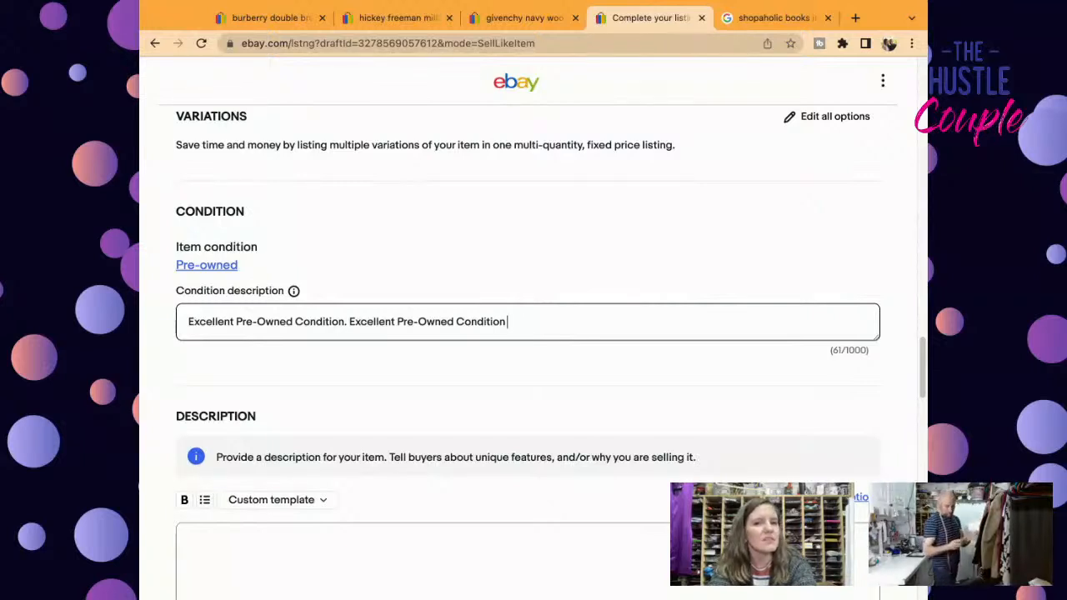
key(BackSpace)
text(. No Rips, Stains, or Tears)
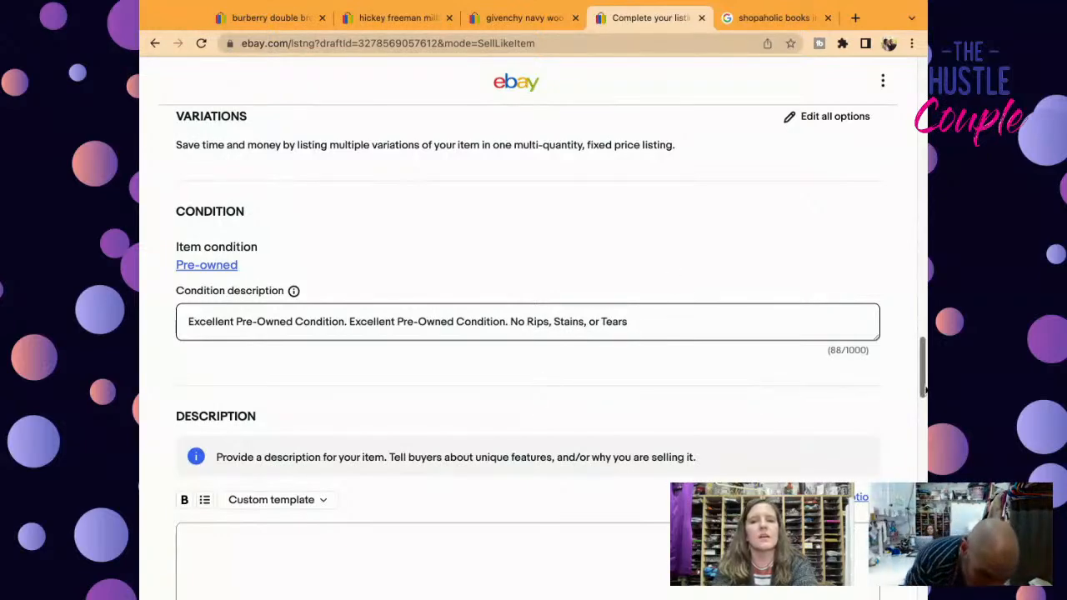
Step: Copy the full item title and paste it as the first line of the item description
scroll(926, 390, up, 10)
scroll(925, 389, up, 15)
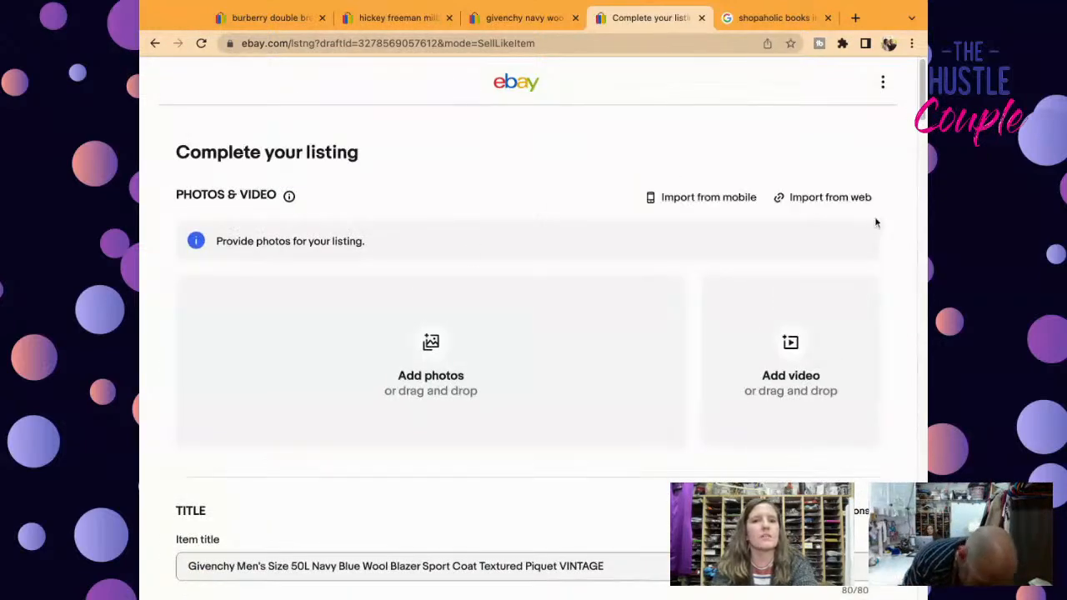
scroll(639, 226, down, 4)
triple_click(631, 248)
key(ctrl+c)
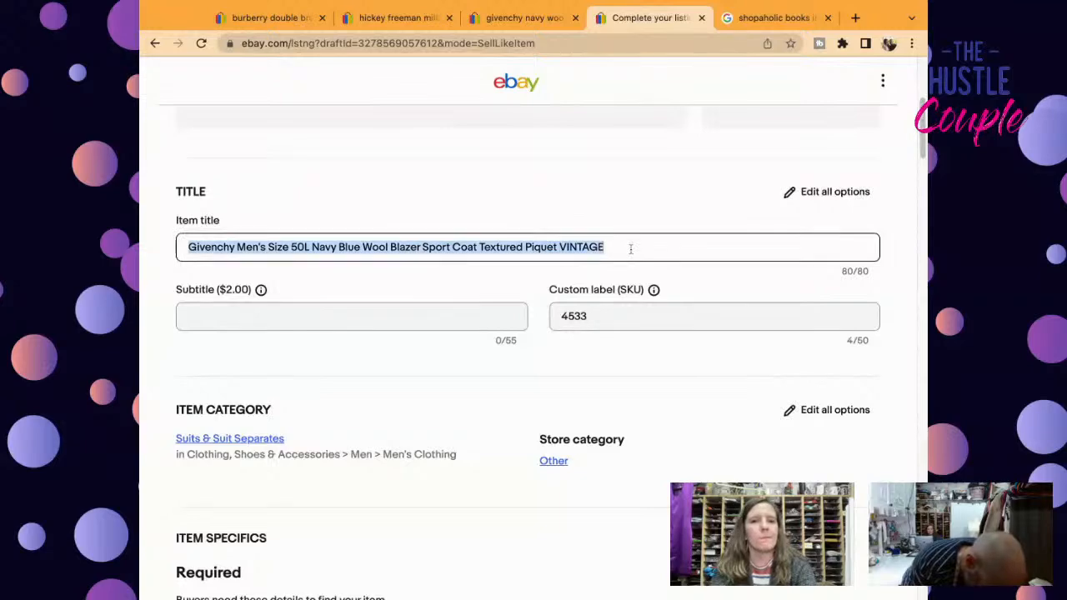
scroll(922, 123, down, 20)
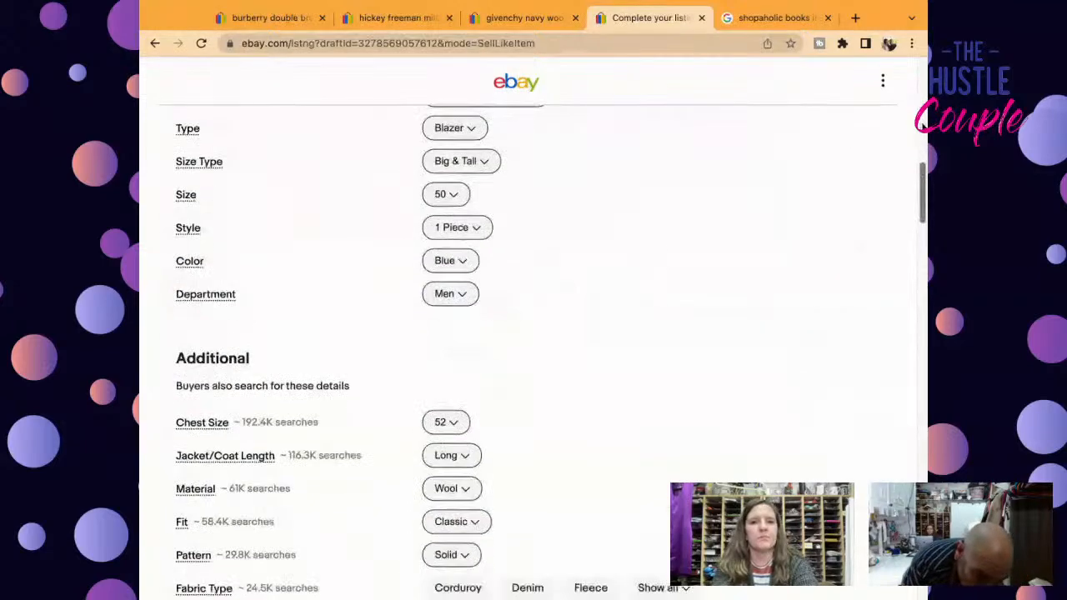
scroll(882, 381, down, 1)
click(762, 440)
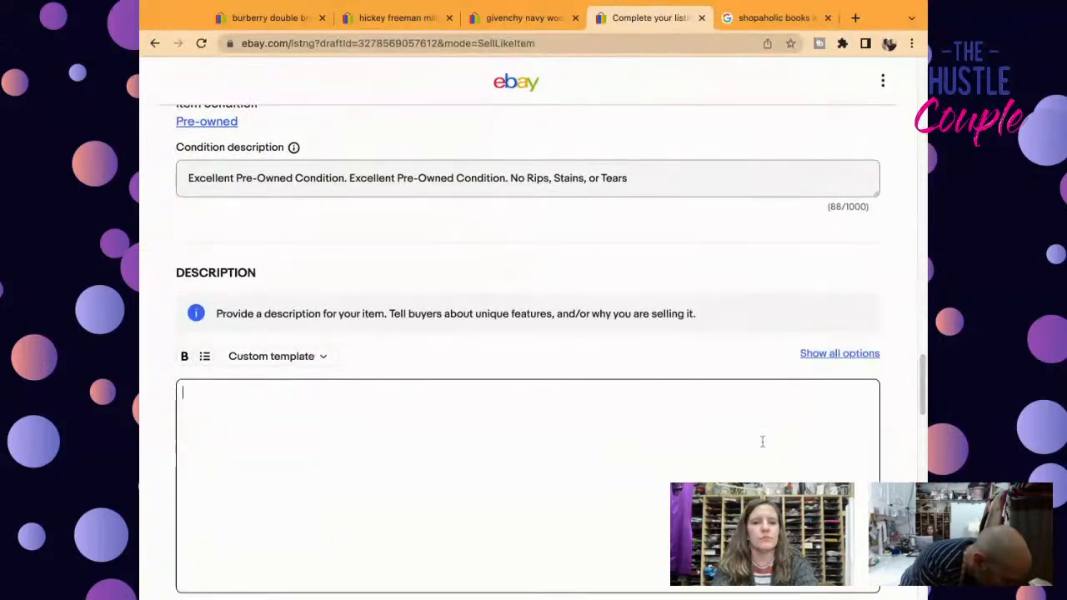
key(ctrl+v)
Step: Add description lines "Excellent Pre-Owned Condition", "No Rips, Stains, or Tears" and "Please See Detailed Measurements in the Photos."
key(Return)
text(et VINTAGE Excellent Pre-Owned Condition)
key(Return)
text(No Rips, Stains, or Tears)
key(Return)
text(Please See Detailed Measurements in the Photos.)
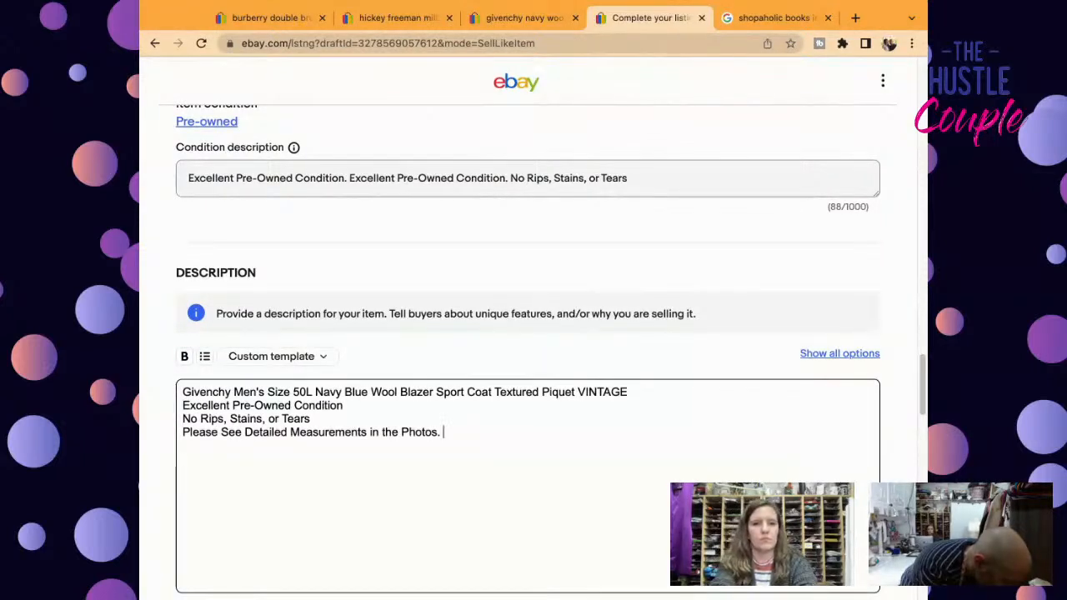
Step: Set the Buy It Now price of the coat to $59.95
scroll(919, 367, down, 3)
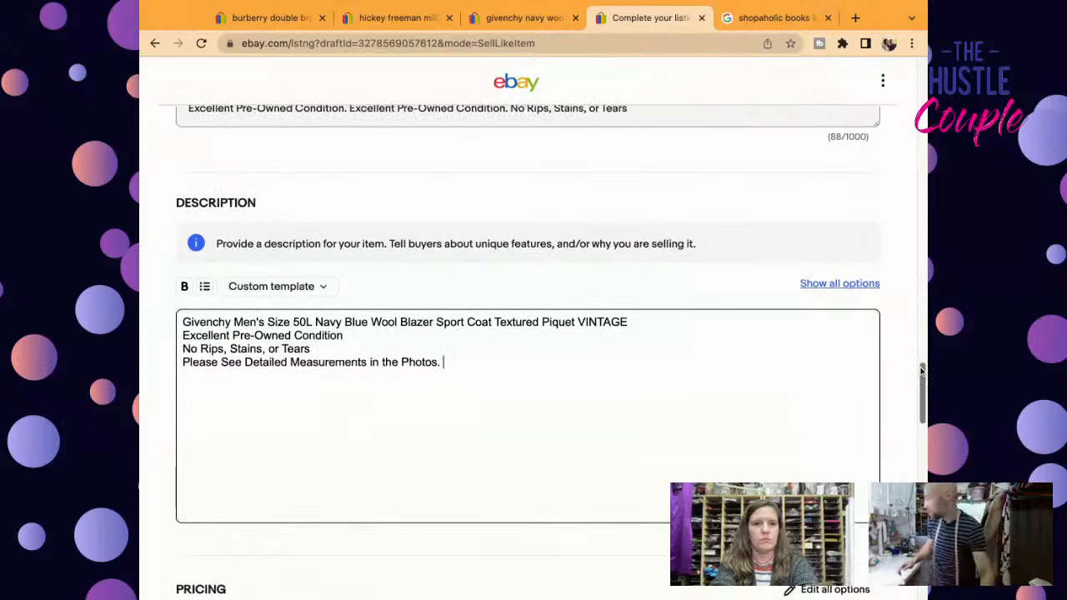
scroll(921, 370, down, 3)
click(261, 397)
text(59.95)
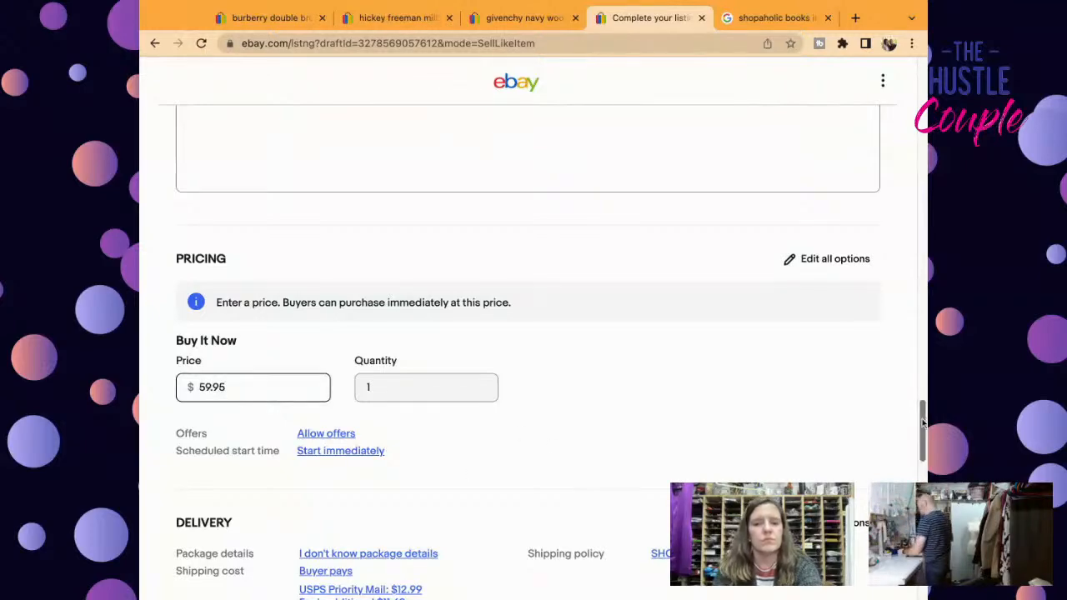
Step: Change the Brand in the required item specifics to Givenchy
scroll(921, 425, up, 20)
scroll(920, 426, up, 4)
scroll(920, 429, down, 7)
click(537, 148)
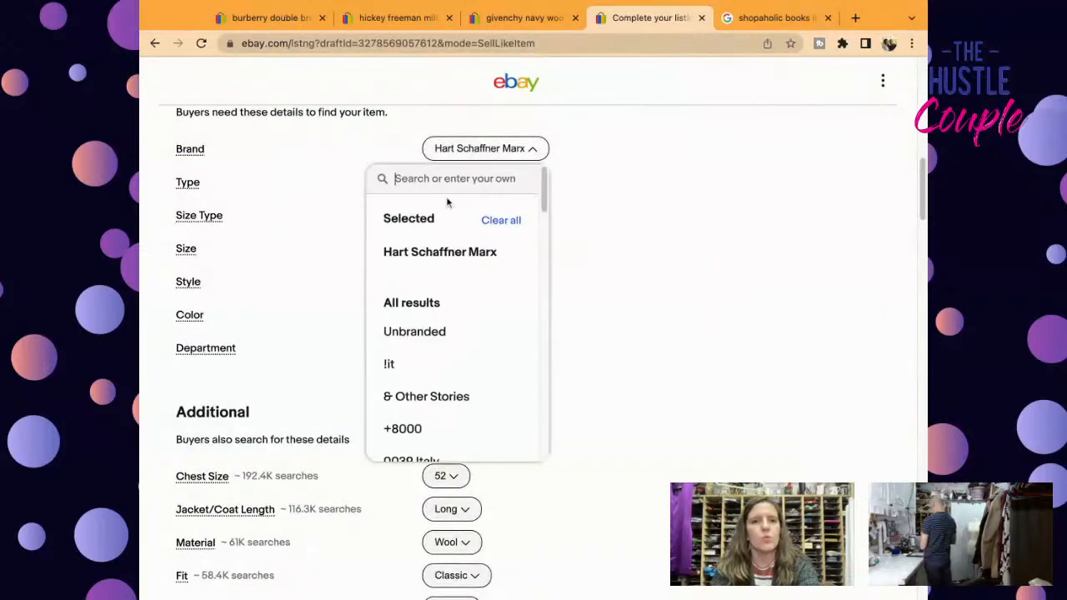
text(giv)
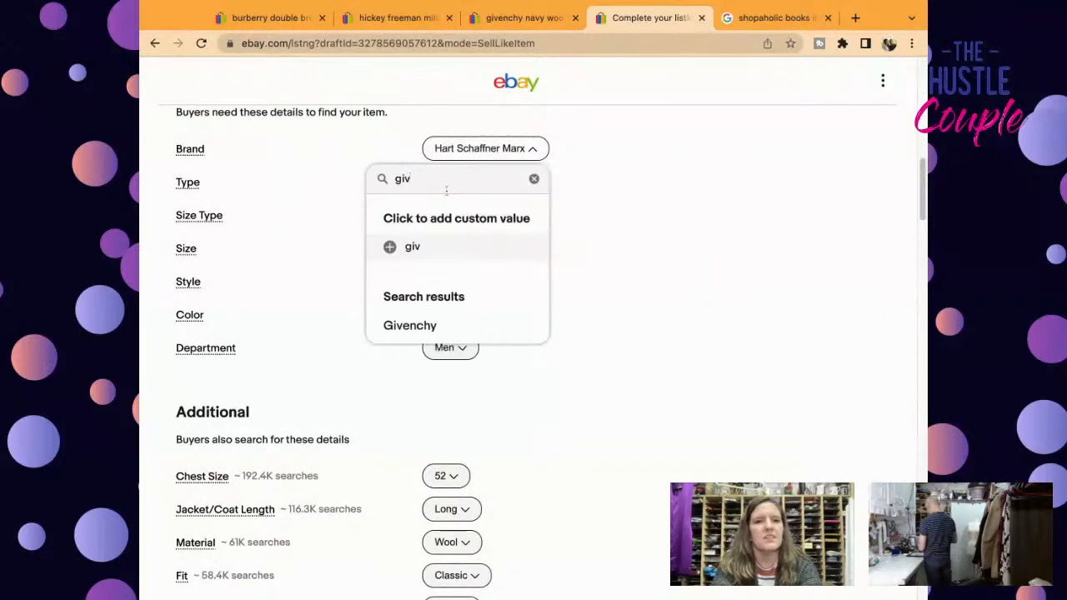
click(434, 326)
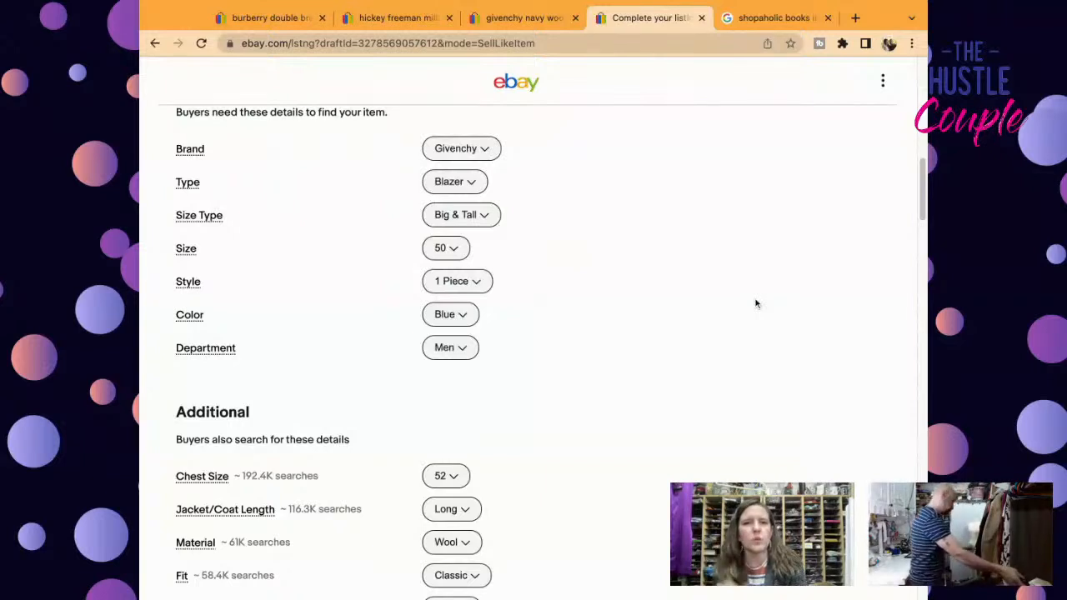
Step: Add the coat's photos to the listing and make the full front view with the red tie the main photo
scroll(922, 209, up, 10)
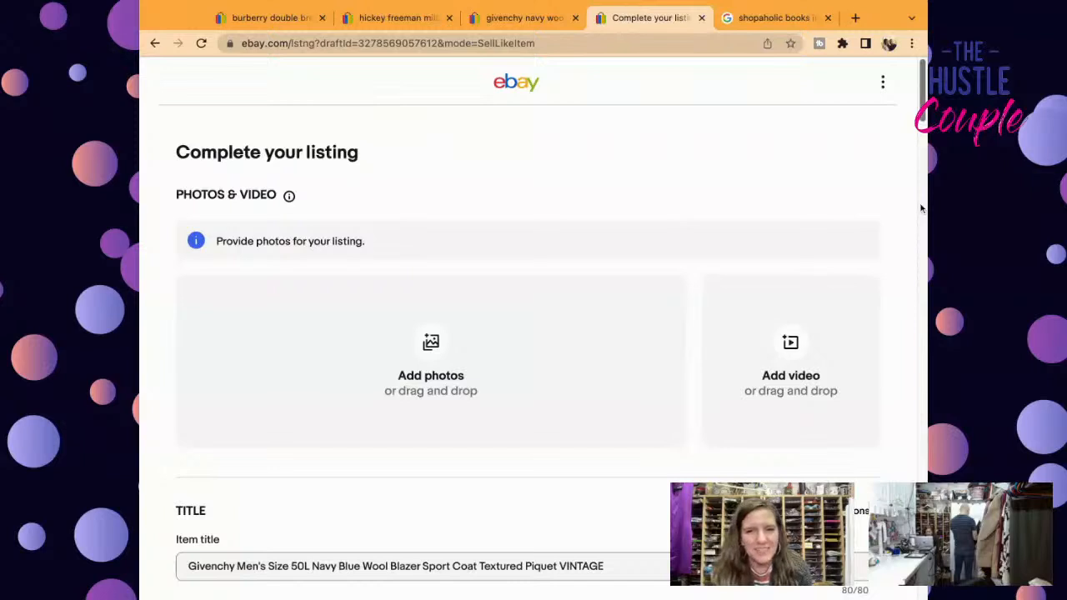
drag(922, 208, 589, 275)
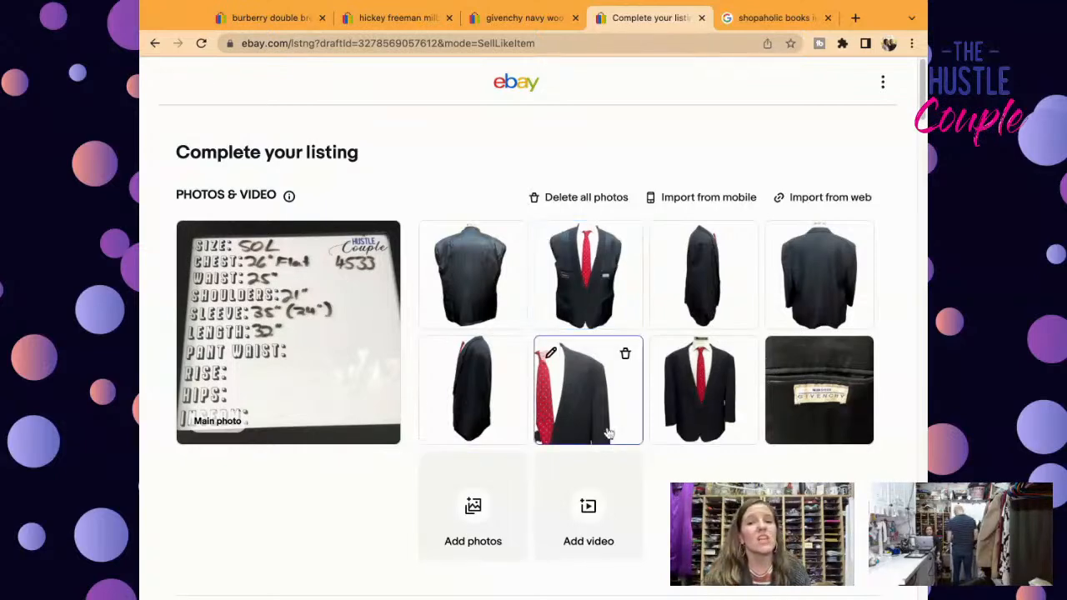
drag(685, 406, 351, 369)
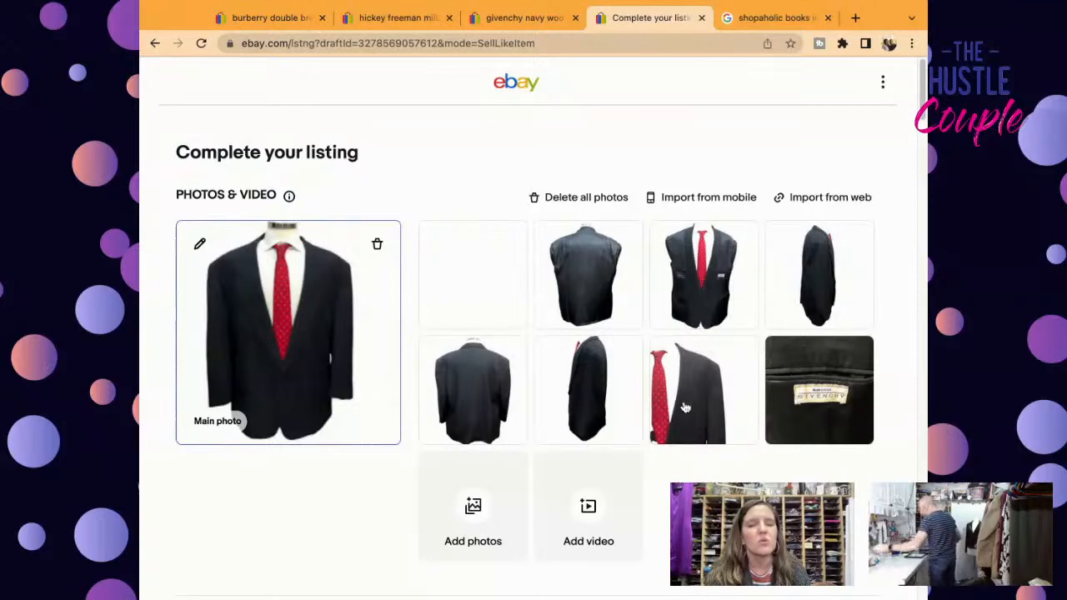
Step: Reorder the photos: close-up as main photo, then front, back, both sides, inside-out back and front, label, and measurement board last
drag(703, 391, 287, 334)
drag(584, 267, 709, 366)
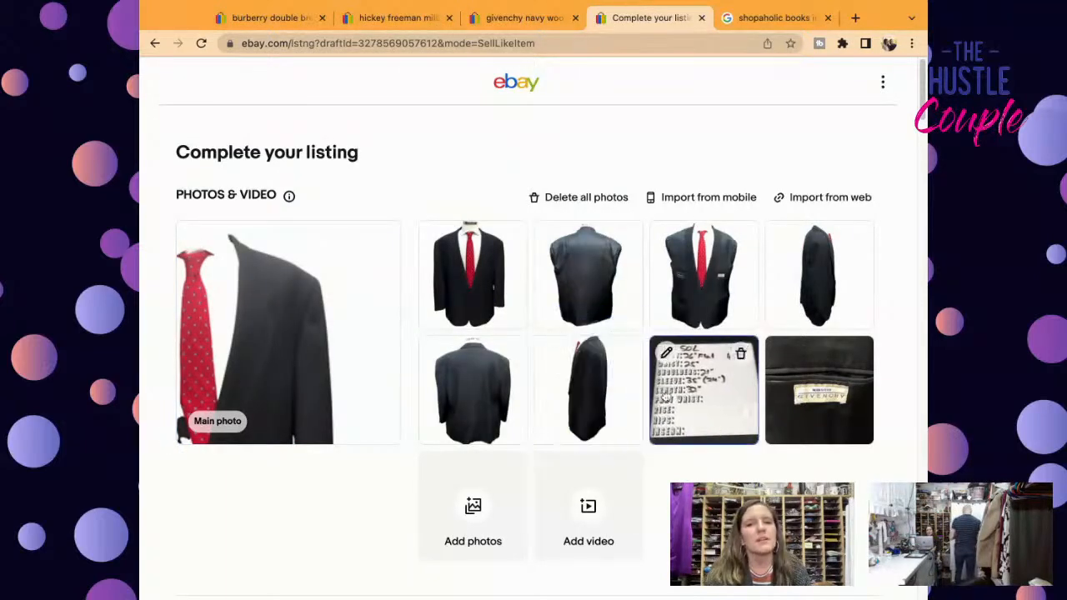
drag(472, 390, 679, 311)
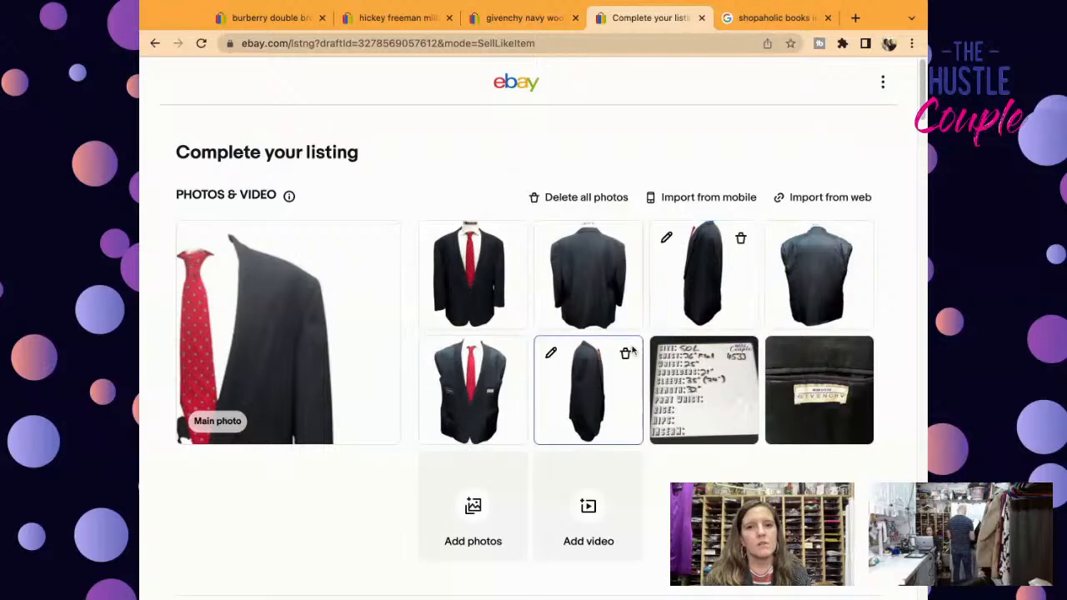
drag(579, 412, 810, 303)
drag(671, 444, 804, 434)
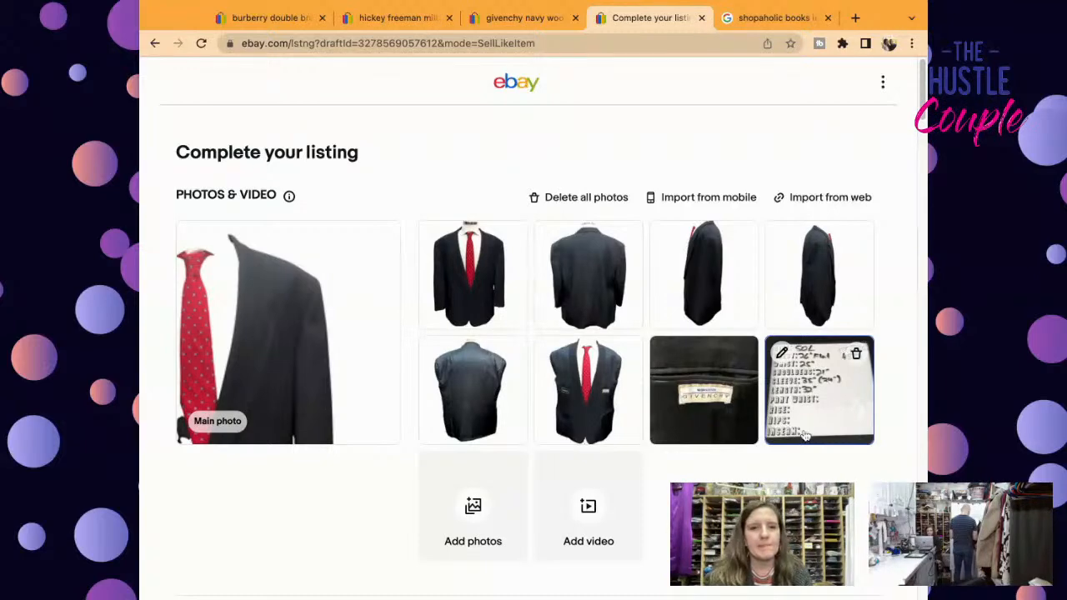
Step: Review the listing's item specifics, condition, description, pricing and preferences before publishing
scroll(805, 436, down, 20)
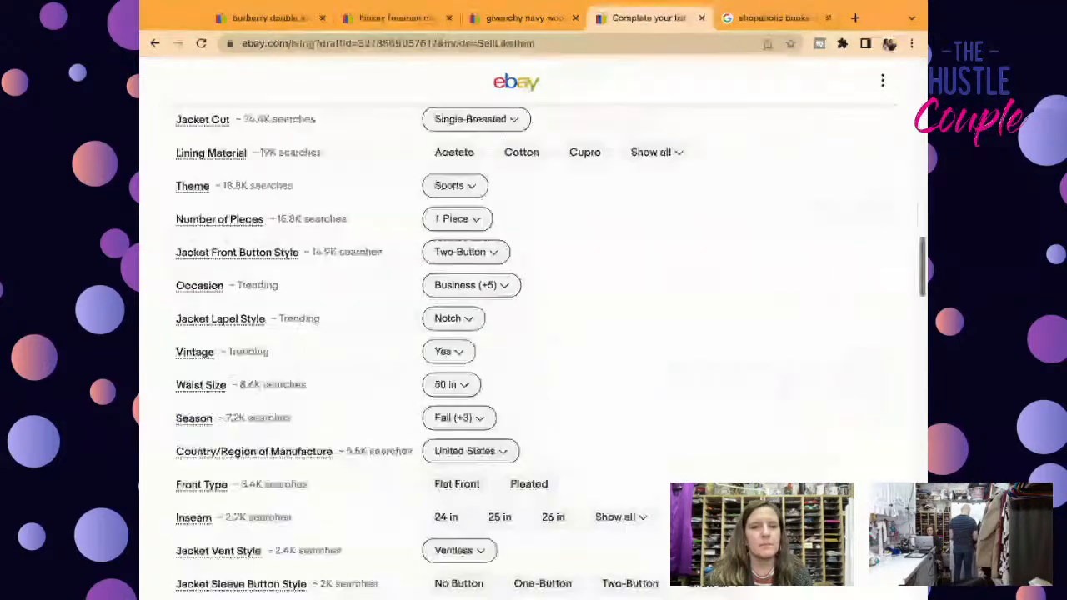
scroll(534, 350, down, 15)
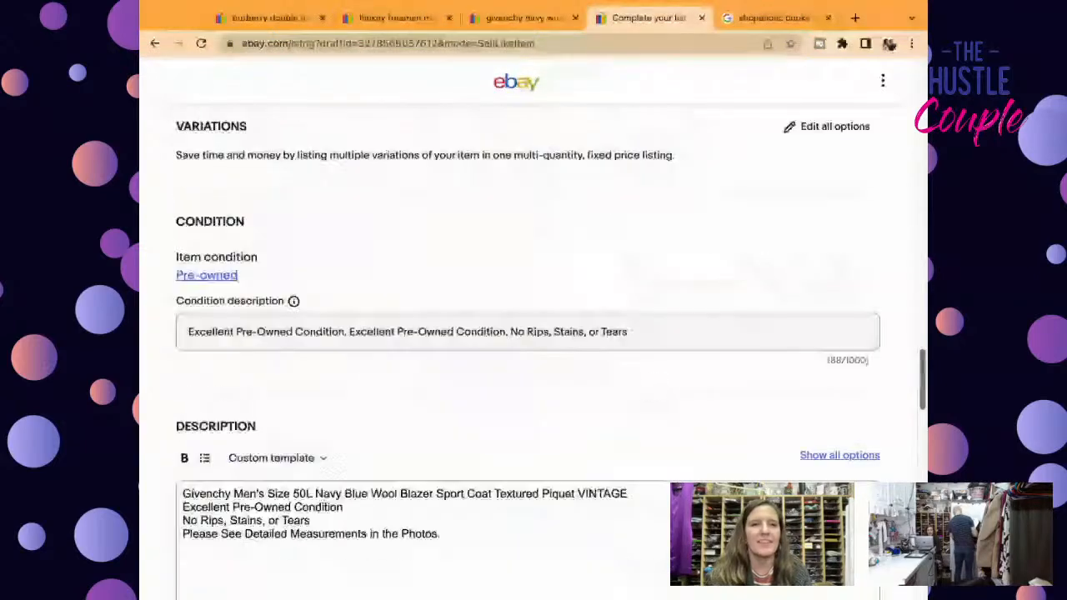
scroll(514, 305, down, 10)
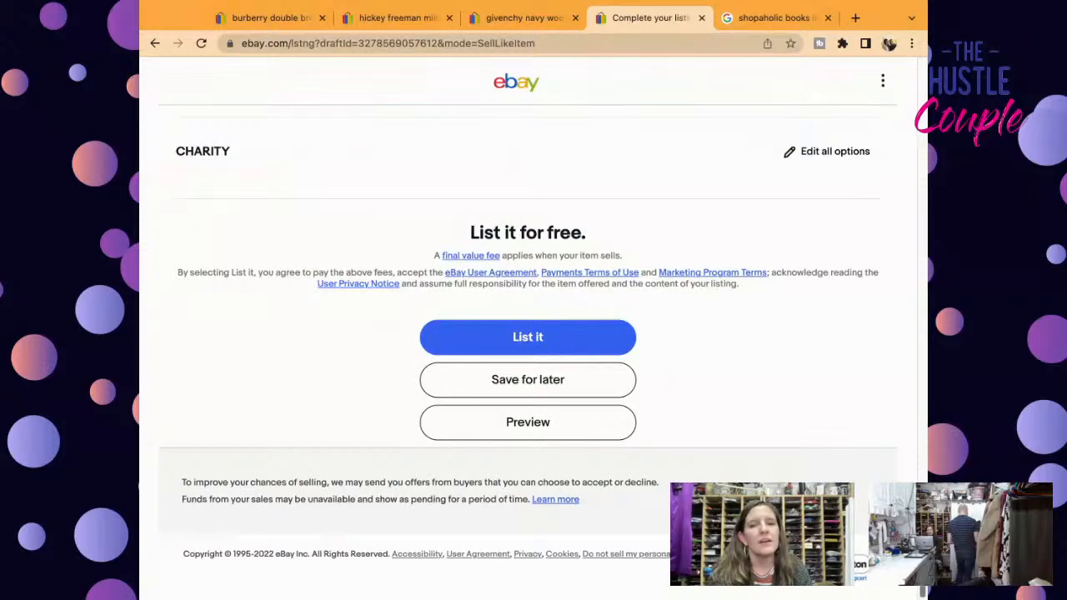
scroll(528, 334, up, 10)
scroll(528, 334, up, 8)
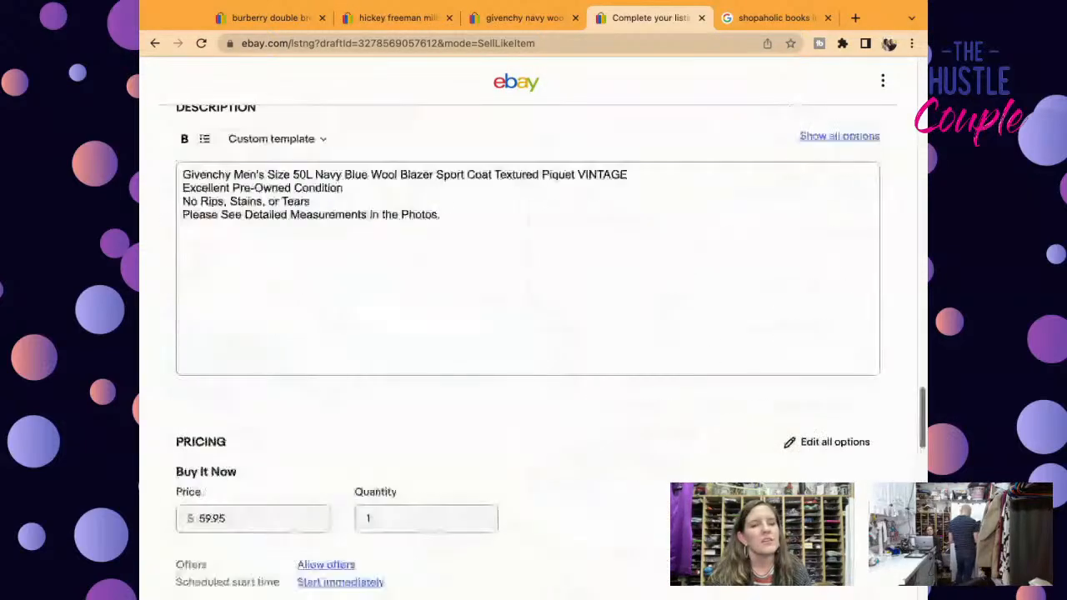
scroll(528, 333, down, 5)
scroll(527, 334, up, 4)
scroll(528, 334, down, 5)
scroll(528, 334, down, 5)
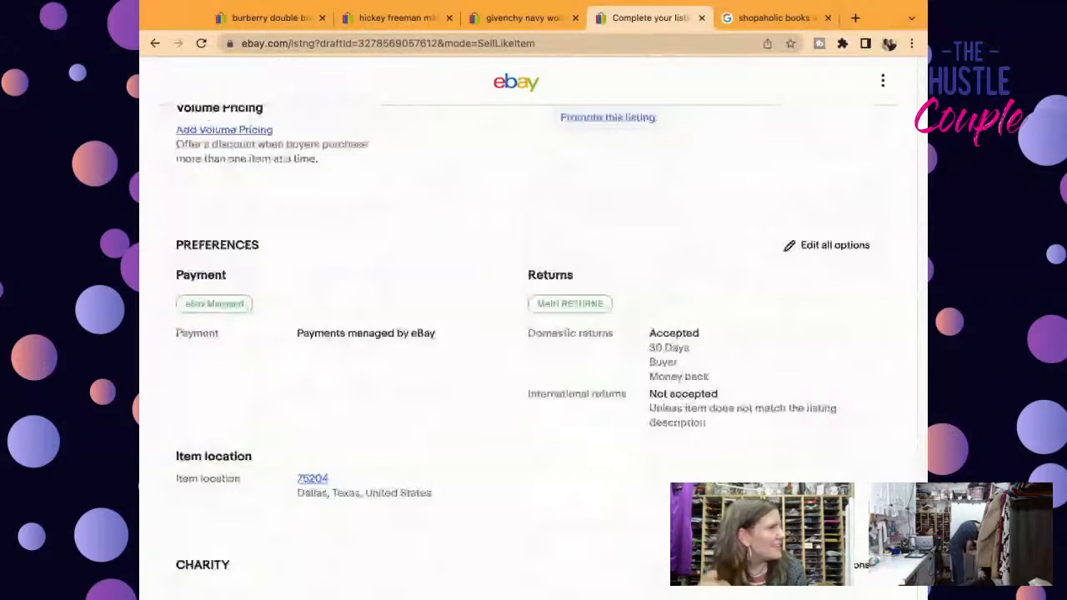
Step: Publish the Givenchy sport coat listing and close the confirmation
scroll(603, 405, down, 10)
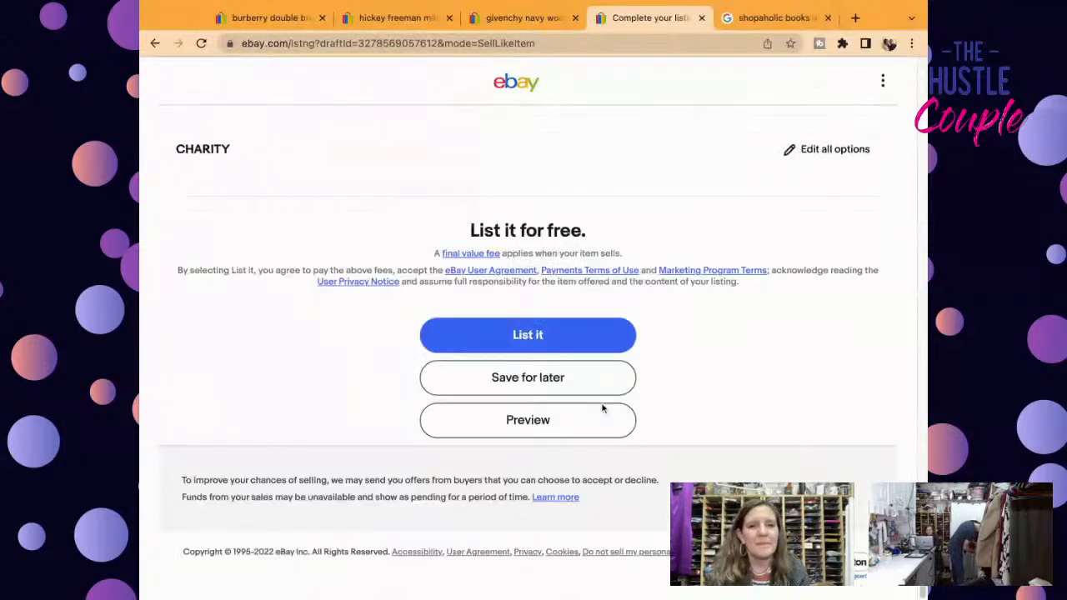
click(562, 348)
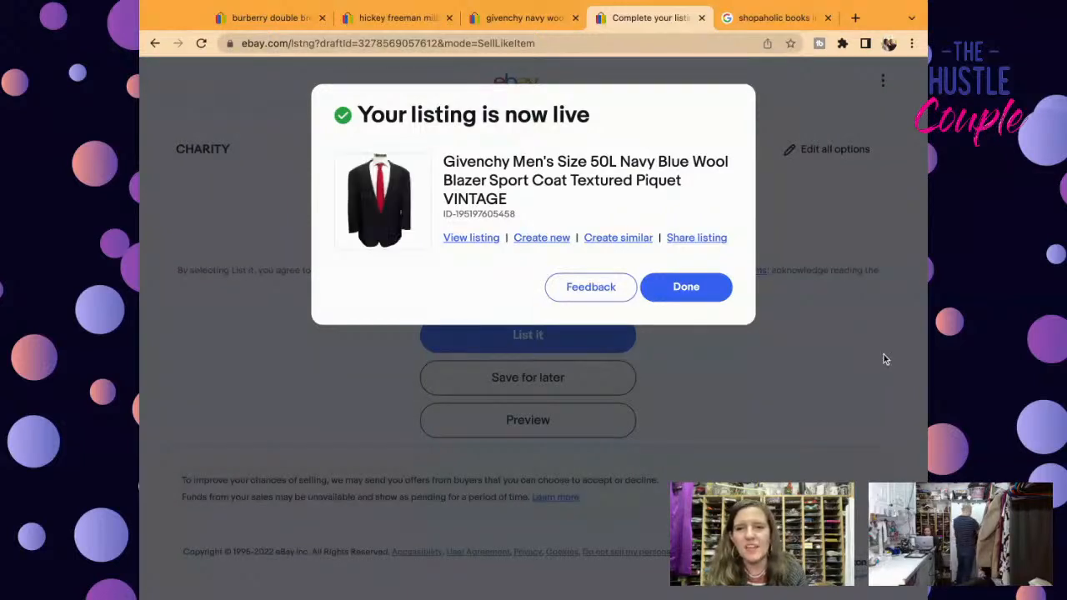
click(688, 288)
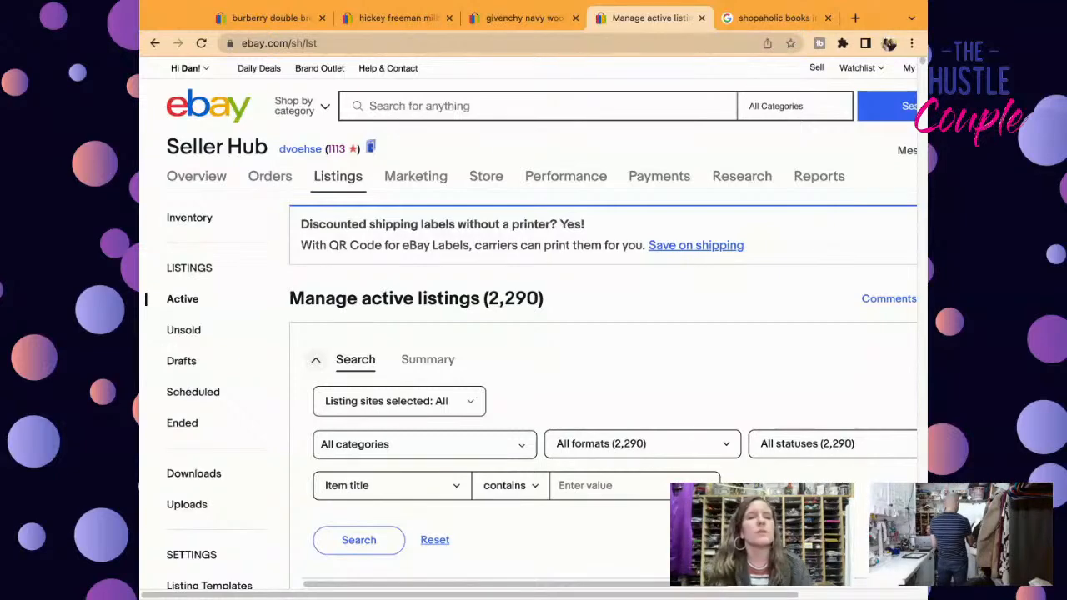
click(529, 101)
text(e)
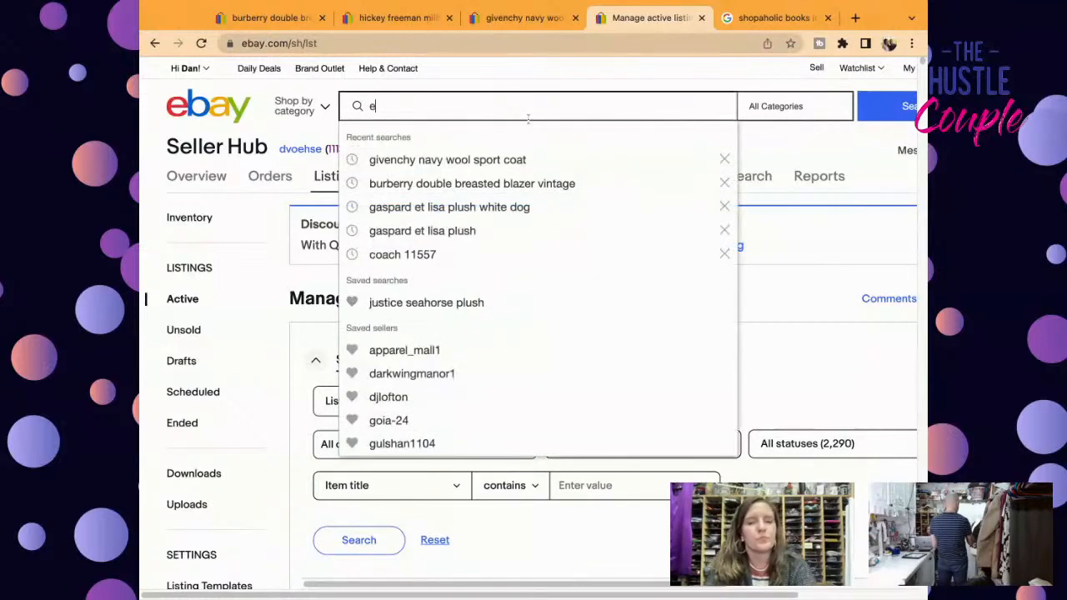
text(d hardy)
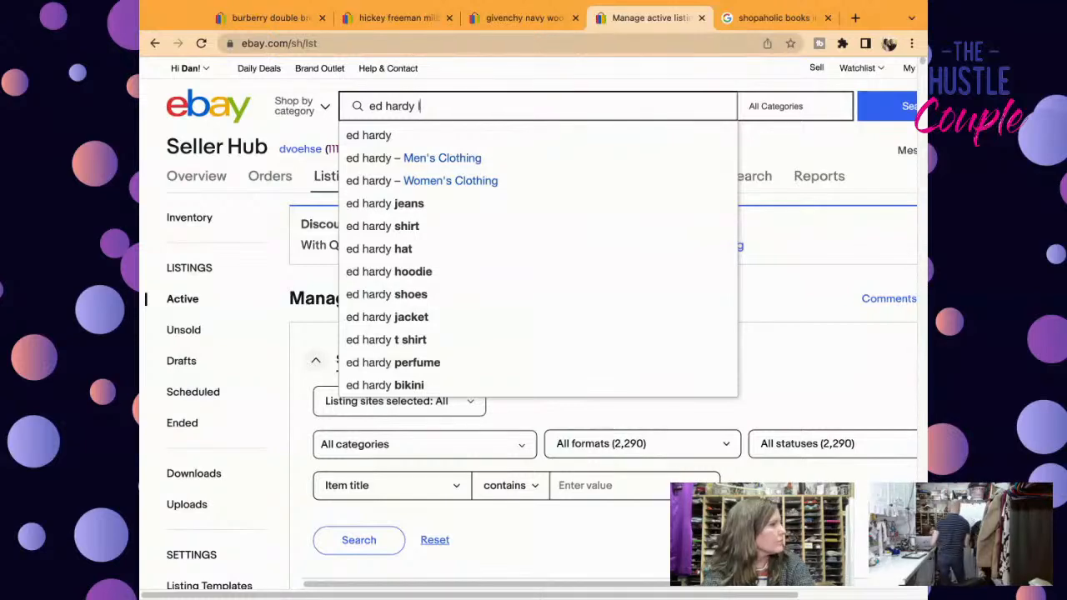
text(l)
key(BackSpace)
key(BackSpace)
key(BackSpace)
key(BackSpace)
key(BackSpace)
key(BackSpace)
key(BackSpace)
key(BackSpace)
key(BackSpace)
key(BackSpace)
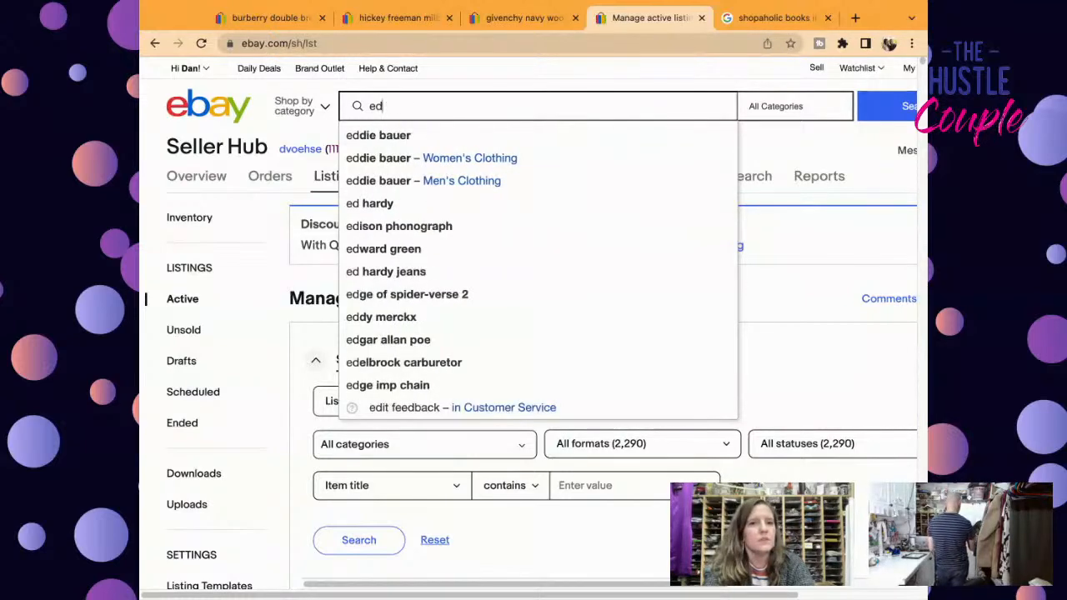
Step: Find the Ed Hardy Christian Audigier women's blazer among the listing drafts and resume that draft
click(171, 362)
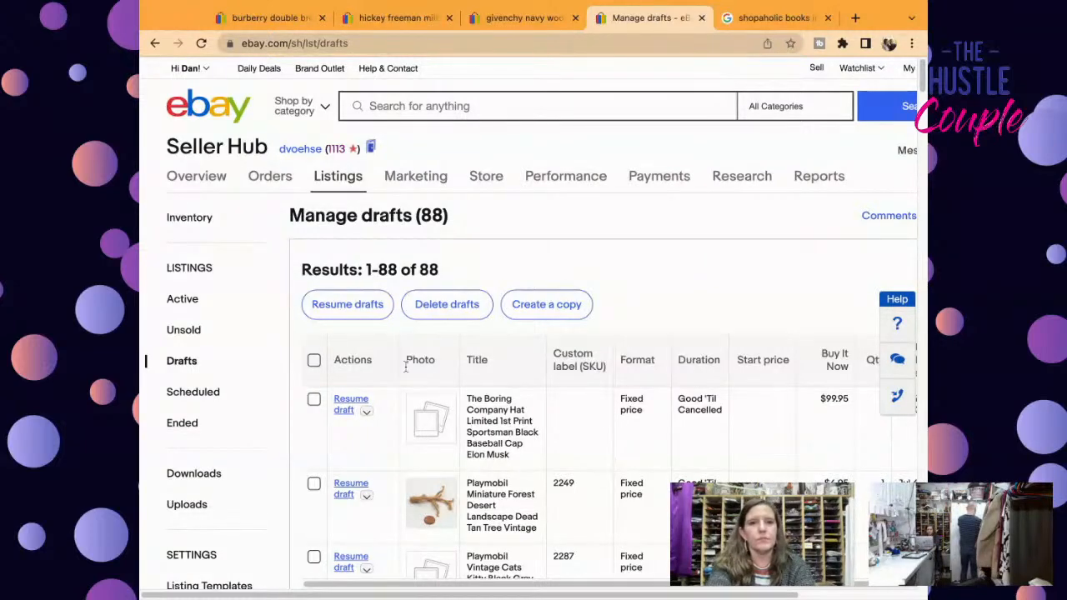
key(super+f)
text(ed)
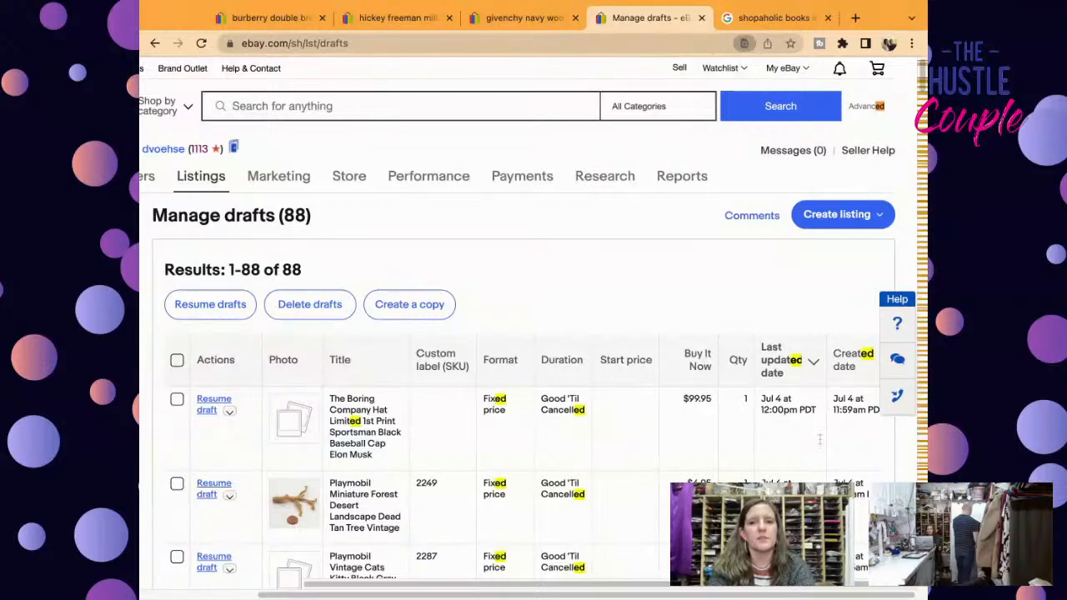
scroll(922, 84, down, 3)
scroll(922, 83, down, 15)
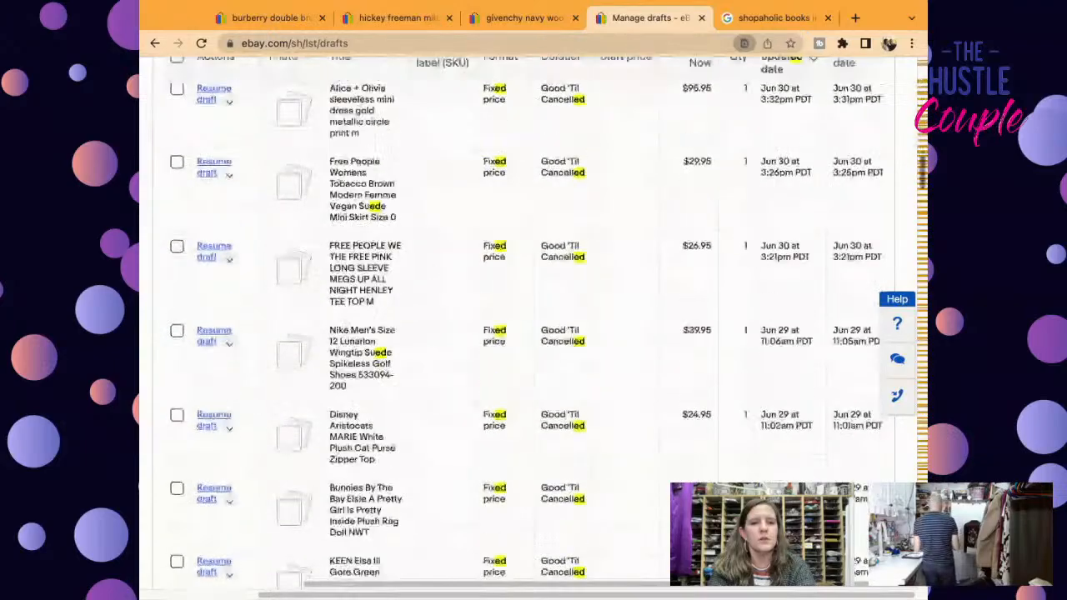
scroll(799, 208, down, 20)
scroll(799, 208, up, 20)
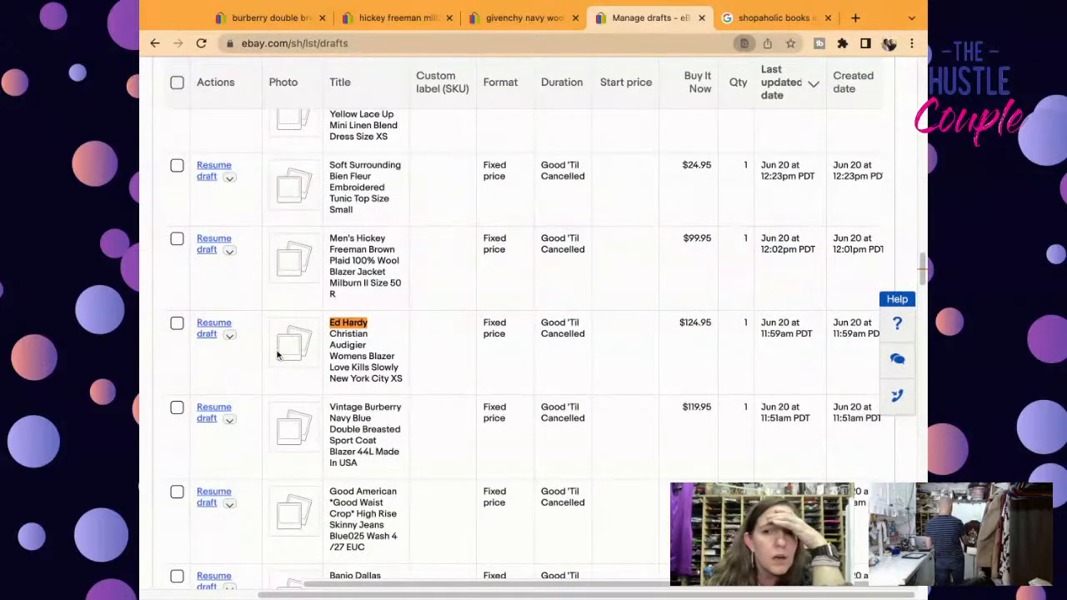
click(213, 327)
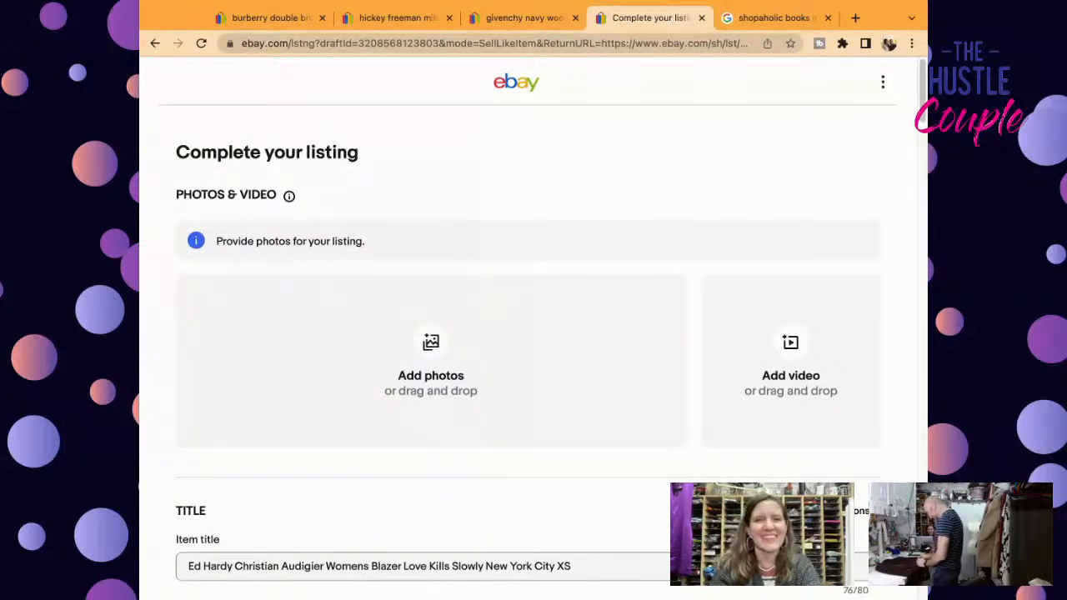
Step: Remove XS from the end of the item title and insert "Size S" right after "Ed Hardy"
scroll(893, 138, down, 3)
double_click(623, 359)
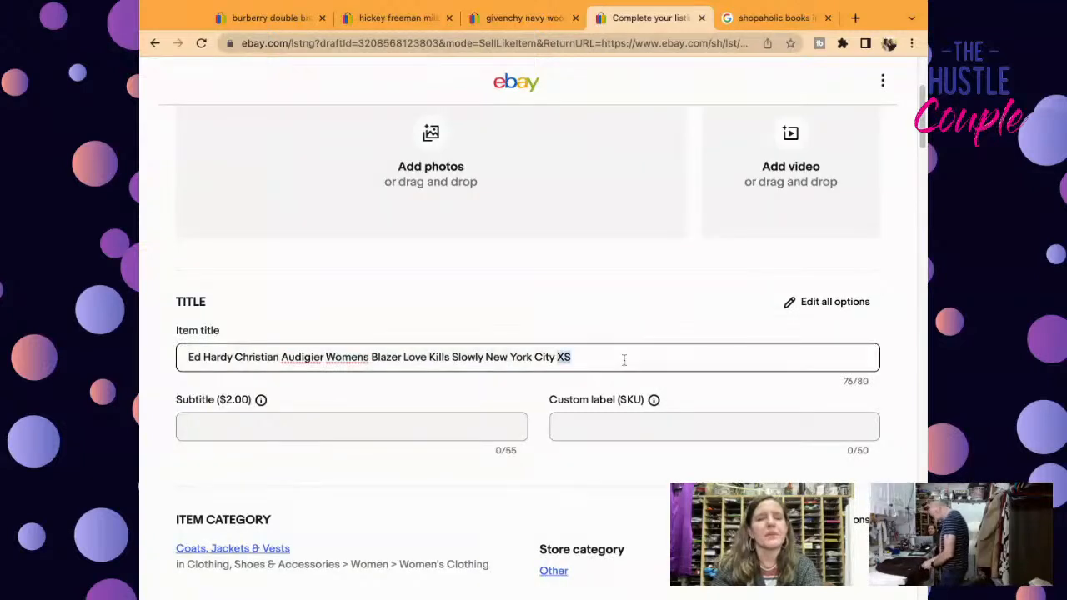
text(Size X)
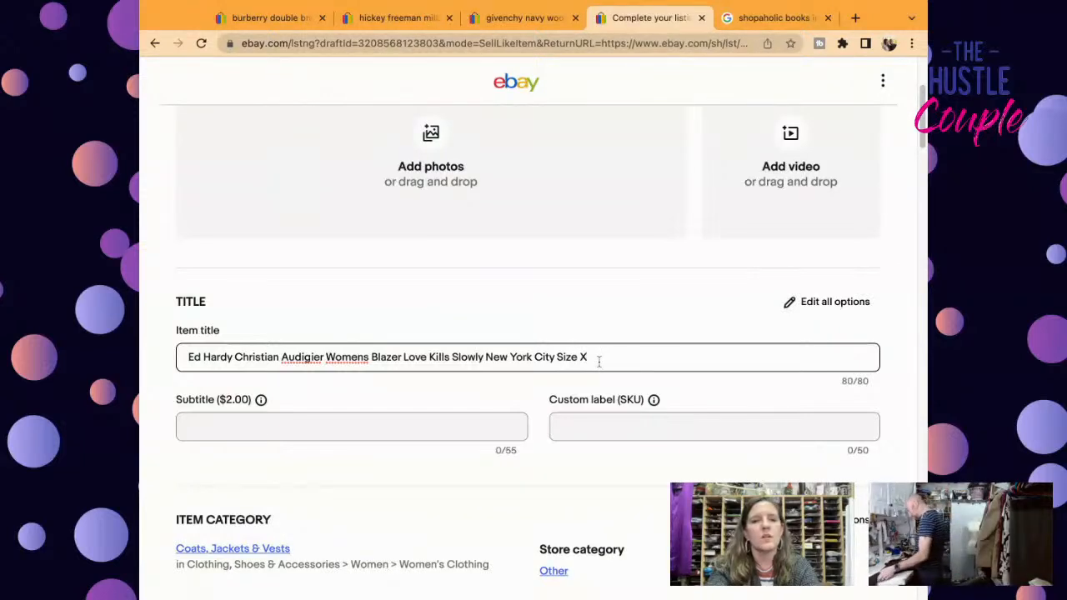
key(BackSpace)
text(S)
drag(556, 357, 587, 357)
key(BackSpace)
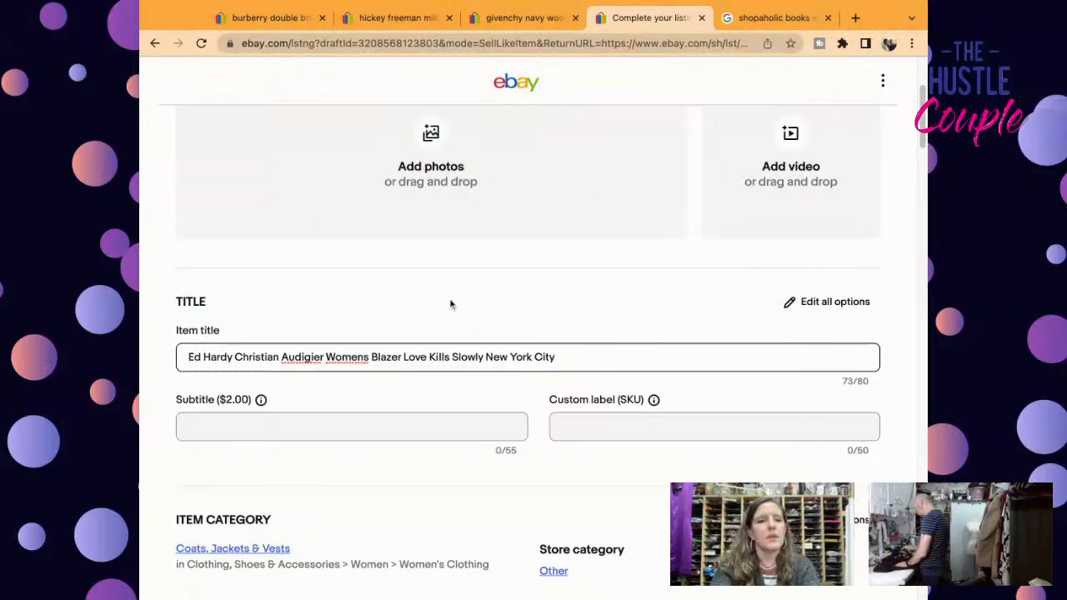
click(236, 357)
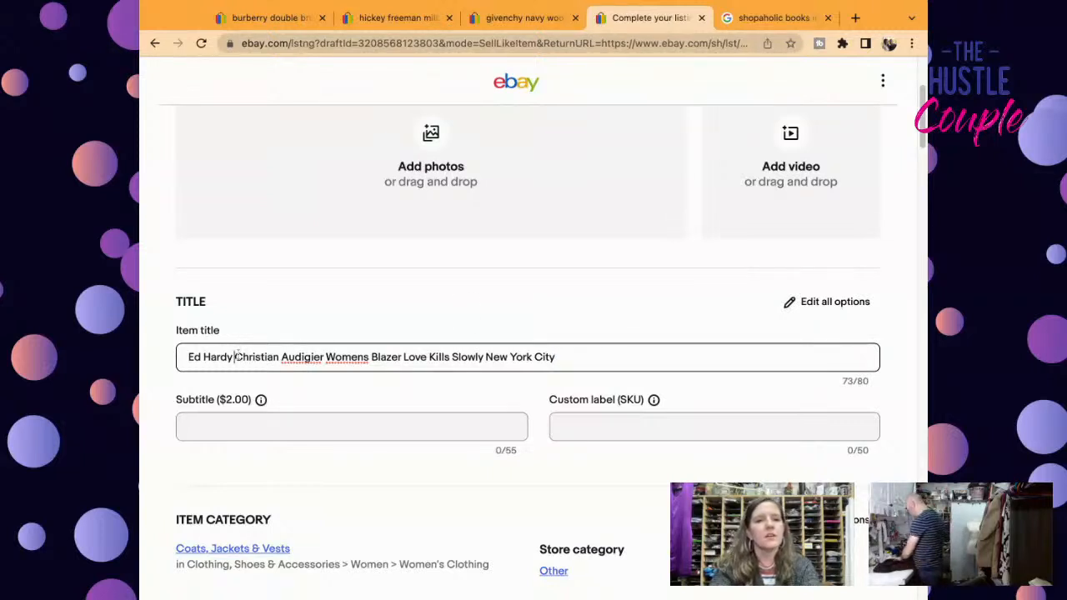
text(Size S)
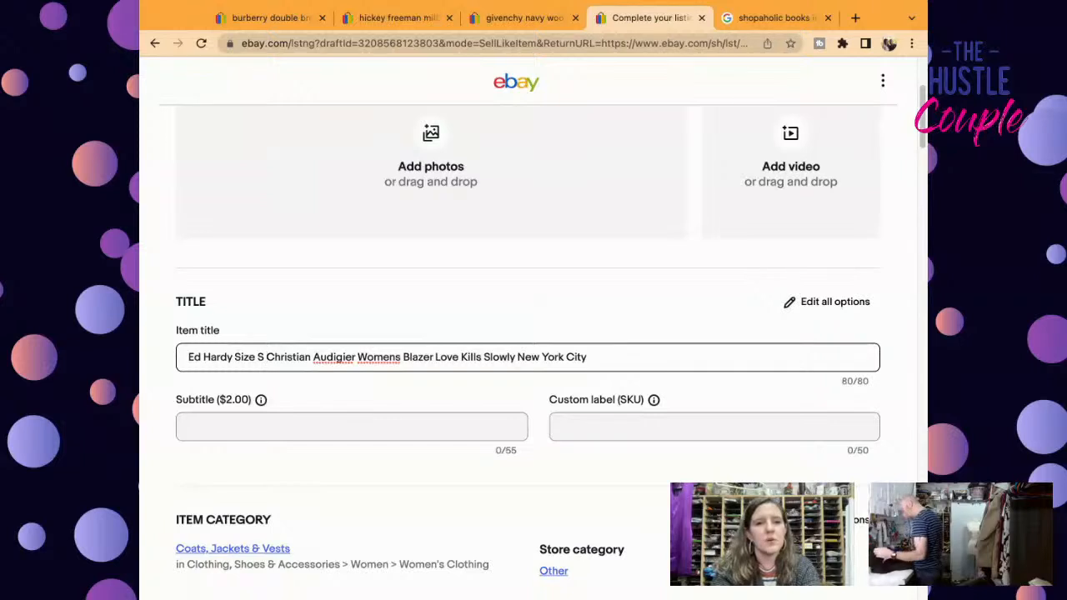
Step: Move the word "Womens" in the item title to directly after "Ed Hardy"
double_click(359, 357)
key(ctrl+c)
key(BackSpace)
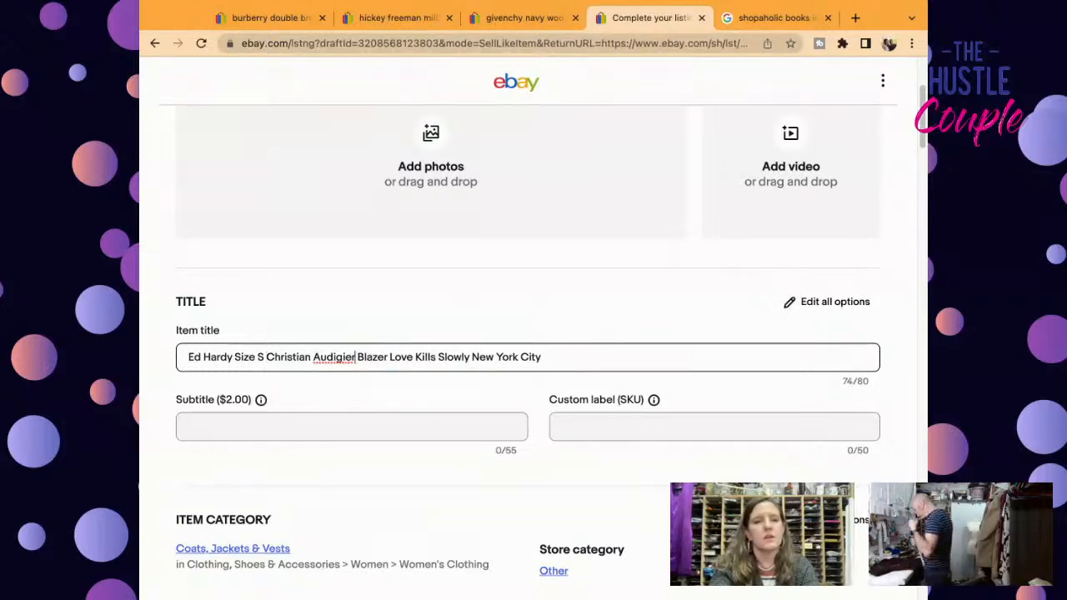
click(255, 357)
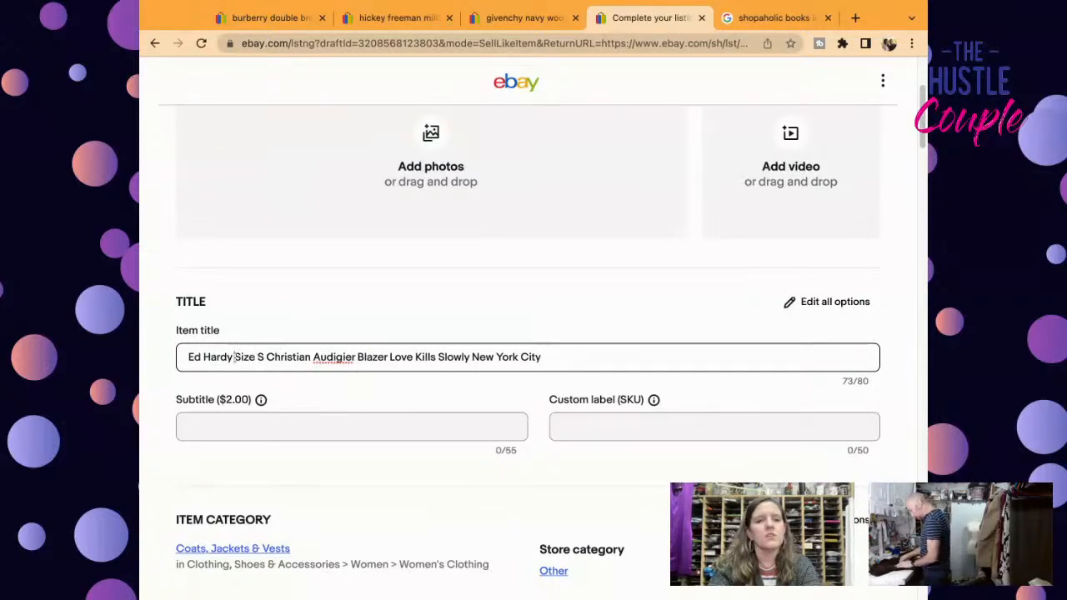
click(234, 357)
key(ctrl+v)
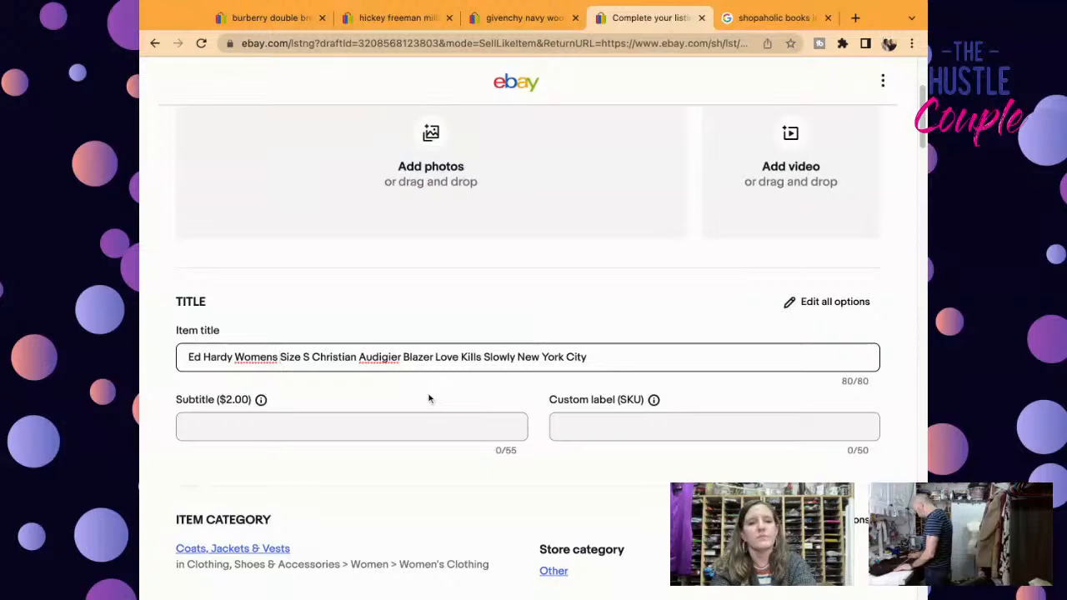
Step: Set the custom label (SKU) to 4534 and select the whole item title text
click(608, 427)
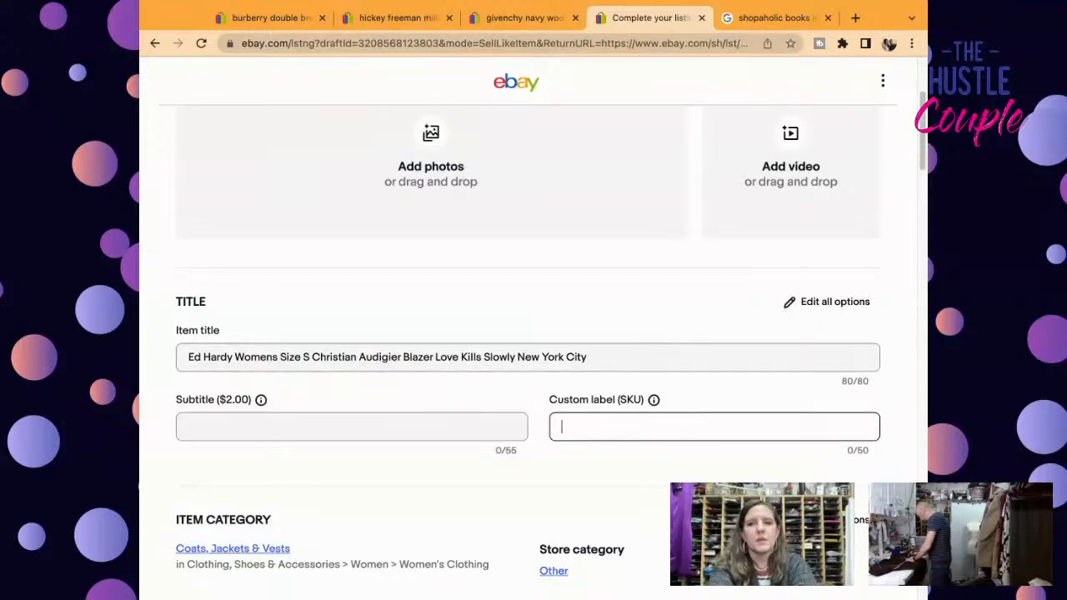
text(45)
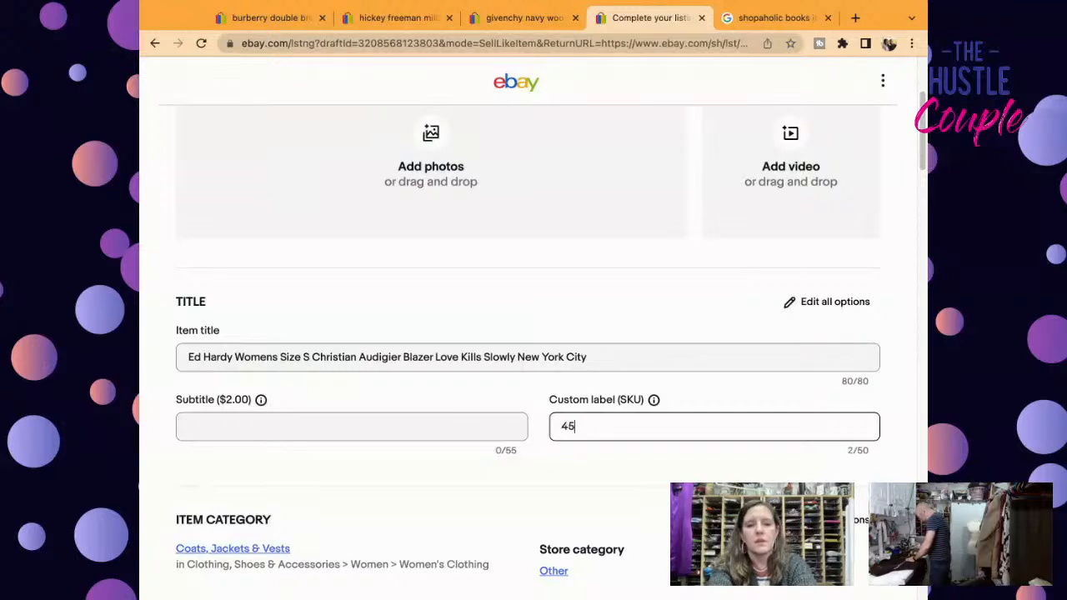
text(34)
triple_click(597, 358)
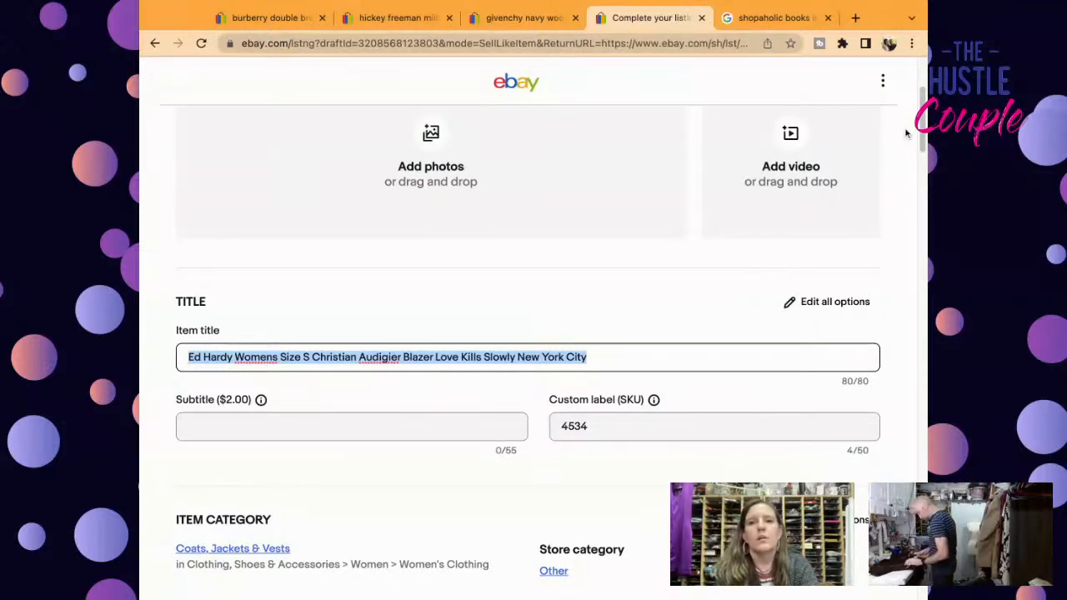
Step: Change the Size in the required item specifics to S
scroll(917, 136, down, 3)
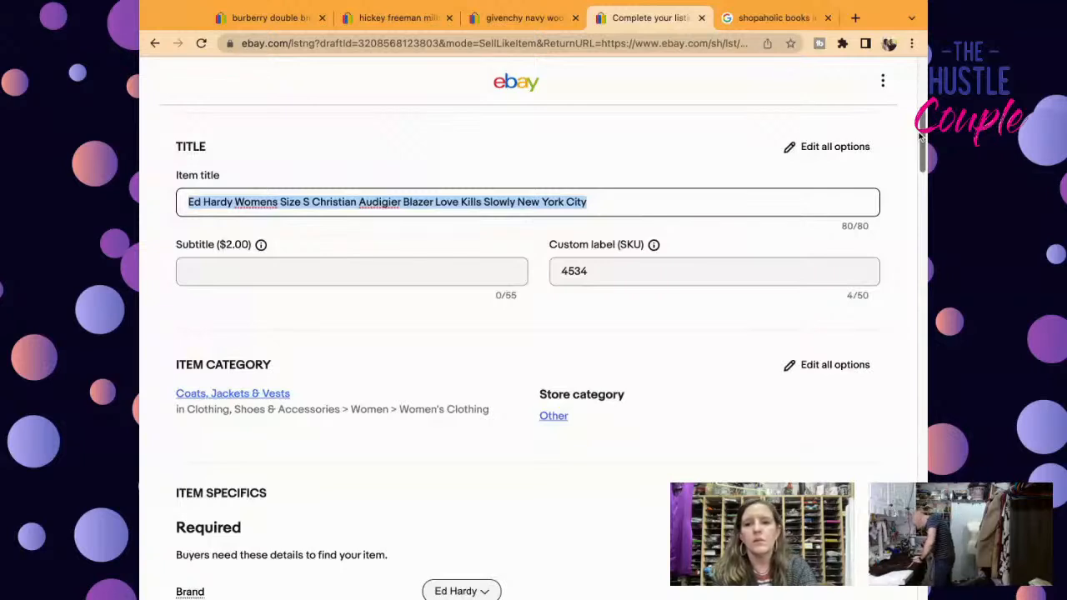
scroll(920, 137, down, 1)
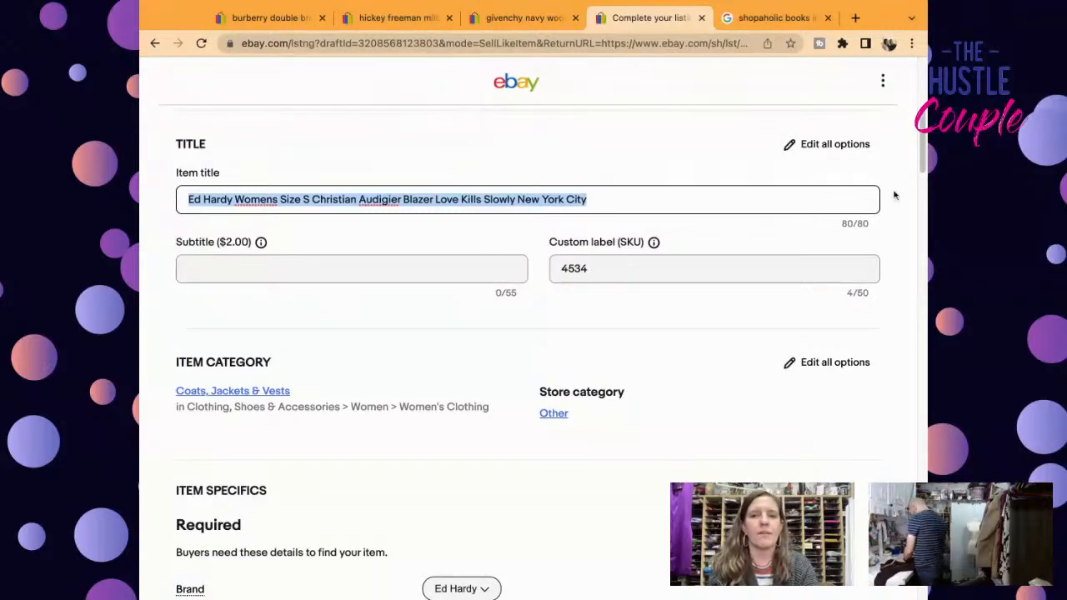
scroll(923, 136, down, 5)
scroll(584, 334, down, 4)
scroll(583, 333, up, 1)
click(464, 291)
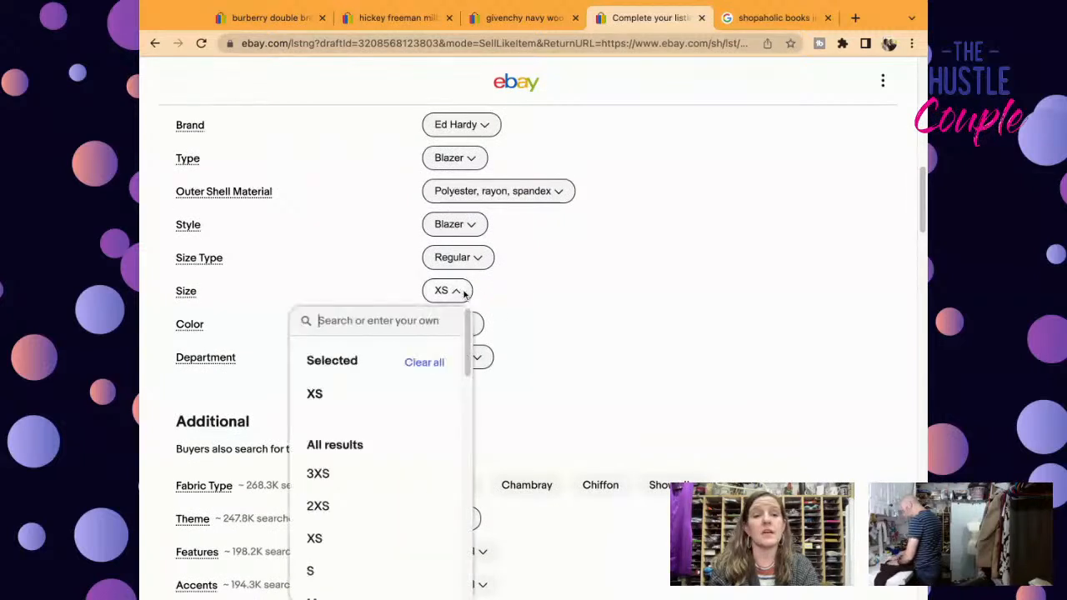
click(333, 575)
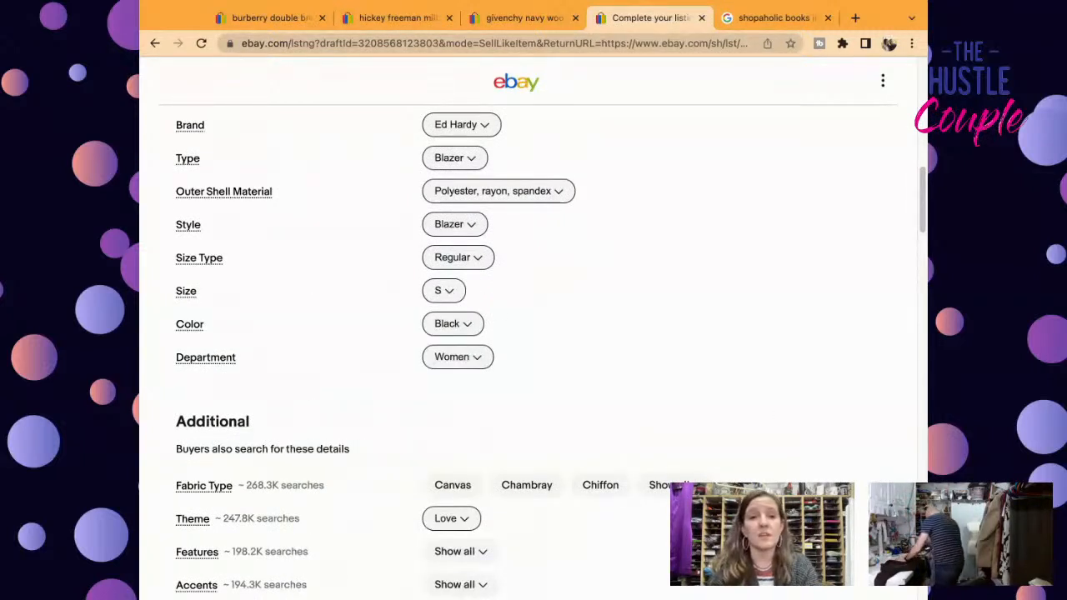
scroll(784, 328, down, 1)
scroll(784, 328, up, 3)
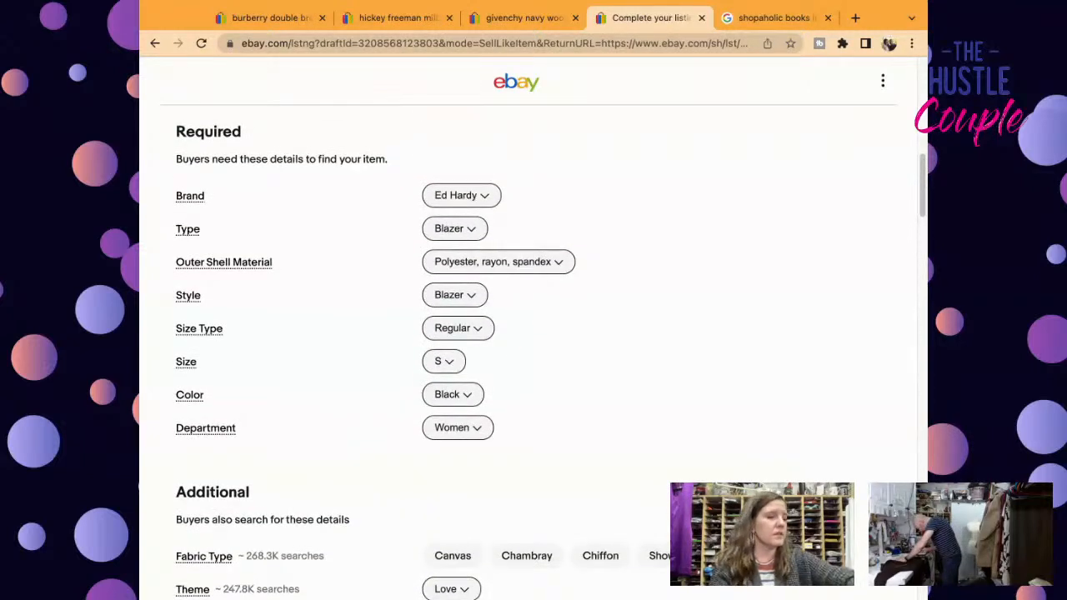
Step: In the additional item specifics, set Vintage to Yes, Personalize to No and Handmade to No
scroll(899, 222, down, 1)
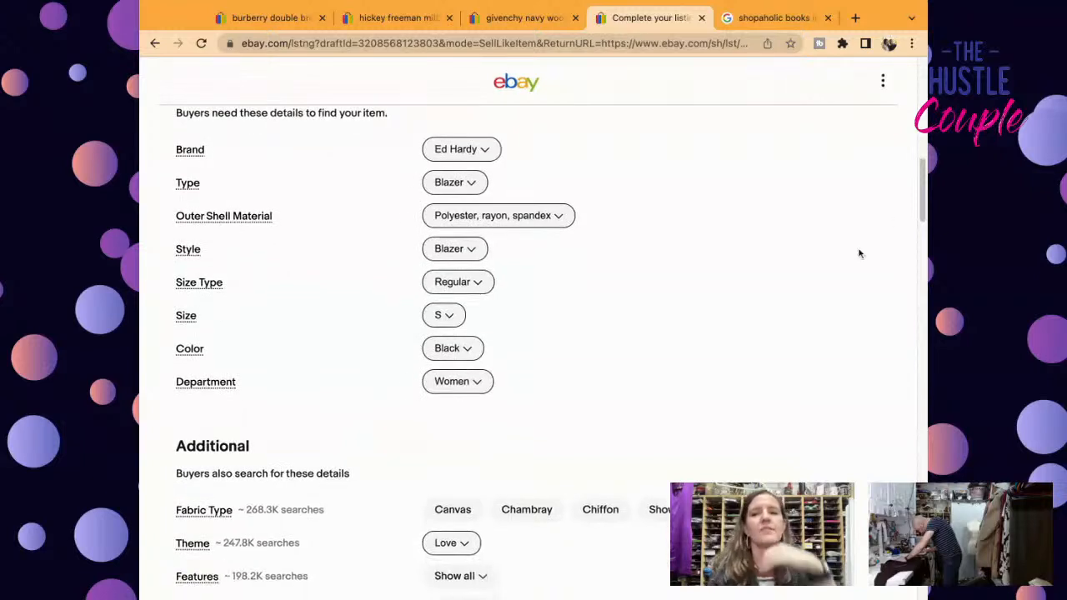
scroll(923, 197, down, 3)
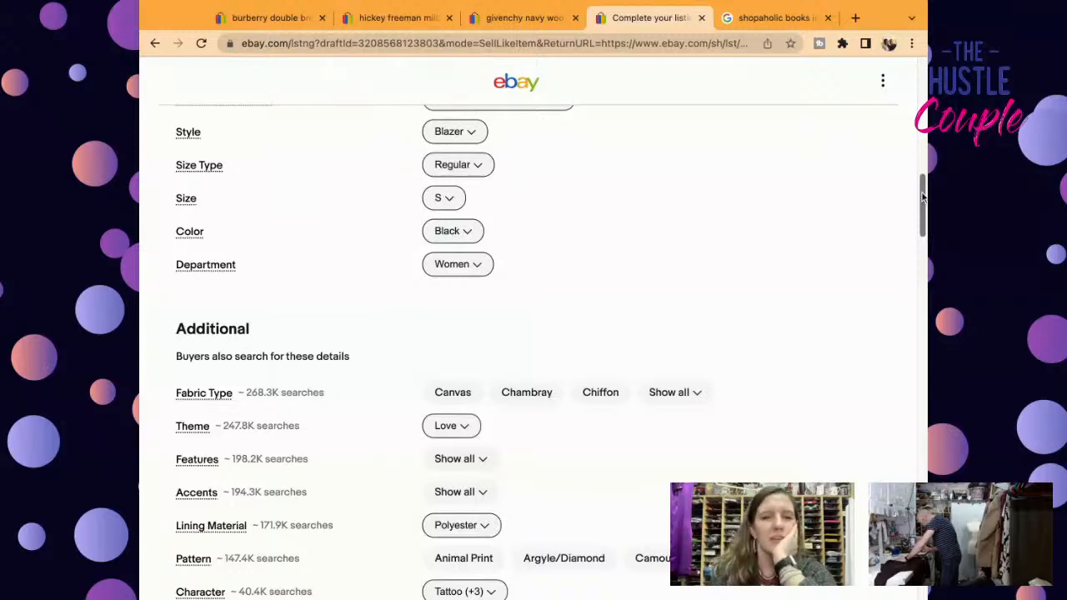
scroll(923, 197, down, 5)
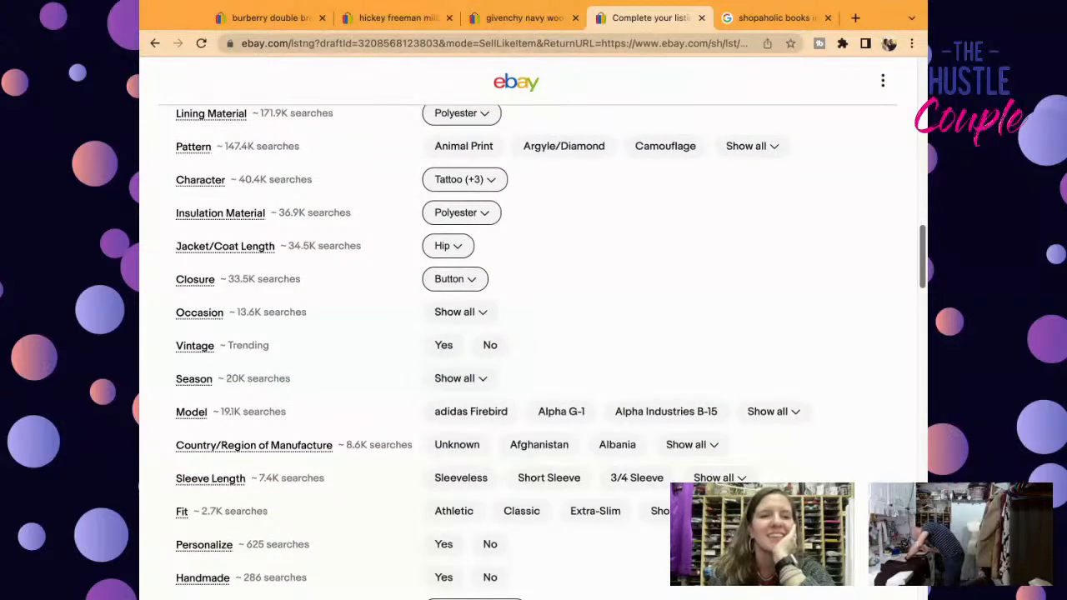
scroll(502, 300, down, 1)
click(443, 287)
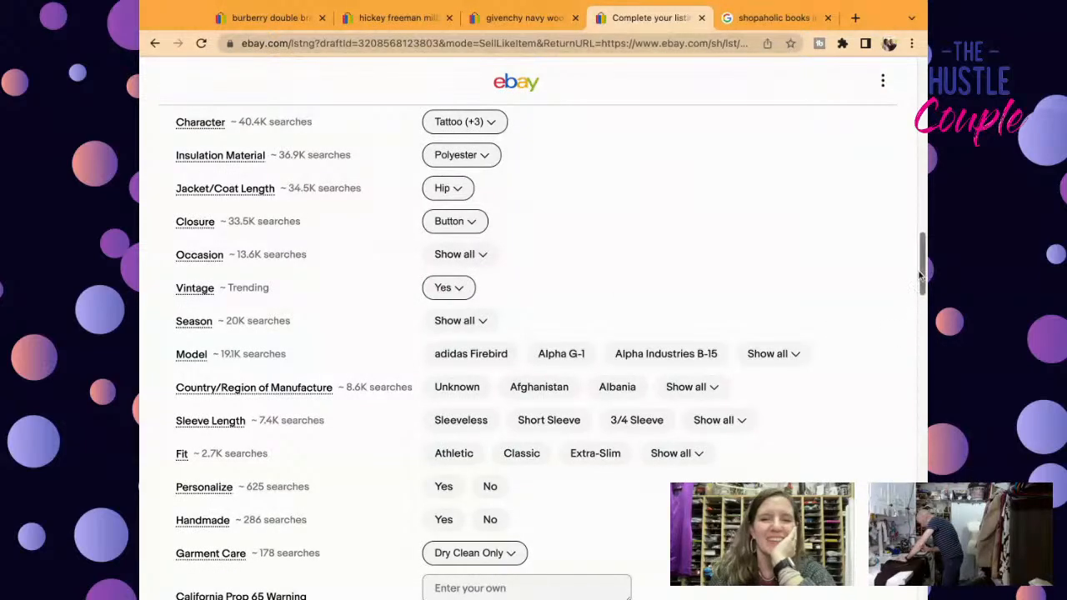
scroll(921, 279, down, 2)
scroll(693, 376, down, 1)
click(490, 330)
click(491, 297)
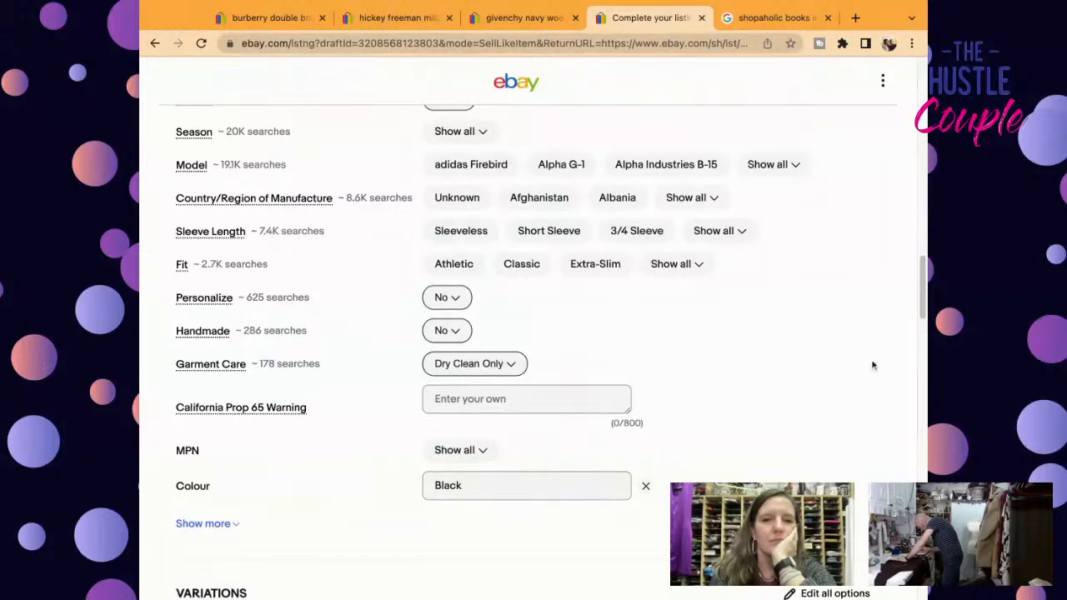
Step: Set the condition to Pre-owned with the description "Excellent Pre-Owned Condition. No Rips, Stains, or Tears. Please See Detailed Measurements in the Photos. STUNNING Y2K PIECE"
scroll(922, 301, down, 3)
scroll(921, 301, down, 2)
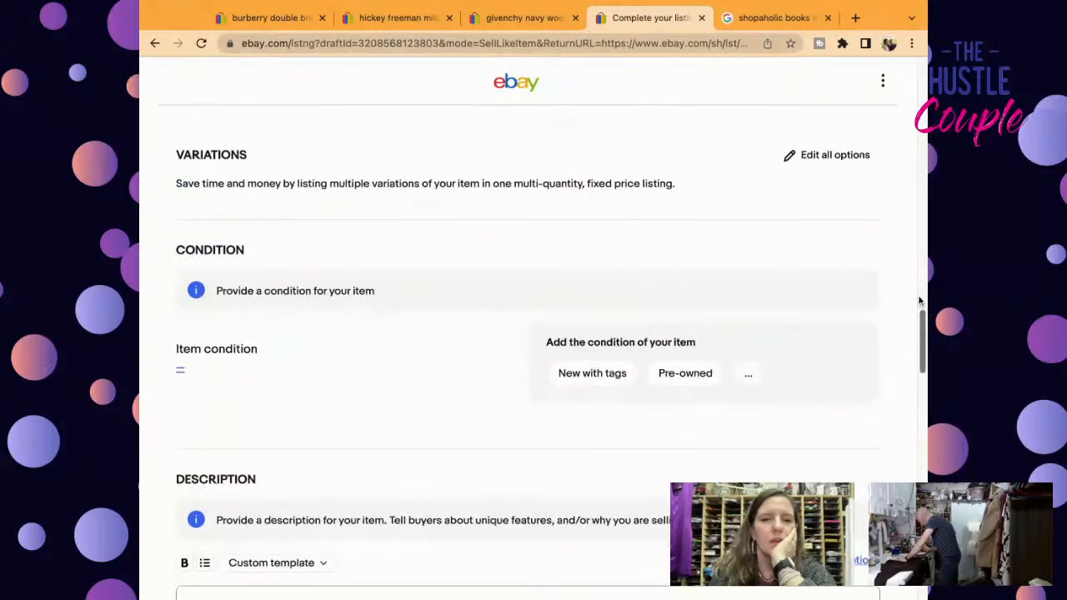
click(668, 383)
click(551, 367)
text(Excellent Pre-Owned Condition. )
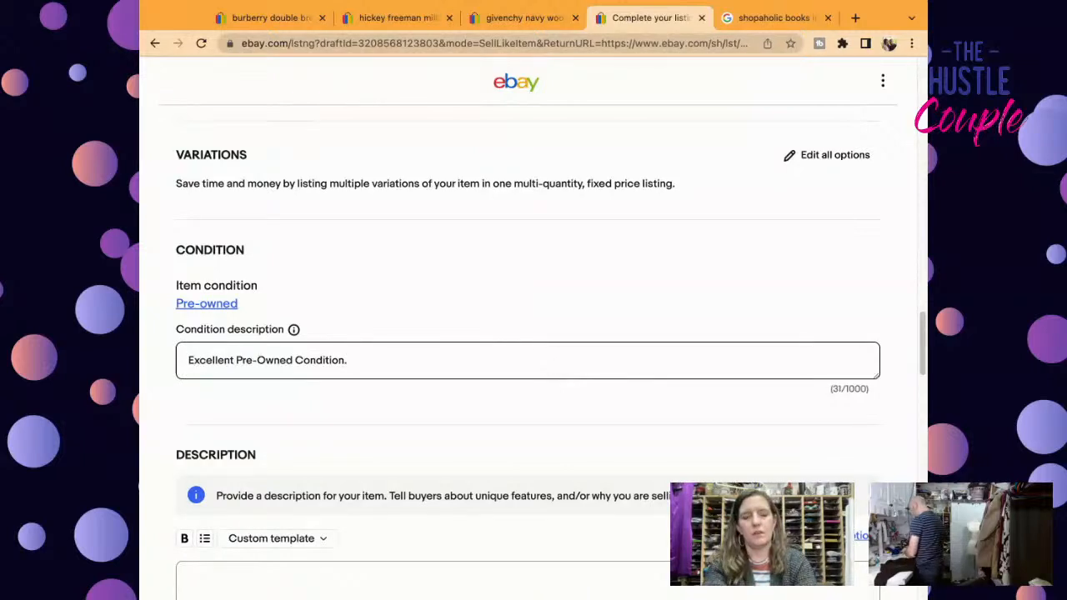
text(No Rips, Stains, or Tears)
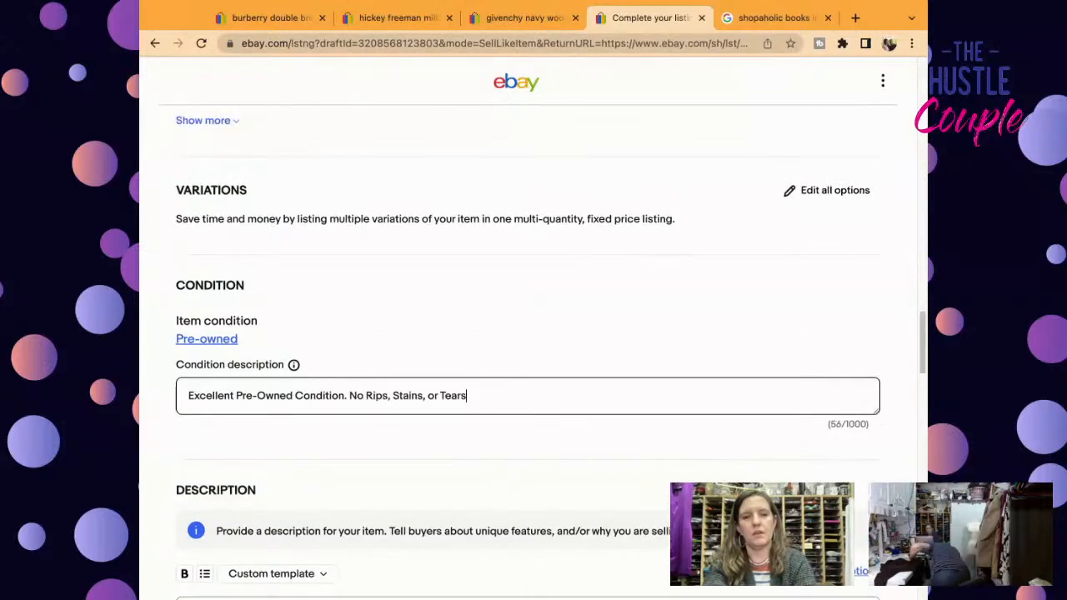
text(. Please See Detailed Measurements in the Photos. STU)
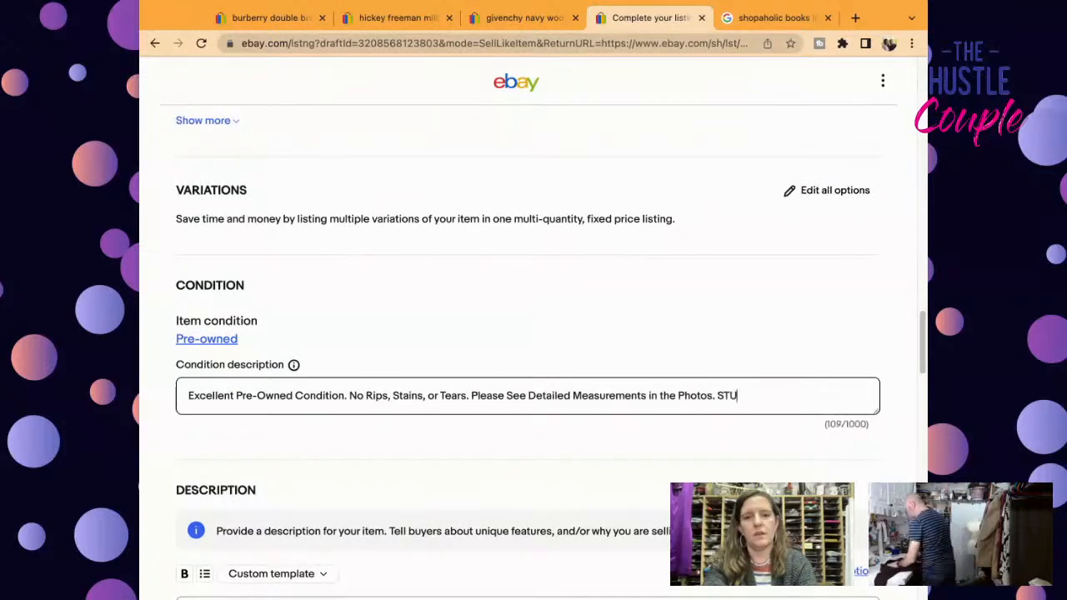
text(NNING Y2K PIECE)
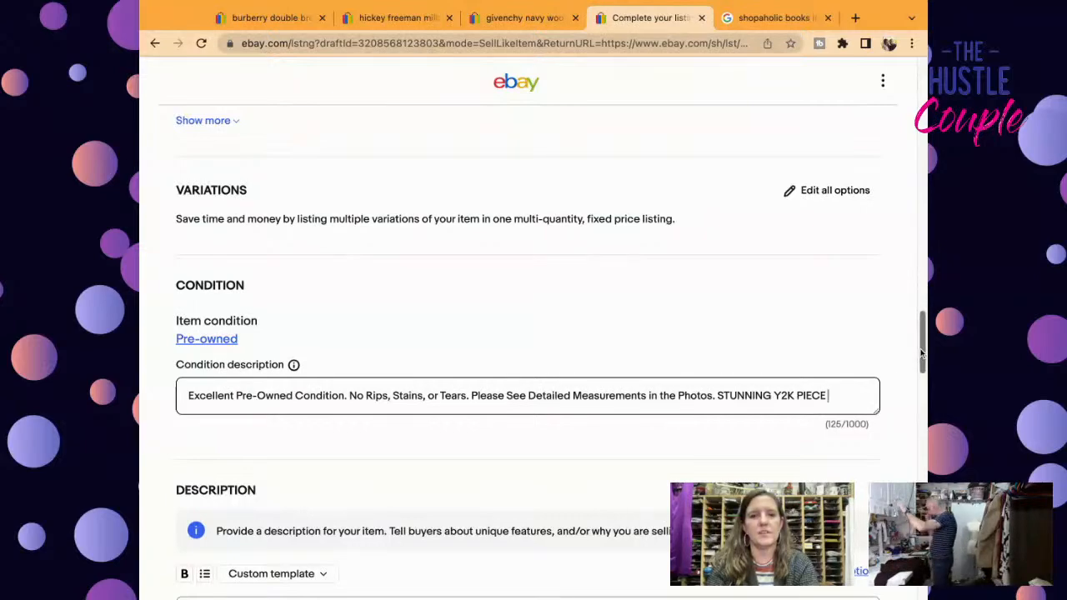
Step: Fill the description with the item title, "Excellent Pre-Owned Condition", "No Rips, Stains, or Tears" and "Please See Detailed Measurements in the Photos." on separate lines
drag(921, 355, 921, 383)
click(783, 436)
text(Ed Hardy Womens Size S Christian Audigier Blazer Love Kills Slowly New York City)
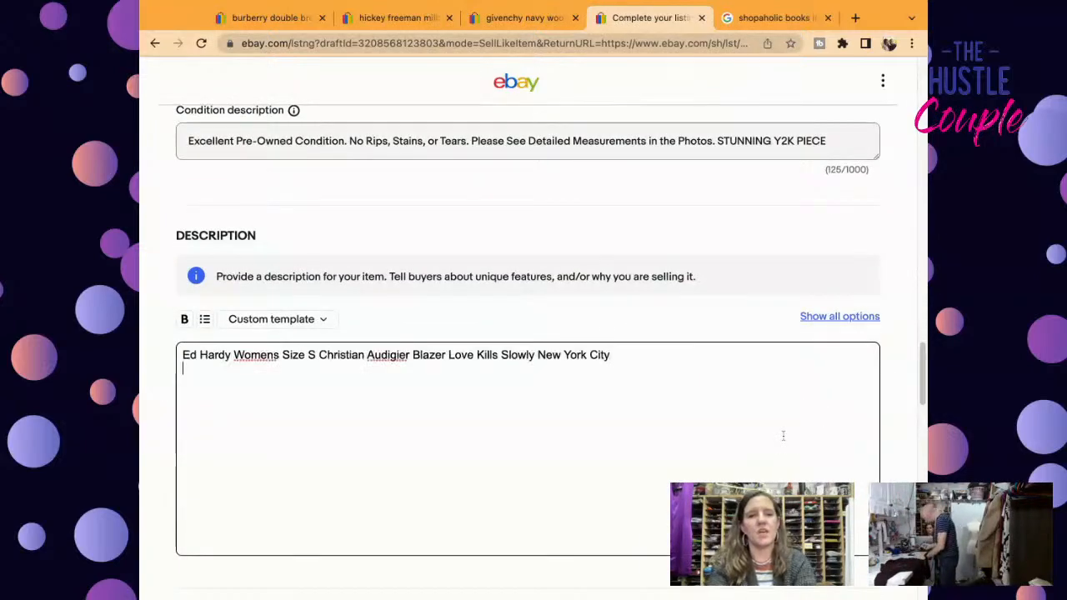
key(Return)
text(Excellent Pre-Owned Condition)
key(Return)
text(No Rips, Stains, or Tears)
key(Return)
text(Please See Detailed Measurements in the Photos.)
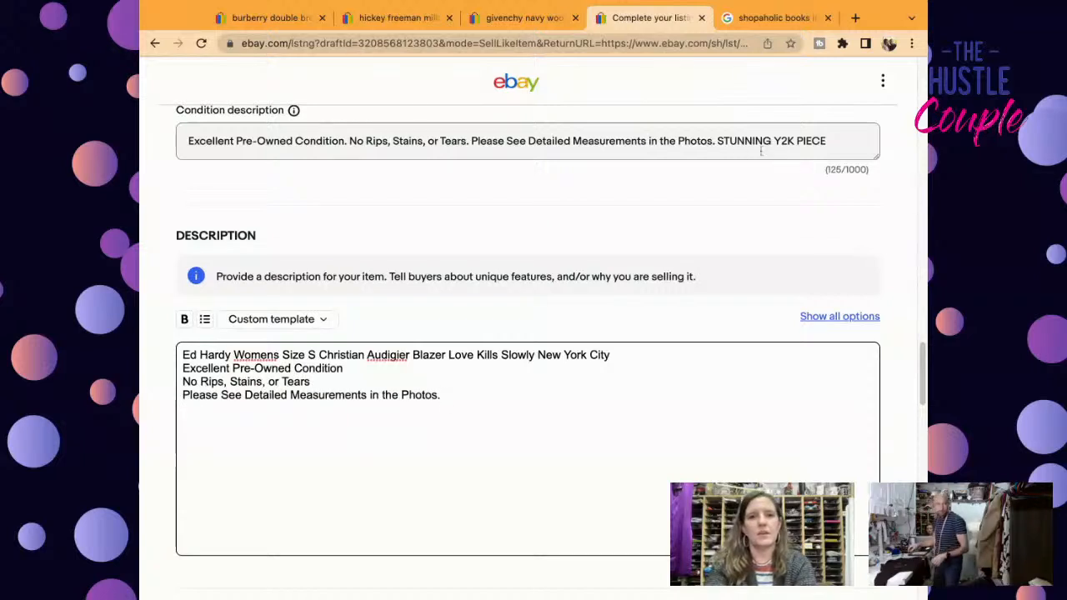
Step: Move "STUNNING Y2K PIECE" from the condition description to a new last line of the item description
drag(719, 140, 827, 141)
key(ctrl+c)
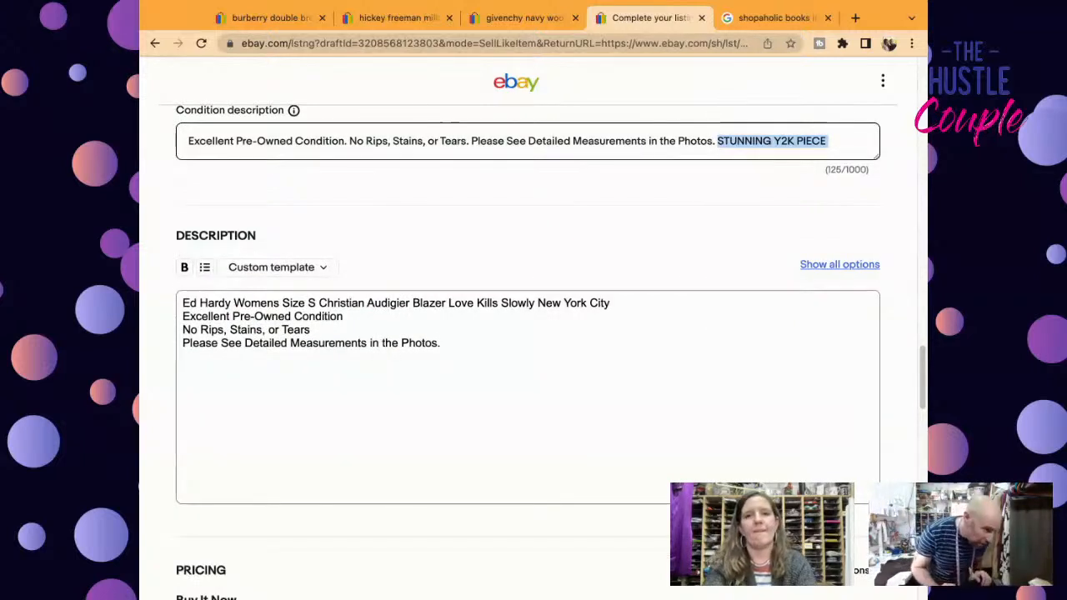
key(BackSpace)
key(BackSpace)
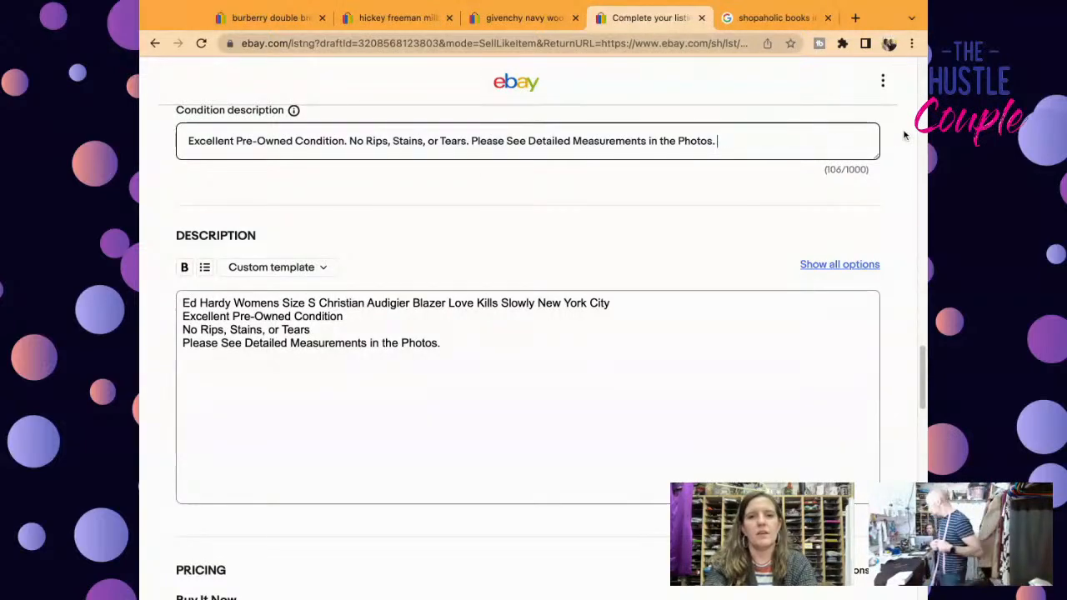
click(598, 411)
key(Return)
key(ctrl+v)
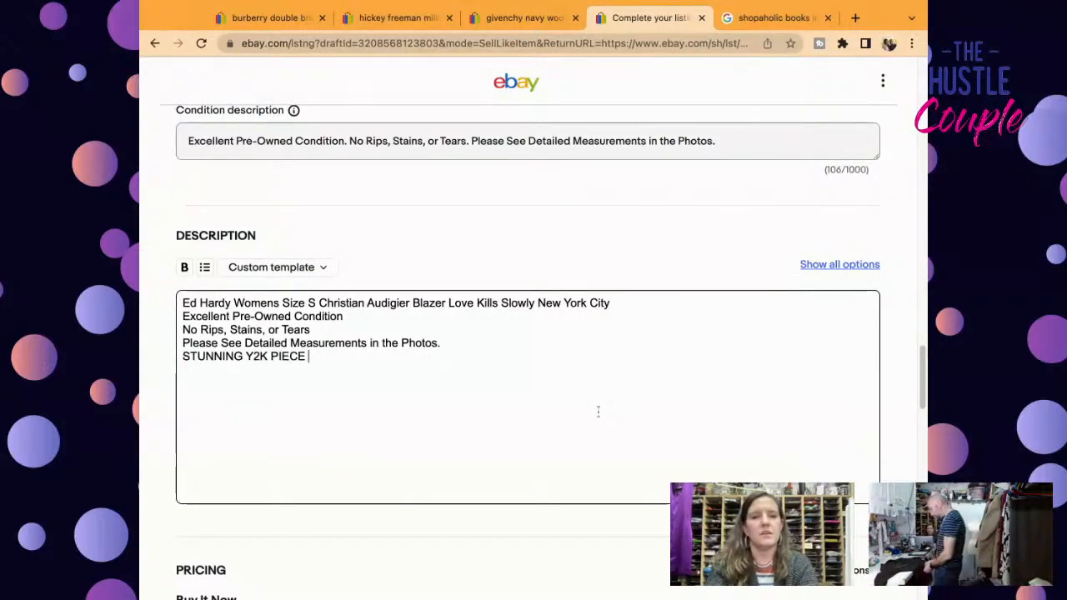
Step: Allow buyer offers in the pricing options of the listing
scroll(923, 387, down, 3)
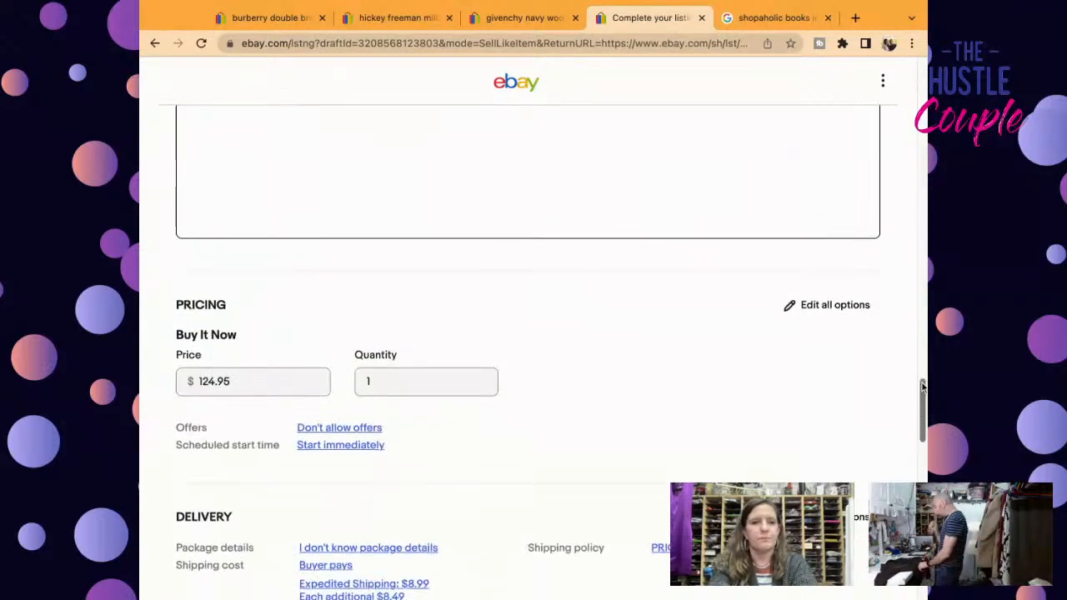
scroll(923, 386, down, 3)
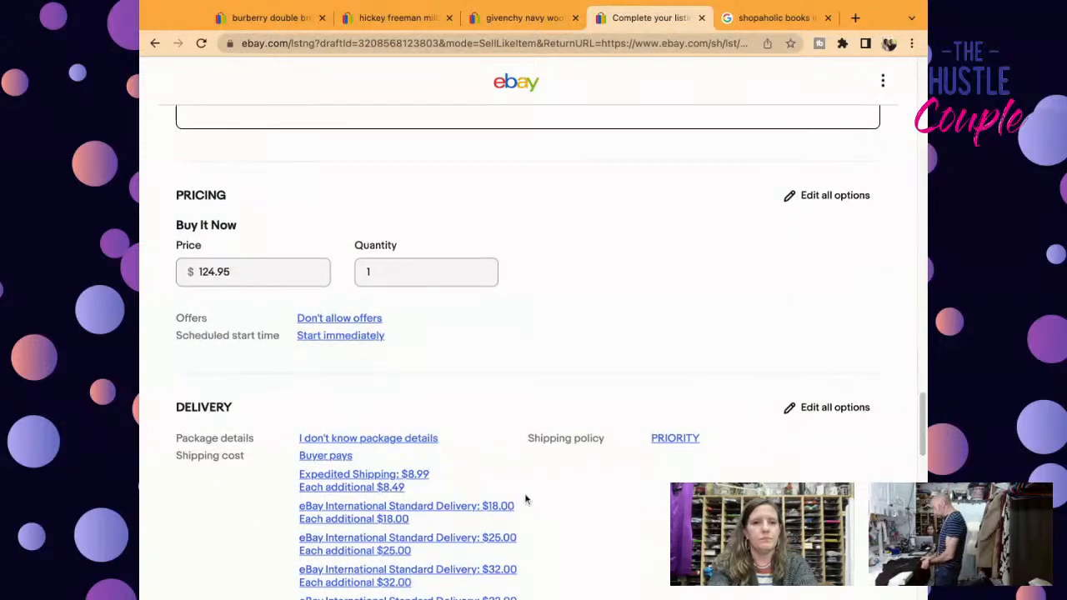
click(330, 319)
click(374, 195)
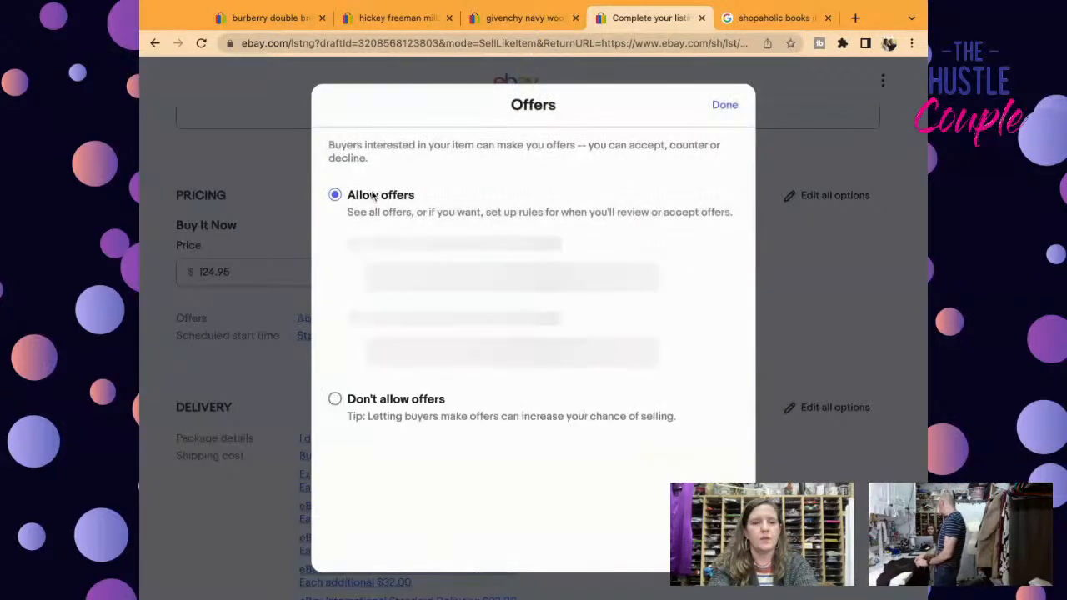
click(725, 105)
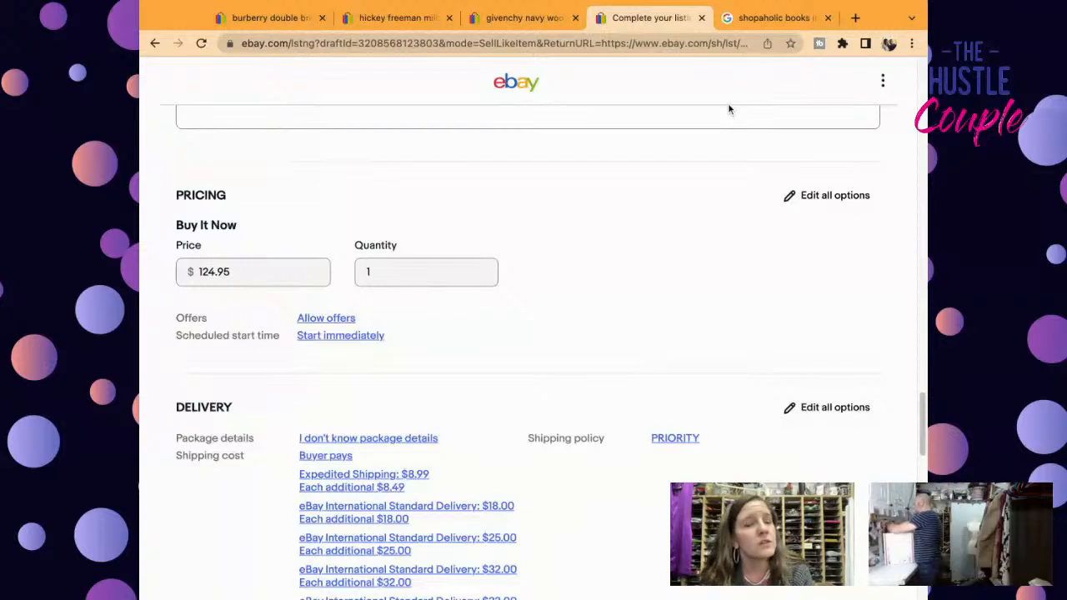
Step: Replace "New York City" at the end of the item title with "NYC Y2K"
scroll(922, 450, down, 2)
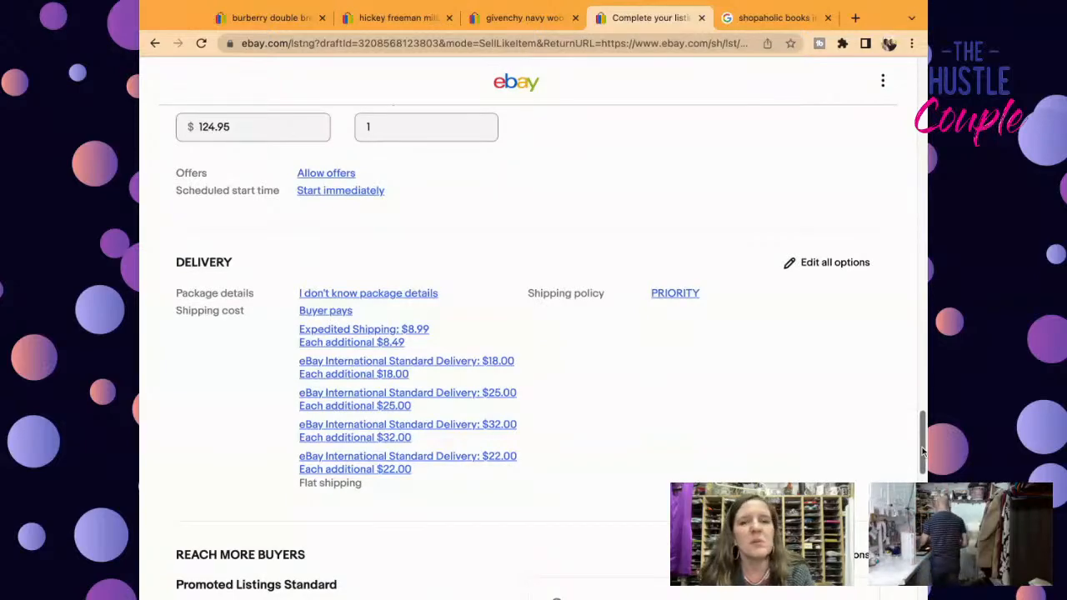
scroll(922, 447, down, 2)
scroll(551, 351, down, 8)
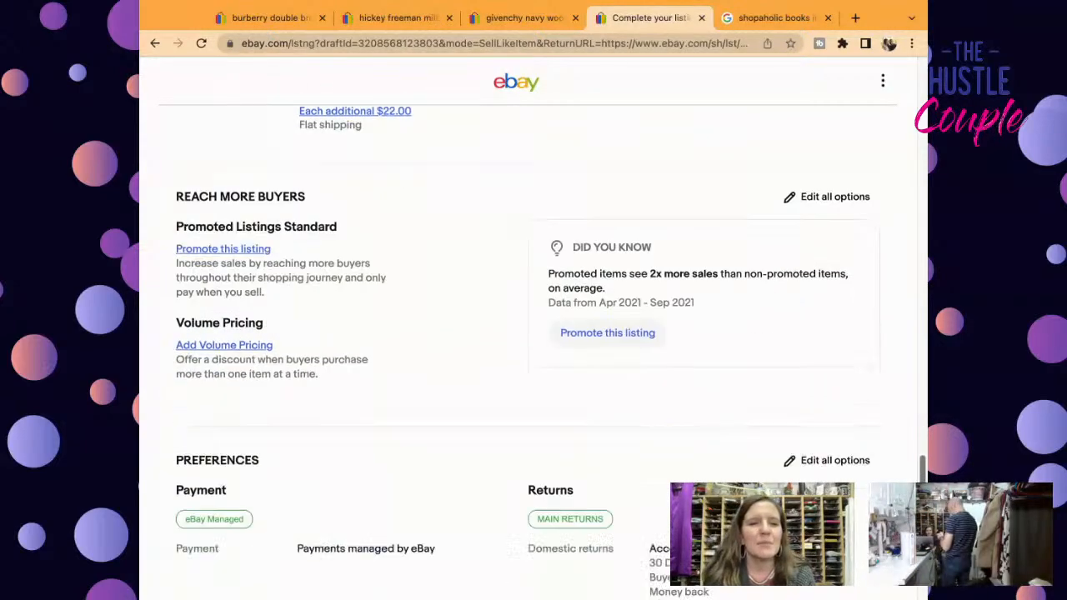
scroll(550, 350, up, 10)
scroll(533, 333, up, 15)
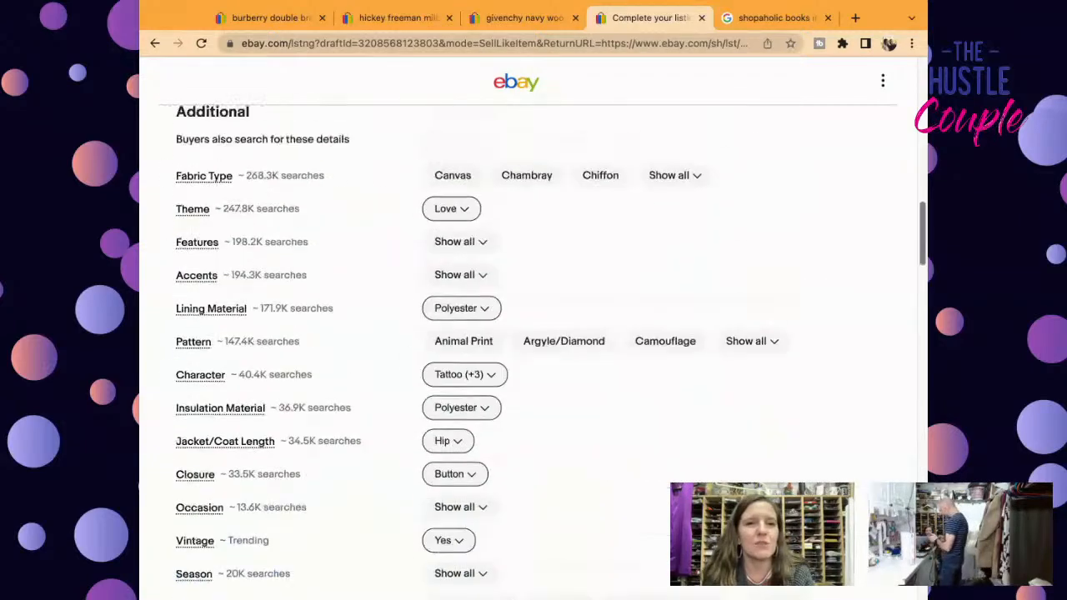
scroll(534, 333, up, 5)
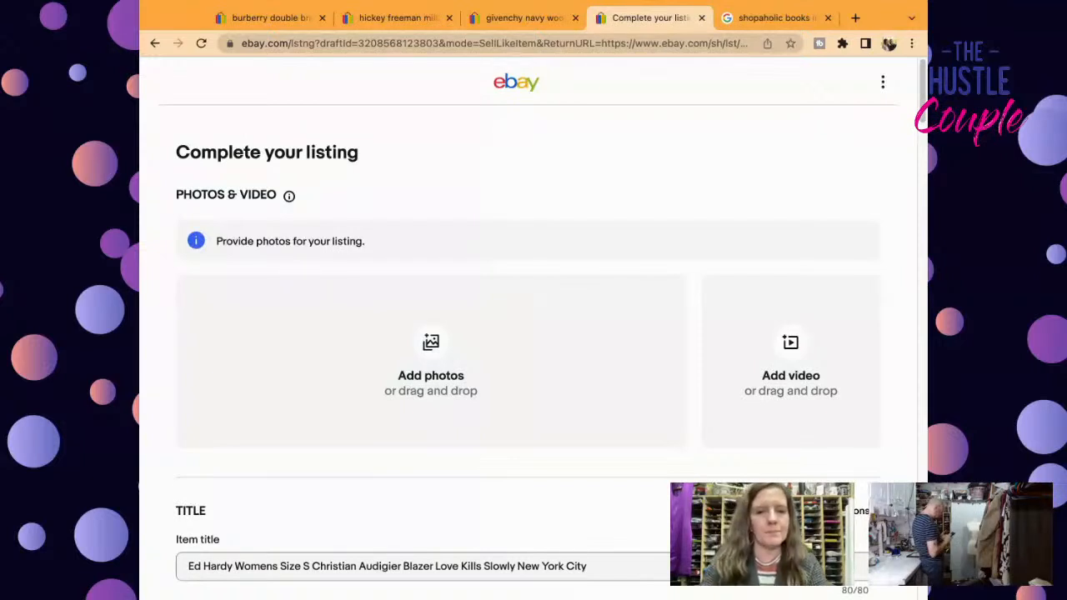
click(620, 572)
key(BackSpace)
key(BackSpace)
key(BackSpace)
key(BackSpace)
key(BackSpace)
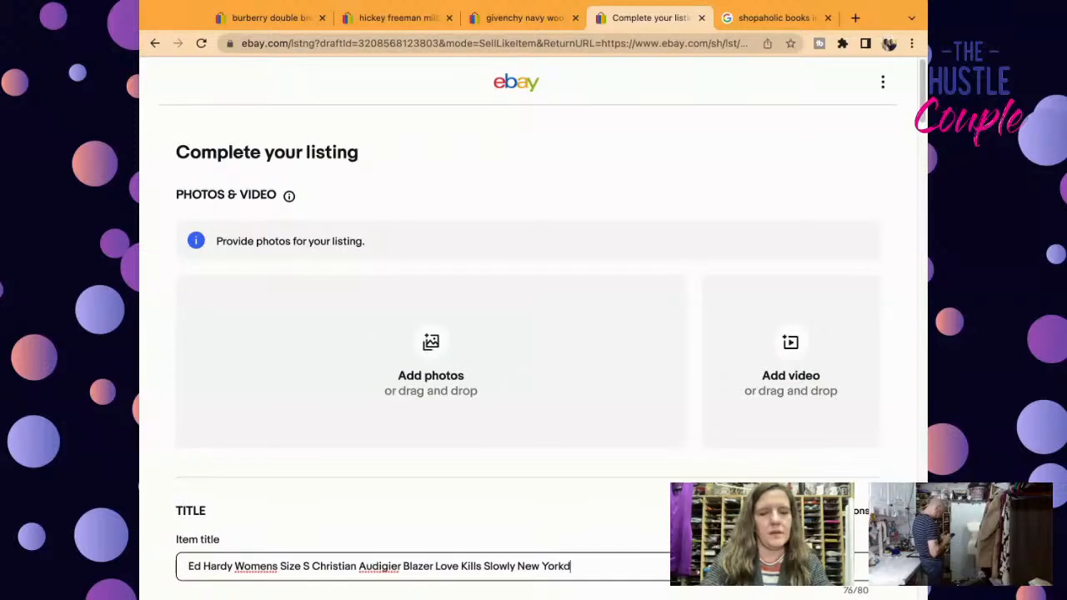
key(BackSpace)
key(BackSpace)
key(BackSpace)
key(BackSpace)
key(BackSpace)
key(BackSpace)
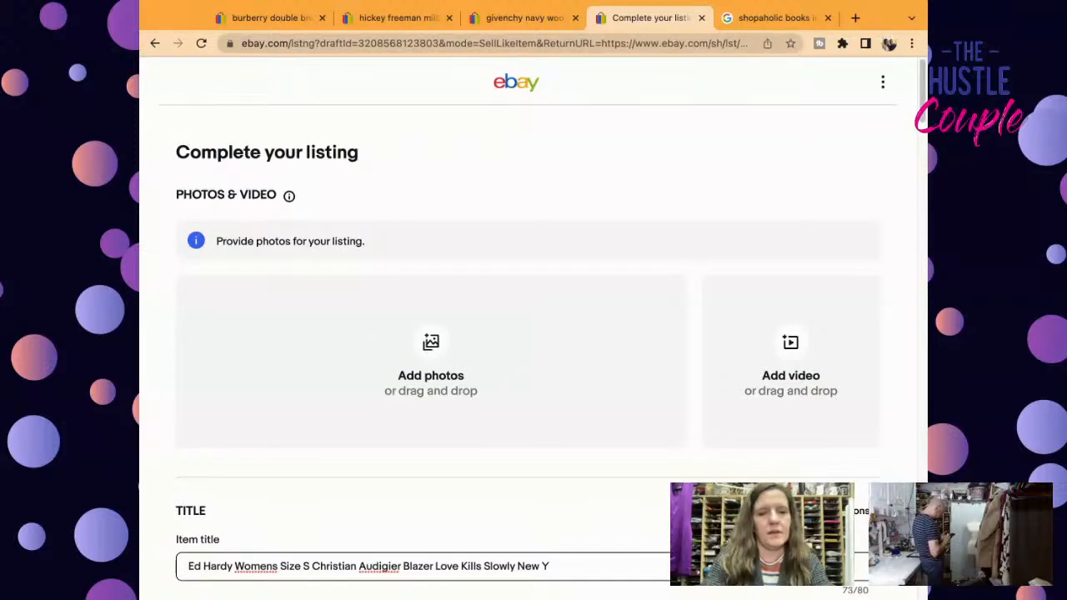
key(BackSpace)
key(BackSpace)
text(YC )
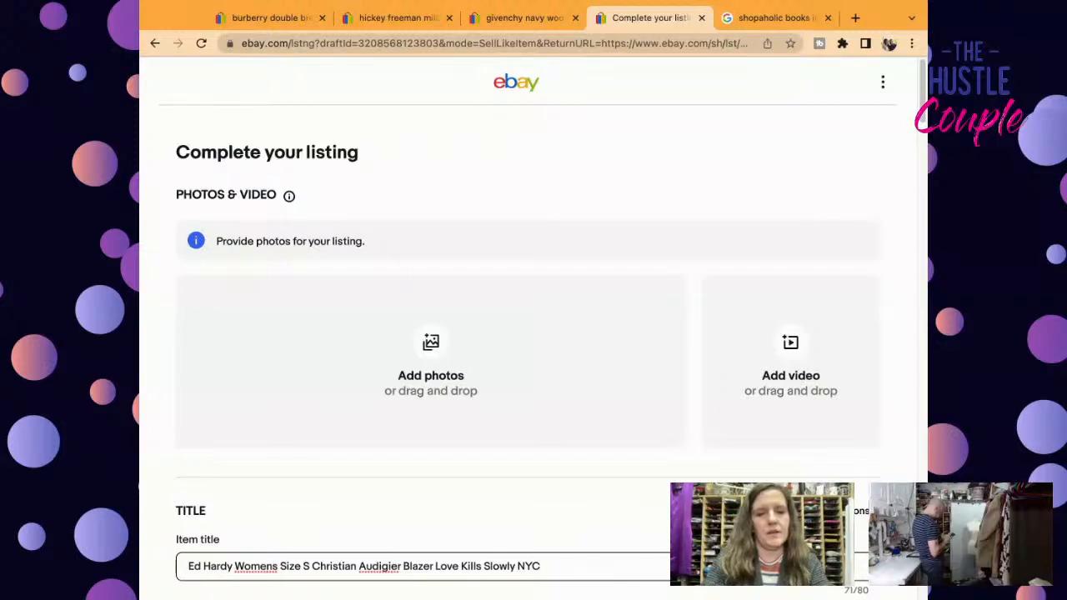
text(Y2K)
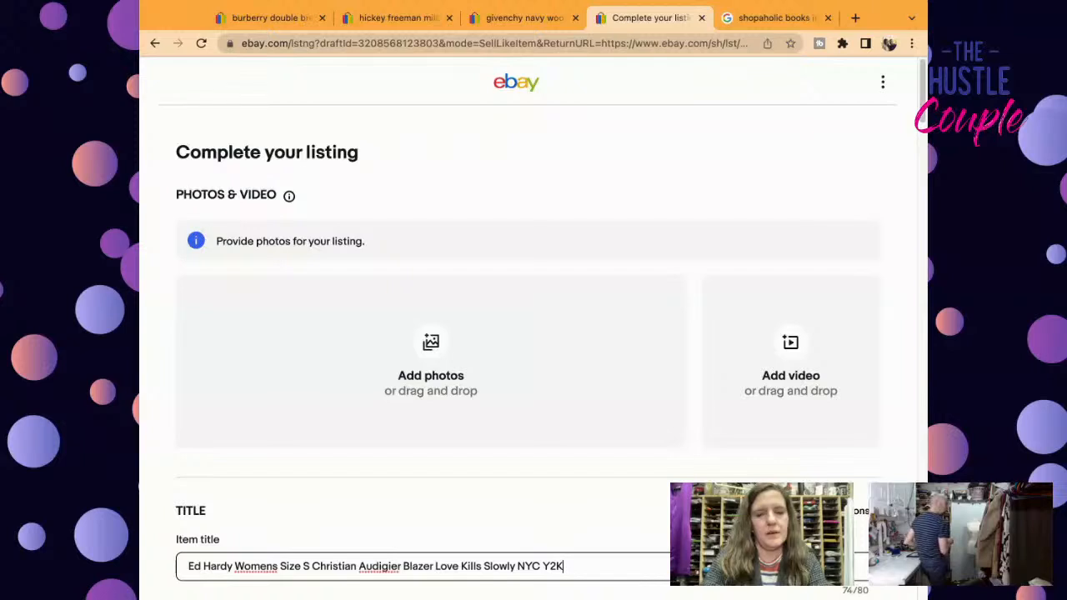
text( Embro)
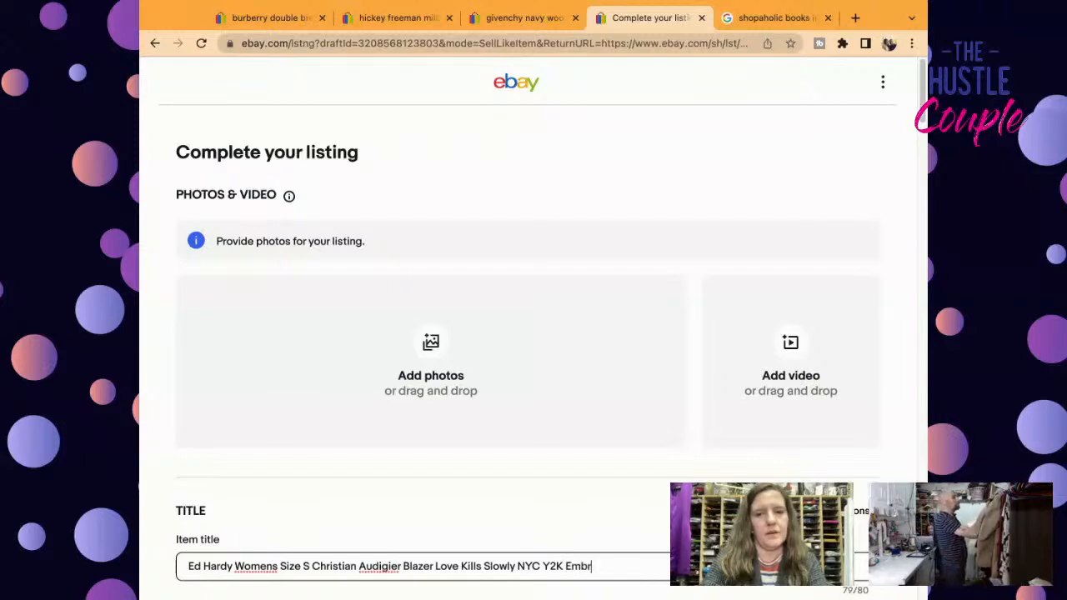
key(BackSpace)
key(BackSpace)
key(BackSpace)
key(BackSpace)
key(BackSpace)
key(BackSpace)
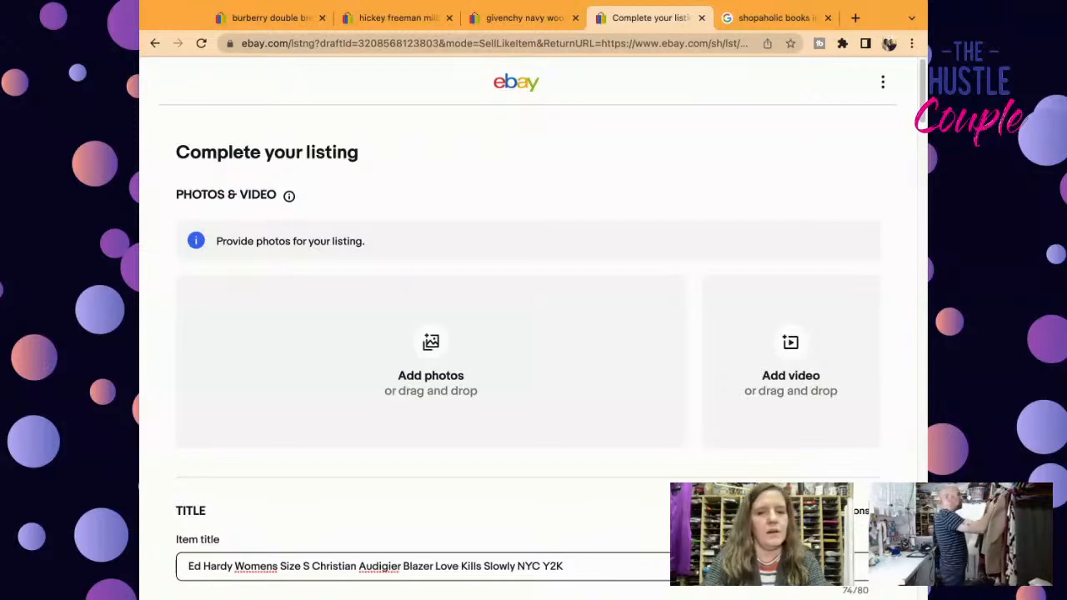
text(STUNN)
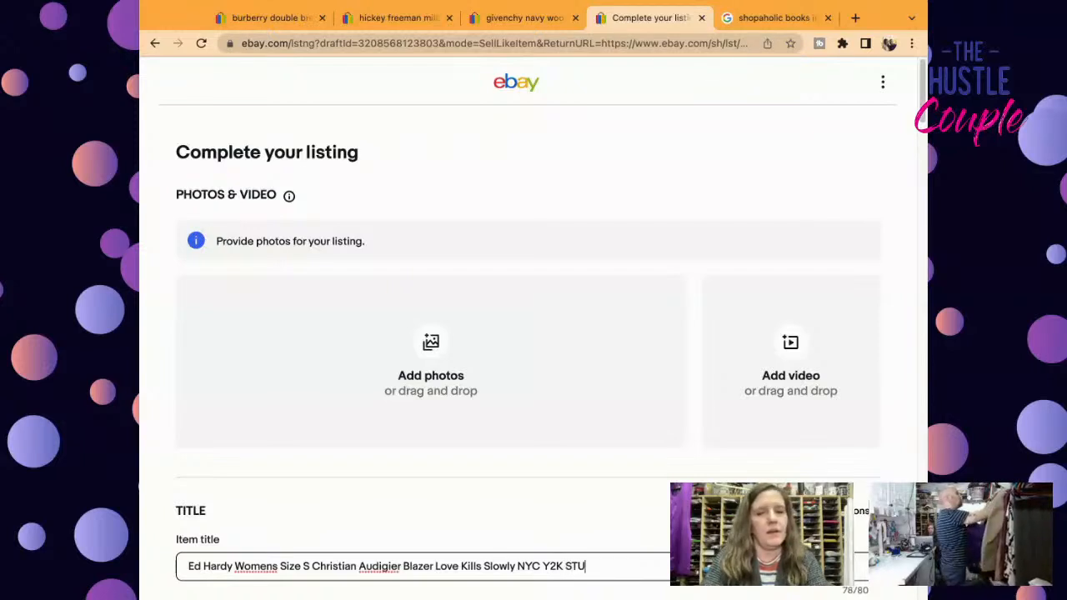
Step: Add the twelve photos of the Ed Hardy blazer to the listing
key(super+Tab)
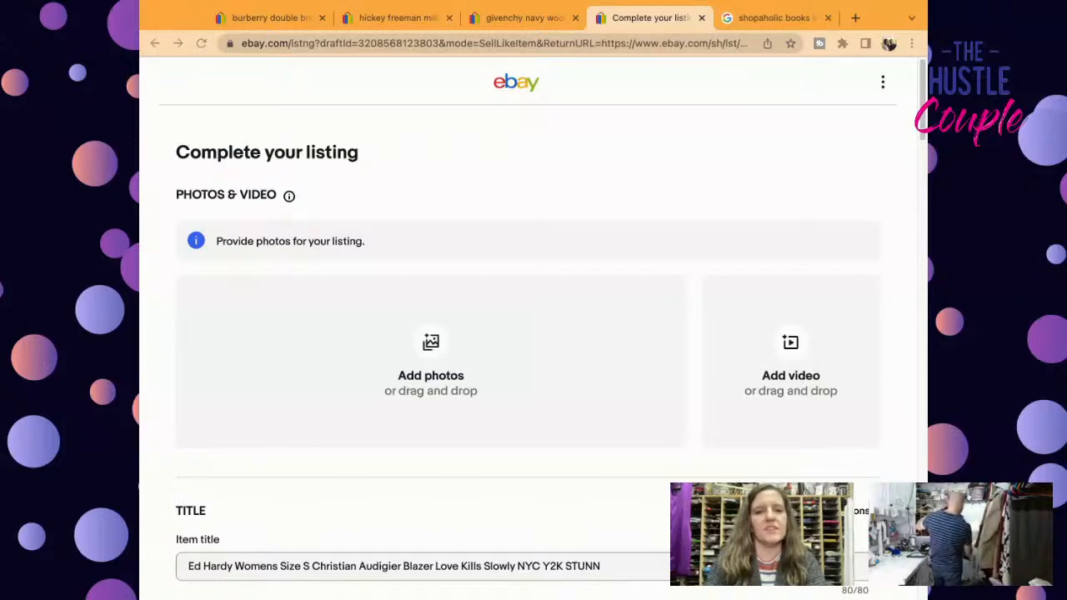
click(476, 589)
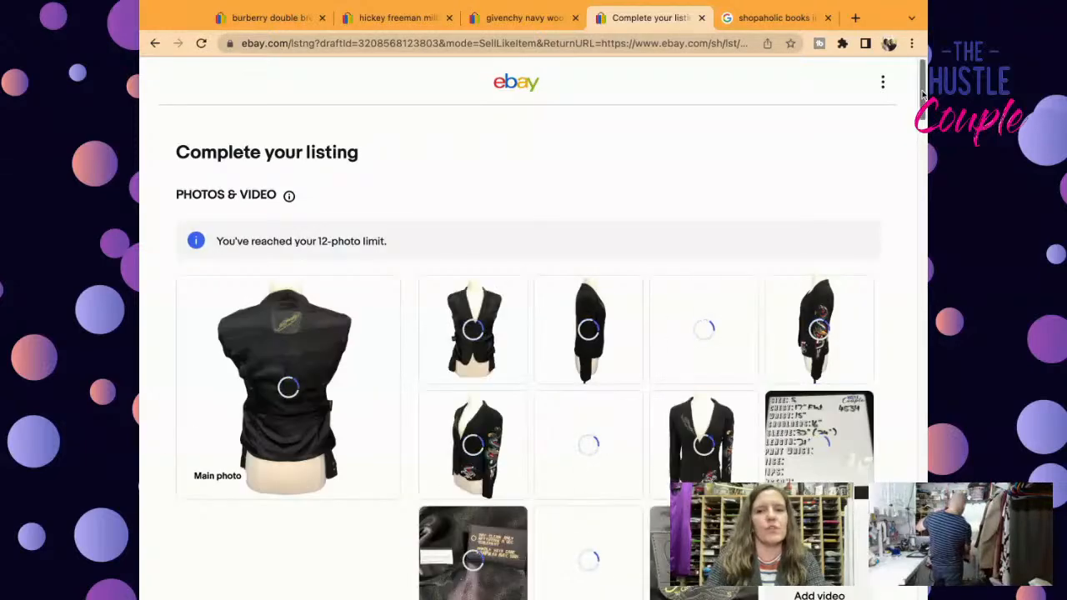
Step: Replace the cut-off word "STUNN" at the end of the item title with "Tiger"
drag(922, 92, 922, 144)
key(BackSpace)
key(BackSpace)
key(BackSpace)
key(BackSpace)
key(BackSpace)
text(Tiger)
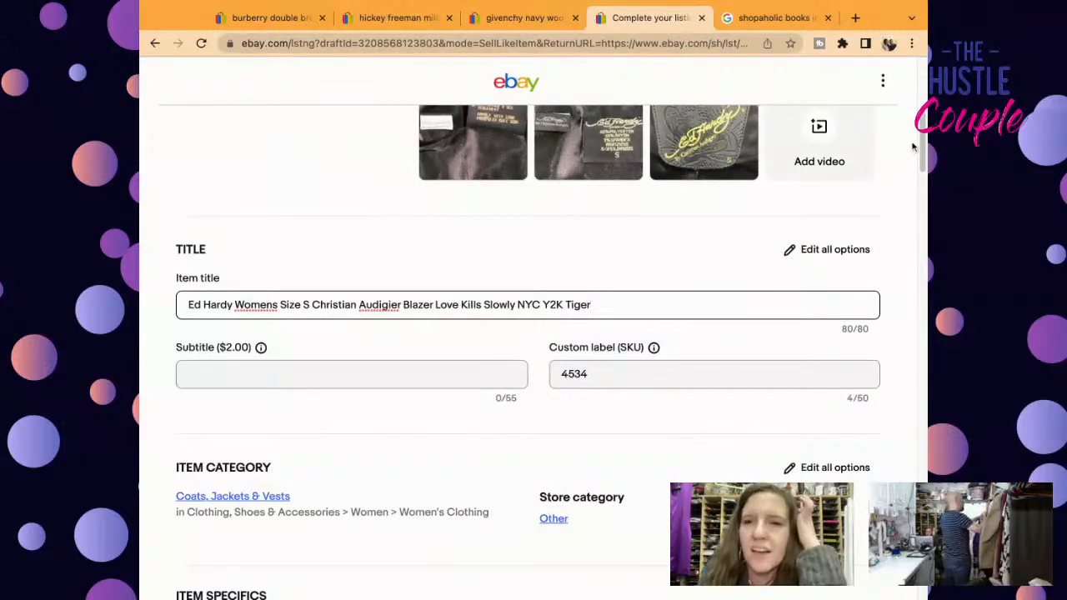
click(922, 166)
scroll(922, 164, up, 5)
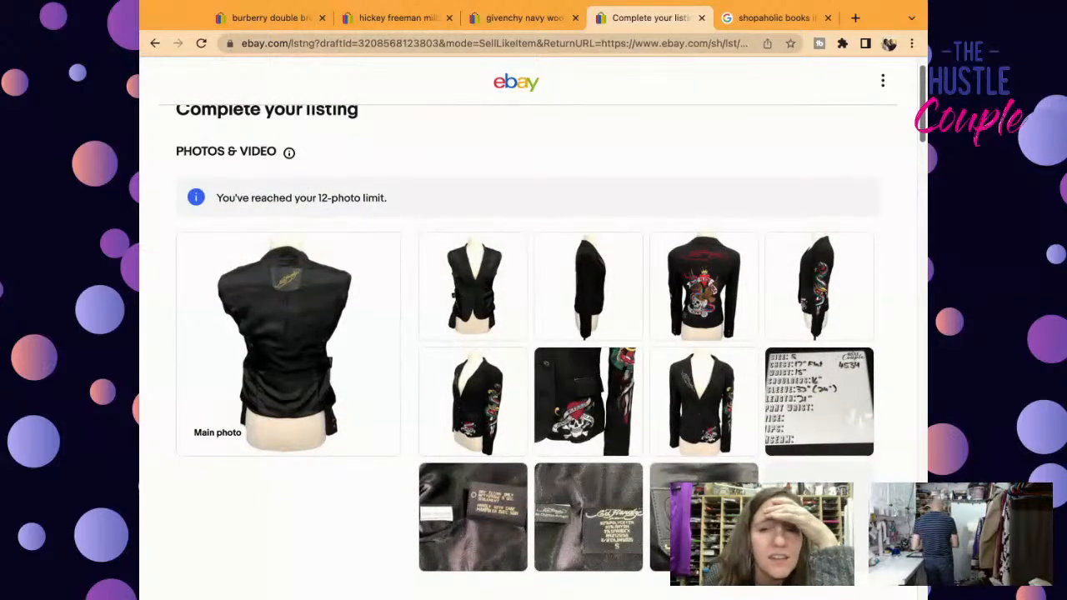
scroll(528, 350, down, 3)
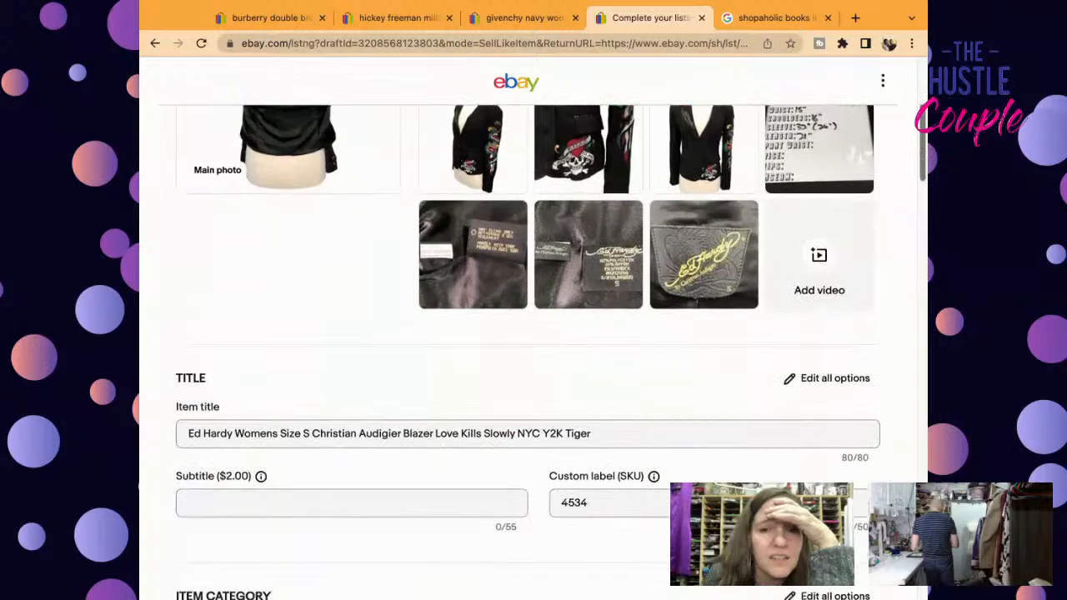
Step: Replace the word "Tiger" at the end of the item title with "Tatto"
click(661, 435)
key(BackSpace)
key(BackSpace)
key(BackSpace)
key(BackSpace)
text(atto)
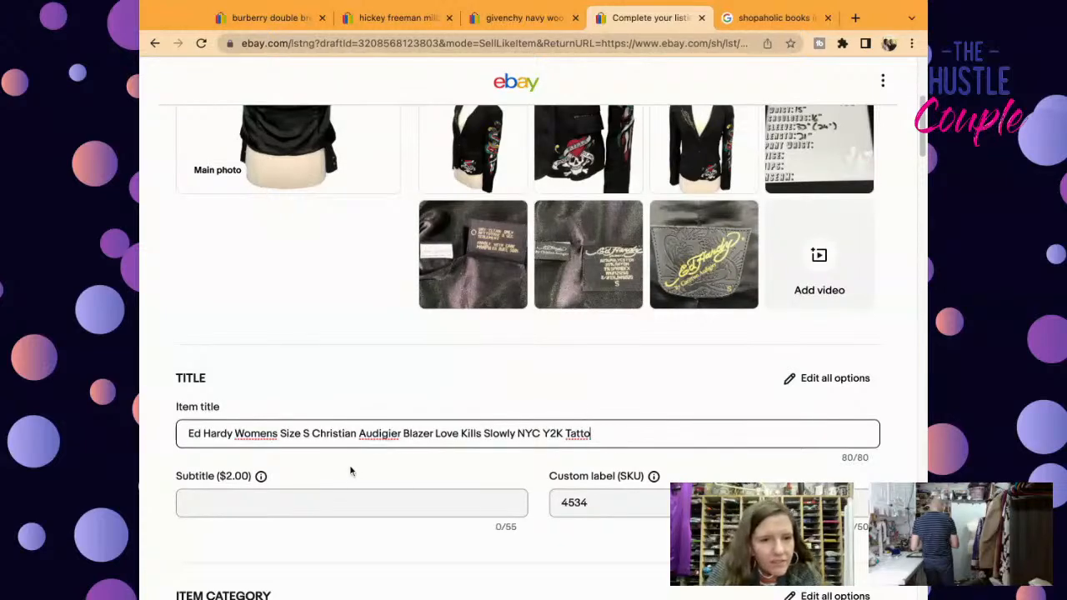
Step: Shorten "Size" to "Sz" in the item title and complete its last word as "Tattoo"
click(301, 433)
key(BackSpace)
key(BackSpace)
key(BackSpace)
text(z)
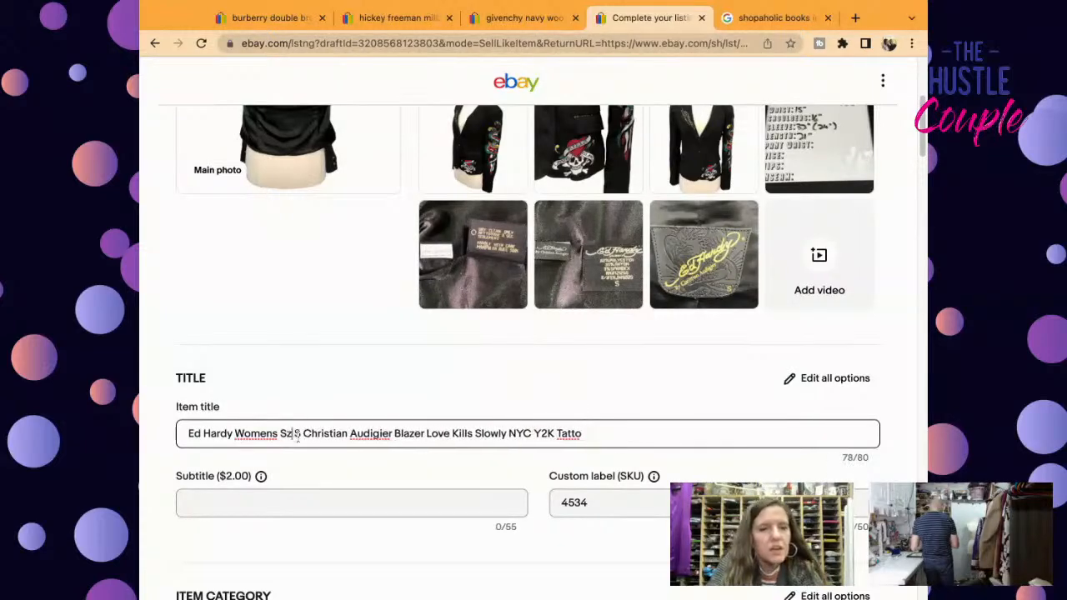
click(639, 443)
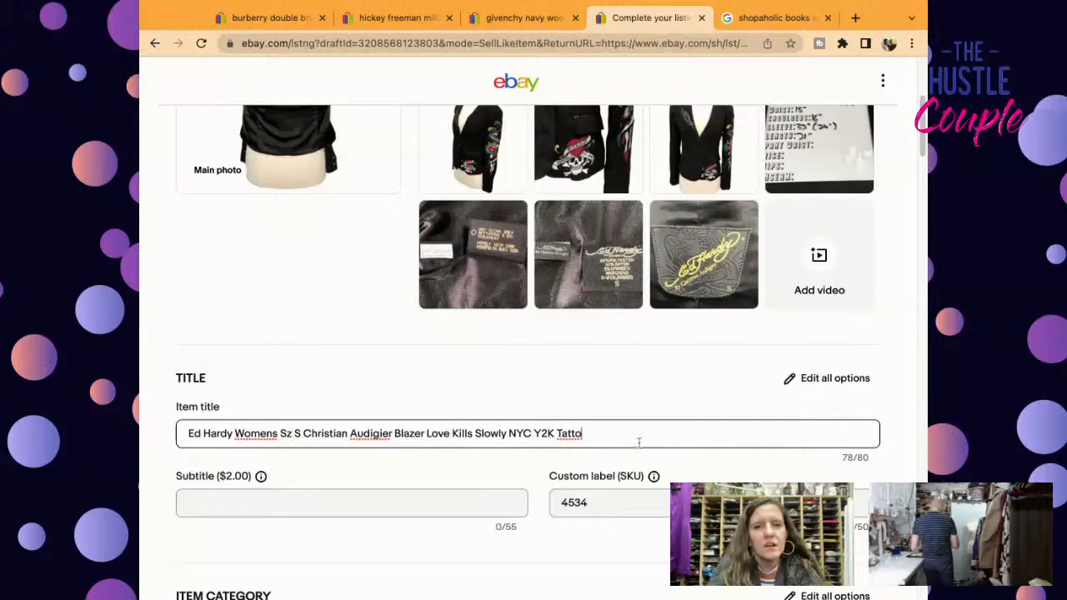
text(o)
key(BackSpace)
text(o)
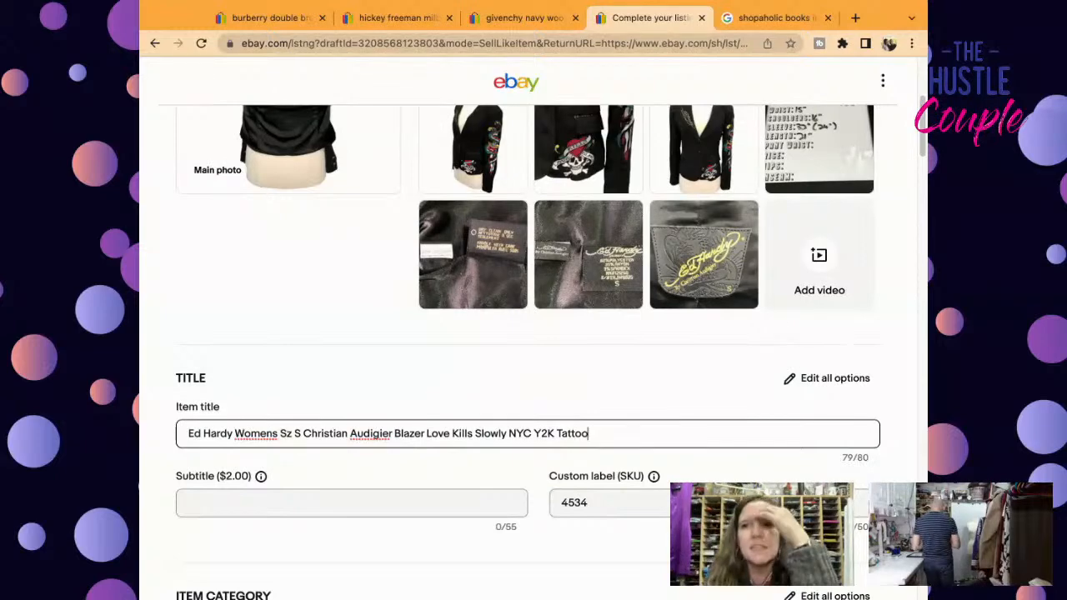
Step: Reorder the photos so the blazer's straight front view is the main photo and the embroidered back view comes second
drag(922, 146, 922, 123)
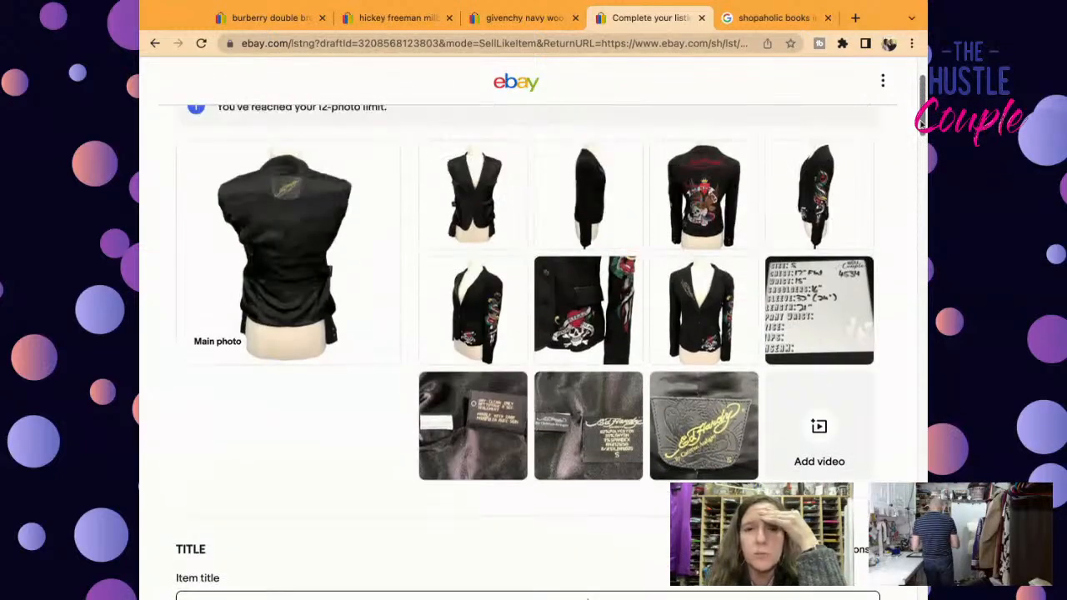
drag(727, 208, 350, 221)
drag(730, 315, 565, 218)
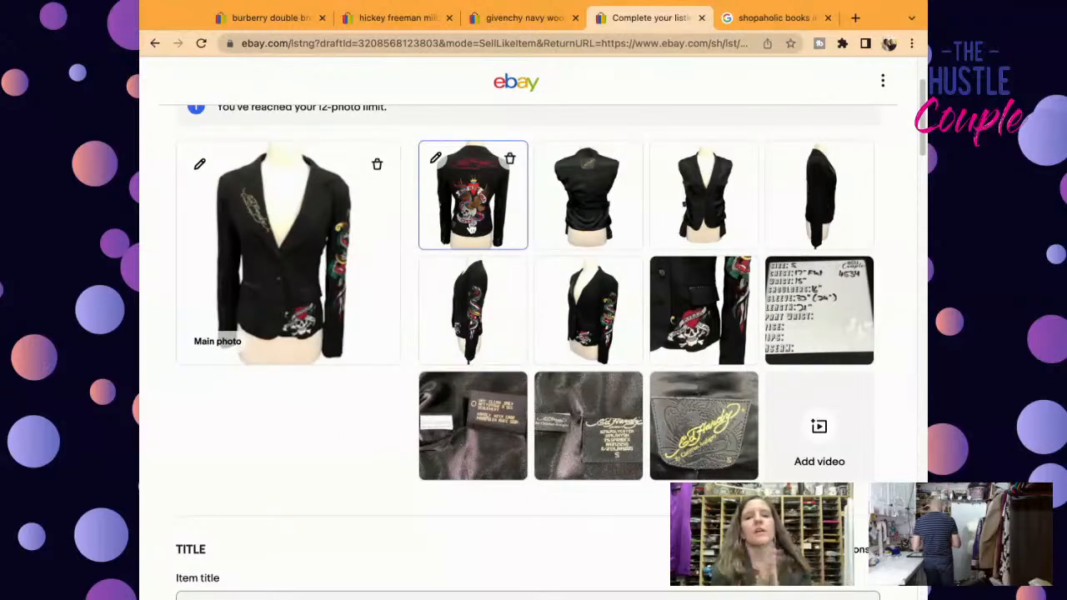
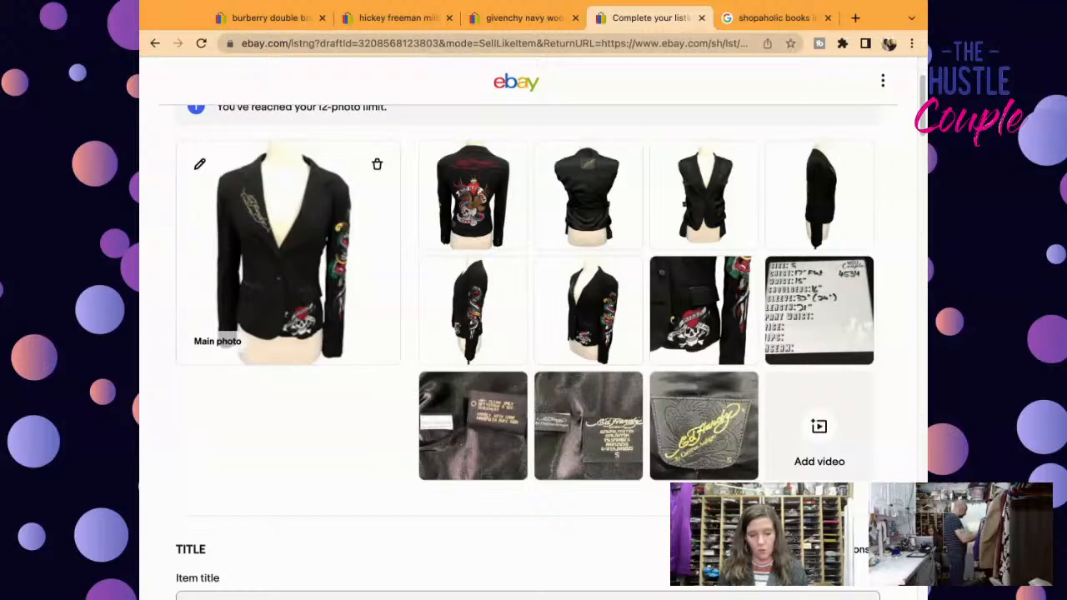
Step: Save the Ed Hardy blazer listing as a draft for later
key(super+Tab)
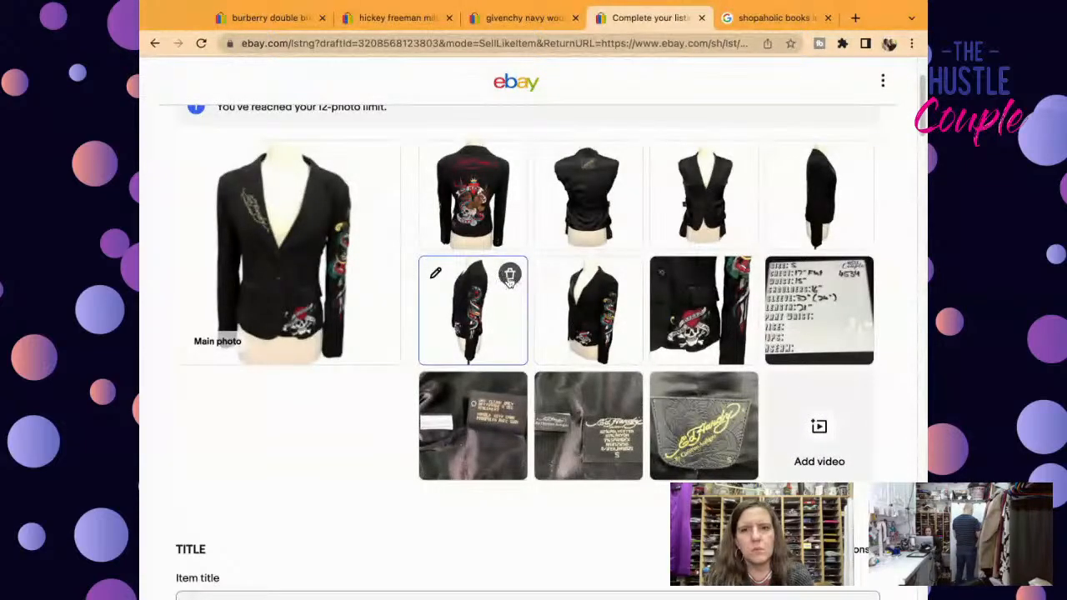
scroll(918, 125, up, 2)
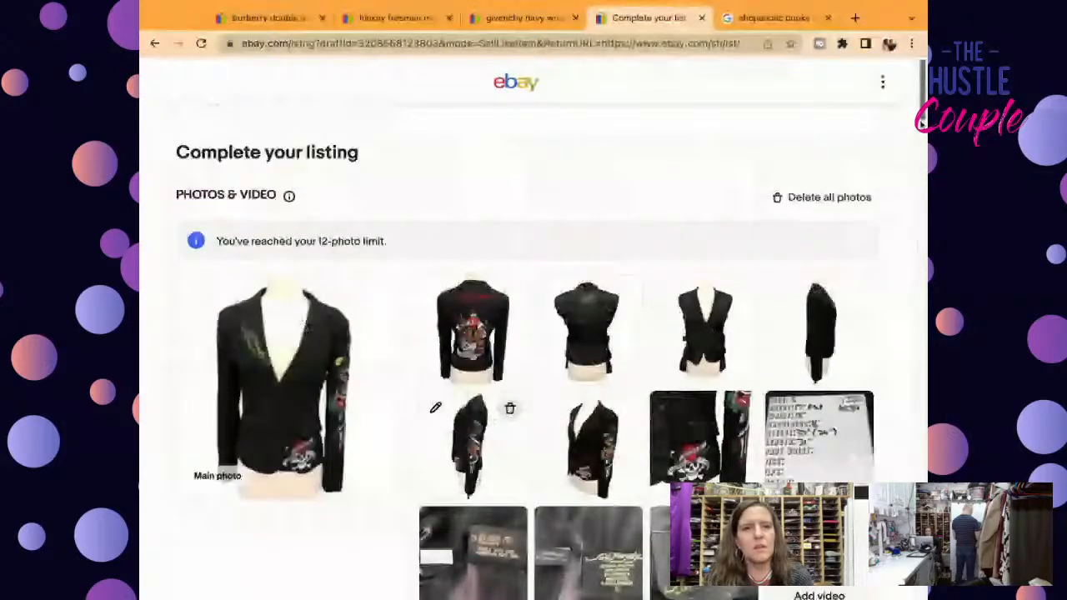
scroll(481, 221, down, 2)
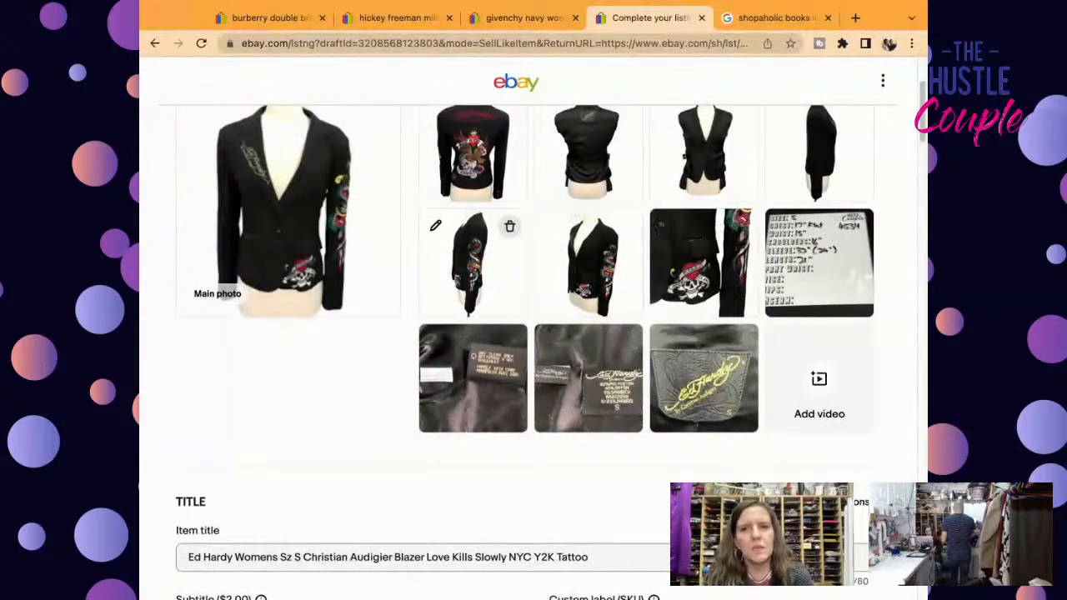
scroll(534, 333, down, 15)
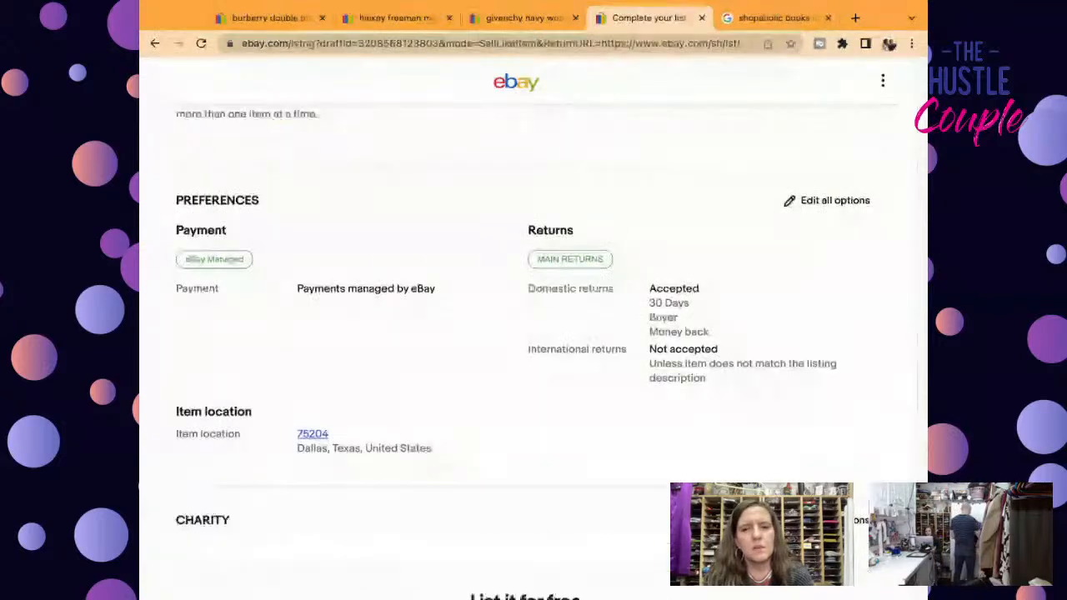
scroll(523, 389, down, 5)
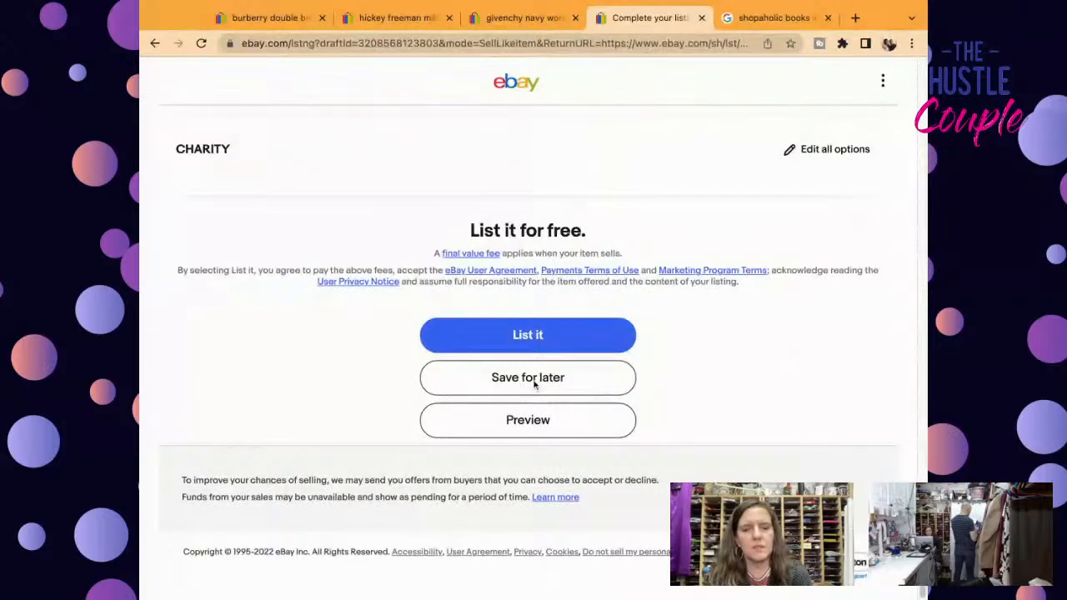
click(534, 380)
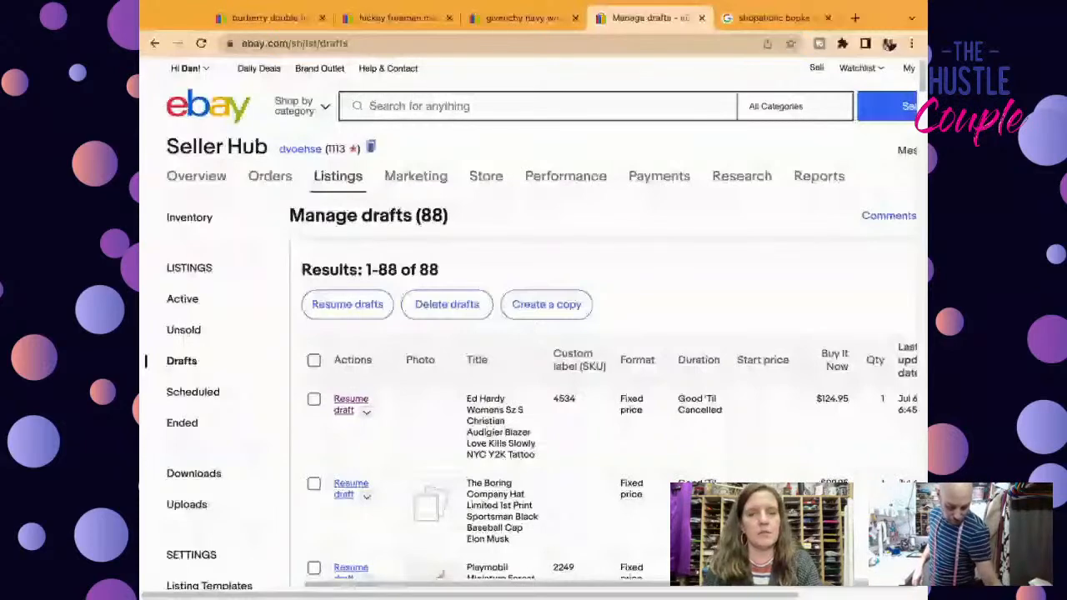
Step: Resume the Ed Hardy blazer draft and make the side-by-side front and back picture the main photo
click(345, 413)
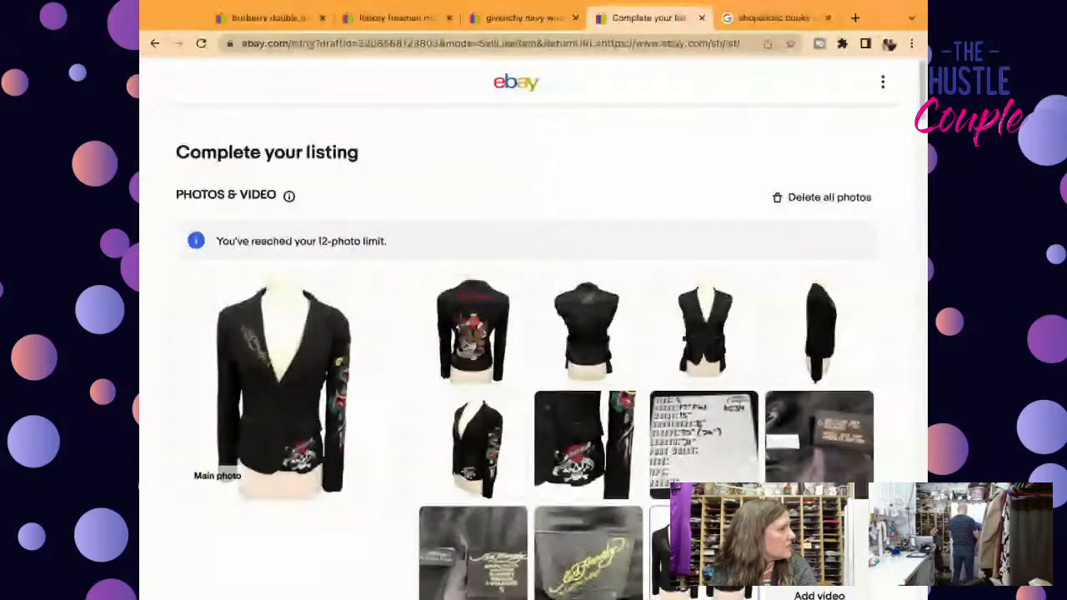
mouse_move(704, 445)
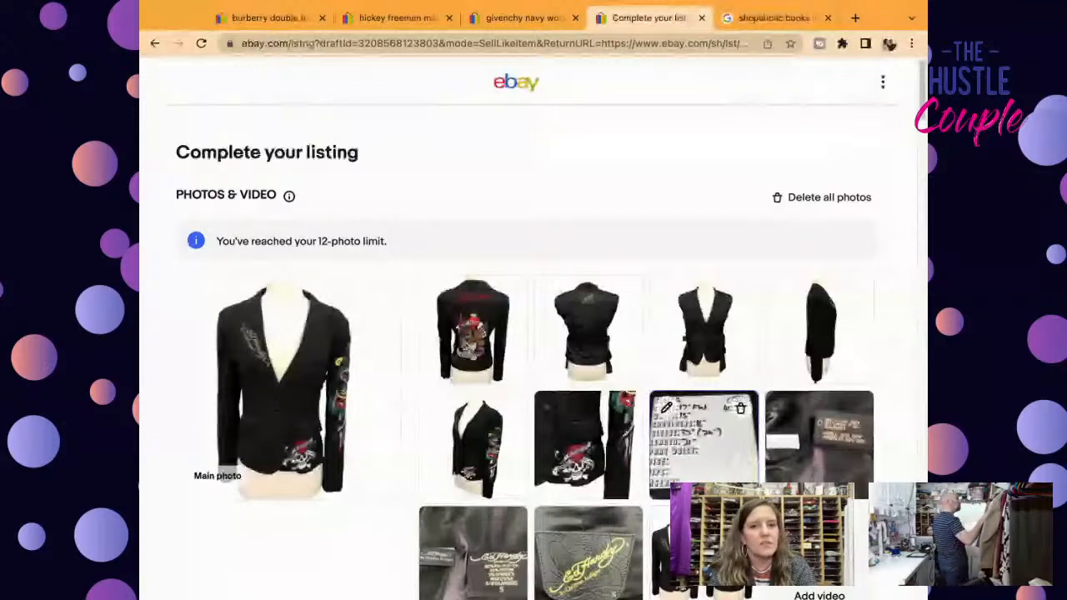
drag(624, 408, 287, 383)
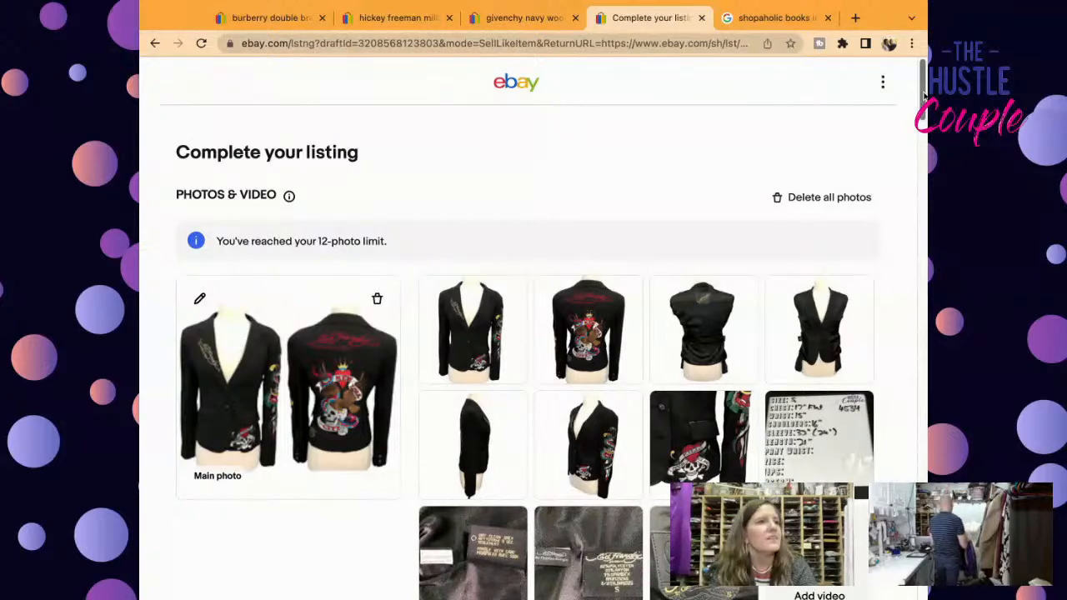
Step: Review the Ed Hardy listing from the photos down through the title, SKU and item category
scroll(923, 96, down, 2)
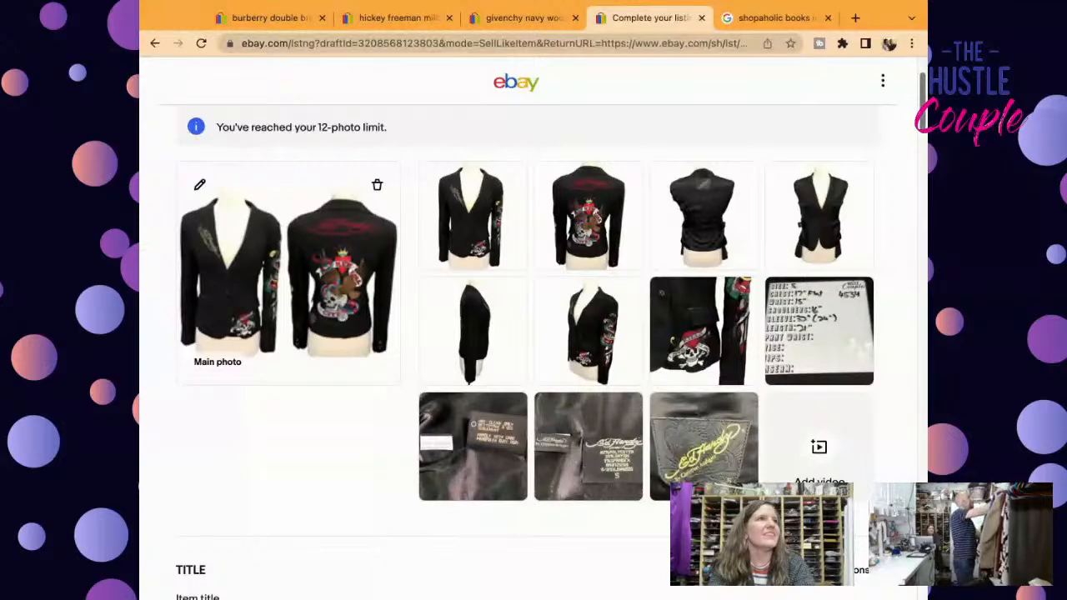
scroll(615, 356, down, 1)
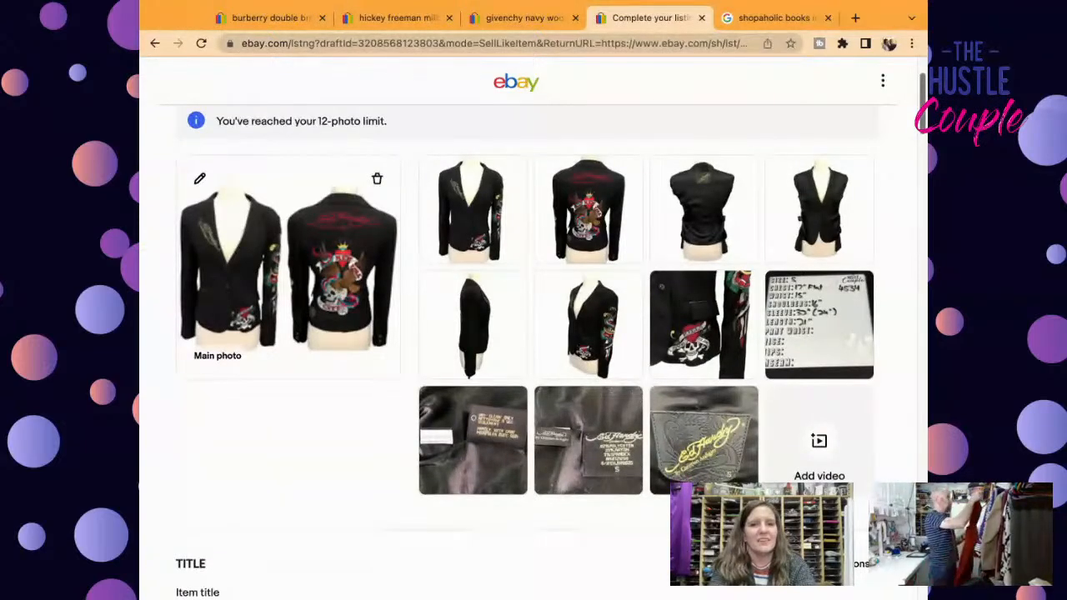
scroll(918, 144, down, 5)
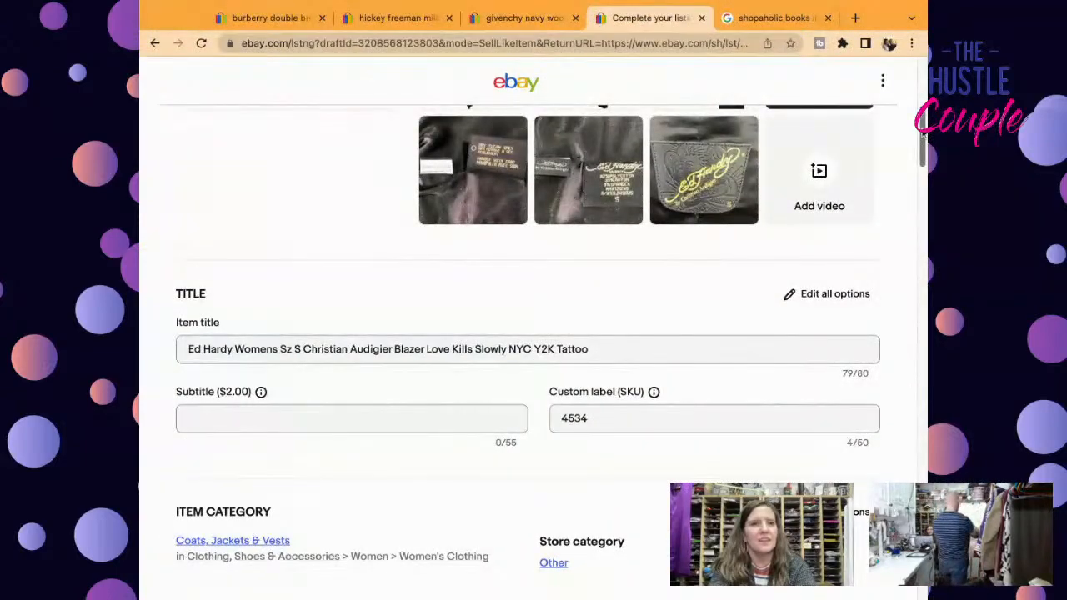
scroll(920, 142, down, 2)
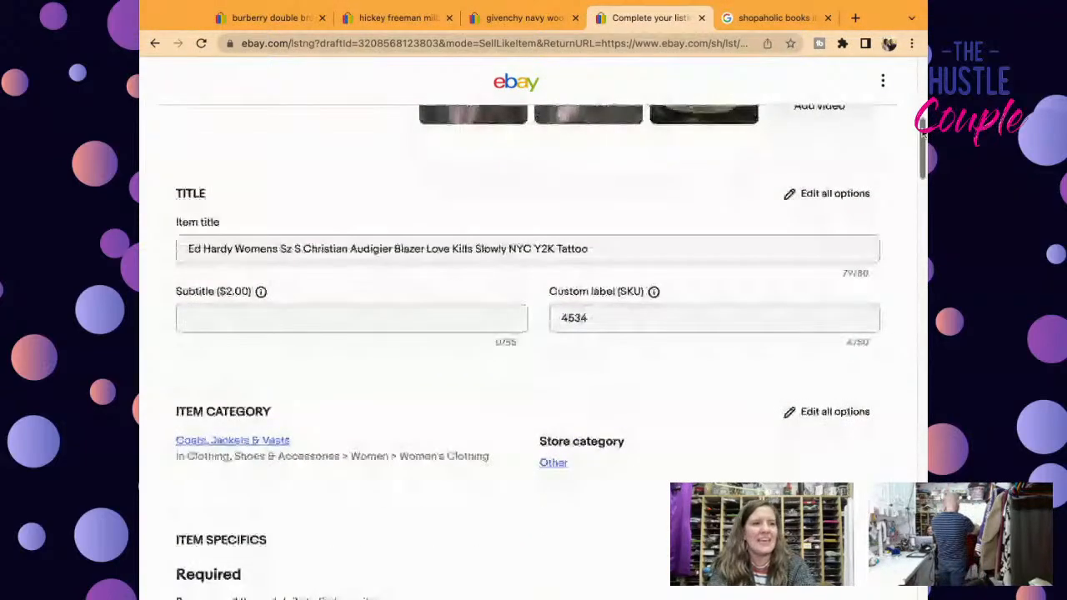
Step: Publish the Ed Hardy women's blazer listing and close the listing confirmation
scroll(922, 127, down, 10)
scroll(525, 333, down, 20)
click(498, 334)
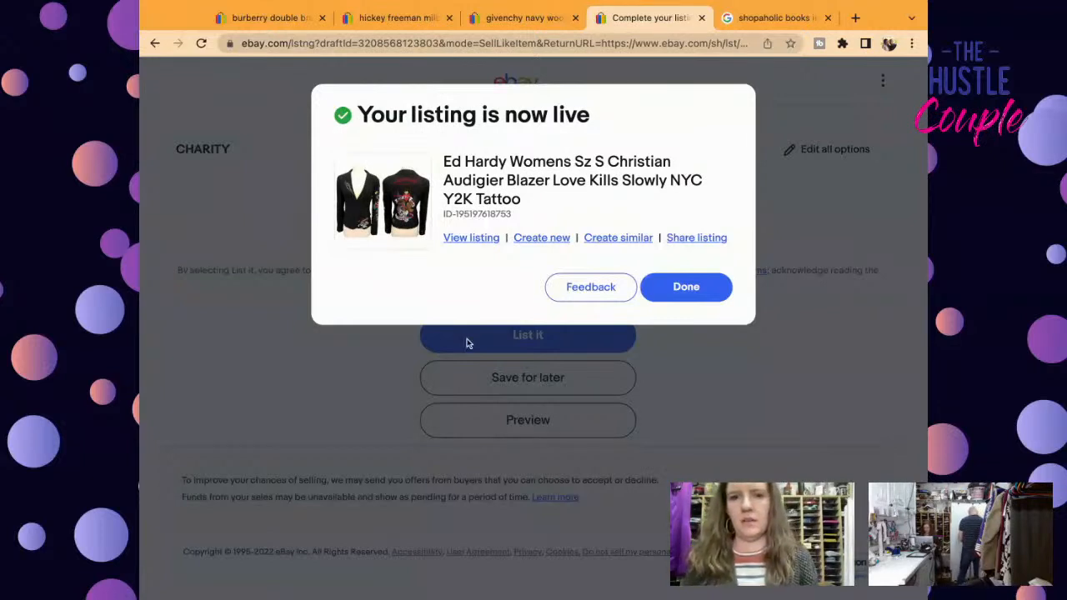
click(686, 287)
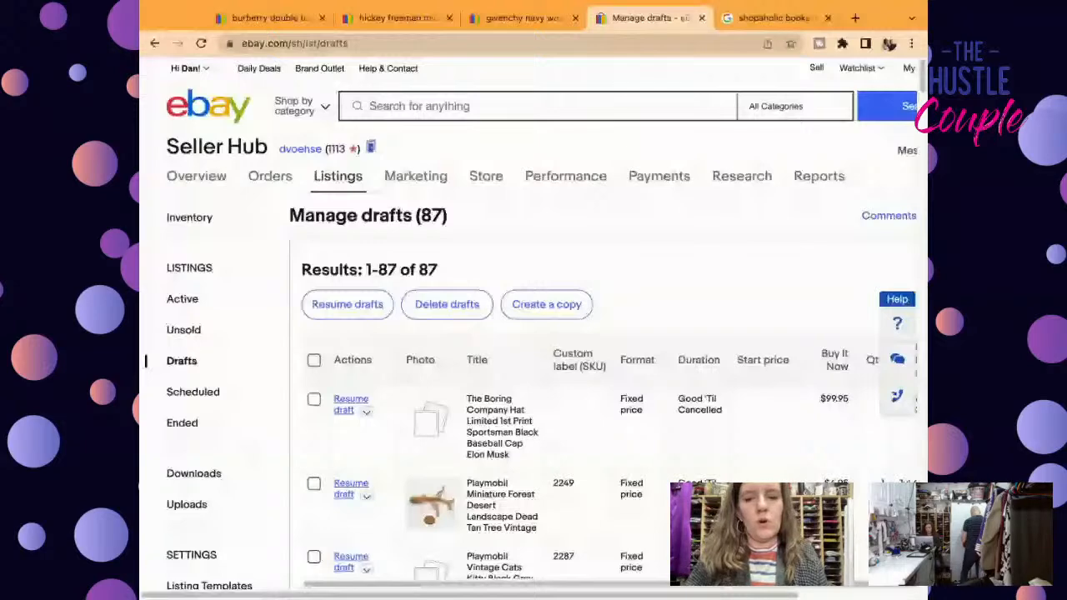
Step: Search eBay for "free people ob462712"
text(free people ob4)
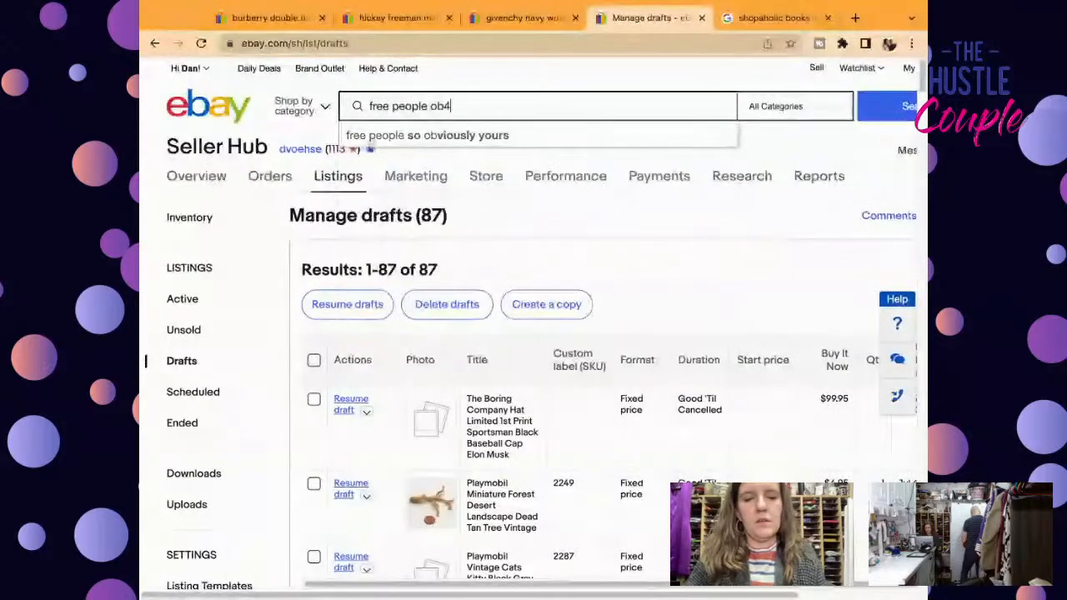
text(62712)
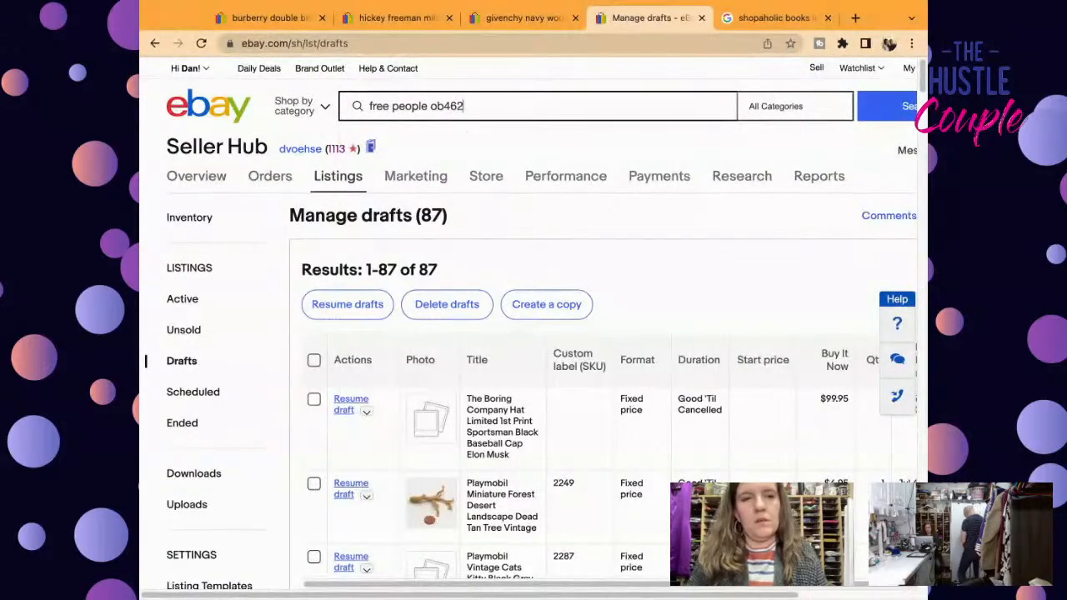
key(Return)
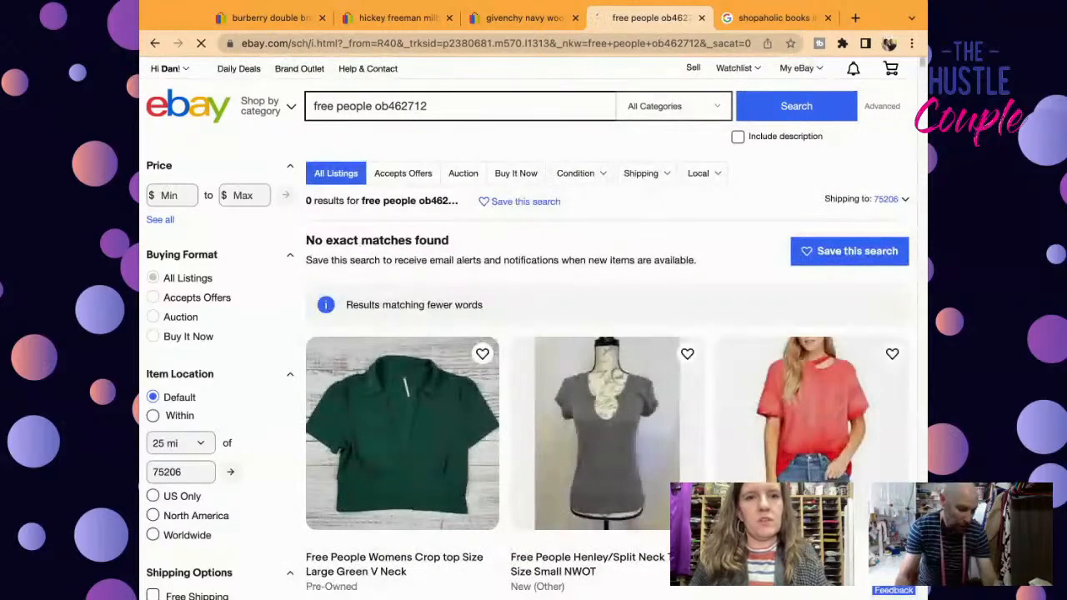
Step: Copy the eBay search phrase and run a Google image search for "free people ob462712"
click(439, 118)
key(ctrl+c)
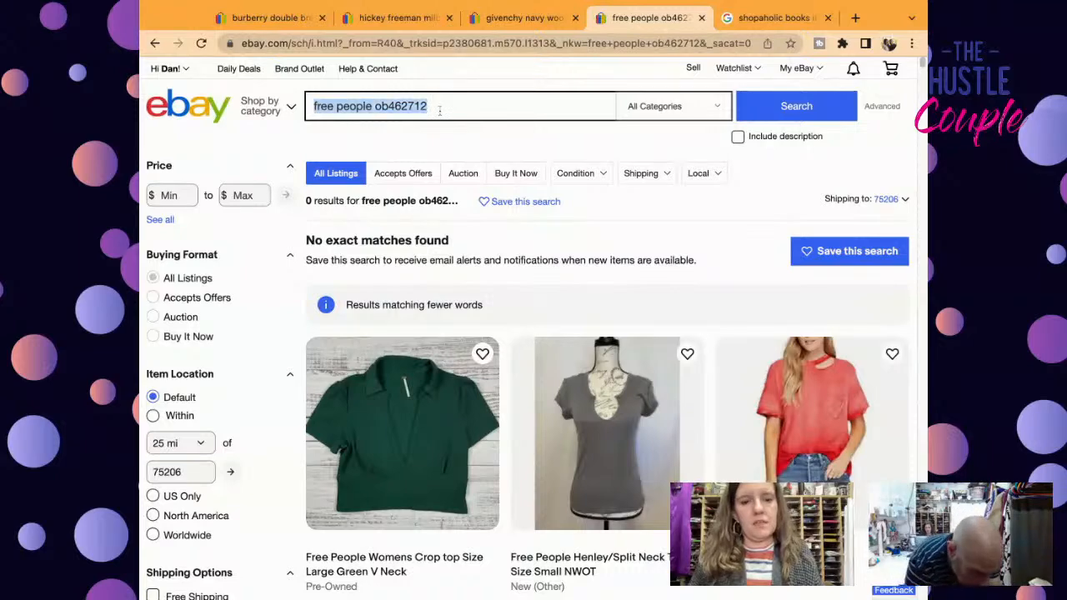
click(767, 17)
click(491, 95)
key(ctrl+v)
key(Return)
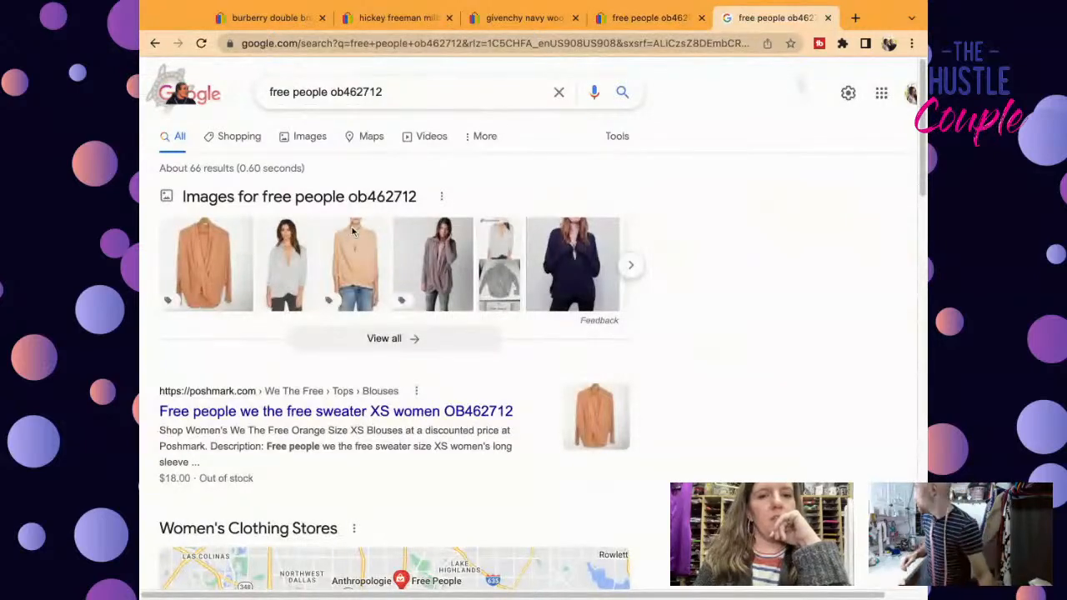
click(310, 138)
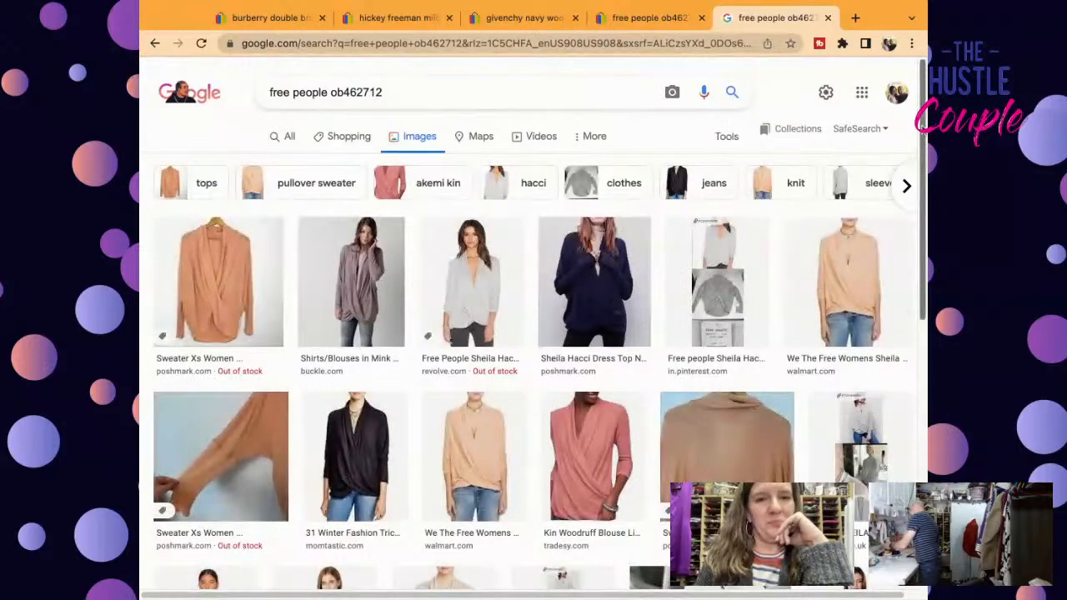
Step: Look through the image results for a Free People top that matches style number ob462712
scroll(923, 86, down, 1)
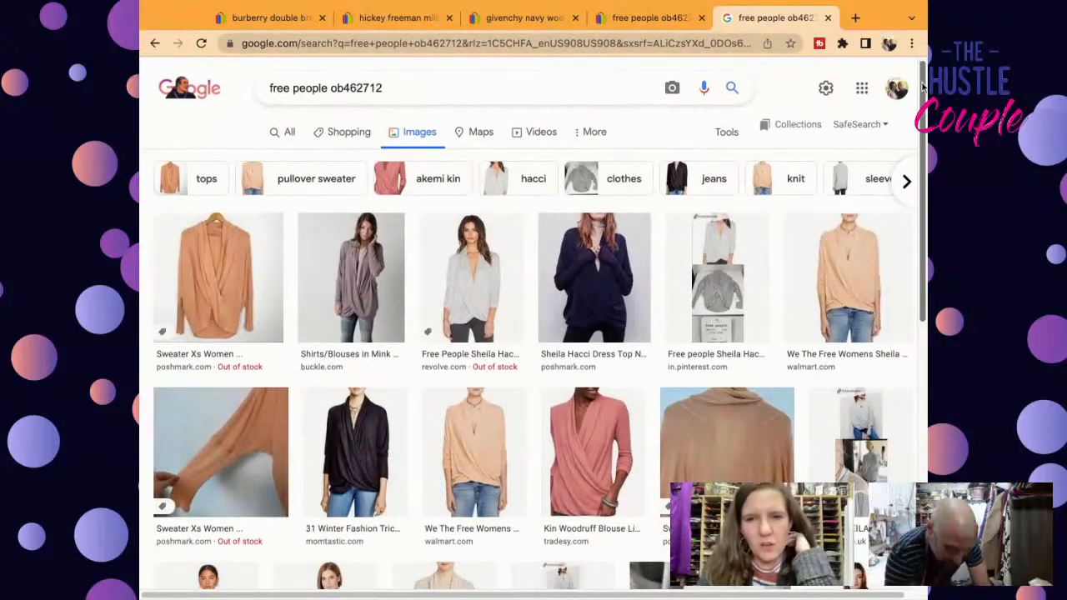
scroll(923, 87, down, 2)
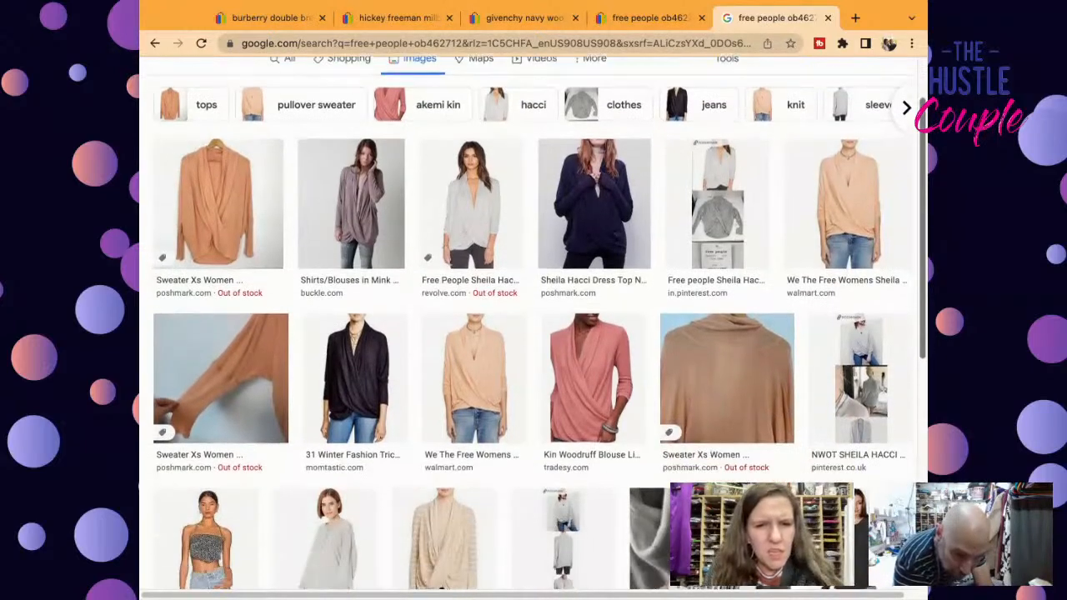
scroll(541, 341, down, 1)
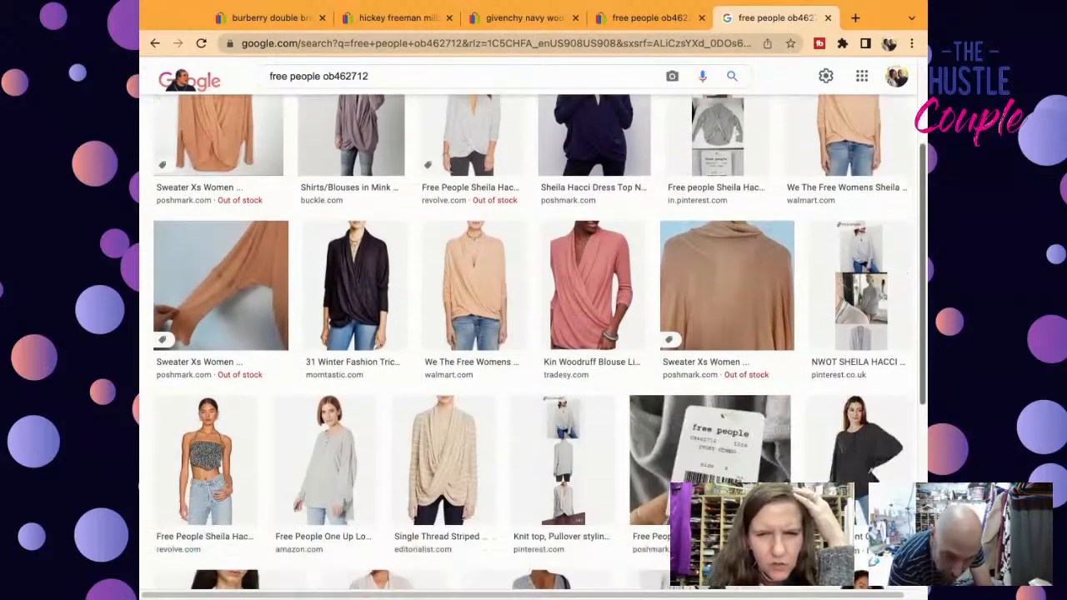
scroll(540, 342, down, 1)
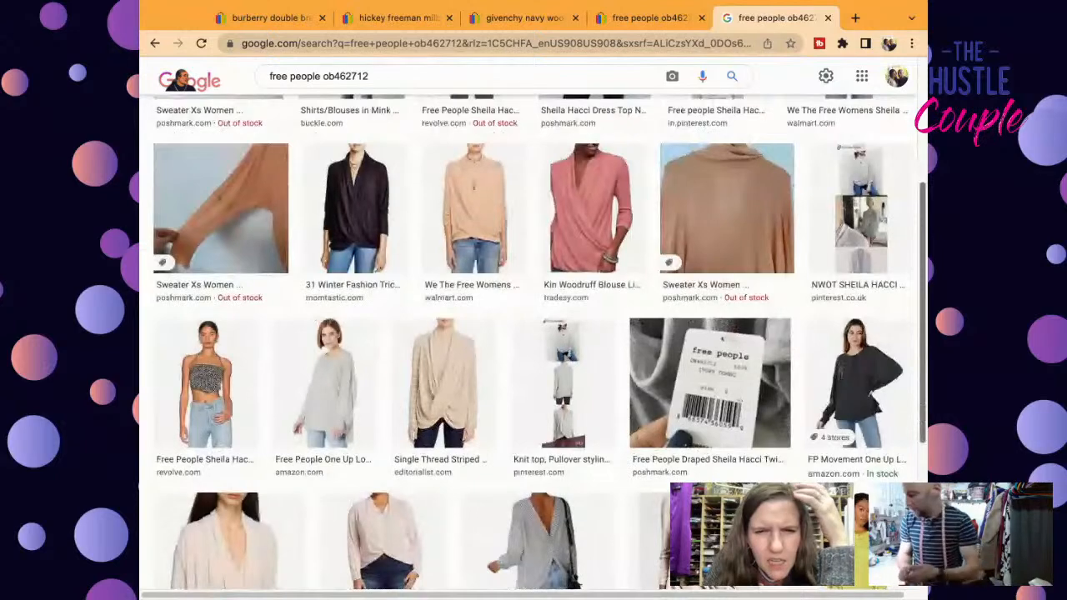
scroll(540, 341, down, 1)
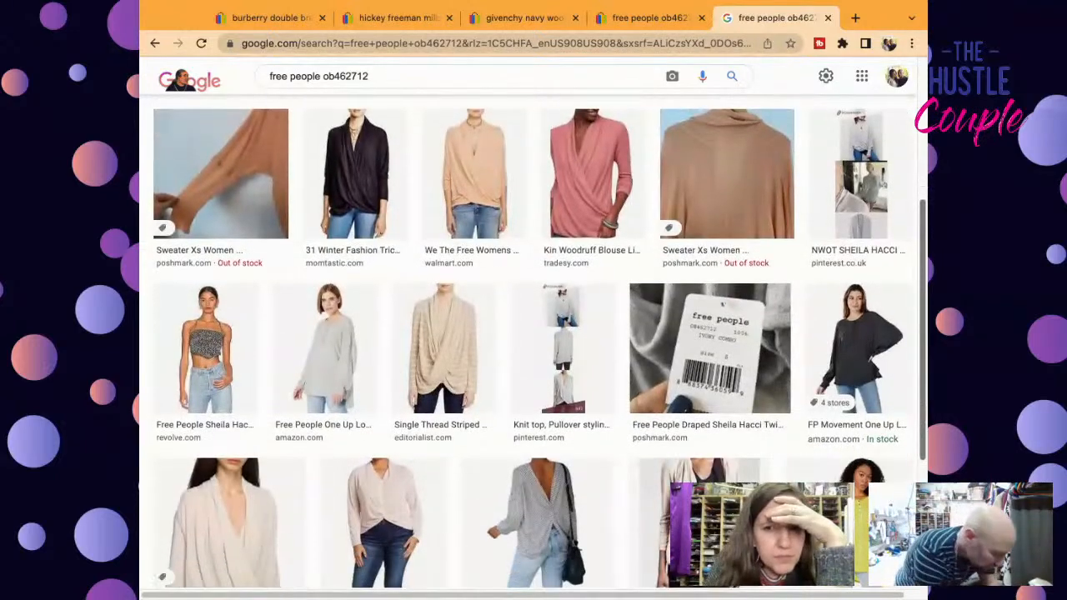
scroll(540, 342, up, 1)
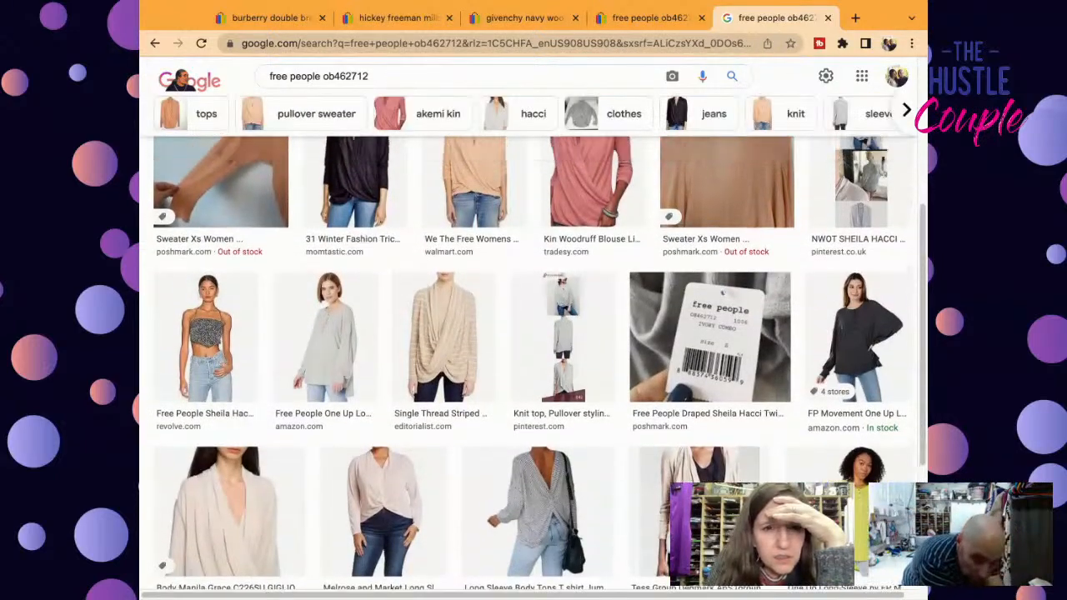
scroll(541, 342, up, 1)
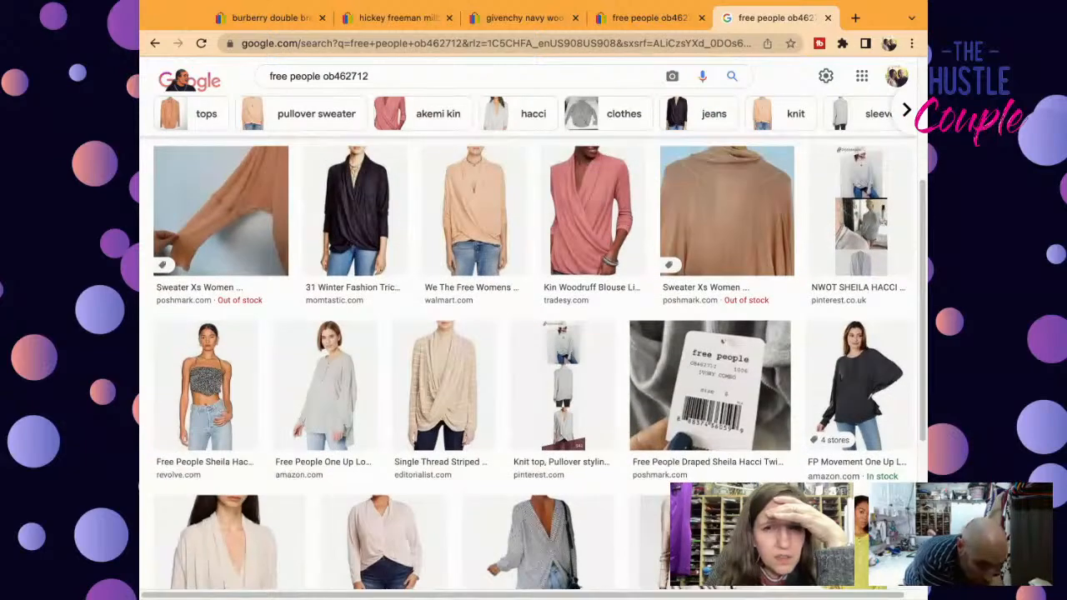
scroll(540, 342, up, 2)
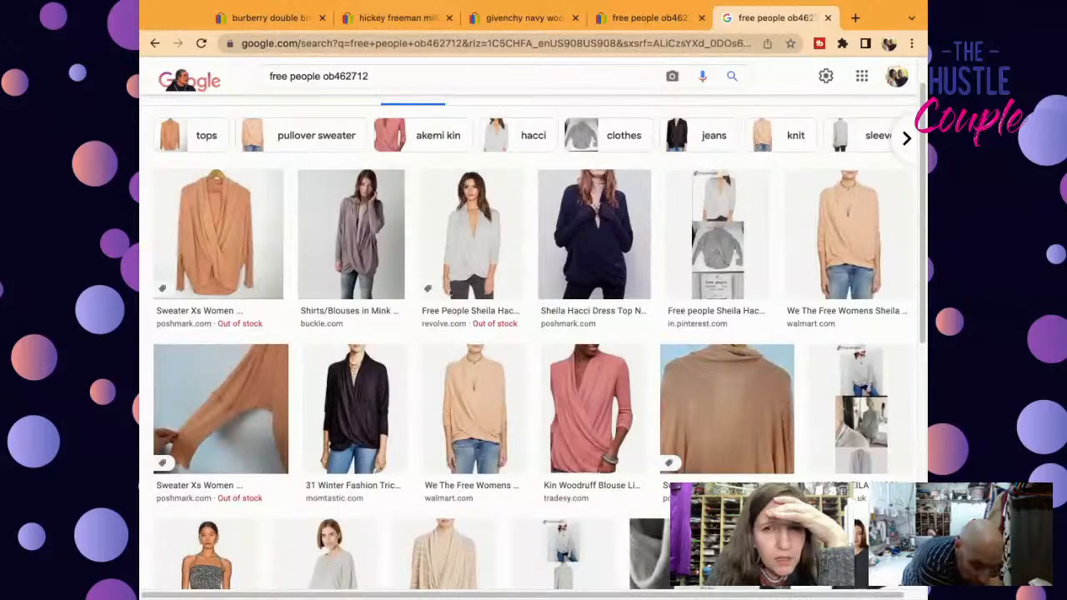
scroll(477, 236, up, 1)
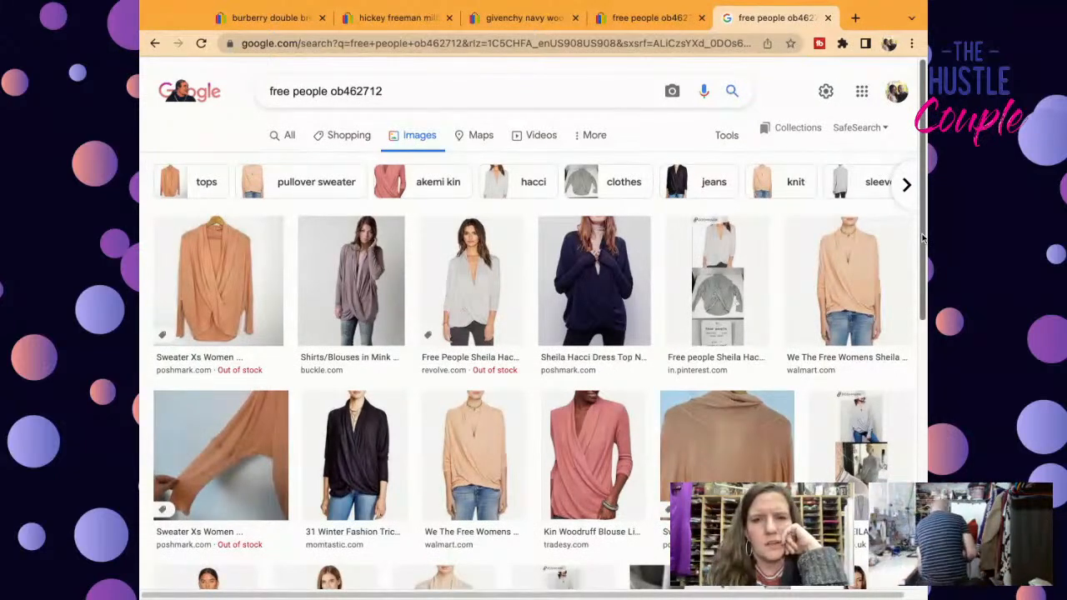
Step: Open the Poshmark listing behind the Free People price tag photo and copy its title without the size
scroll(923, 239, down, 4)
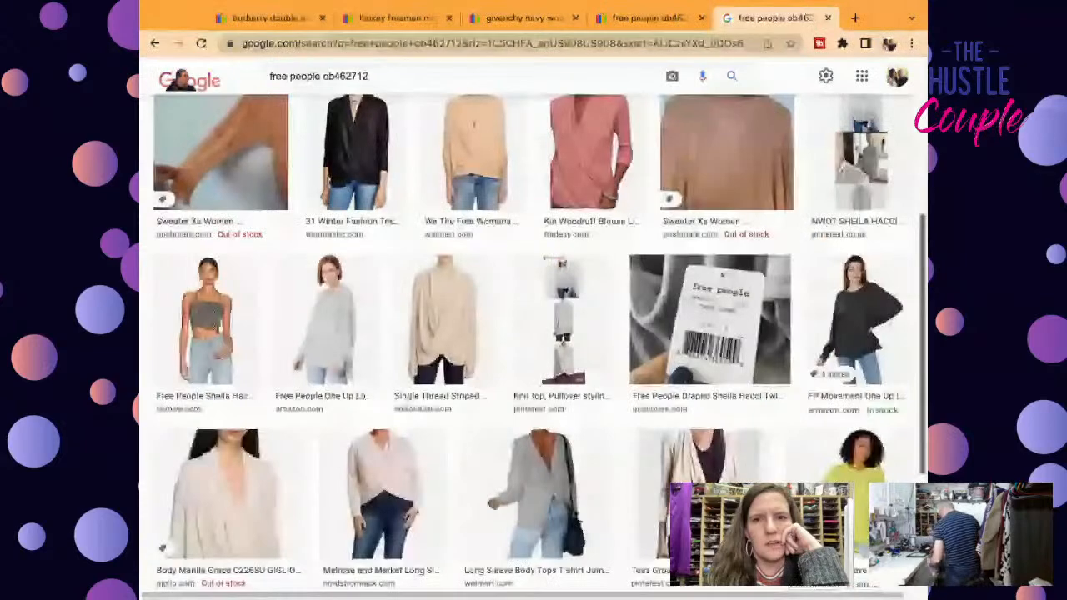
click(732, 371)
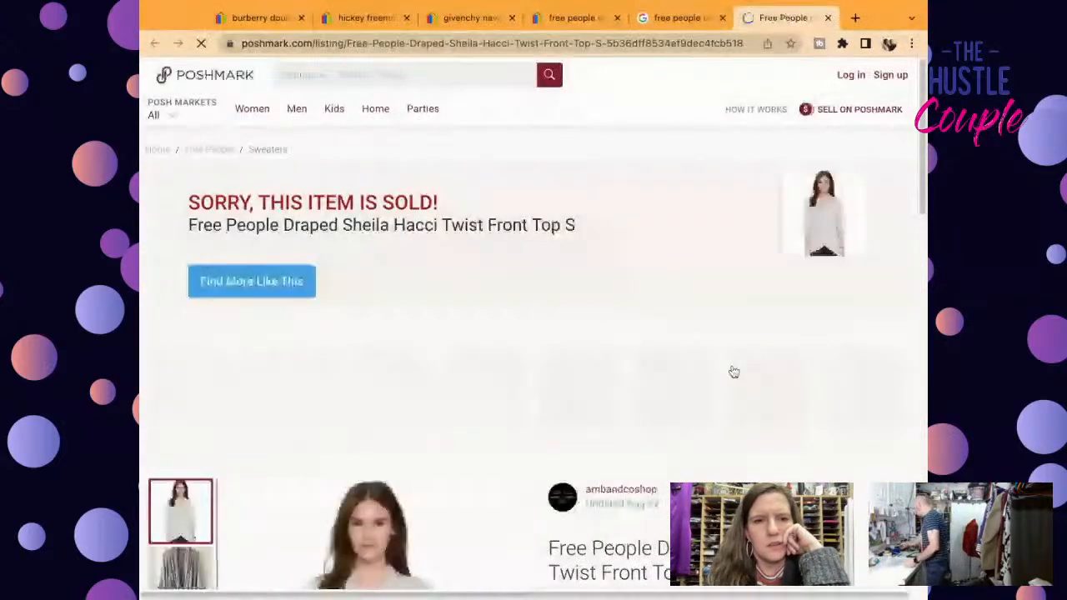
drag(923, 94, 923, 117)
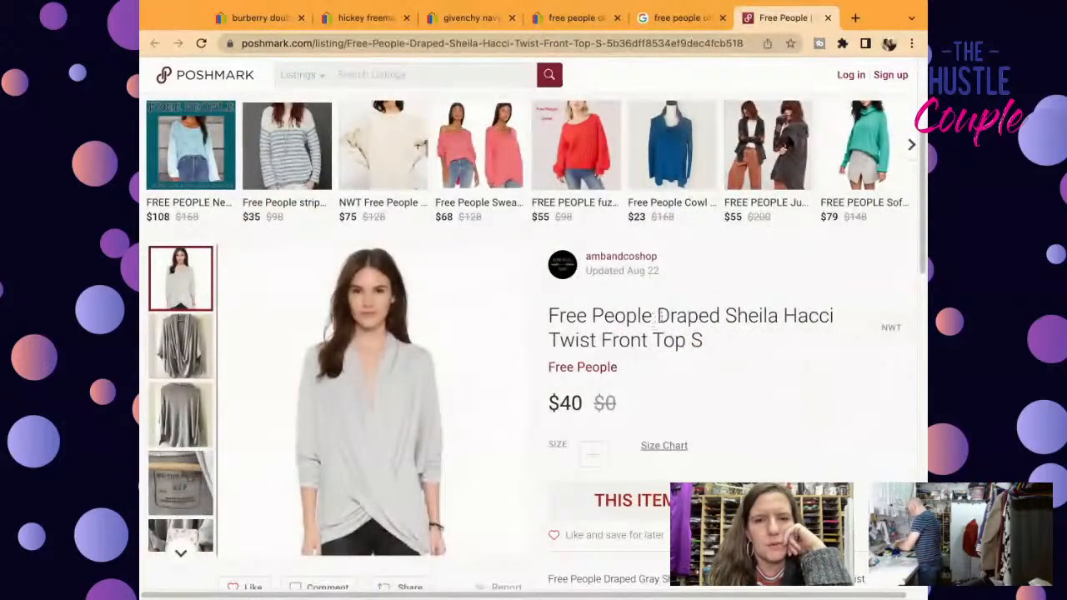
drag(549, 317, 642, 342)
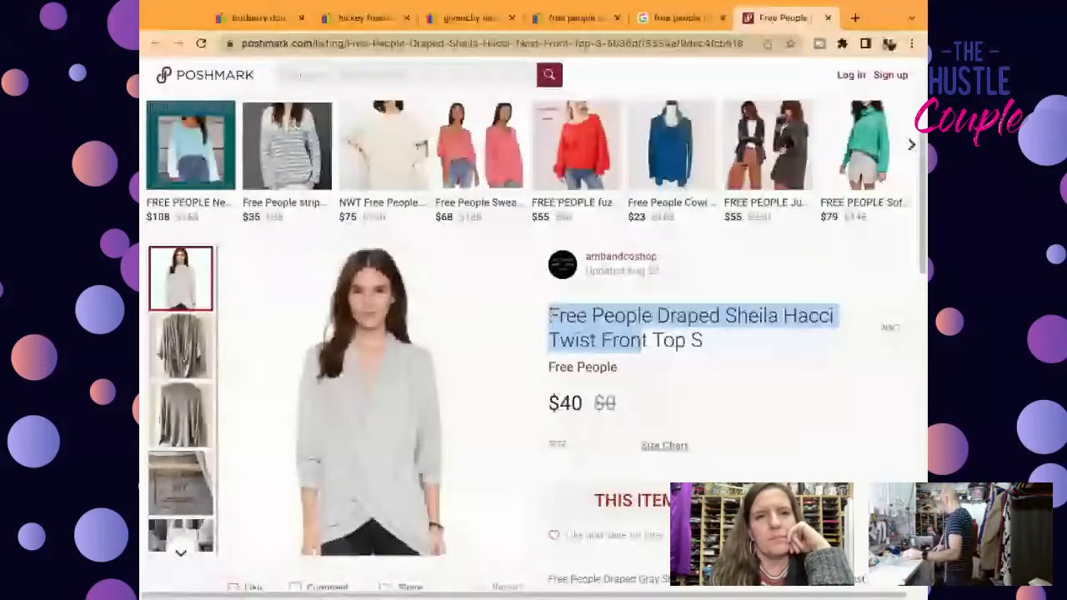
drag(642, 342, 686, 342)
key(ctrl+c)
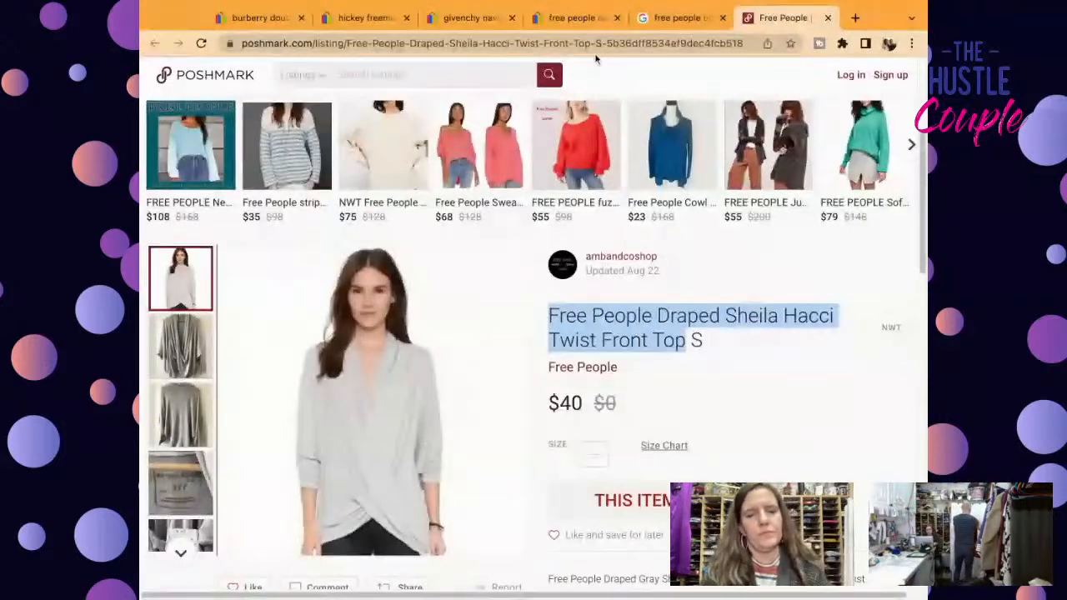
Step: Search Google Images for "Free People Draped Sheila Hacci Twist Front Top" and look through the results
click(543, 43)
key(ctrl+v)
key(Return)
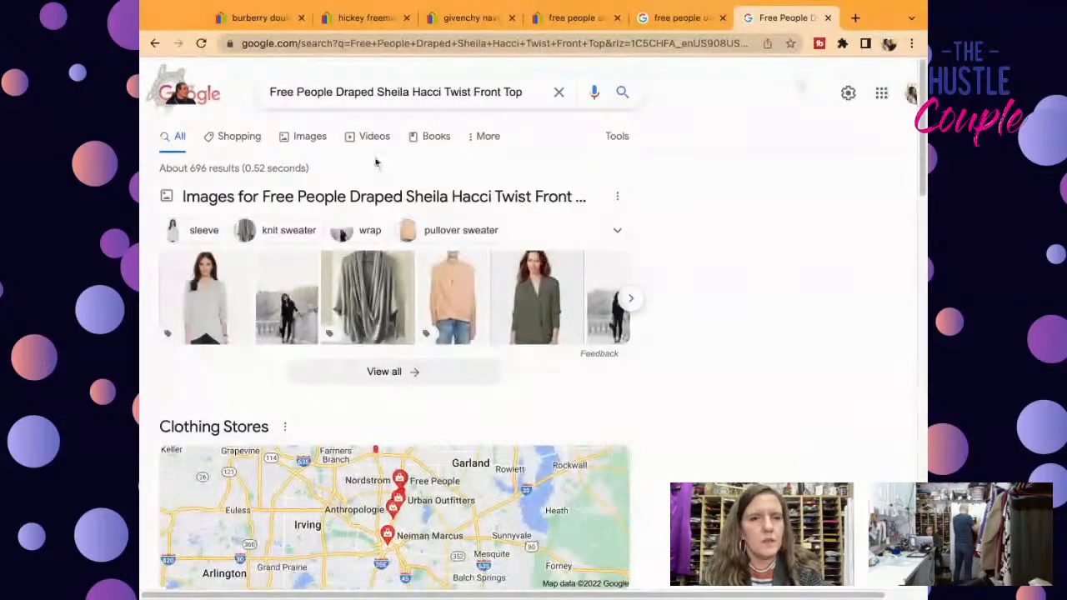
click(311, 136)
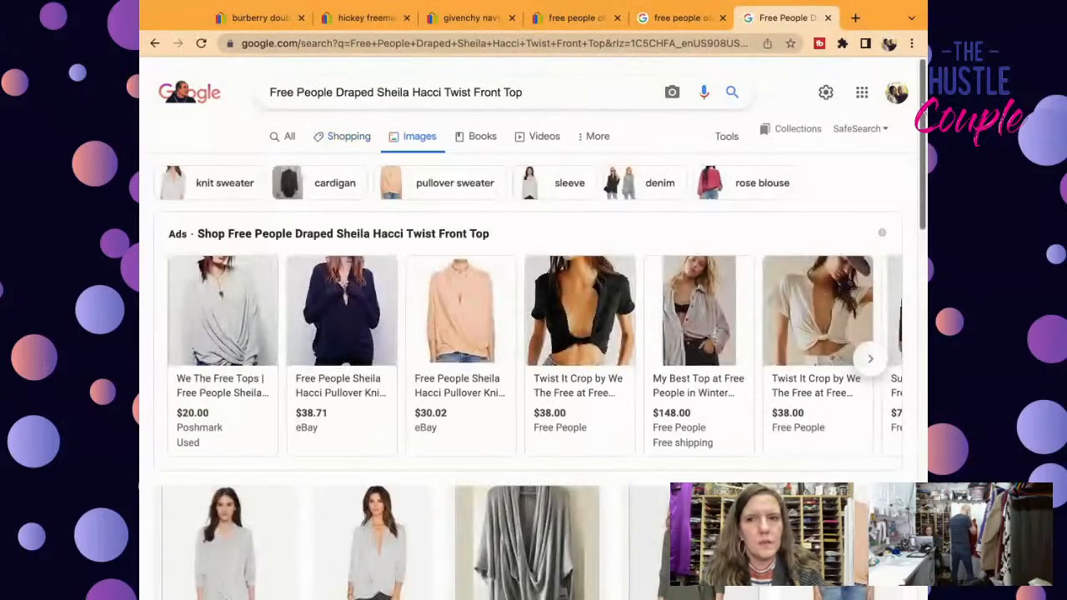
scroll(322, 334, down, 3)
scroll(534, 334, down, 3)
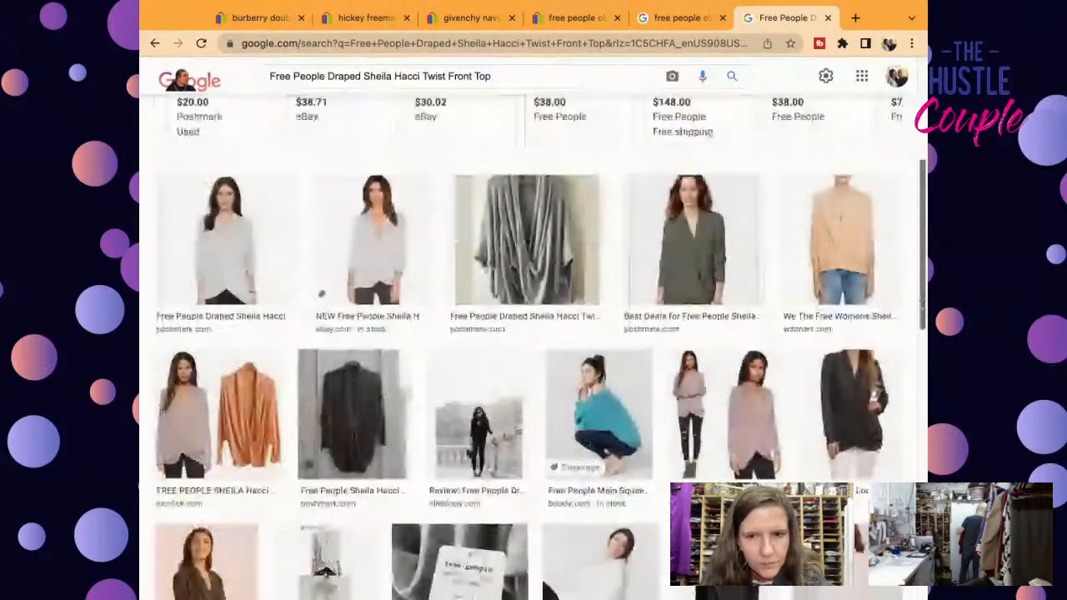
scroll(533, 334, down, 10)
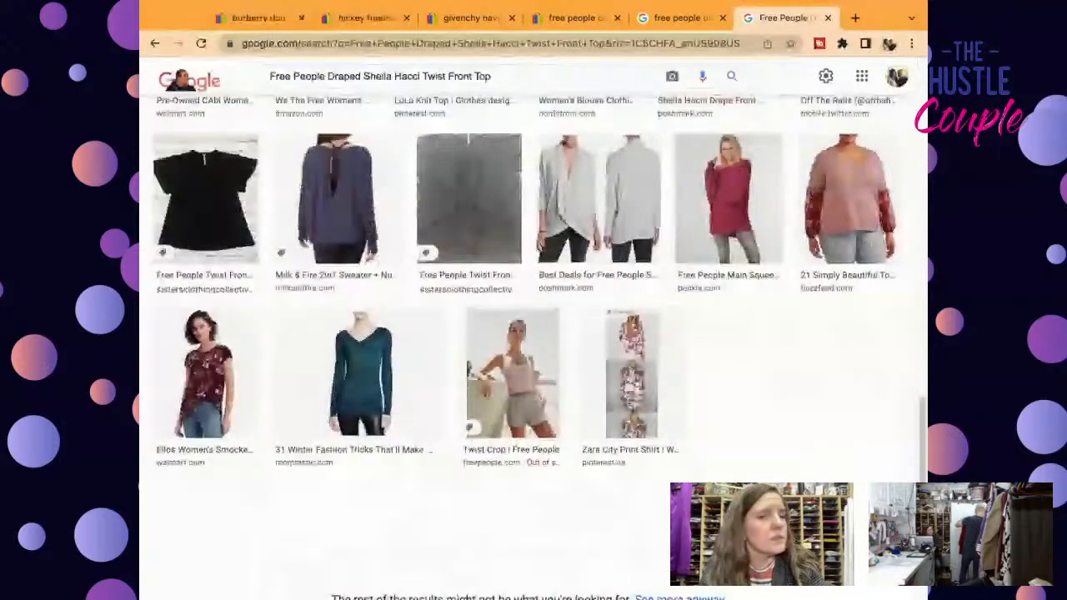
scroll(533, 333, up, 15)
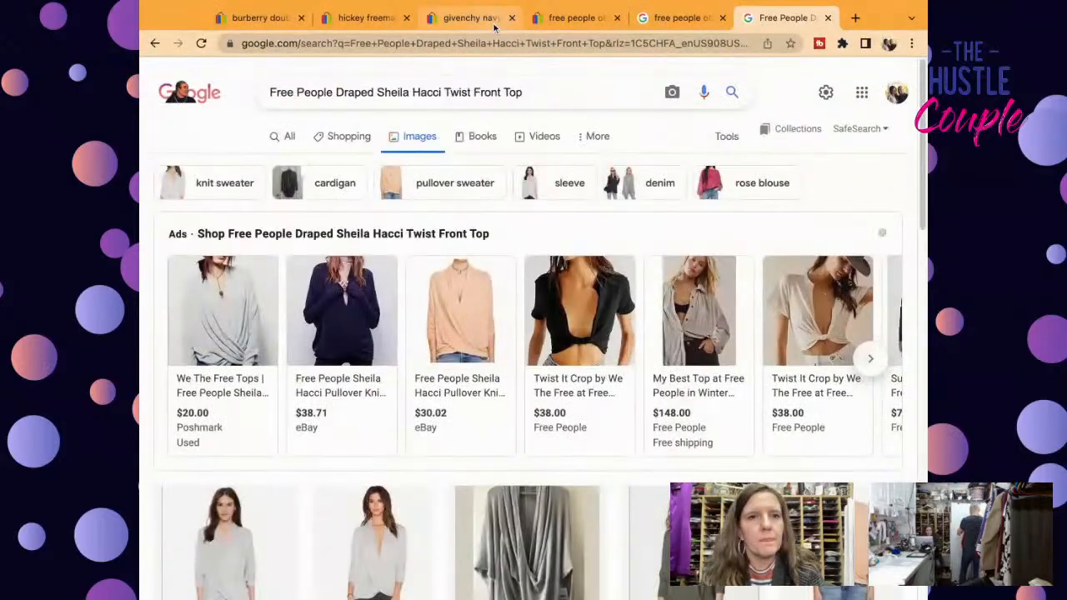
Step: Search eBay for the copied title "Free People Draped Sheila Hacci Twist Front Top", replacing the style number search
click(494, 25)
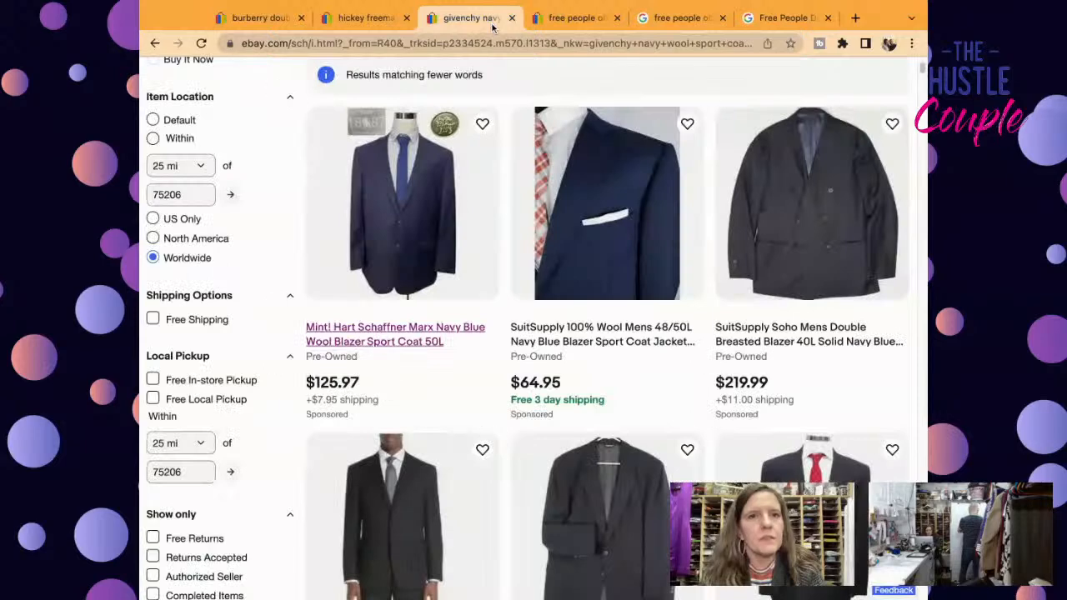
click(571, 25)
triple_click(503, 102)
key(ctrl+v)
key(Return)
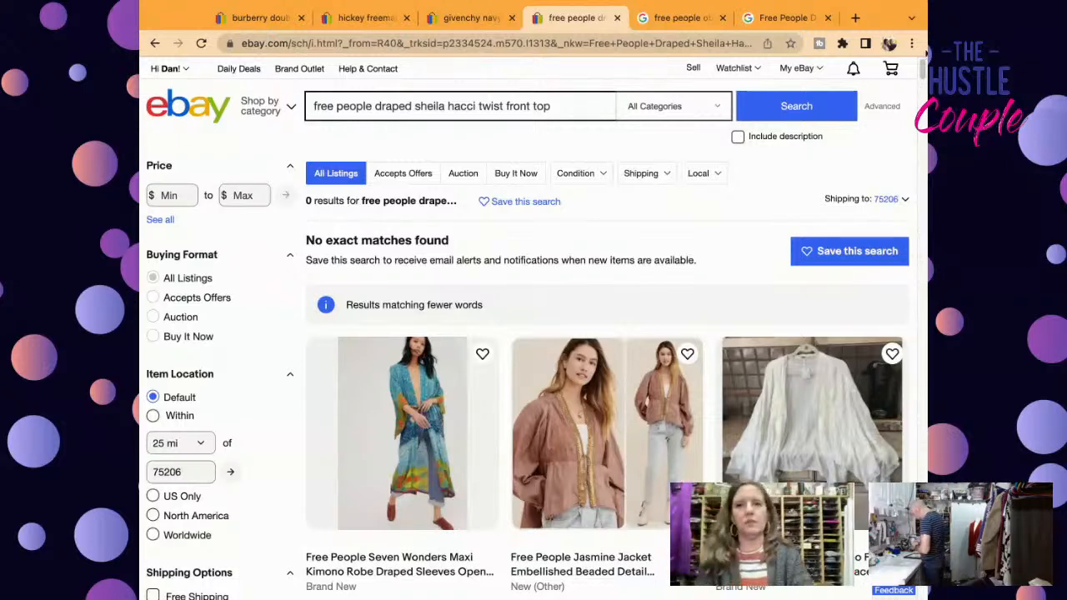
Step: Browse the eBay results for comparable Free People twist front tops and their asking prices
scroll(922, 68, down, 1)
scroll(922, 68, down, 3)
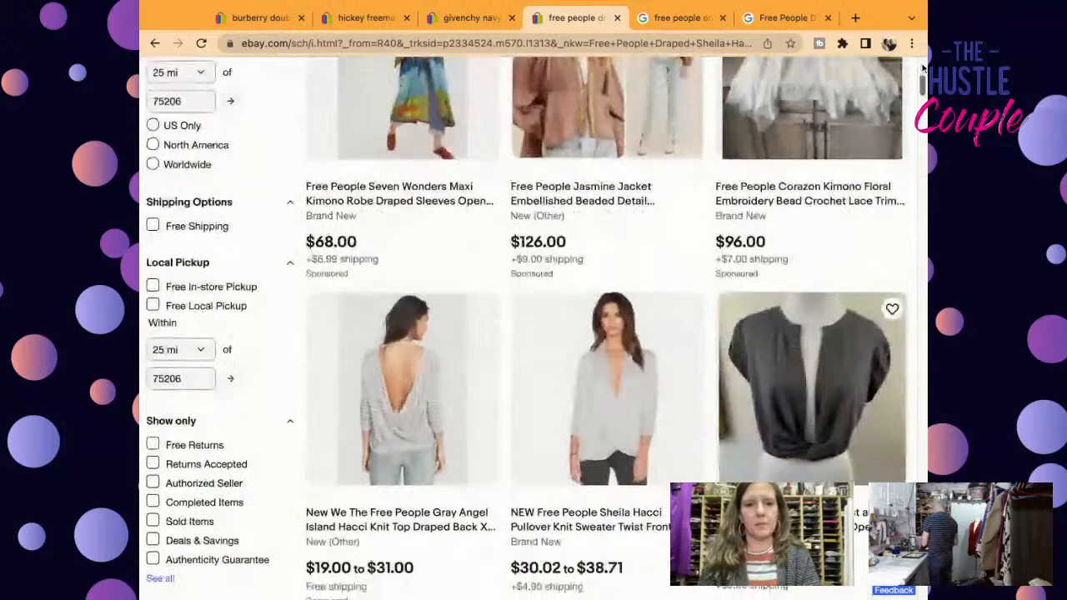
scroll(922, 68, down, 1)
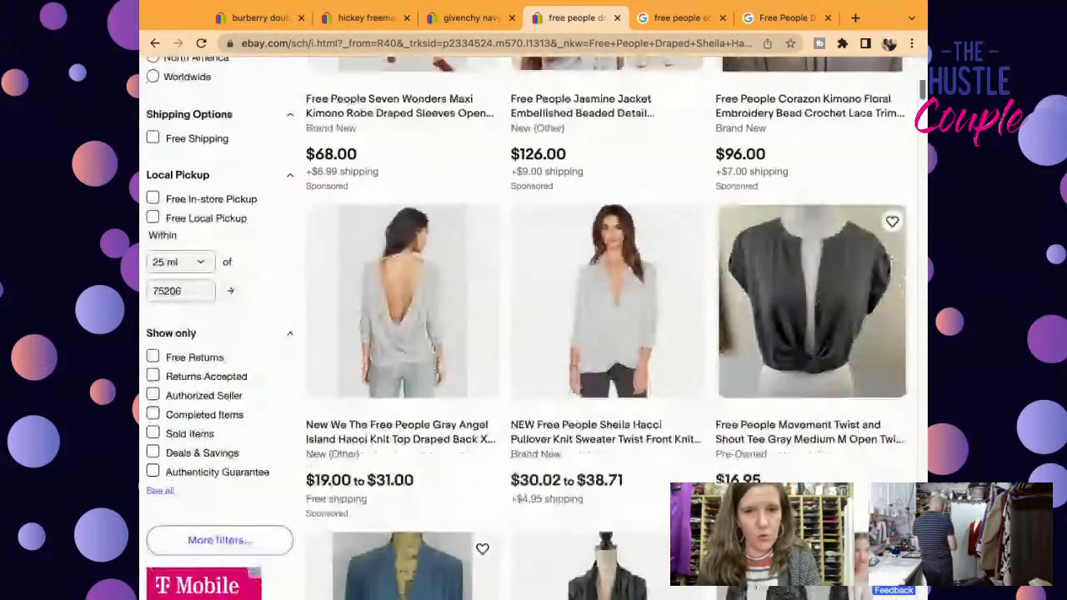
scroll(607, 325, down, 5)
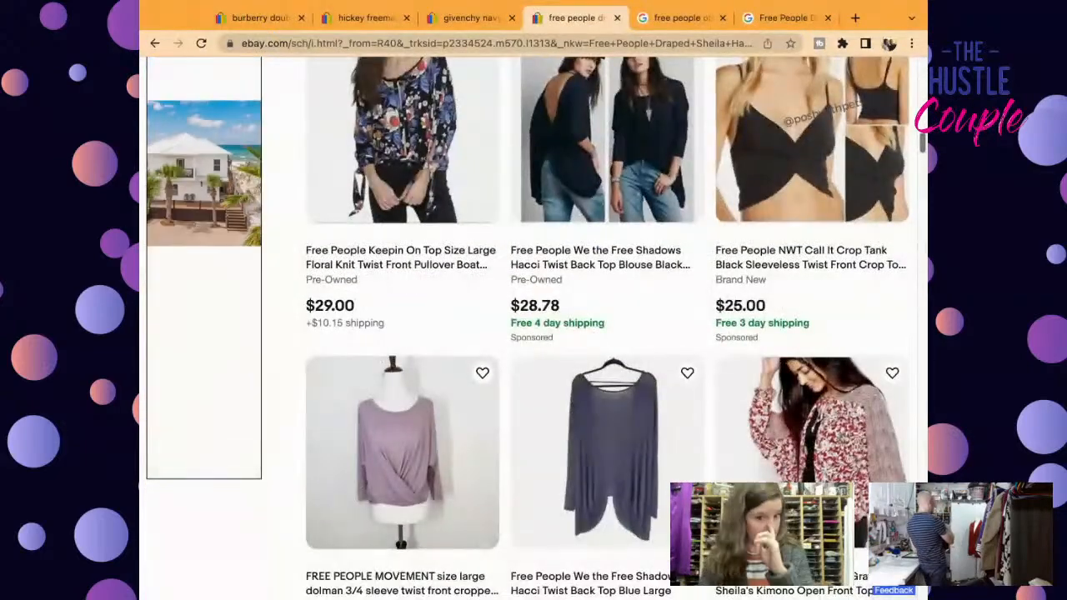
scroll(607, 325, down, 5)
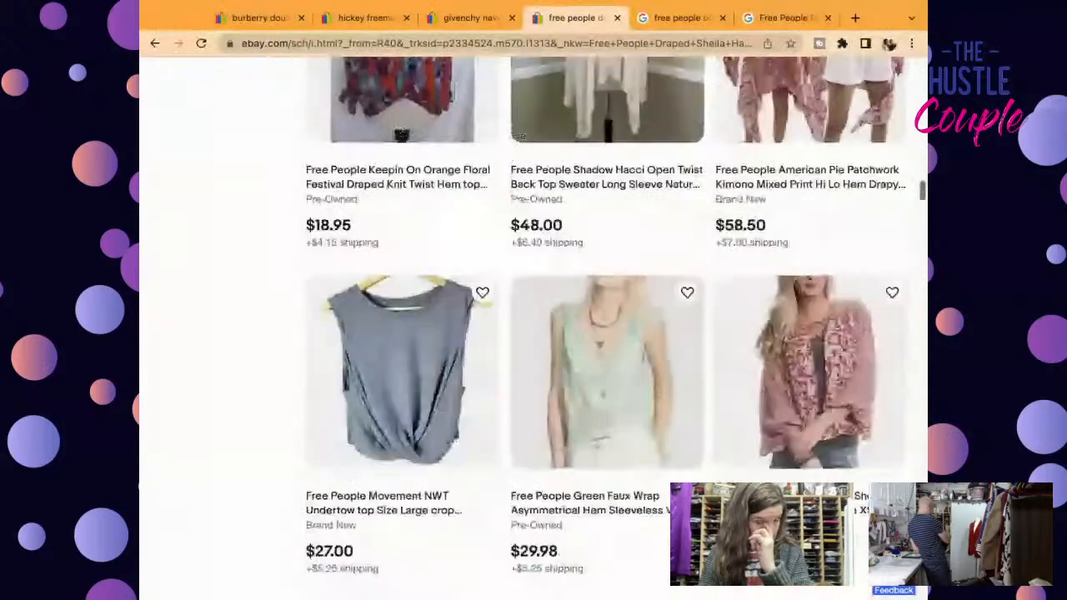
scroll(607, 333, down, 10)
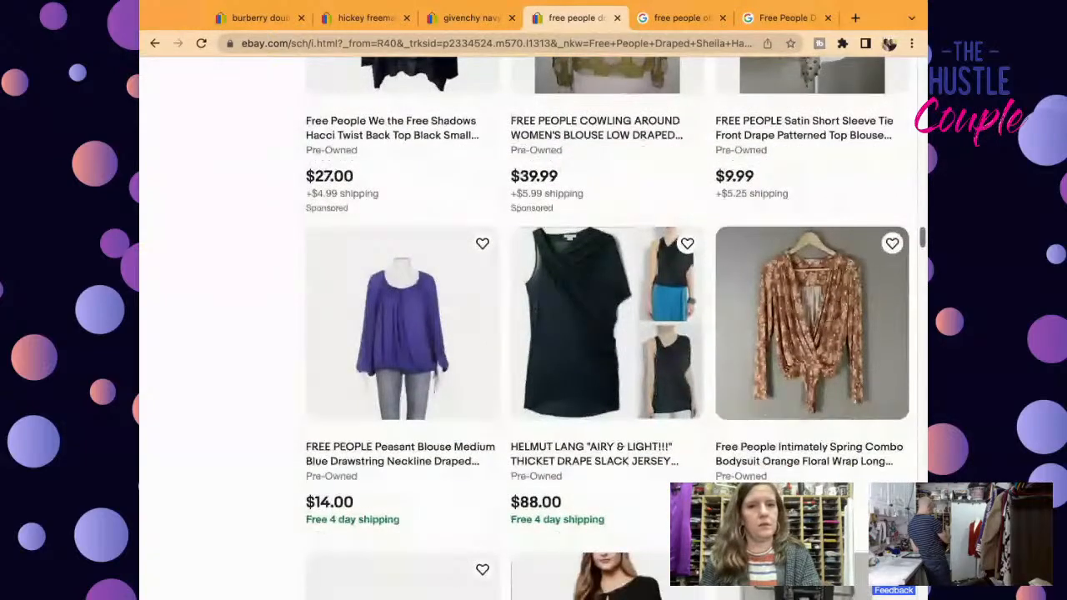
scroll(607, 333, up, 20)
scroll(607, 333, down, 5)
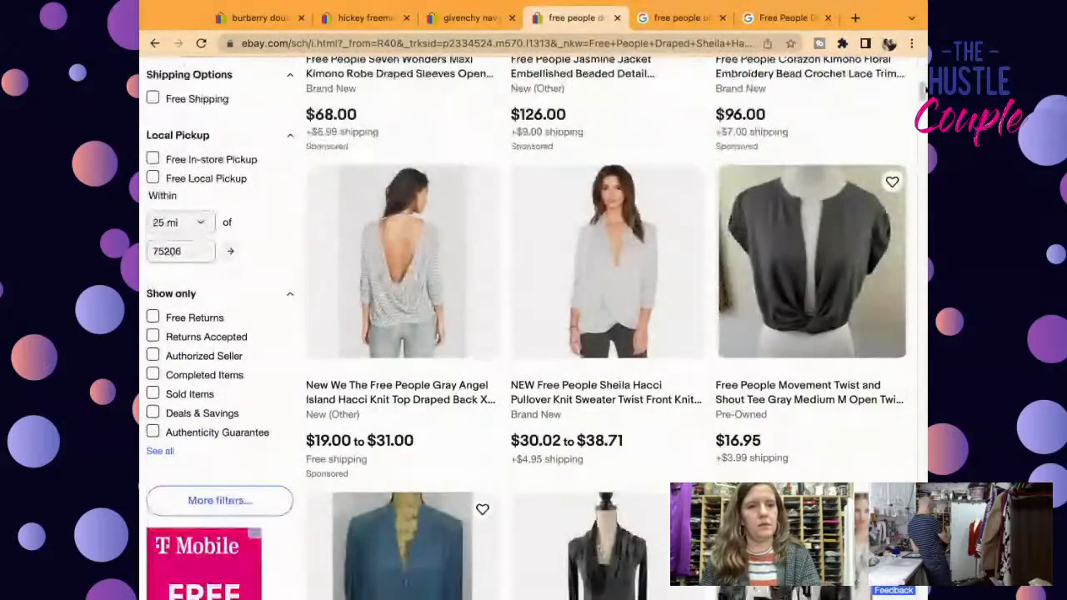
Step: Limit the eBay search to sold items and look through the sold Free People tops and their prices
click(197, 399)
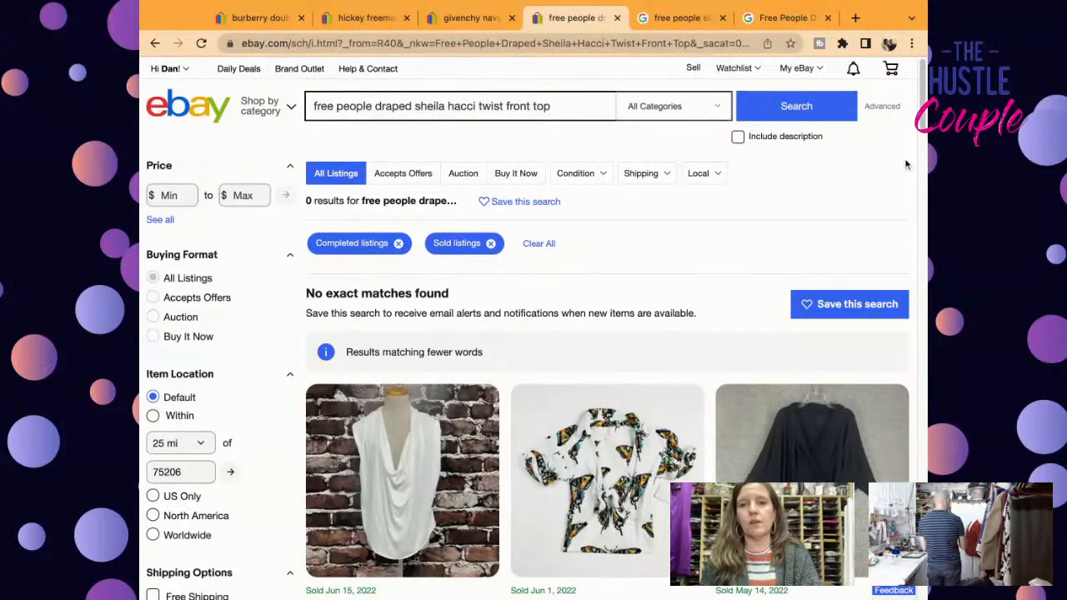
scroll(921, 121, down, 3)
scroll(921, 121, down, 3)
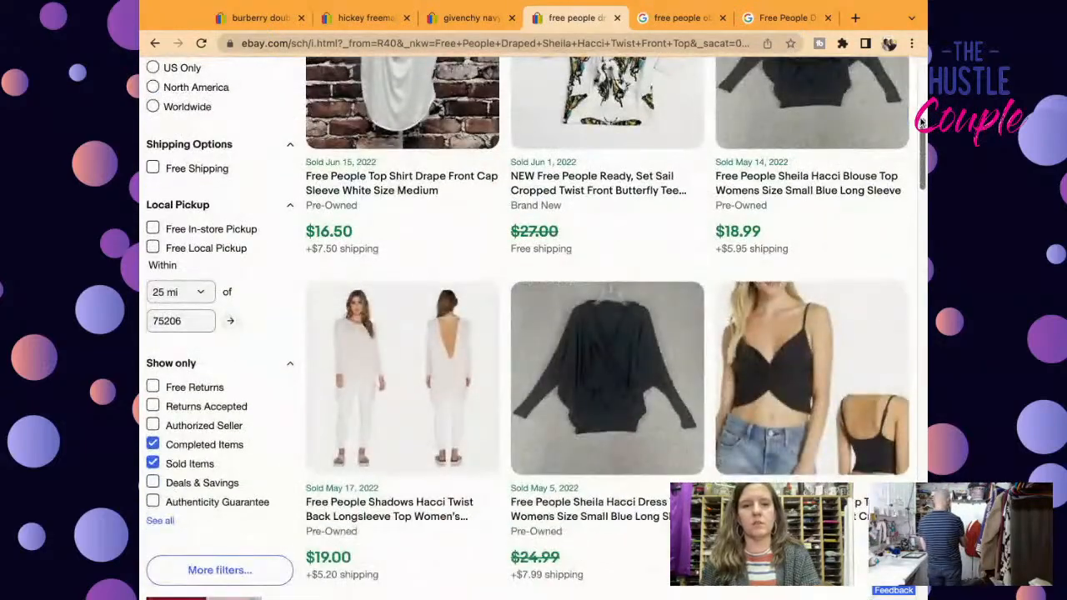
scroll(921, 121, down, 3)
scroll(534, 325, down, 5)
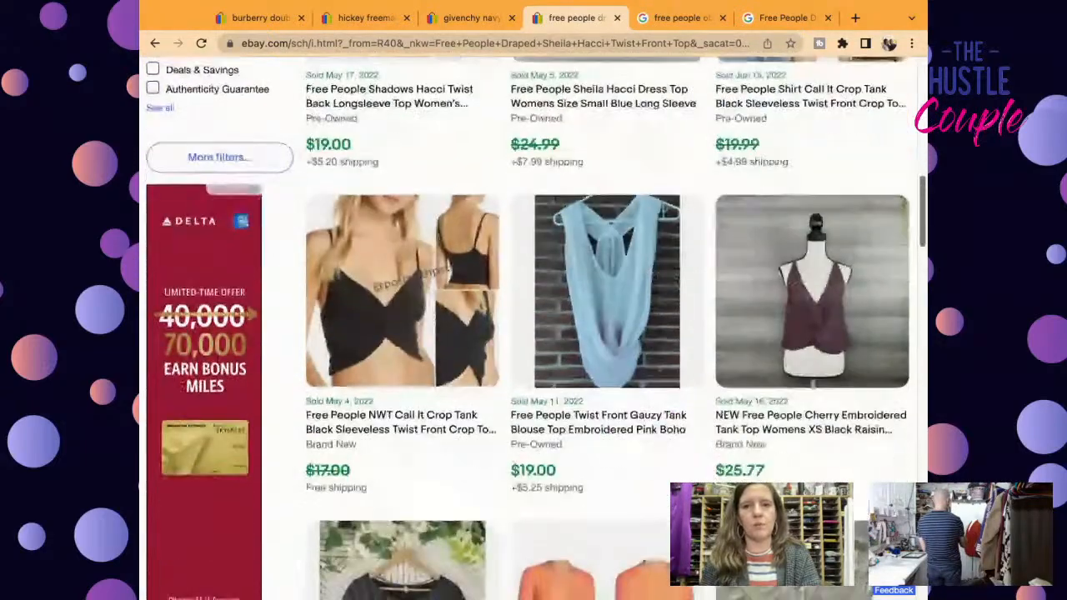
scroll(534, 326, down, 8)
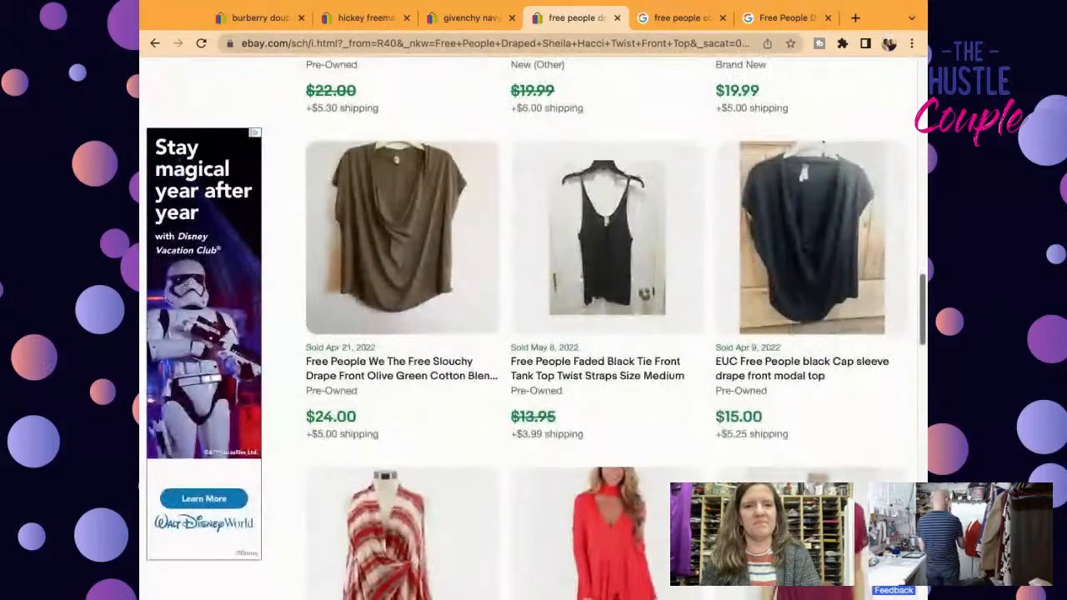
scroll(533, 325, down, 2)
scroll(533, 325, up, 2)
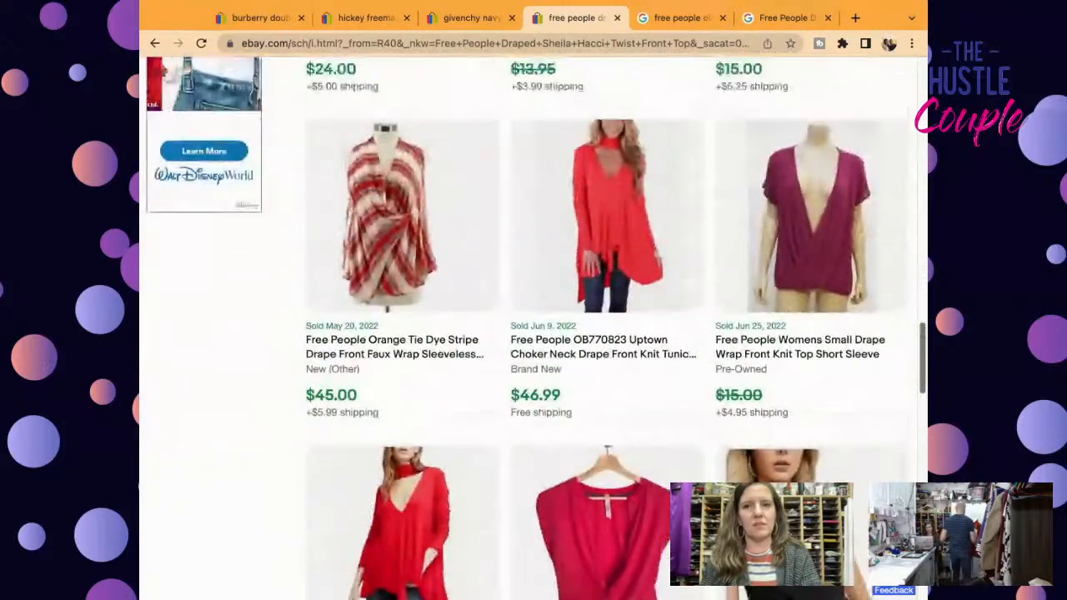
scroll(534, 325, down, 5)
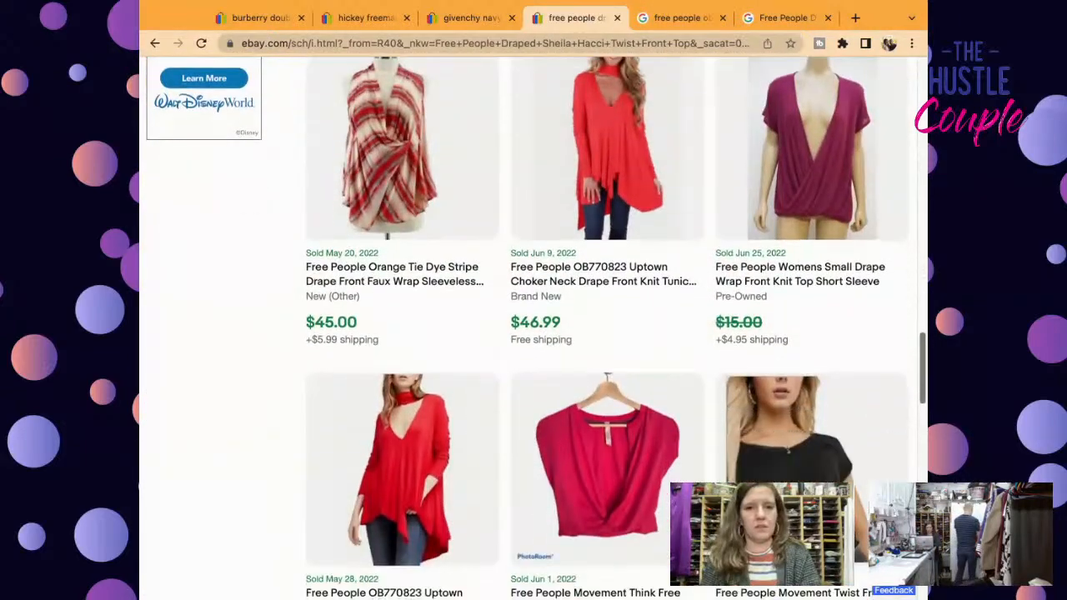
scroll(534, 325, down, 1)
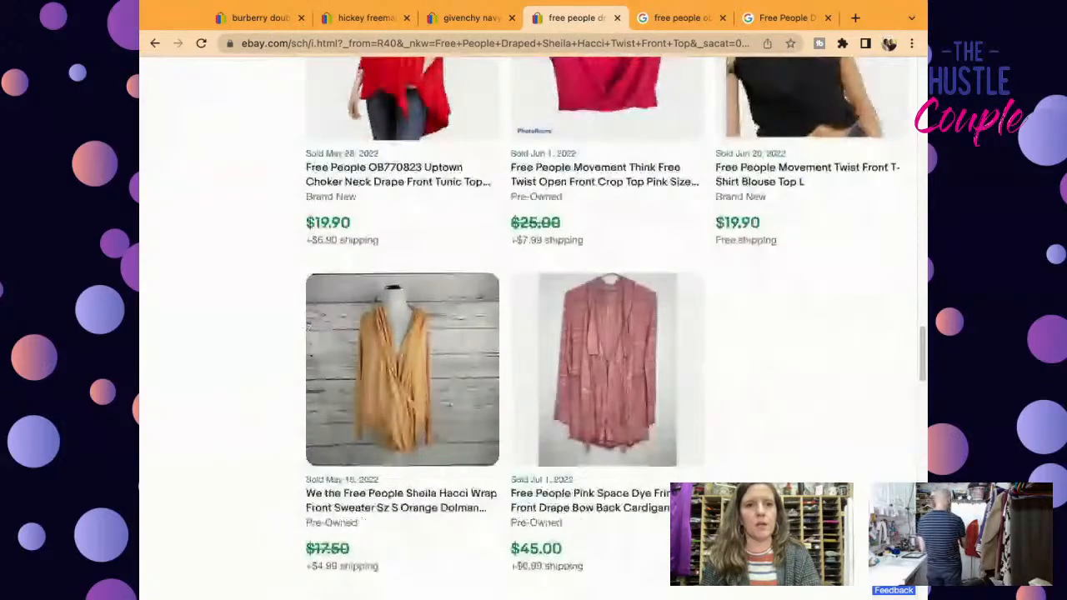
Step: Open the sold orange We the Free People Sheila Hacci wrap front sweater listing and start a similar listing from it
scroll(534, 325, down, 3)
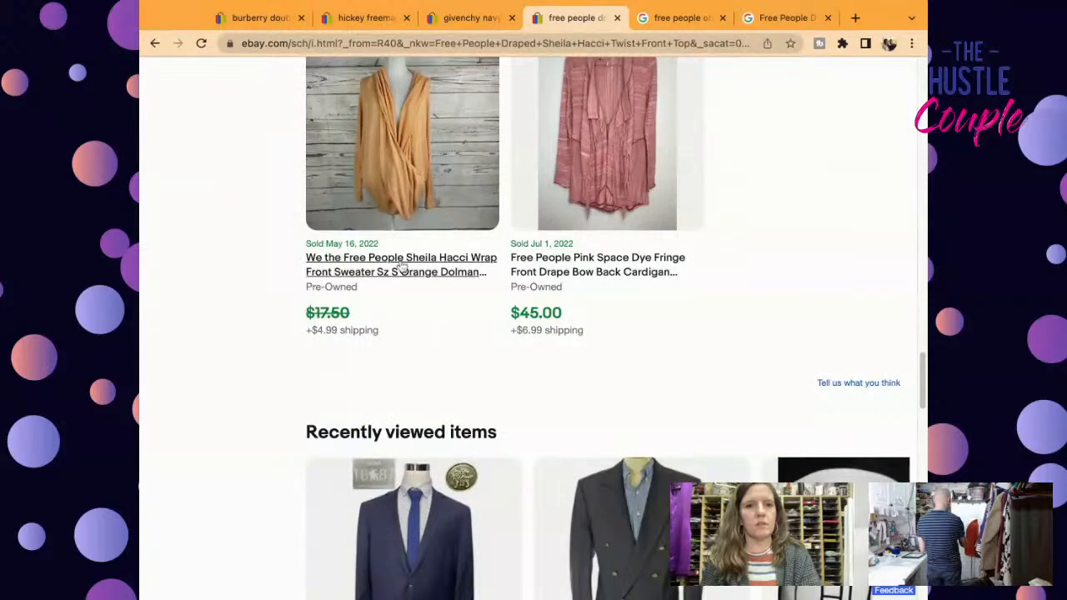
click(401, 267)
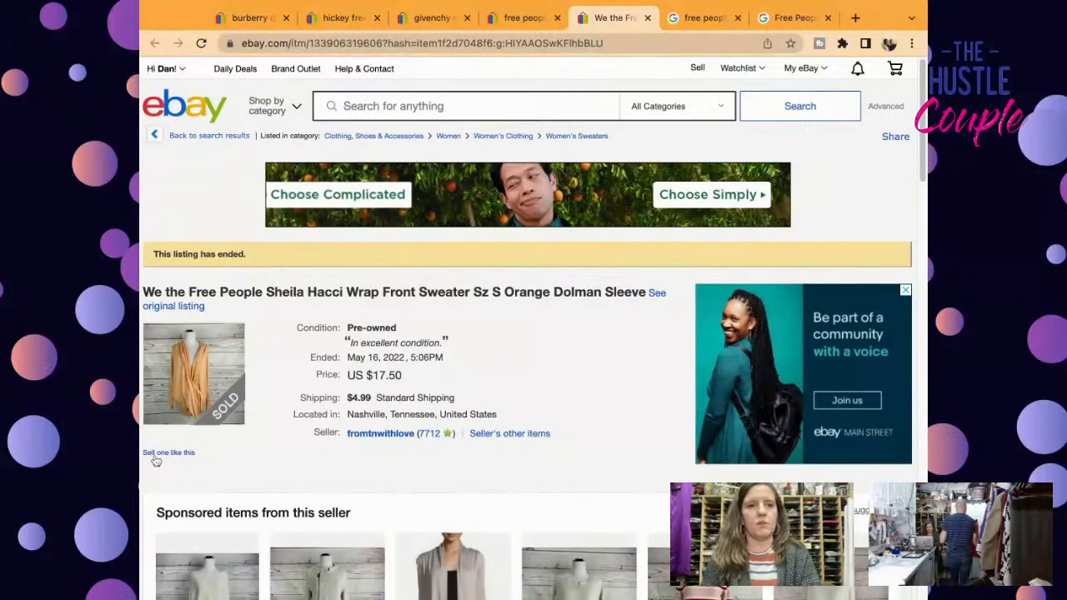
click(155, 455)
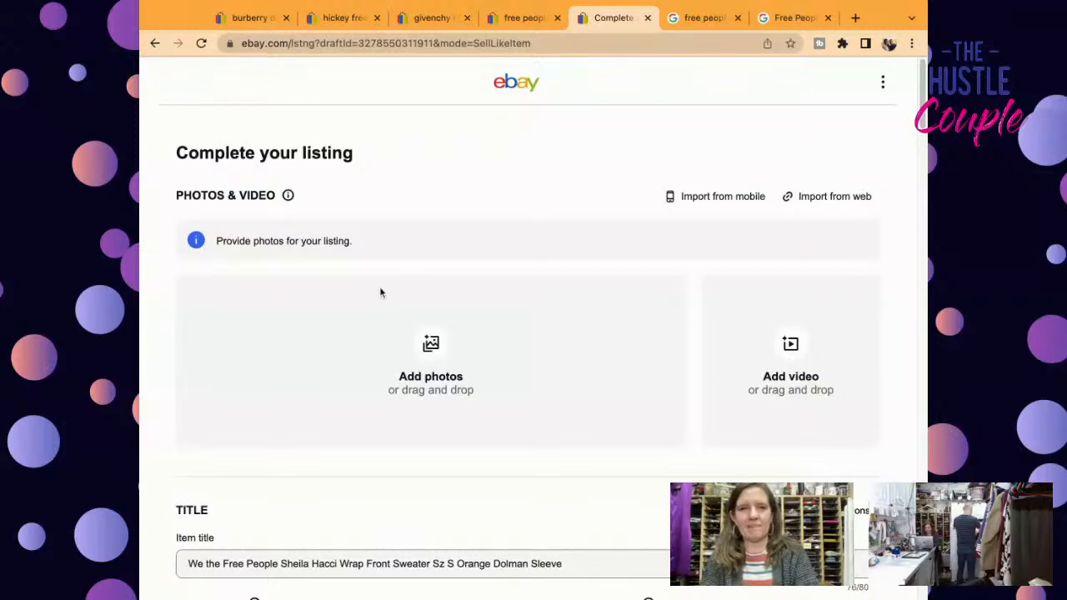
Step: Replace the color word "Orange" with "Rust" in the new listing's item title
scroll(923, 100, down, 4)
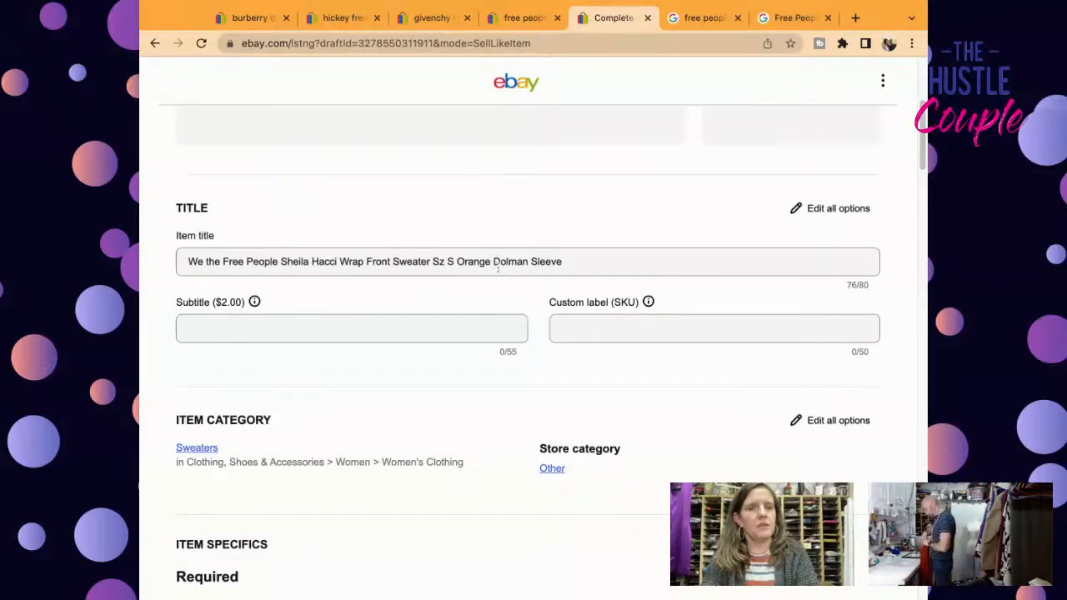
click(457, 260)
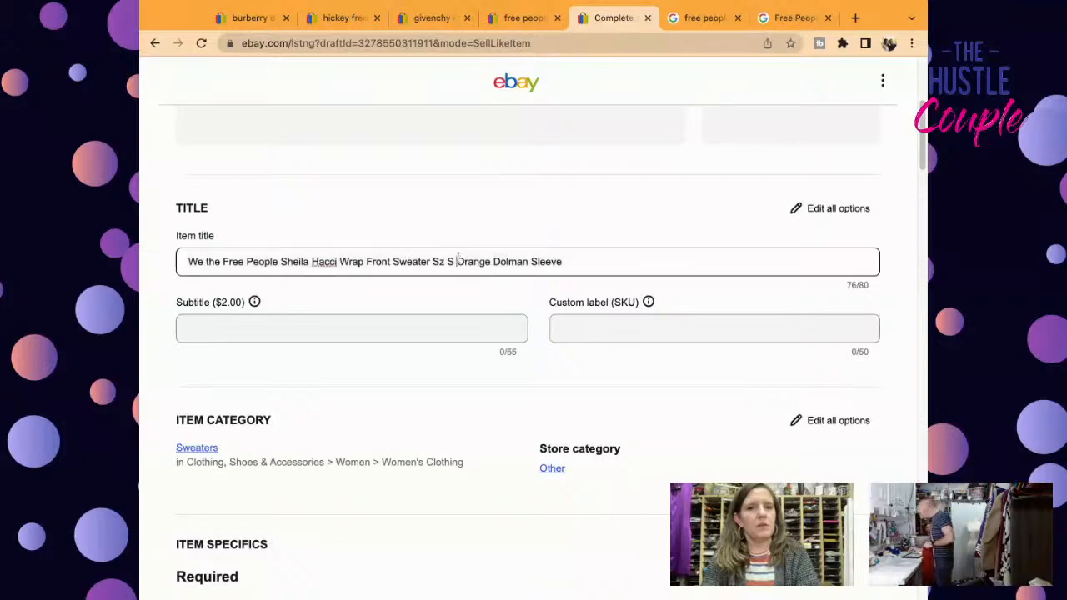
text(Rust)
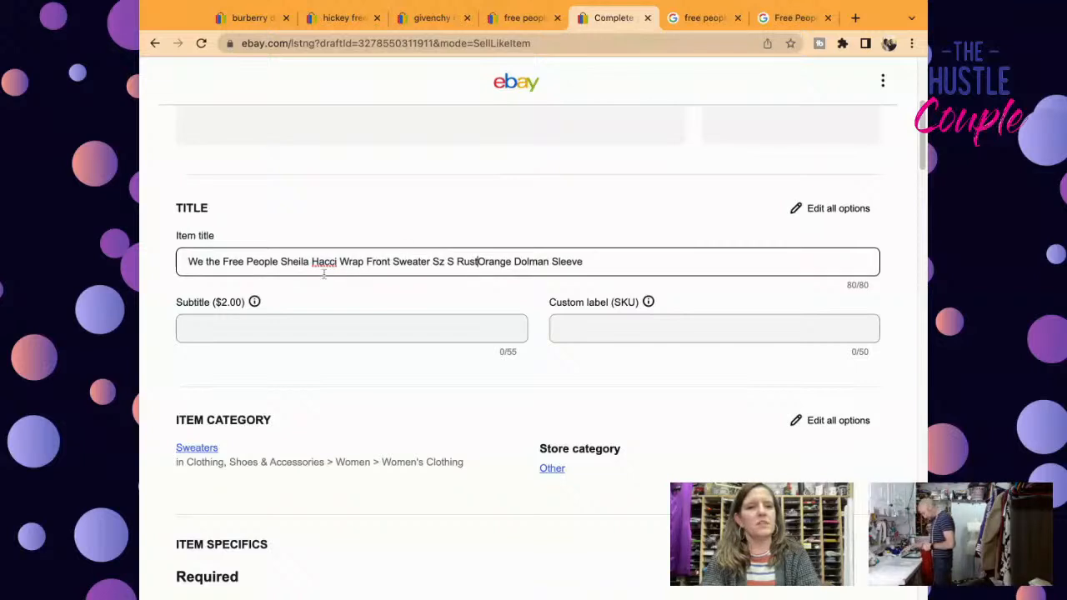
click(456, 262)
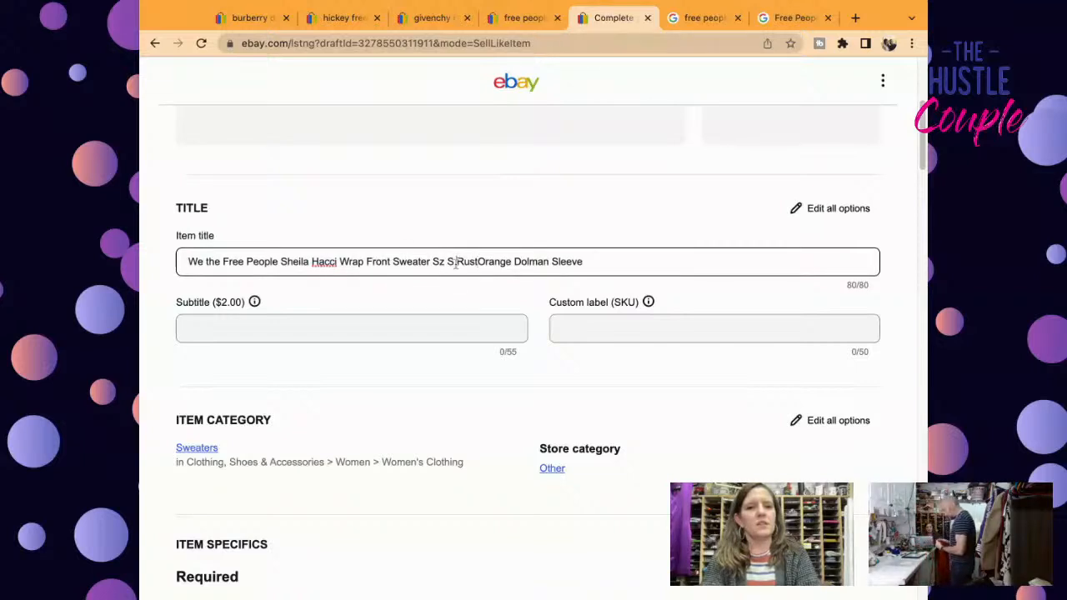
click(511, 262)
key(BackSpace)
key(BackSpace)
key(BackSpace)
key(BackSpace)
key(BackSpace)
key(BackSpace)
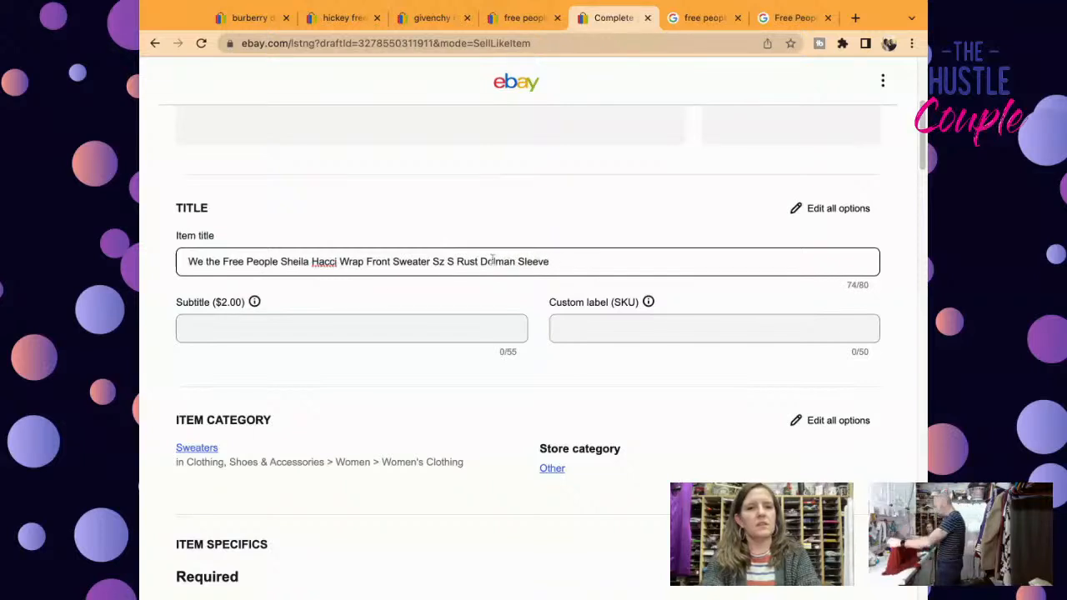
Step: Move the size in the title to right after "People", spell it out as "Size S", and remove the leftover double space
click(455, 263)
key(shift+Left)
key(shift+Left)
key(shift+Left)
key(shift+Left)
key(ctrl+c)
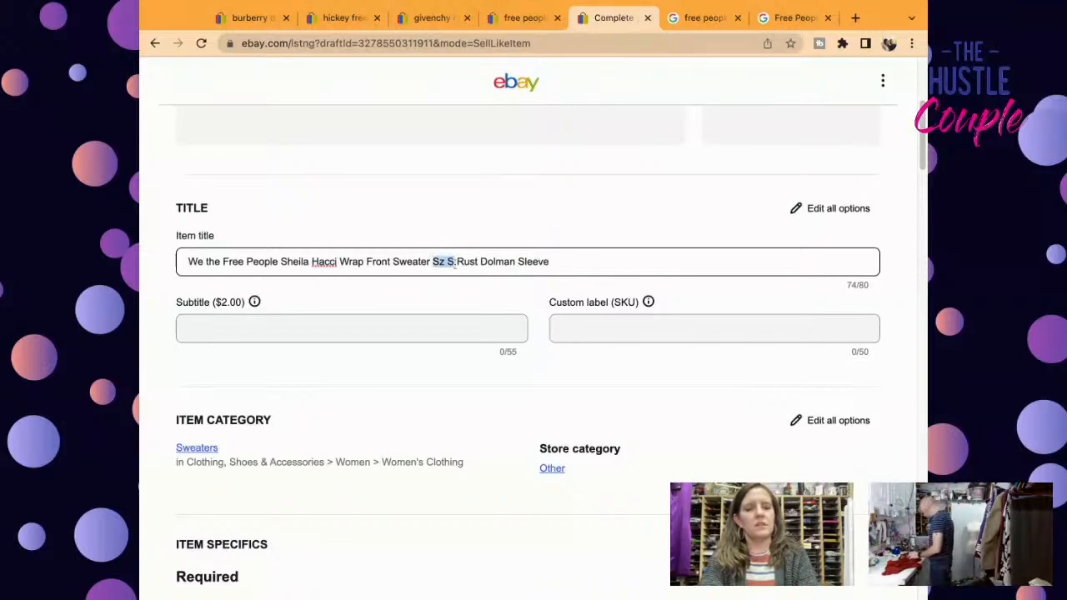
key(BackSpace)
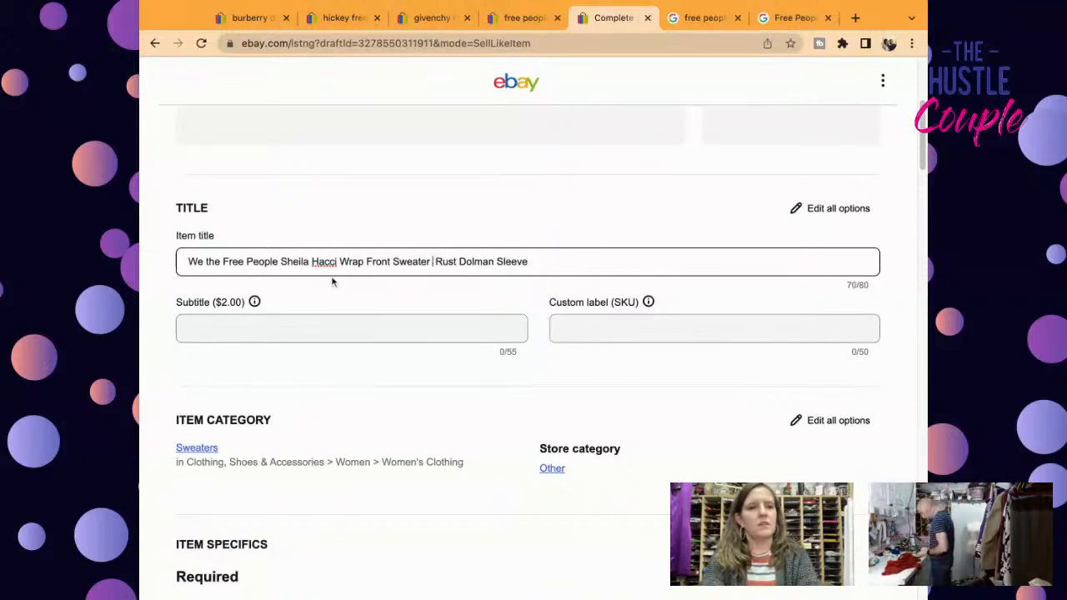
click(282, 263)
key(ctrl+v)
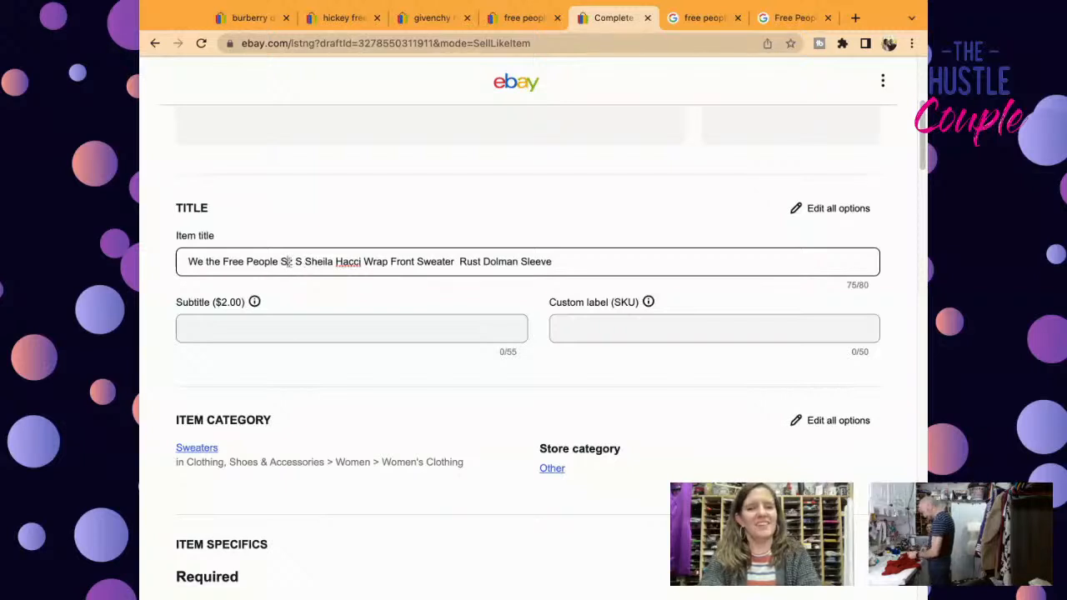
click(294, 262)
text(e)
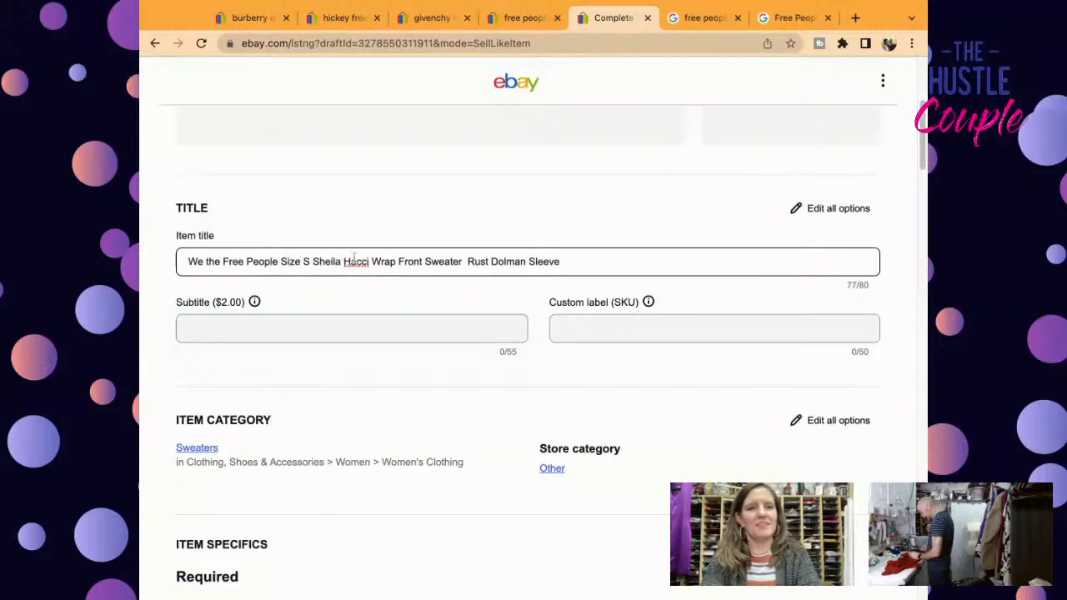
click(468, 262)
key(BackSpace)
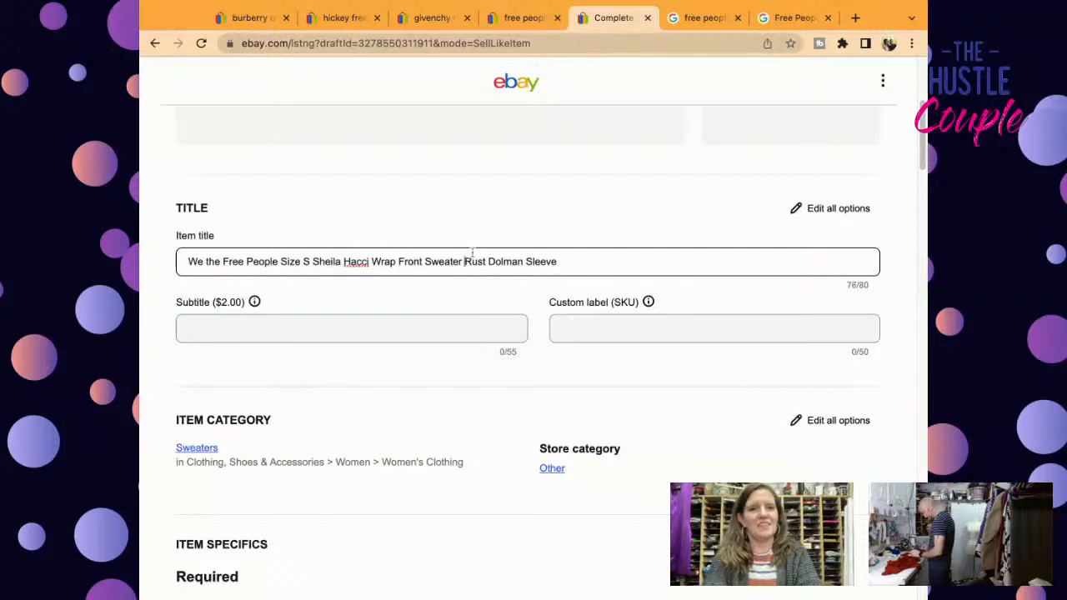
click(596, 269)
text(Cro)
key(BackSpace)
key(BackSpace)
key(BackSpace)
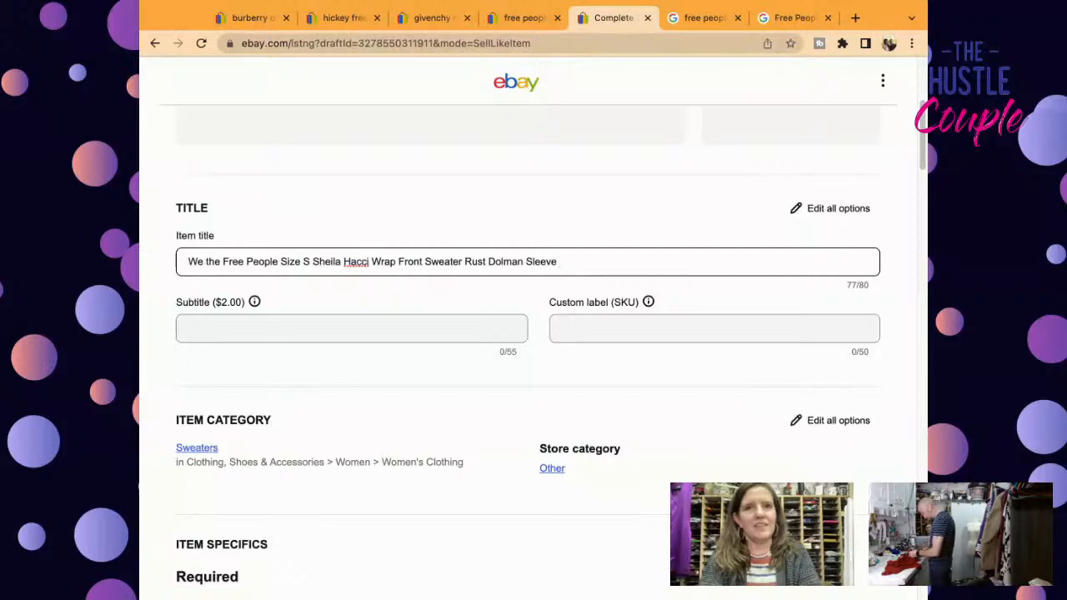
text(Ar)
key(BackSpace)
key(BackSpace)
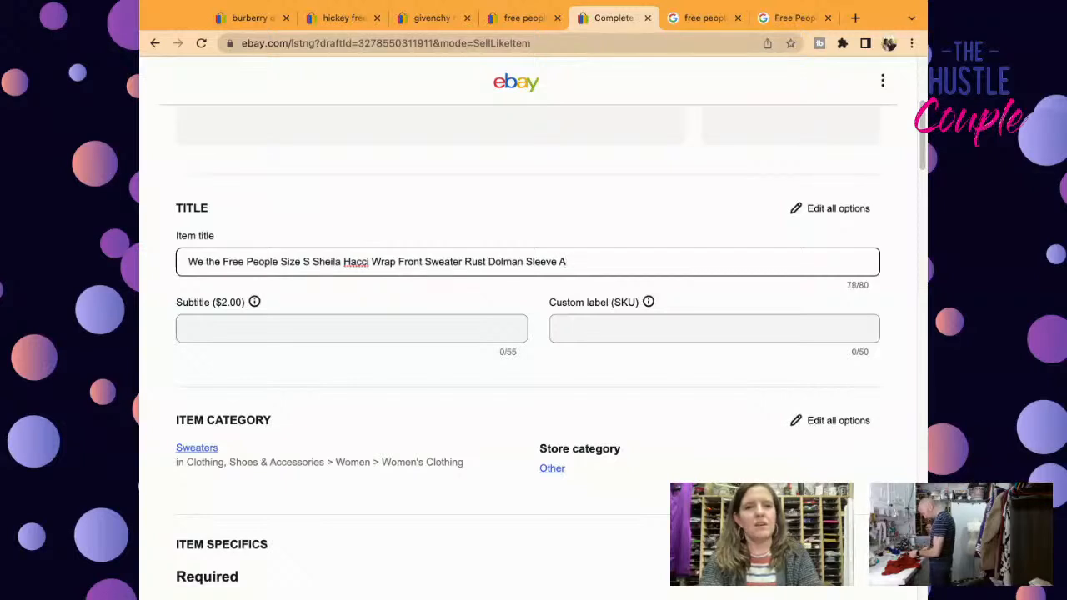
Step: Enter 5568 as the custom label (SKU) and select the entire item title text
click(639, 325)
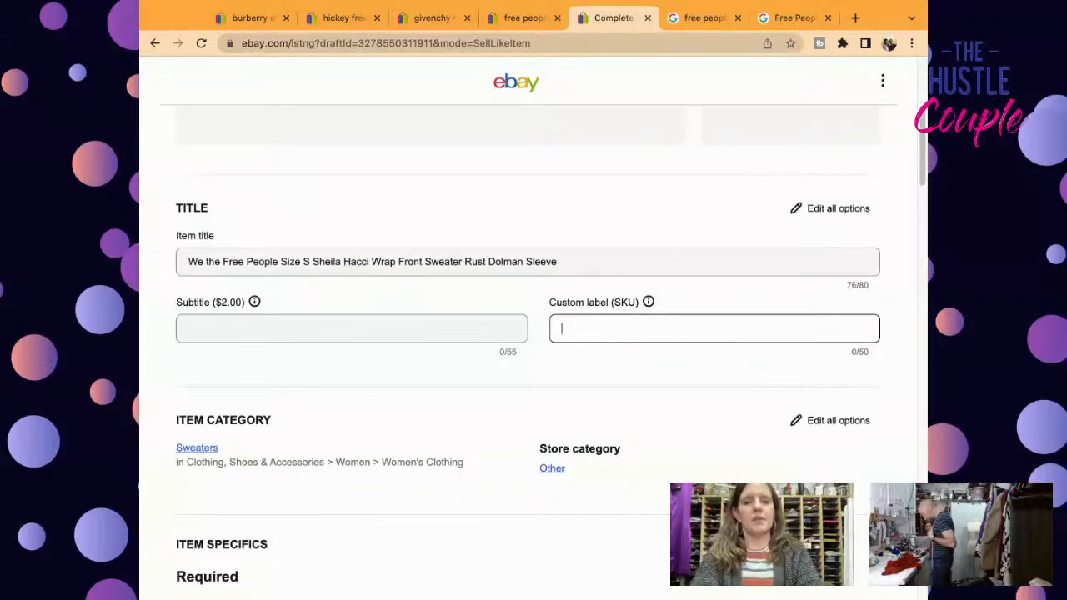
text(5568)
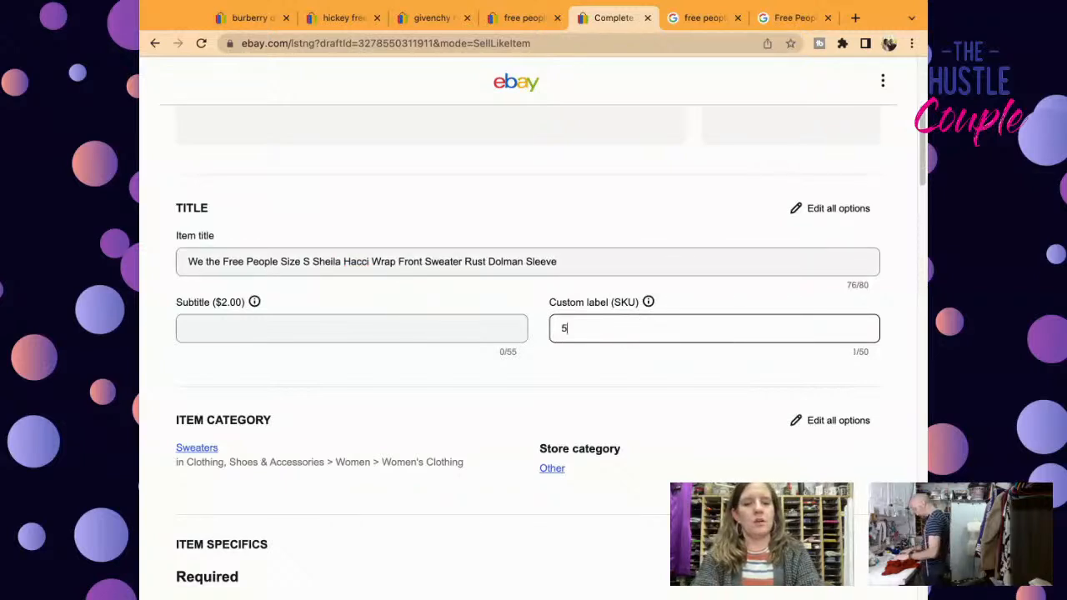
click(657, 263)
key(ctrl+a)
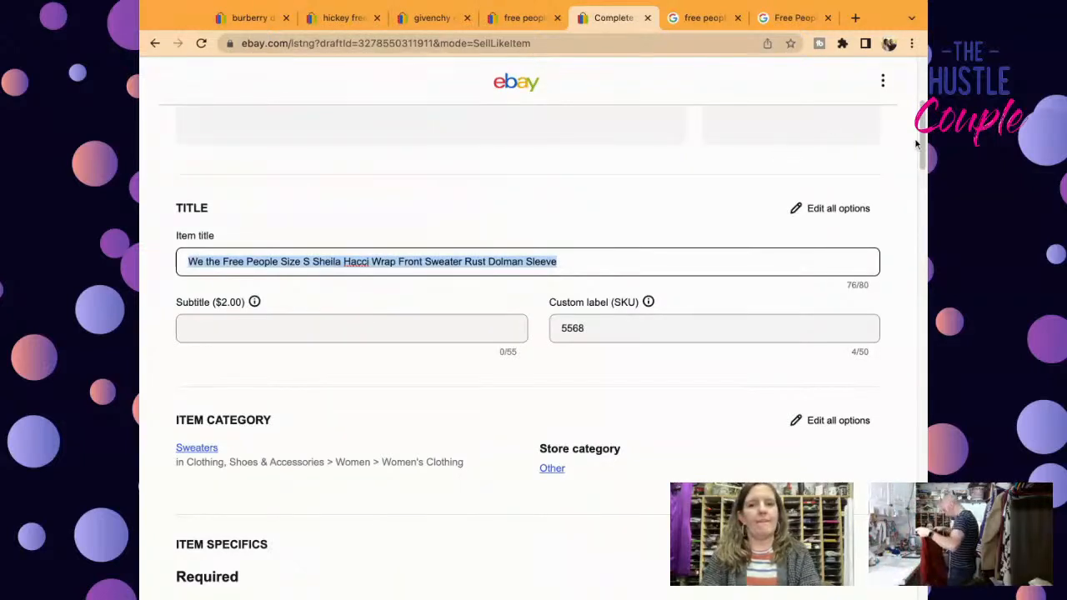
Step: Review the required and additional item specifics prefilled from the copied sweater listing
scroll(913, 143, down, 4)
scroll(918, 146, down, 1)
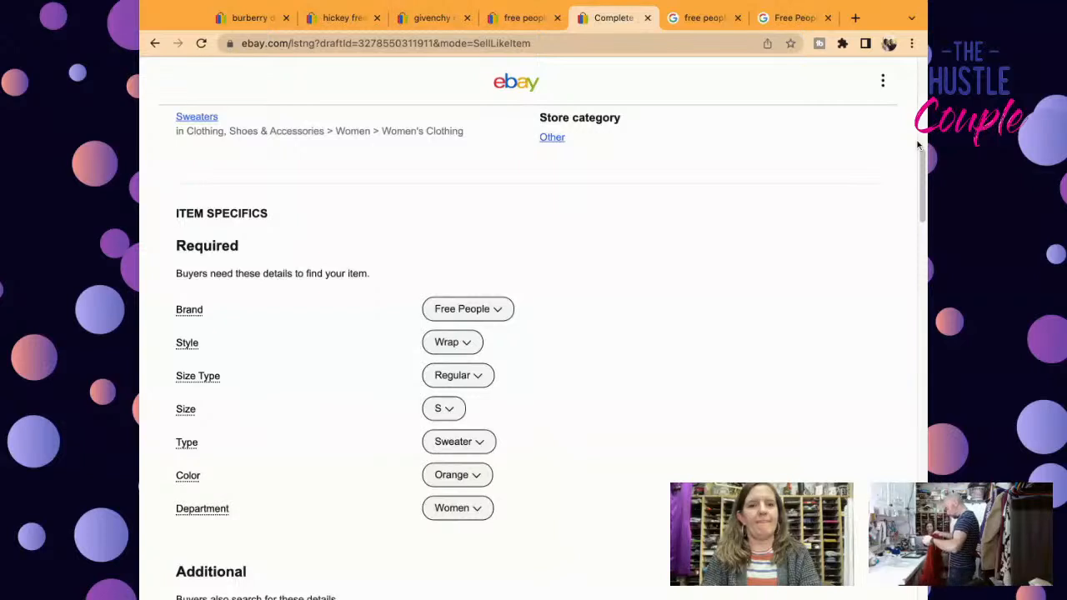
scroll(918, 146, down, 3)
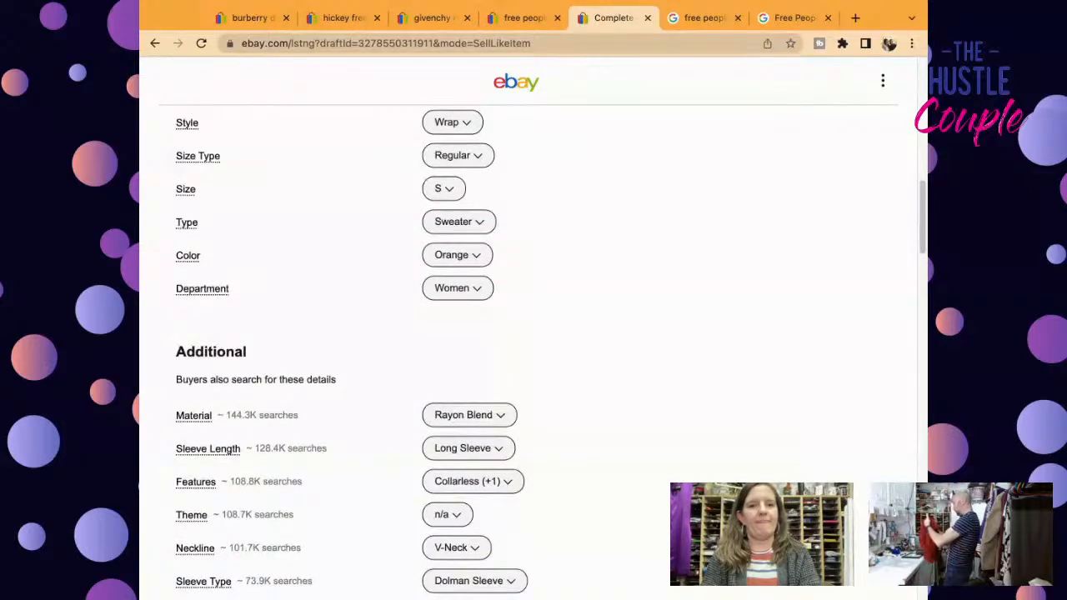
scroll(534, 334, down, 3)
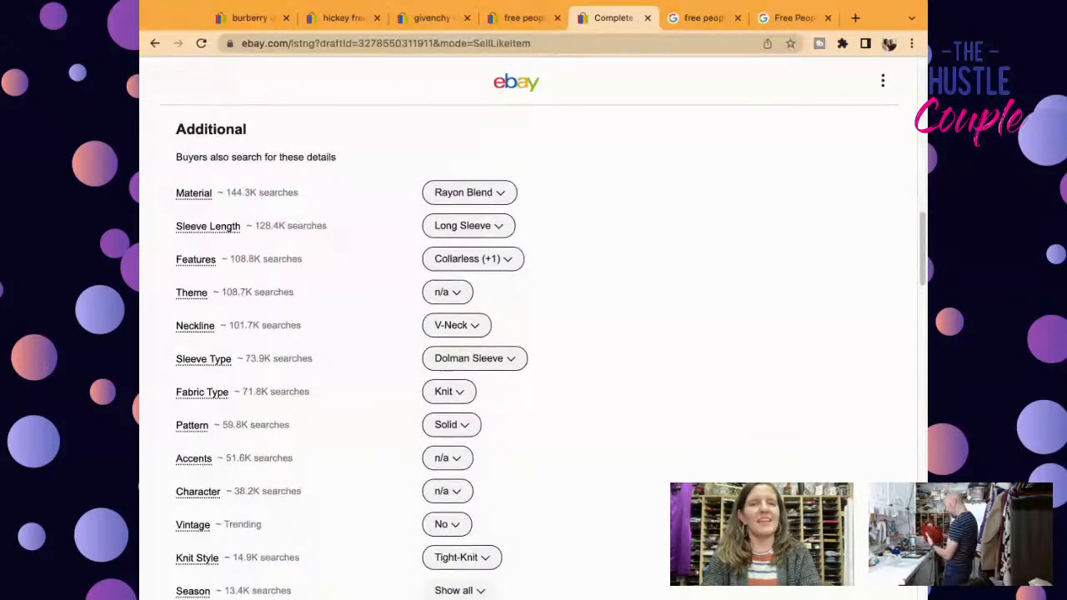
scroll(534, 334, down, 3)
scroll(533, 334, up, 12)
scroll(534, 334, down, 15)
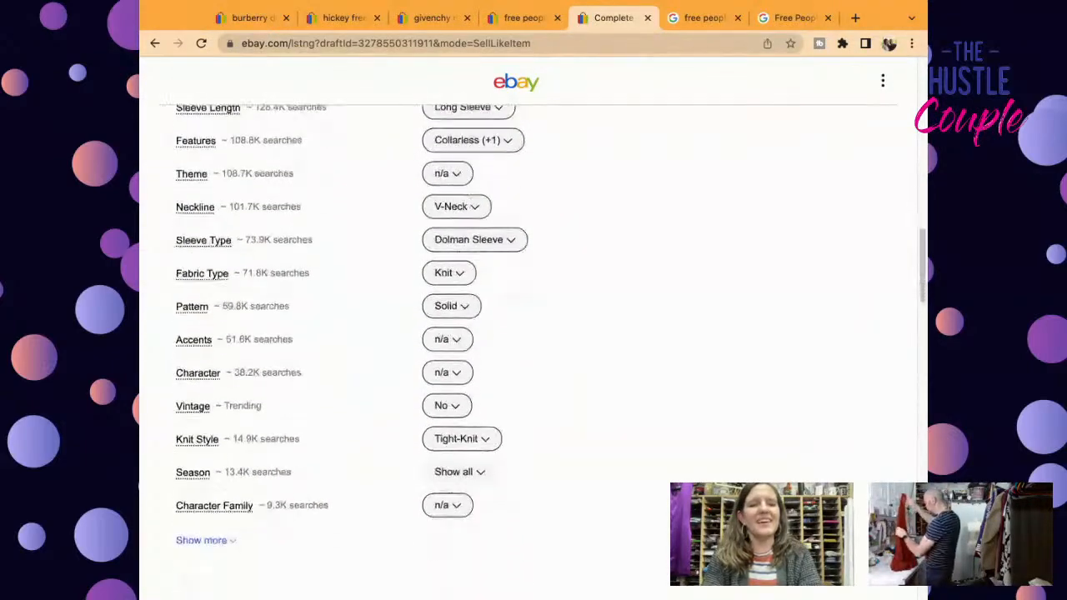
Step: Start the condition description with "Excellent Pre-Owned Condition. There are two small snags."
scroll(776, 352, down, 2)
click(680, 343)
click(584, 336)
text(Excellent Pre-Owned Condition)
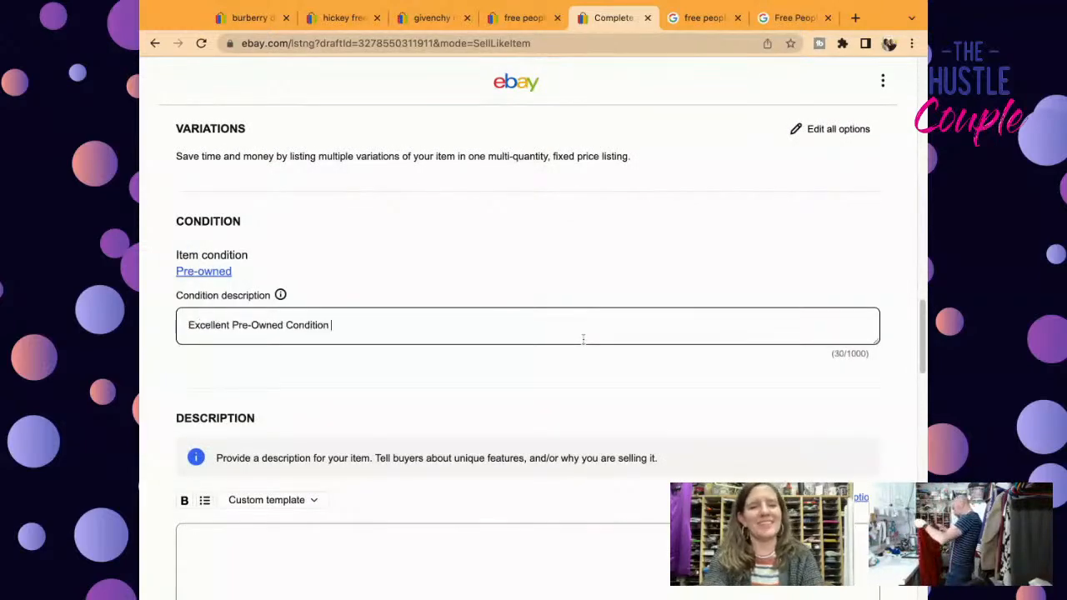
text(. There are a f)
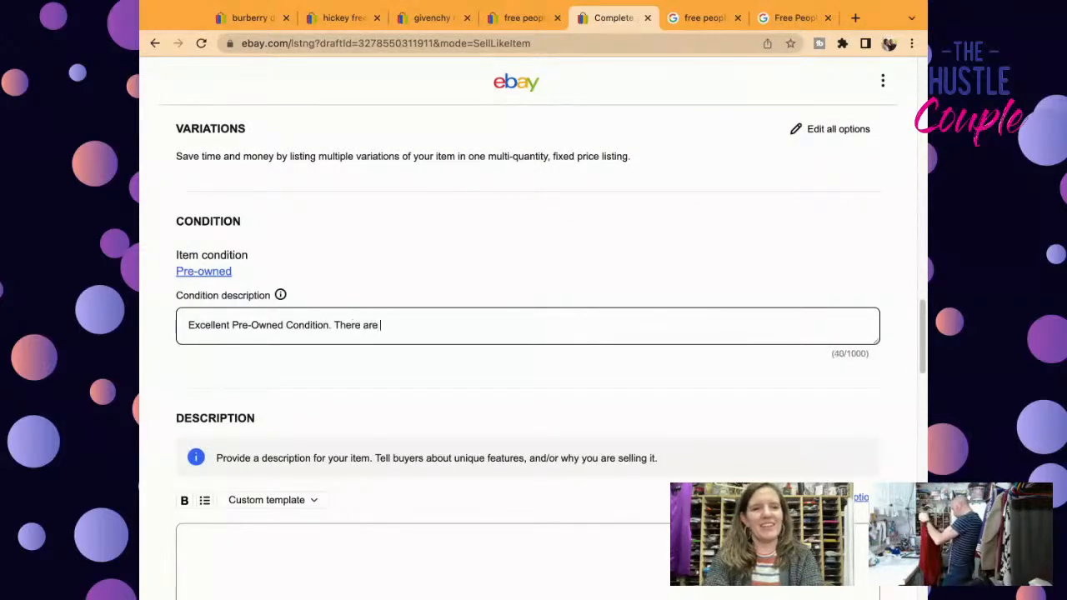
key(BackSpace)
key(BackSpace)
key(BackSpace)
text(two )
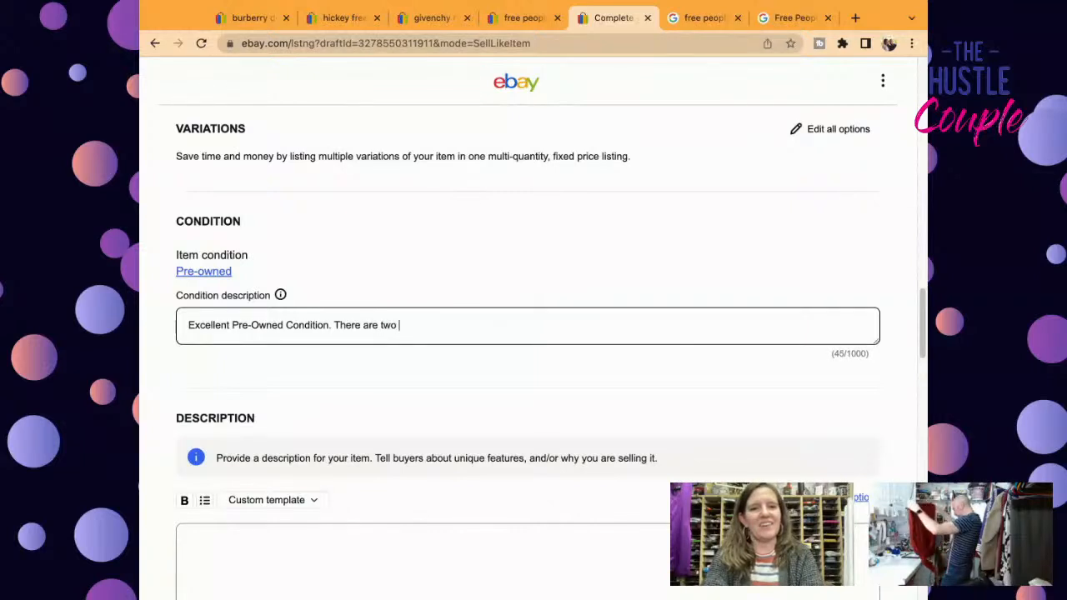
text(small snags. )
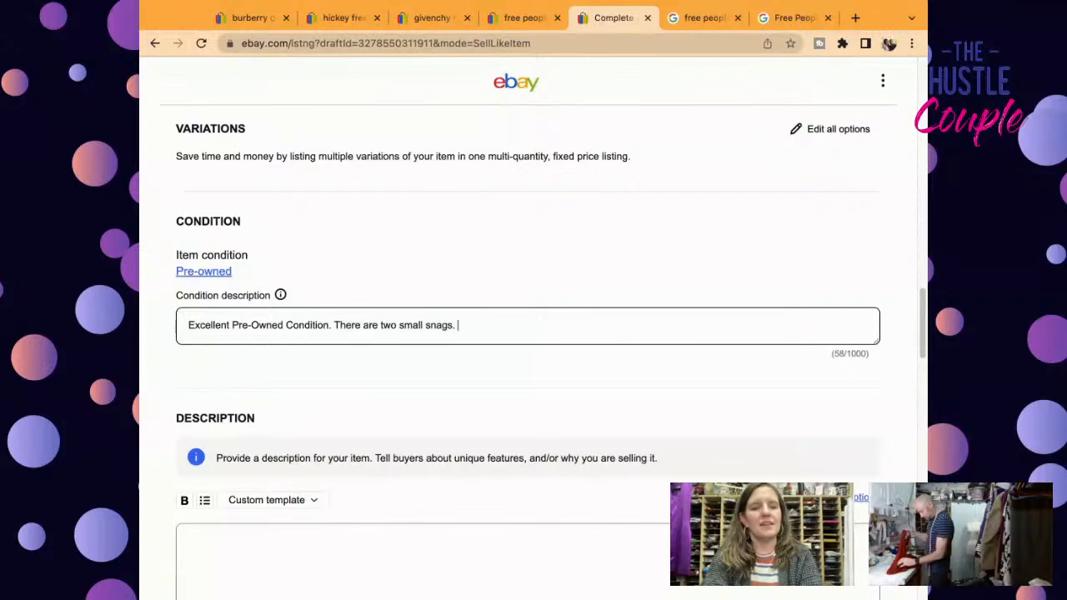
Step: Add "Not noticeable at all. See Photos. Priced accordingly." to the end of the condition description
text(Not n)
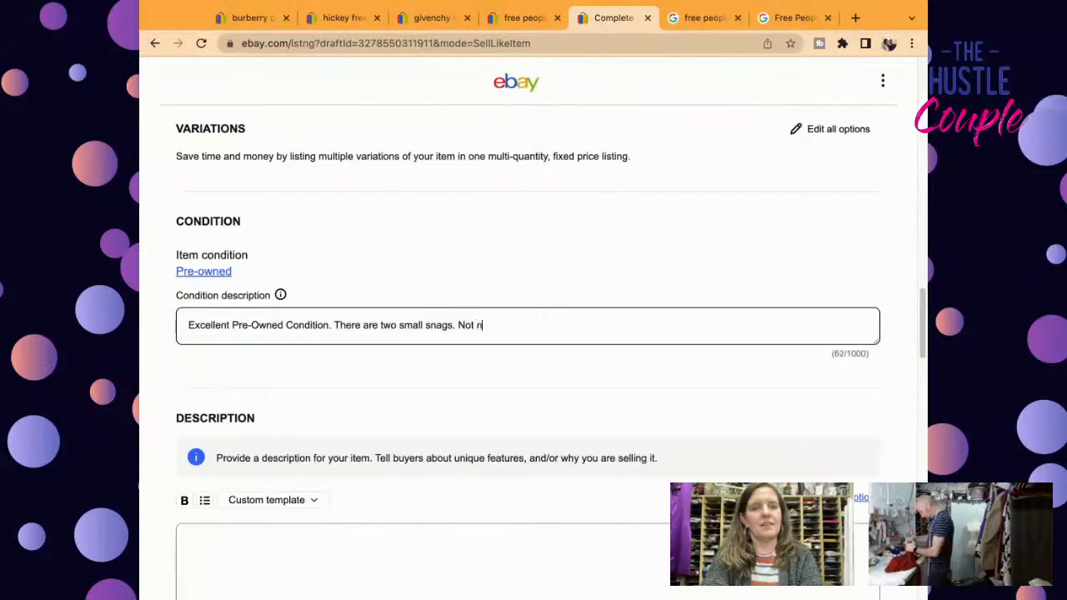
text(oticeable at a)
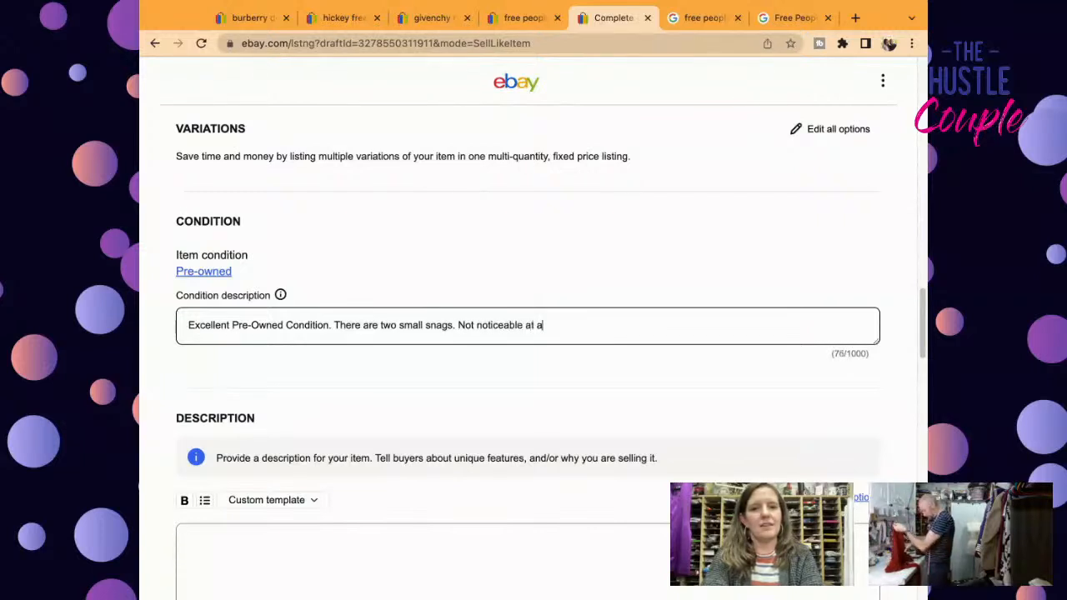
text(ll. See PHotos)
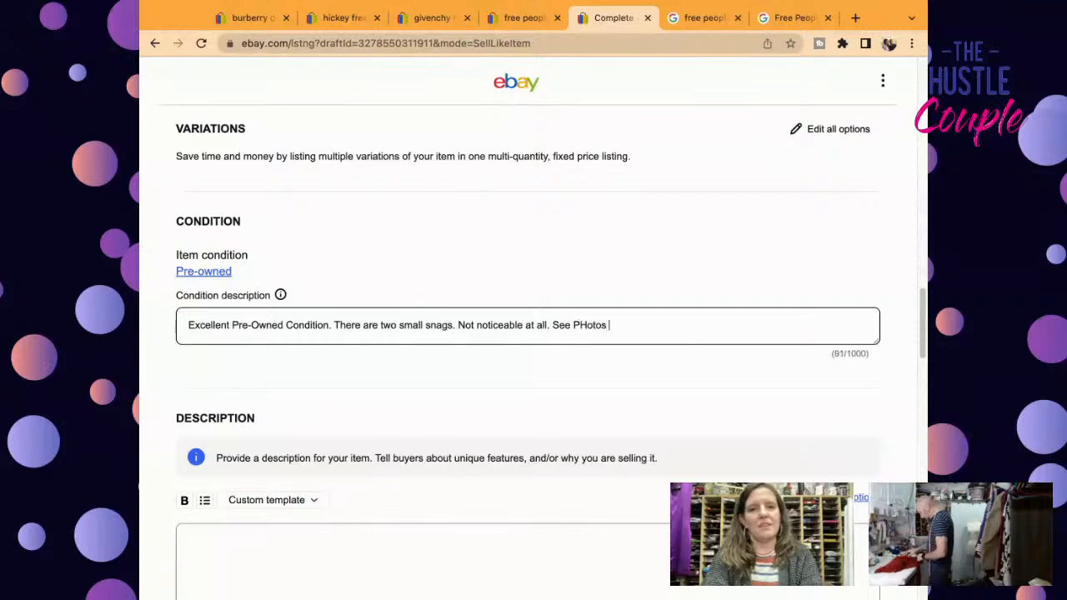
key(BackSpace)
key(BackSpace)
key(BackSpace)
key(BackSpace)
key(BackSpace)
text(hotos)
key(BackSpace)
key(BackSpace)
text(osP)
key(BackSpace)
key(BackSpace)
key(BackSpace)
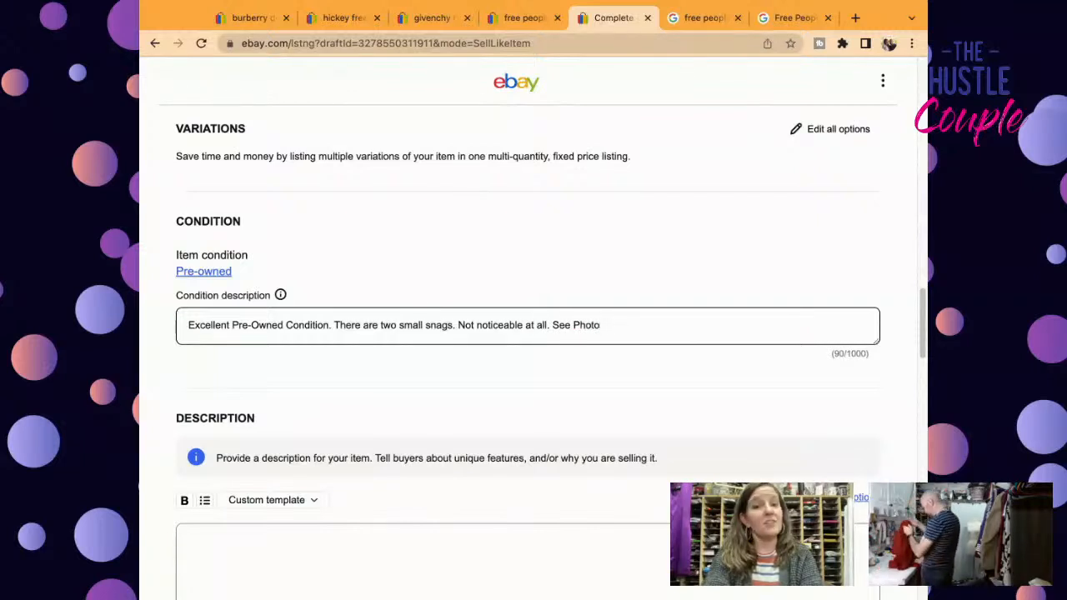
text(s. Priced )
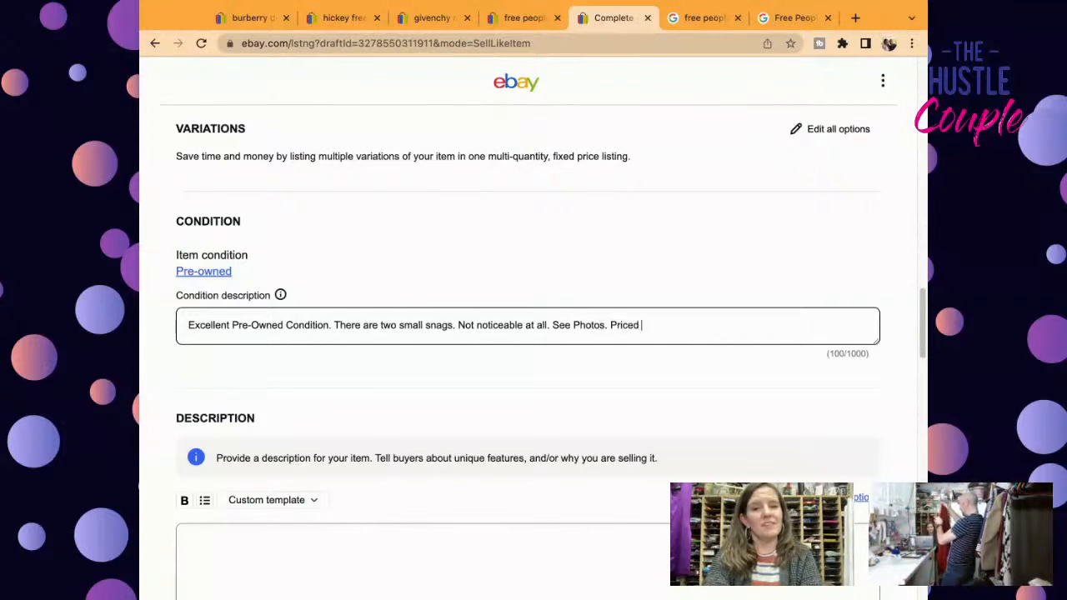
text(acco)
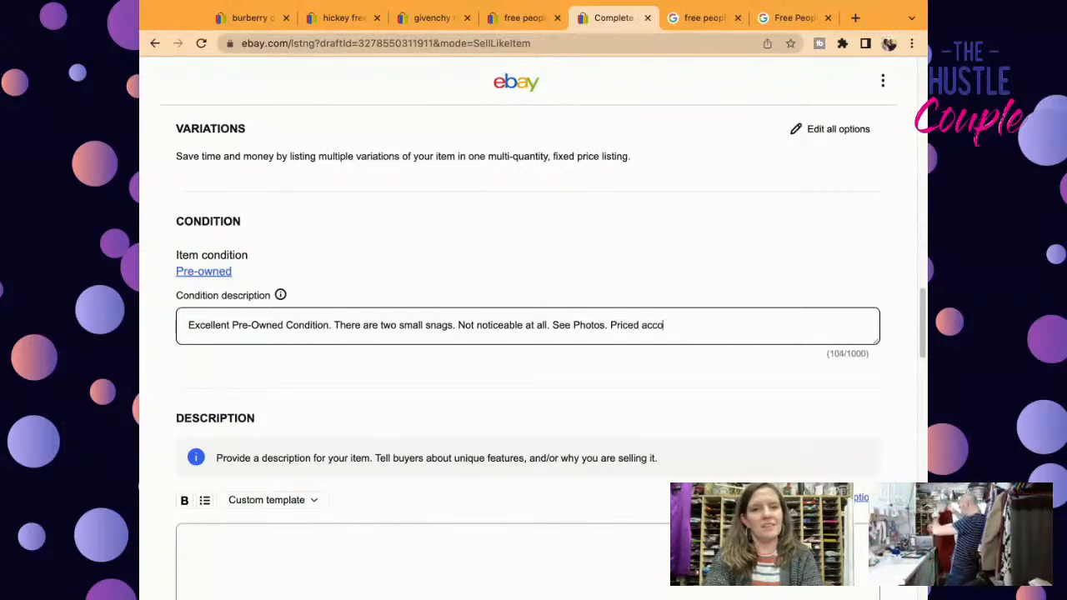
text(rdingly.)
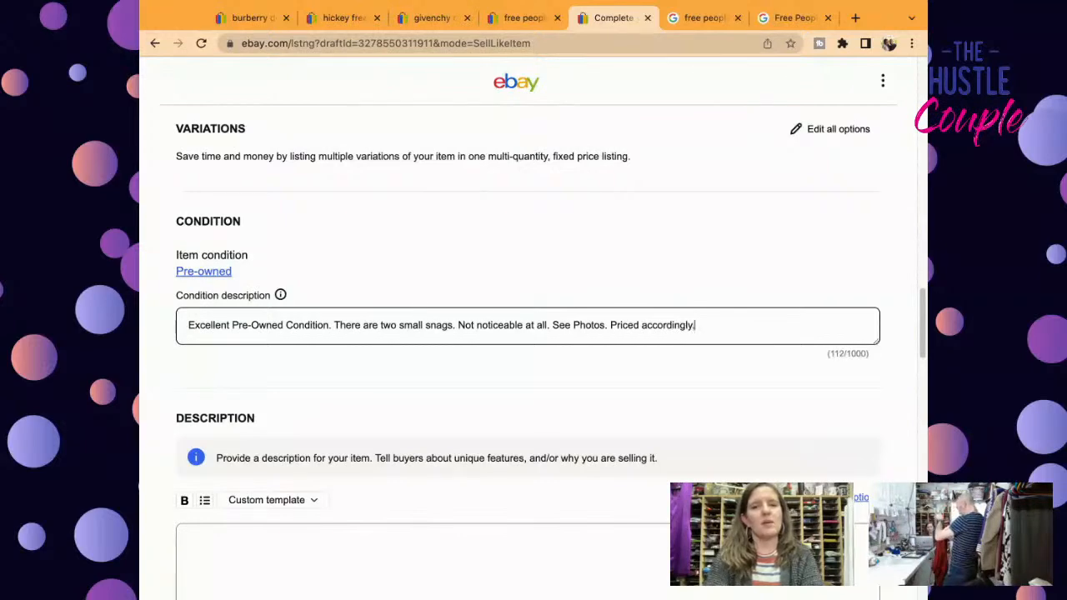
Step: Copy the full item title and paste it as the first line of the listing description
scroll(920, 319, up, 10)
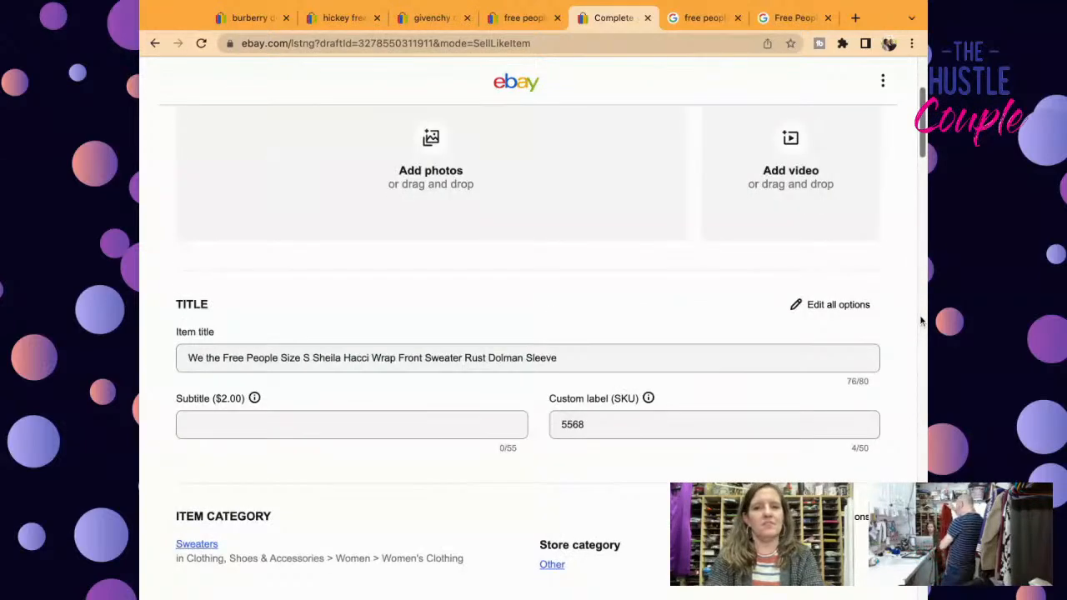
scroll(922, 321, up, 3)
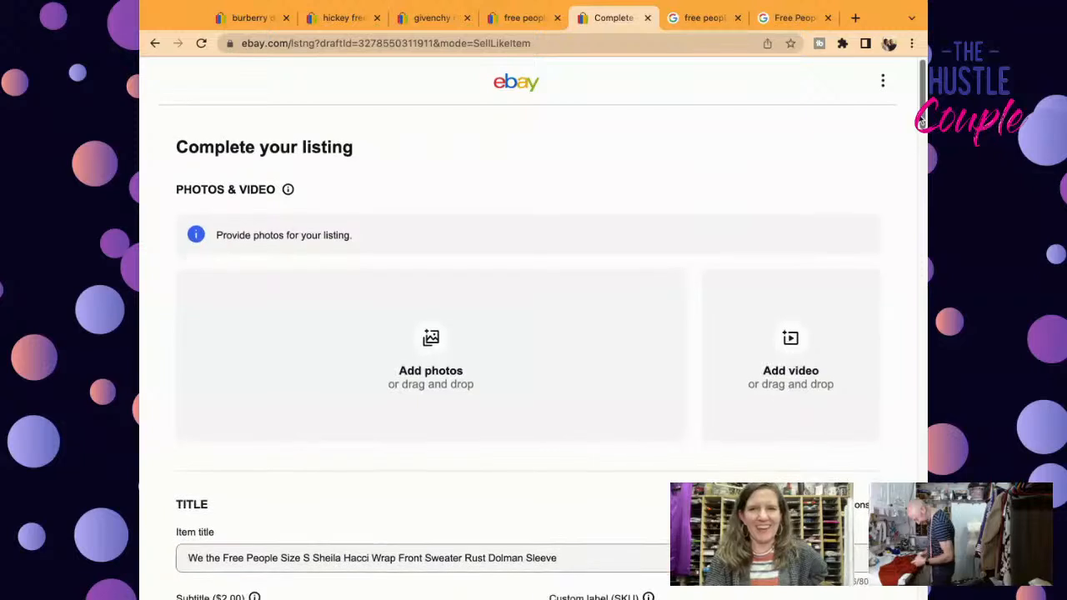
scroll(921, 120, down, 4)
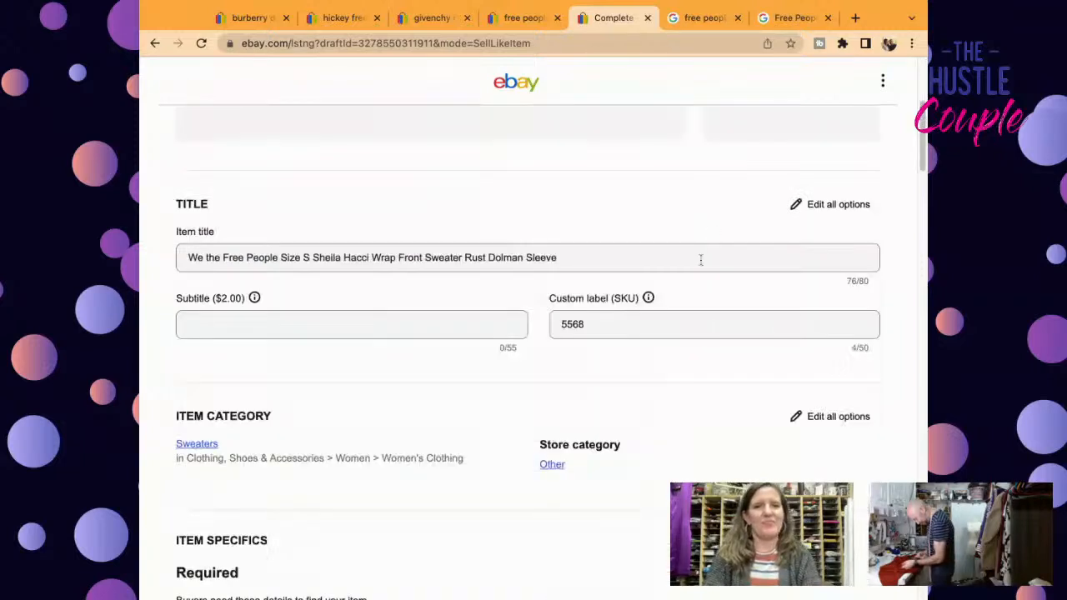
triple_click(701, 259)
key(super+c)
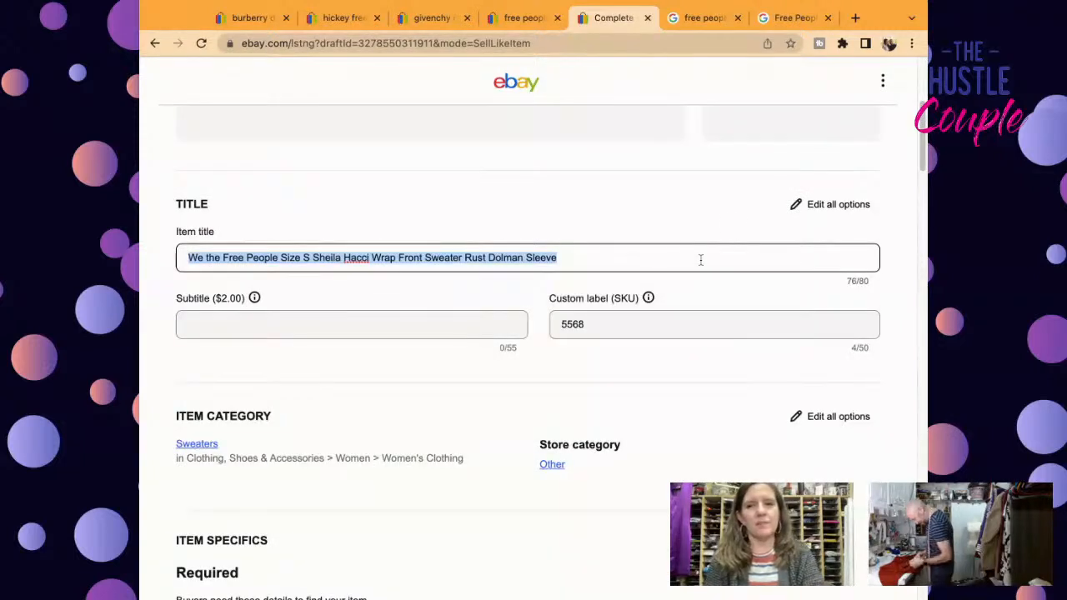
scroll(923, 123, down, 8)
scroll(923, 123, down, 1)
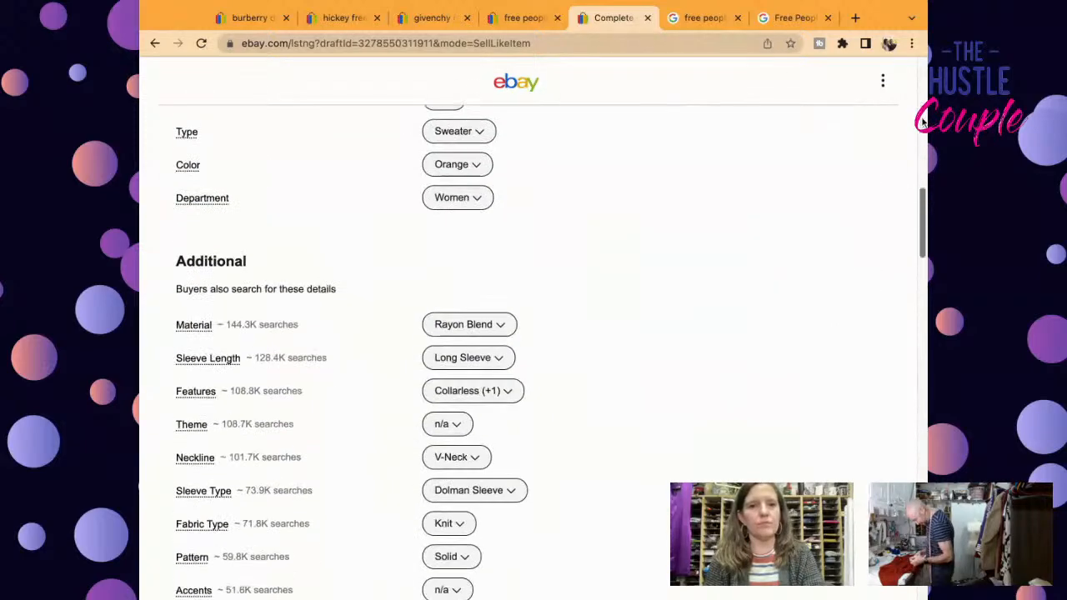
scroll(923, 123, down, 5)
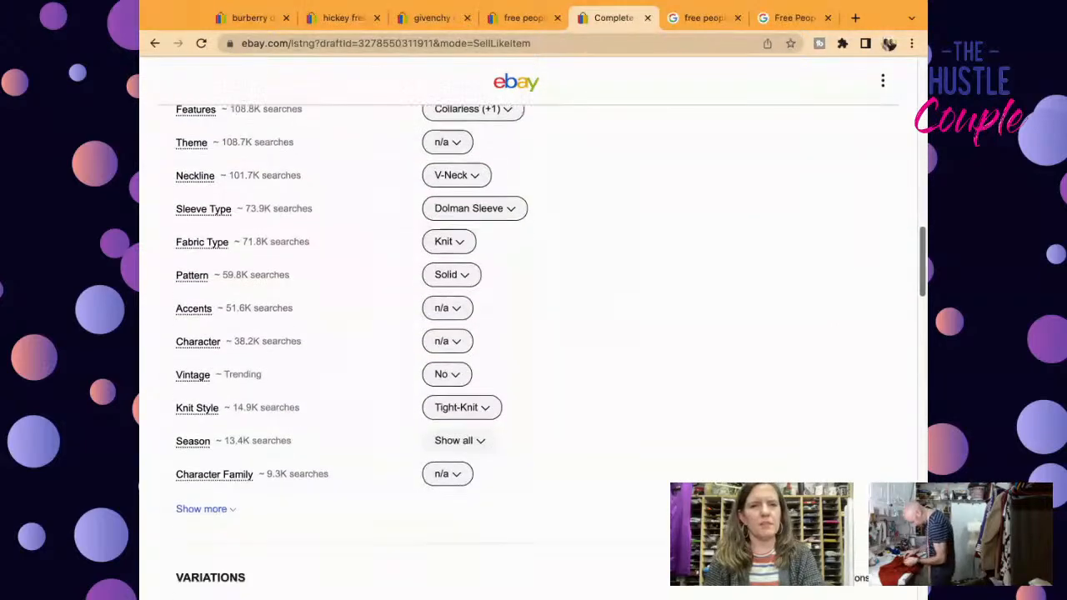
click(186, 377)
key(super+v)
Step: Add description lines "Excellent Pre-Owned Condition", "No Rips, Stains, or Tears" and "Please See Detailed Measurements in the Photos." below the pasted title
key(Return)
text(Excellent Pre-Owned Condition)
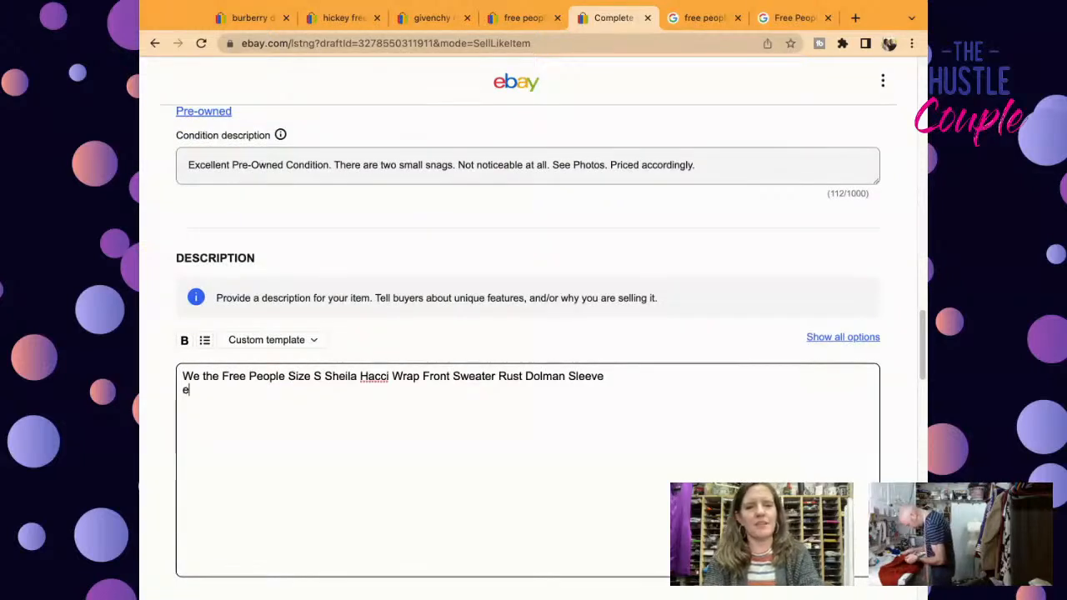
key(Return)
text(No Rips, Stains, or Tears)
key(Return)
text(Please See Detailed Measurements in the Photos.)
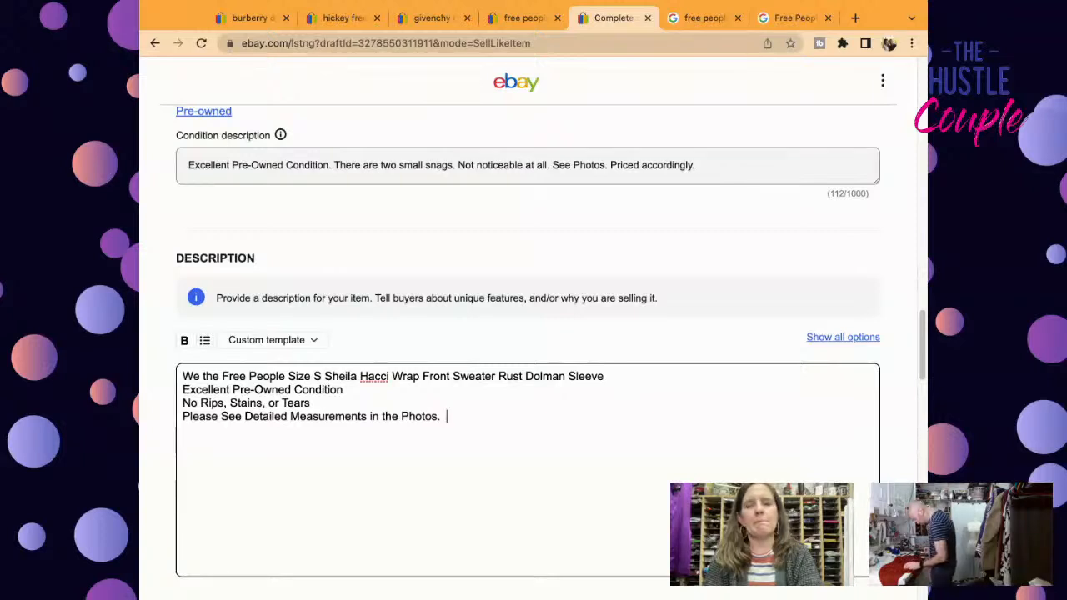
click(452, 165)
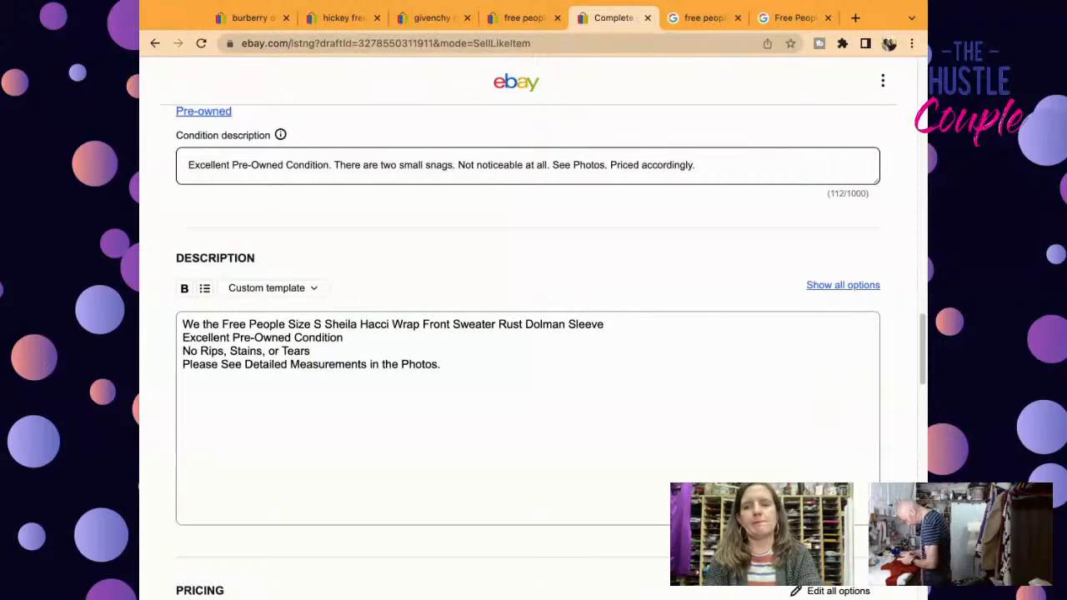
Step: Set the Buy It Now price to $22.95
scroll(921, 333, down, 5)
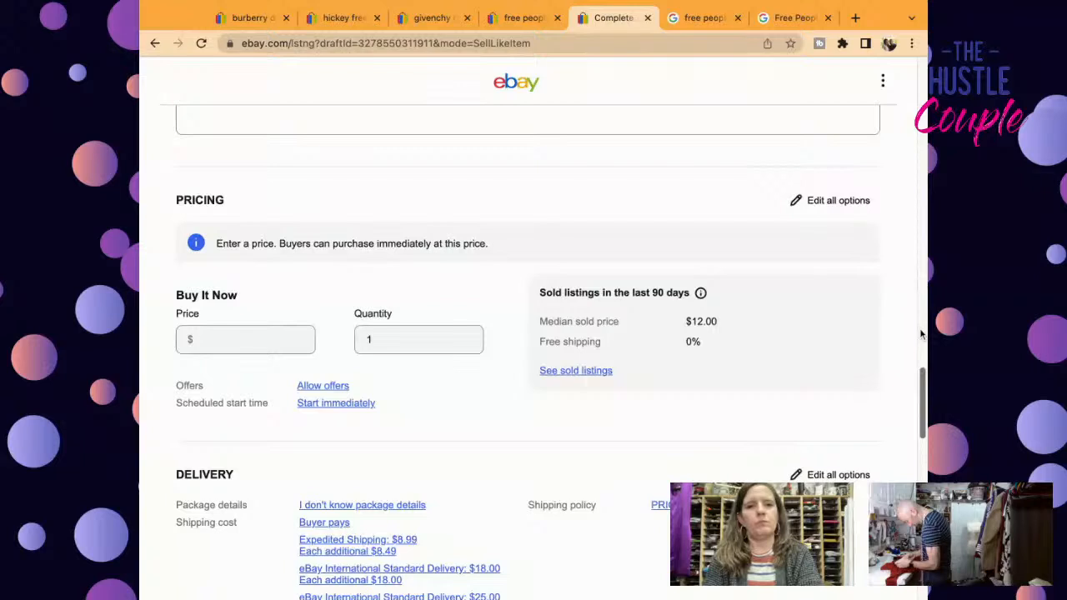
click(270, 338)
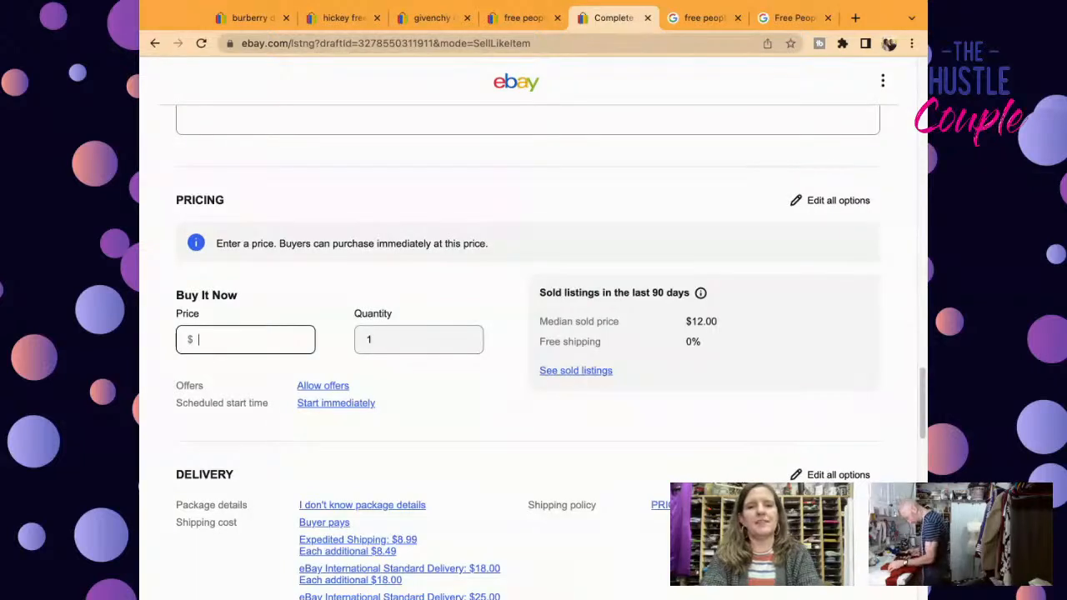
text(18)
key(BackSpace)
text(9)
key(BackSpace)
key(BackSpace)
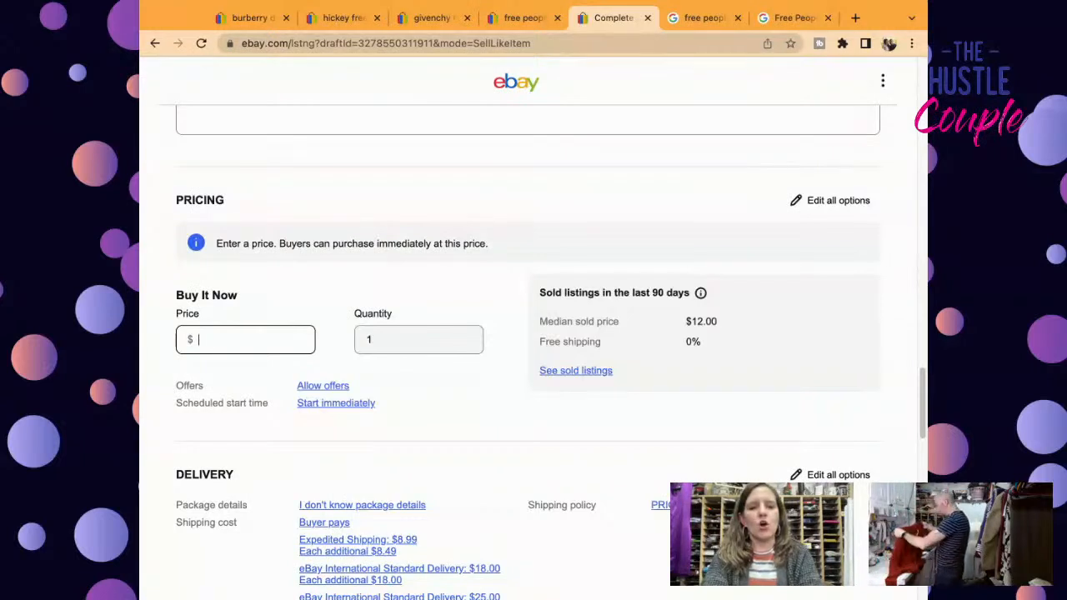
text(22.95)
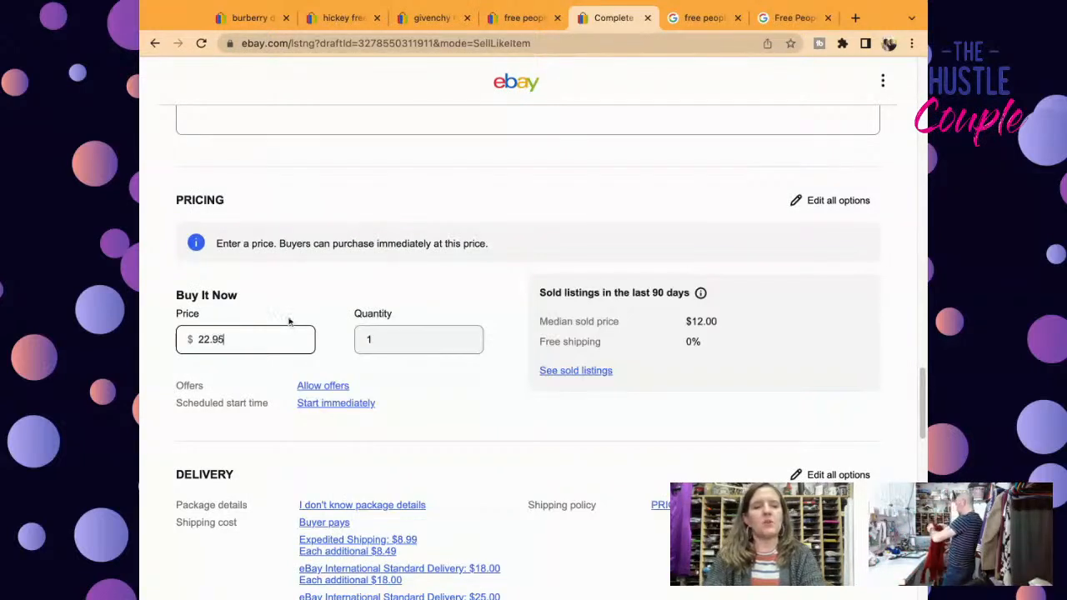
Step: Change the listing's shipping policy to FIRST CLASS
drag(923, 383, 922, 409)
scroll(922, 387, down, 1)
click(681, 295)
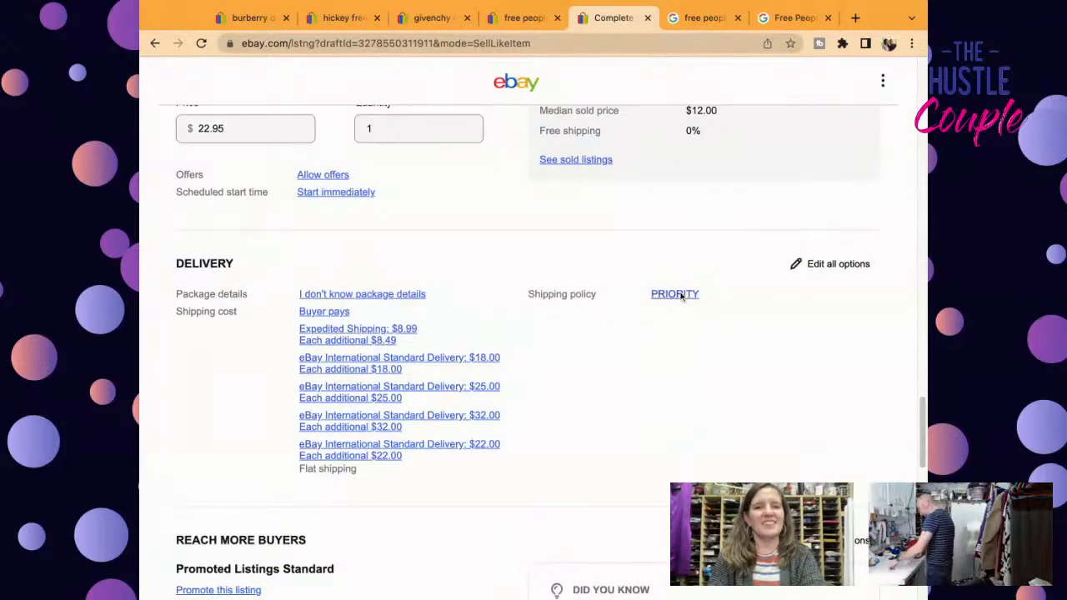
click(425, 422)
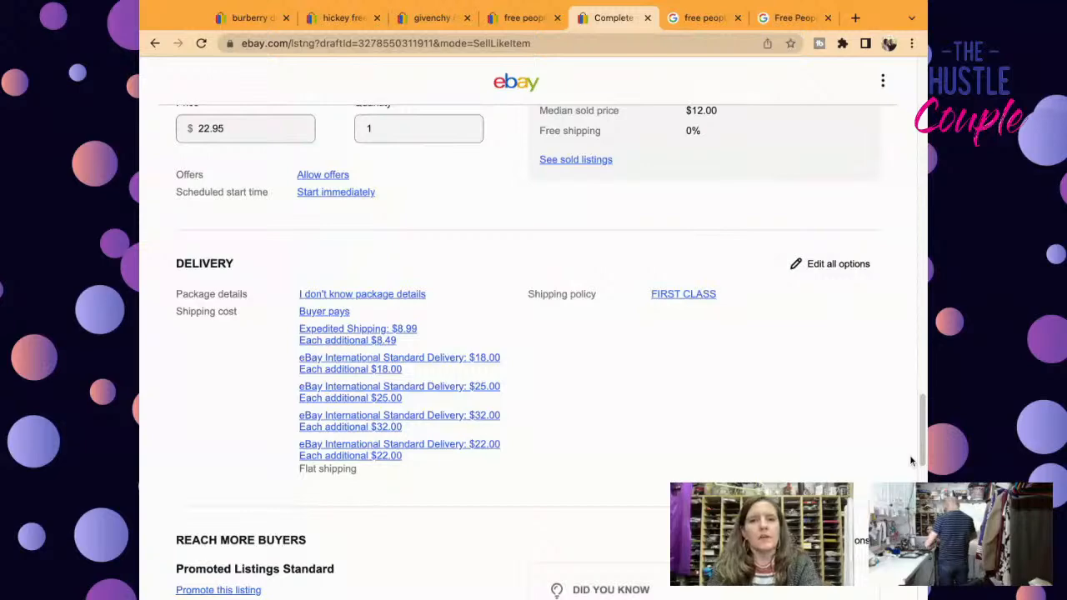
Step: Make the straight front view of the sweater the main photo, then increase its brightness and save the edit
drag(923, 454, 924, 117)
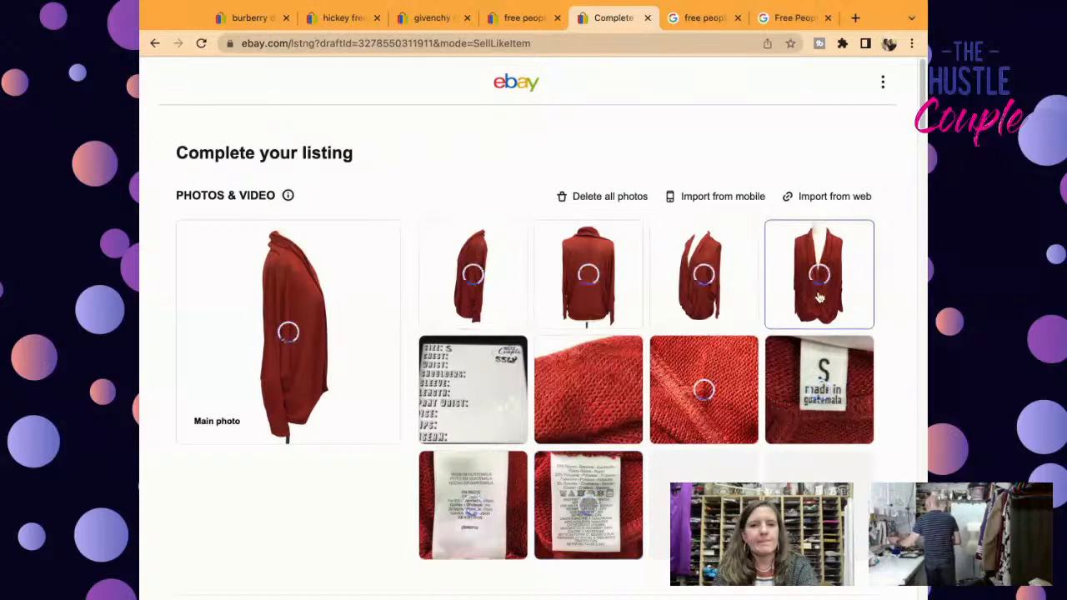
drag(842, 314, 273, 379)
click(272, 379)
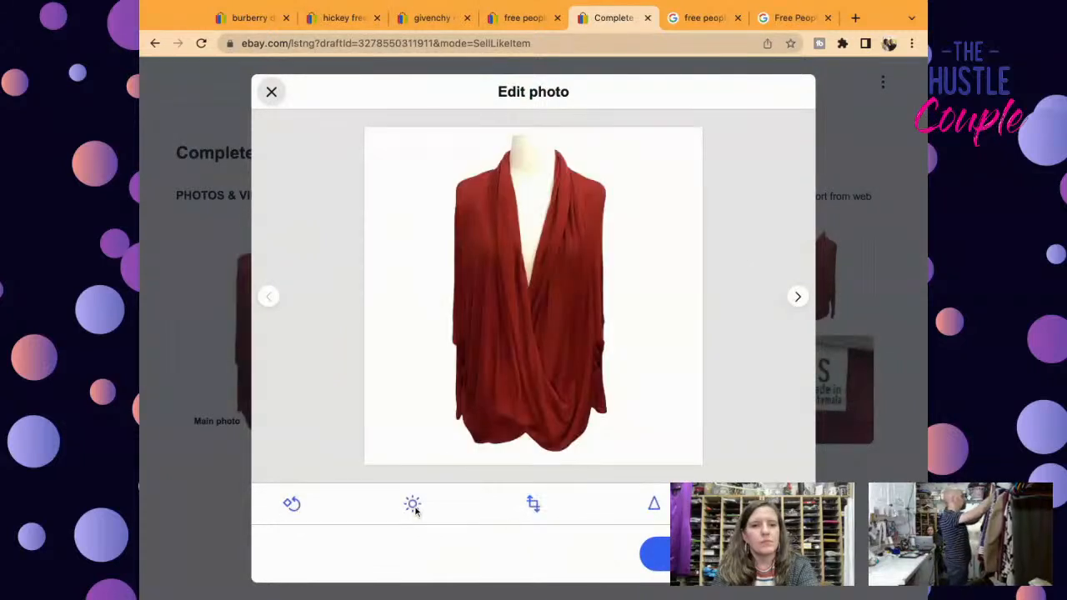
click(414, 506)
drag(531, 415, 551, 416)
click(655, 544)
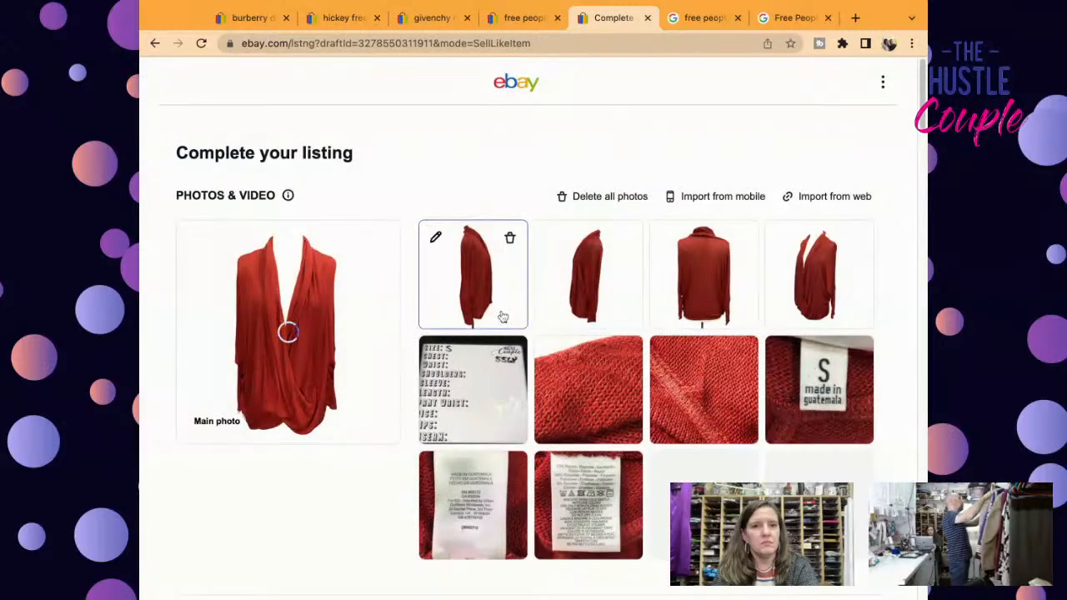
Step: Move the angled front view to directly after the main photo and save it with its brightness set to 20
drag(809, 295, 506, 346)
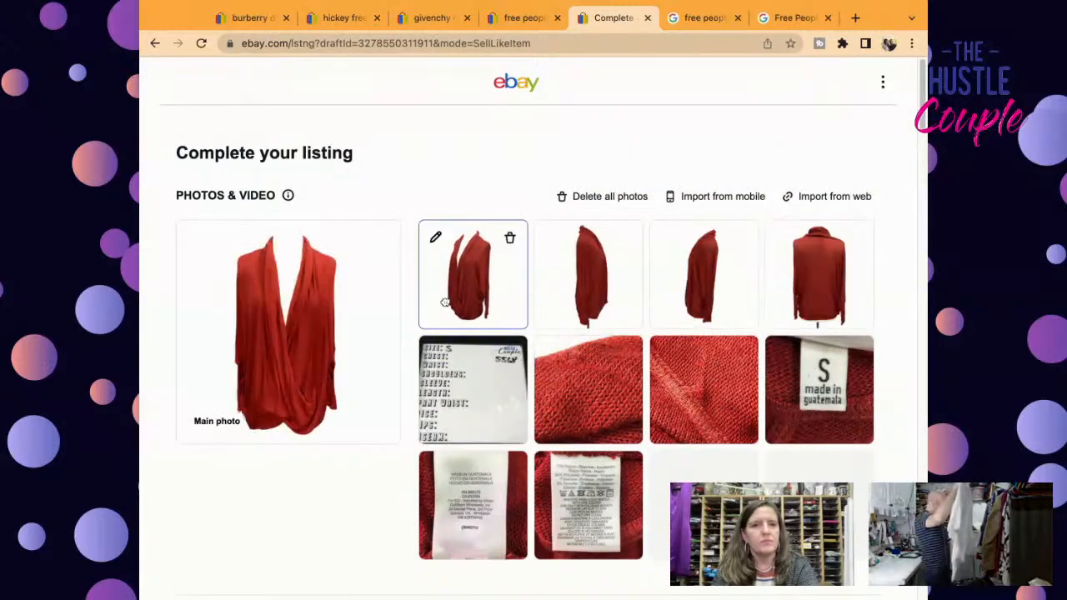
click(446, 303)
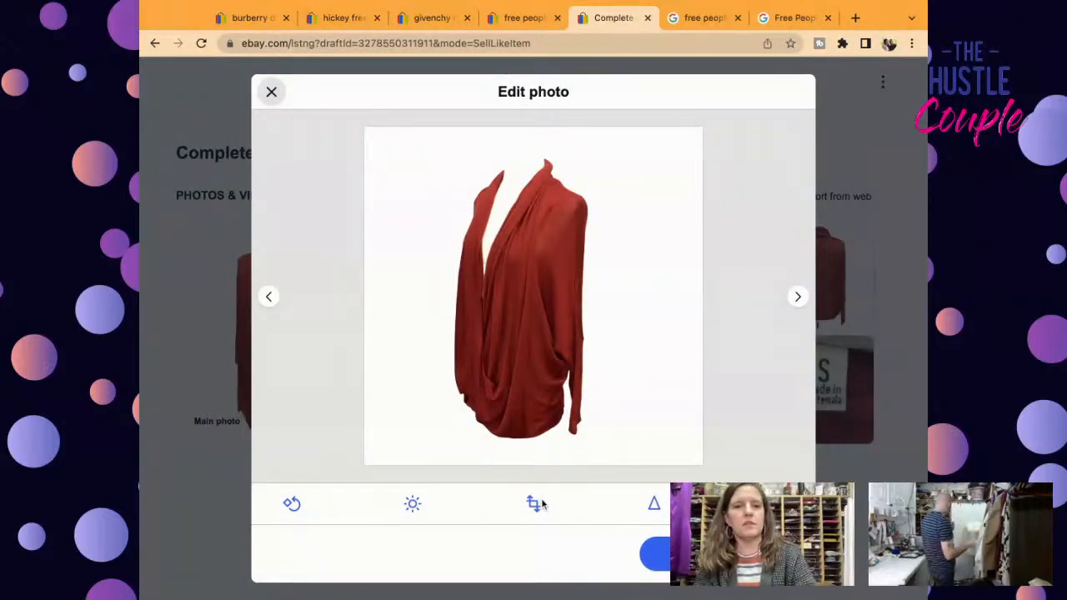
click(413, 503)
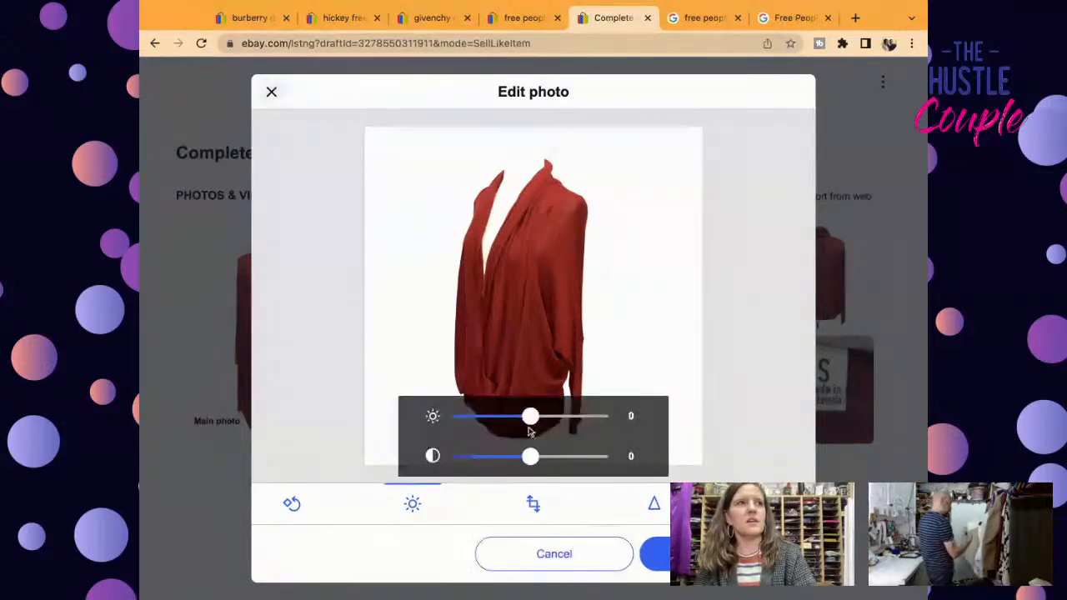
drag(529, 418, 542, 418)
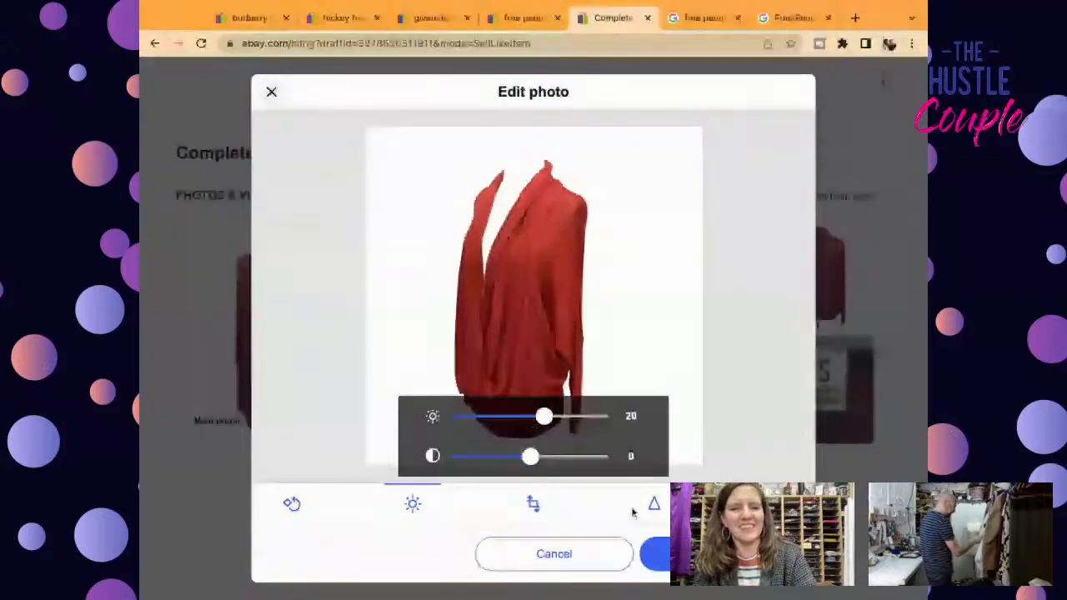
click(655, 554)
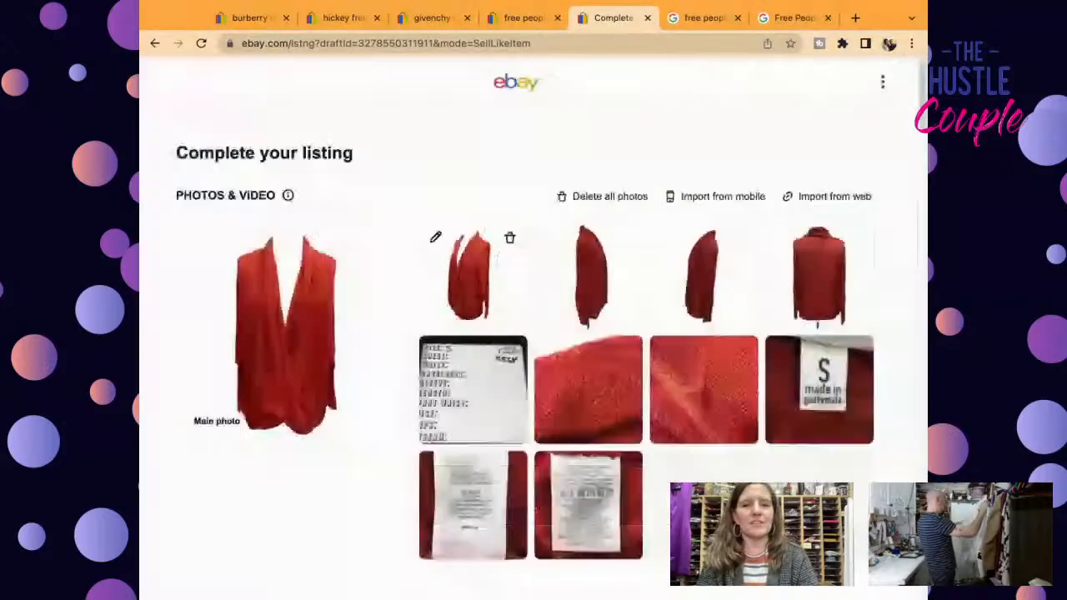
Step: Increase the brightness of the first side view photo of the sweater and save the edit
click(593, 302)
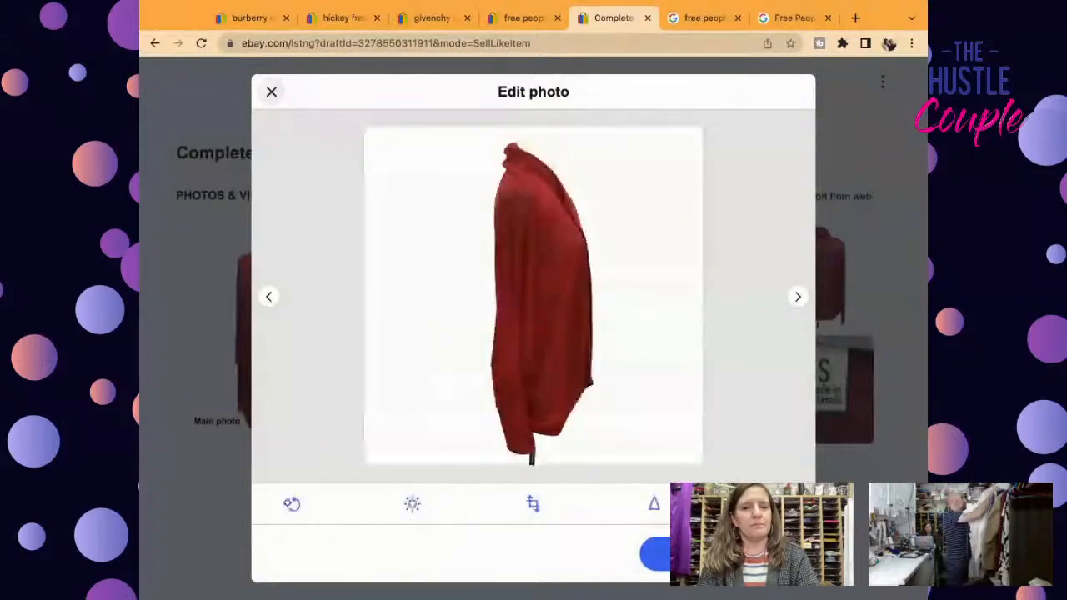
click(412, 504)
drag(528, 417, 550, 416)
click(657, 554)
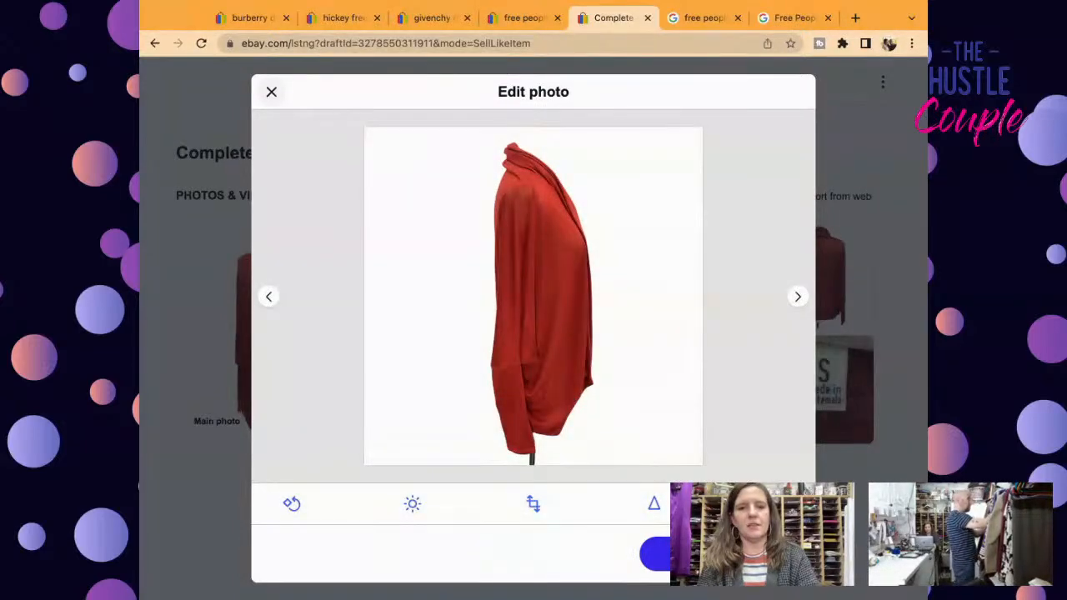
click(656, 554)
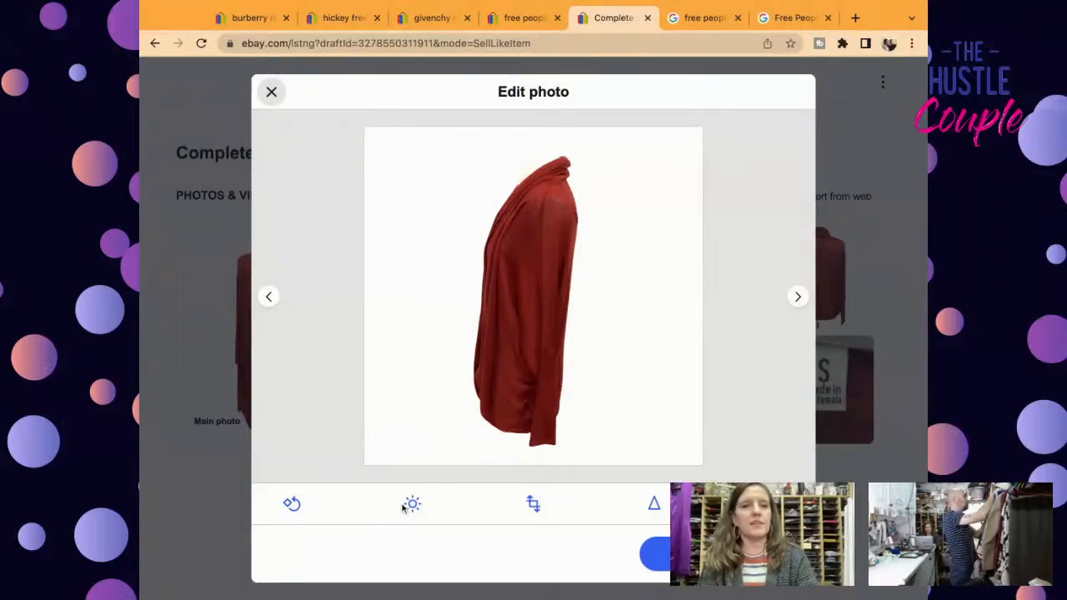
Step: Set the brightness of the second side view photo to 18 and save the edit
click(405, 506)
drag(531, 416, 543, 416)
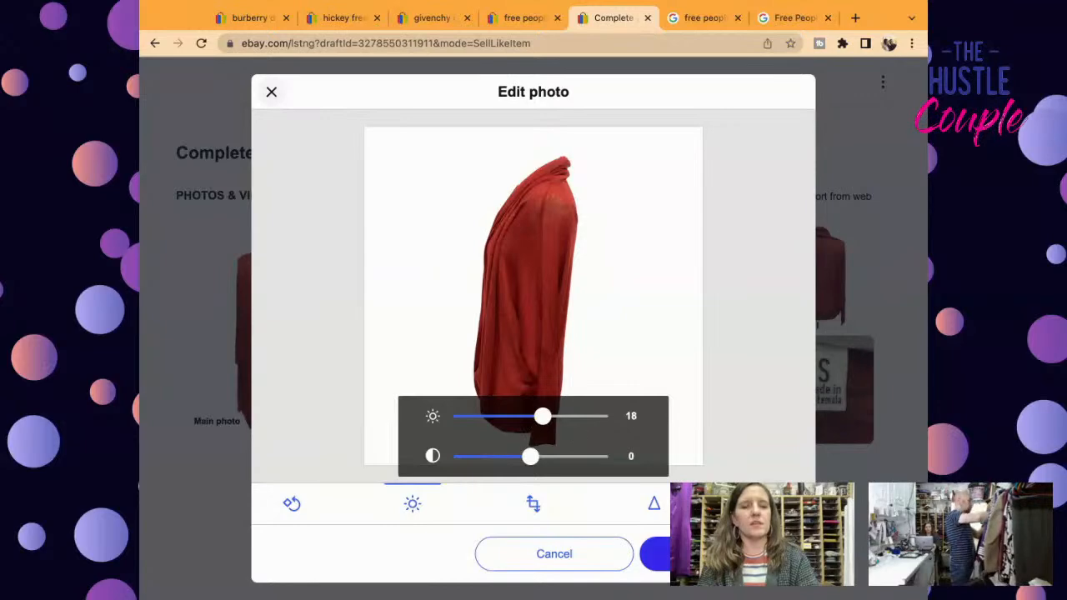
click(705, 553)
click(706, 553)
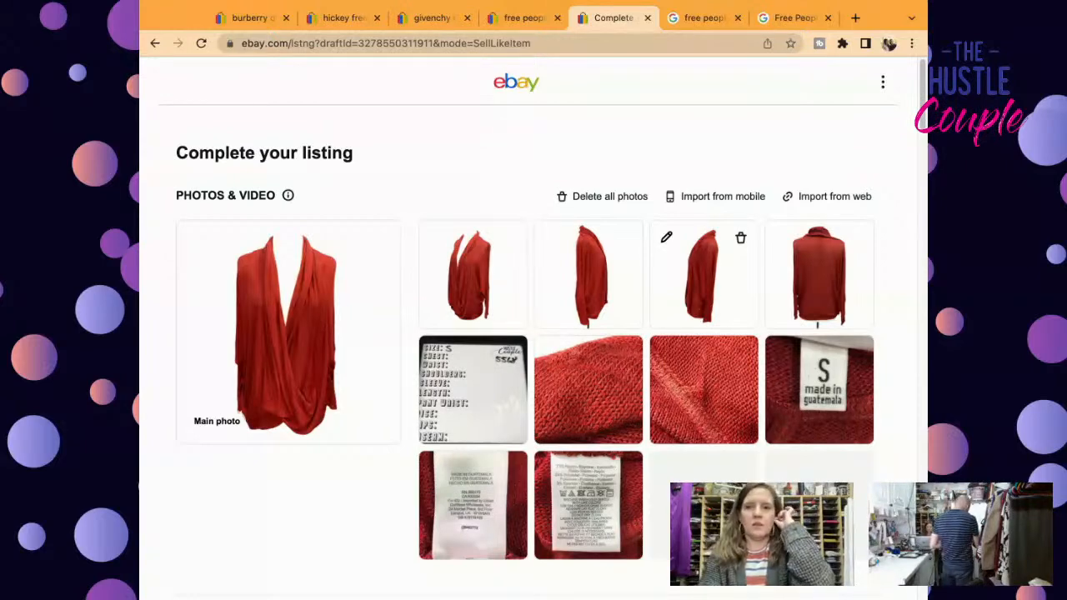
Step: Publish the Free People sweater listing and close the confirmation to return to the active listings
drag(923, 122, 923, 597)
click(523, 340)
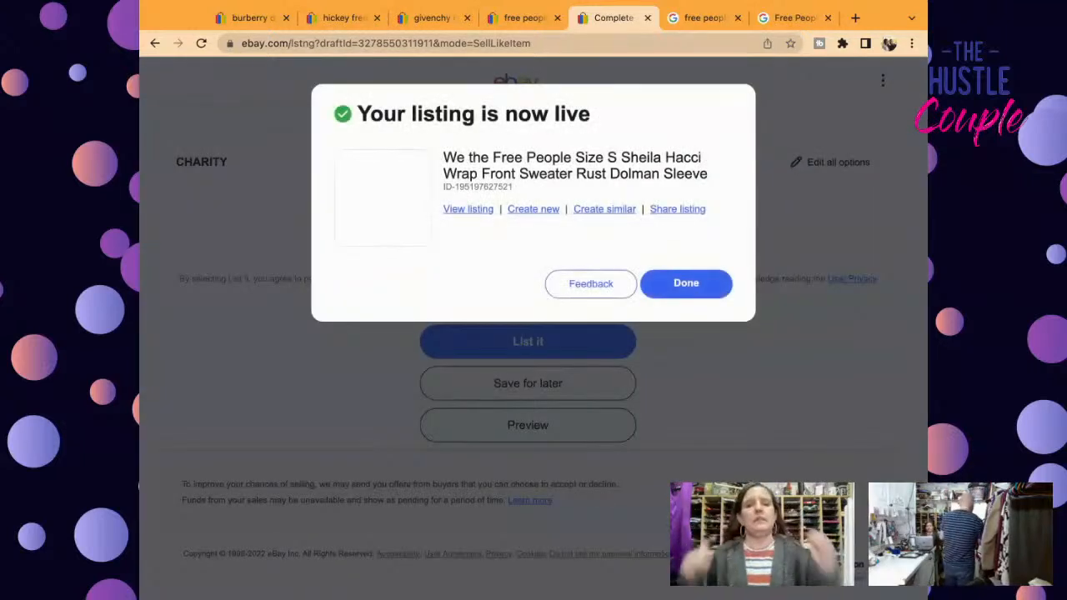
click(685, 285)
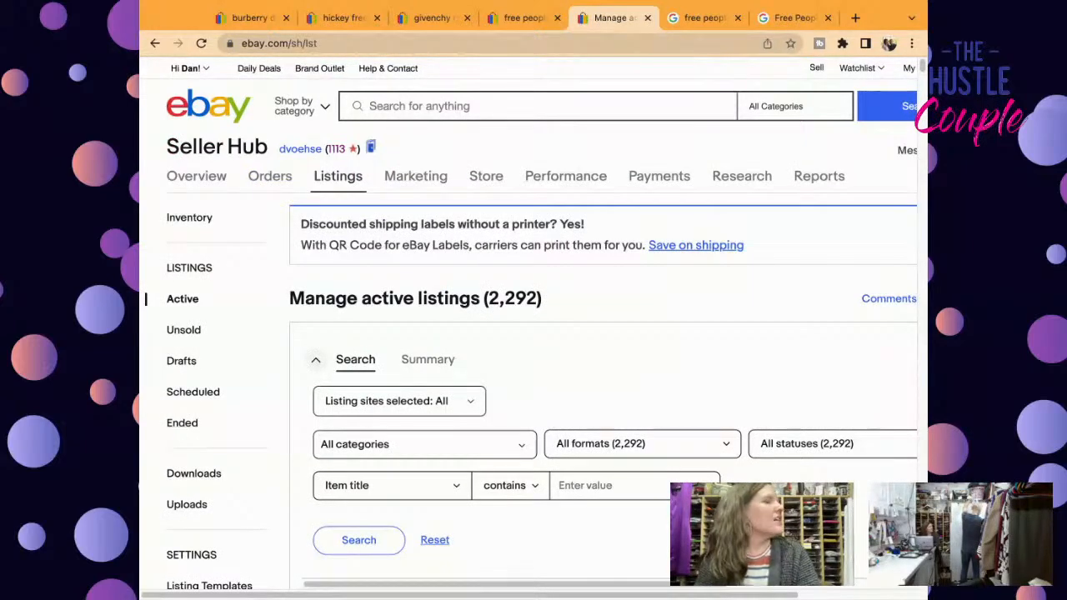
Step: Search eBay for "vintage sears women's long slip"
click(550, 104)
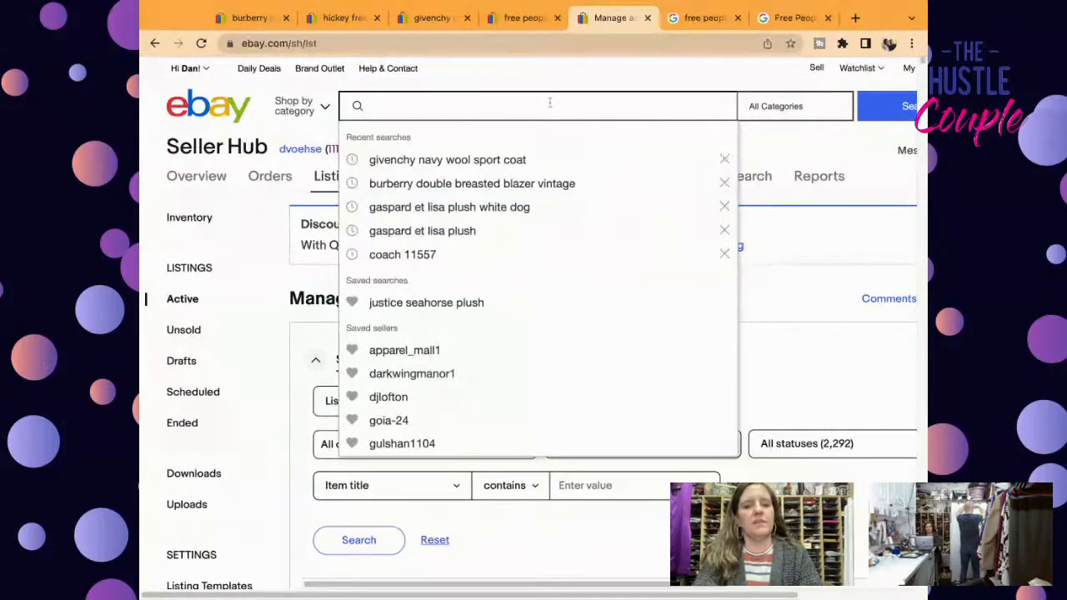
text(vinta)
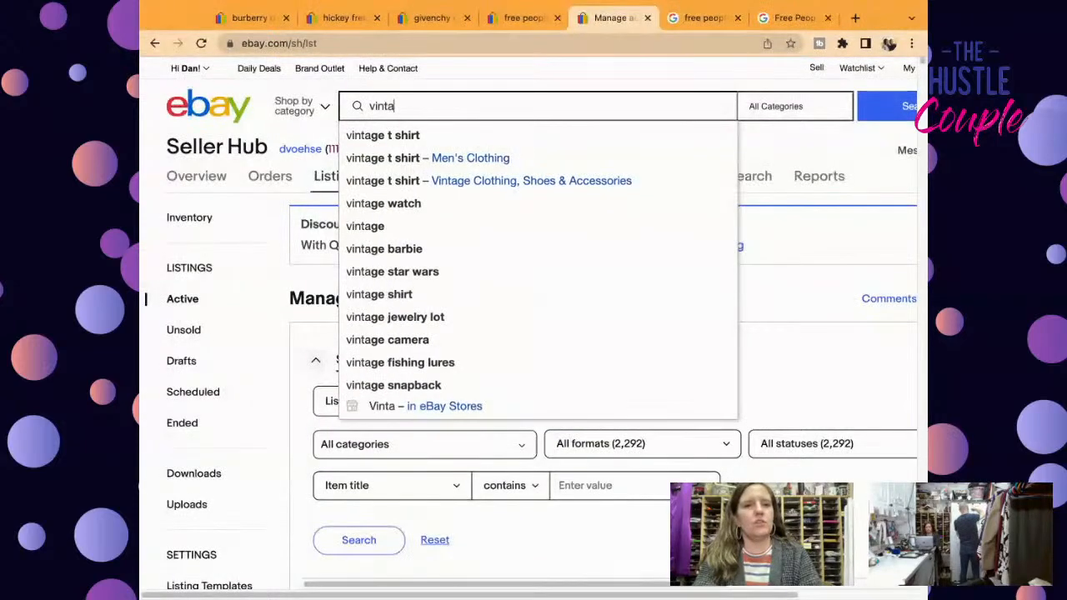
text(ge sears women's)
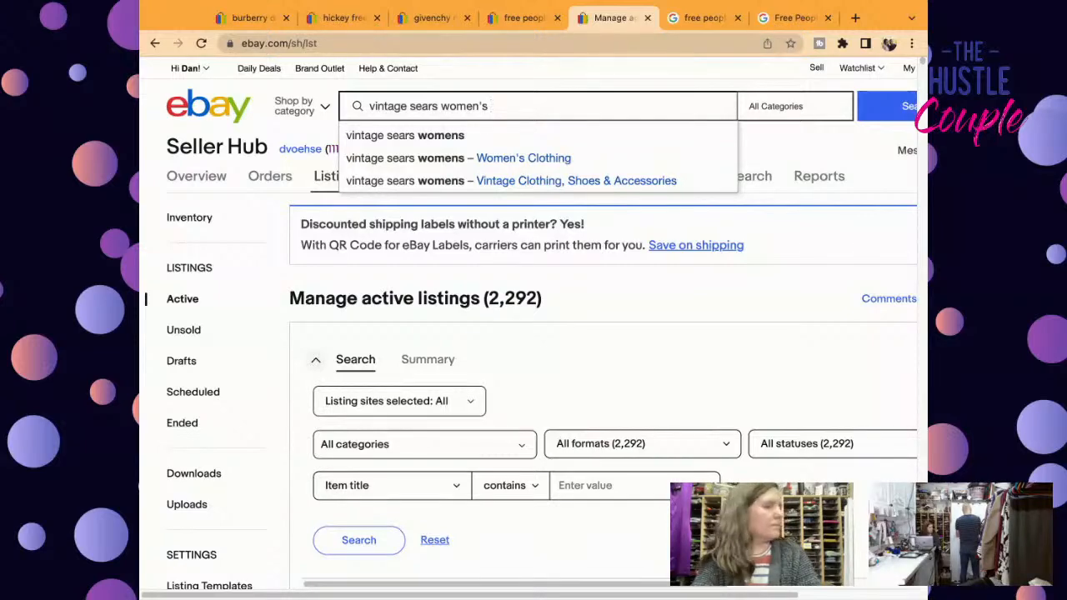
text(slj)
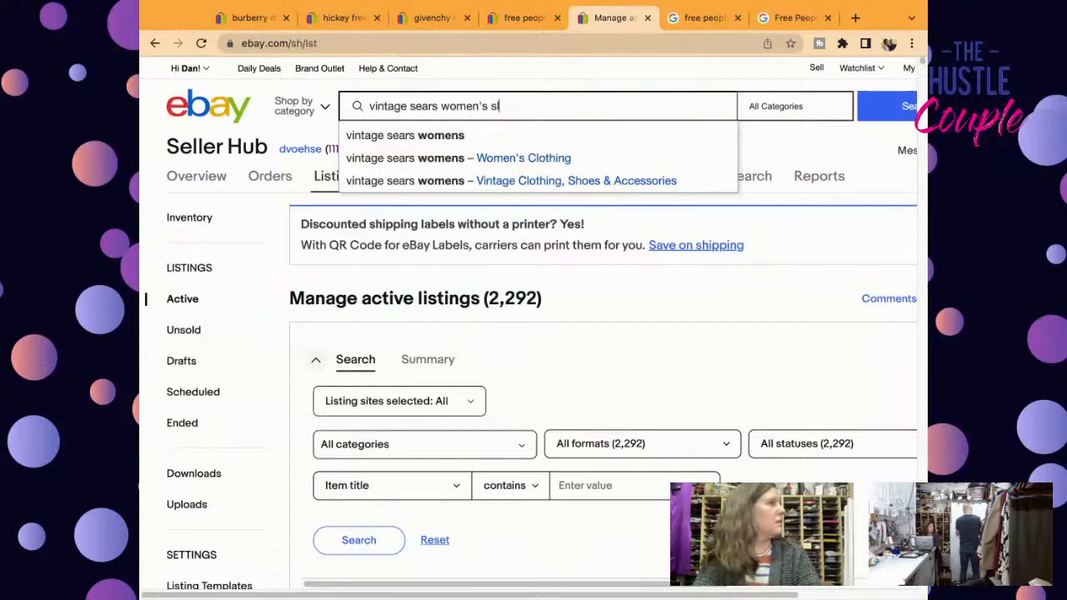
key(BackSpace)
key(BackSpace)
key(BackSpace)
text(long slip)
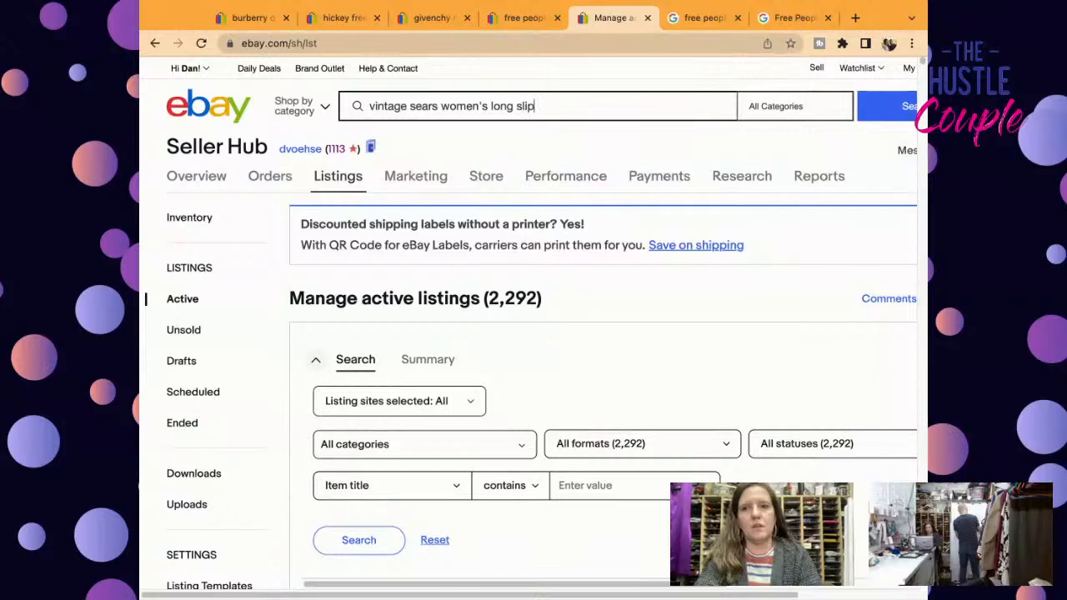
key(Return)
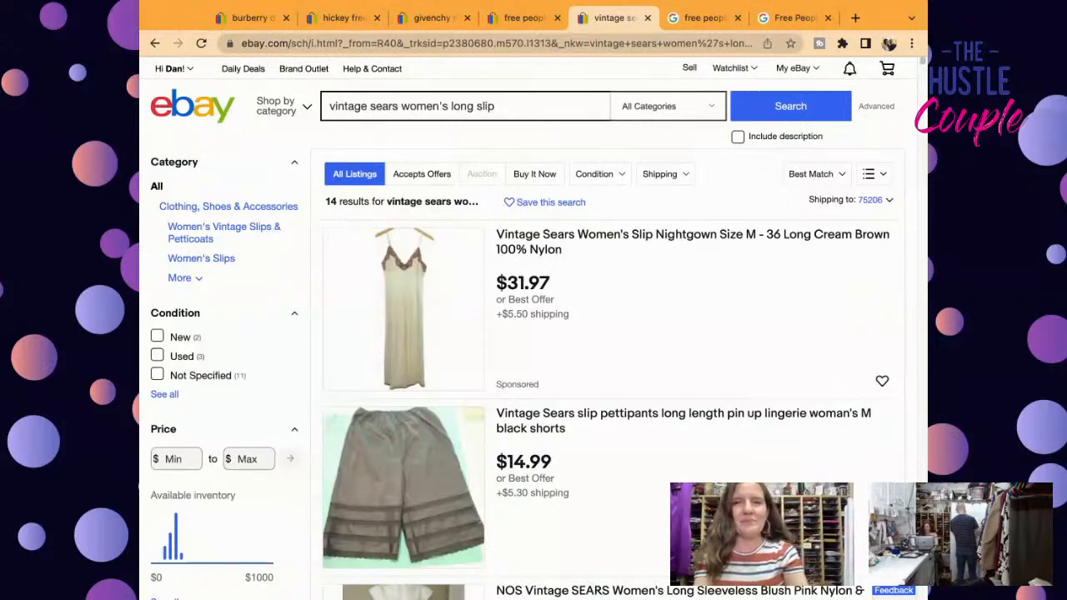
Step: Look through the active slip listings and their prices, and limit the results to sold items
scroll(922, 63, down, 3)
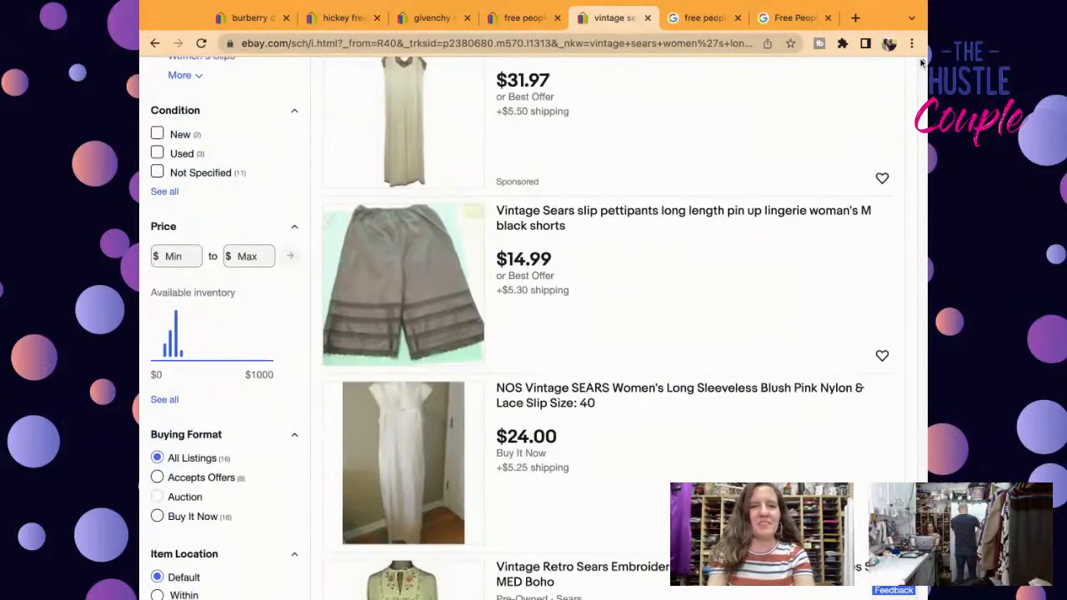
scroll(922, 63, down, 4)
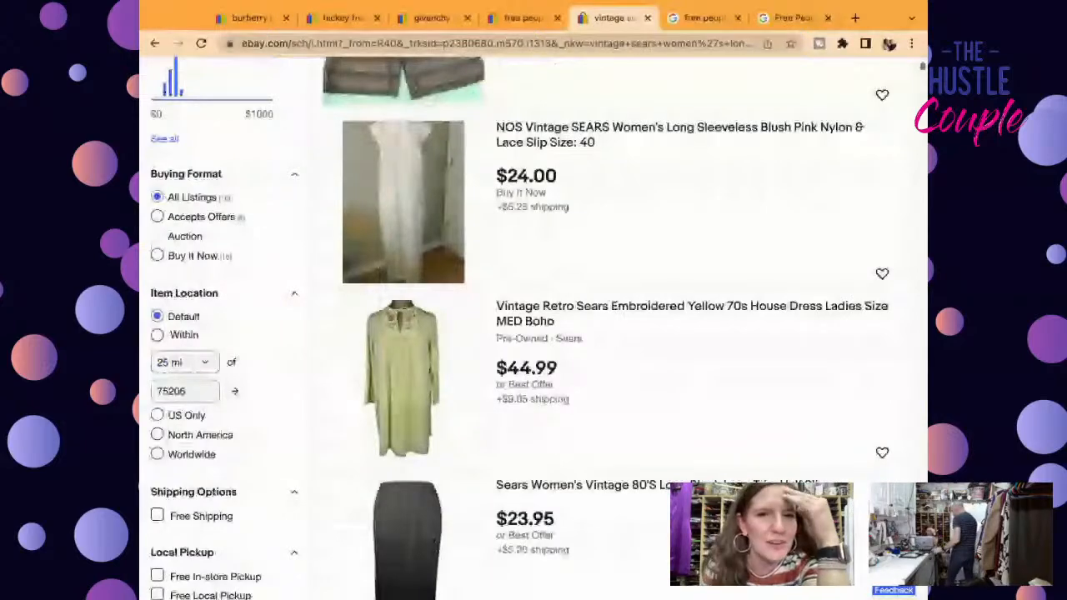
scroll(613, 333, down, 10)
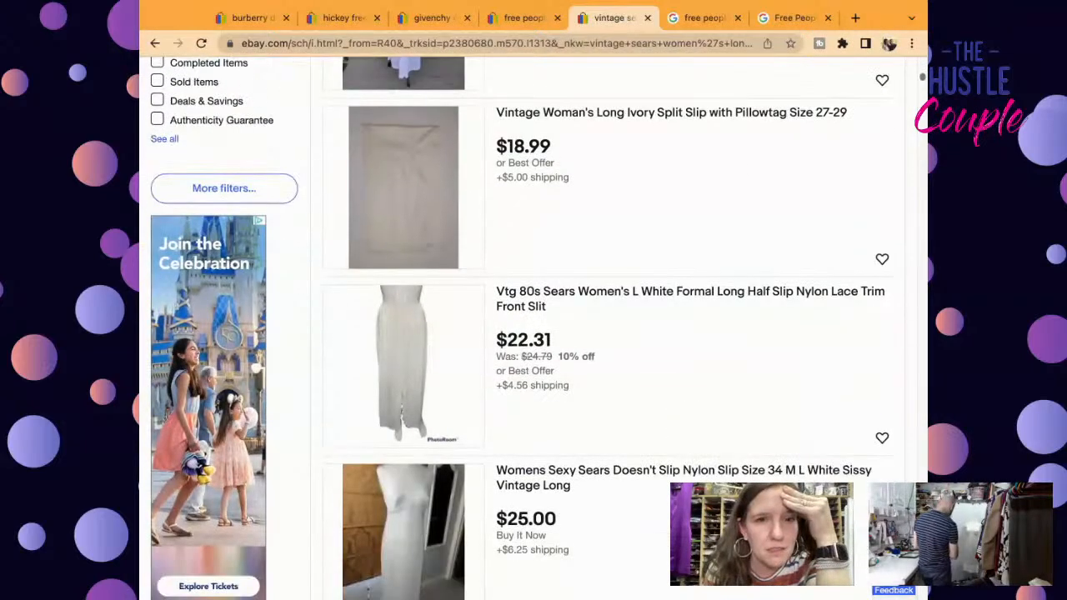
scroll(613, 334, down, 2)
scroll(613, 334, down, 1)
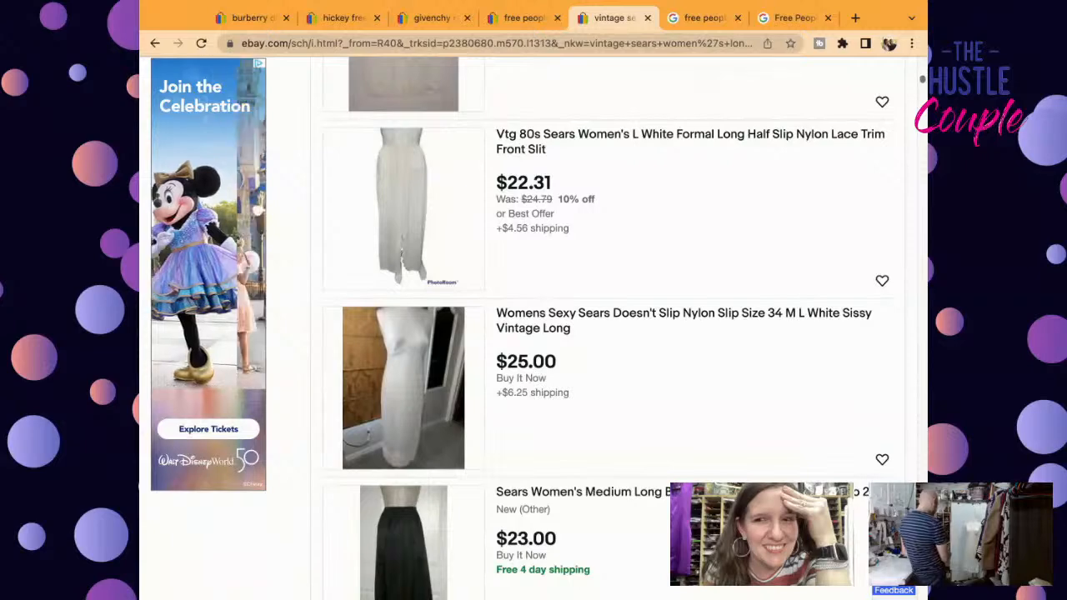
scroll(534, 334, up, 1)
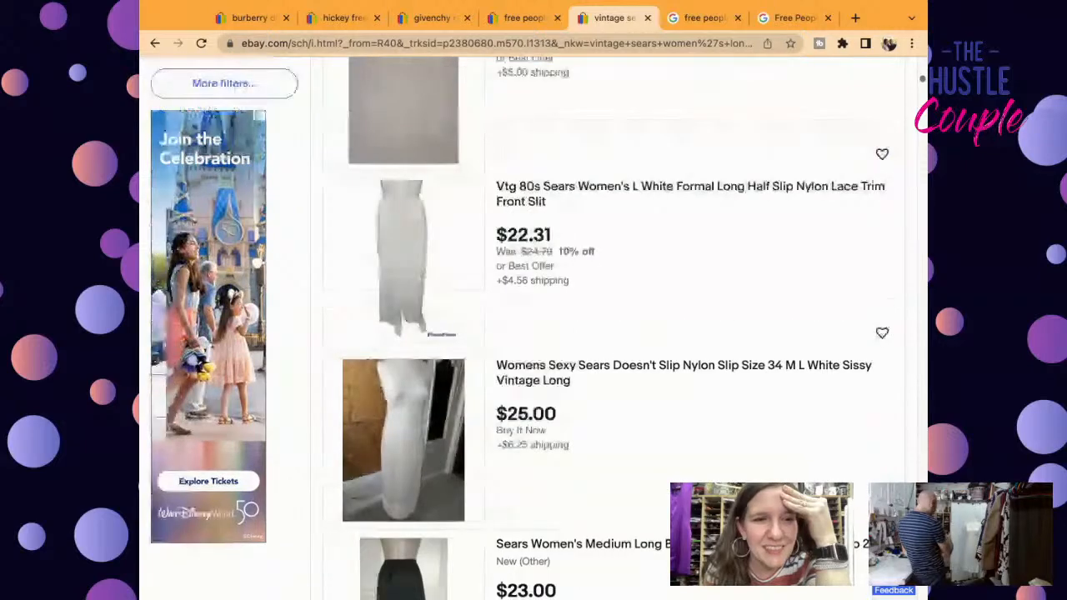
scroll(584, 333, up, 5)
click(209, 291)
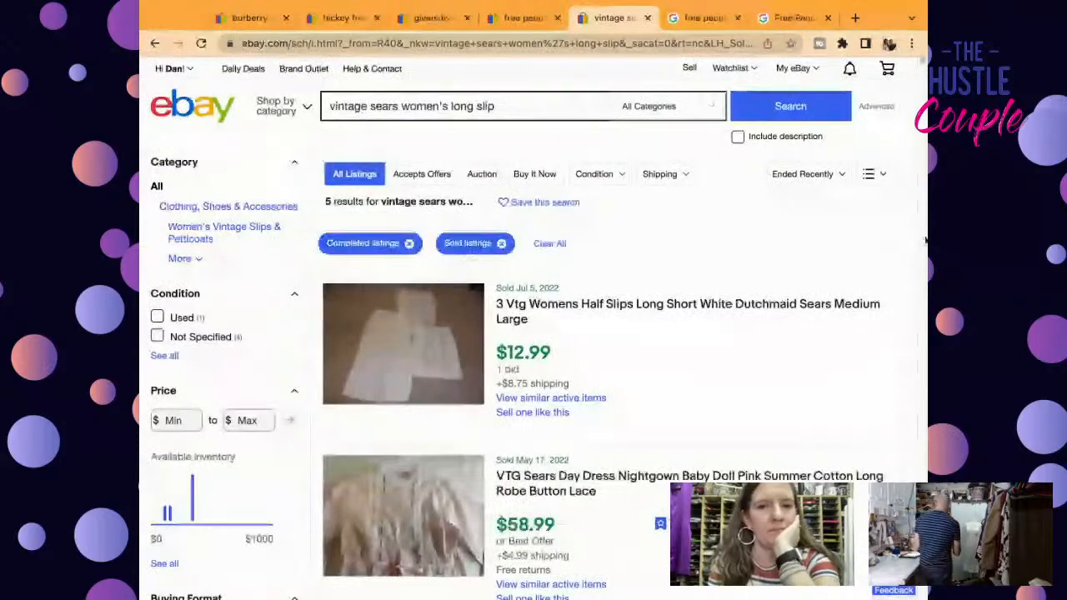
Step: Open the sold "Vintage Sears The Doesn't Slip Women's Dress Slip" listing and start a similar listing from it
scroll(921, 64, down, 7)
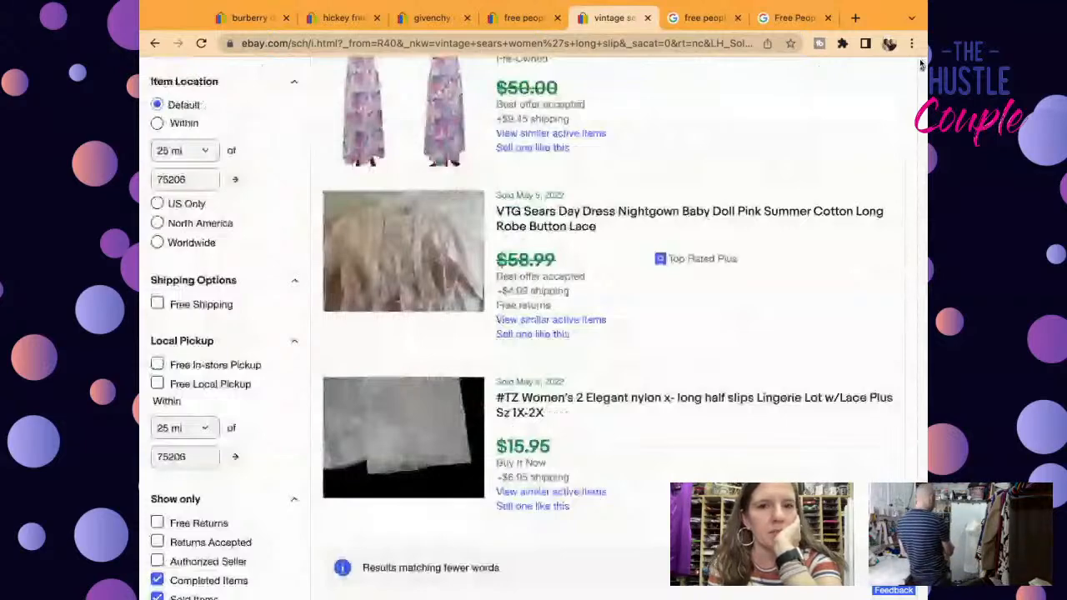
scroll(684, 190, down, 5)
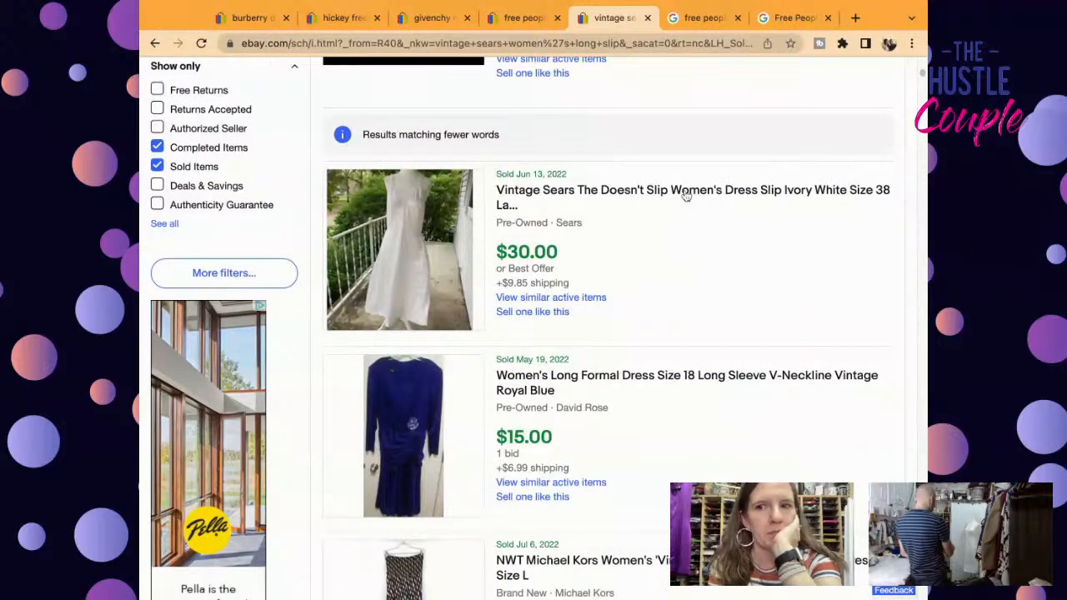
click(685, 194)
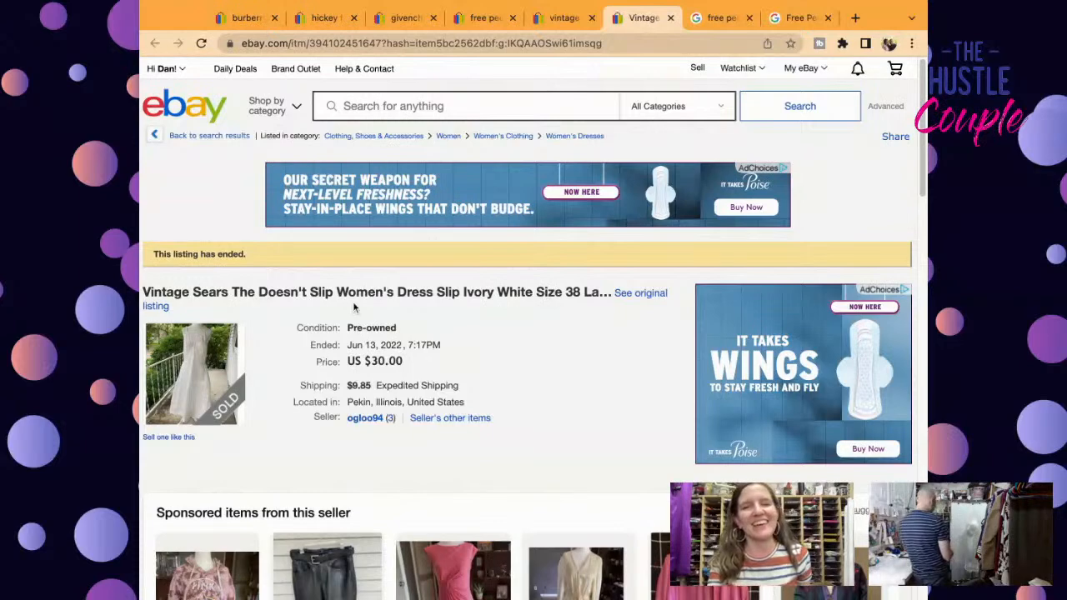
click(184, 439)
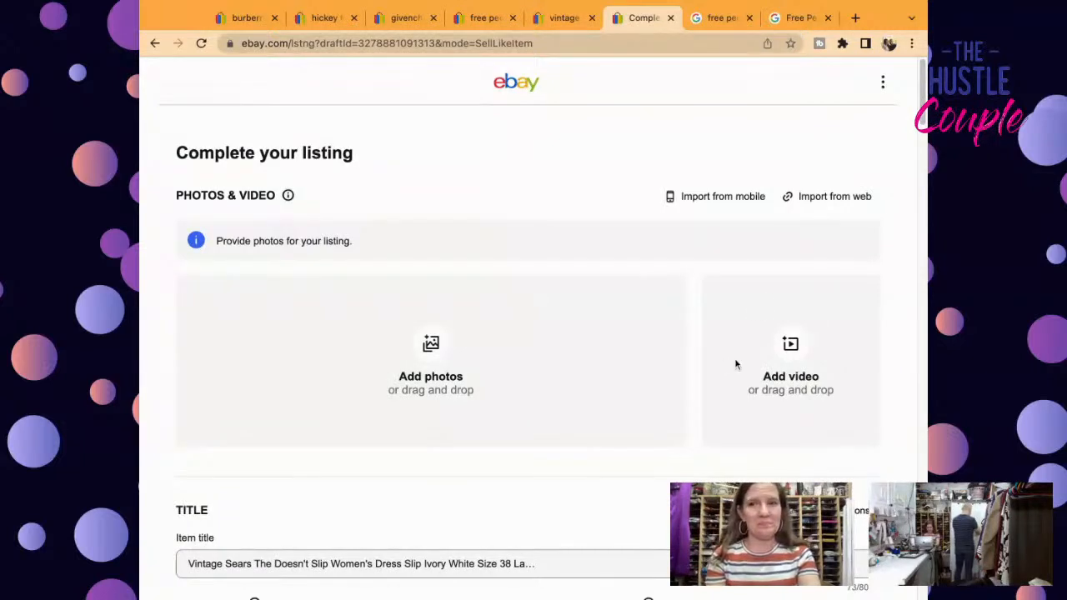
Step: Remove the words "The Doesn't Slip" from the new listing's item title
scroll(923, 73, down, 3)
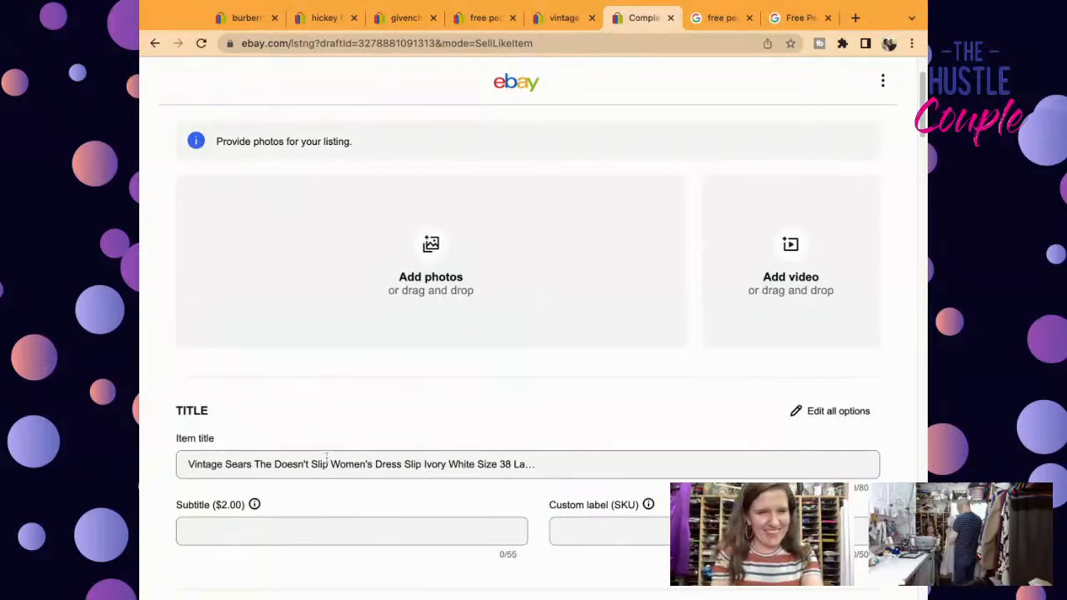
click(331, 464)
key(BackSpace)
key(BackSpace)
key(BackSpace)
key(BackSpace)
key(BackSpace)
key(BackSpace)
key(BackSpace)
key(BackSpace)
key(BackSpace)
key(BackSpace)
key(BackSpace)
key(BackSpace)
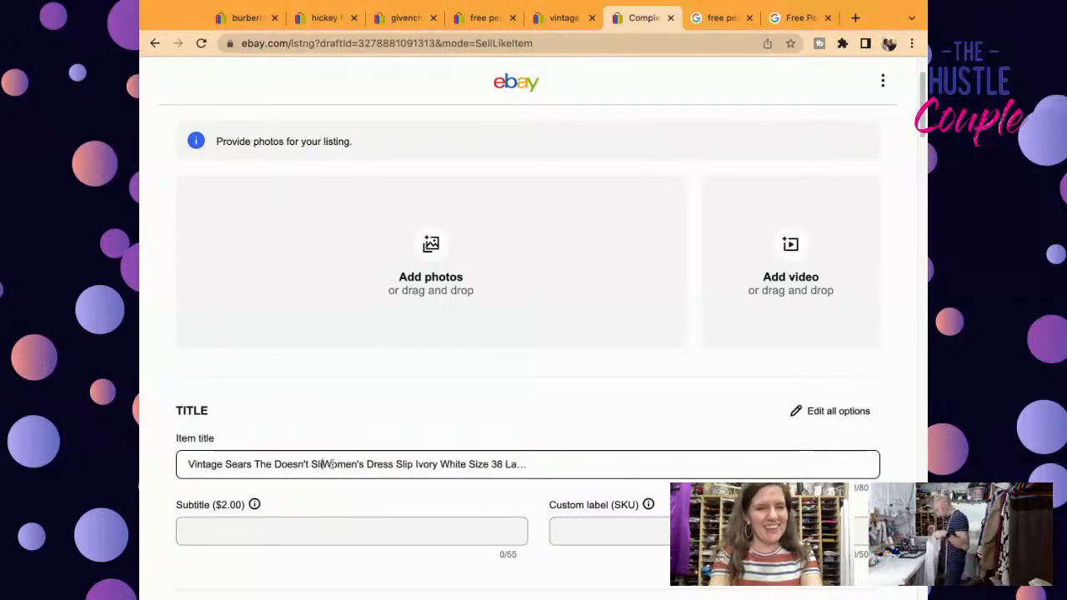
key(BackSpace)
key(BackSpace)
key(BackSpace)
key(BackSpace)
key(BackSpace)
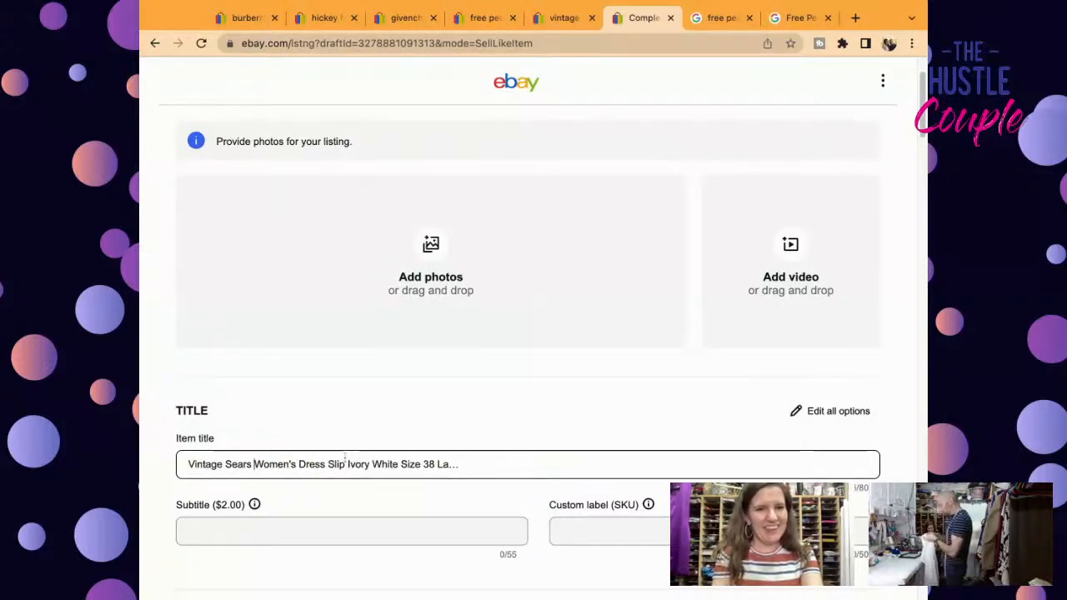
Step: Copy "Size 38" from the item title and delete it from its place after "White"
click(400, 463)
key(shift+Right)
key(shift+Right)
key(shift+Right)
key(shift+Right)
key(shift+Right)
key(shift+Right)
key(shift+Right)
key(shift+Right)
key(ctrl+c)
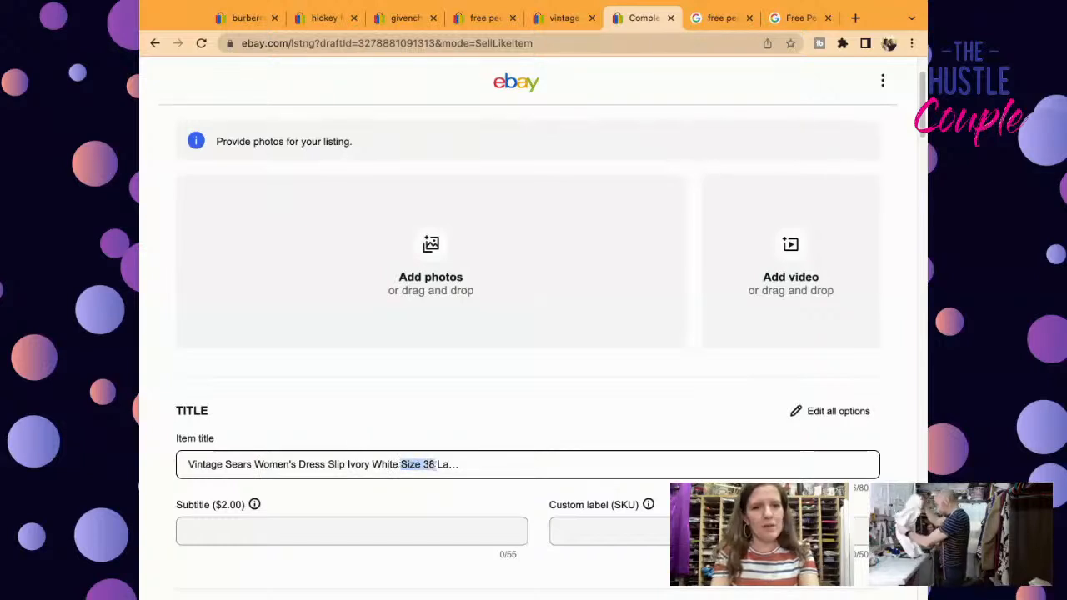
key(BackSpace)
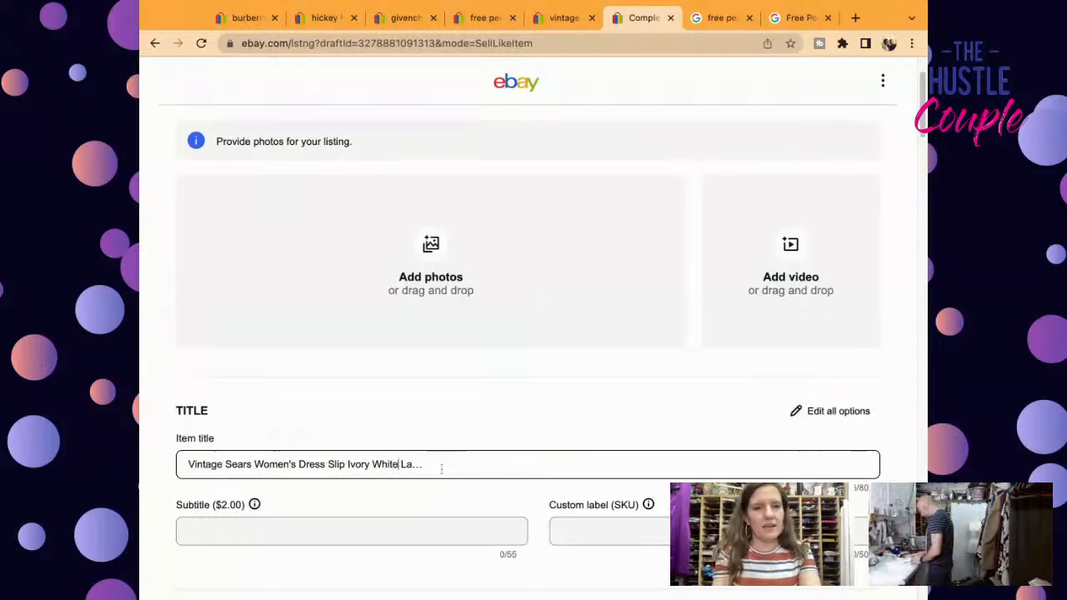
Step: Delete the word "Ivory" from the item title
click(371, 464)
key(BackSpace)
key(BackSpace)
key(BackSpace)
key(BackSpace)
key(BackSpace)
key(BackSpace)
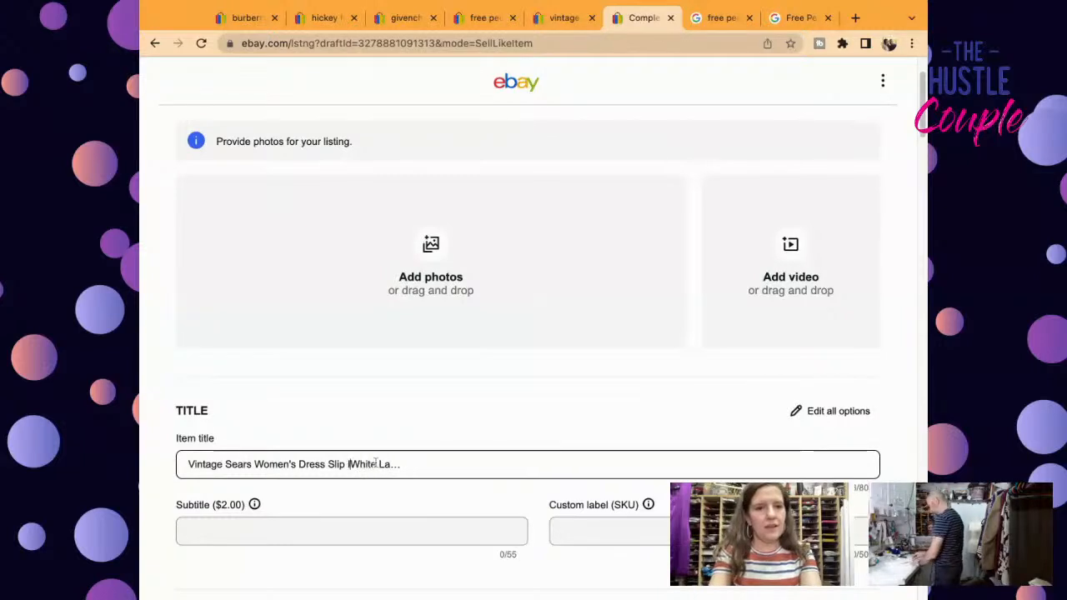
Step: Paste "Size 38" into the item title directly after "Women's"
click(296, 465)
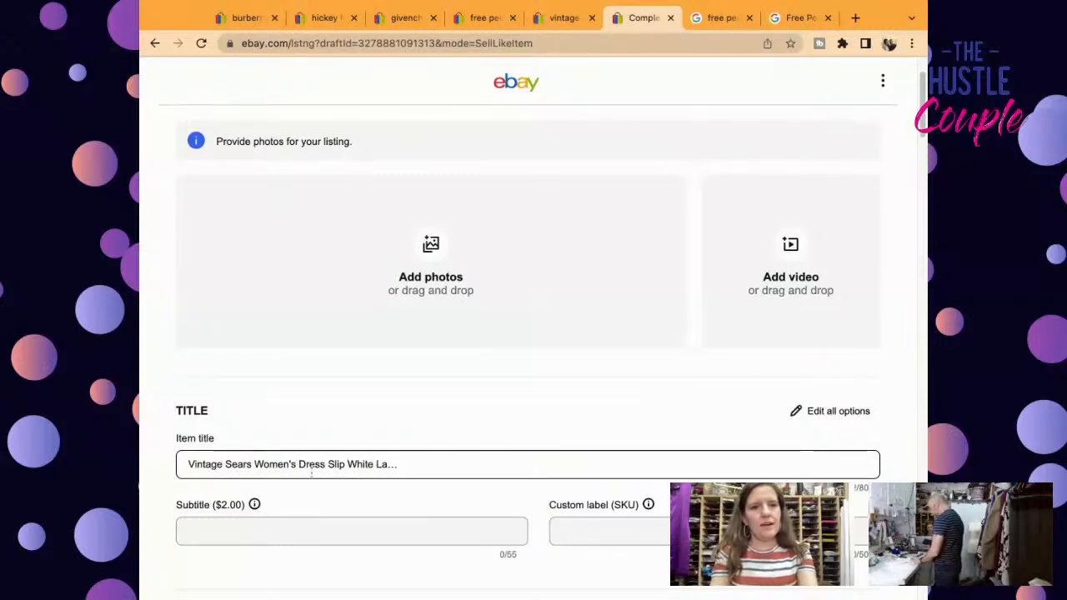
key(ctrl+v)
click(297, 465)
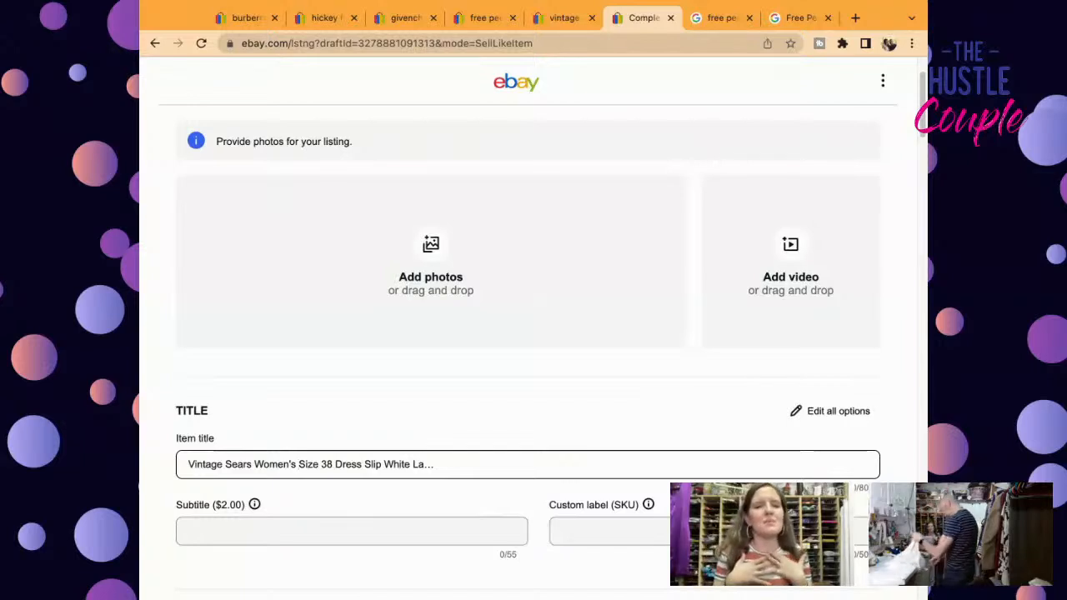
Step: Replace the cut-off "La…" at the end of the item title with "Lace"
click(455, 464)
key(BackSpace)
key(BackSpace)
key(BackSpace)
key(BackSpace)
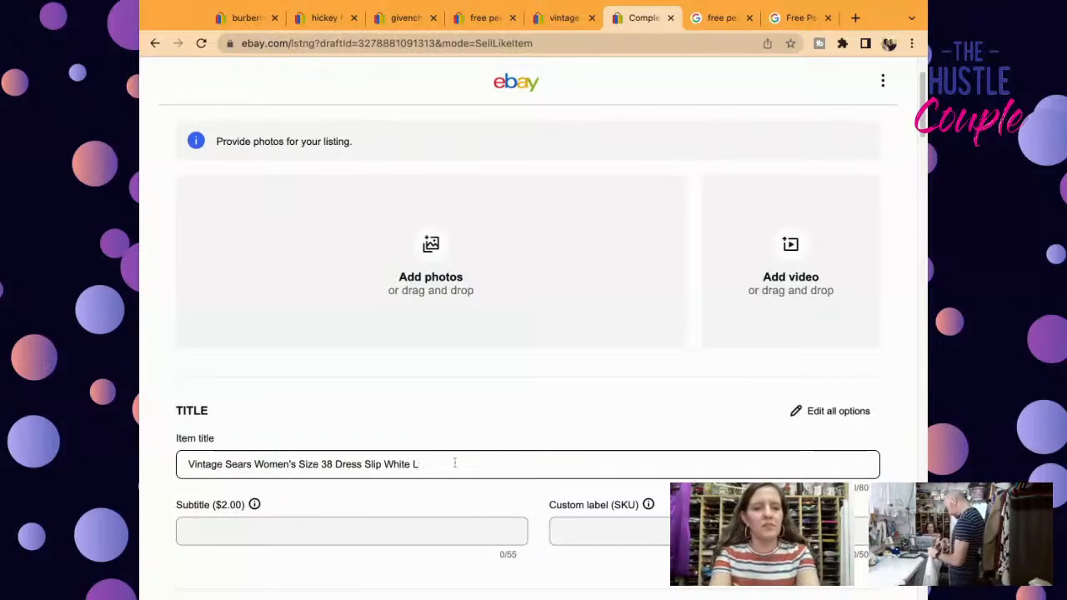
text(ace)
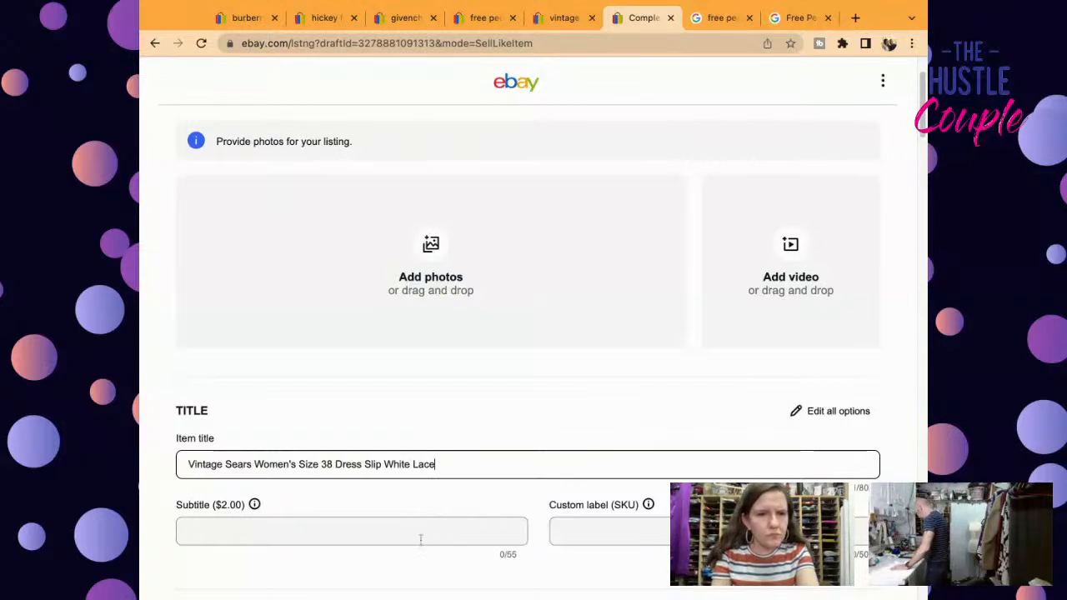
Step: Insert the word "Long" before "Lace" in the item title
key(Left)
key(Left)
key(Left)
key(Left)
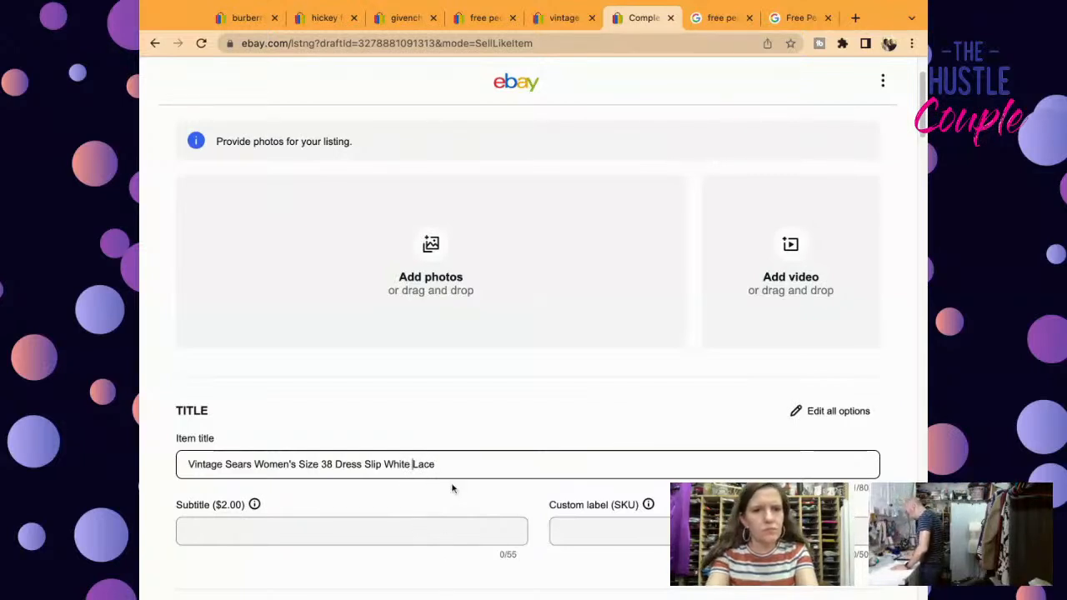
text(Long )
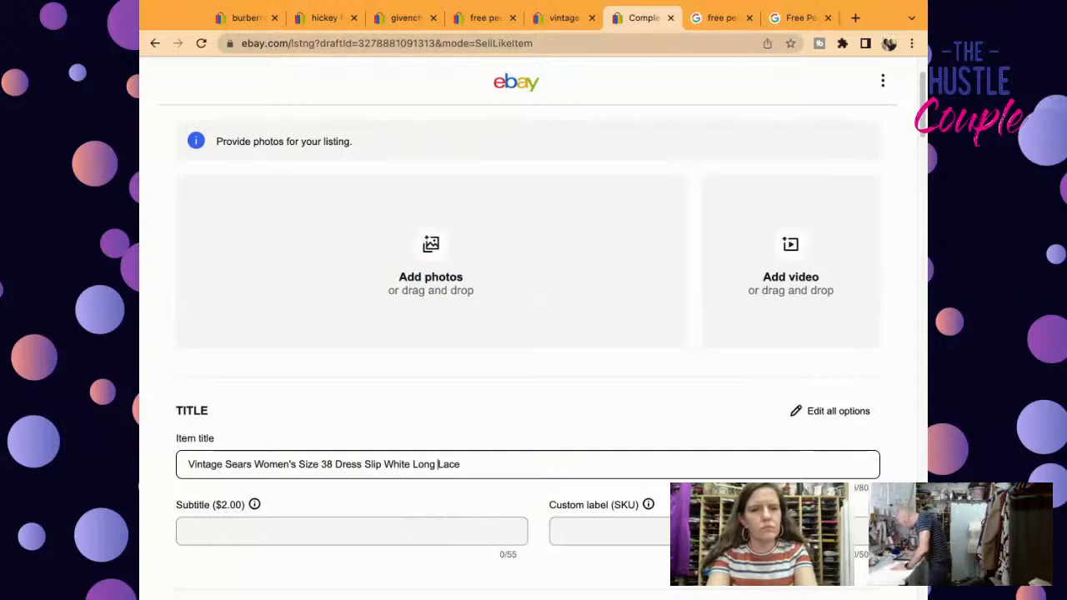
Step: Insert "Silky with" before "Lace" in the item title and add "Details" at its end
text(Silk)
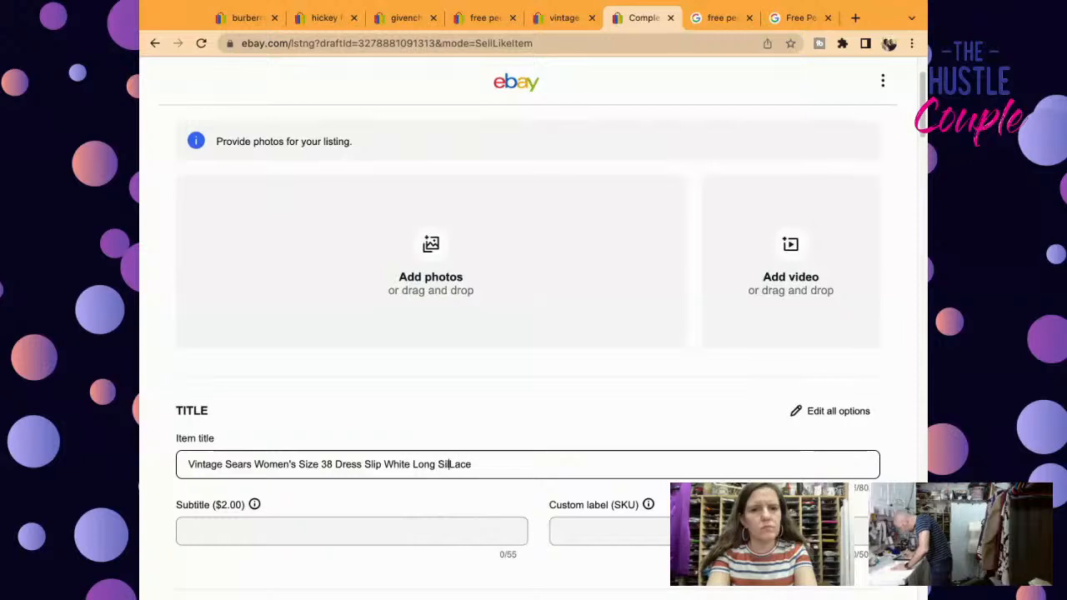
text(y with)
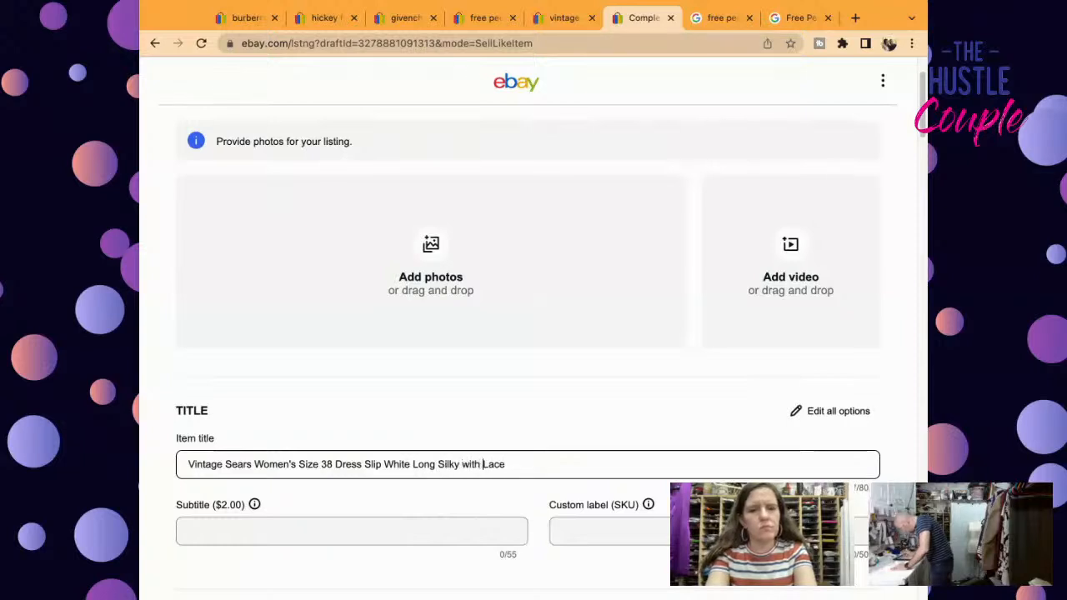
click(526, 464)
text(Details)
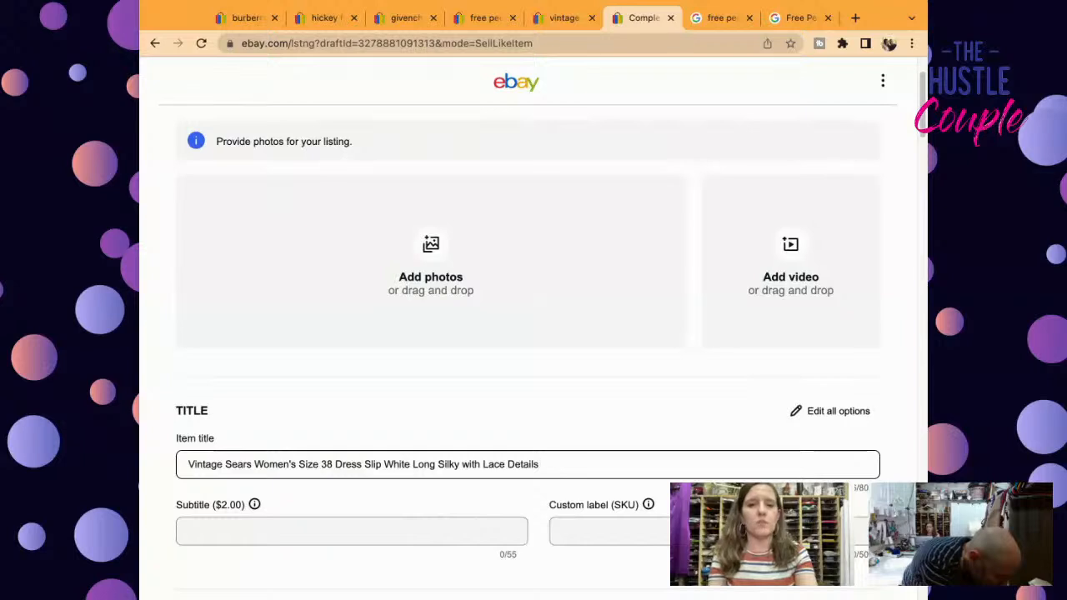
Step: Enter 5569 as the listing's custom label (SKU)
drag(924, 121, 924, 120)
scroll(917, 134, down, 4)
click(704, 371)
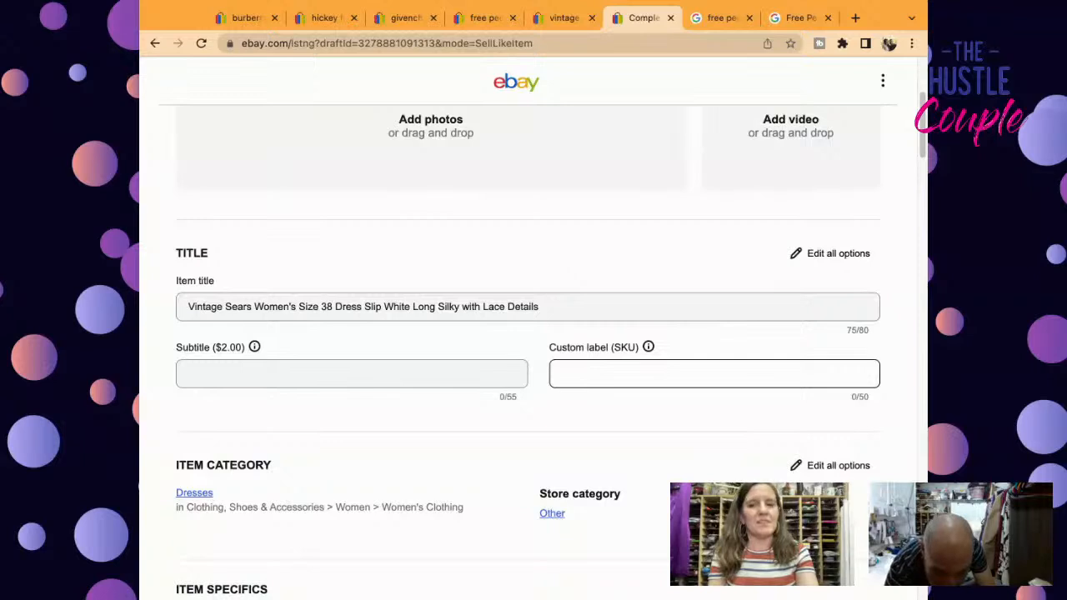
text(5569)
Step: Select and copy the complete item title
click(742, 305)
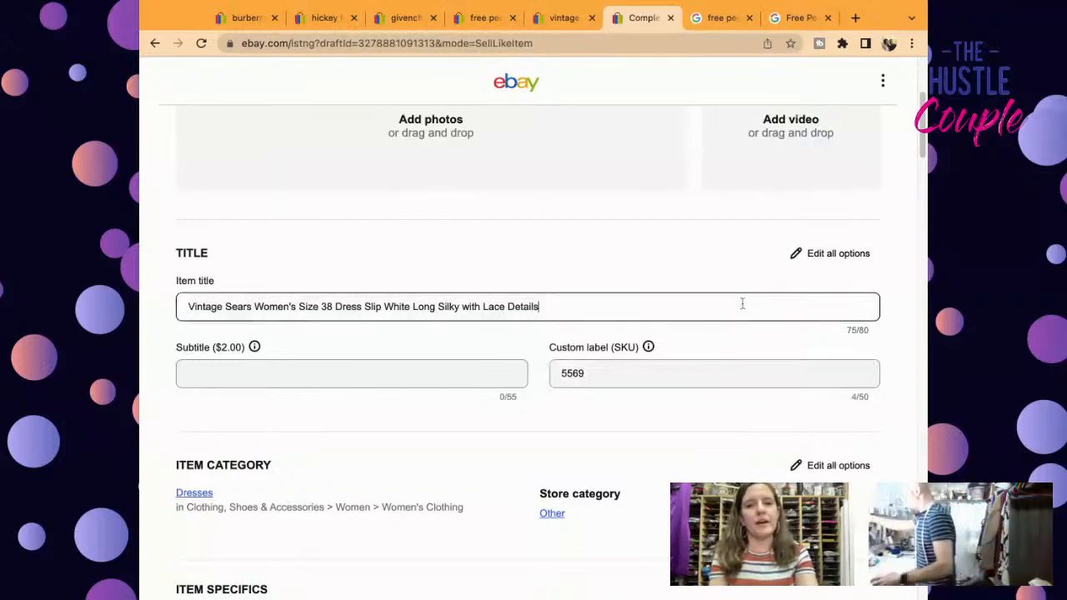
triple_click(742, 306)
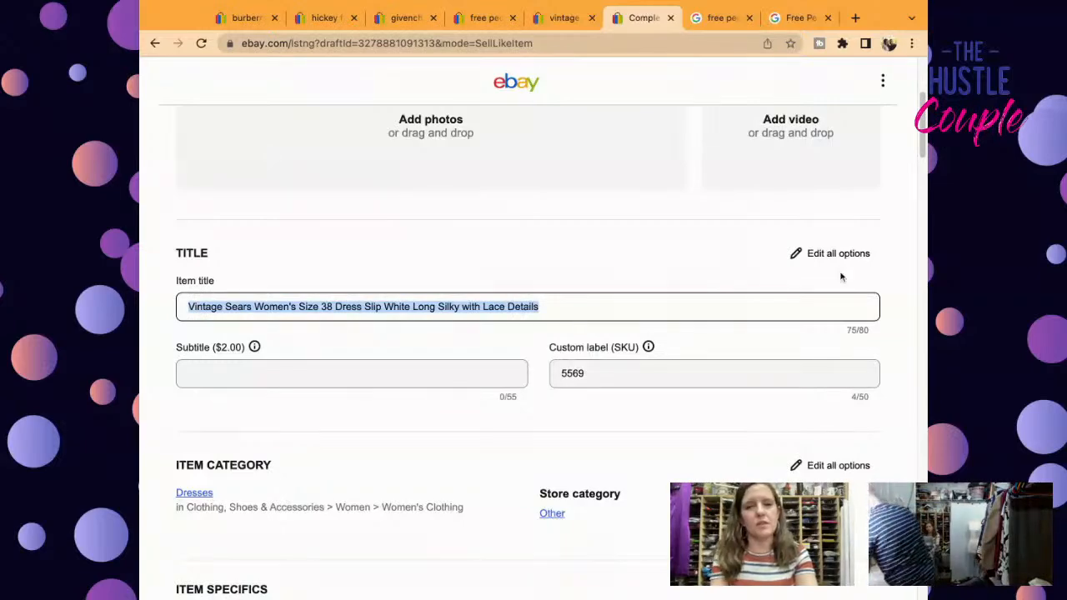
scroll(920, 126, down, 2)
scroll(920, 125, down, 5)
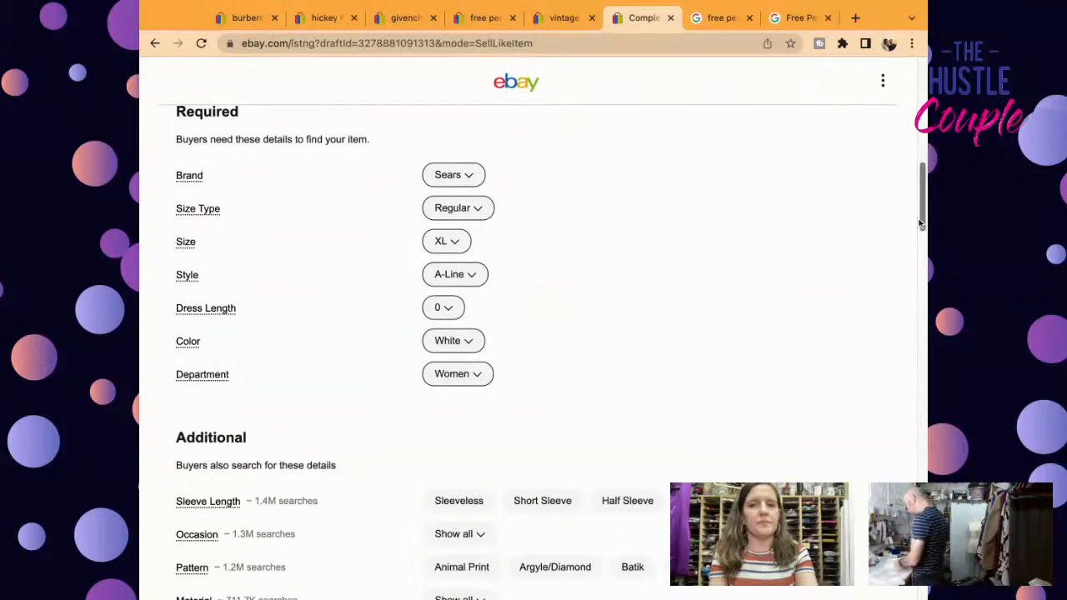
scroll(921, 223, up, 5)
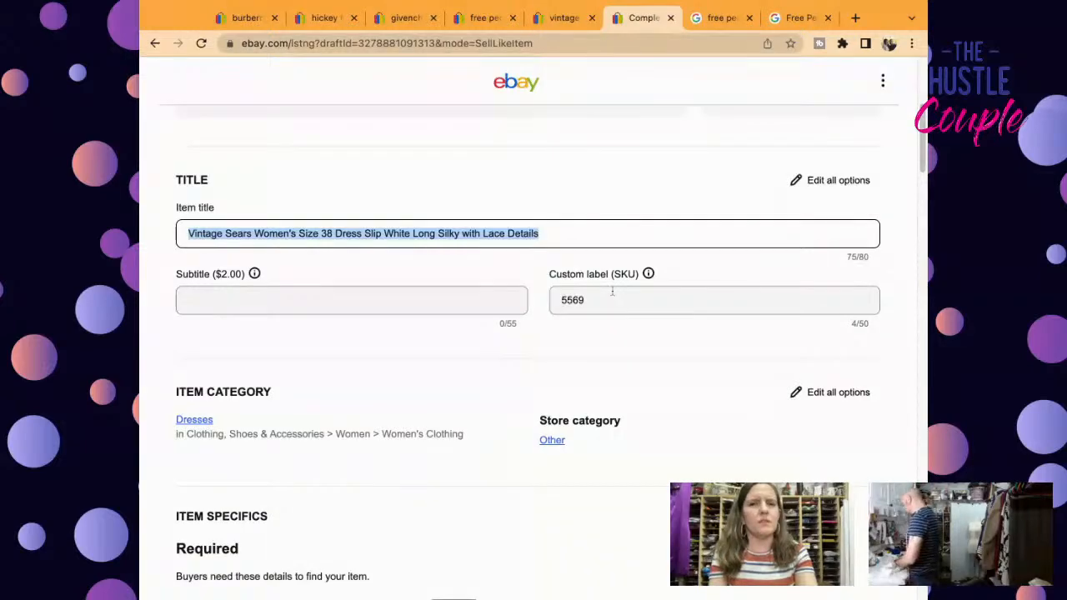
Step: Review the sold listings for vintage Sears women's long slips to compare items and prices
click(564, 18)
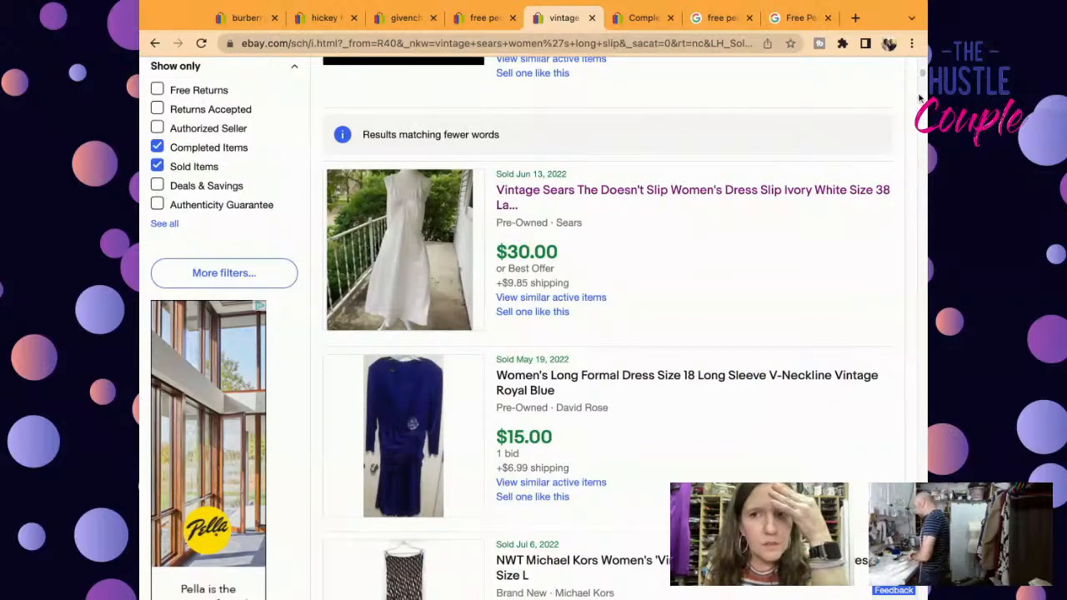
scroll(920, 98, down, 15)
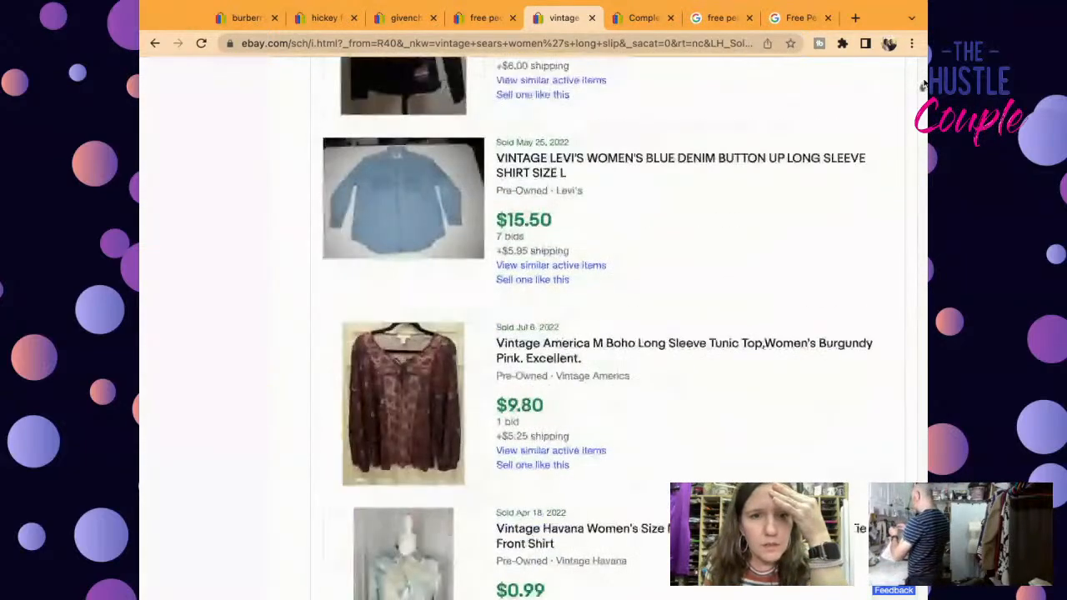
scroll(923, 85, up, 10)
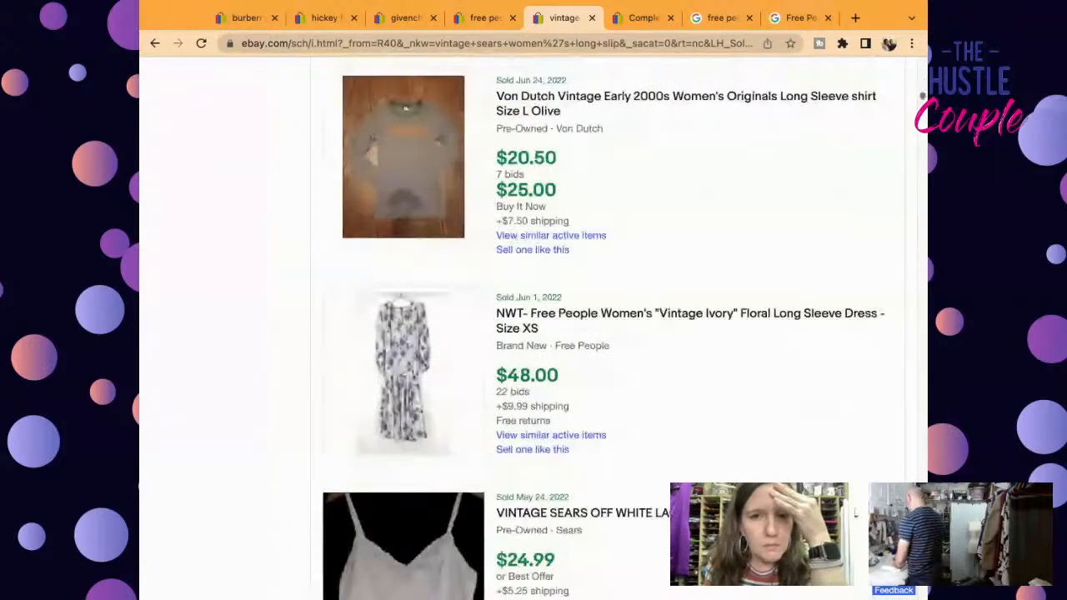
scroll(923, 97, down, 5)
scroll(608, 327, down, 12)
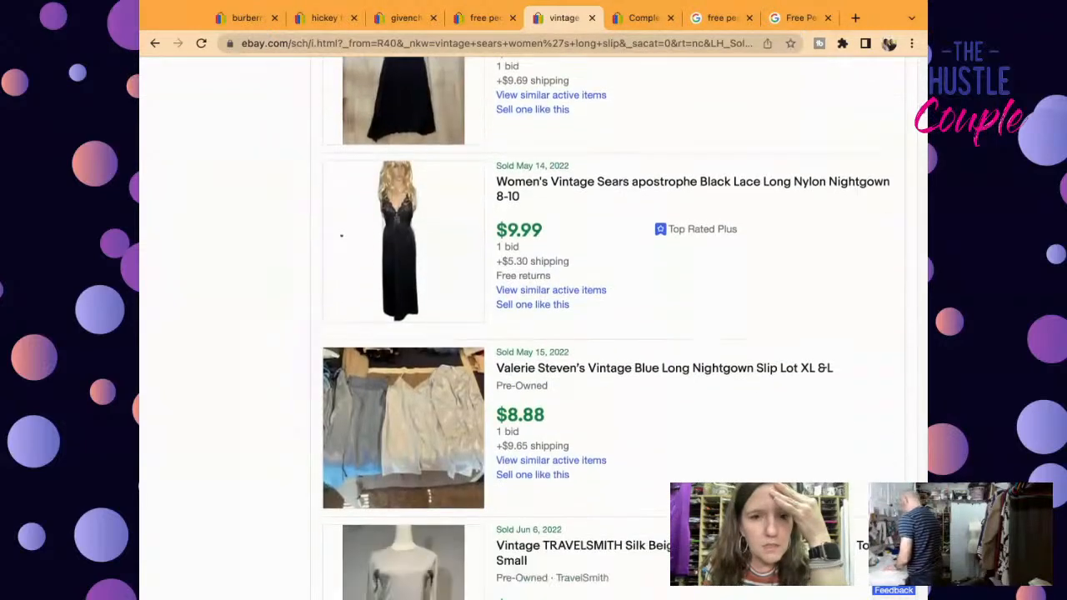
scroll(607, 328, up, 20)
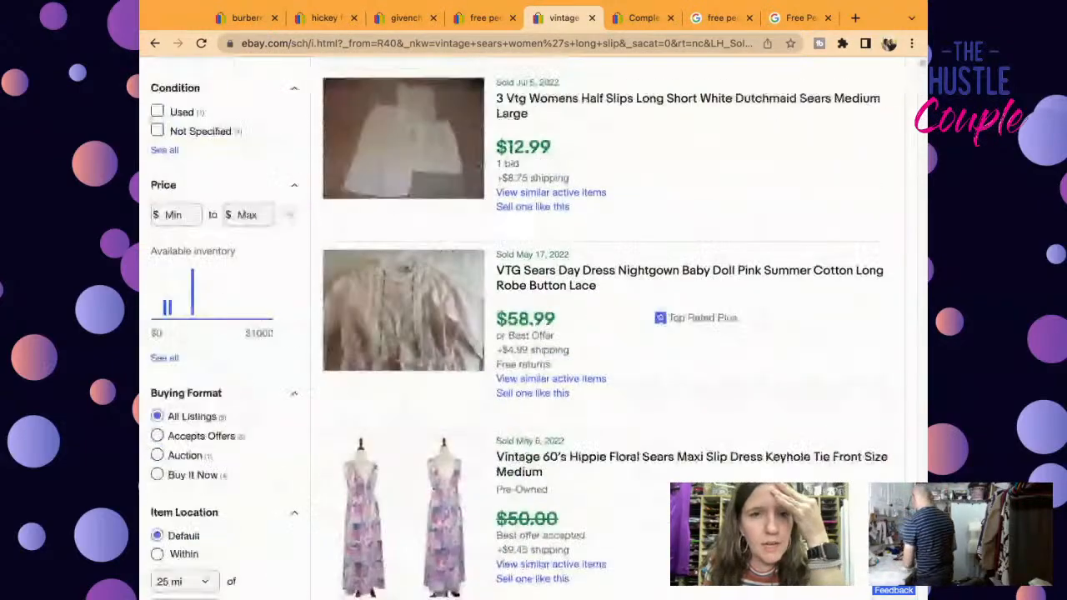
Step: Return to the listing draft and set the required Size to M
click(642, 23)
scroll(923, 150, down, 3)
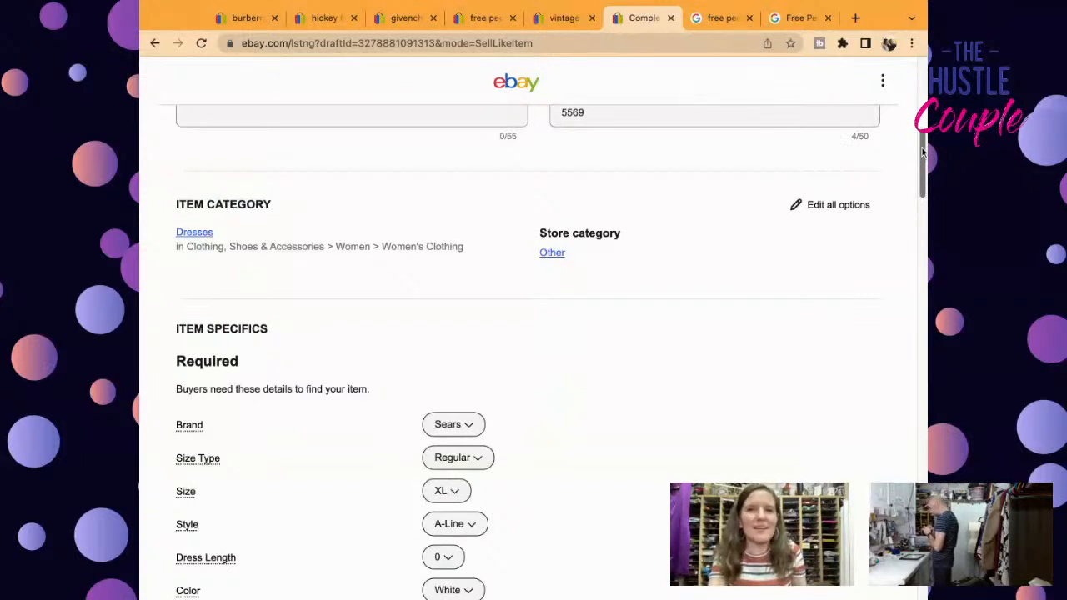
scroll(923, 150, down, 2)
click(455, 376)
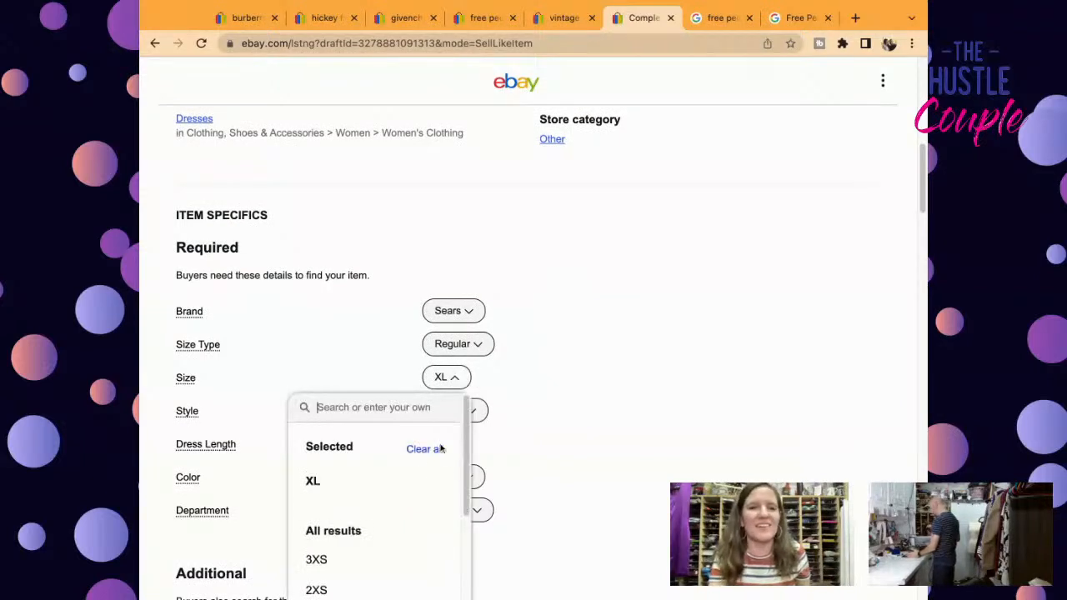
scroll(463, 480, down, 2)
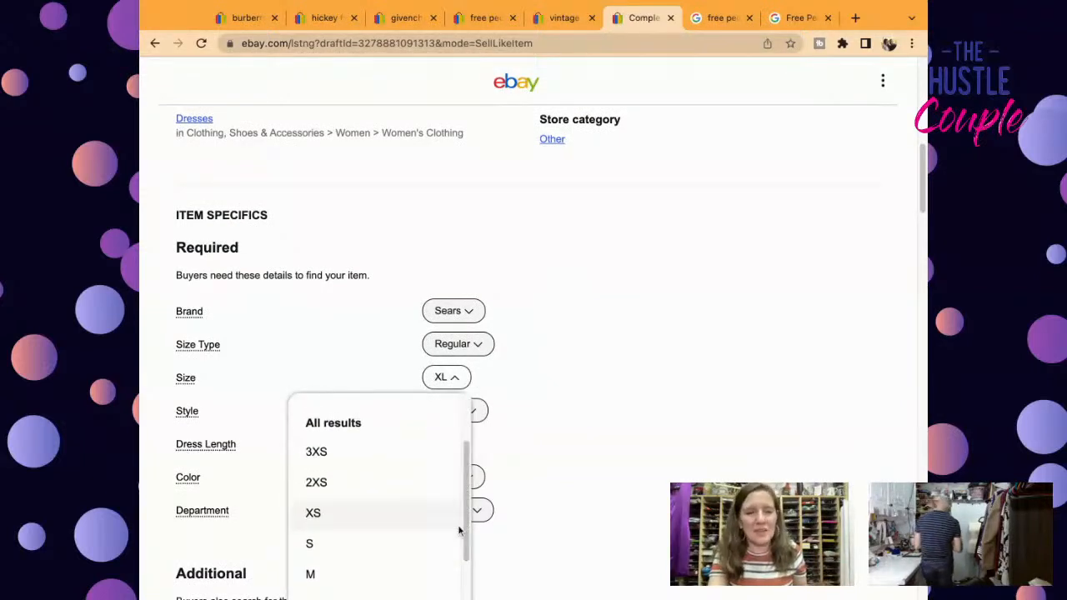
click(433, 571)
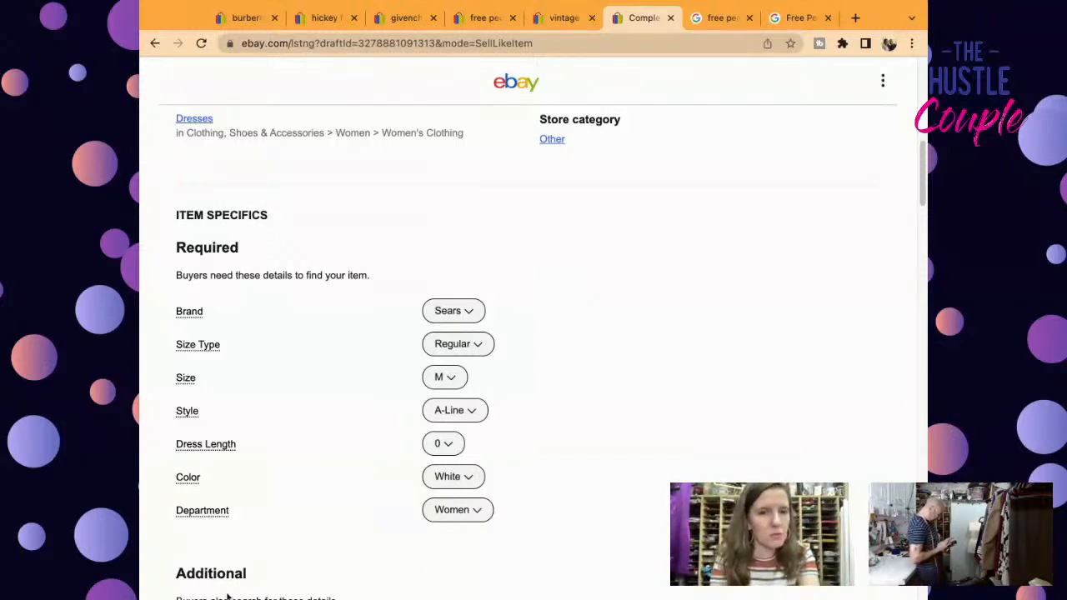
Step: Set the Dress Length to the custom value "33 in"
click(436, 452)
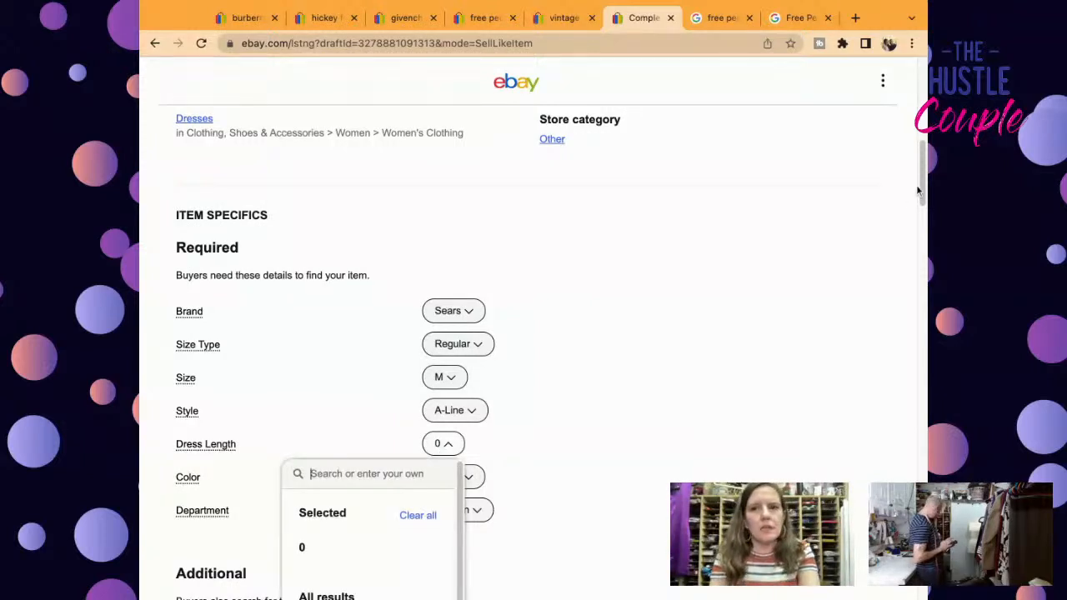
scroll(917, 192, down, 5)
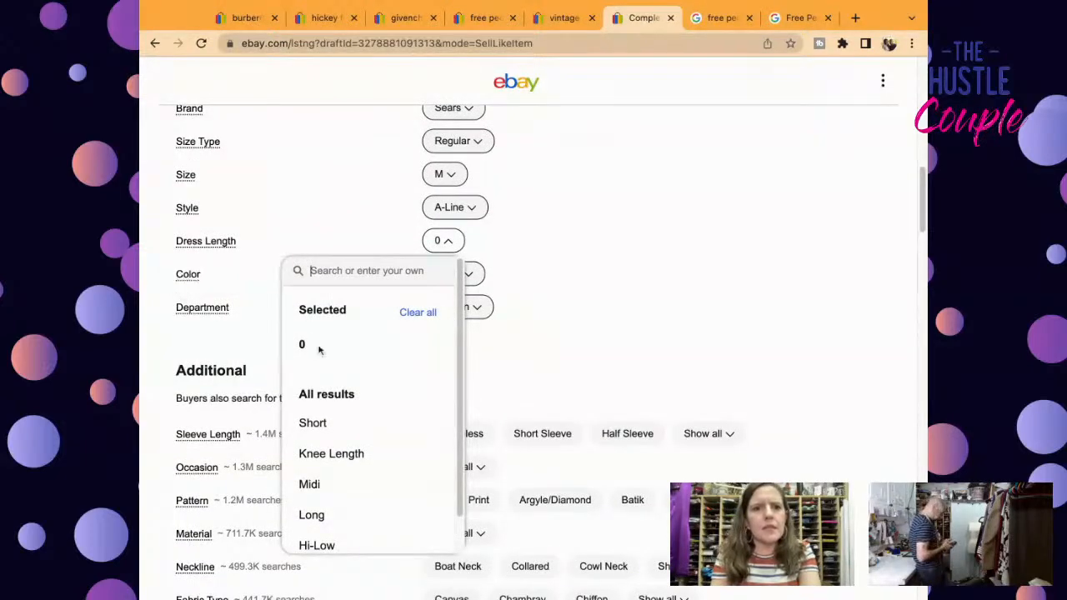
text(33 in)
click(332, 338)
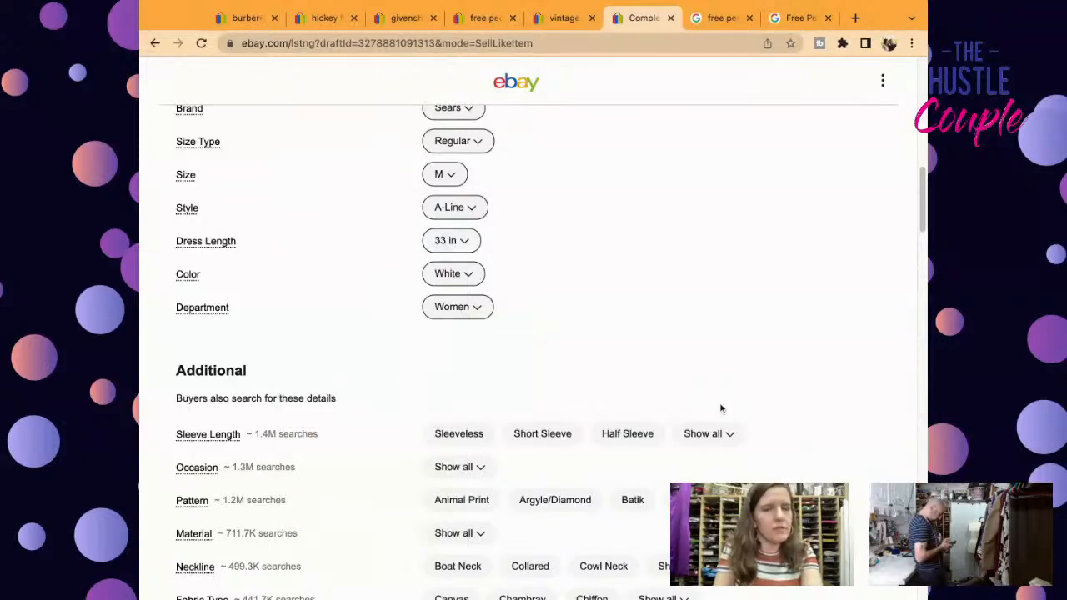
Step: Set Sleeve Length to Sleeveless and add "white" as a custom Pattern value
drag(922, 179, 922, 194)
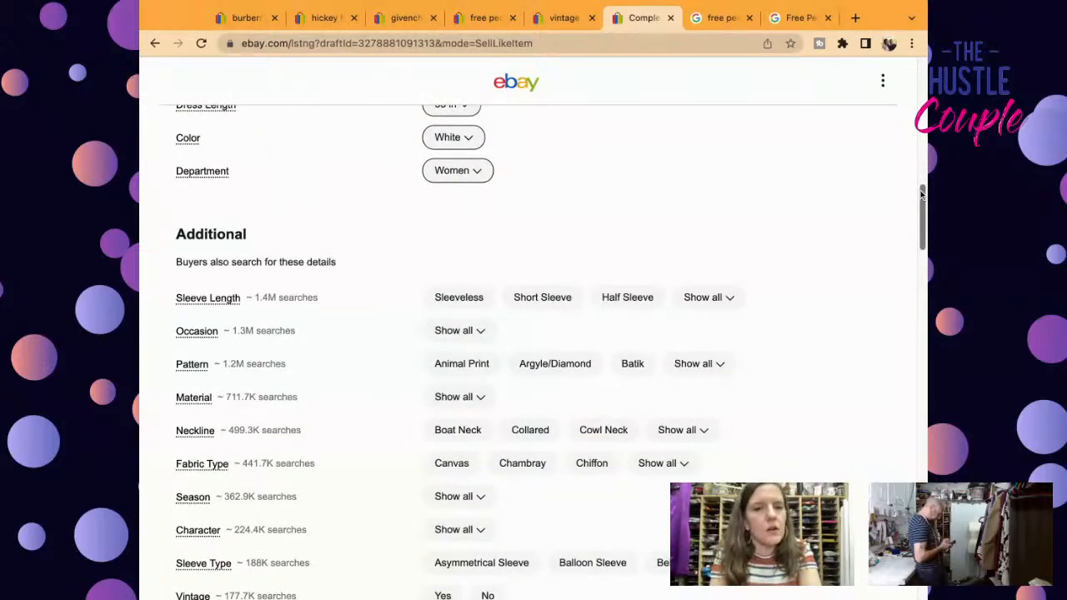
click(459, 296)
click(707, 367)
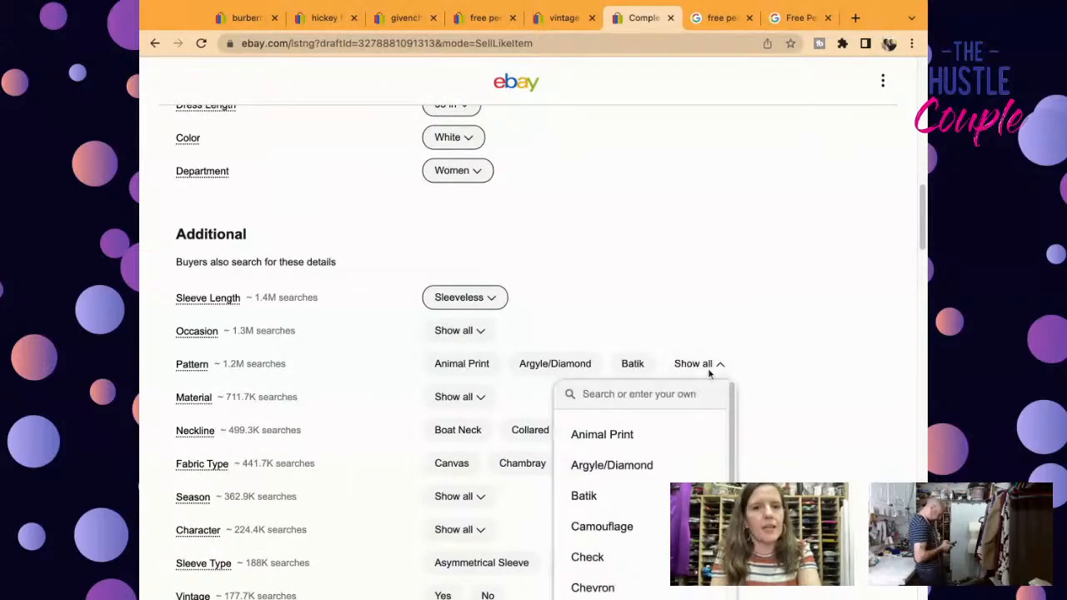
text(whi)
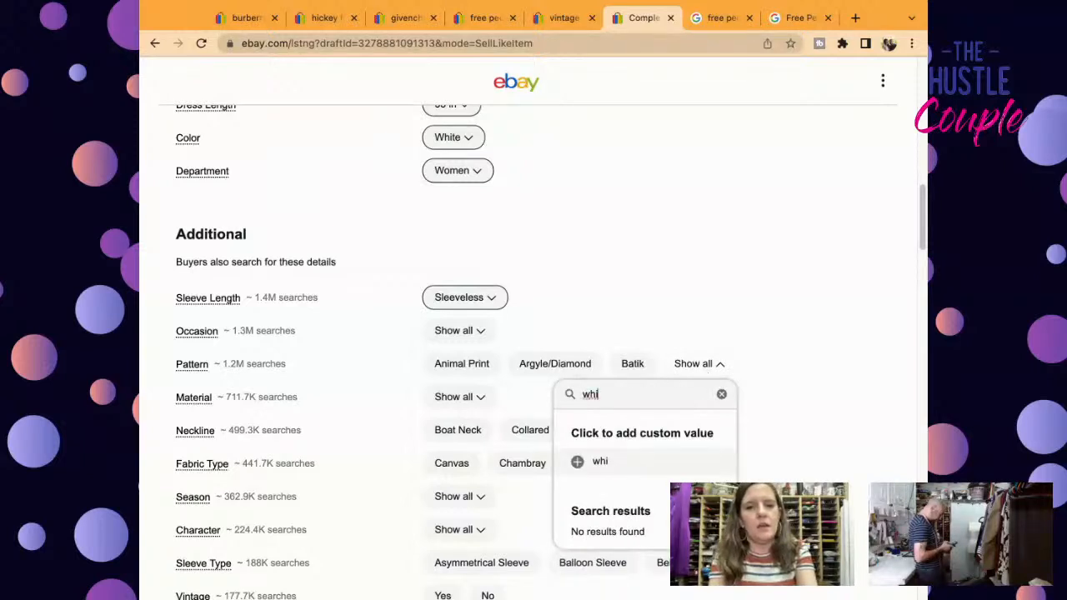
text(te)
click(670, 460)
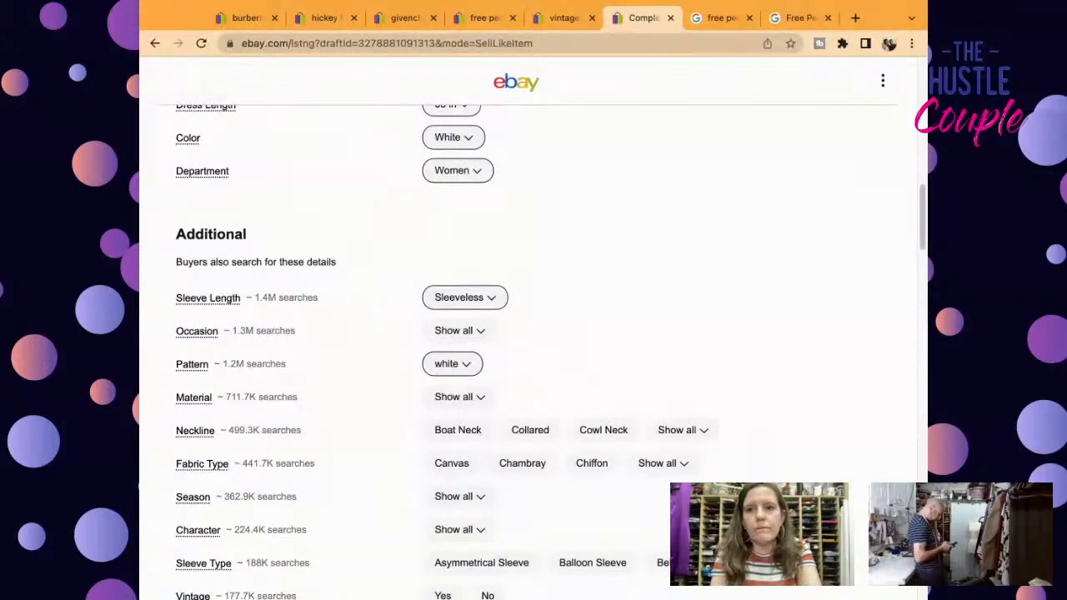
Step: Set Vintage to Yes, and both Personalize and Handmade to No in the additional item specifics
drag(923, 193, 924, 219)
click(440, 412)
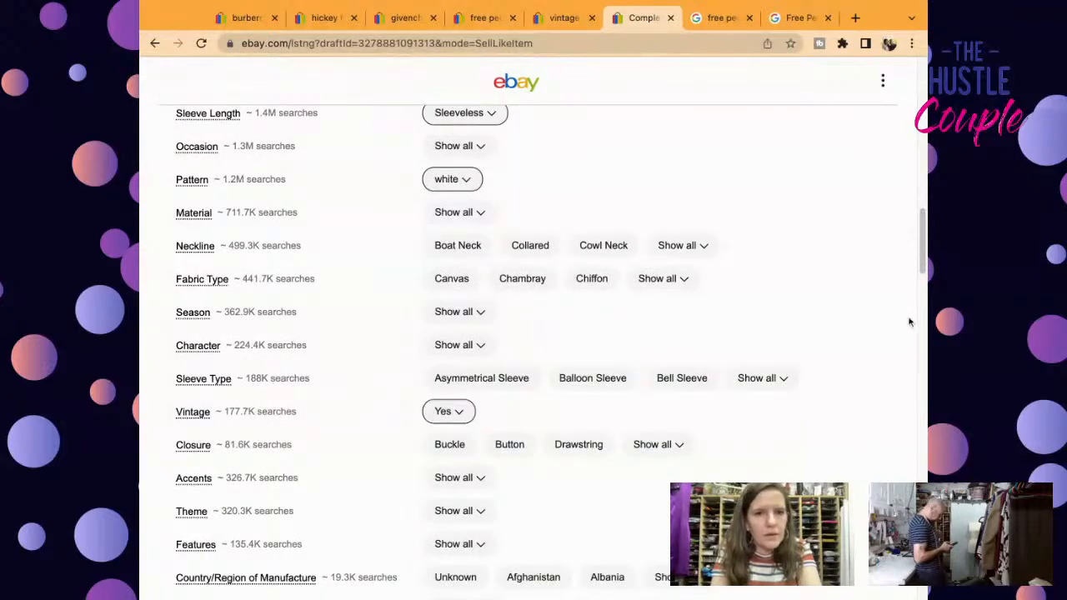
scroll(925, 275, down, 4)
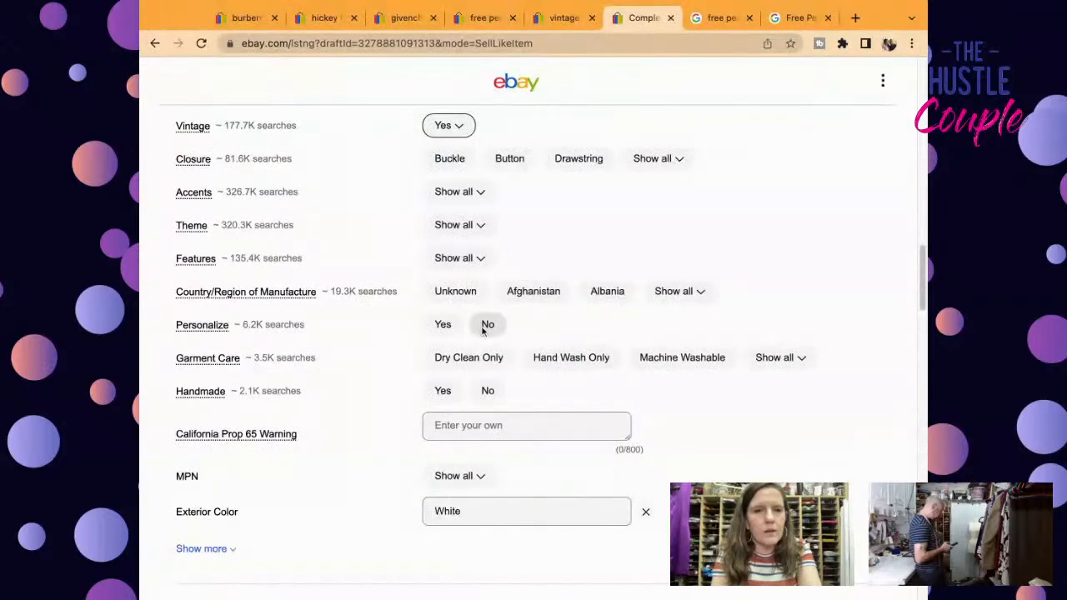
click(488, 327)
click(492, 391)
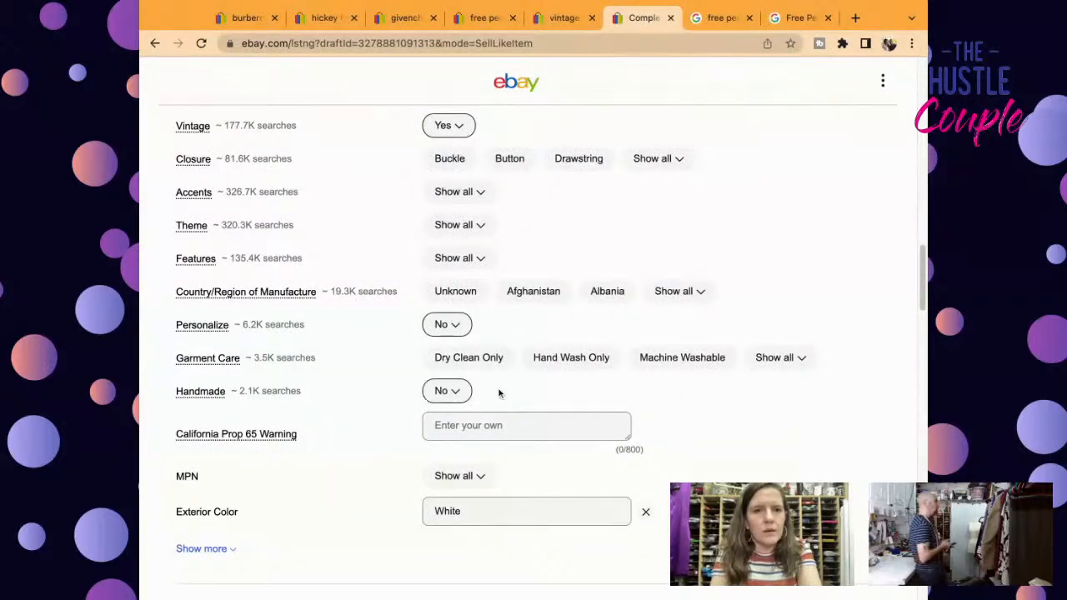
Step: Enter the condition description "Excellent Pre-Owned Condition. No Rips, Stains, or Tears. Please See Detailed Measurements in the Photos."
scroll(913, 295, down, 3)
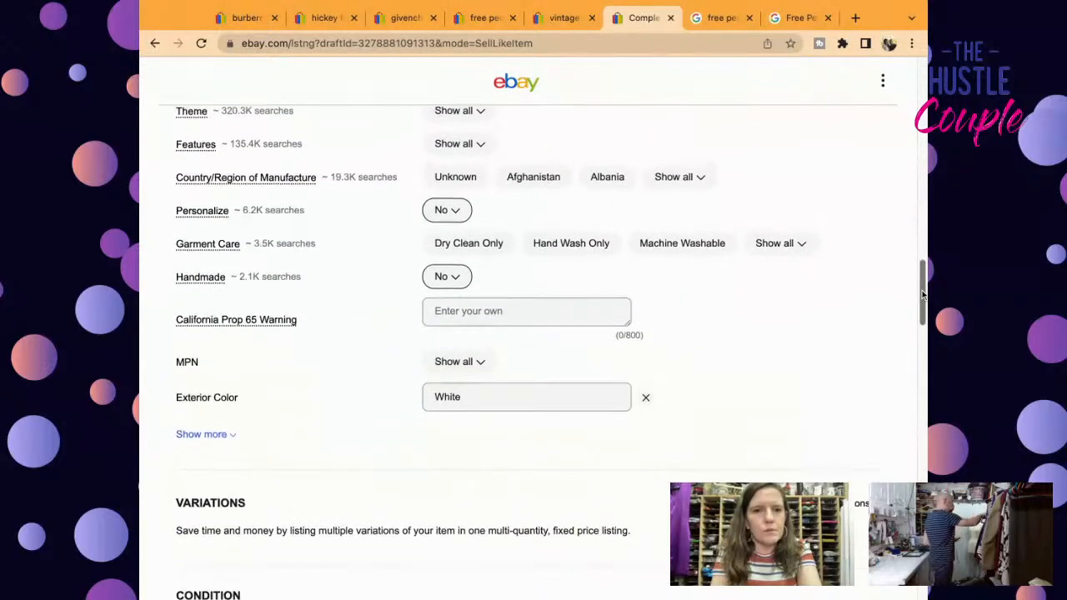
scroll(923, 293, down, 4)
click(680, 265)
click(581, 245)
text(Excellent Pre-Owned Condition)
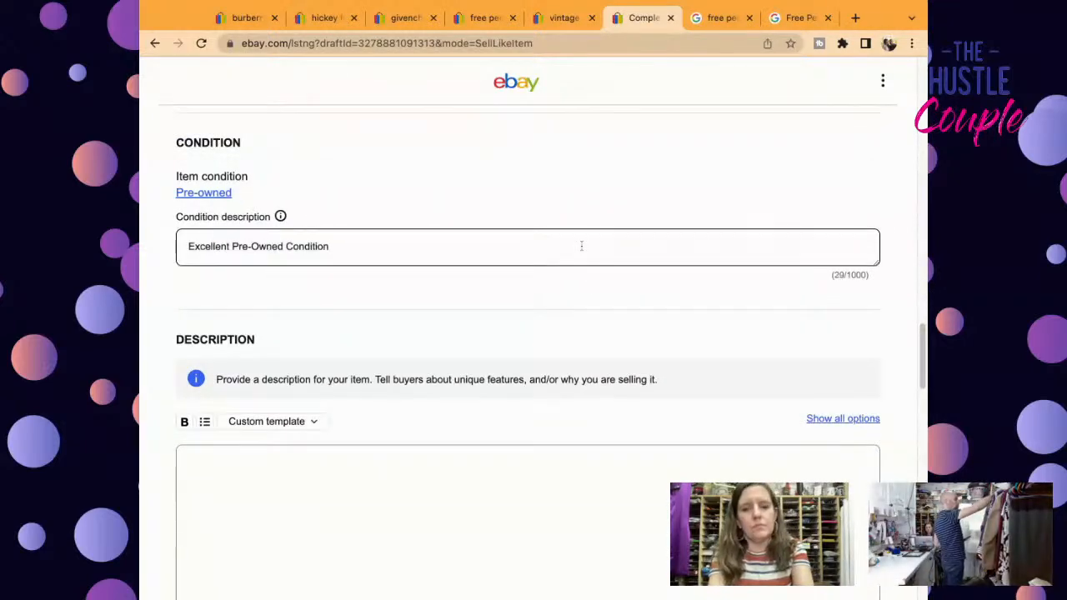
text(. No Rips, Stains, or Tears. m$)
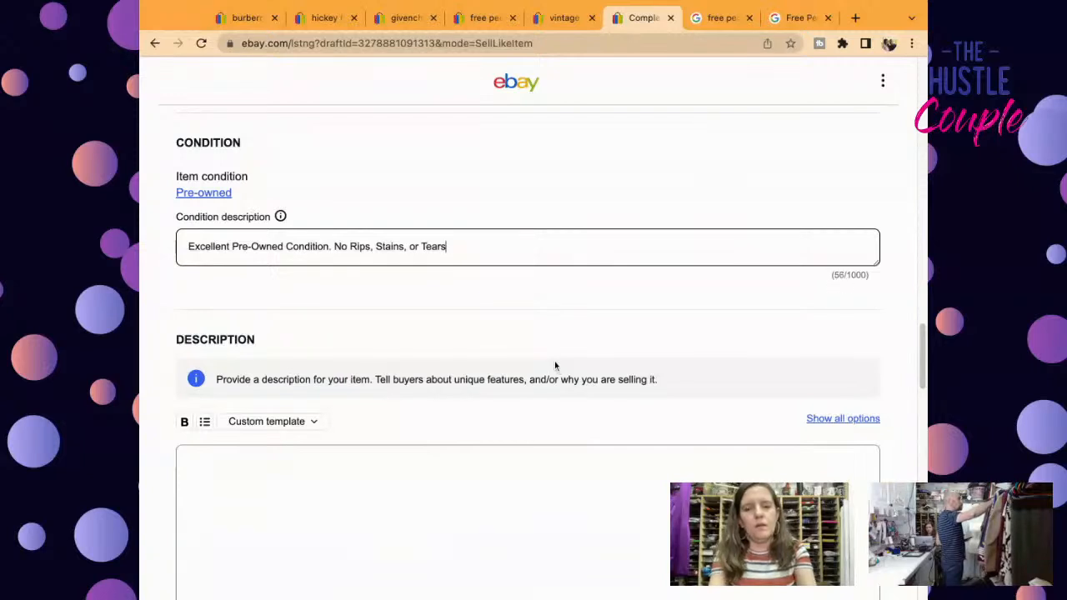
Step: Fill the description with the copied item title, "Excellent Pre-Owned Condition", "No Rips, Stains, or Tears" and "Please See Detailed Measurements in the Photos." on separate lines
click(536, 480)
text(Vintage Sears Women's Size 38 Dress Slip White Long Silky with Lace Details)
key(Return)
text(e$)
key(Return)
text(n$)
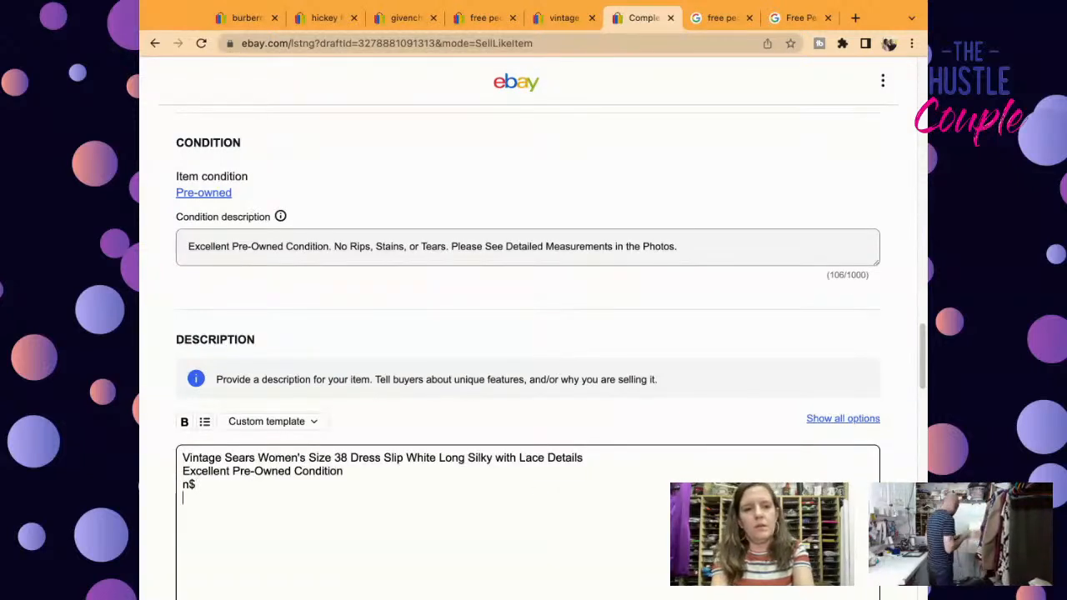
key(BackSpace)
text($)
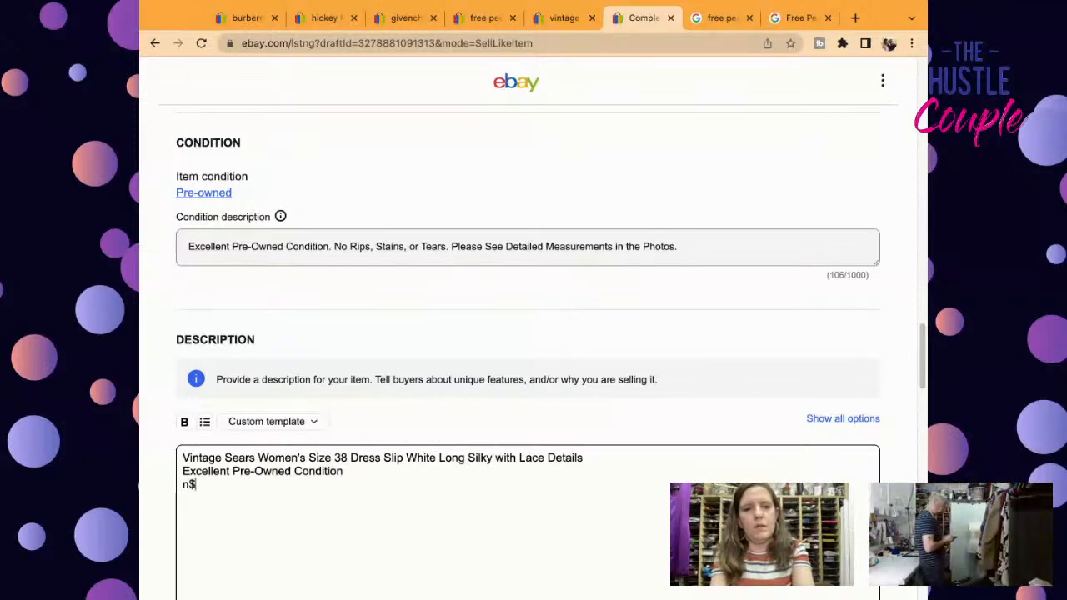
key(Return)
text(m$)
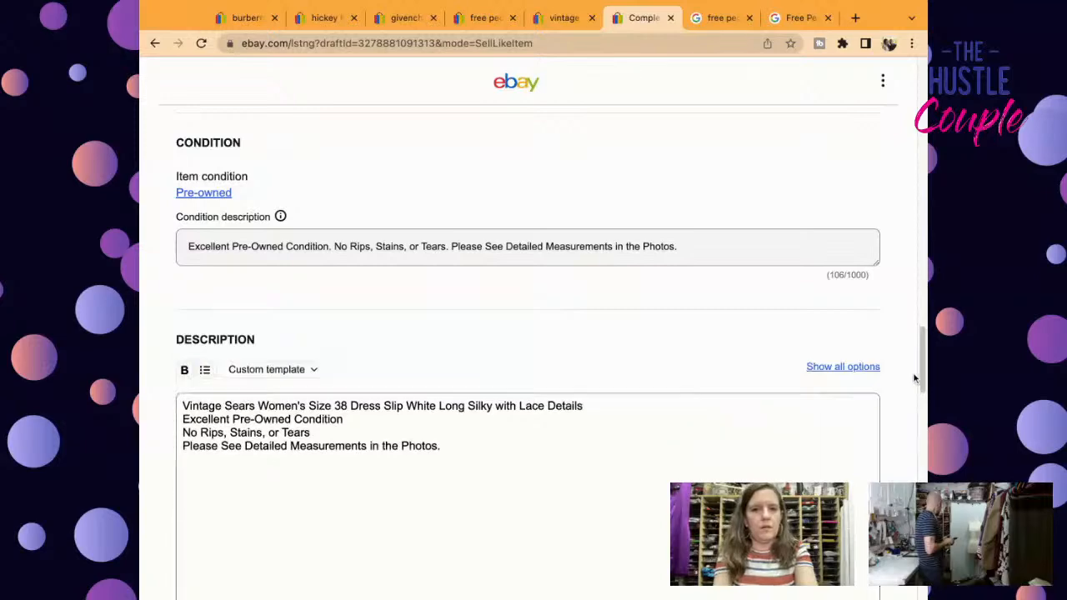
Step: Set the Buy It Now price to $29.95
scroll(919, 374, down, 3)
scroll(920, 373, down, 5)
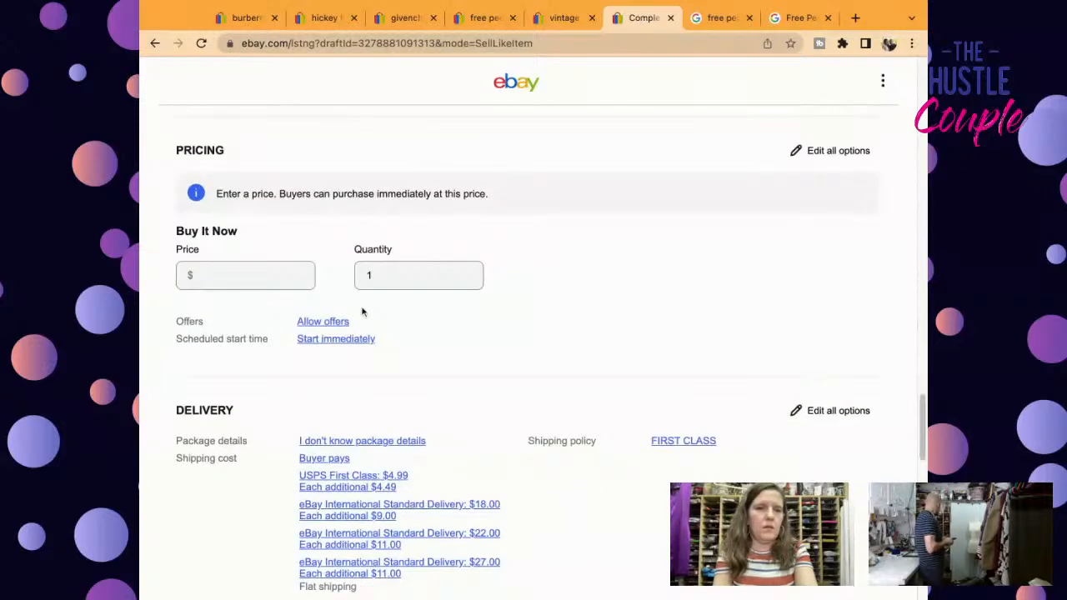
click(272, 285)
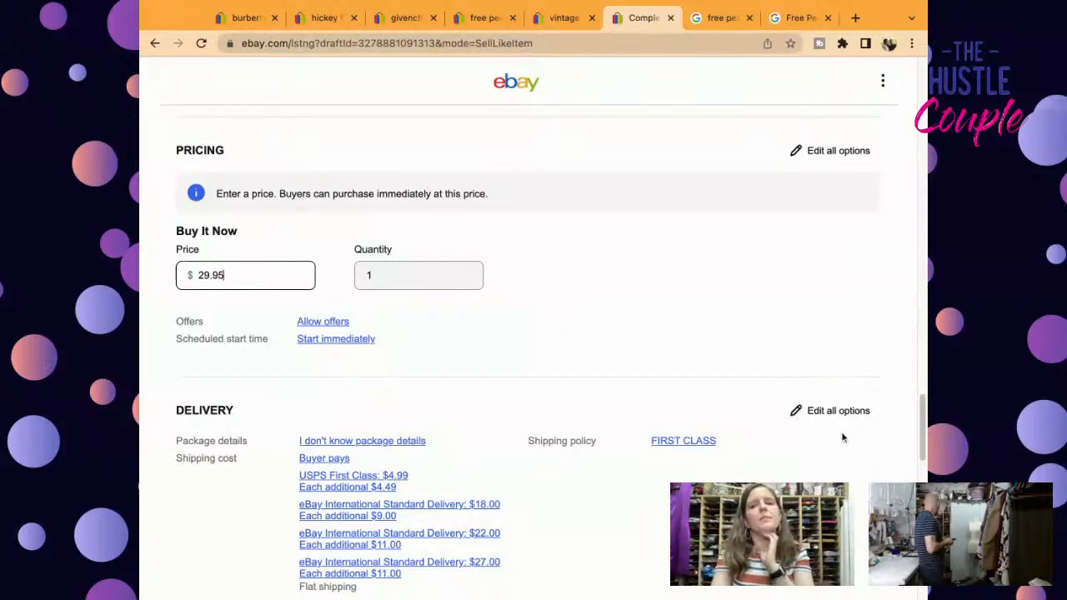
Step: Make the full front-view photo of the slip the listing's main photo
scroll(913, 440, up, 20)
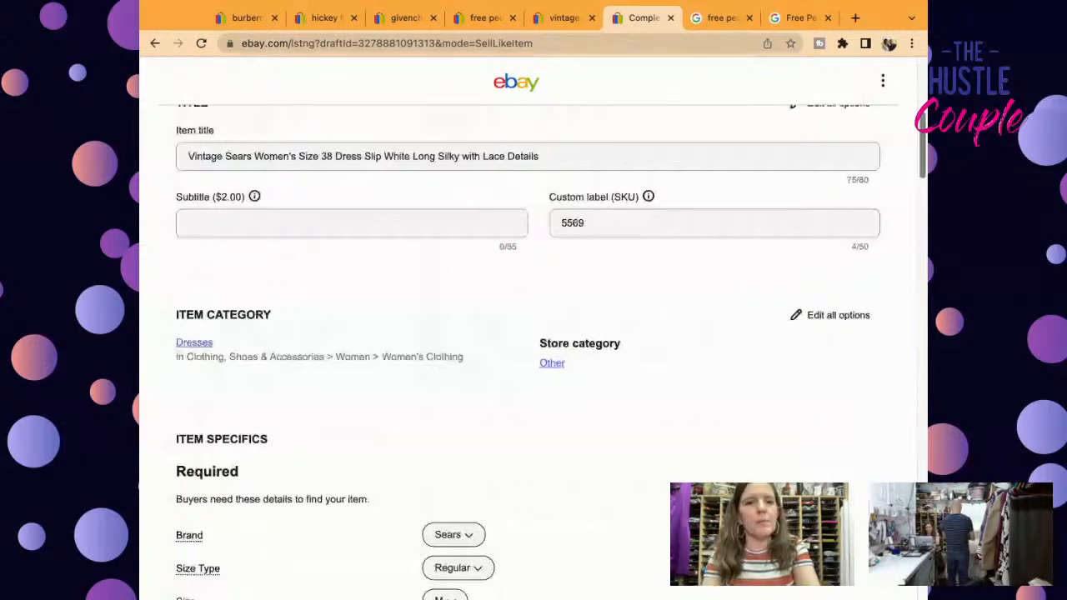
scroll(534, 333, up, 5)
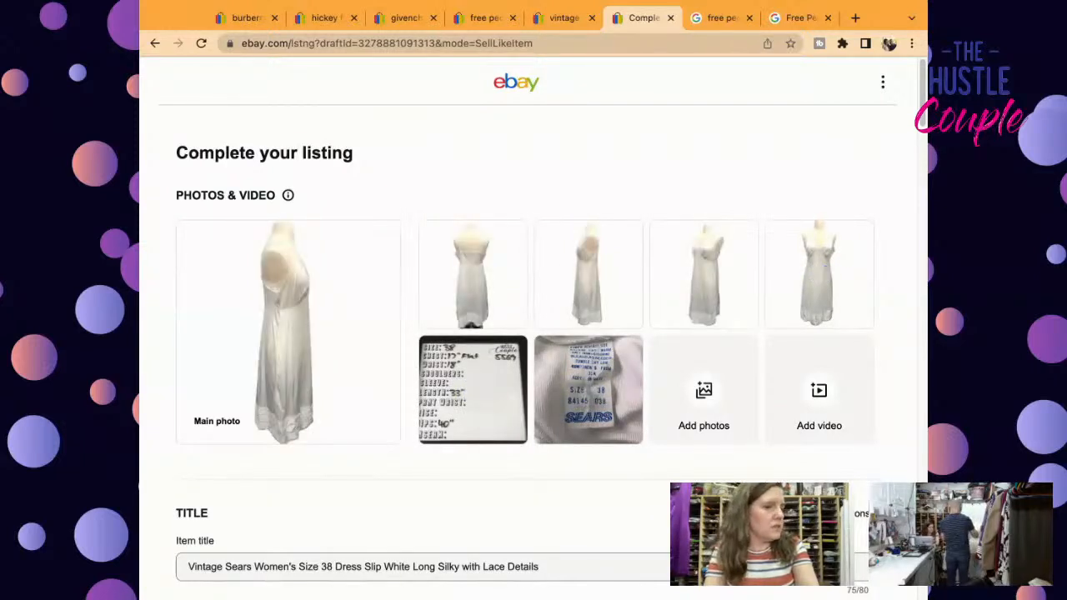
drag(493, 381, 302, 336)
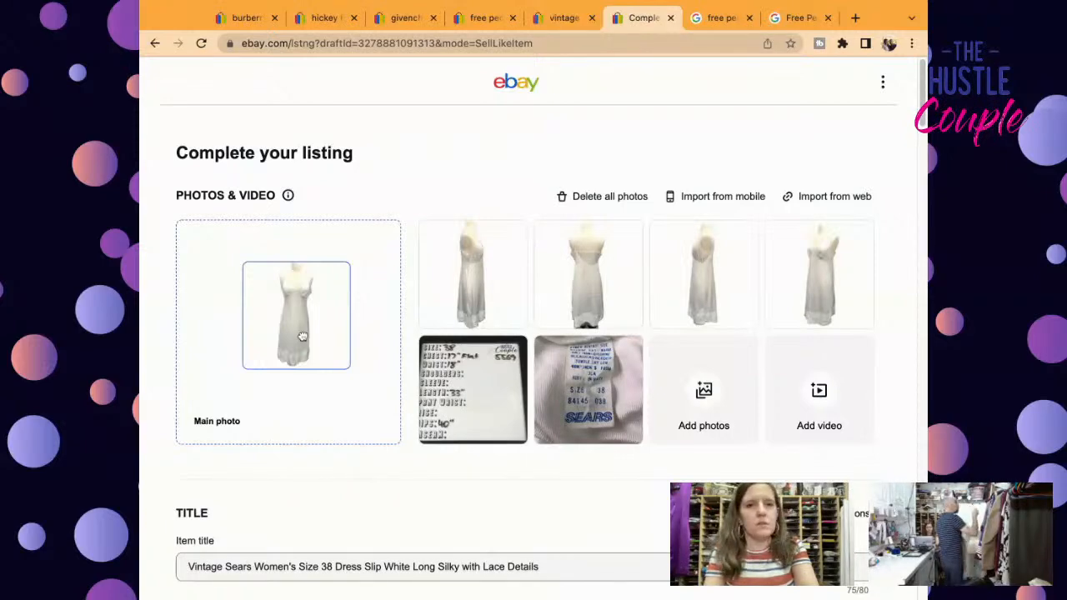
click(303, 335)
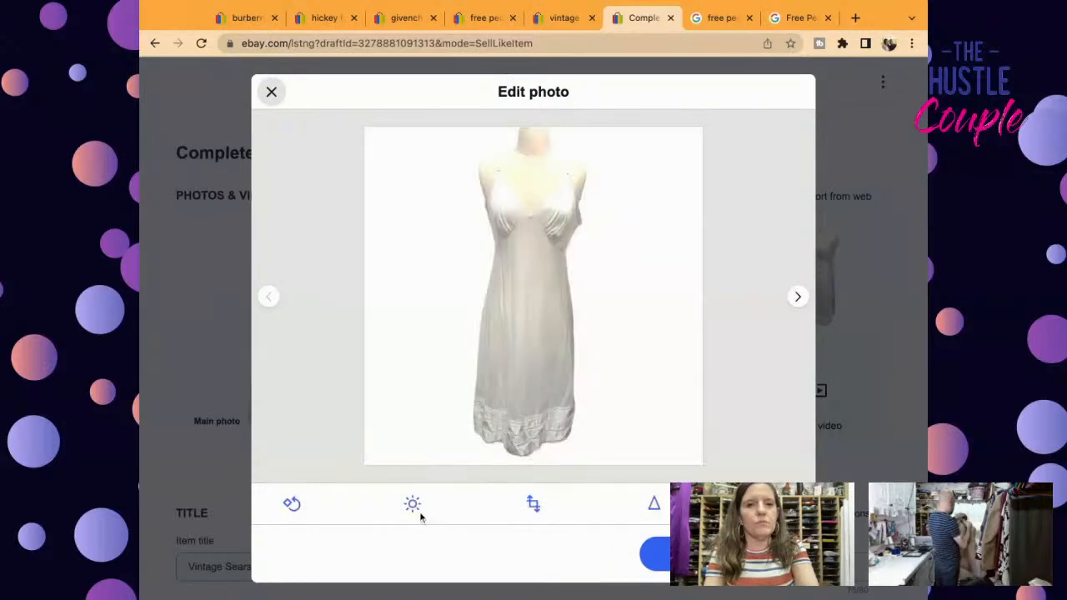
click(415, 506)
drag(536, 421, 534, 423)
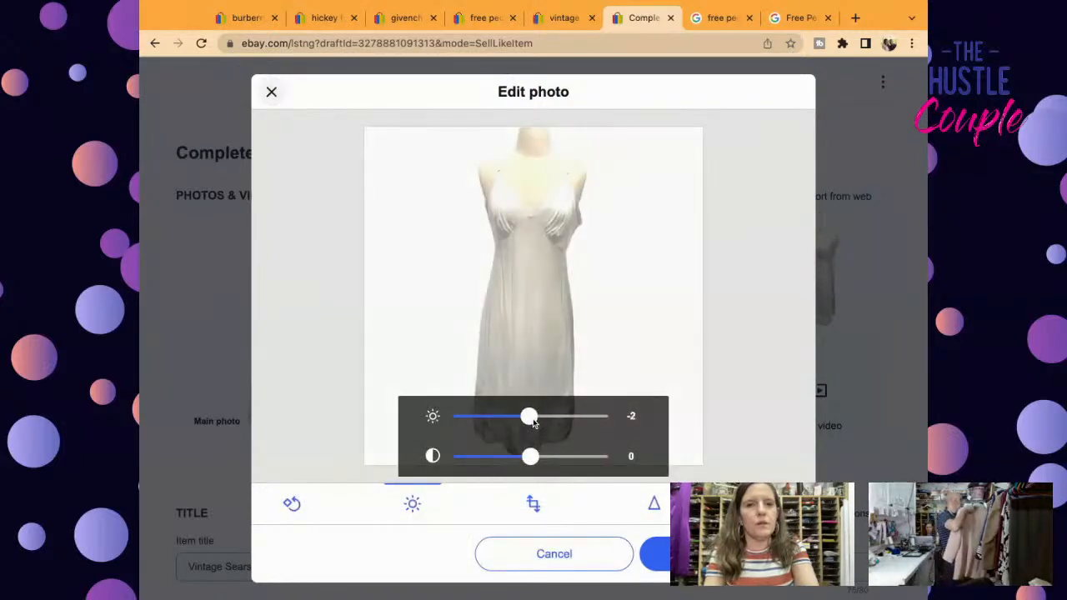
click(571, 550)
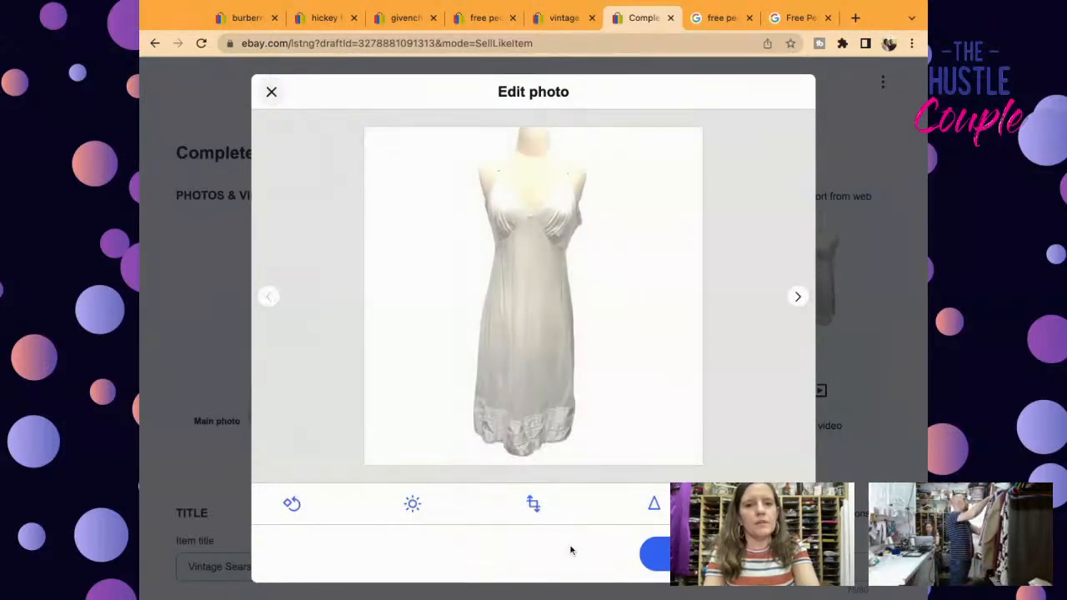
click(655, 555)
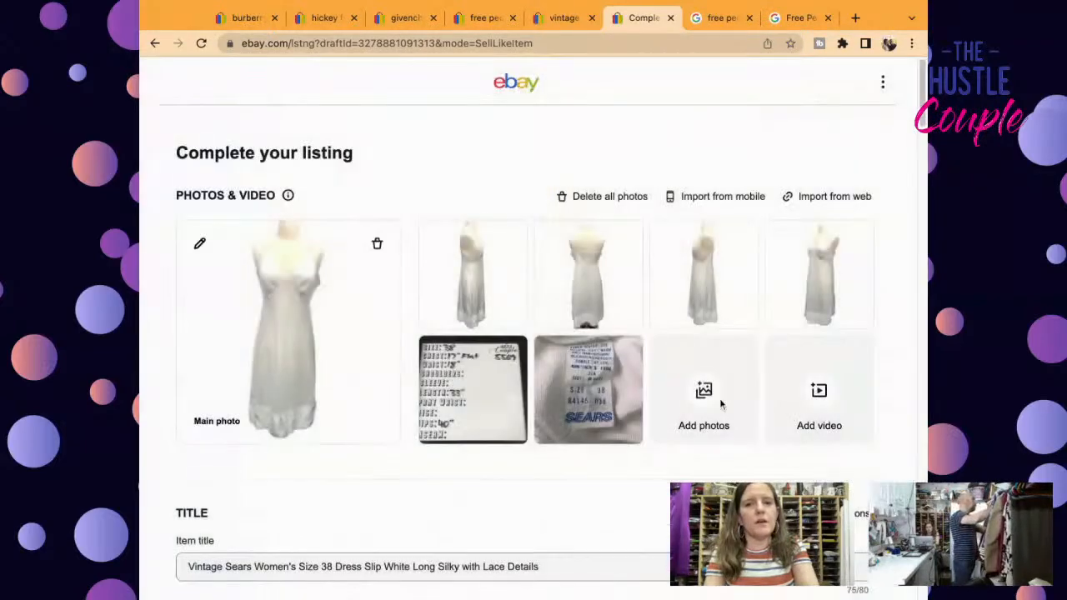
Step: Move the angled front-view photo of the slip to directly after the main photo
drag(838, 307, 471, 305)
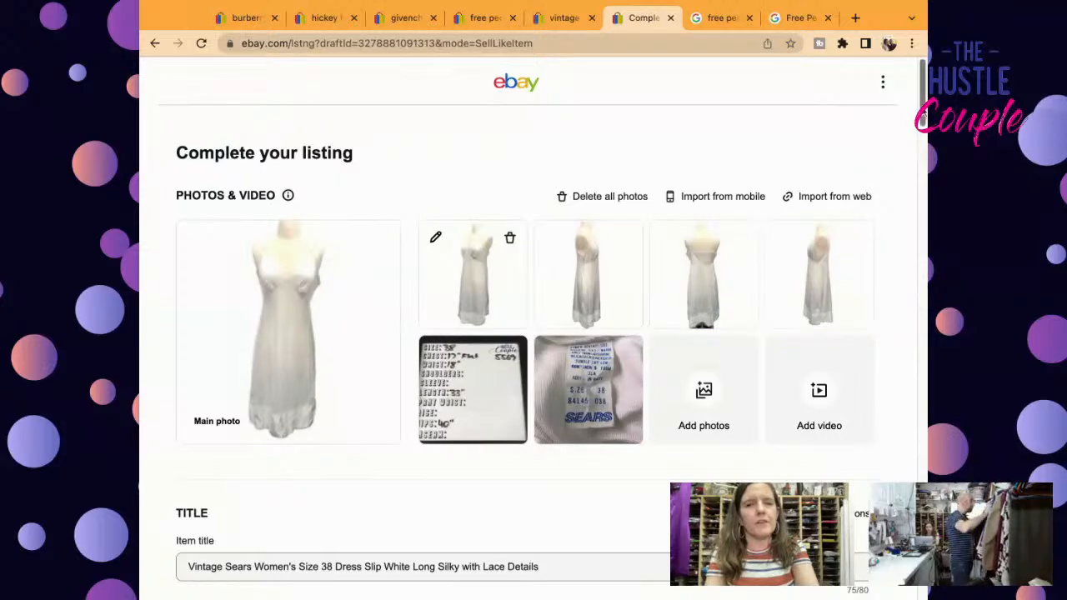
Step: Review the remaining listing details, publish the Sears dress slip listing and return to the active listings
scroll(528, 283, down, 3)
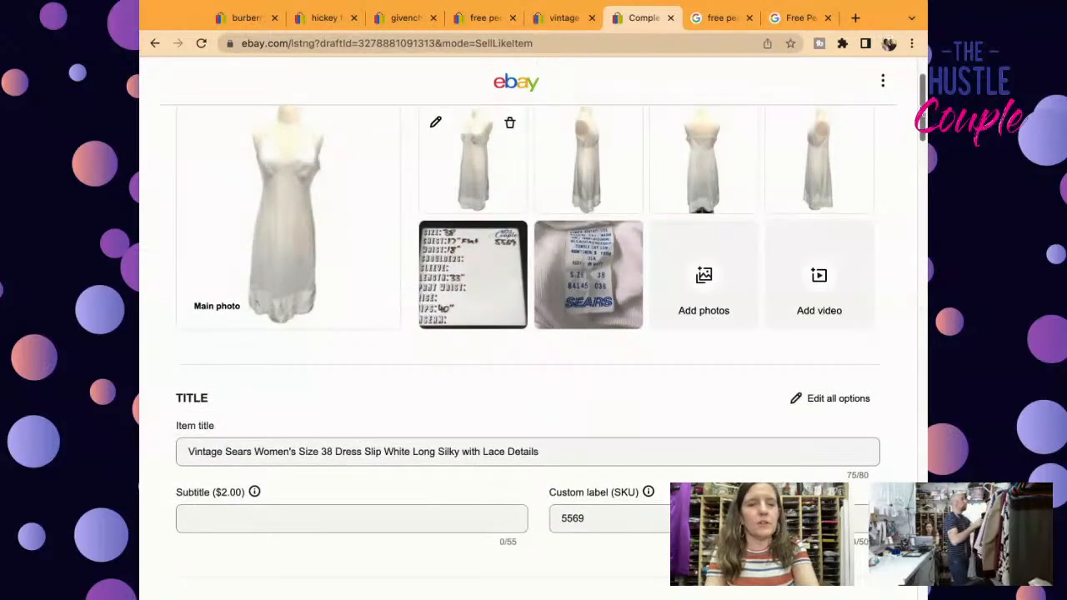
scroll(528, 333, down, 5)
scroll(527, 334, down, 3)
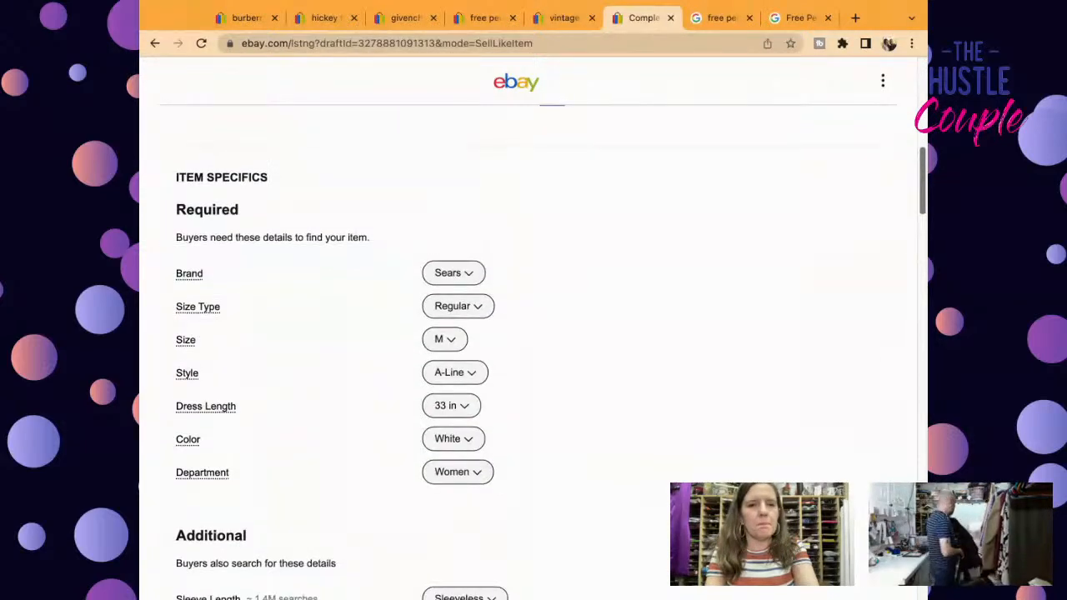
scroll(533, 333, down, 15)
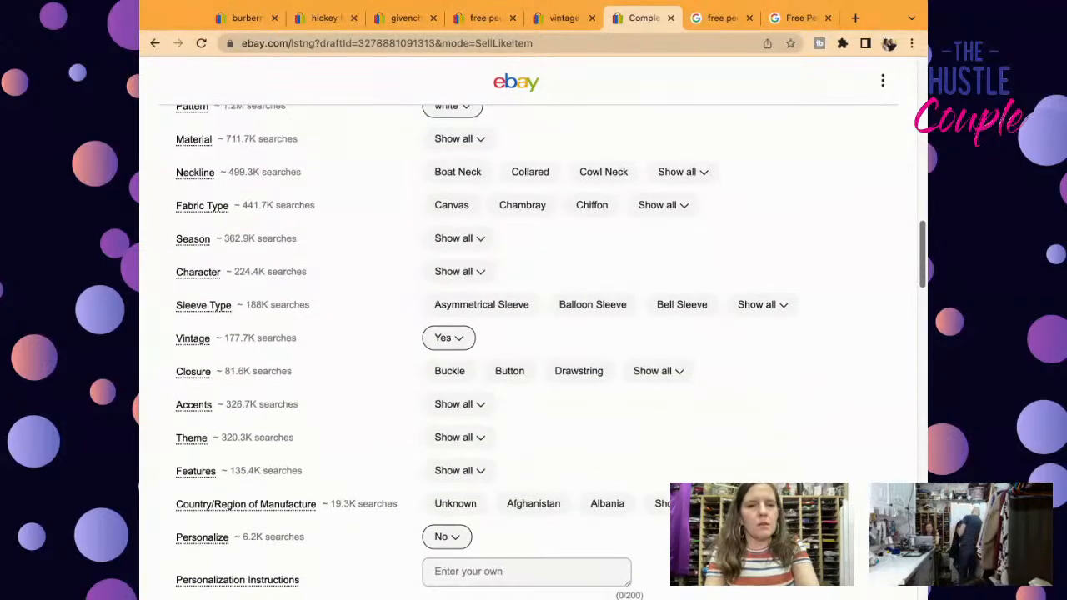
scroll(528, 334, down, 10)
scroll(527, 333, down, 5)
scroll(527, 334, down, 3)
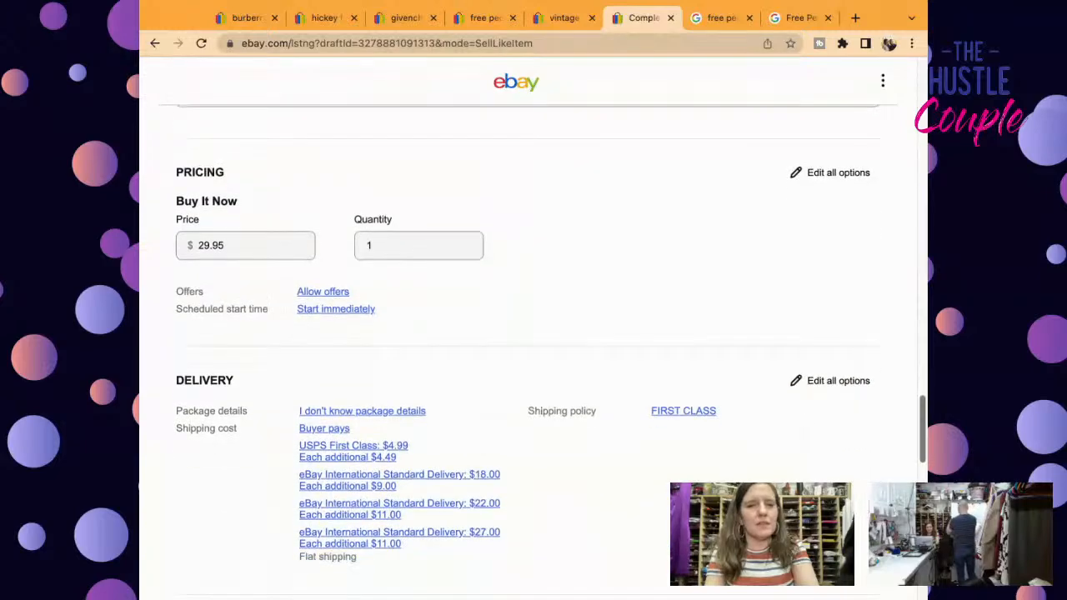
scroll(527, 334, down, 3)
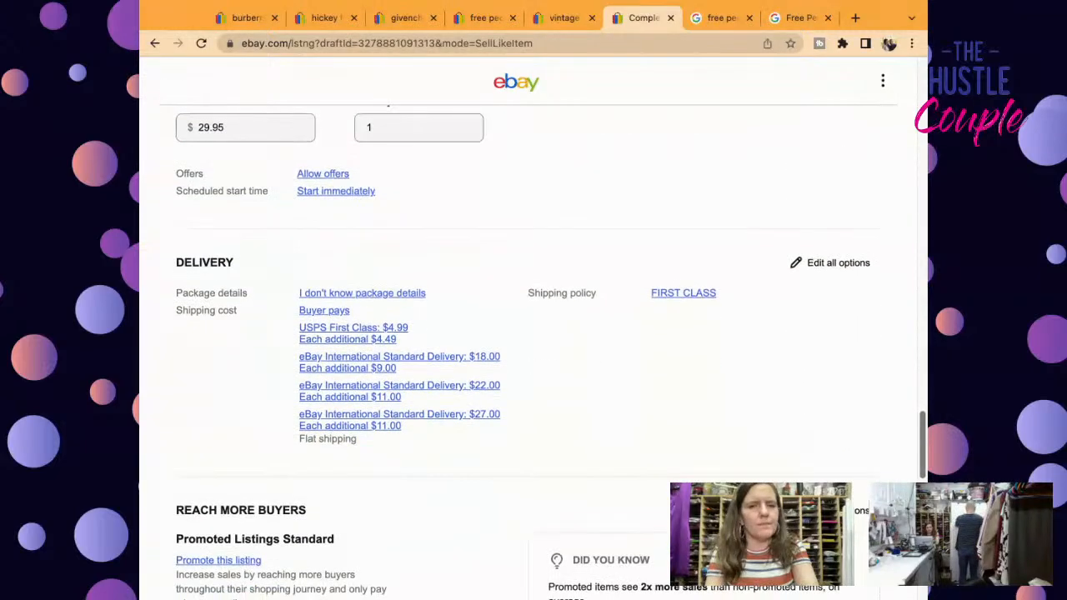
scroll(527, 334, down, 8)
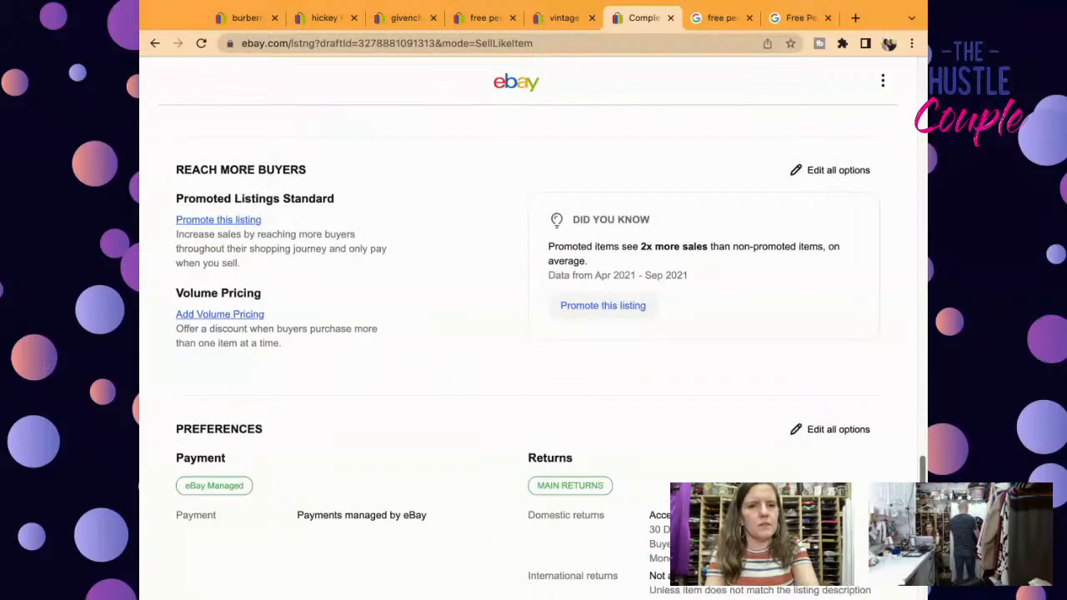
scroll(528, 346, down, 10)
click(527, 344)
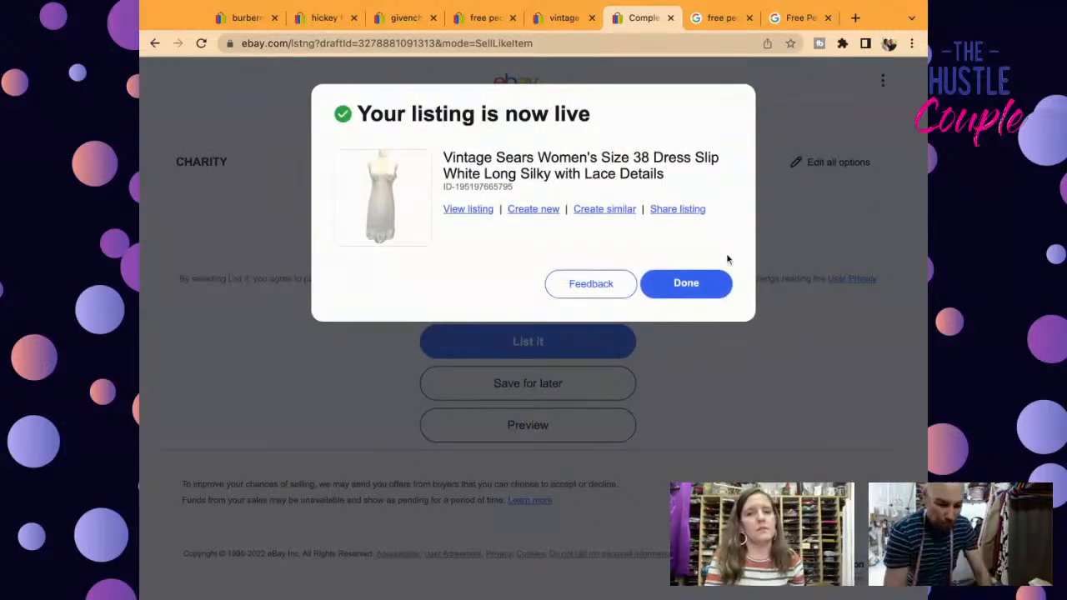
click(692, 287)
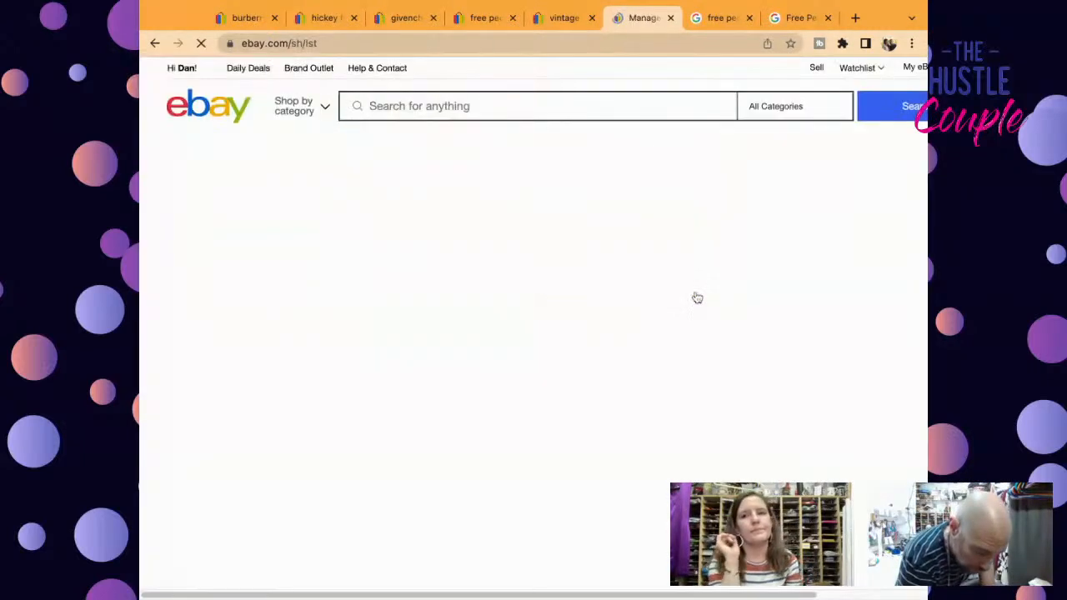
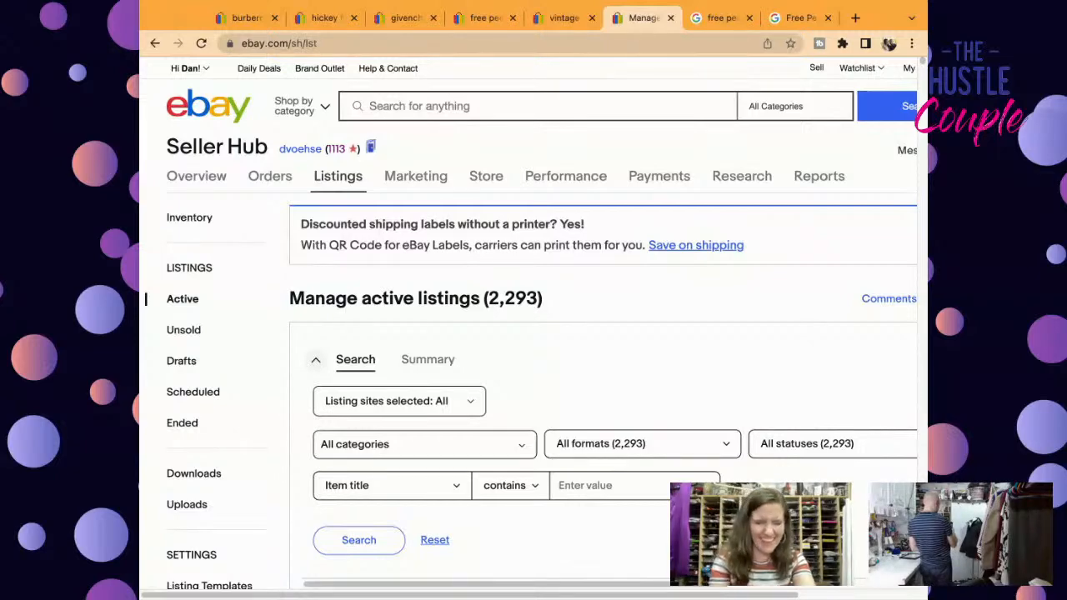
Step: Try to open the listing drafts and reload the page
click(652, 109)
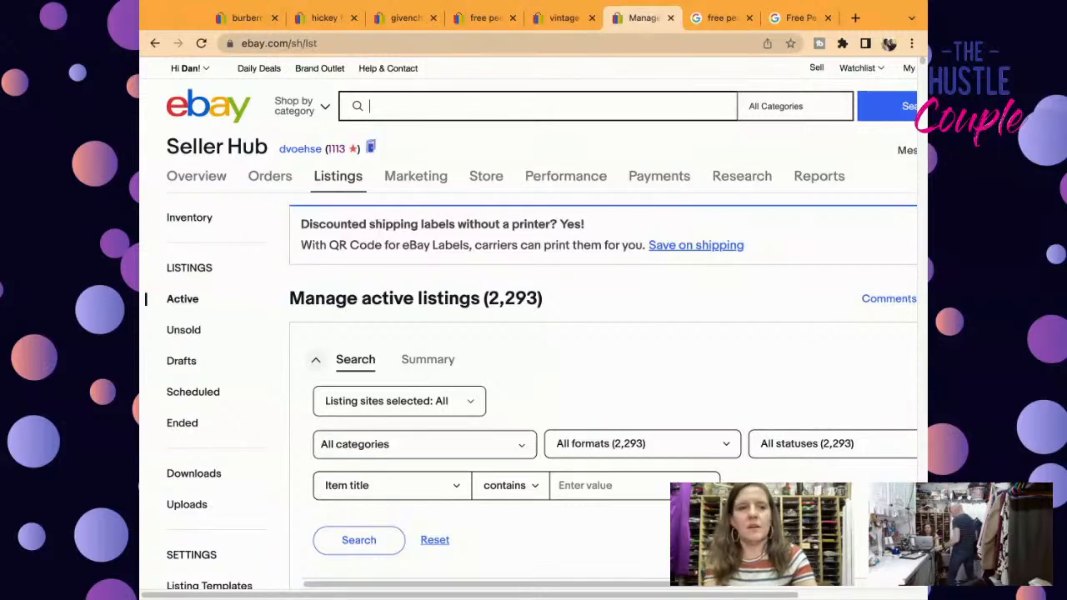
click(169, 367)
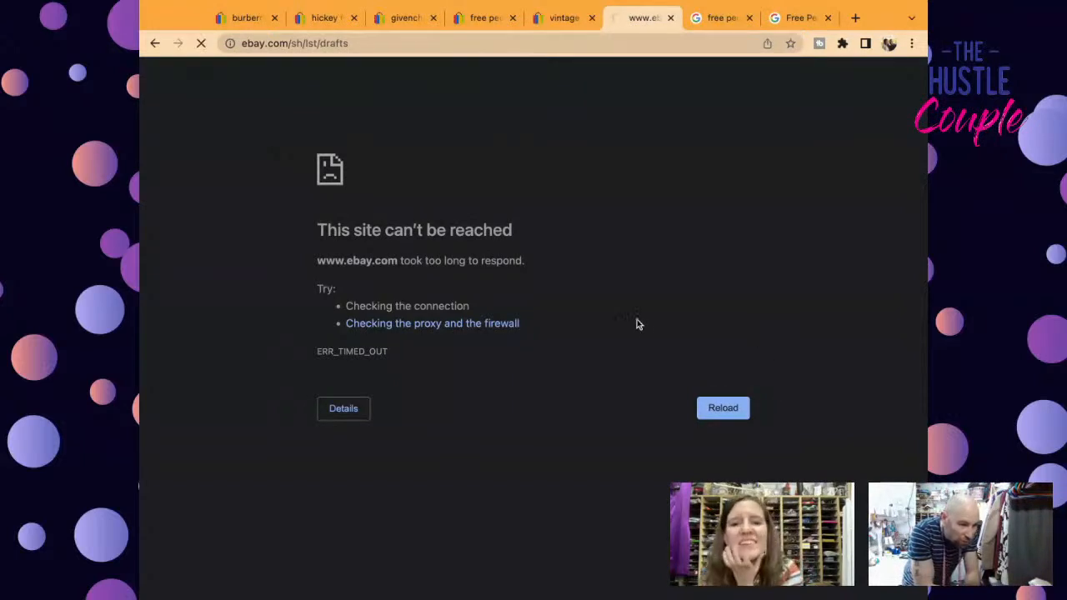
click(722, 408)
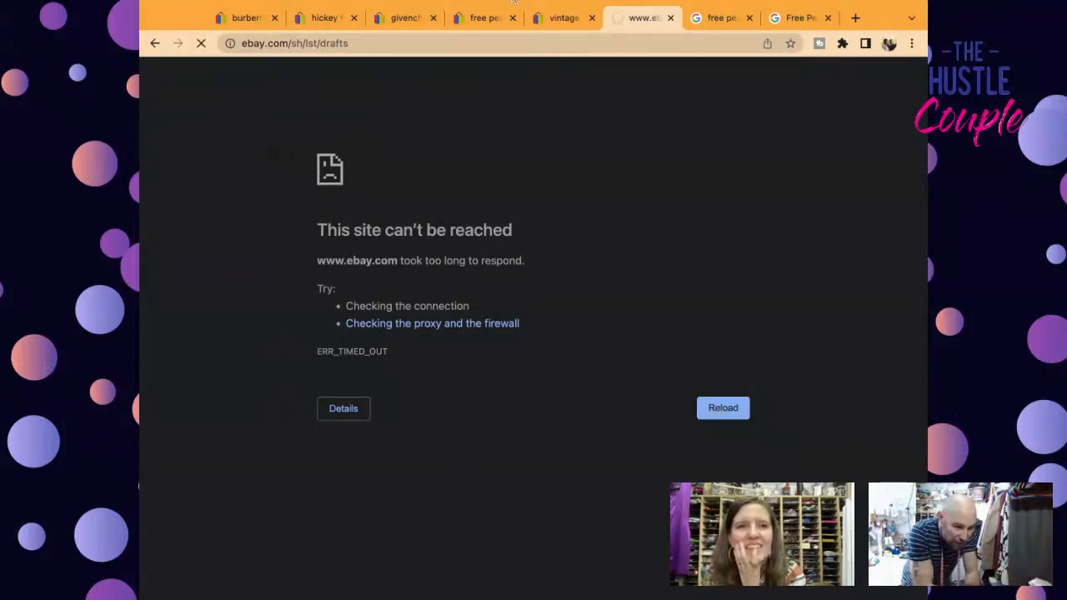
Step: Load the home page at ebay.com and open the account's Selling overview
click(466, 44)
text(ebay.com)
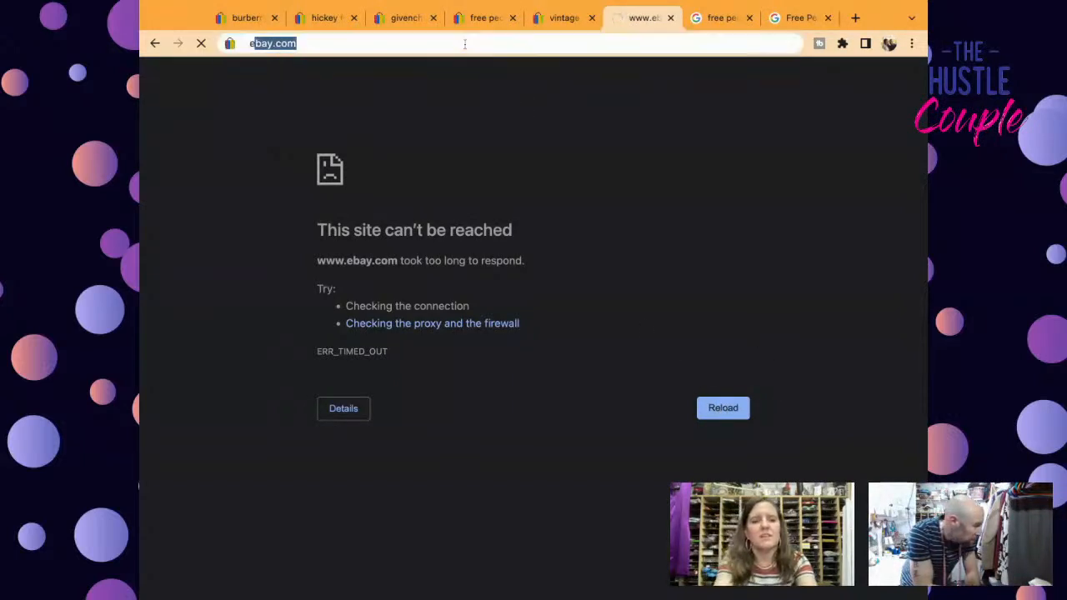
key(Return)
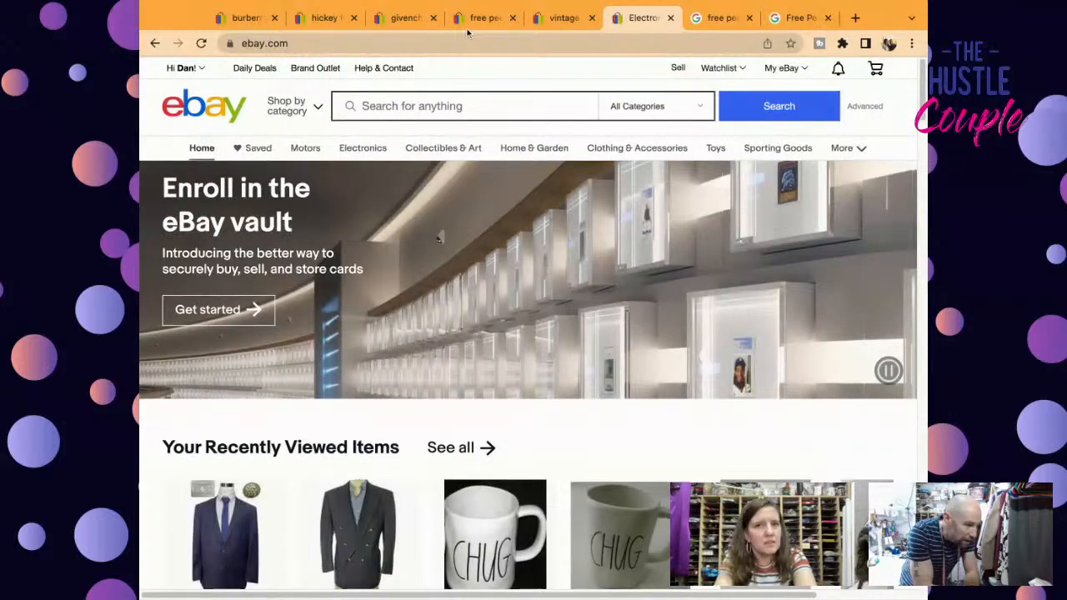
mouse_move(786, 67)
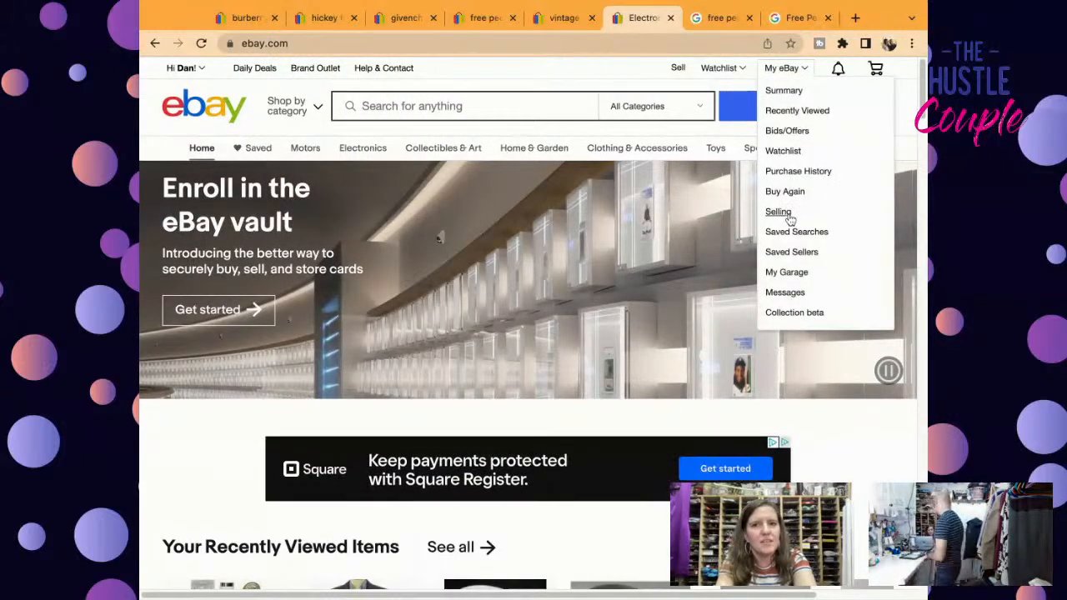
click(788, 218)
Step: Open the listing drafts and resume the draft for the Vintage 20th Anniversary Bonfire Snowboarding Co. Men's Jacket XS
mouse_move(336, 178)
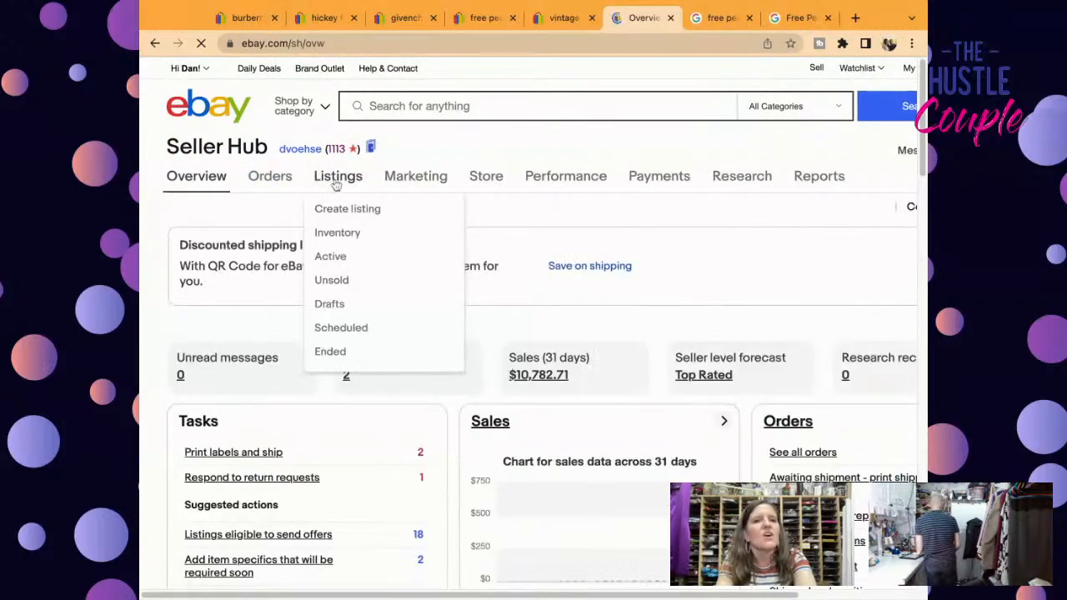
click(331, 257)
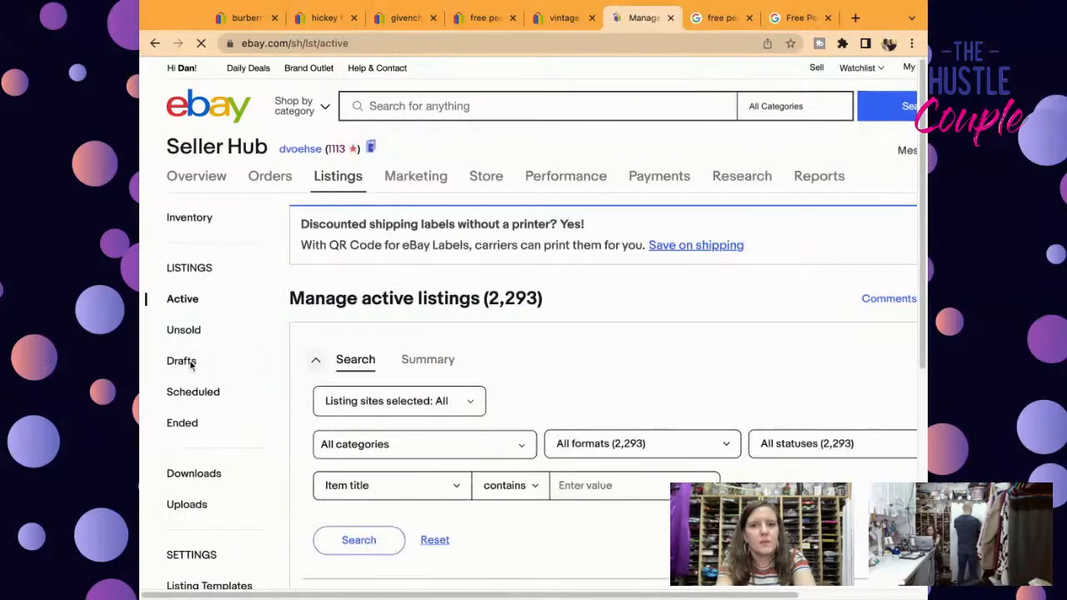
click(191, 364)
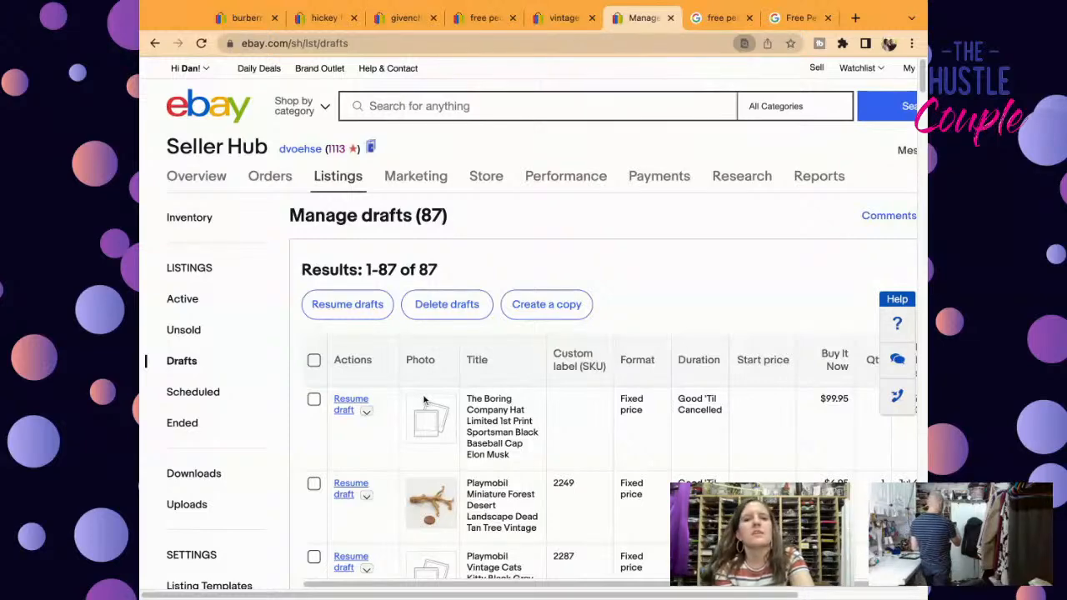
scroll(423, 401, down, 10)
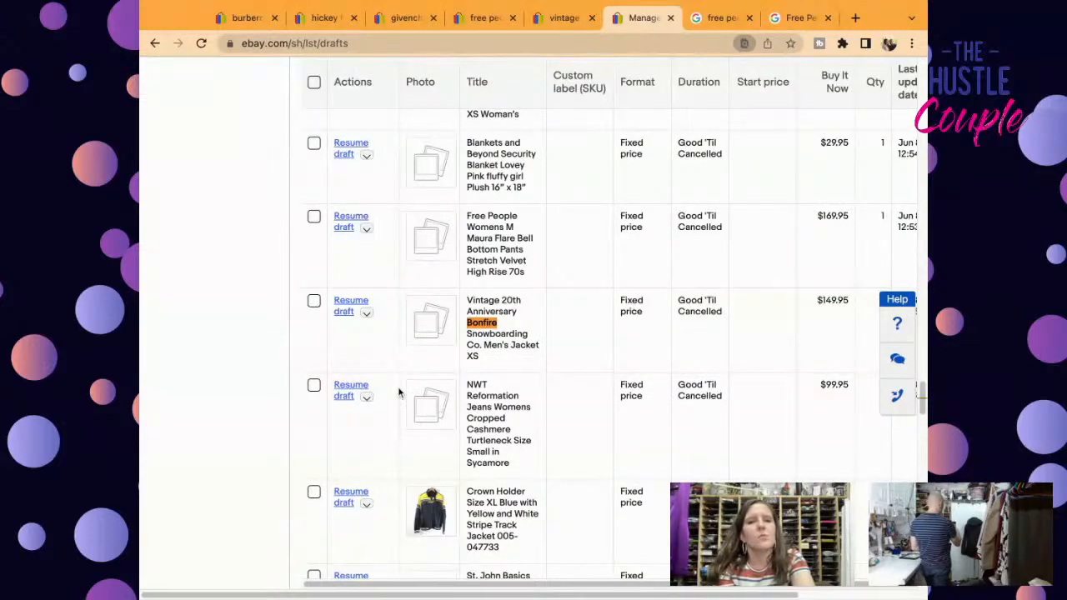
click(347, 312)
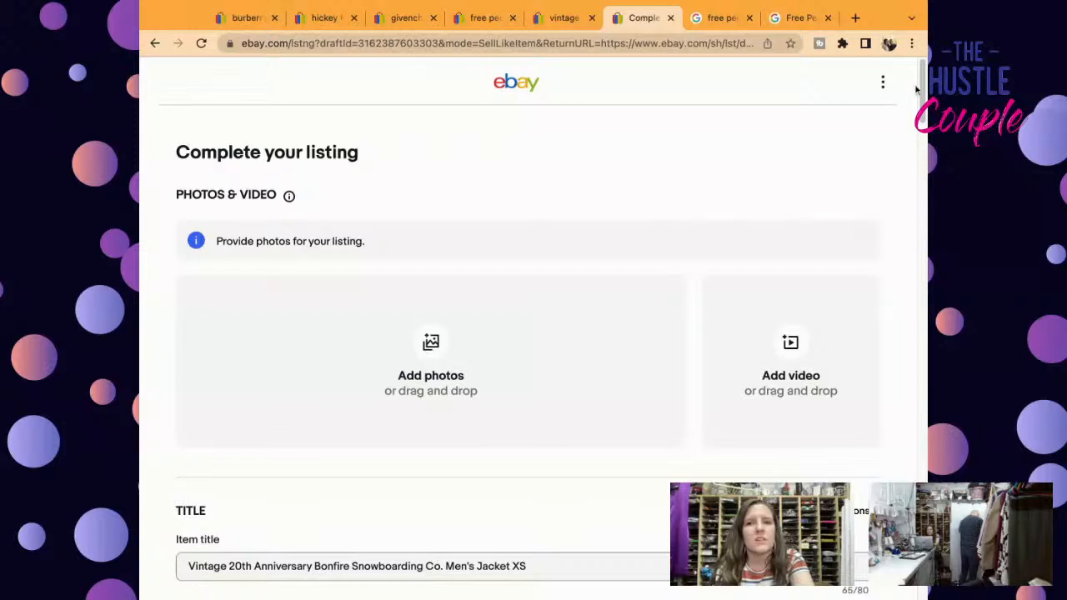
Step: Move the word "Bonfire" to the beginning of the item title, before "Vintage"
scroll(916, 89, down, 2)
click(231, 479)
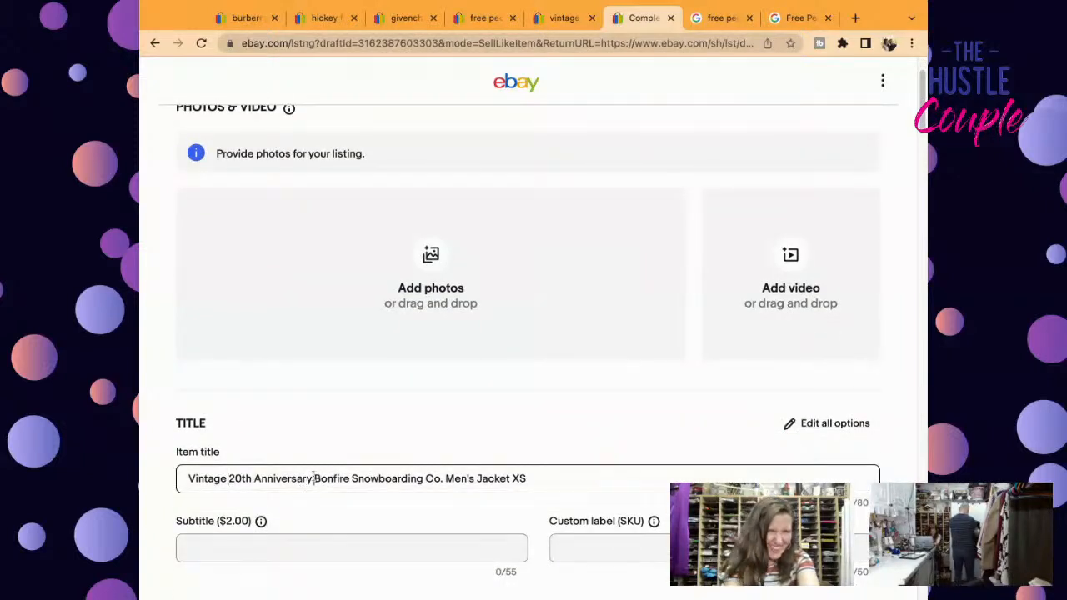
double_click(315, 478)
key(ctrl+c)
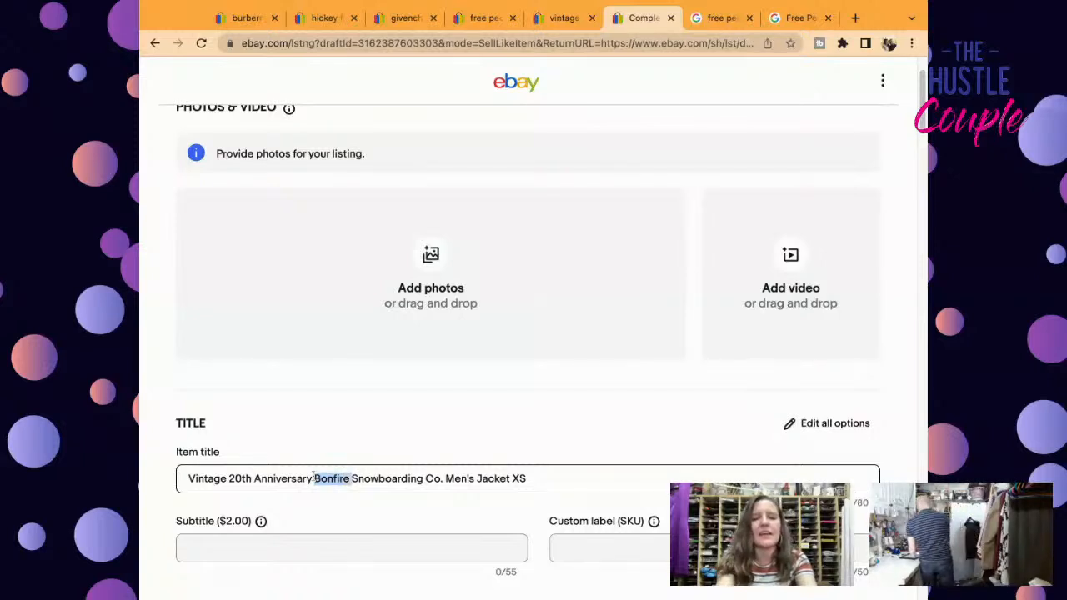
key(BackSpace)
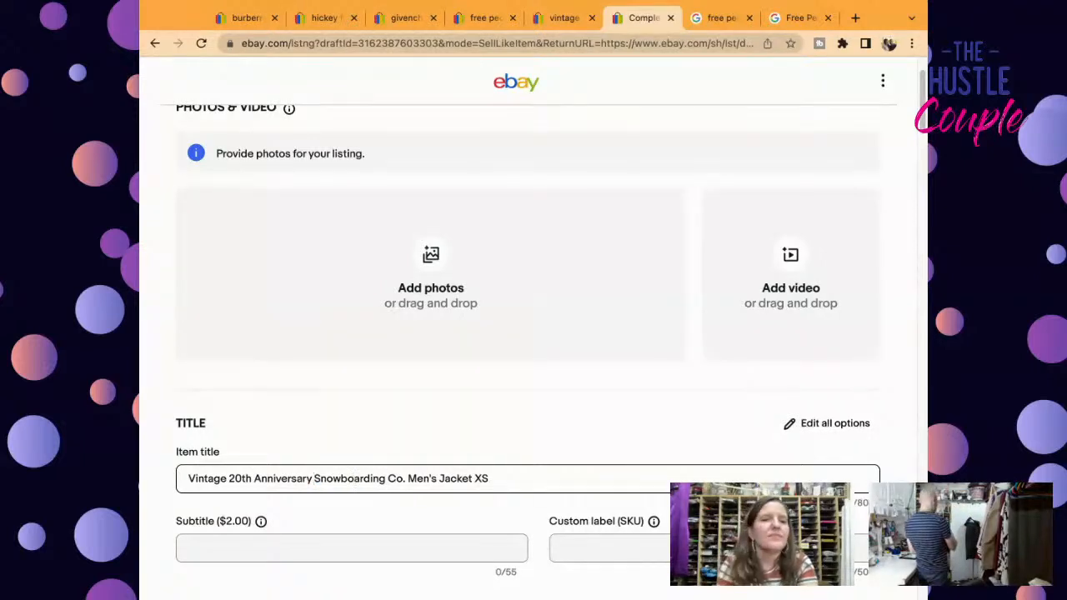
click(186, 478)
key(ctrl+v)
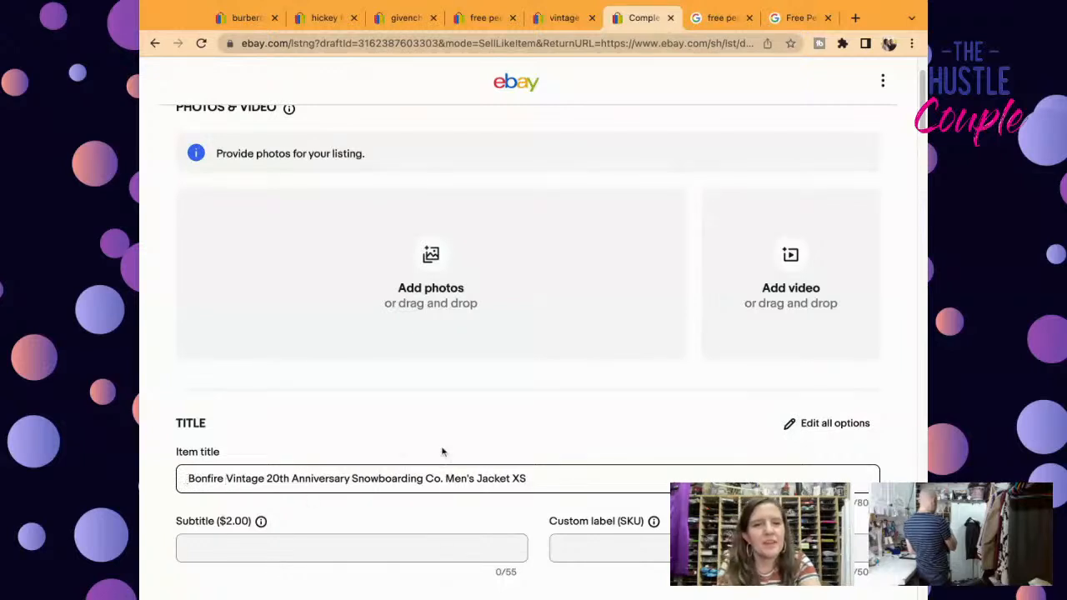
Step: Replace "Men's" with "Women's" in the jacket's item title
triple_click(450, 478)
click(577, 486)
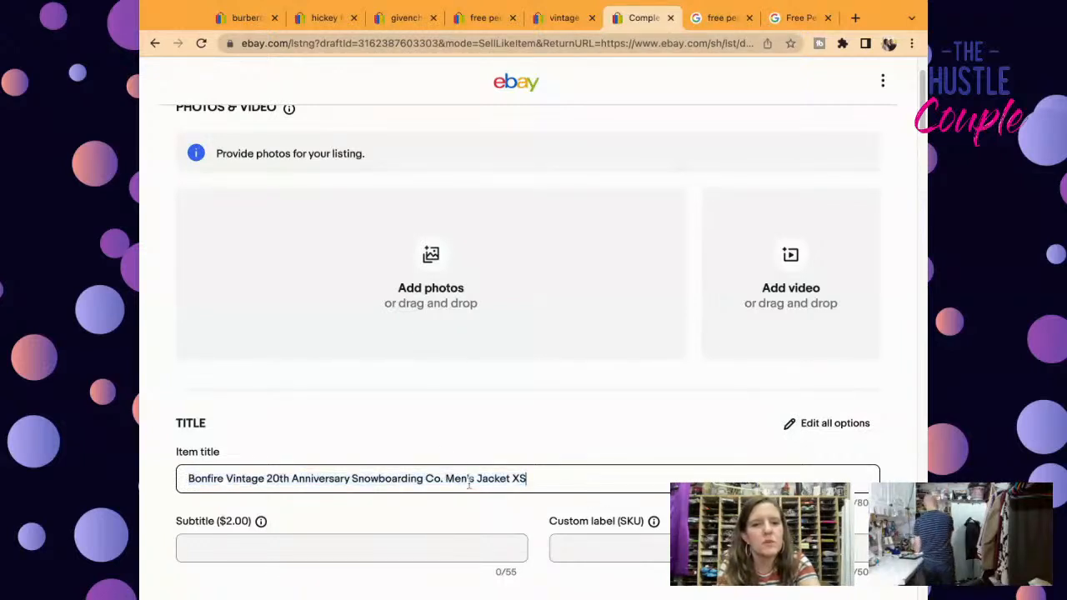
click(470, 479)
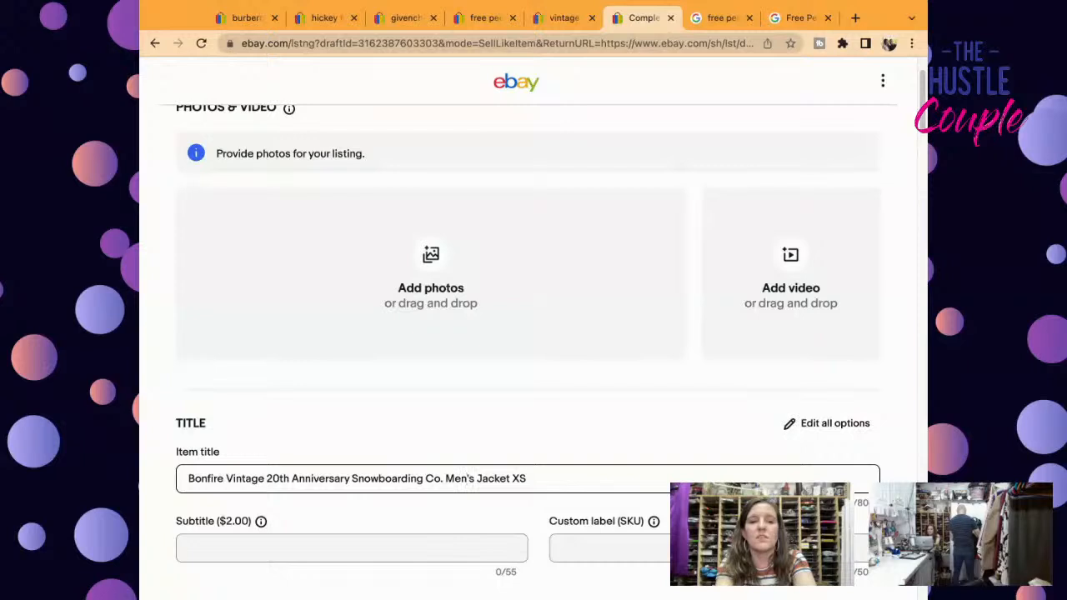
key(BackSpace)
key(BackSpace)
key(BackSpace)
key(BackSpace)
text(Women)
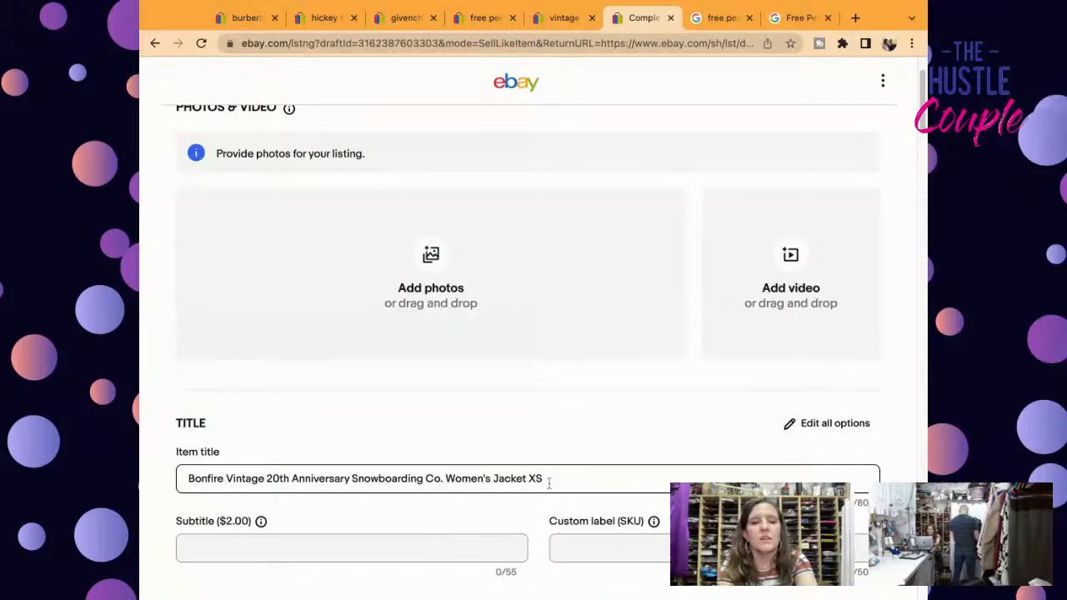
Step: Move "Women's Jacket XS" from the end of the item title to directly after "Bonfire"
key(shift+Left)
key(shift+Left)
key(shift+Left)
key(shift+Left)
key(shift+Left)
key(shift+Left)
key(shift+Left)
key(shift+Left)
key(shift+Left)
key(shift+Left)
key(shift+Left)
key(shift+Left)
key(shift+Left)
key(shift+Left)
key(shift+Left)
key(shift+Left)
key(shift+Left)
key(super+c)
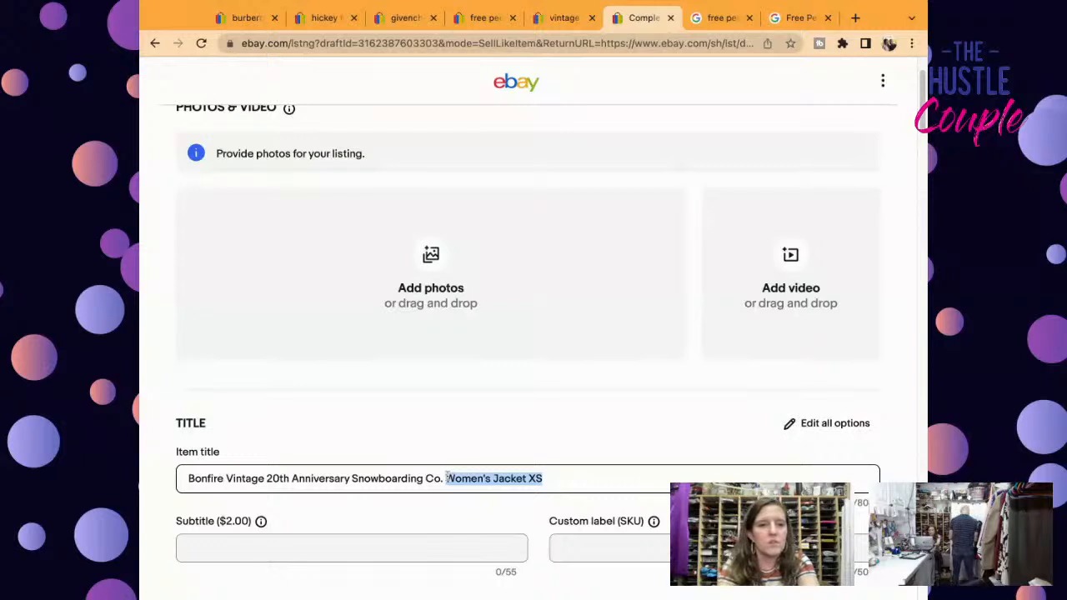
key(BackSpace)
click(226, 478)
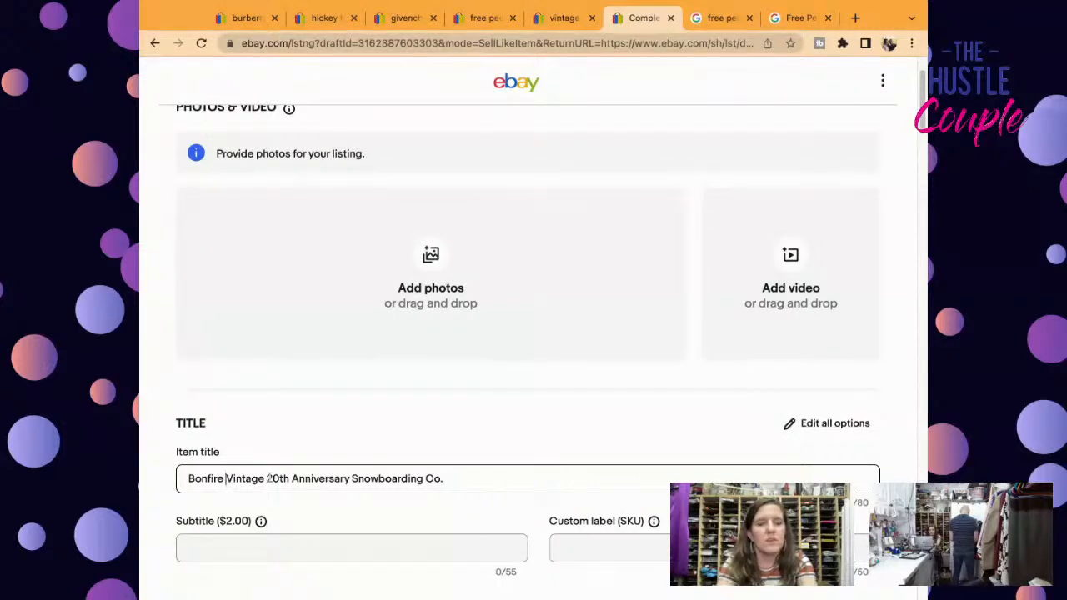
key(super+v)
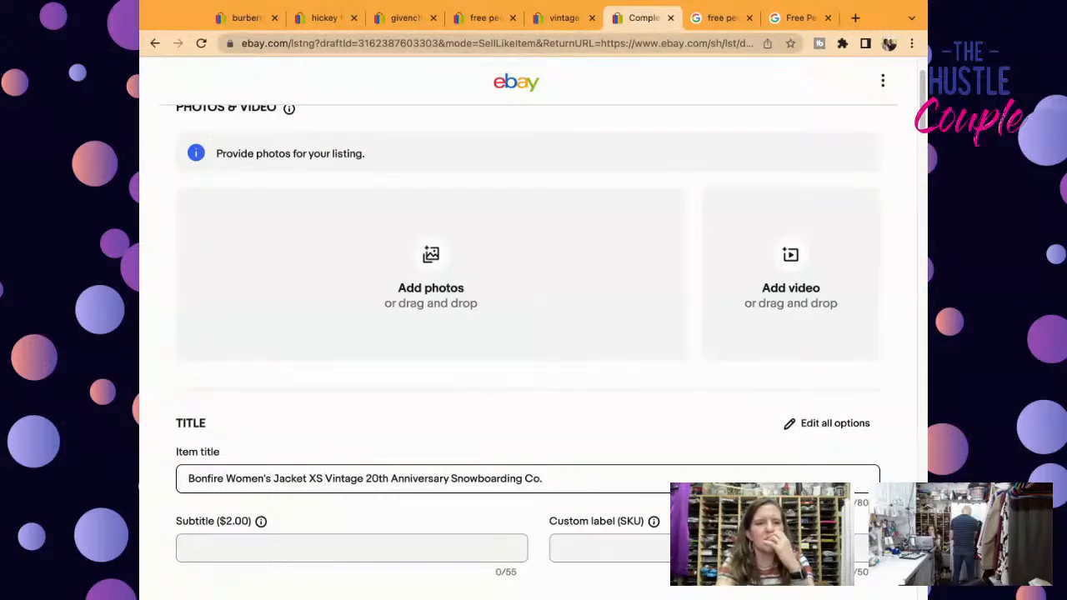
Step: Change "XS" to "Size S" and "20th" to "25th" in the item title
click(315, 479)
key(BackSpace)
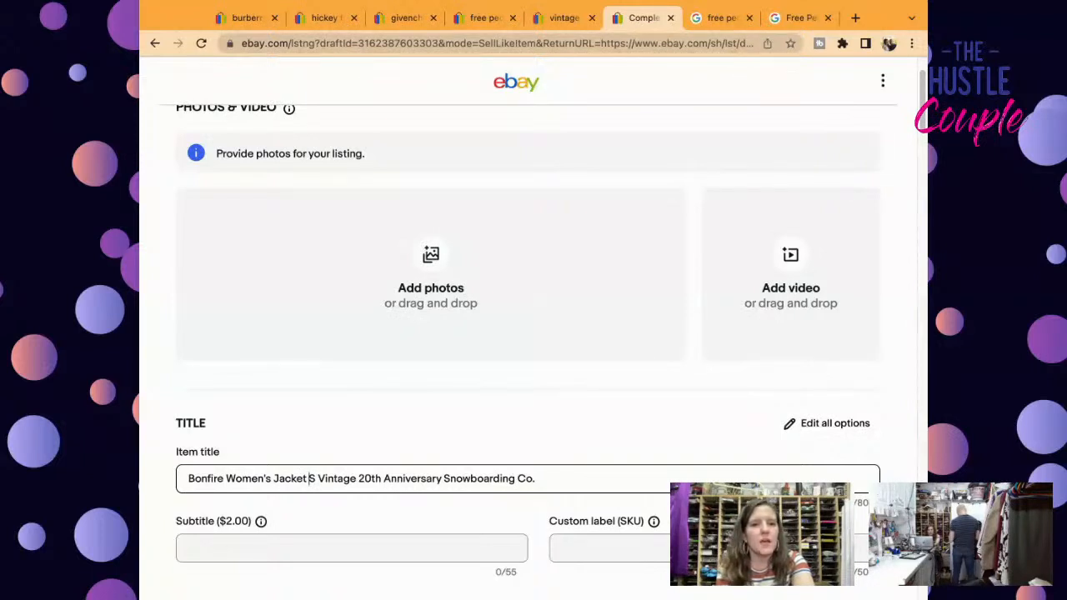
text(Size)
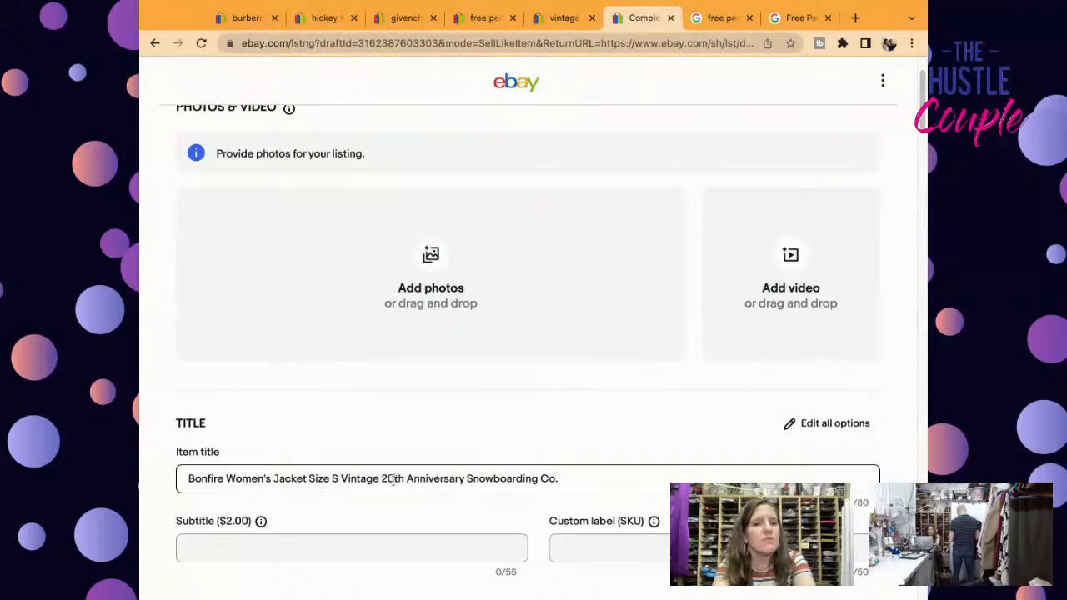
key(BackSpace)
text(5)
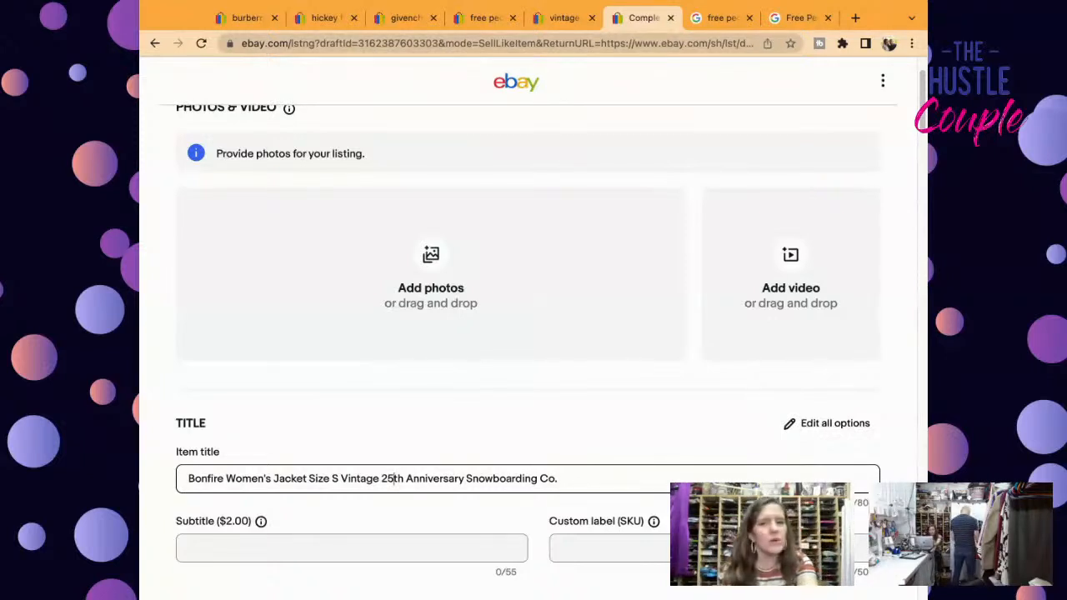
Step: Delete the word "Vintage" from the item title
click(380, 478)
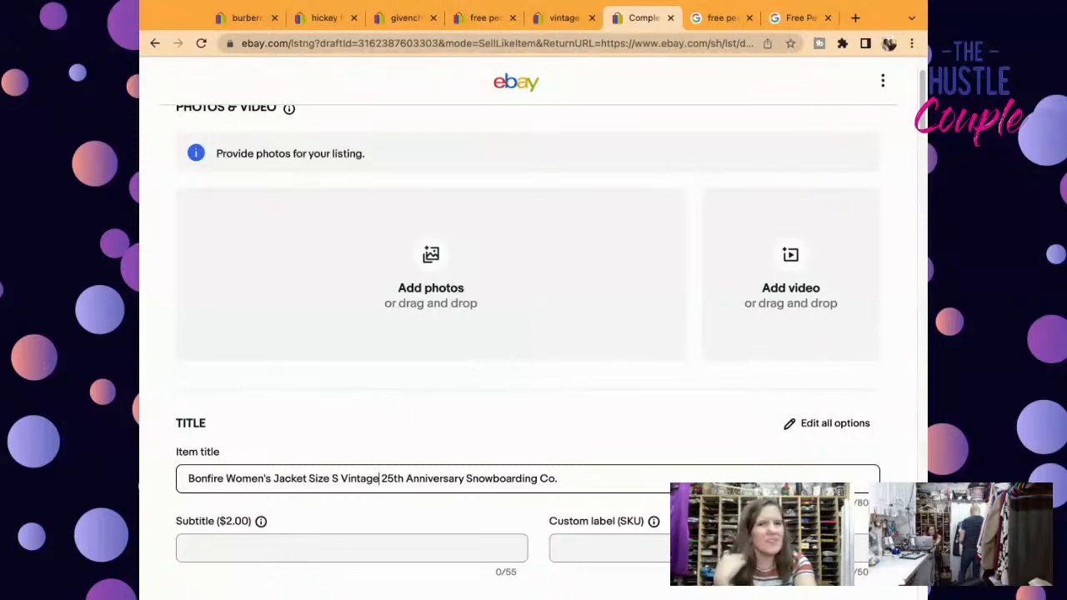
key(BackSpace)
key(BackSpace)
key(BackSpace)
key(BackSpace)
key(BackSpace)
key(BackSpace)
key(BackSpace)
key(BackSpace)
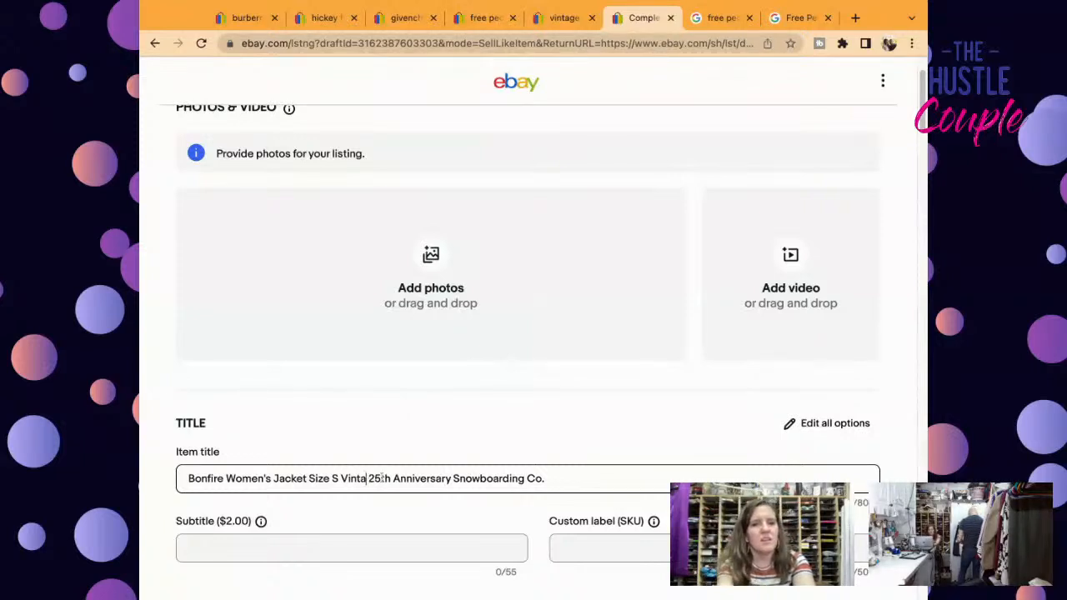
click(562, 487)
text(2)
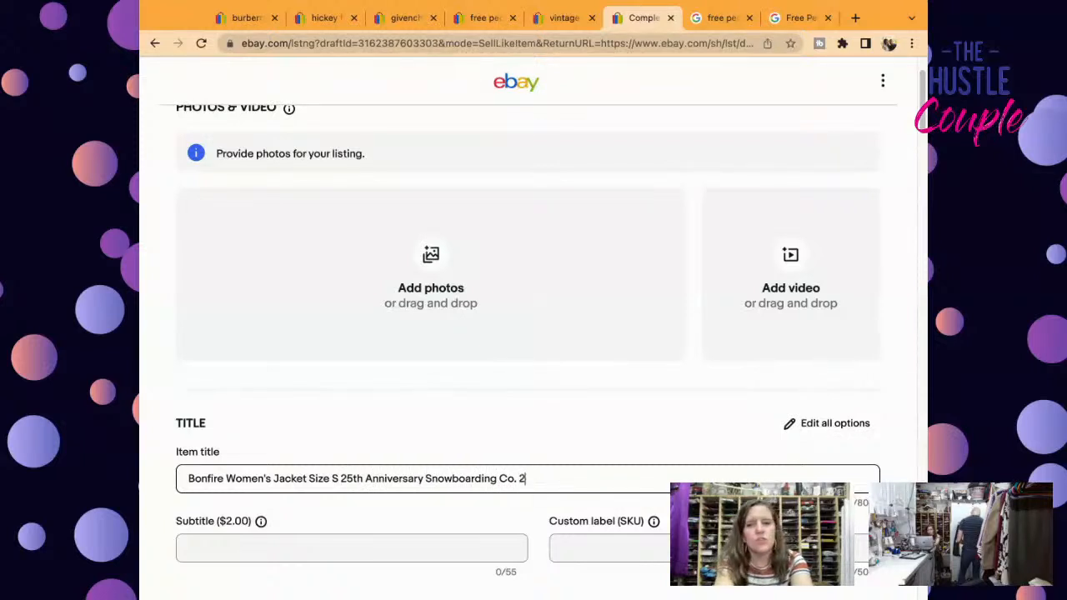
text(-Fer)
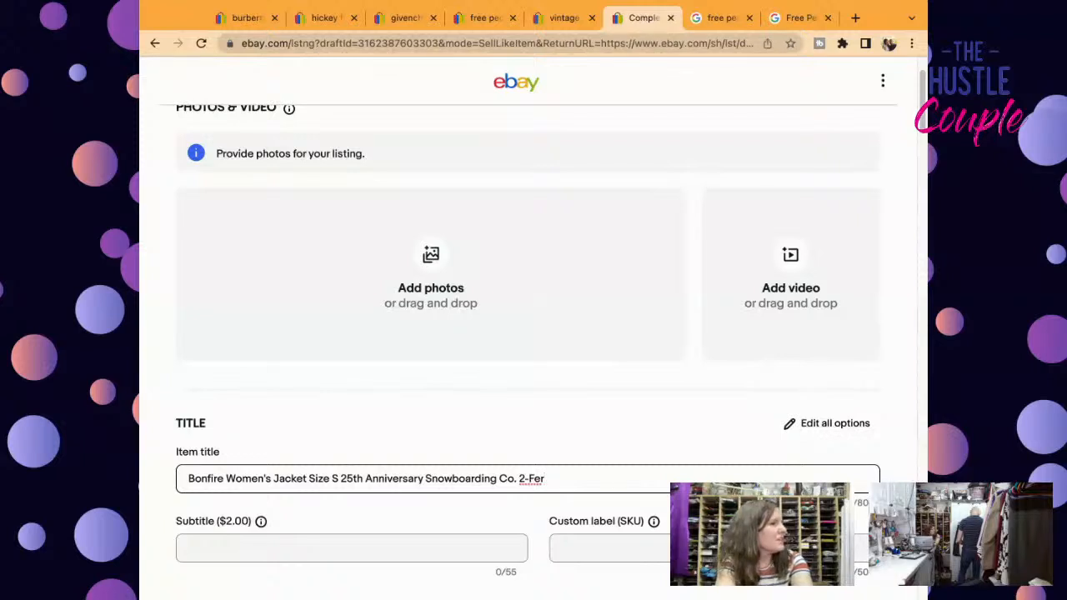
key(BackSpace)
key(BackSpace)
key(BackSpace)
key(BackSpace)
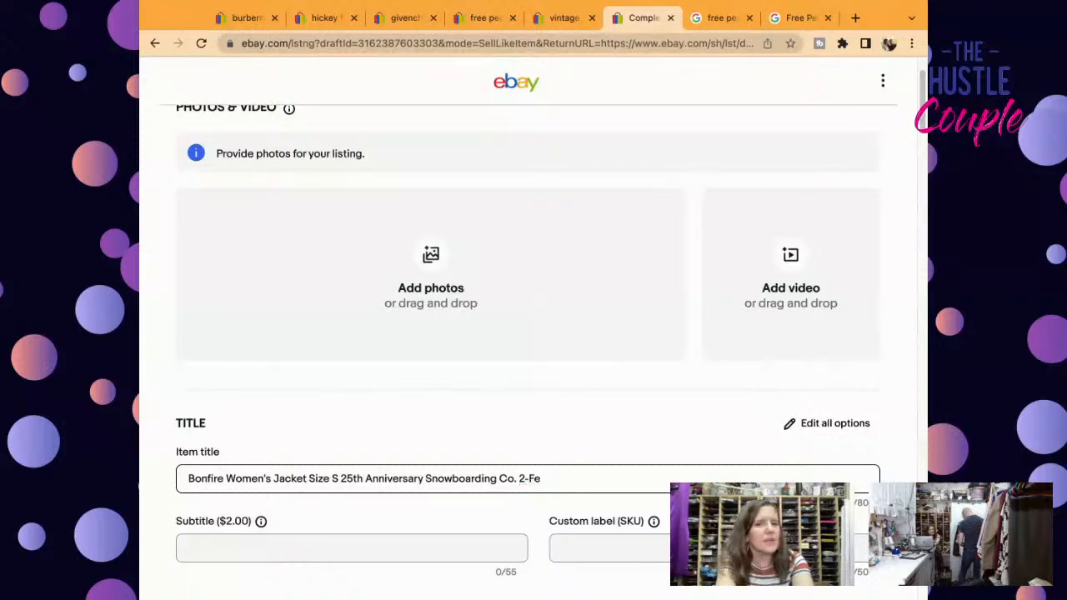
key(BackSpace)
Step: Add "Layered Look!" to the end of the item title
text(Layere)
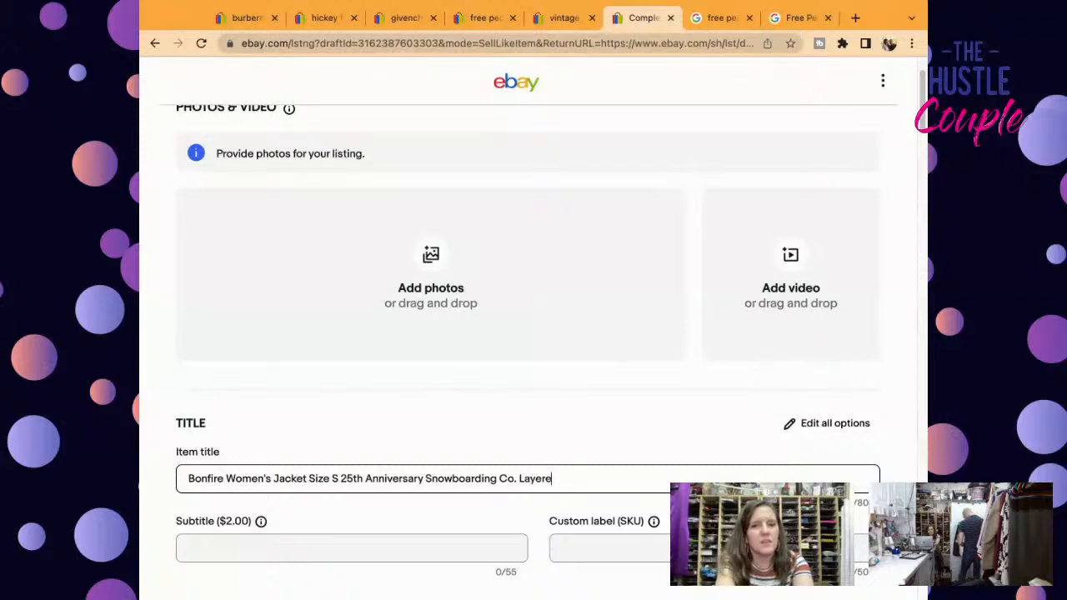
text(d Look!)
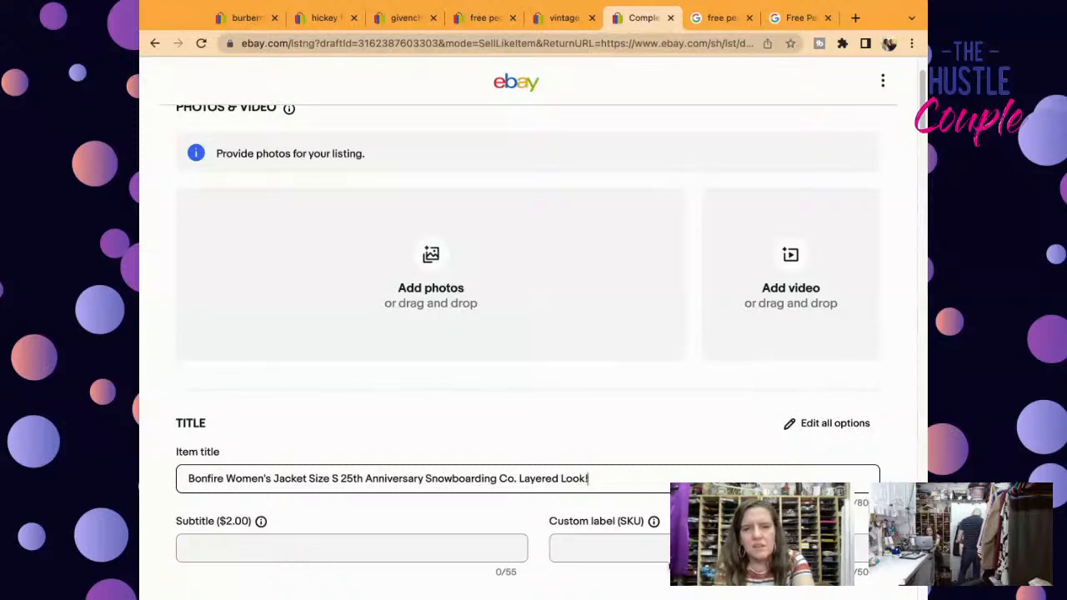
Step: Enter 4535 as the custom label (SKU) and select the entire item title
click(665, 555)
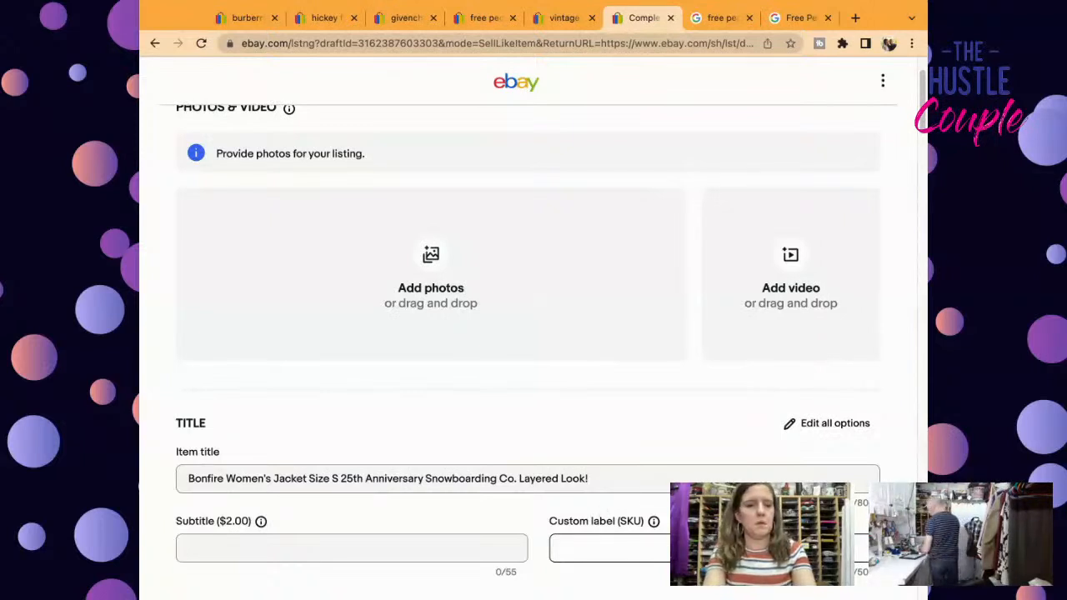
text(4535)
click(617, 482)
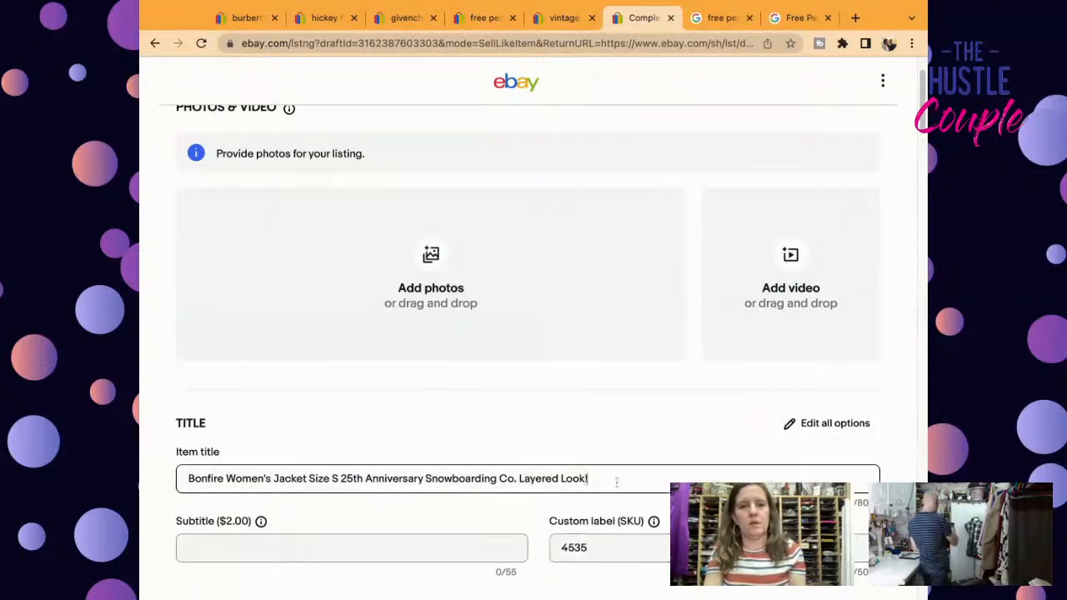
key(ctrl+a)
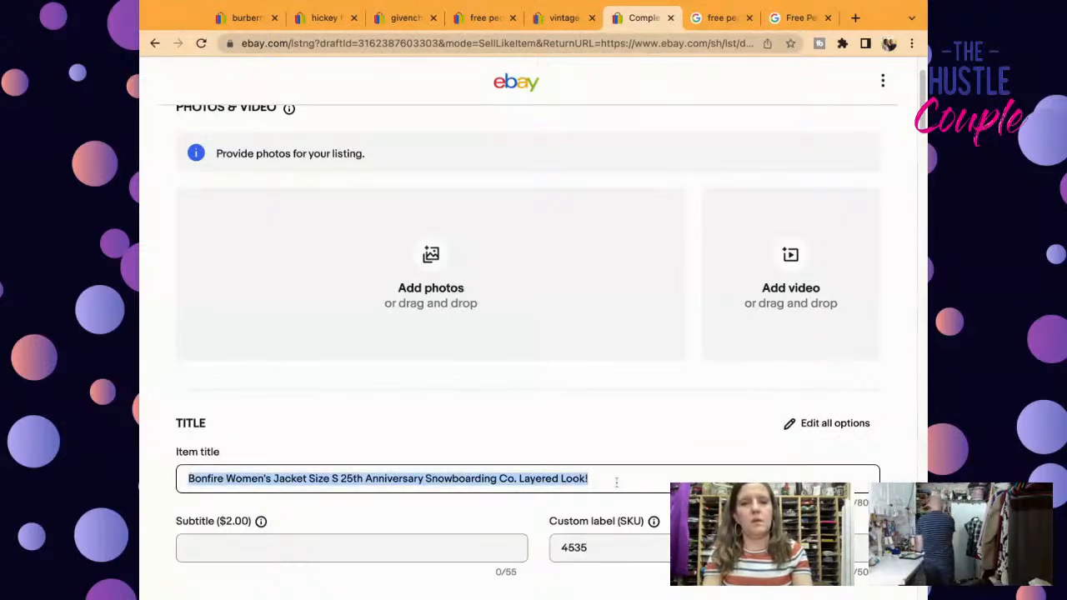
Step: Review the listing's item category and its required item specifics against the jacket's title
scroll(921, 126, down, 3)
scroll(533, 333, down, 3)
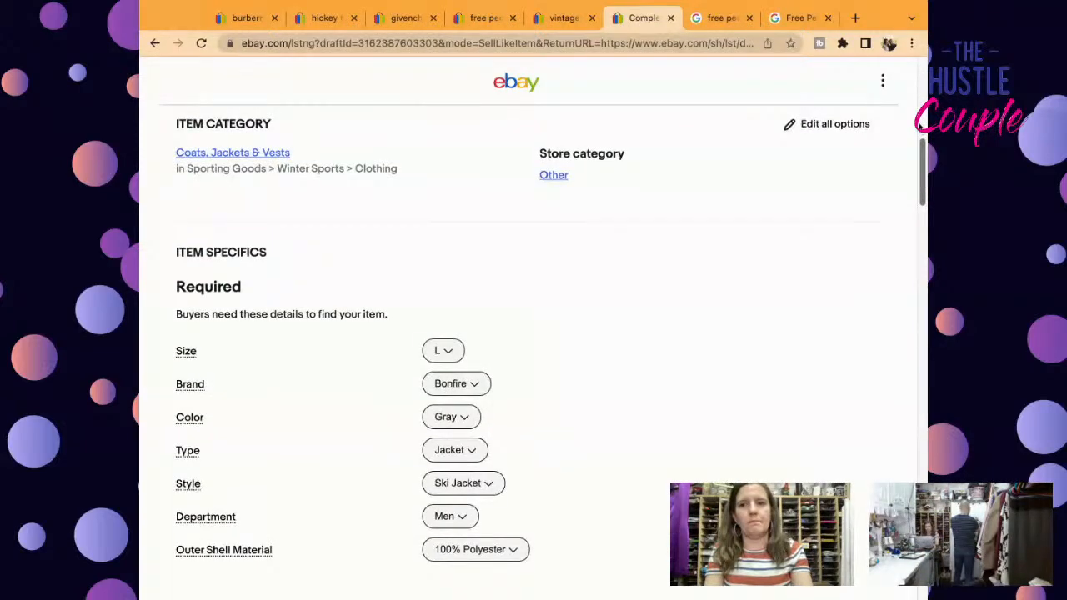
scroll(533, 351, down, 1)
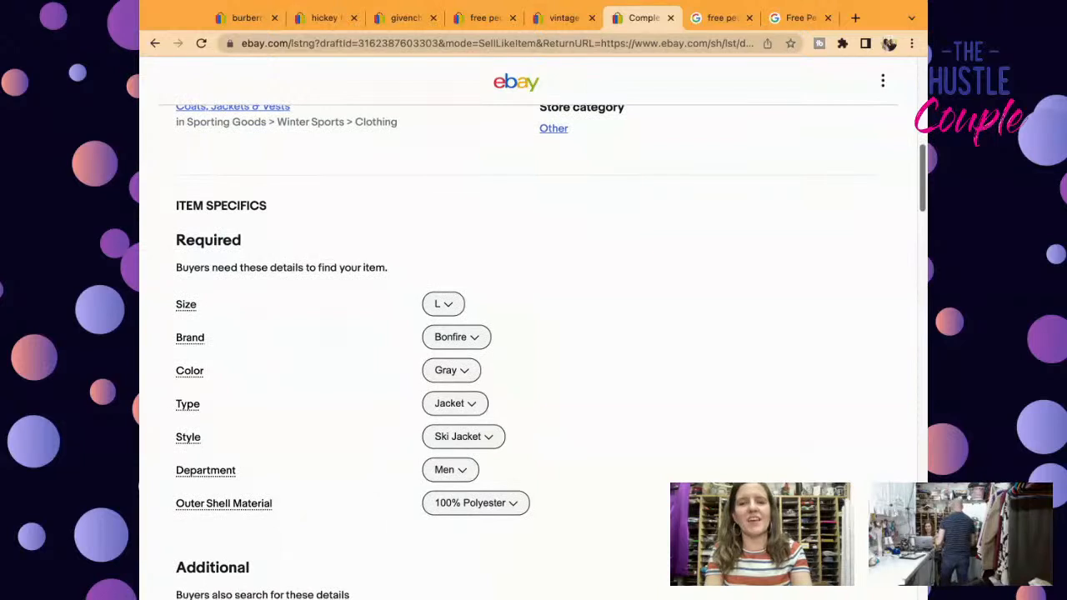
scroll(534, 350, up, 1)
scroll(534, 350, up, 2)
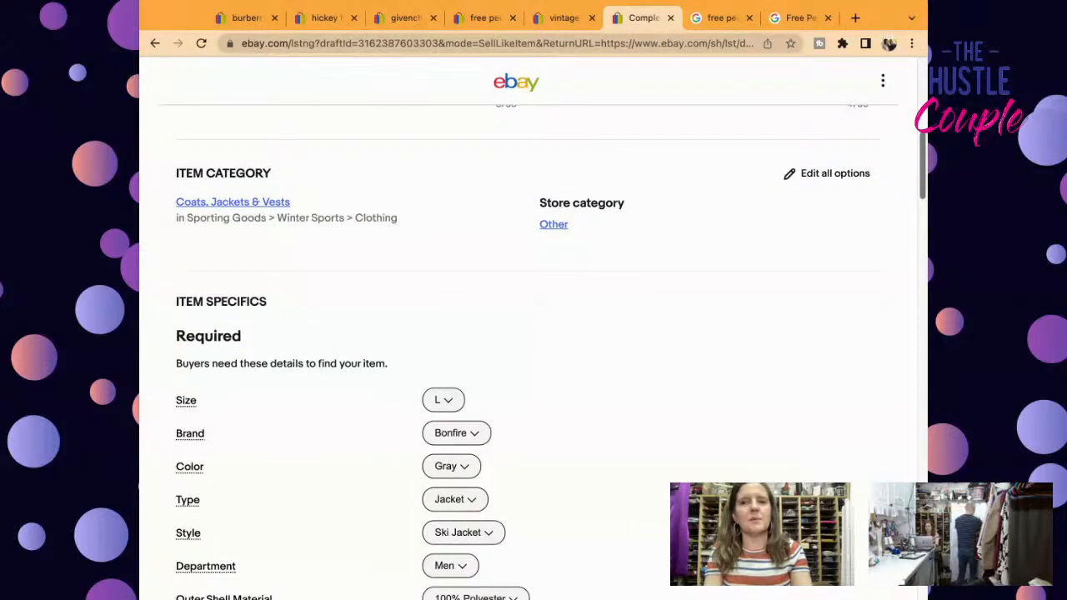
scroll(534, 350, down, 1)
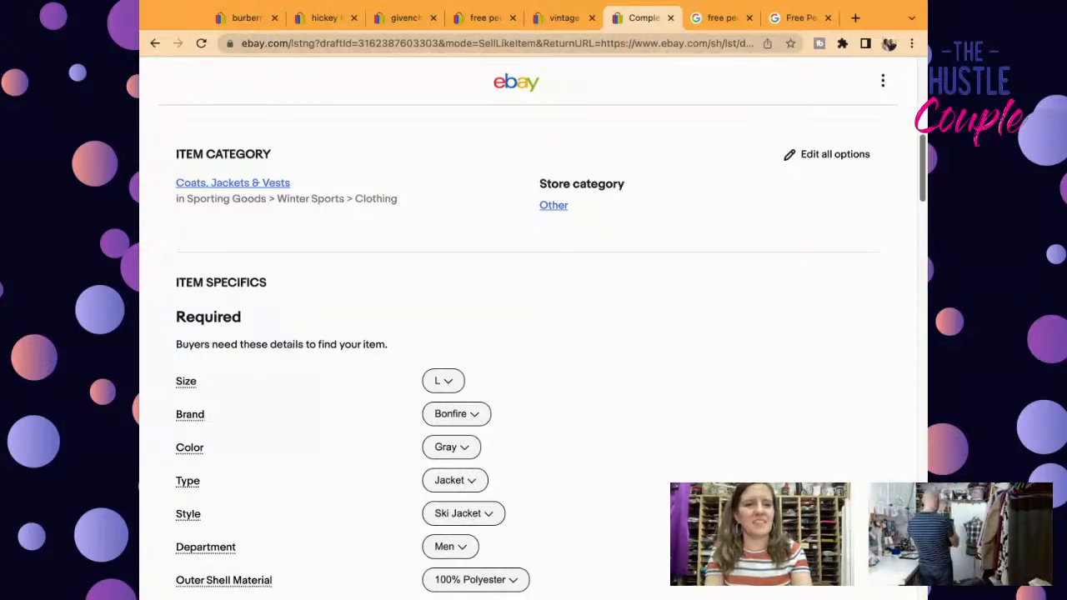
scroll(527, 351, down, 1)
scroll(528, 350, up, 7)
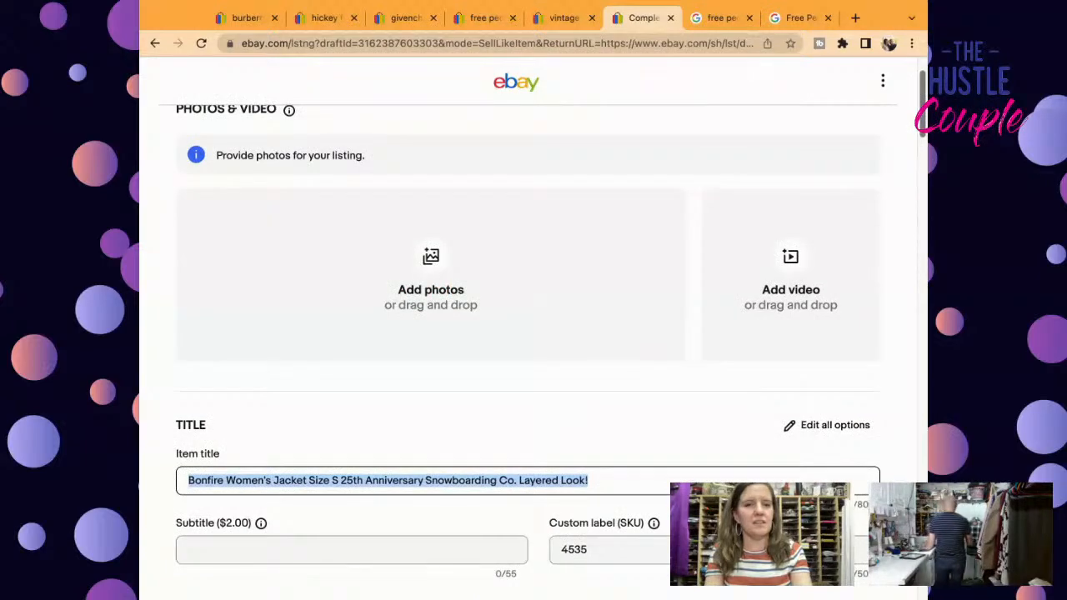
scroll(528, 350, down, 6)
scroll(615, 246, down, 3)
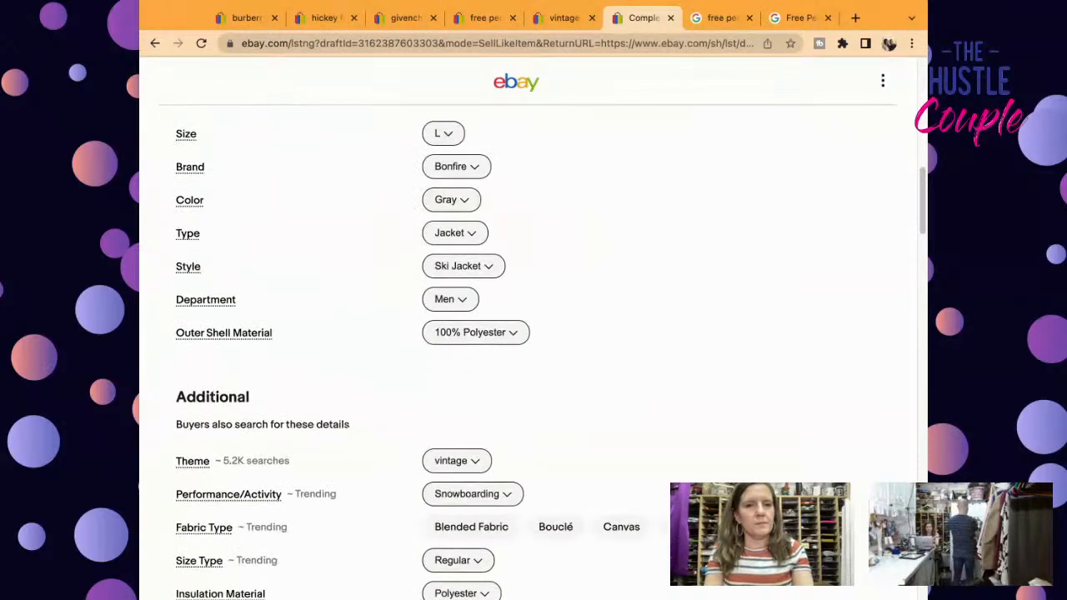
click(446, 135)
click(757, 256)
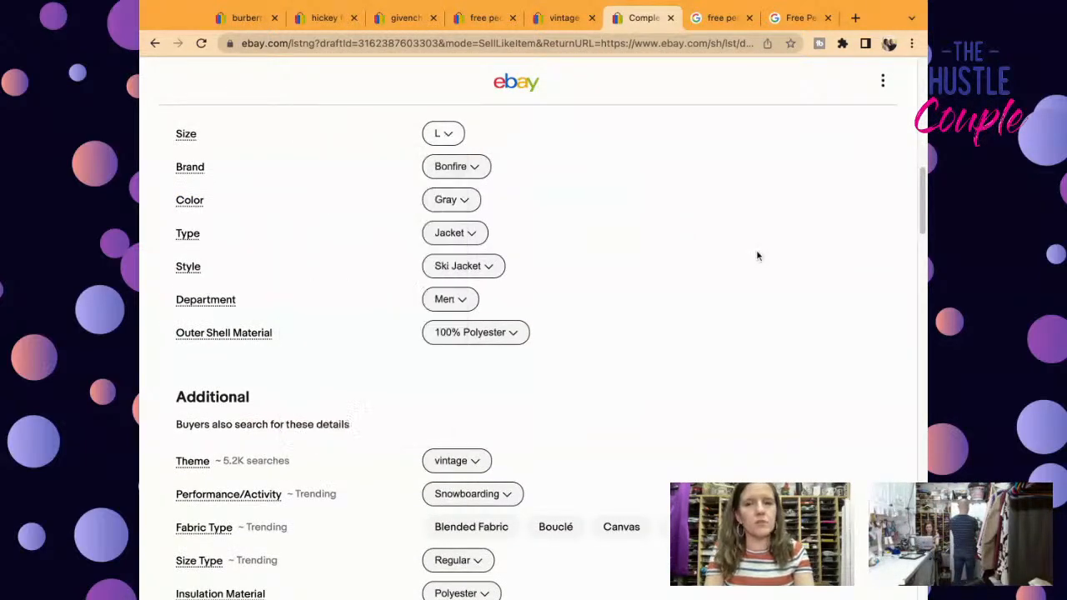
drag(922, 221, 923, 127)
scroll(615, 303, down, 5)
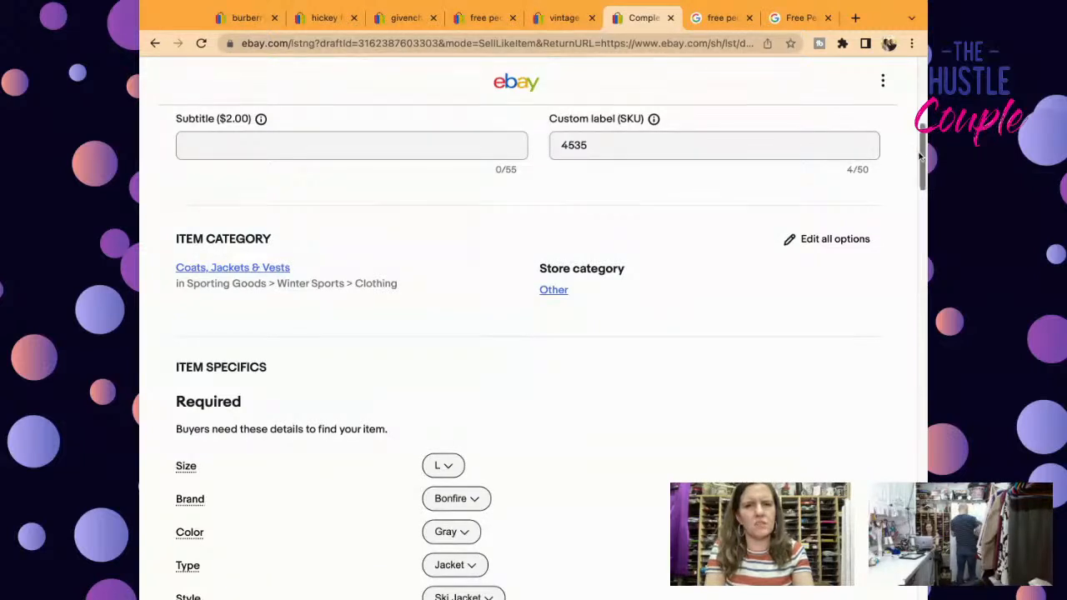
scroll(921, 156, down, 3)
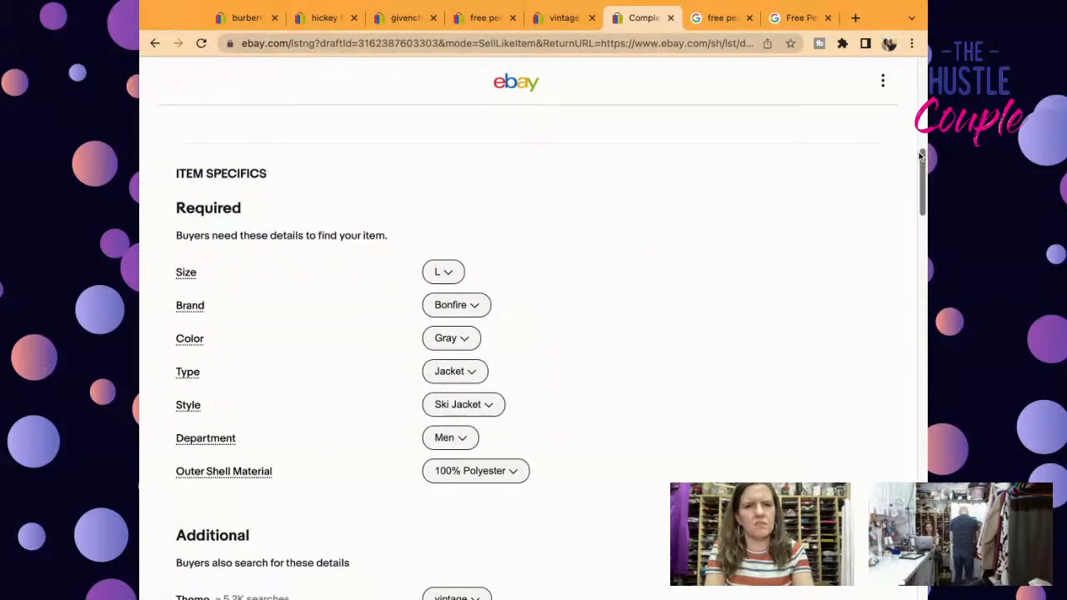
Step: Set the required item specifics Size to S and Department to Women
click(441, 274)
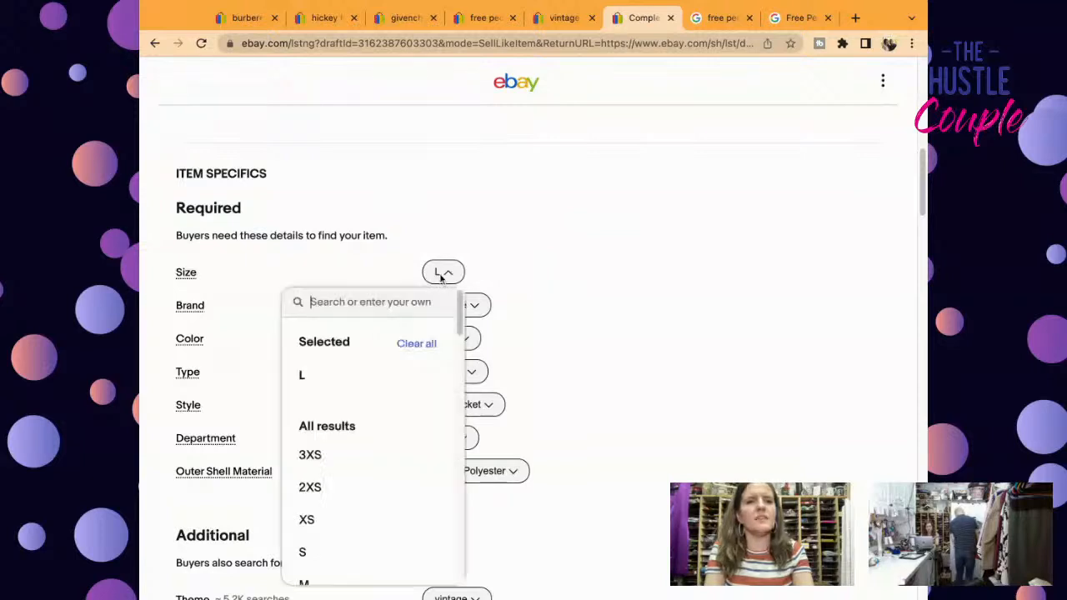
click(347, 552)
click(447, 442)
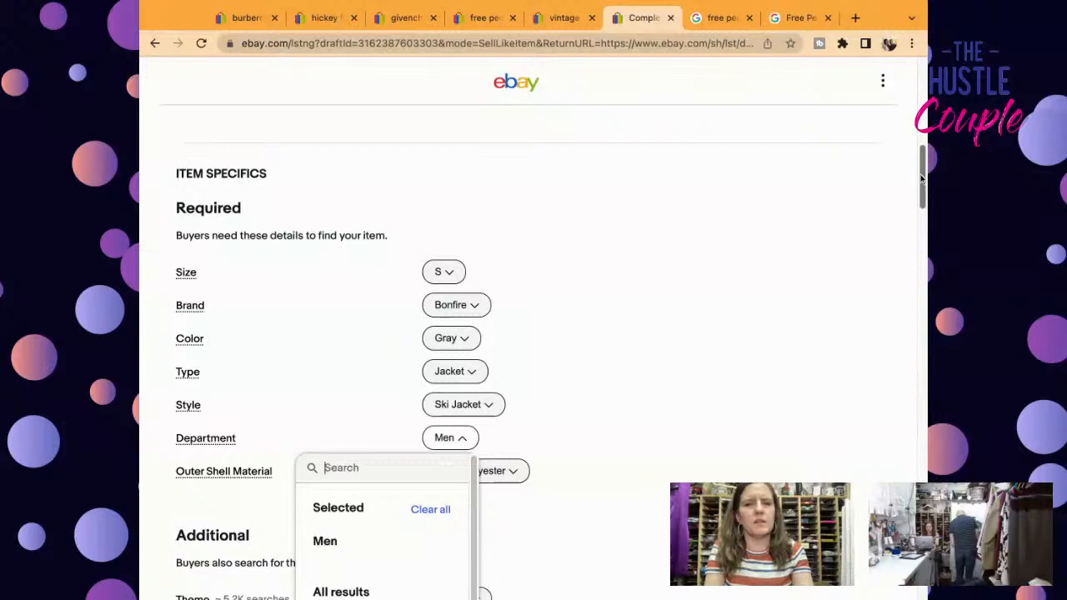
drag(921, 178, 921, 202)
click(406, 381)
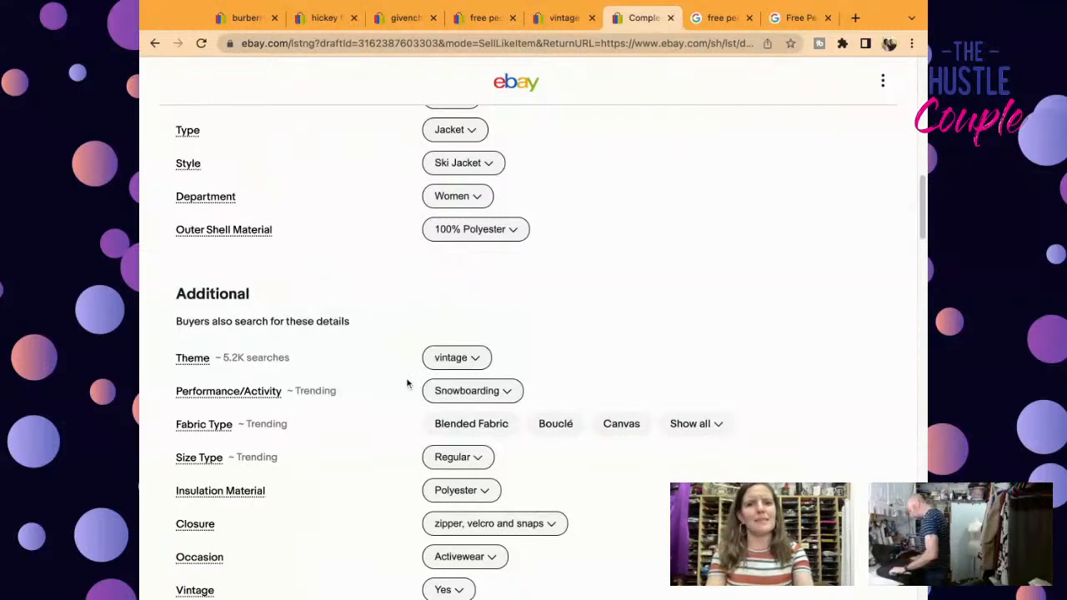
Step: Set the Fabric Type in the additional item specifics to Blended Fabric
drag(922, 226, 922, 232)
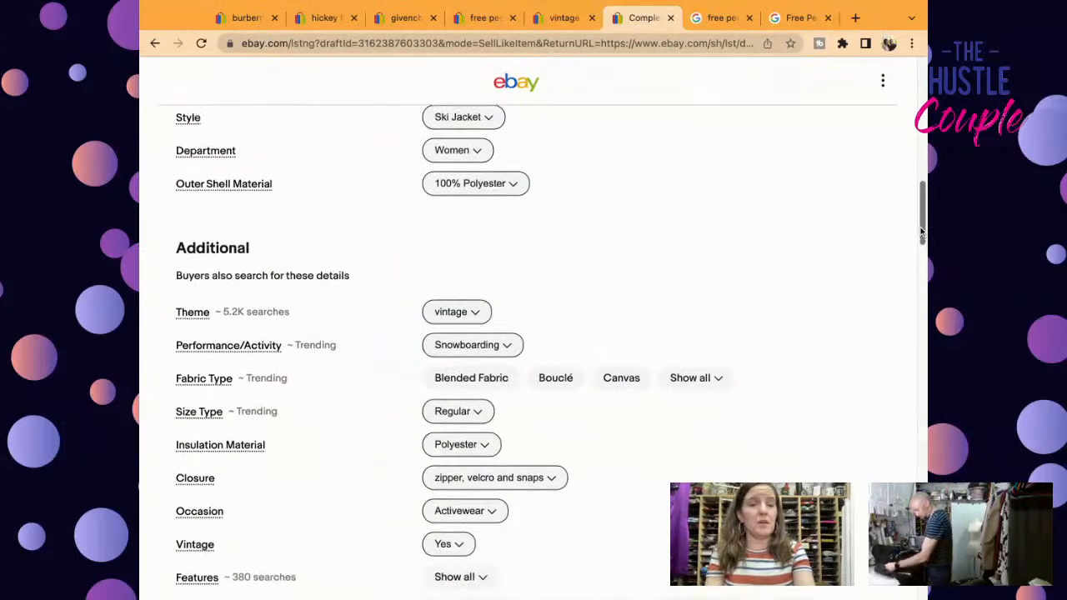
scroll(921, 231, down, 1)
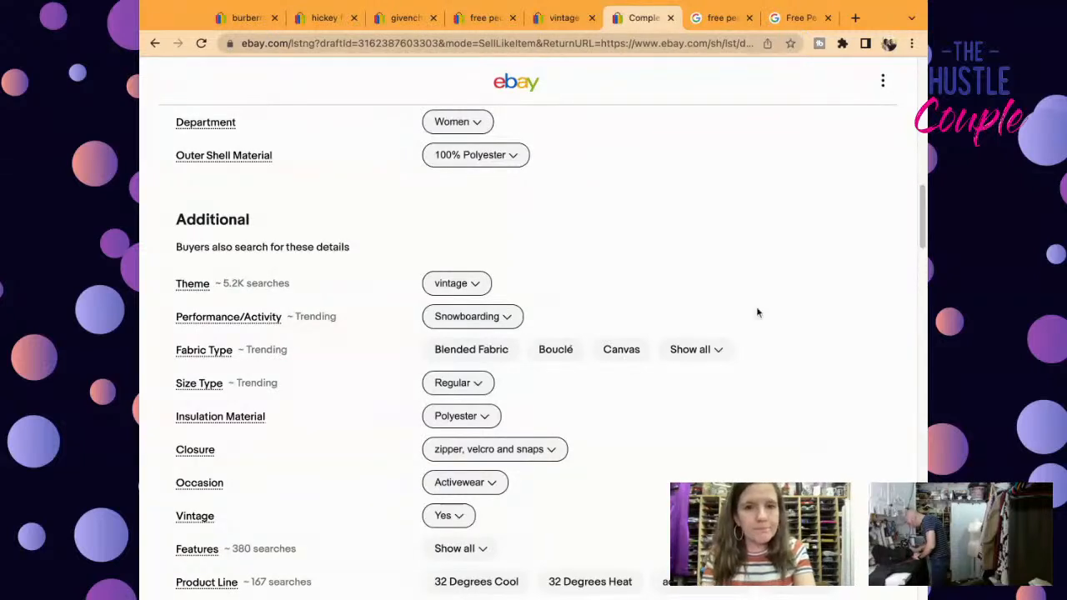
click(473, 351)
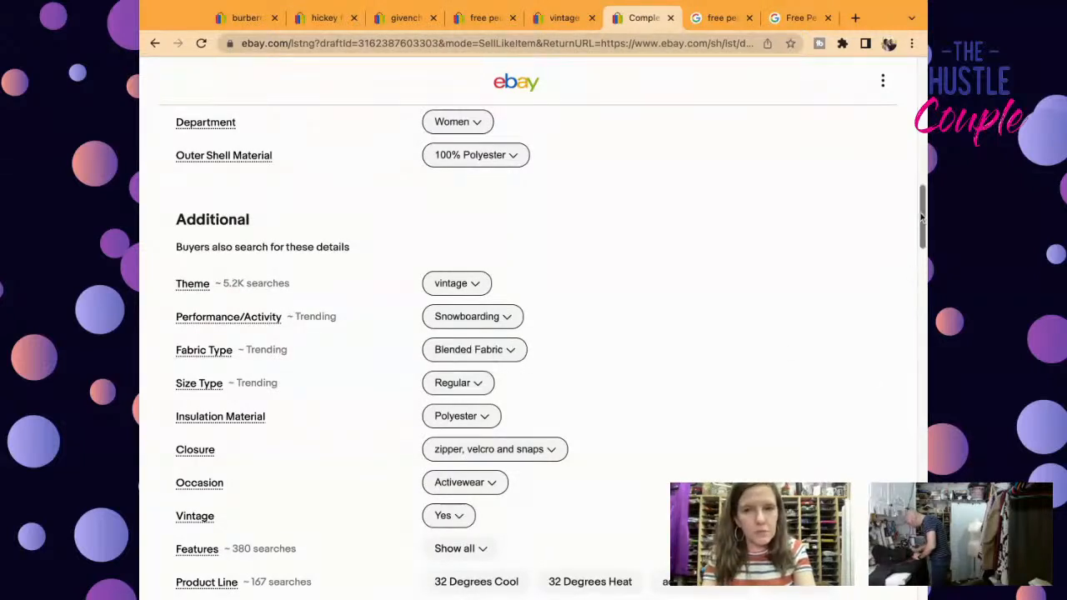
Step: Set the item condition to Pre-owned with the description "Excellent Pre-Owned Condition. No Rips, Stains, or Tears"
drag(922, 200, 922, 217)
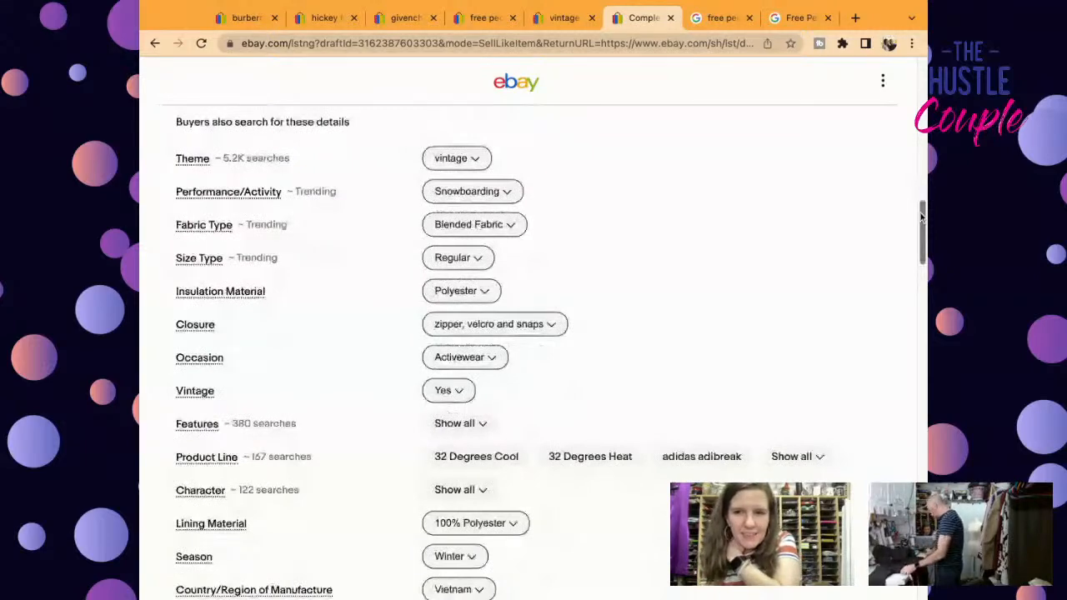
drag(922, 218, 923, 358)
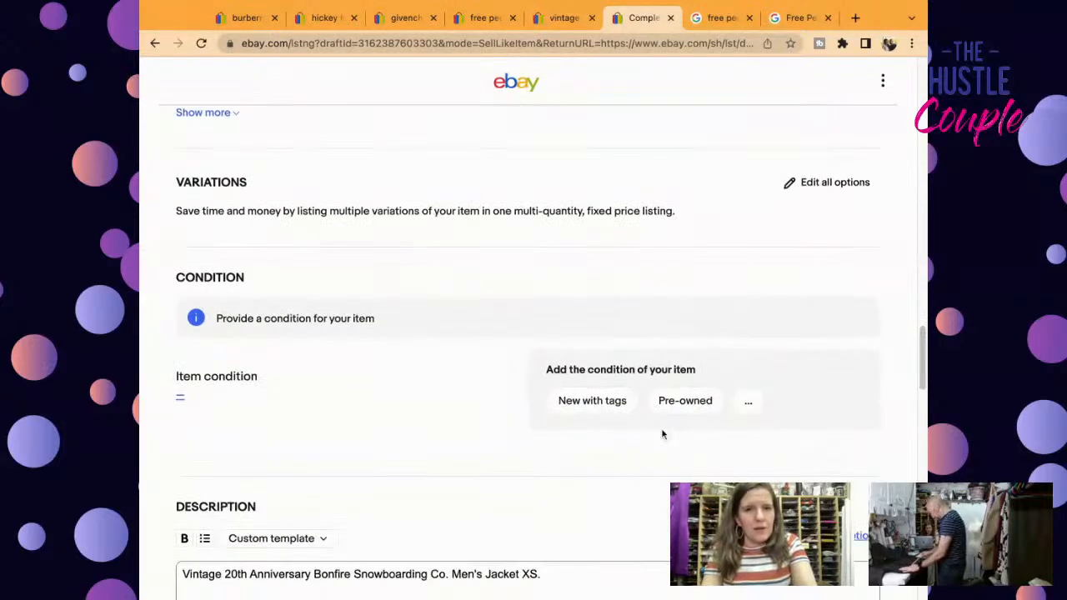
click(677, 405)
click(506, 395)
text(Excellent Pre-Owned Condition)
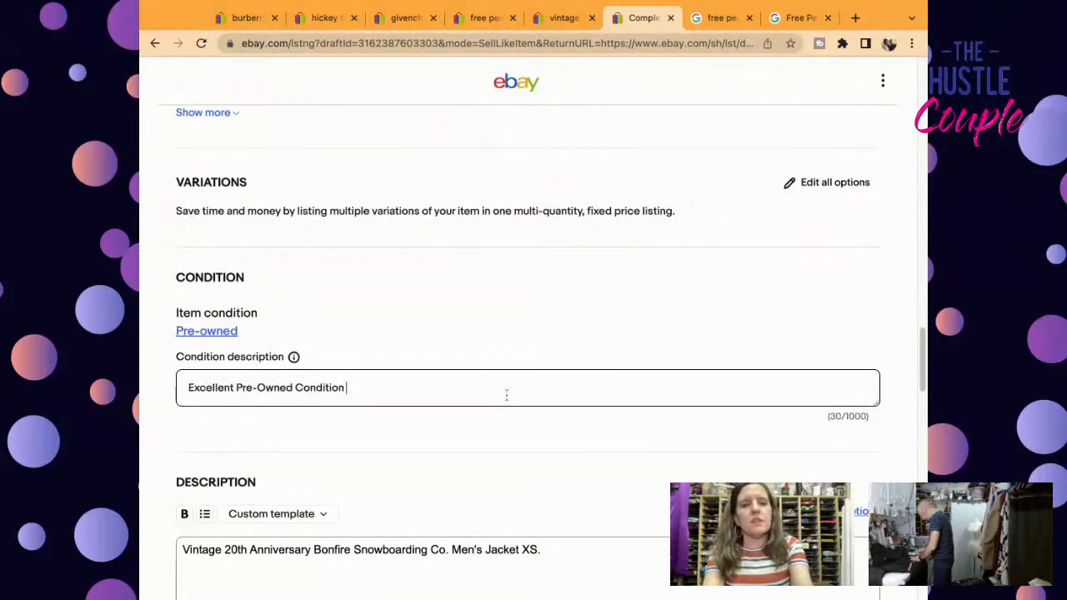
text(. No Rips, Stains, or Tears)
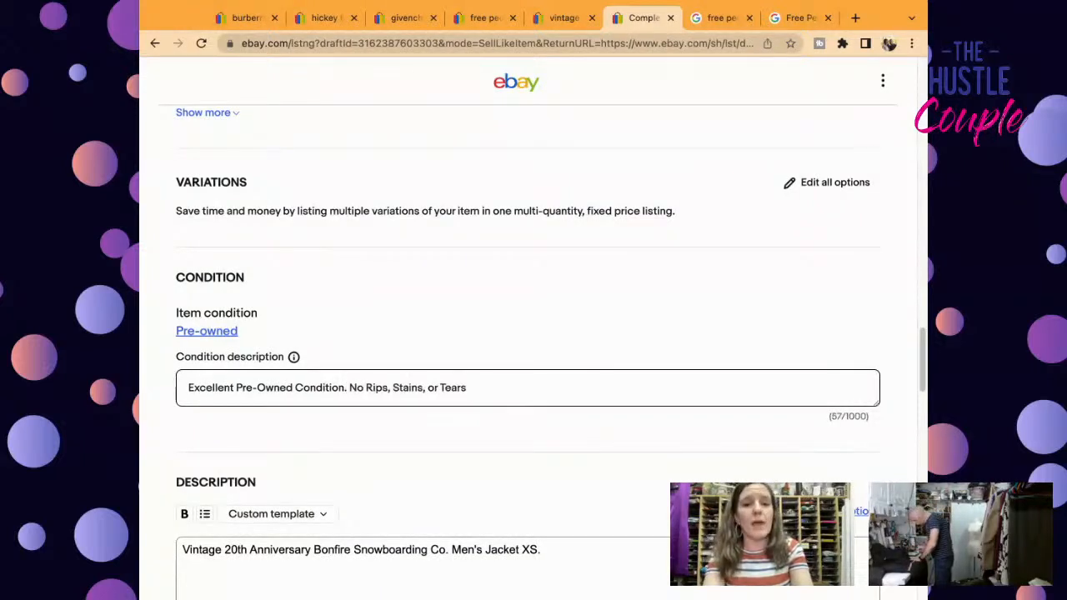
Step: Extend the condition description with a period and the sentence "Please See Detailed Measurements in the Photos."
text(. )
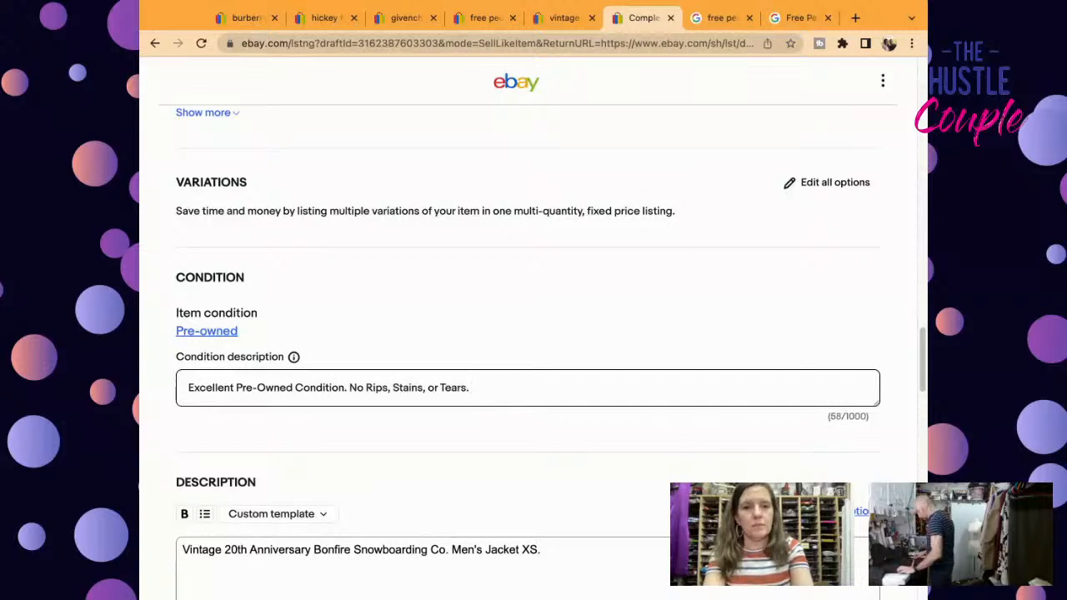
text(m)
text(Please See Detailed Measurements in the Photos.)
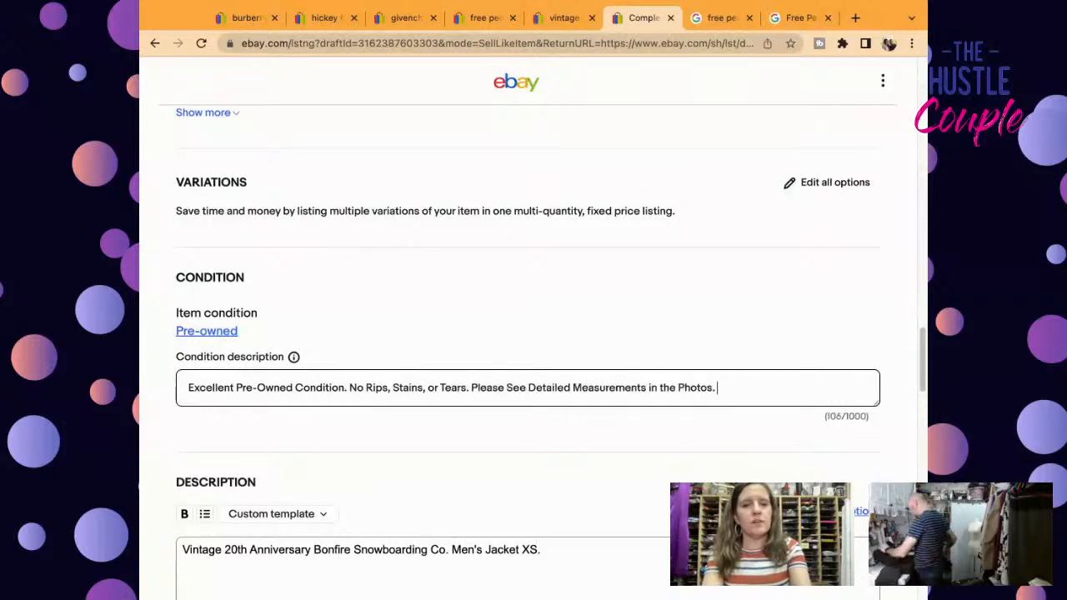
drag(922, 363, 922, 92)
scroll(728, 446, down, 2)
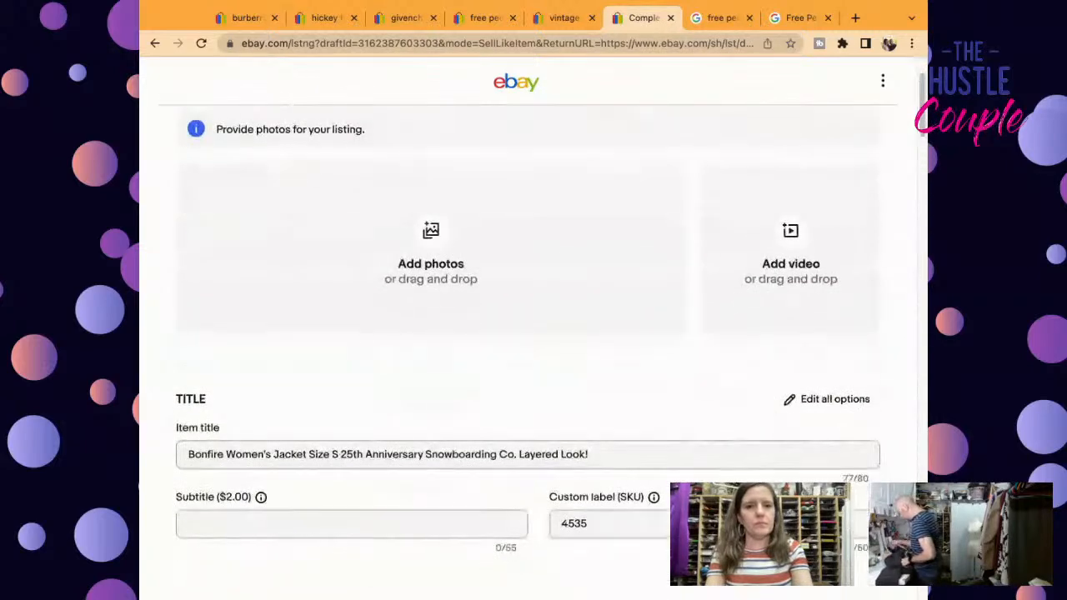
triple_click(729, 446)
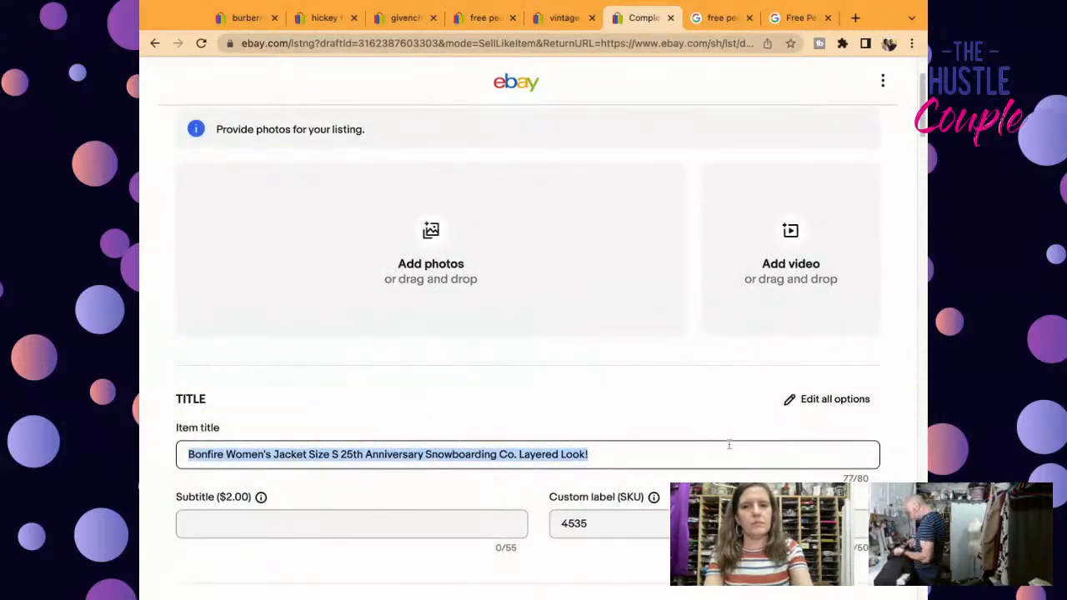
Step: Remove the word "Stains," from the condition description so it reads "No Rips, or Tears"
scroll(923, 124, down, 15)
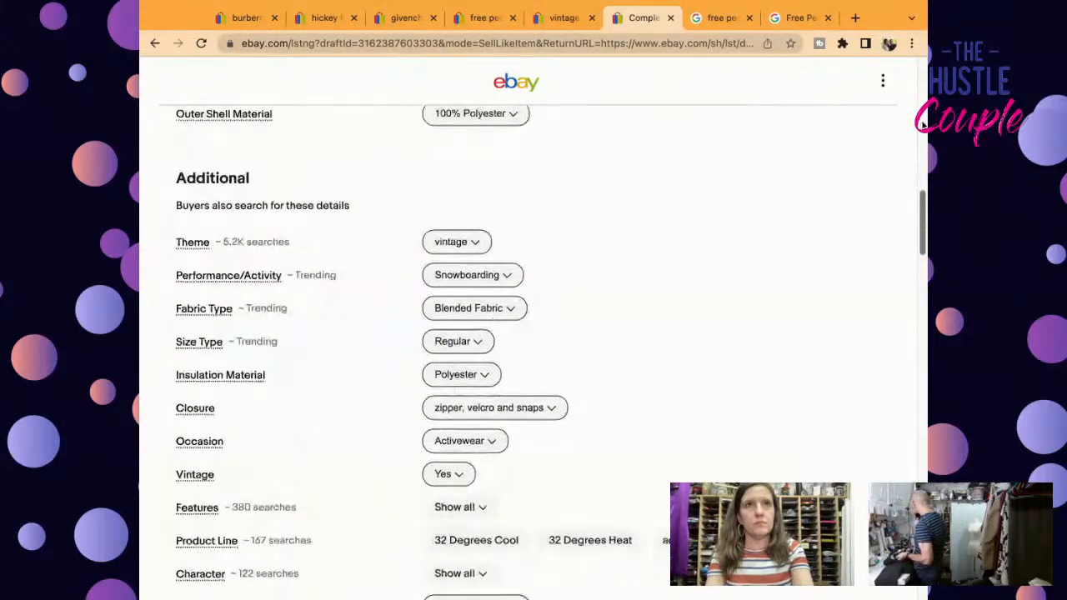
scroll(923, 123, down, 12)
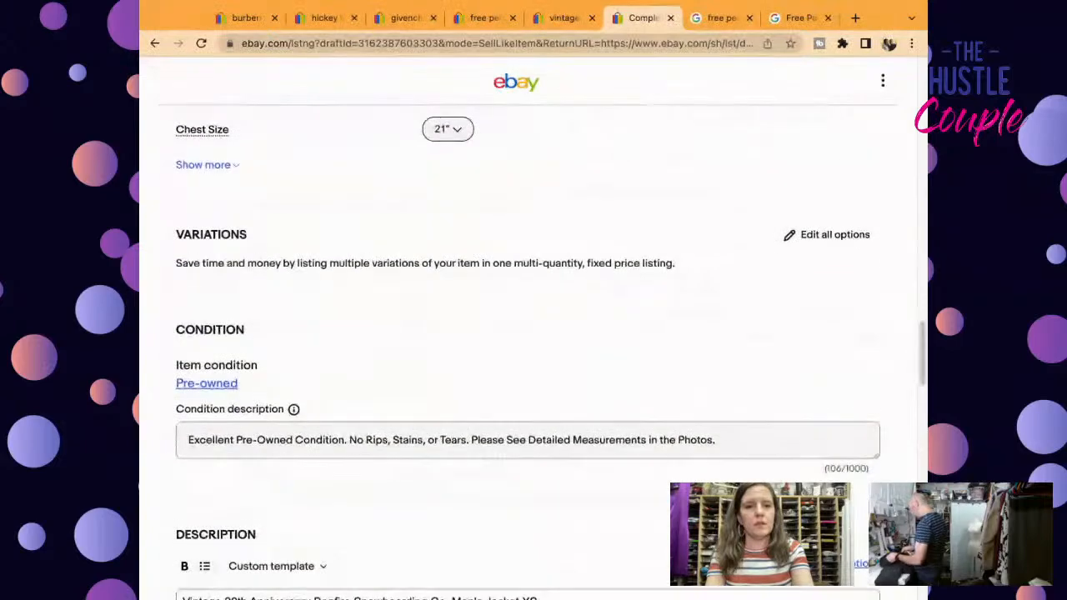
click(430, 441)
key(BackSpace)
key(BackSpace)
key(BackSpace)
key(BackSpace)
key(BackSpace)
key(BackSpace)
key(BackSpace)
key(BackSpace)
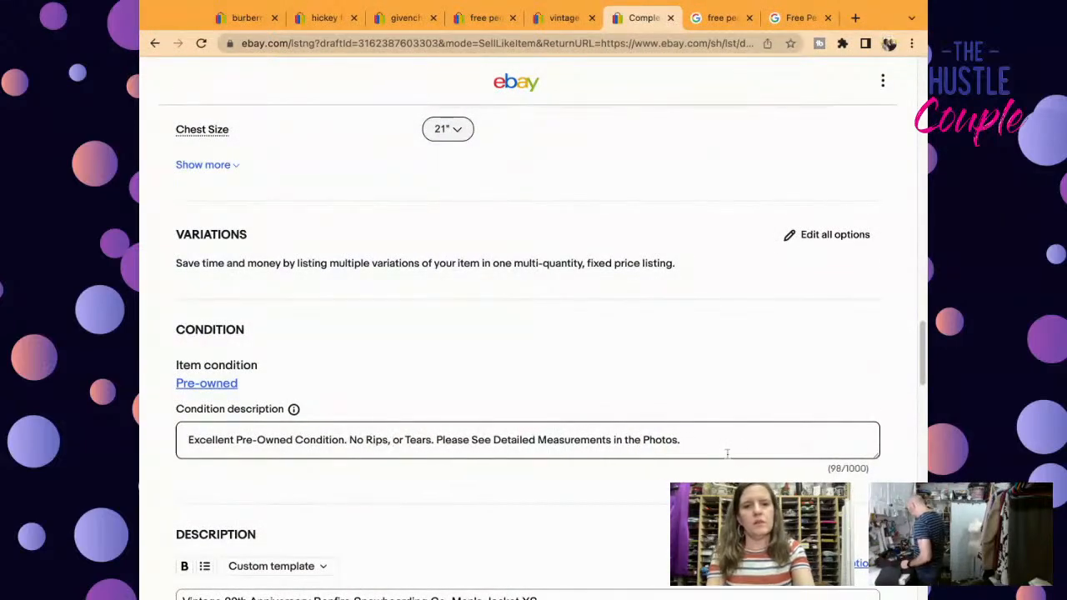
Step: Append "**Slight discoloration on inside of collar. See Photos." to the end of the condition description
text(*)
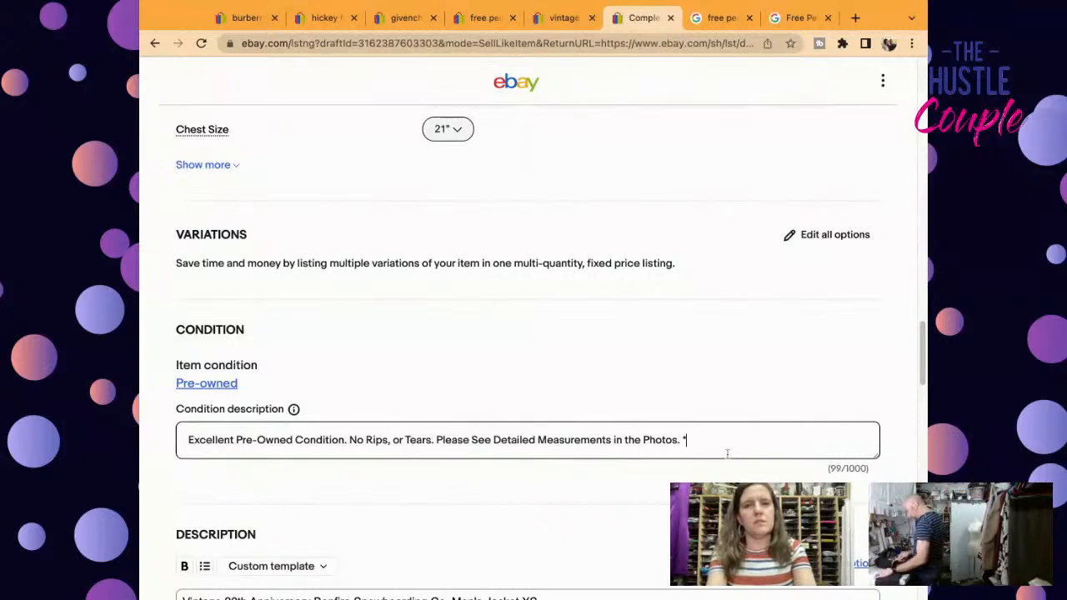
text(*Slight discoloration)
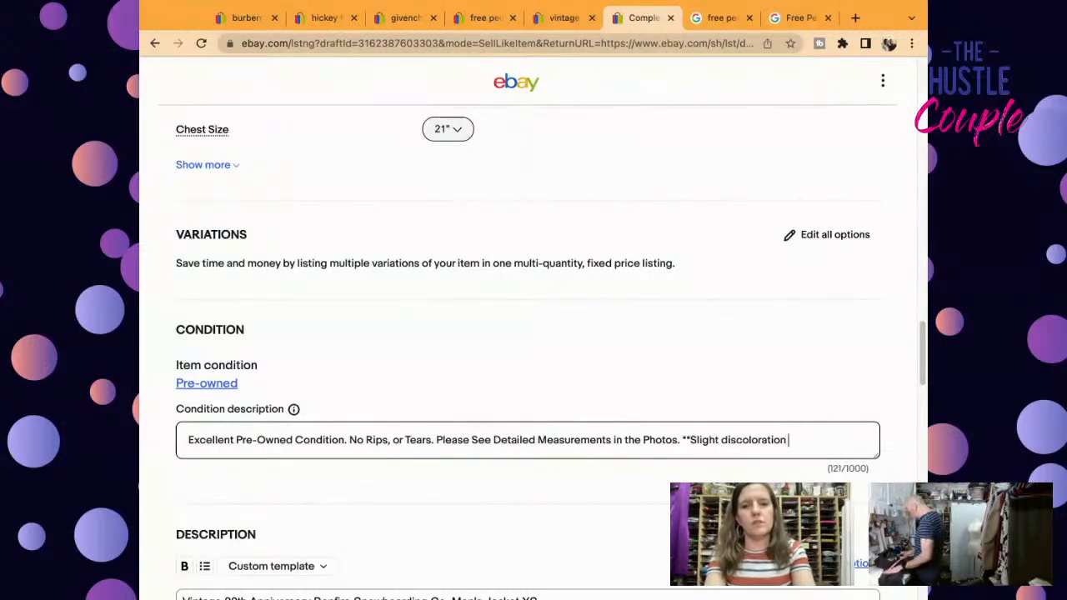
key(BackSpace)
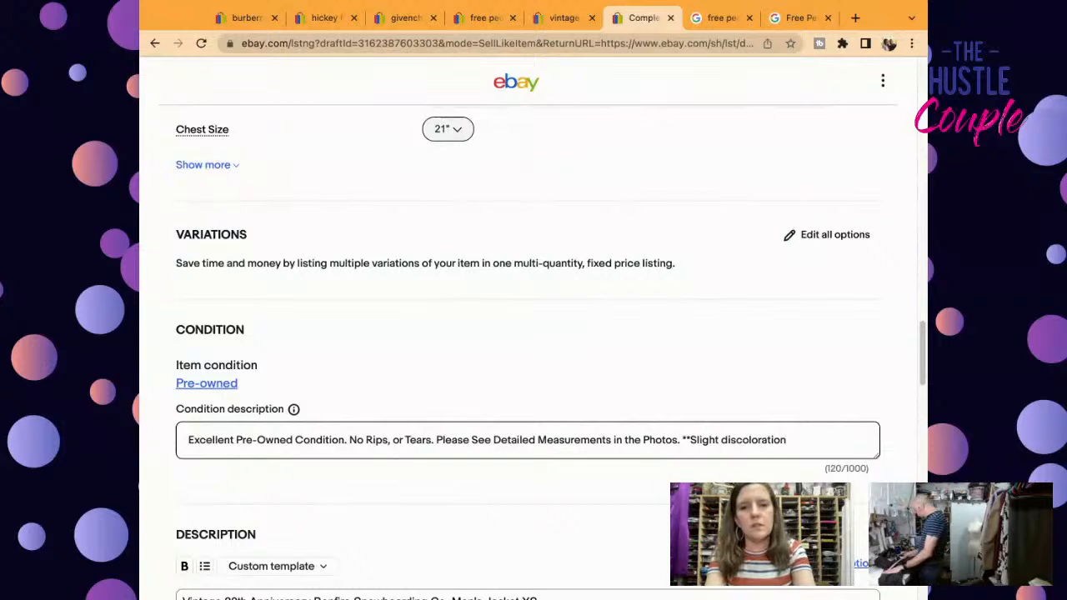
text(on inside )
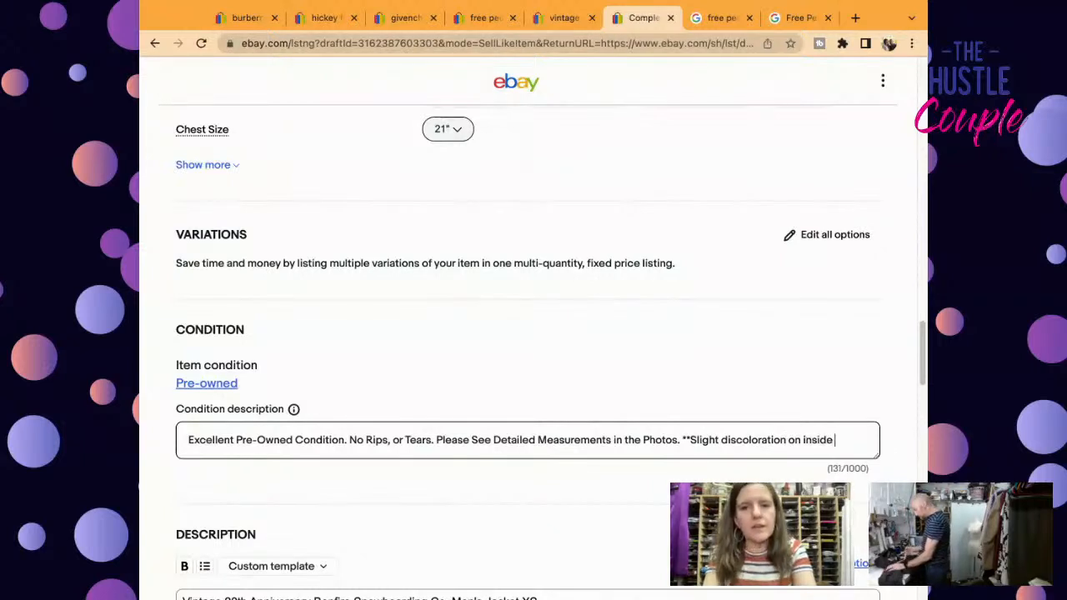
text(of collar. S)
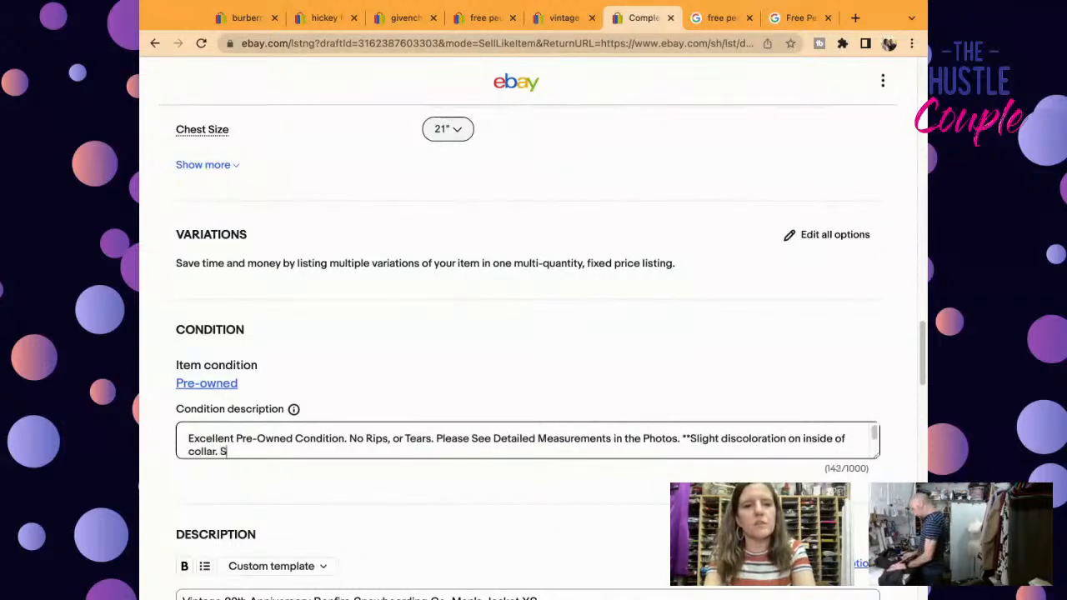
text(ee Photos.)
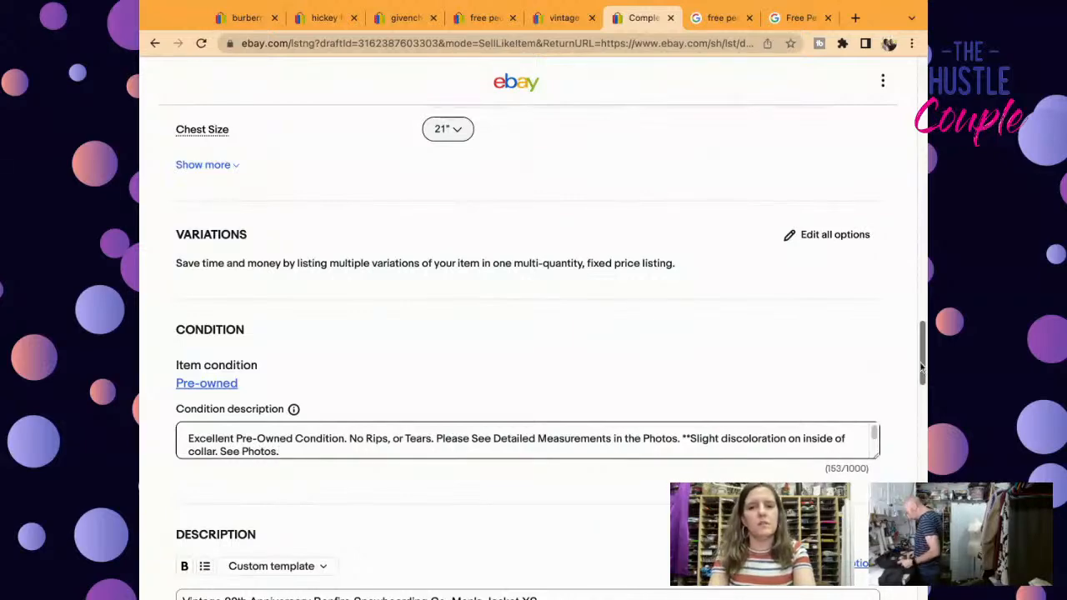
Step: Copy the full condition description into the item description below its existing first line
scroll(888, 407, down, 5)
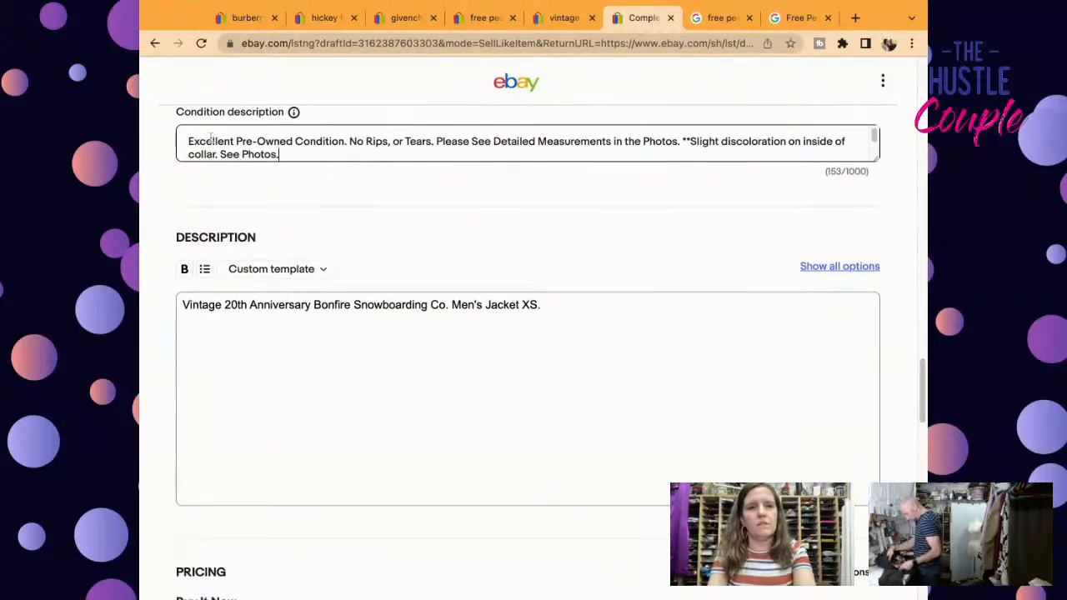
drag(191, 140, 284, 155)
key(ctrl+c)
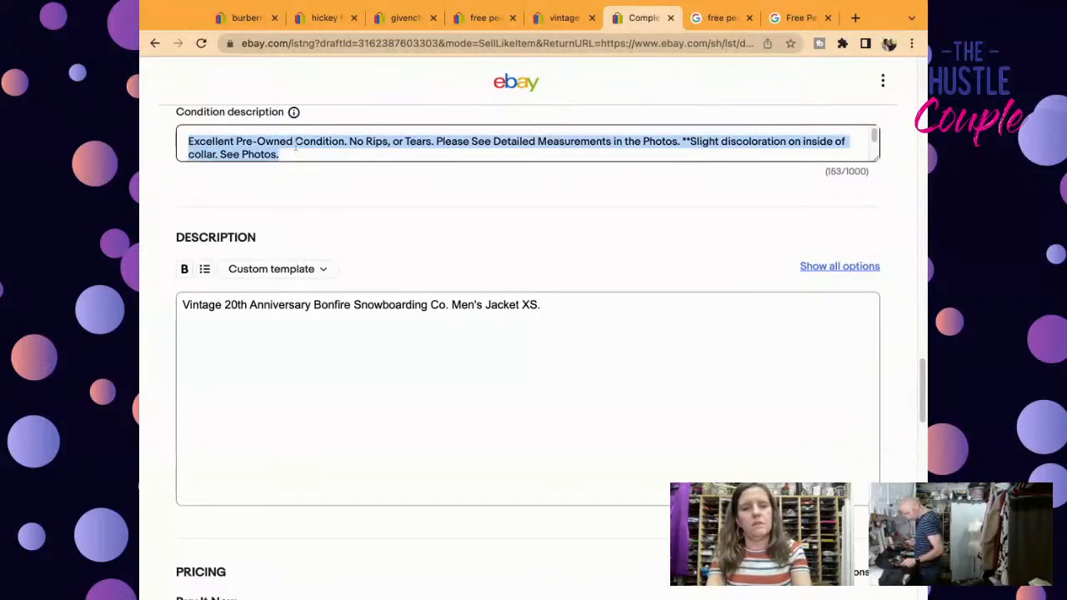
click(338, 362)
key(ctrl+v)
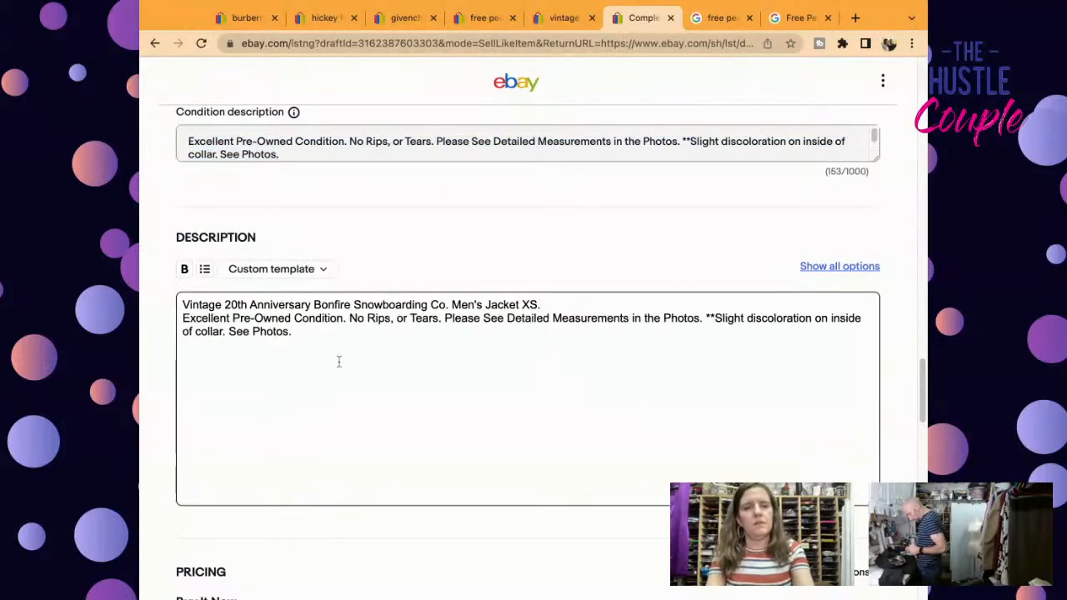
Step: Replace the first line of the item description with the listing's title and add the line "Limited Edition!" beneath it
scroll(921, 384, up, 10)
scroll(920, 388, up, 3)
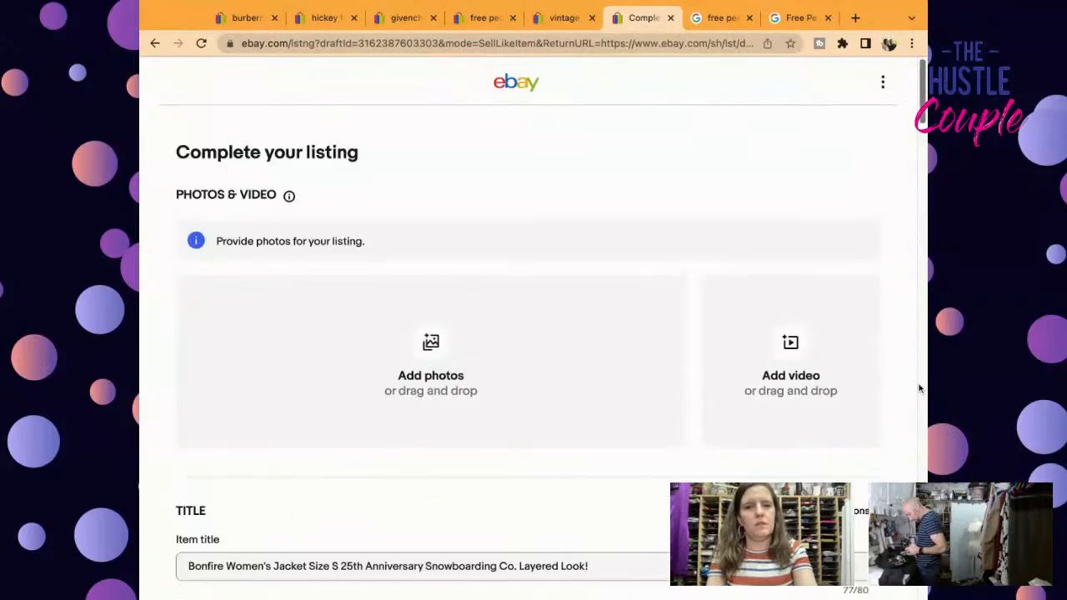
scroll(920, 388, down, 1)
triple_click(626, 496)
key(ctrl+c)
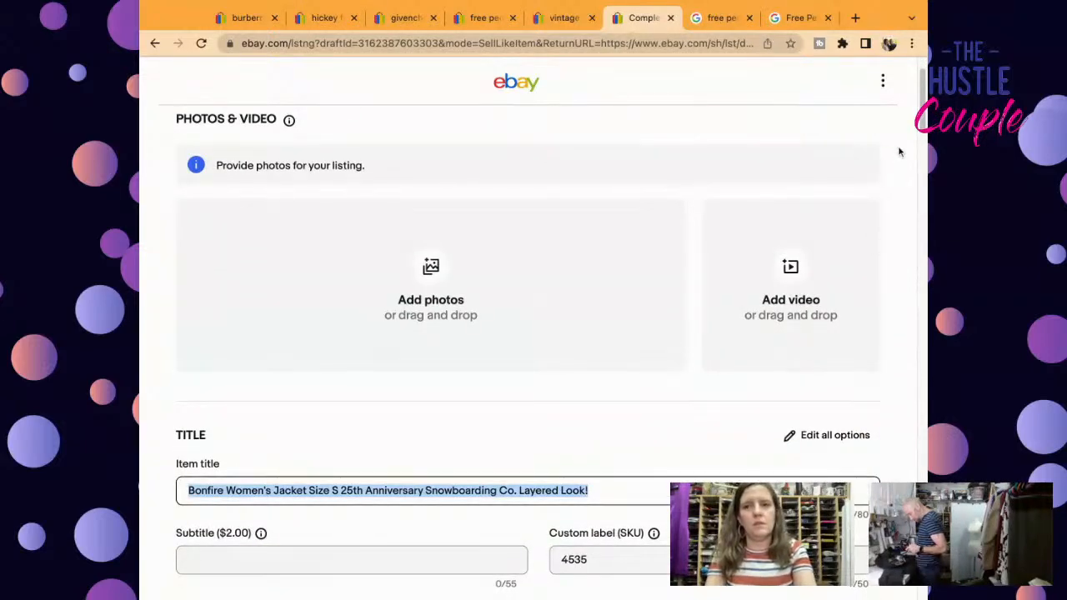
drag(920, 123, 921, 403)
scroll(676, 389, down, 2)
triple_click(598, 294)
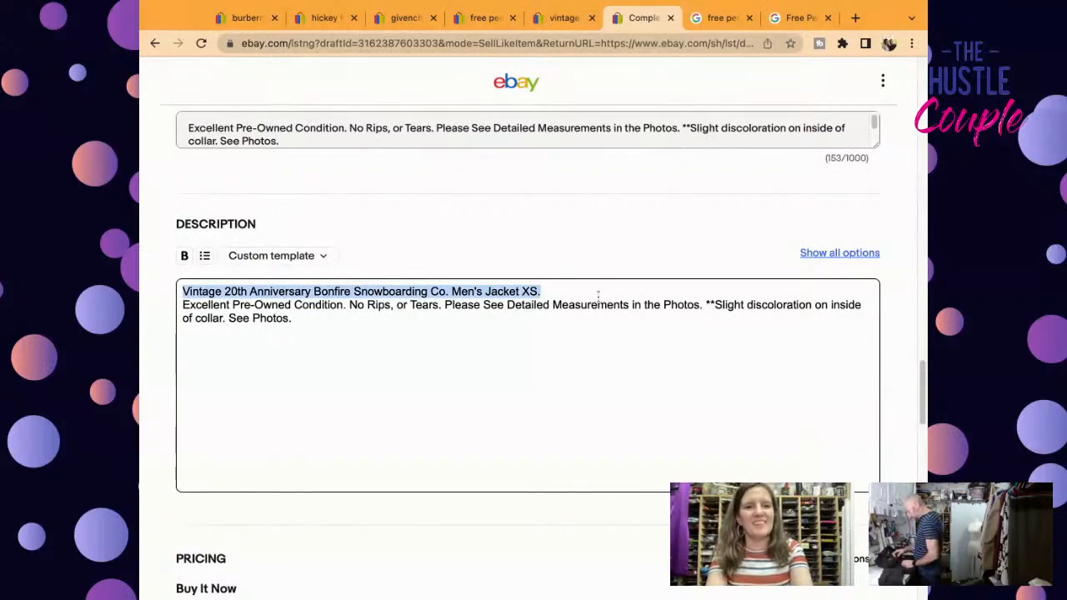
key(ctrl+v)
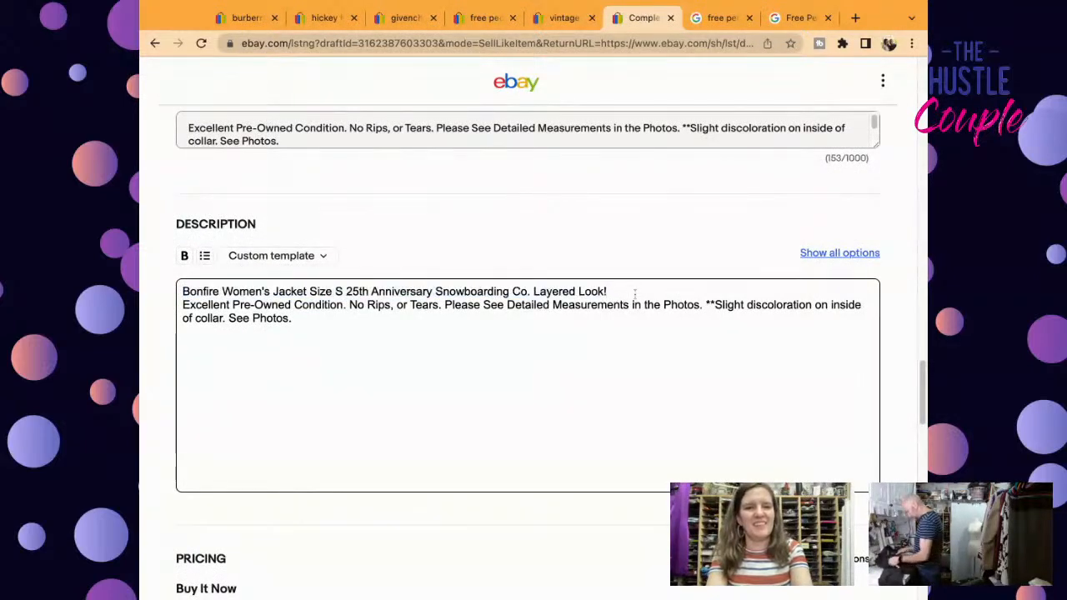
key(Return)
text(Limited Edition!)
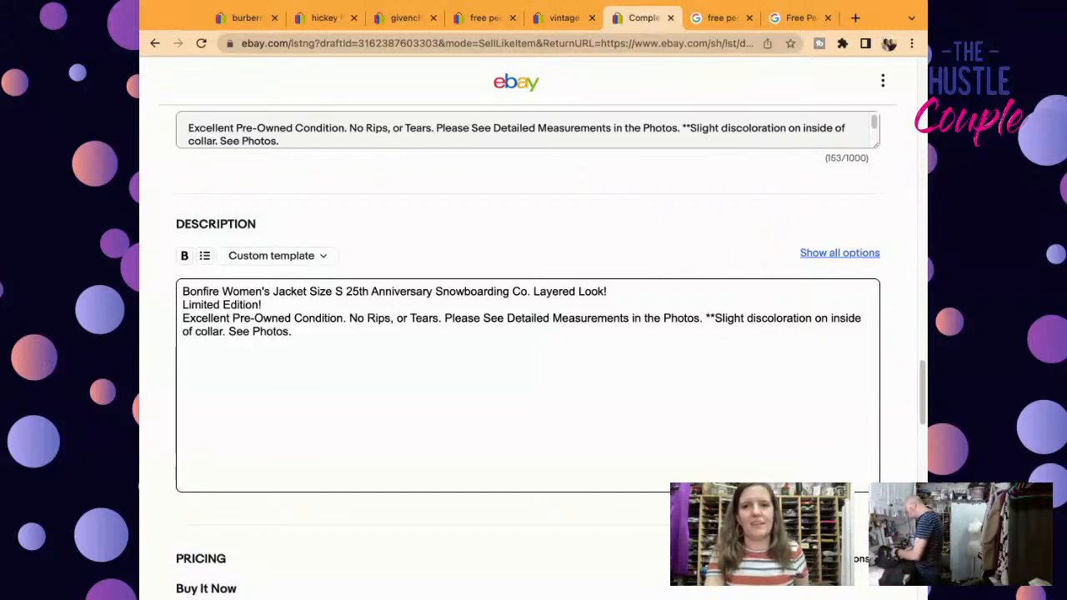
Step: Review the draft listing's title, category, item specifics, condition, description, pricing, delivery and return preferences
scroll(917, 392, down, 3)
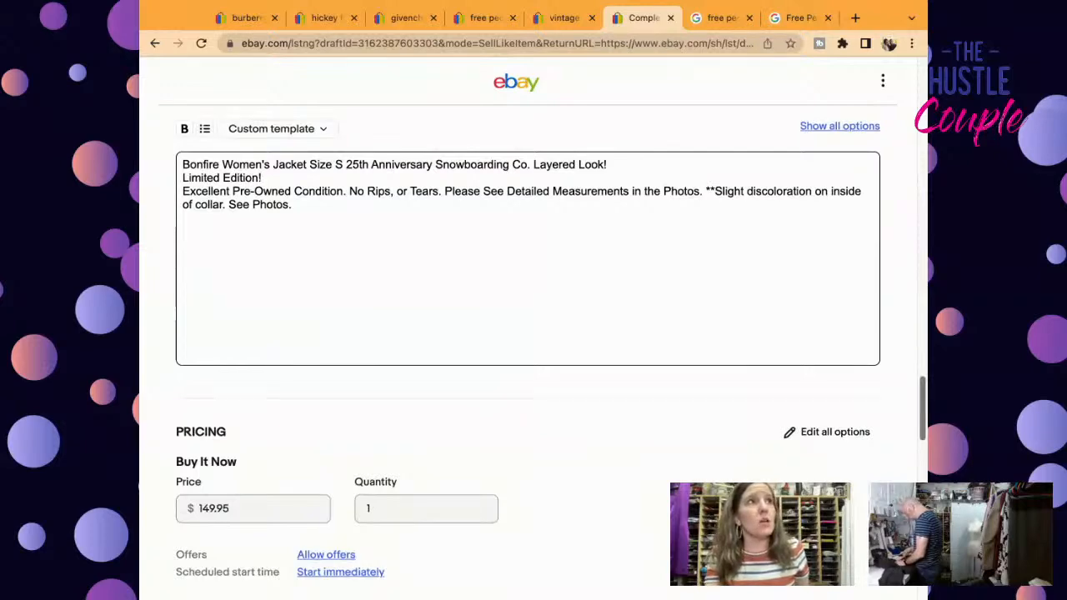
scroll(921, 392, down, 5)
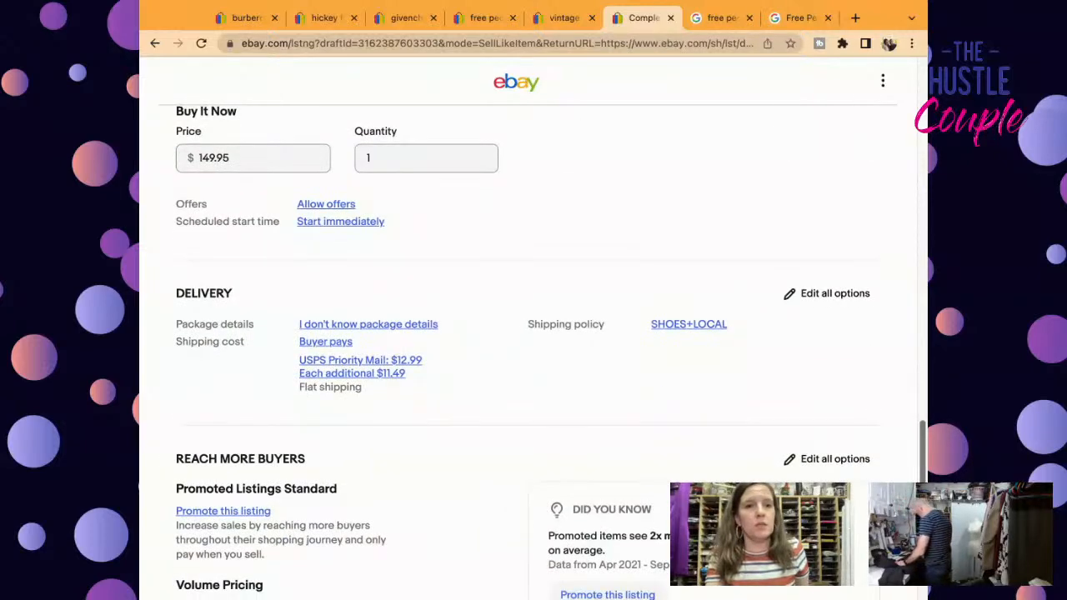
scroll(523, 364, down, 10)
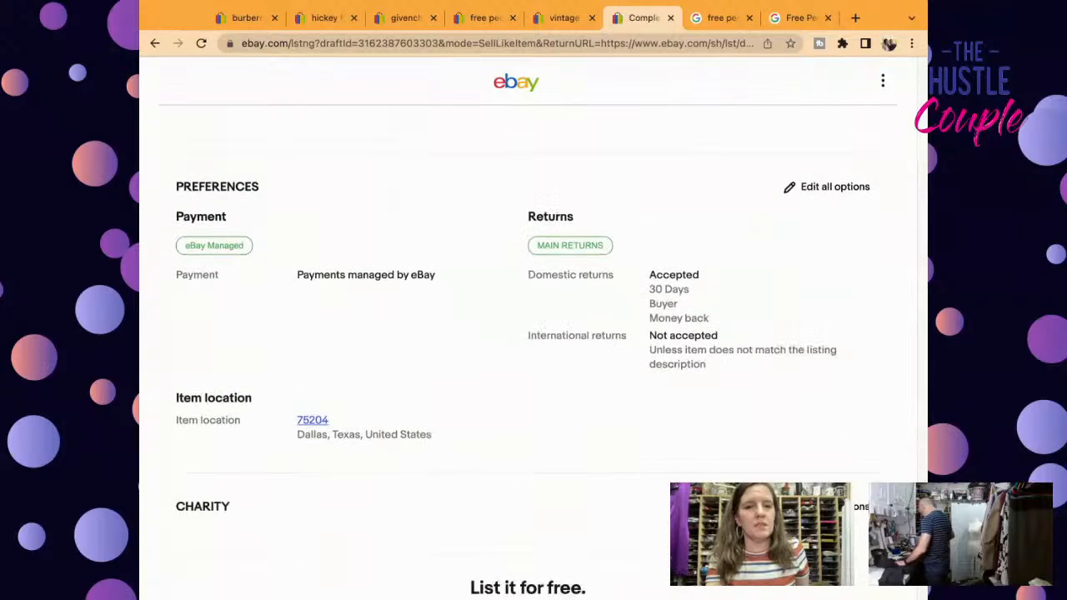
scroll(523, 350, up, 15)
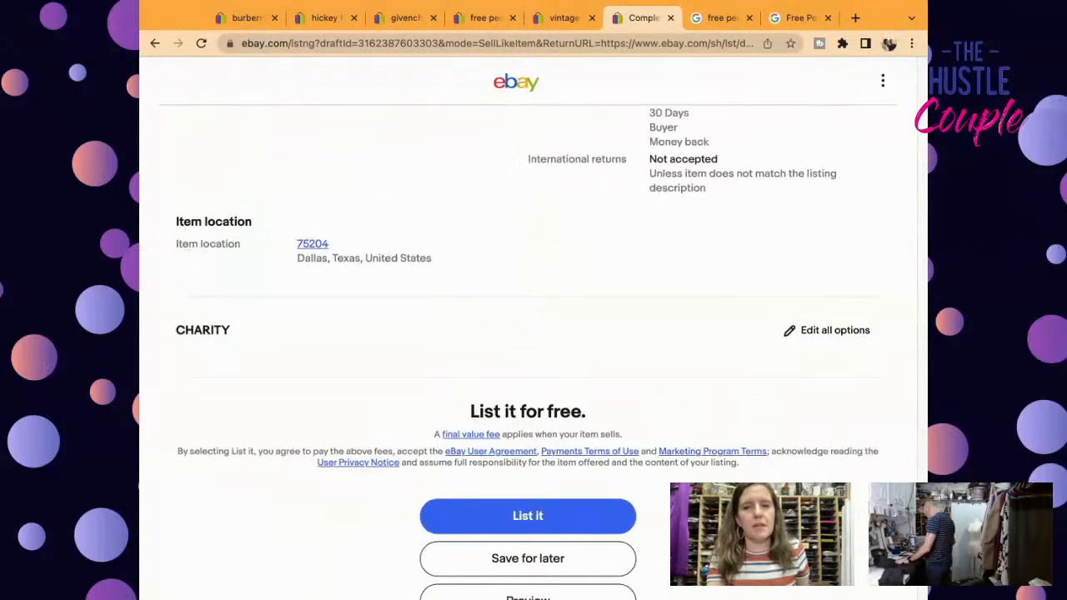
scroll(523, 351, up, 2)
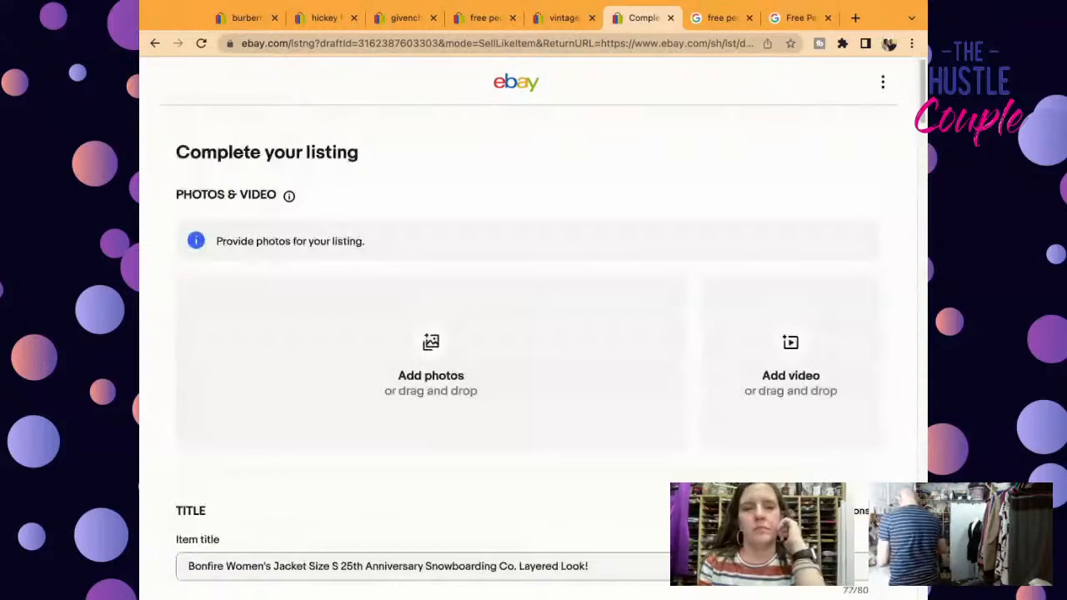
scroll(923, 117, down, 3)
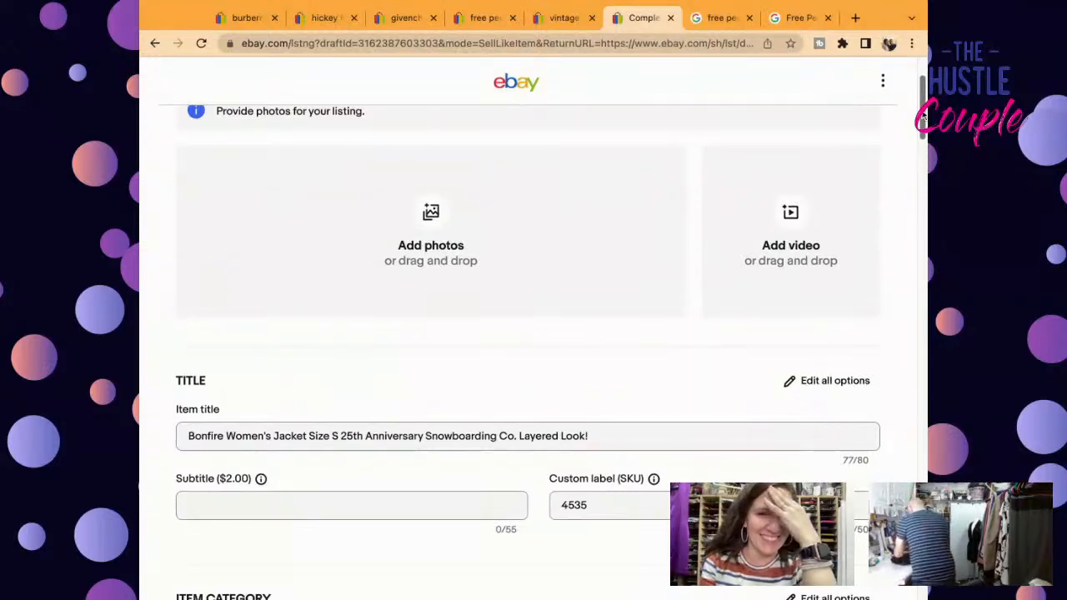
scroll(923, 117, down, 5)
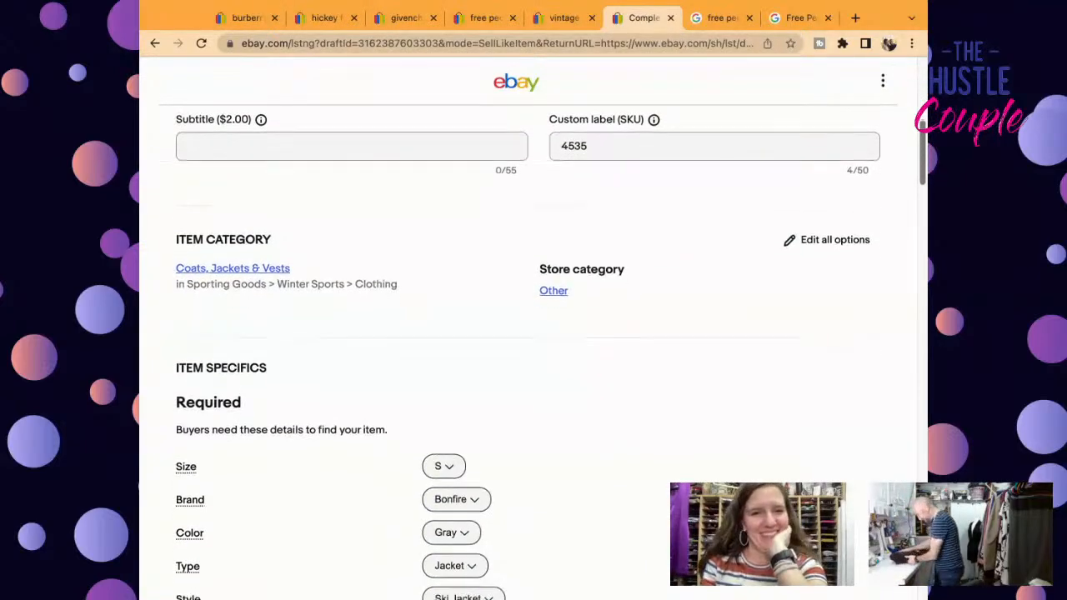
scroll(533, 350, down, 3)
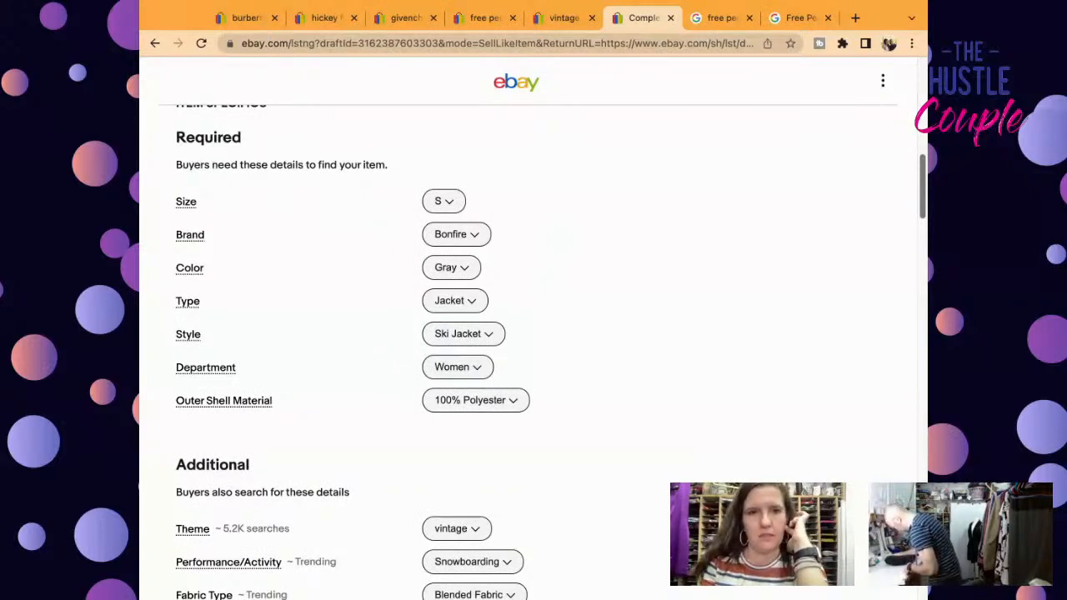
scroll(533, 350, down, 4)
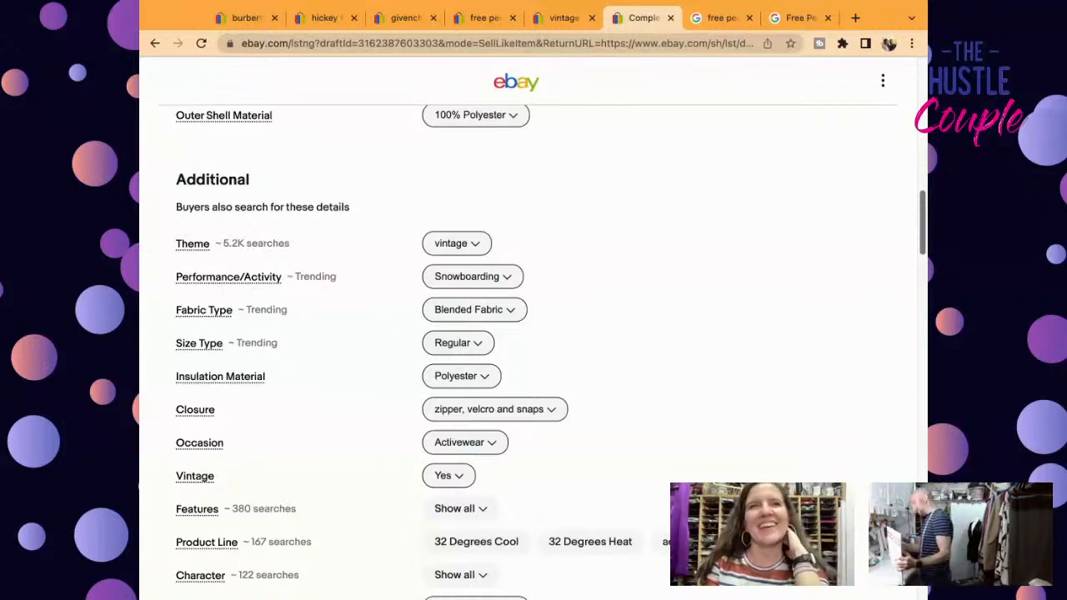
scroll(533, 350, down, 1)
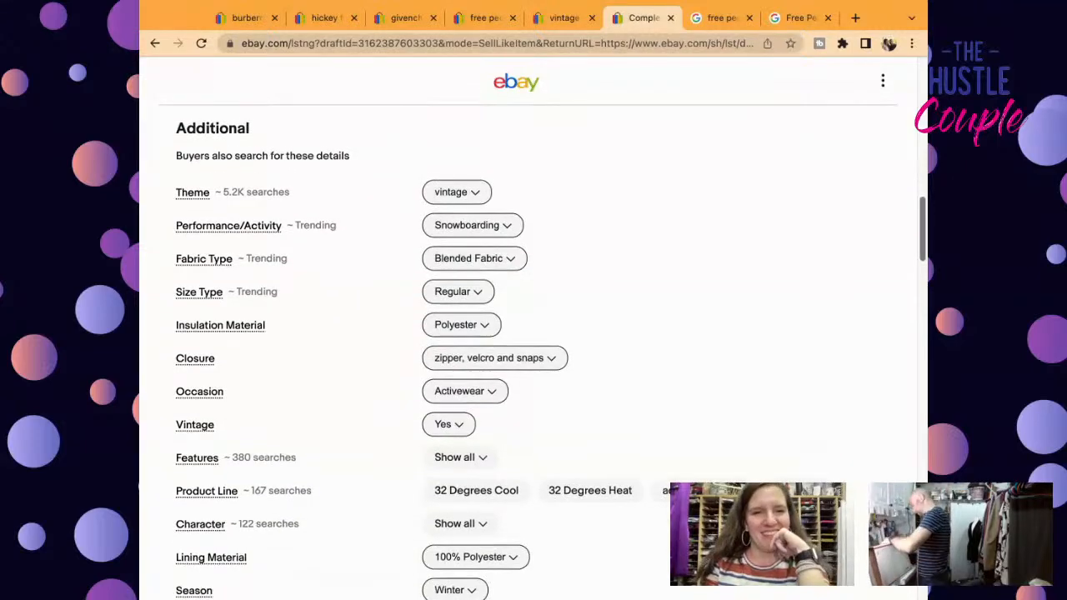
scroll(533, 350, down, 1)
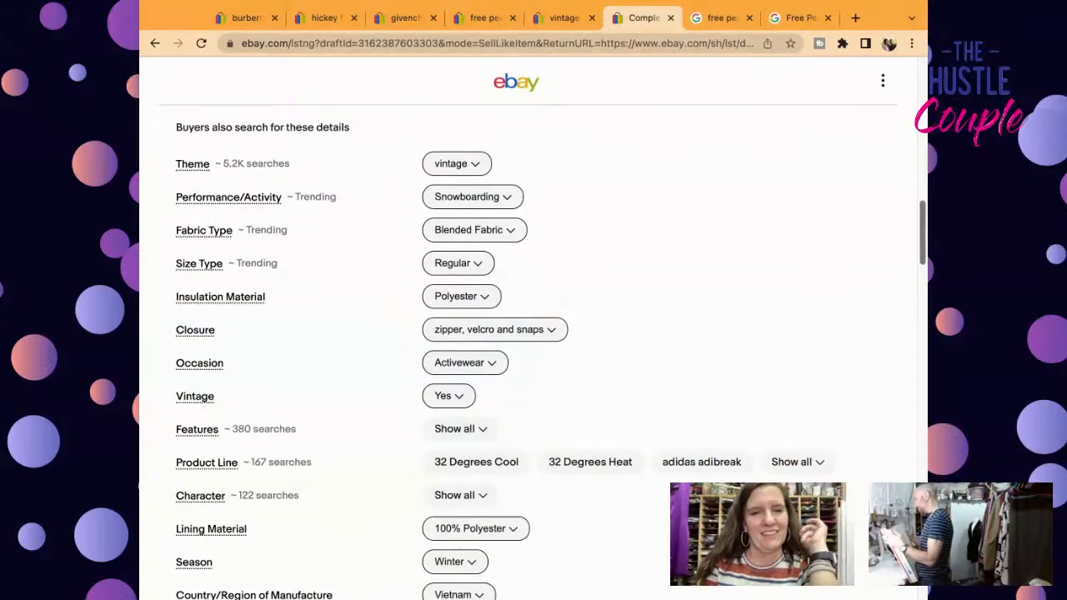
scroll(533, 350, down, 5)
scroll(533, 351, down, 8)
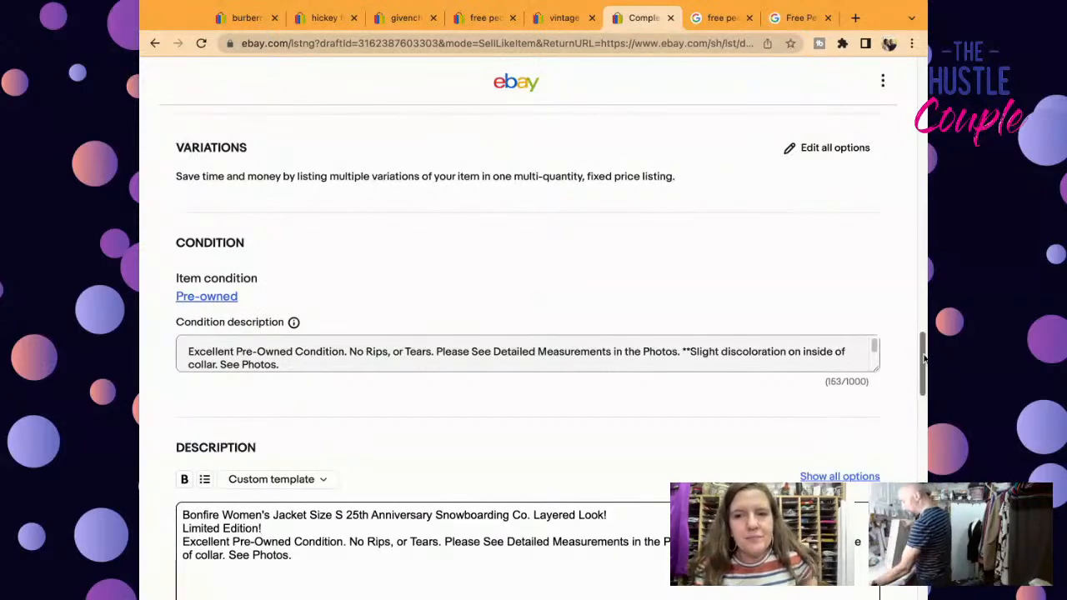
scroll(923, 359, down, 2)
scroll(924, 358, down, 3)
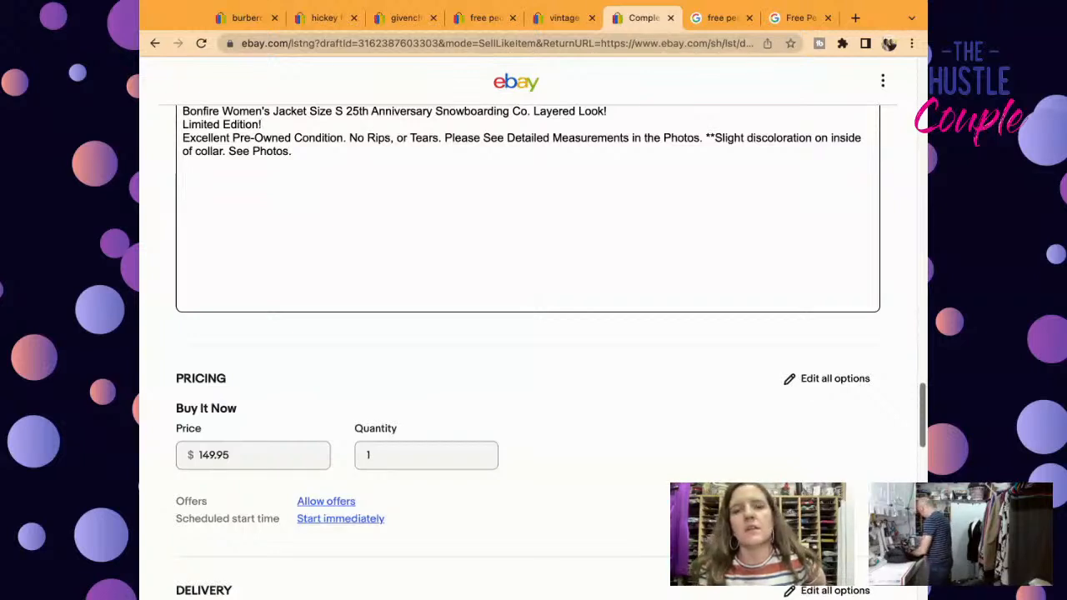
Step: Switch to Vendoo in place of the Google image results and look through the inventory list
click(722, 19)
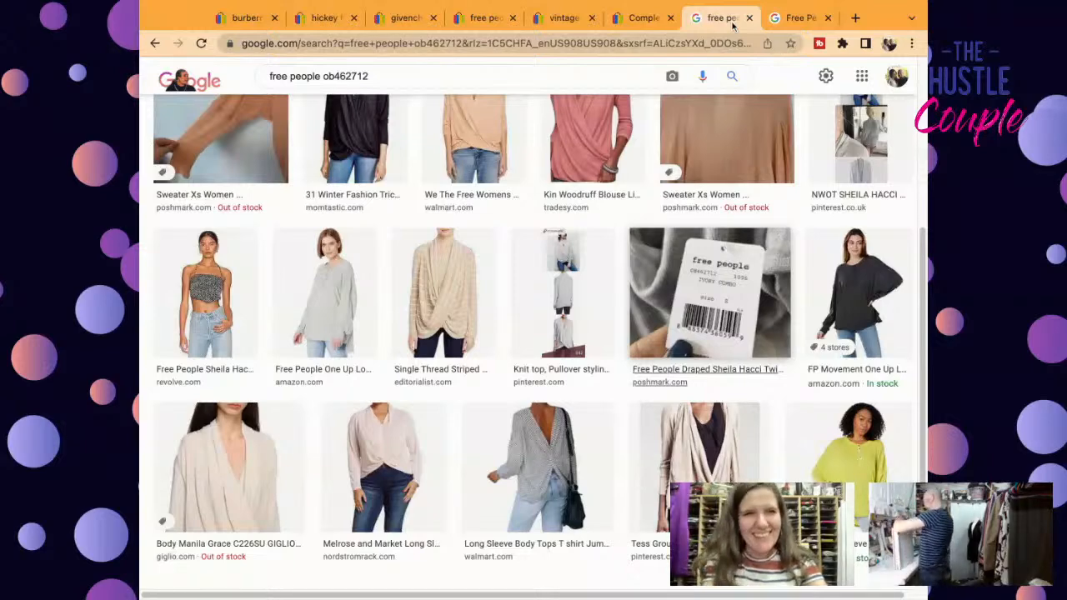
key(ctrl+l)
text(web)
key(Return)
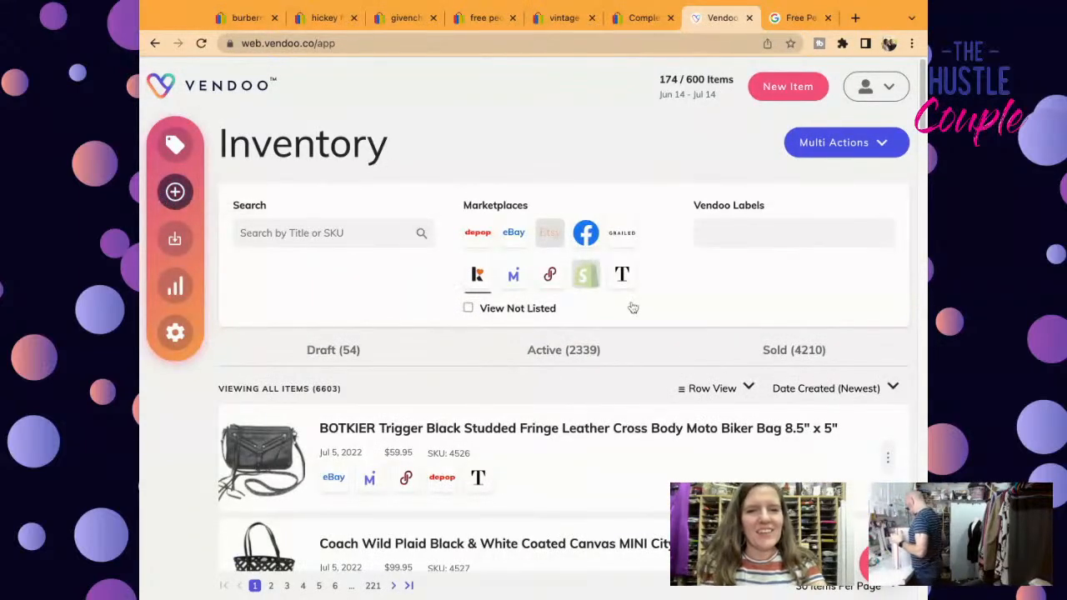
scroll(924, 94, down, 7)
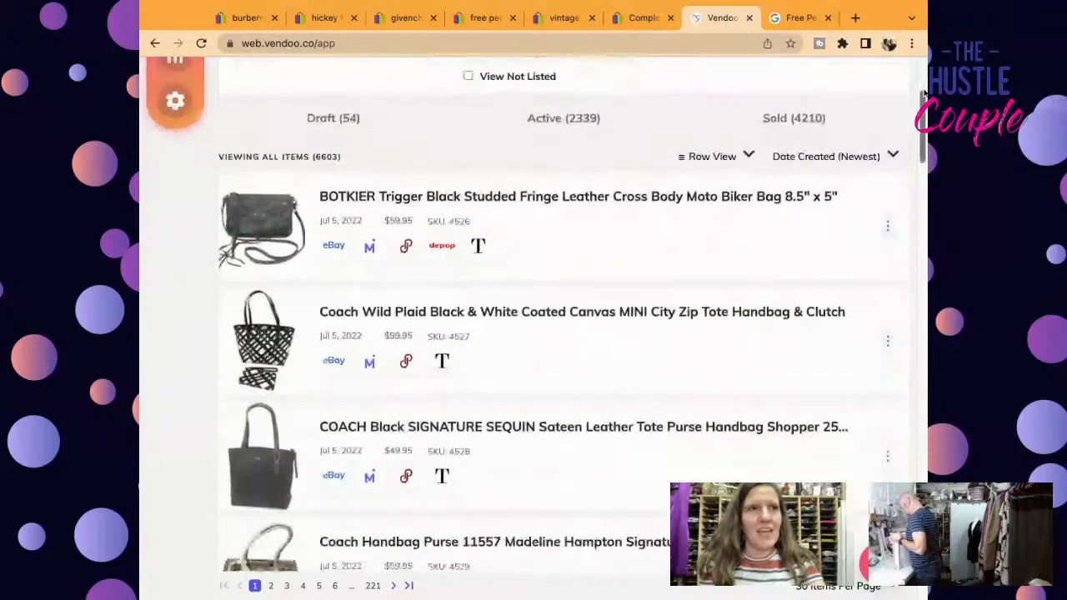
scroll(923, 94, down, 9)
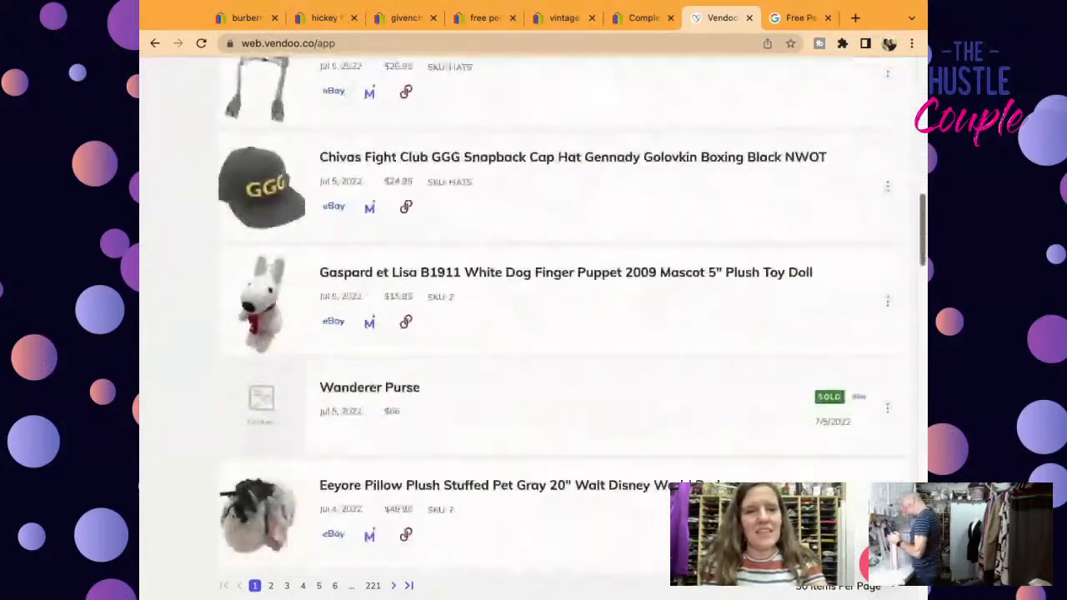
drag(922, 275, 923, 92)
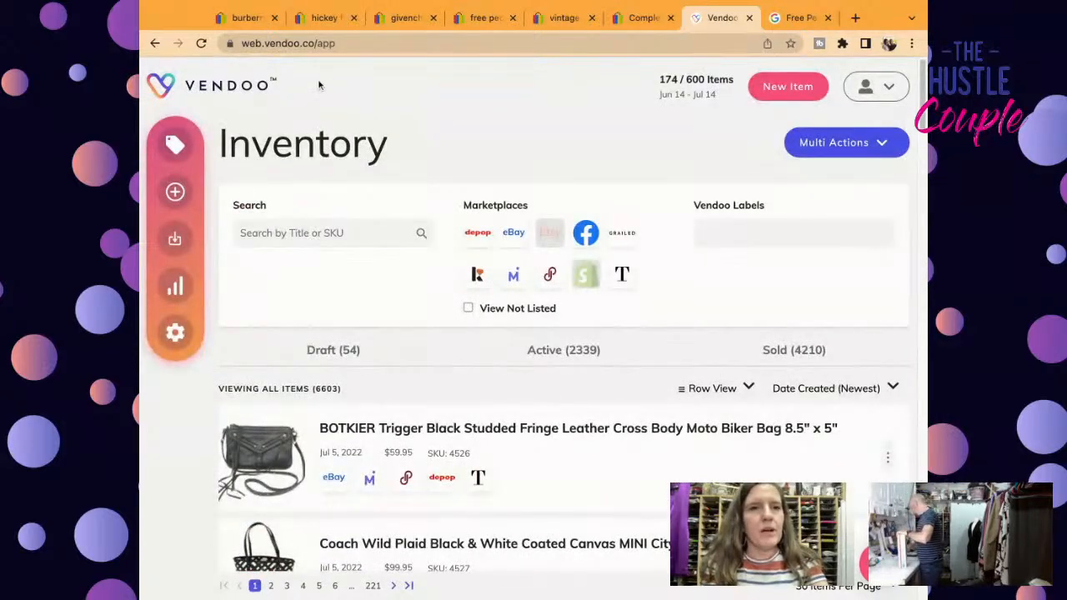
Step: Start a new inventory item and choose eBay as the marketplace to import existing items from
click(336, 225)
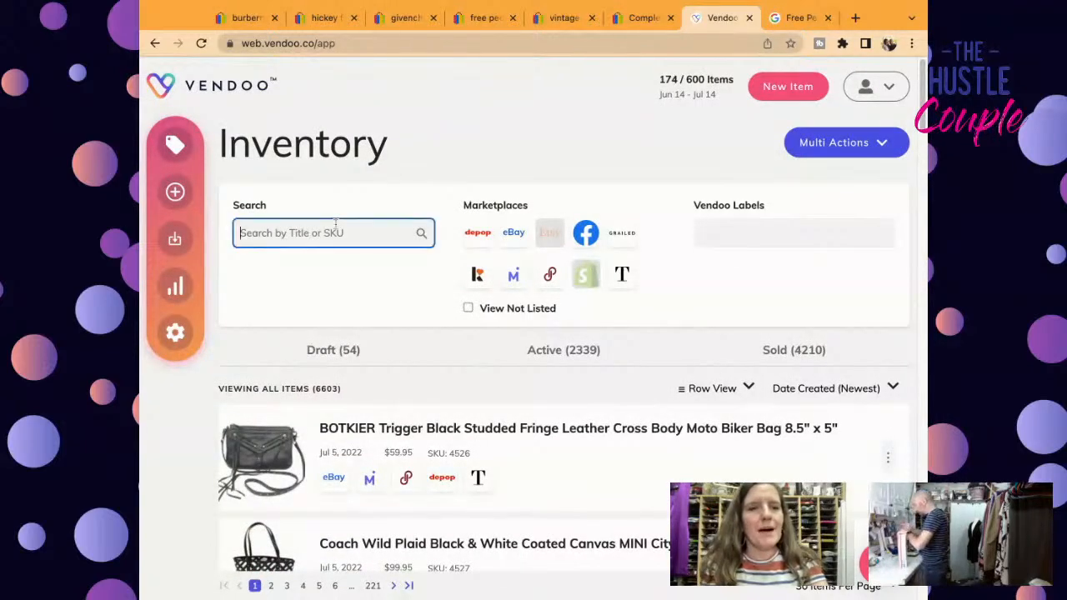
click(194, 194)
click(457, 250)
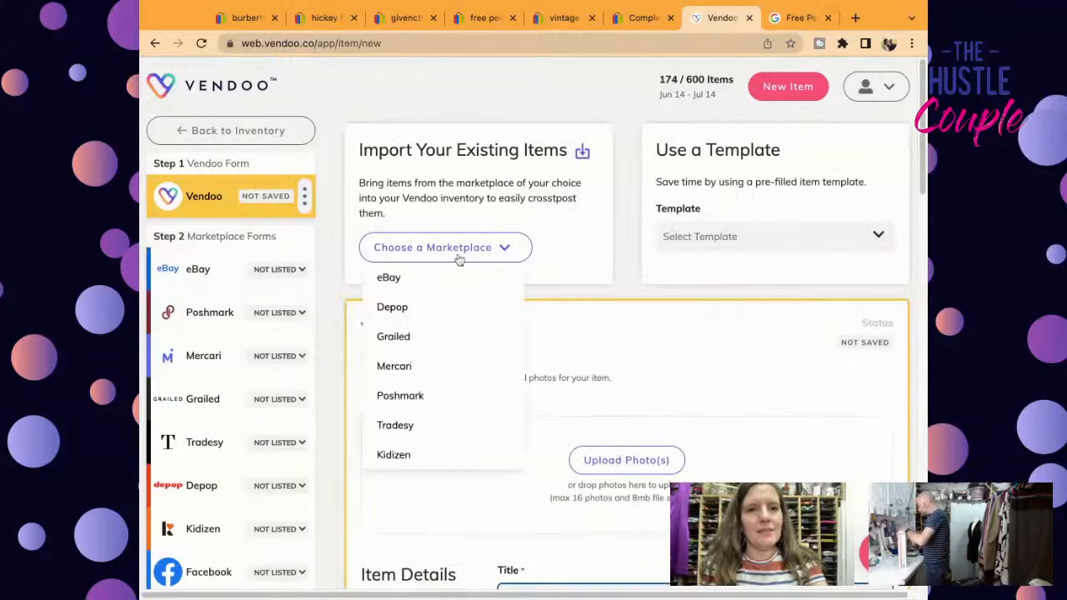
click(445, 277)
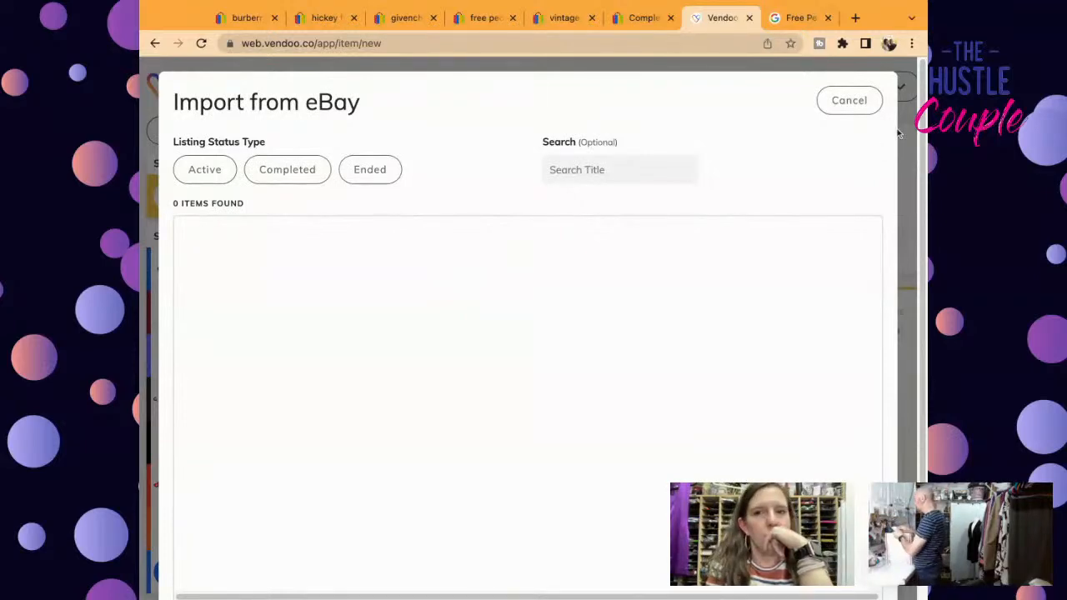
Step: Select the first six eBay listings, from the Vintage Sears dress slip through the VTG Burberry blazer, and import them
click(194, 260)
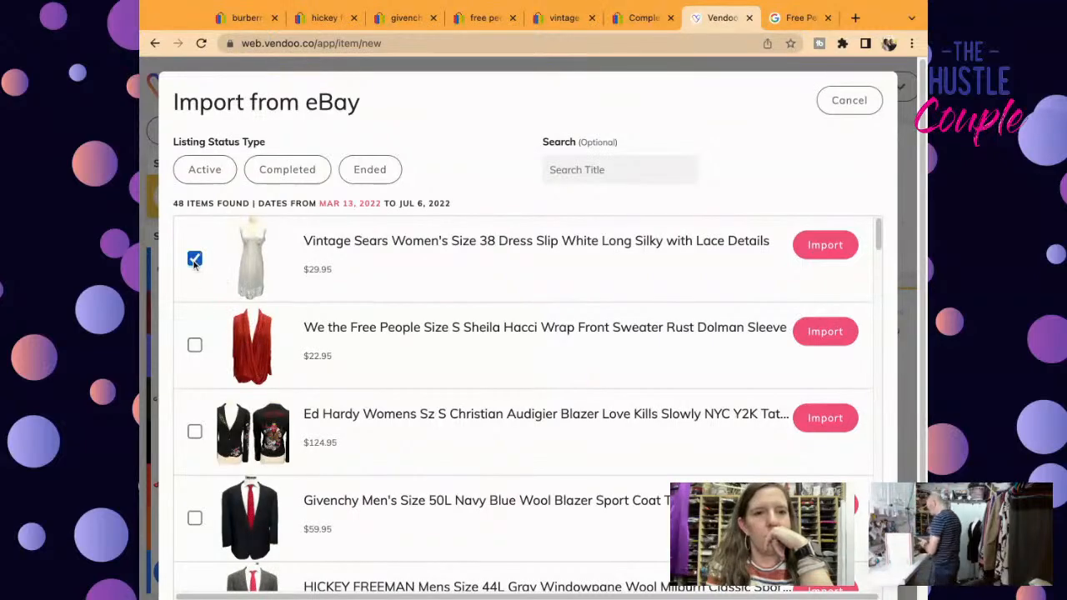
click(194, 345)
click(194, 431)
click(194, 519)
scroll(877, 240, down, 3)
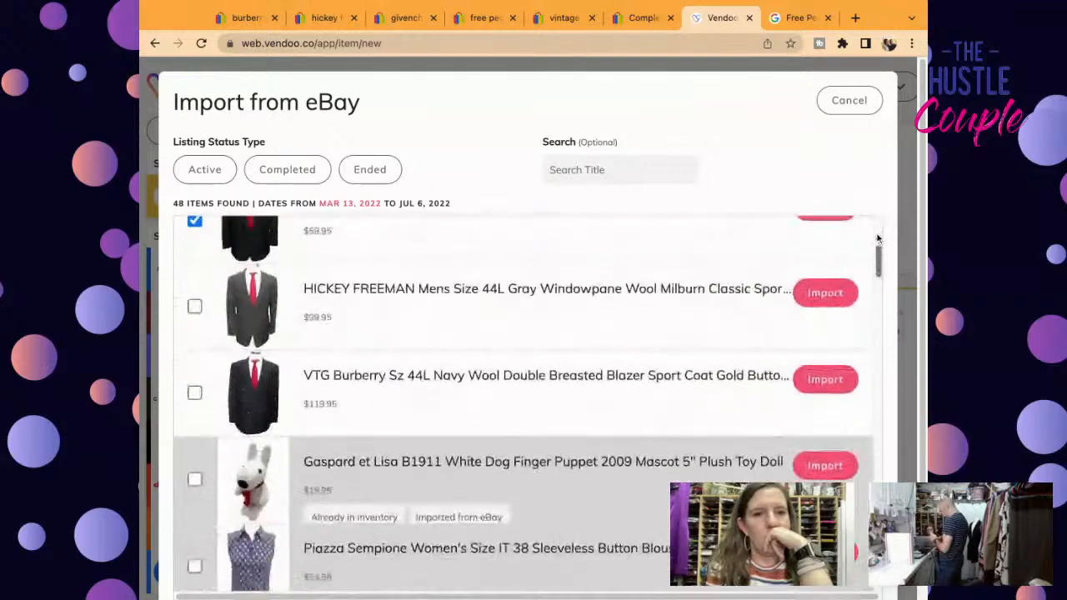
click(194, 306)
click(195, 393)
scroll(877, 267, down, 1)
scroll(878, 267, up, 3)
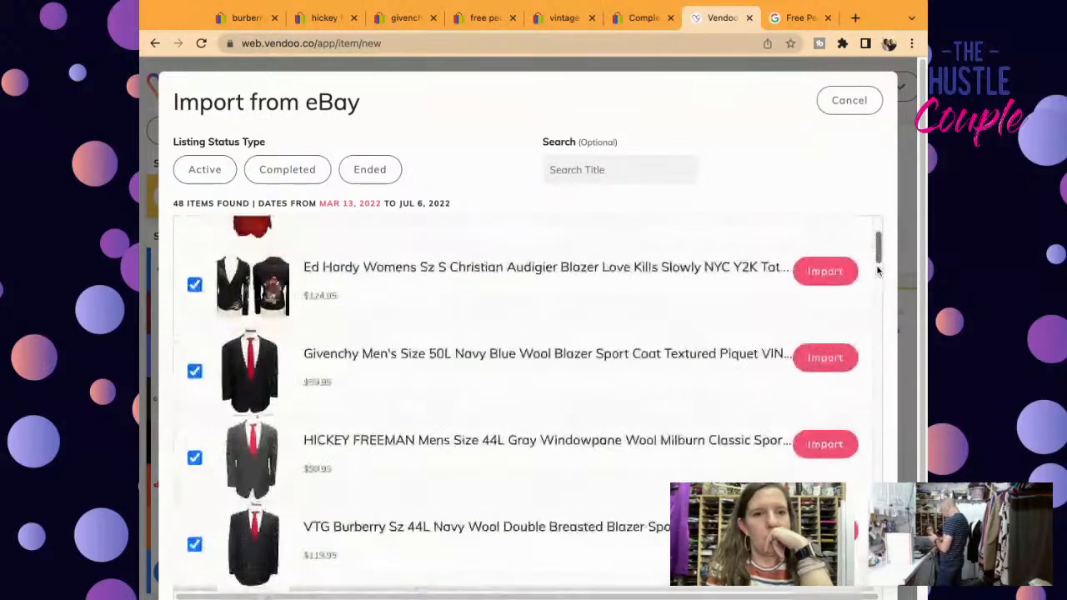
scroll(877, 269, up, 2)
scroll(913, 380, down, 2)
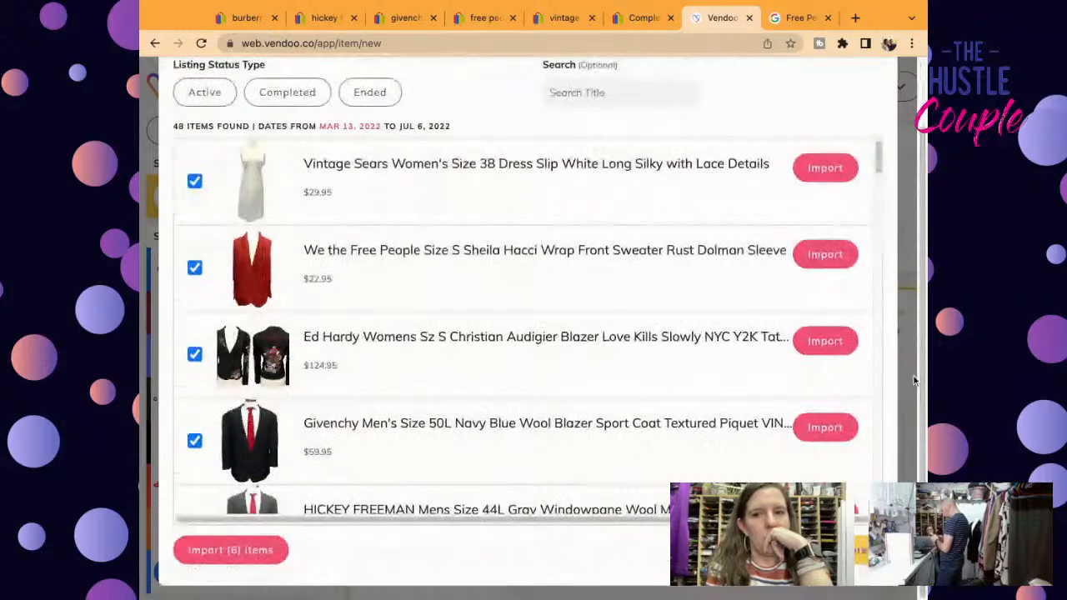
click(232, 549)
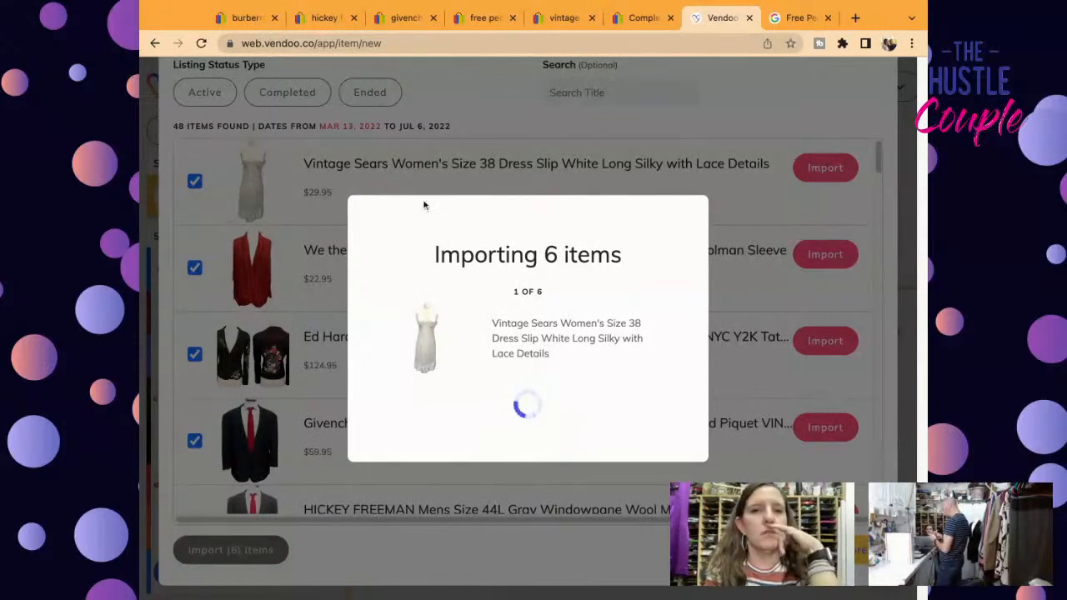
Step: Switch back to the Bonfire jacket draft on eBay and add the ten jacket photos to it
click(640, 23)
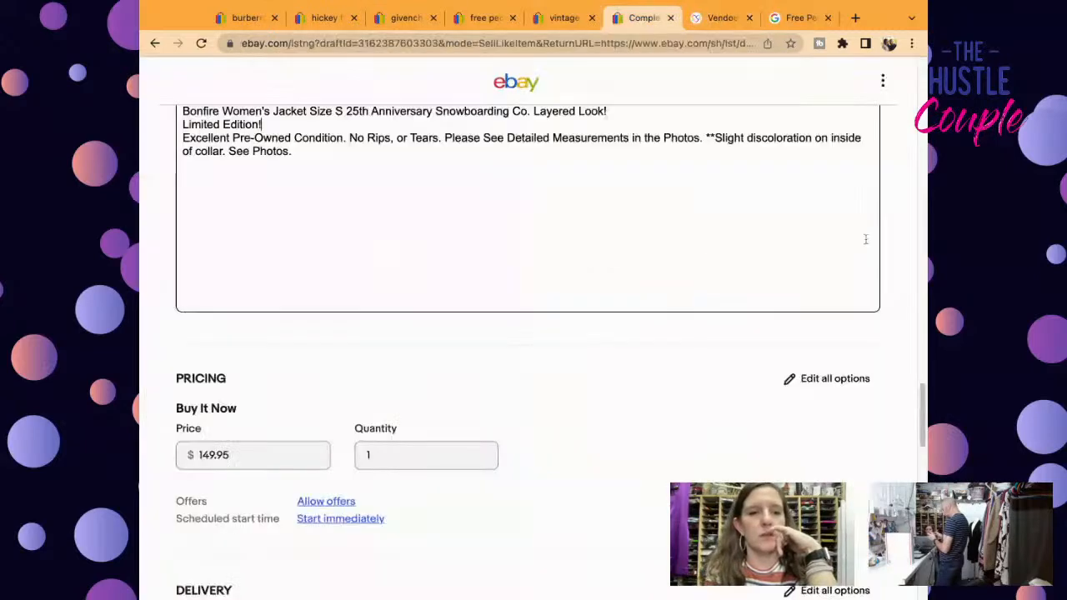
scroll(923, 421, down, 2)
scroll(924, 421, down, 3)
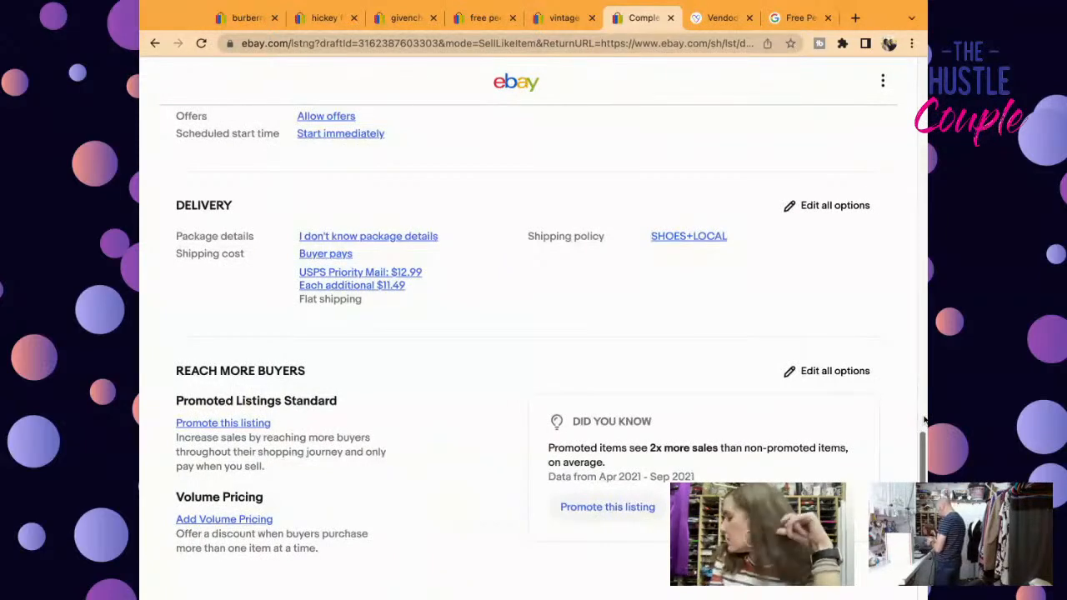
scroll(924, 421, up, 10)
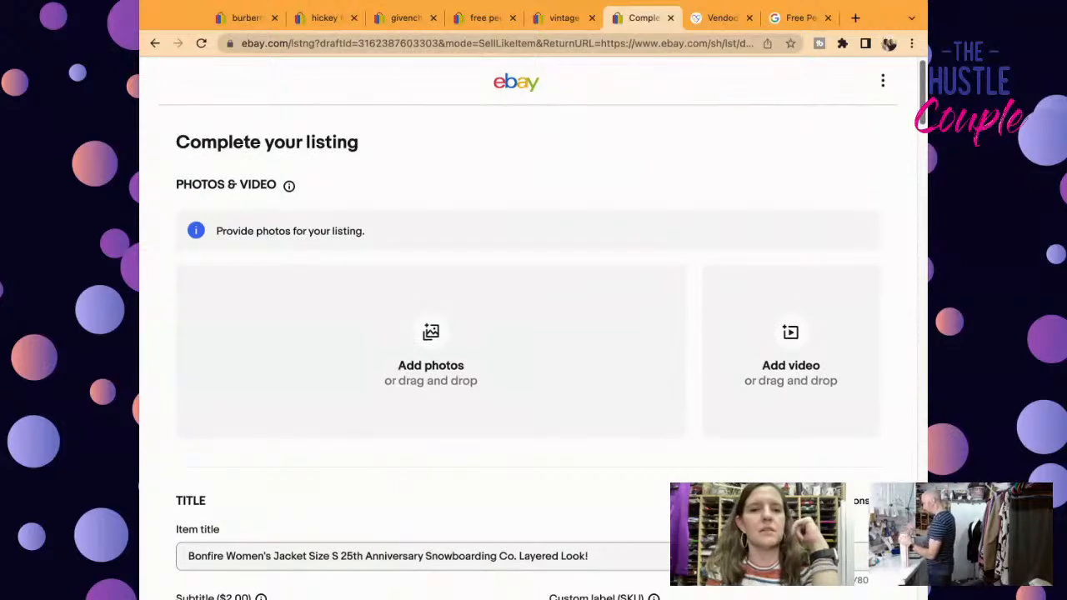
scroll(528, 328, up, 1)
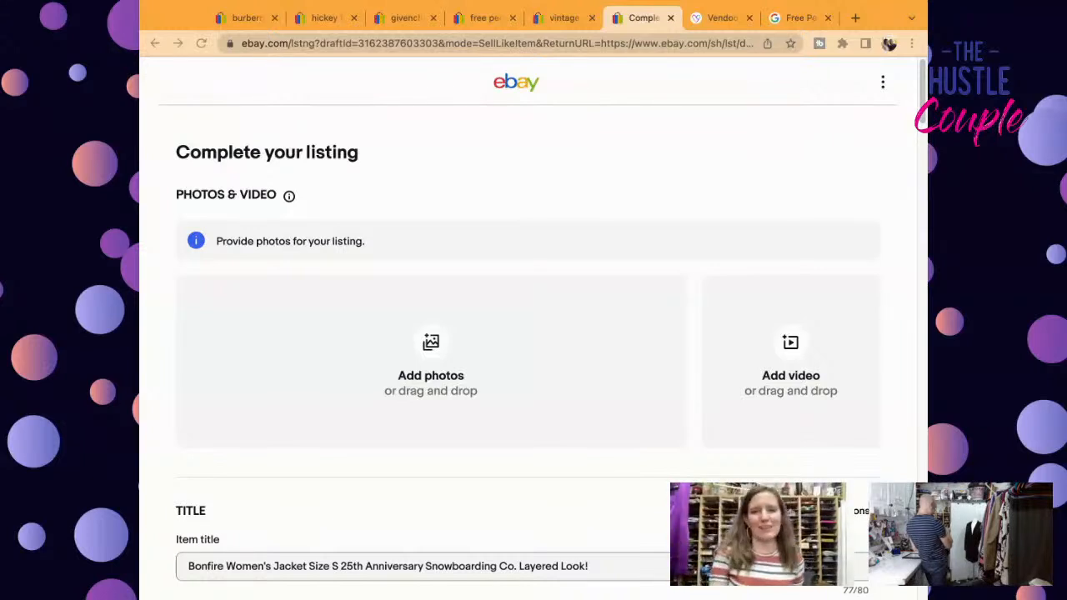
drag(166, 359, 433, 358)
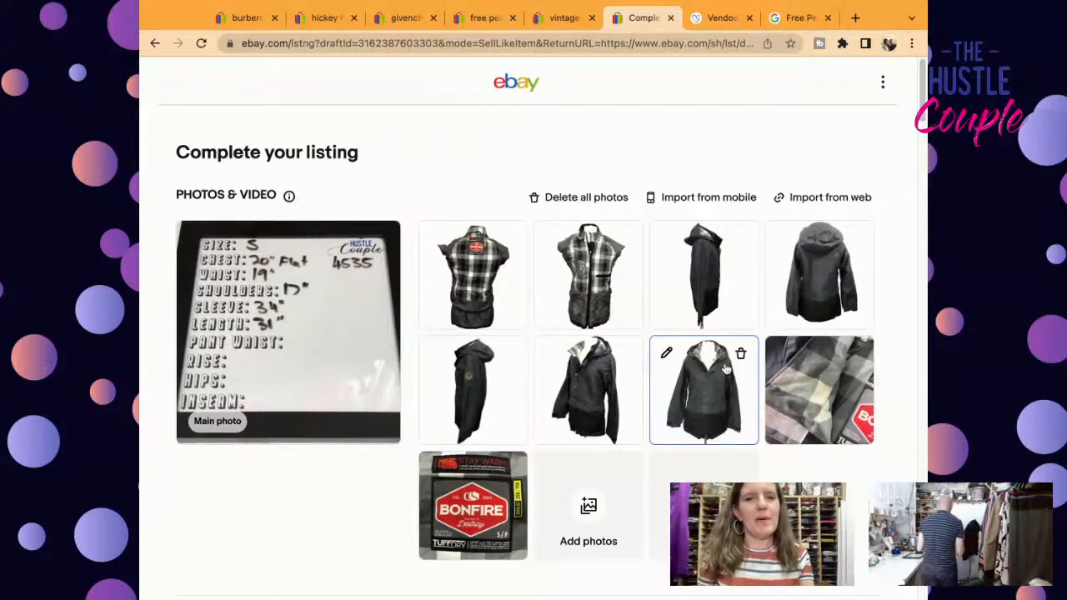
Step: Reorder the photos: jacket front as main photo, then angled, back and side views, brand label, plaid vest views, measurement board and fabric close-up
click(722, 398)
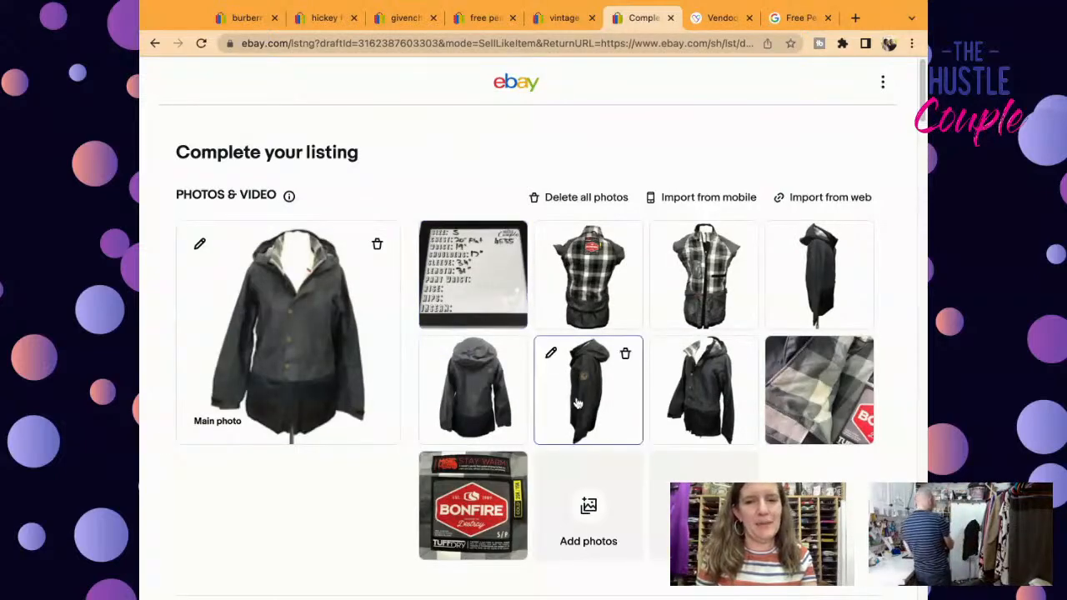
drag(707, 386, 466, 269)
drag(563, 273, 684, 382)
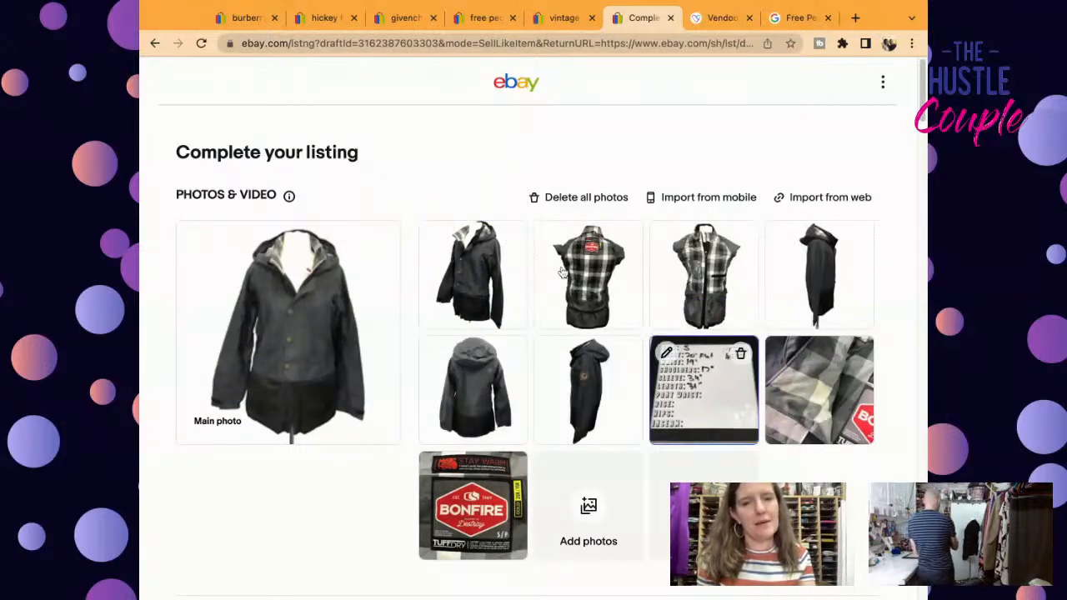
drag(490, 416, 594, 334)
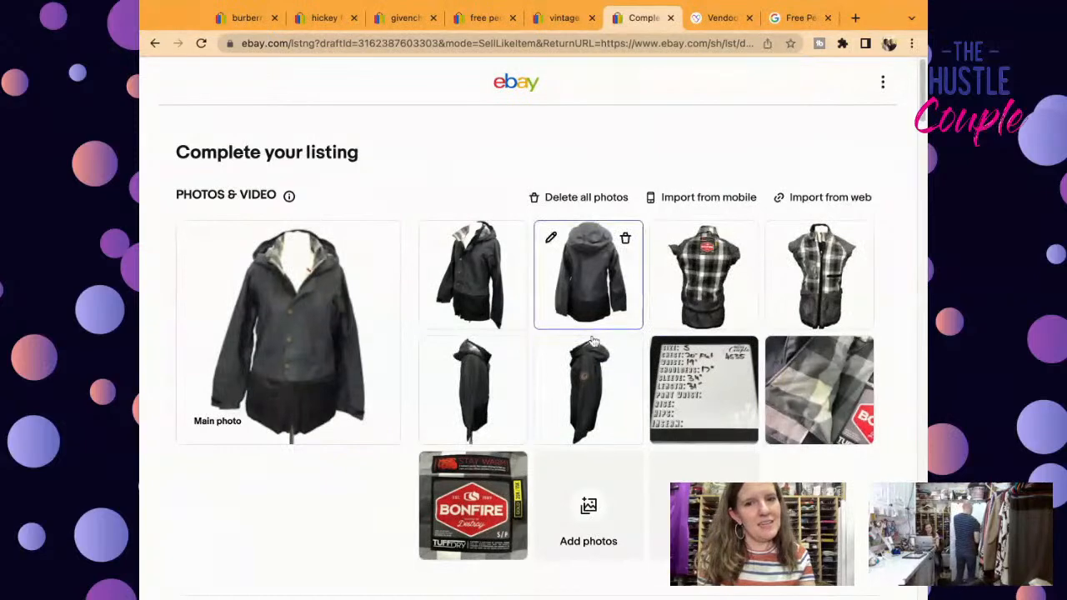
drag(588, 392, 703, 279)
drag(574, 425, 803, 309)
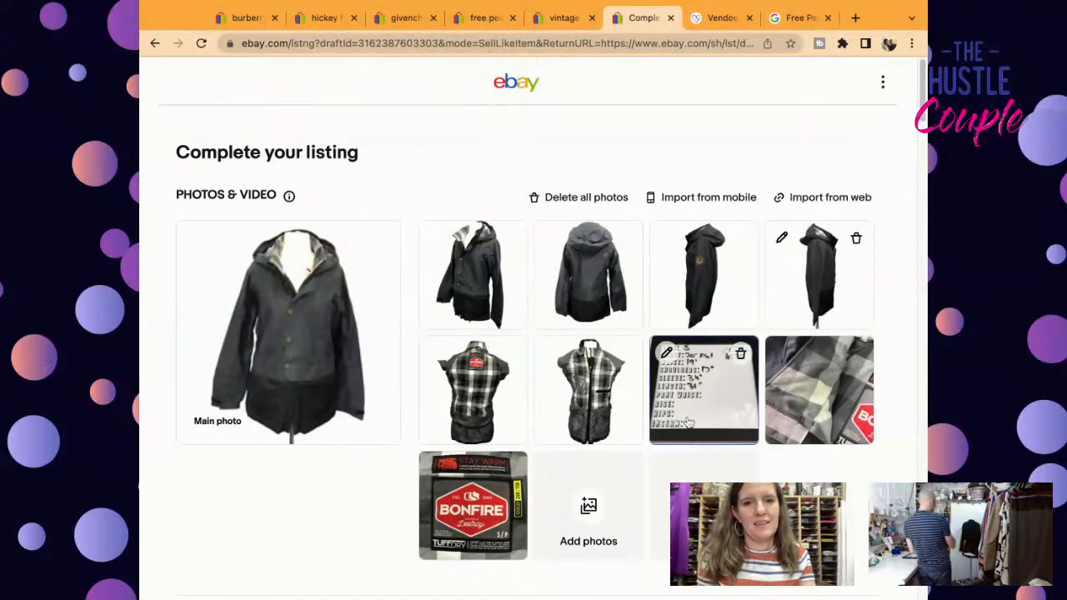
drag(503, 517, 610, 369)
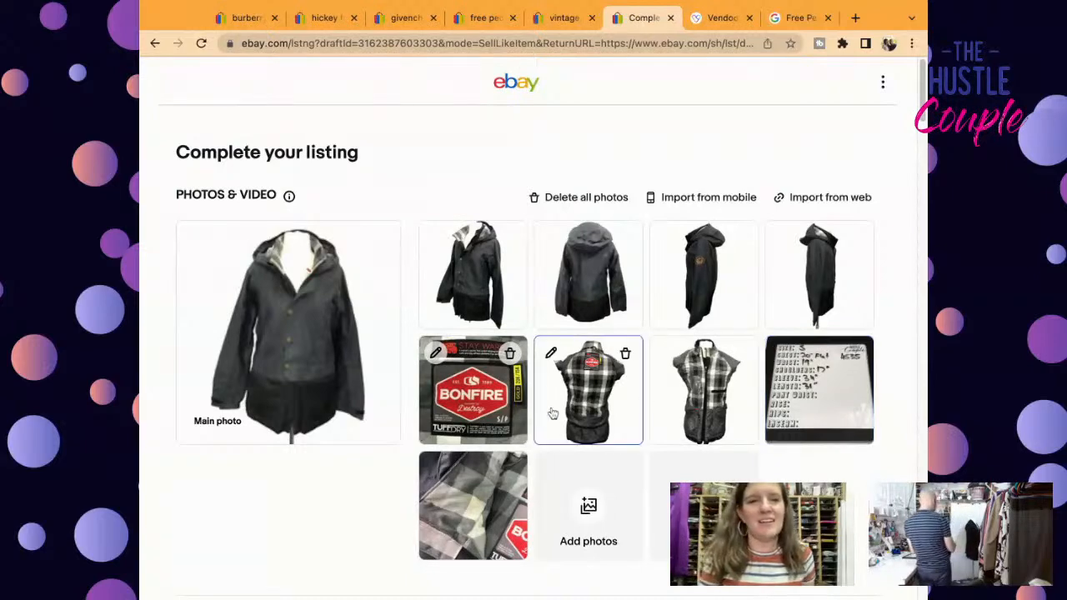
Step: Brighten the main jacket photo to 18 and save the photo edit
click(350, 362)
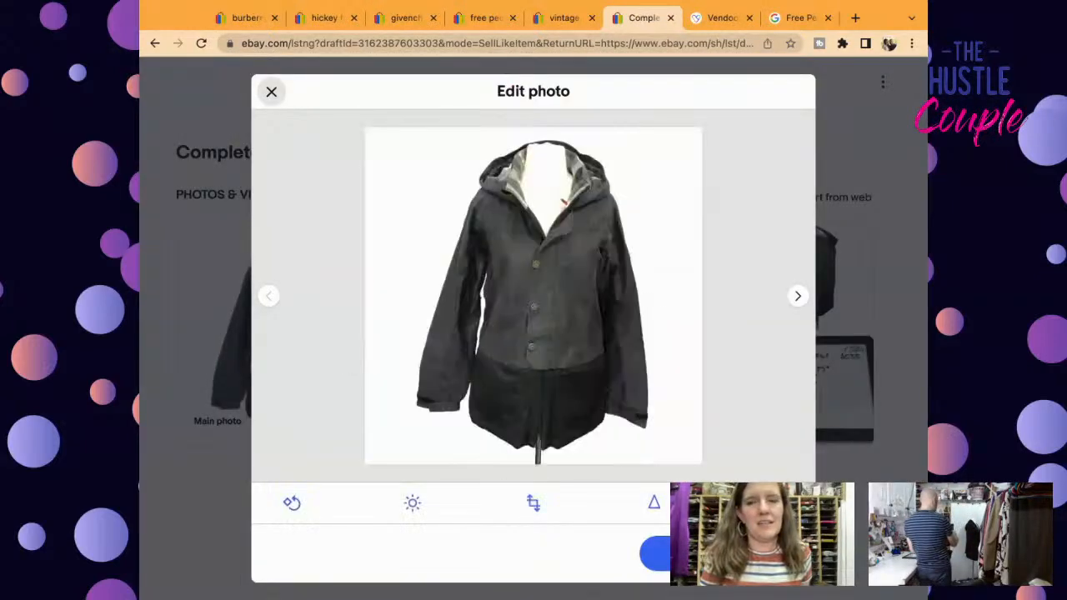
click(412, 503)
drag(531, 419, 543, 417)
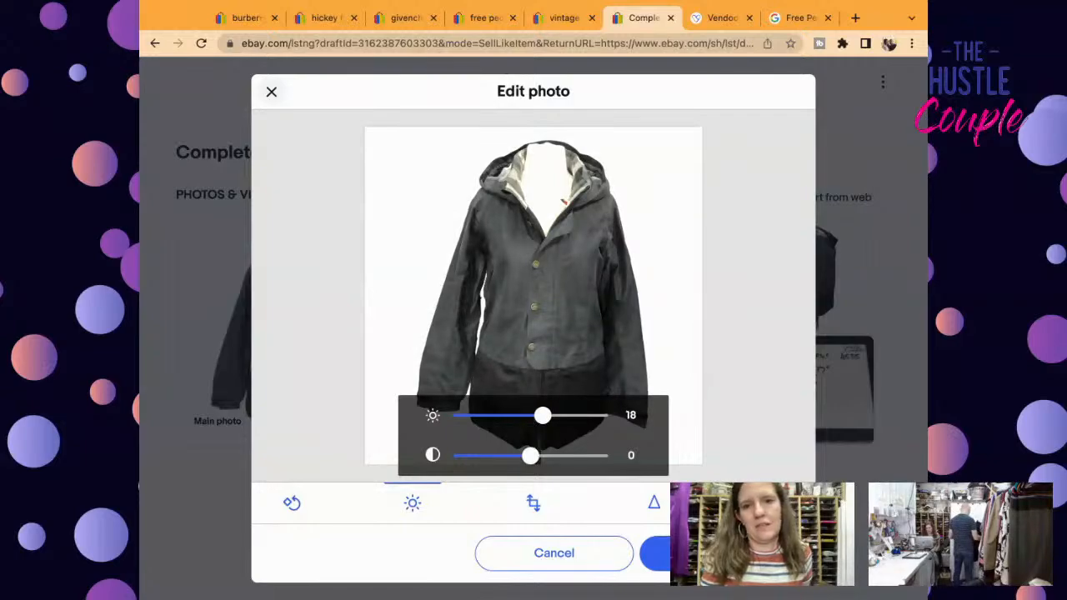
click(719, 553)
click(719, 554)
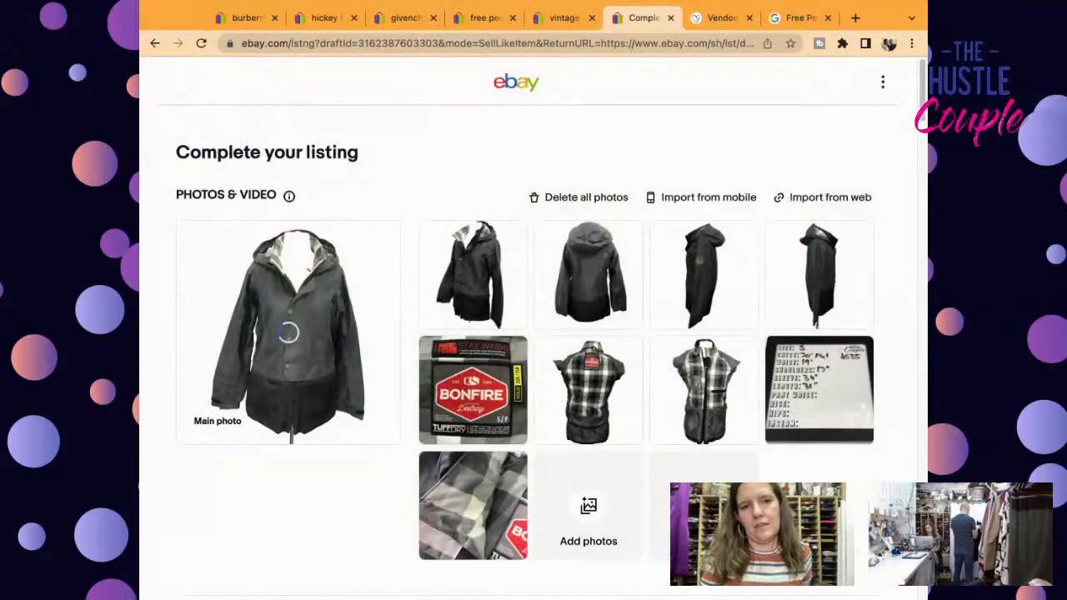
Step: Check the remaining Bonfire jacket listing details, publish the listing and return to the drafts overview
scroll(920, 93, down, 6)
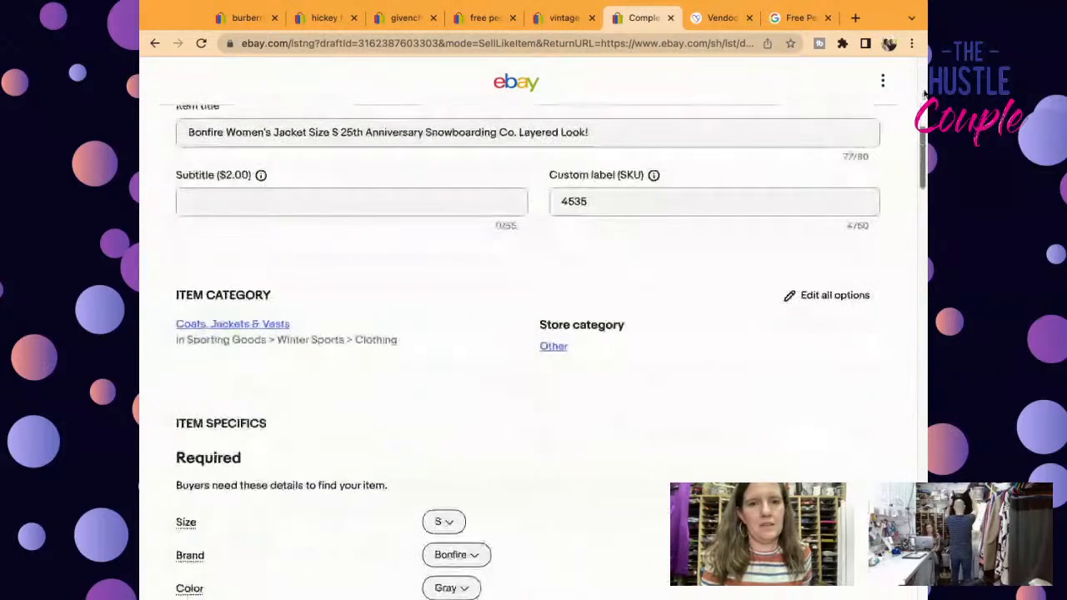
scroll(920, 92, down, 10)
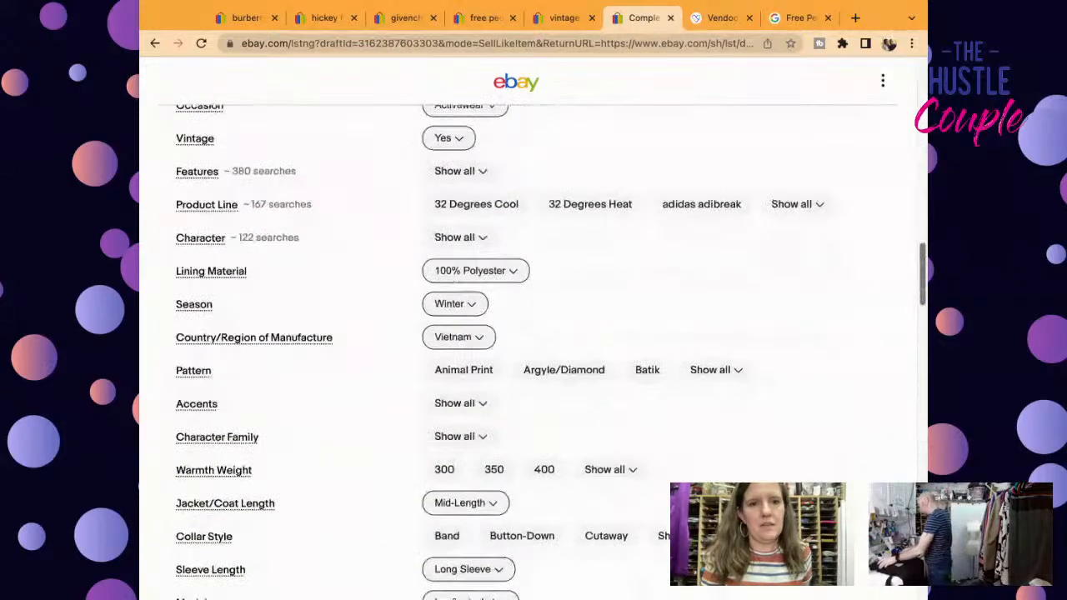
scroll(533, 333, down, 8)
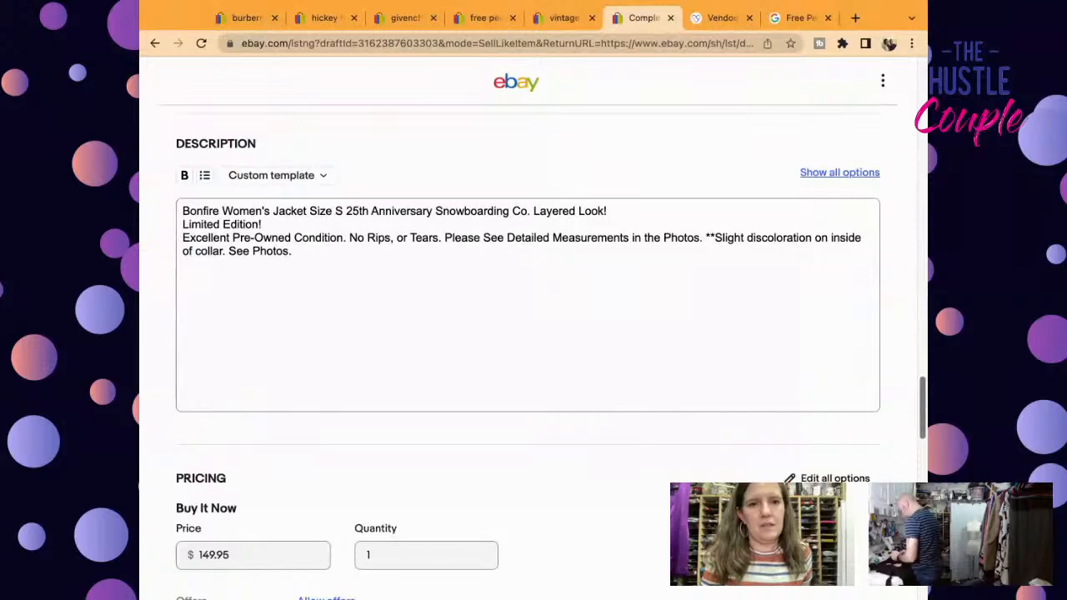
scroll(539, 409, down, 15)
click(538, 408)
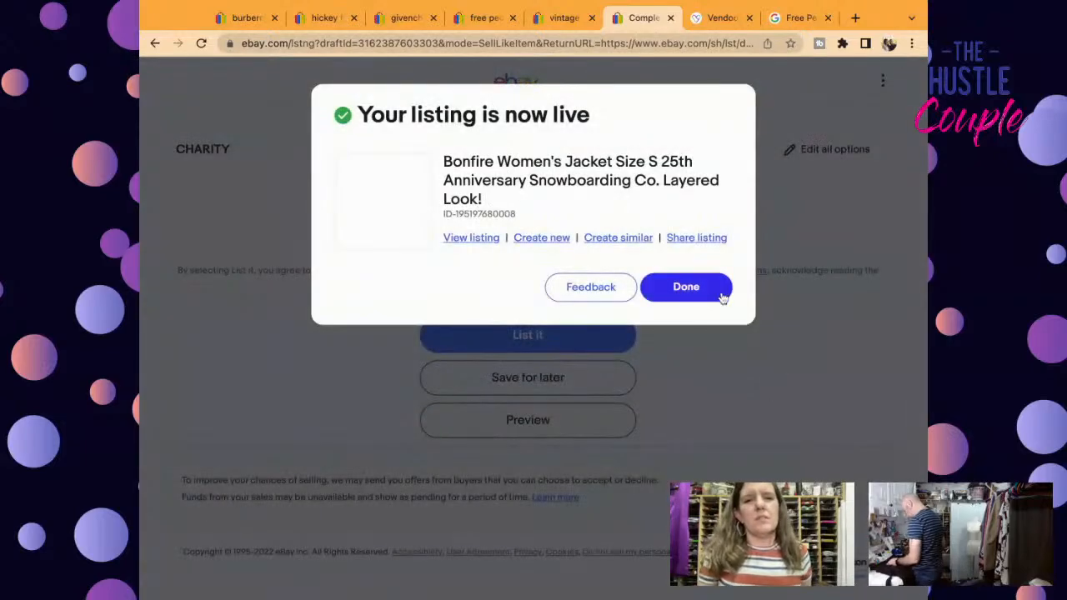
click(686, 287)
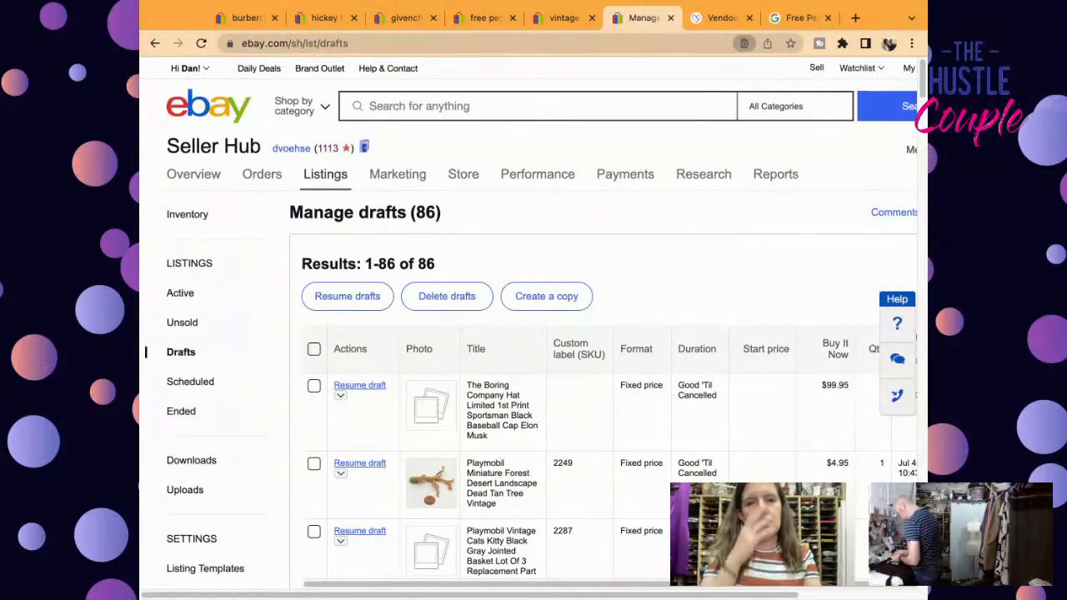
Step: Search eBay for "lucky lotus cardigan with tie"
click(431, 107)
text(lucky bran)
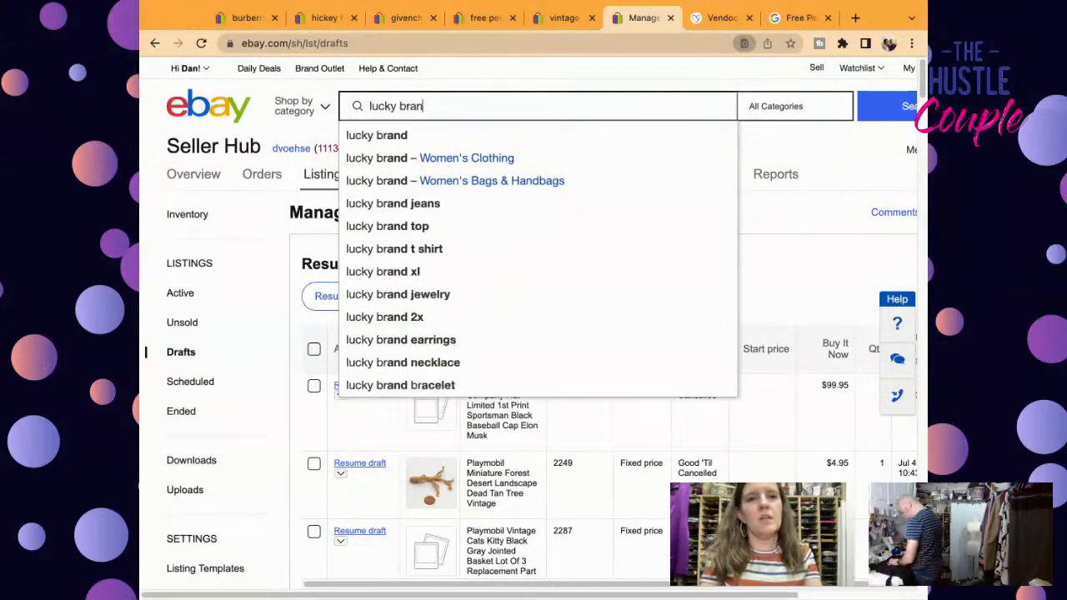
key(BackSpace)
key(BackSpace)
key(BackSpace)
key(BackSpace)
text(lo)
key(BackSpace)
key(BackSpace)
text(b)
key(BackSpace)
text(lotus)
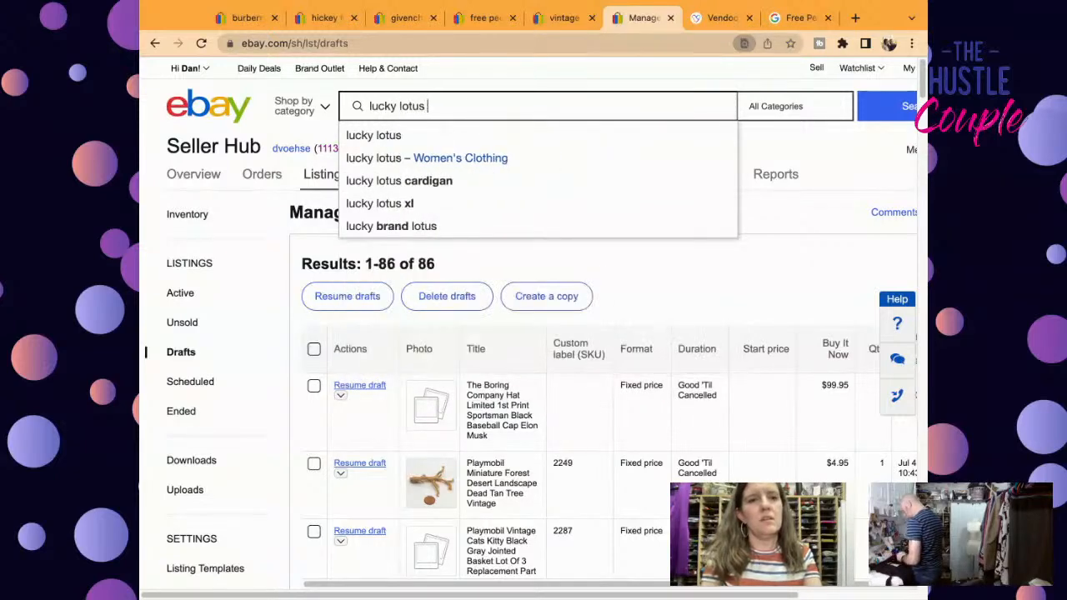
text( cardig)
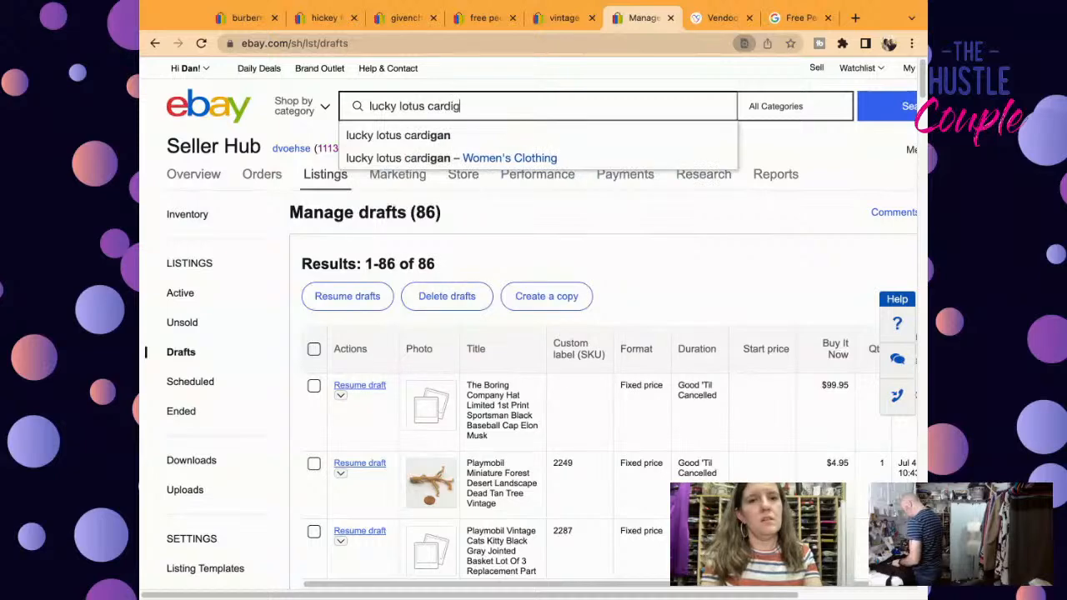
text(an with tie)
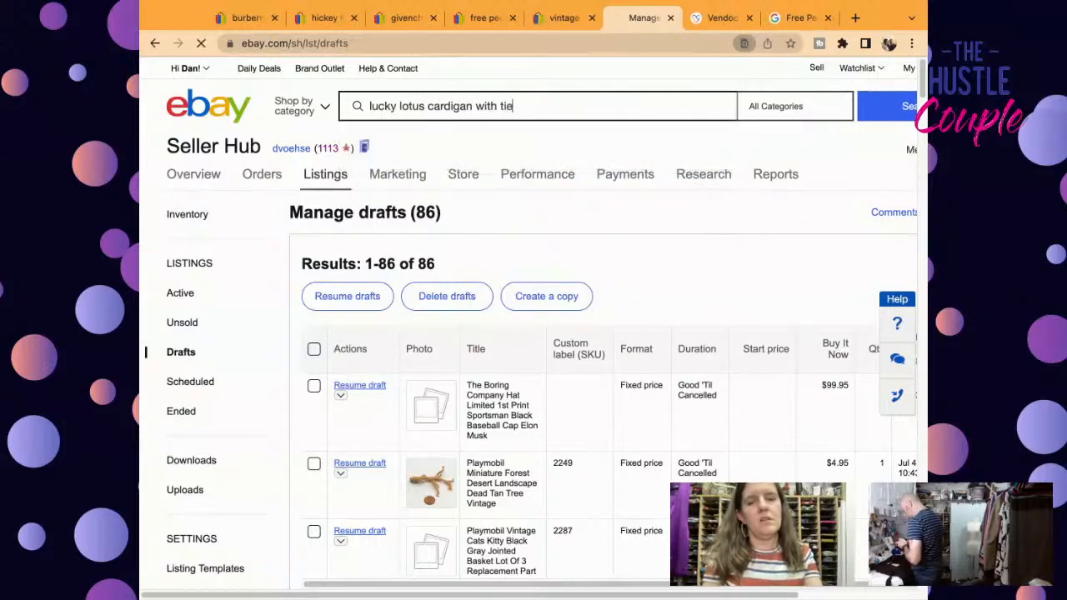
Step: Run the Lucky Lotus cardigan search, look through the active listings, check the sold items and return to the active results
key(Return)
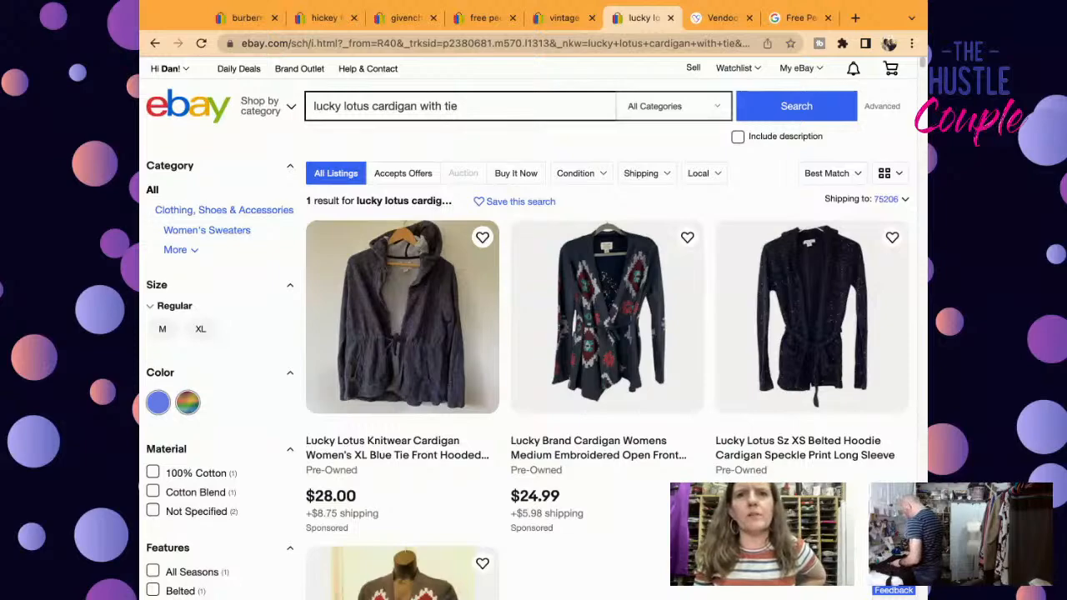
scroll(923, 65, down, 3)
scroll(924, 65, down, 7)
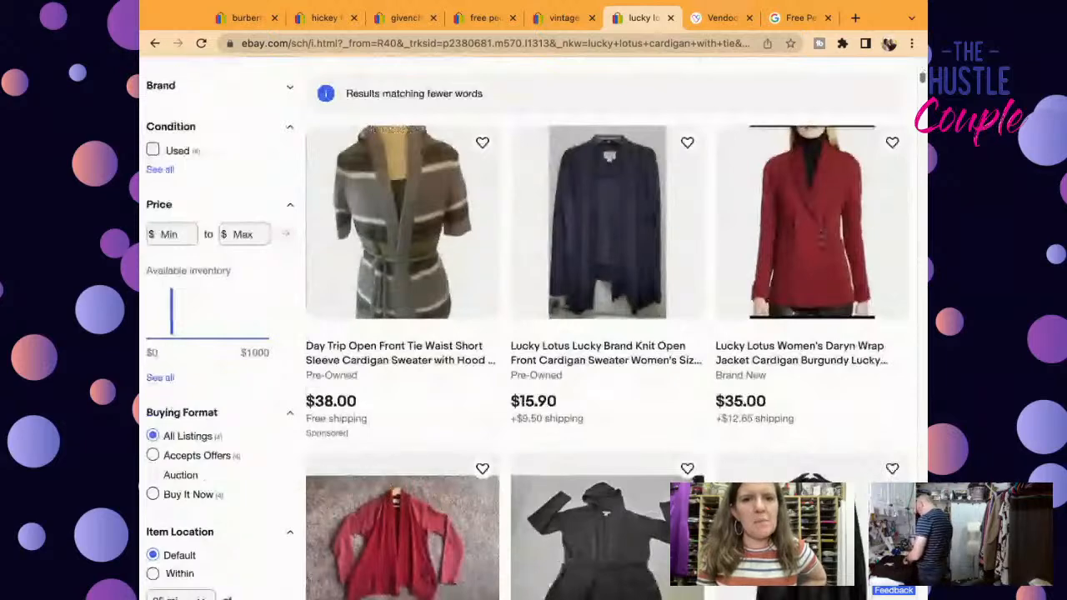
scroll(526, 329, down, 3)
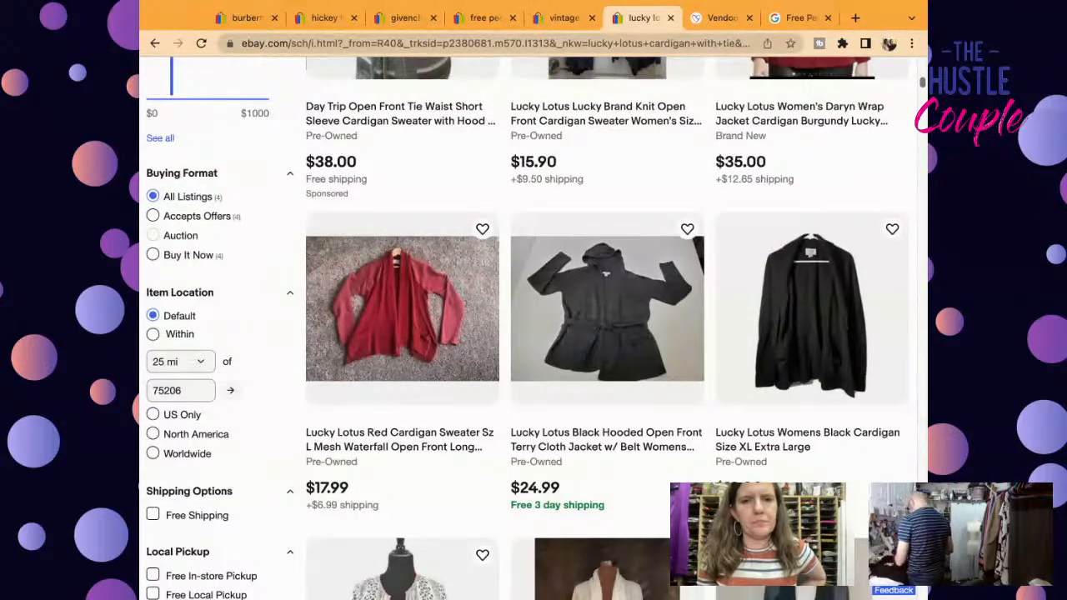
scroll(525, 329, down, 4)
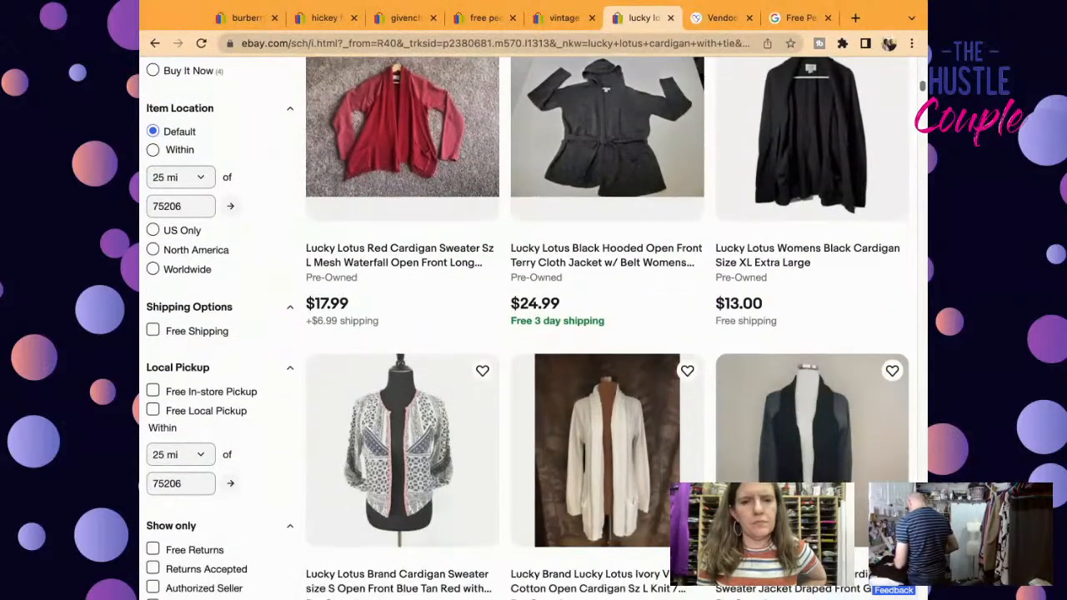
scroll(525, 329, down, 2)
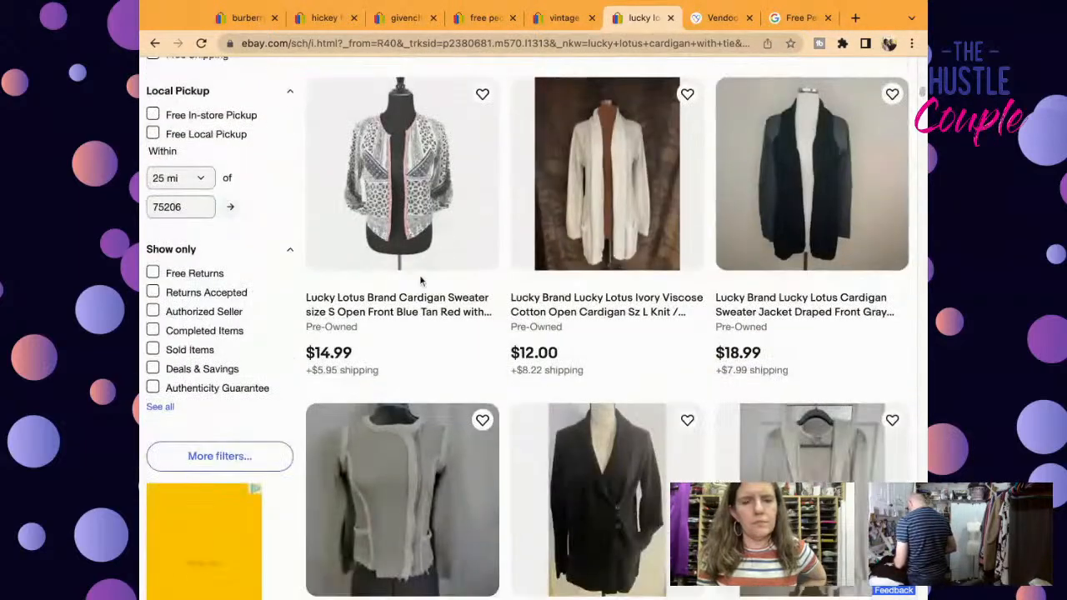
click(185, 354)
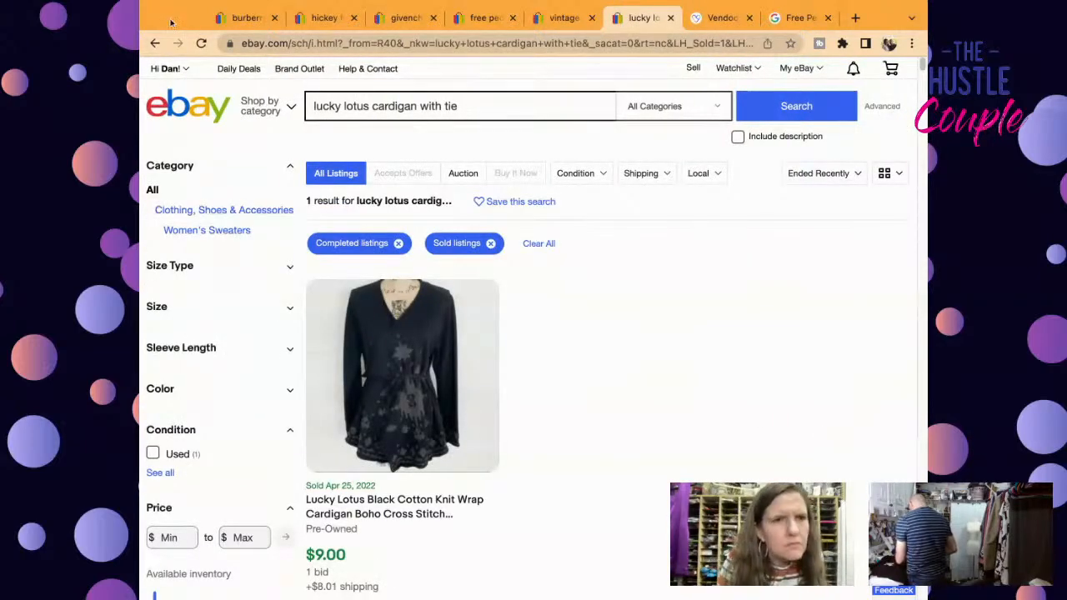
click(155, 44)
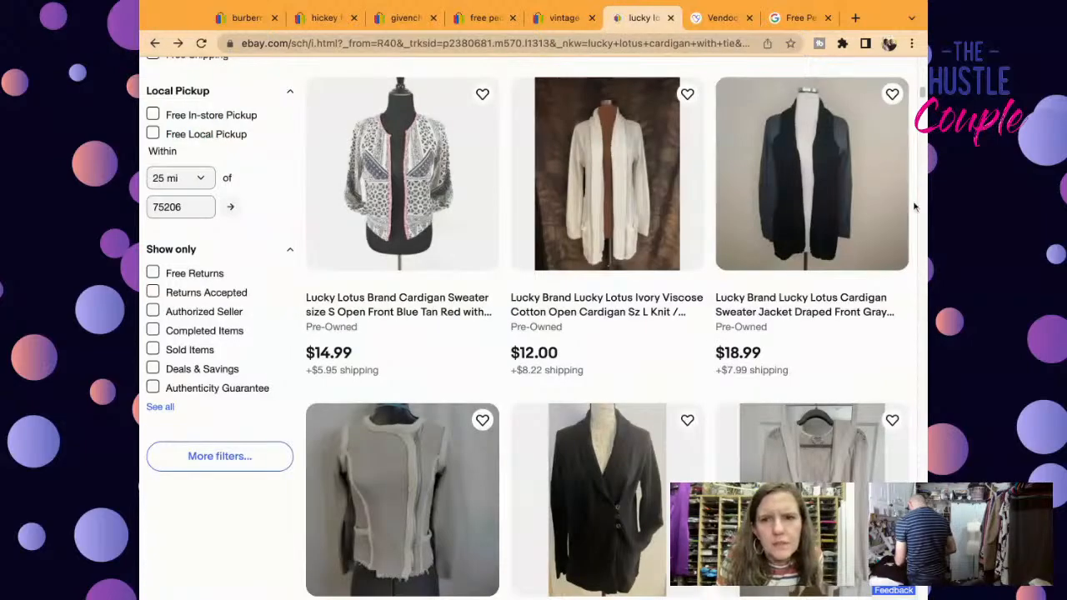
Step: Look through the remaining active Lucky Lotus cardigan results for a comparable tie-front style
scroll(533, 334, down, 9)
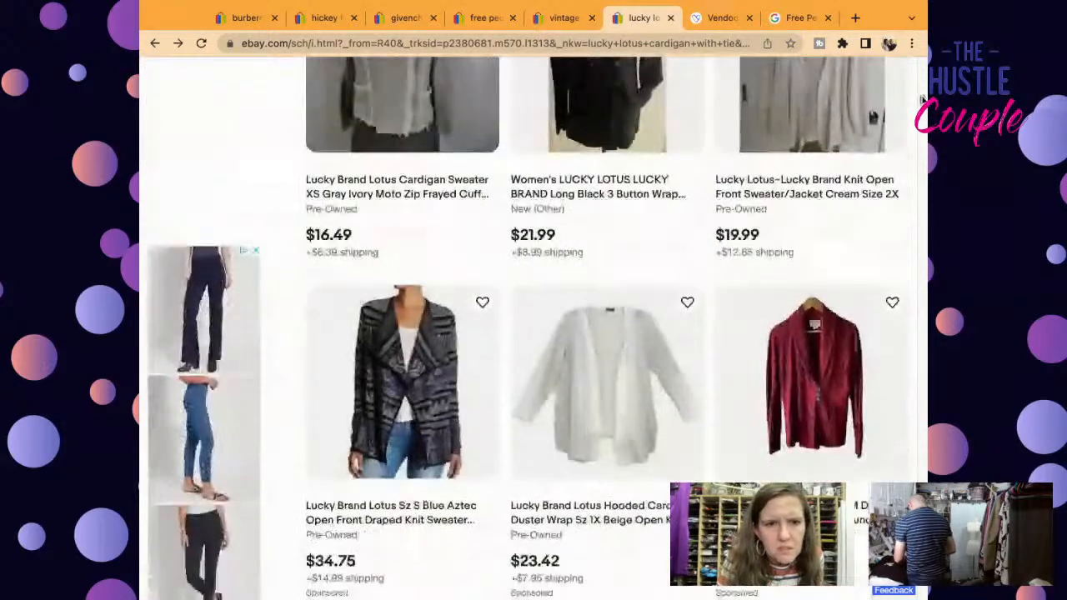
scroll(534, 334, down, 10)
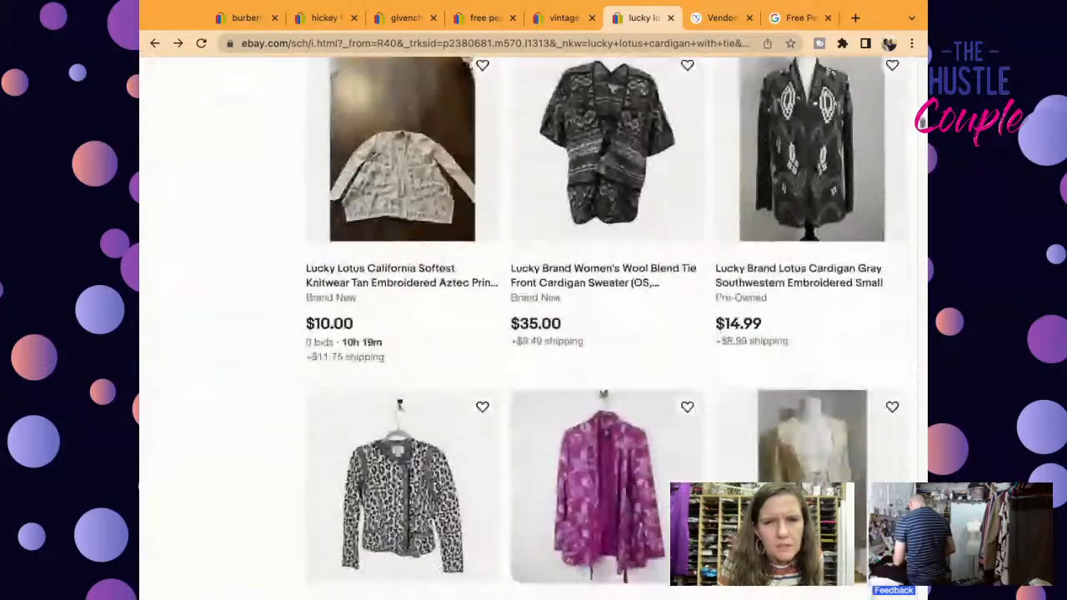
scroll(533, 334, down, 12)
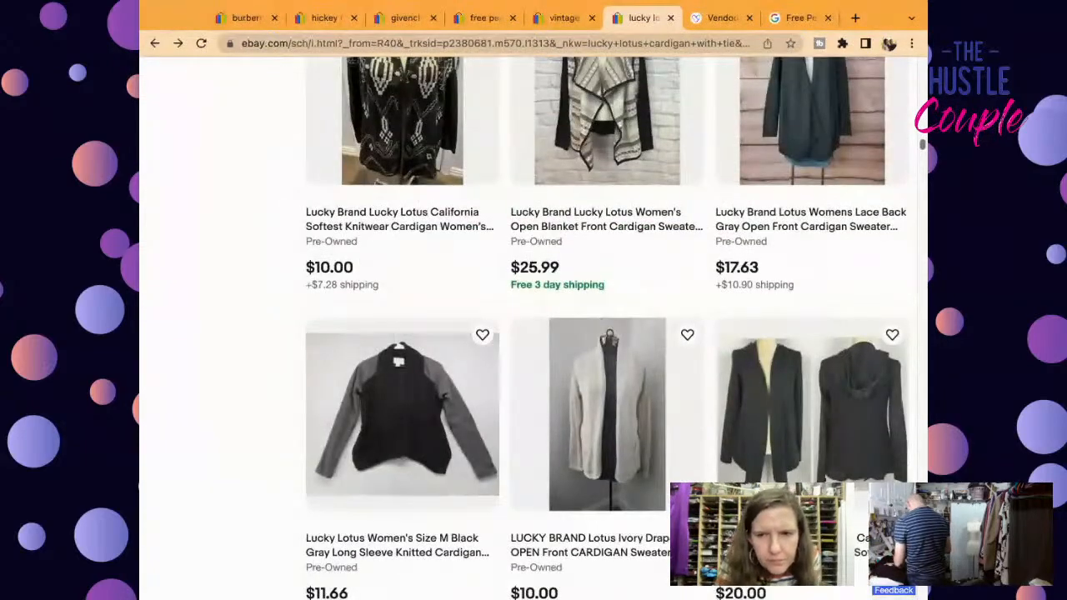
scroll(533, 334, down, 4)
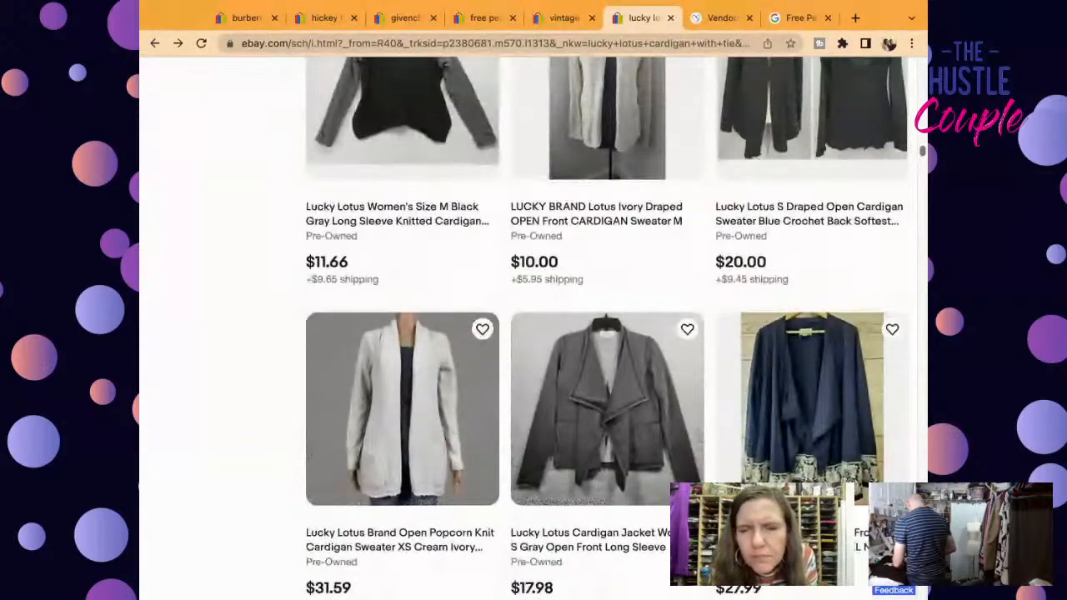
scroll(533, 334, down, 4)
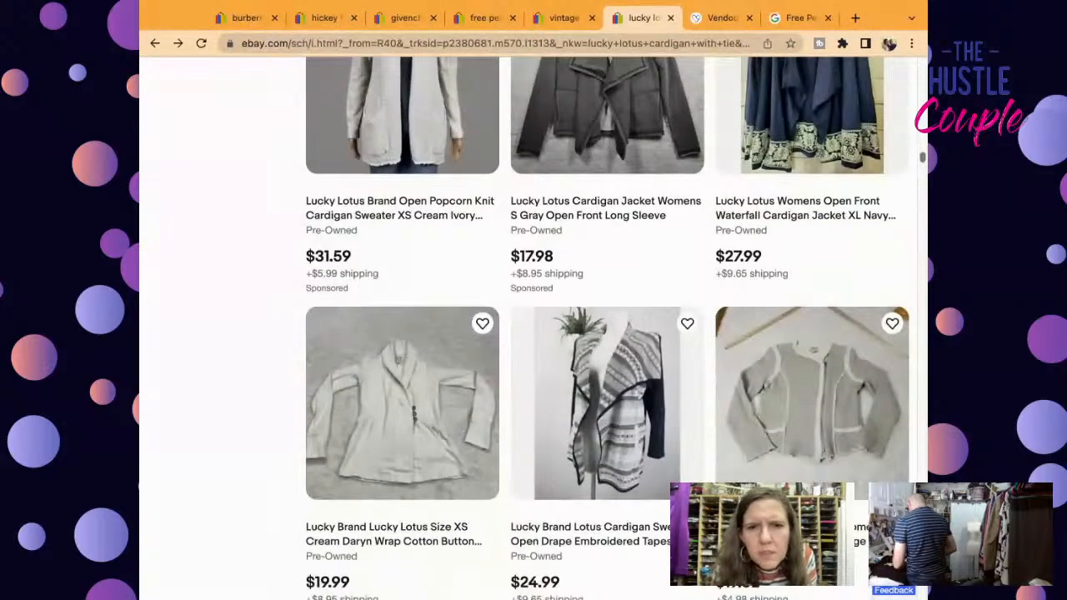
scroll(533, 333, down, 15)
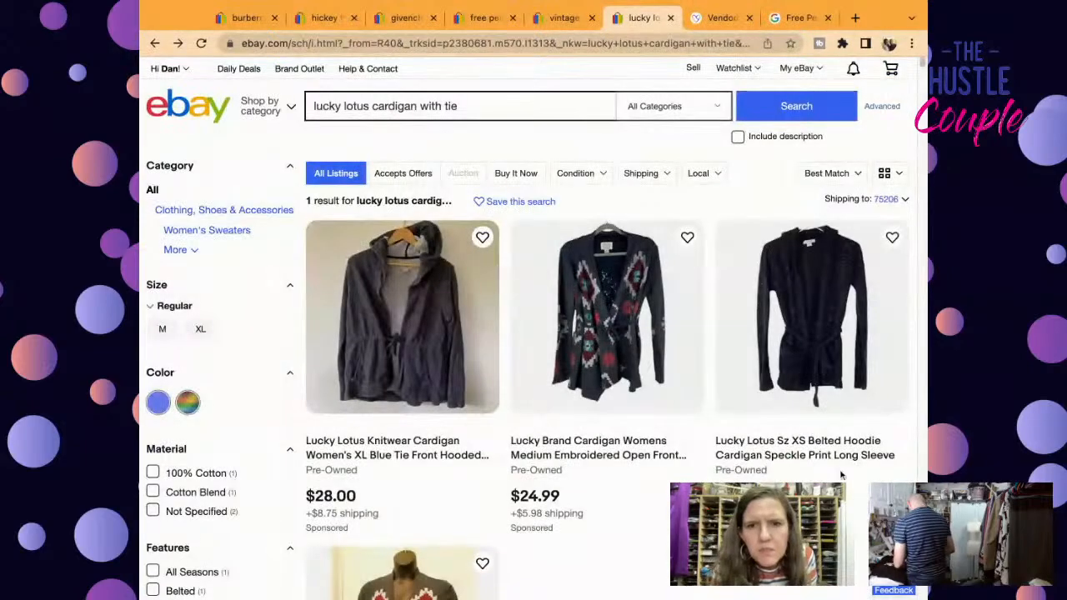
Step: Open the Lucky Lotus belted hoodie cardigan with speckle print, inspect its photo up close and start a similar listing from it
click(828, 457)
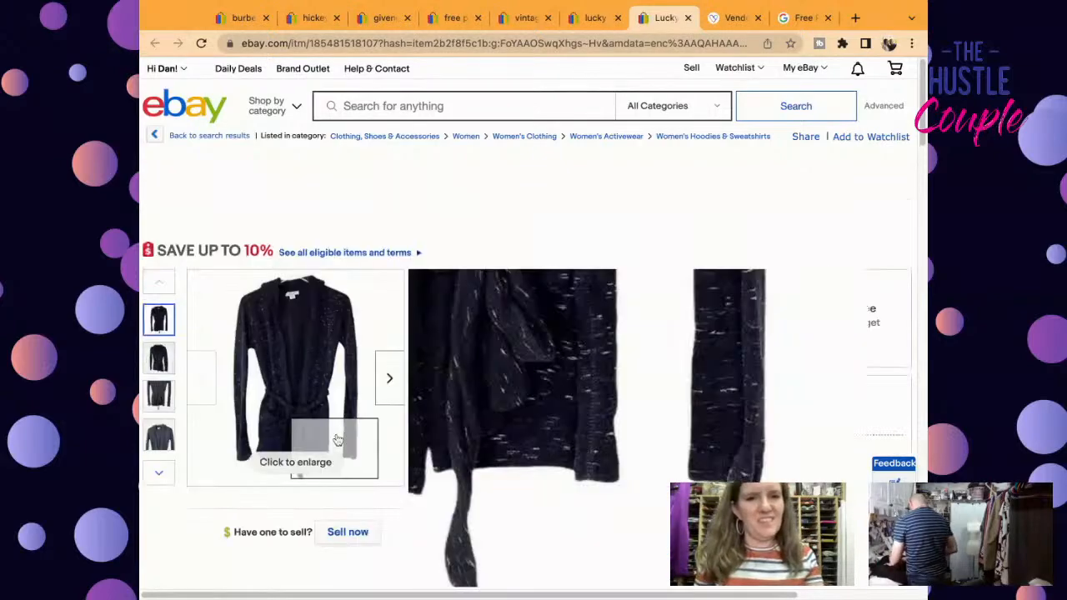
mouse_move(317, 412)
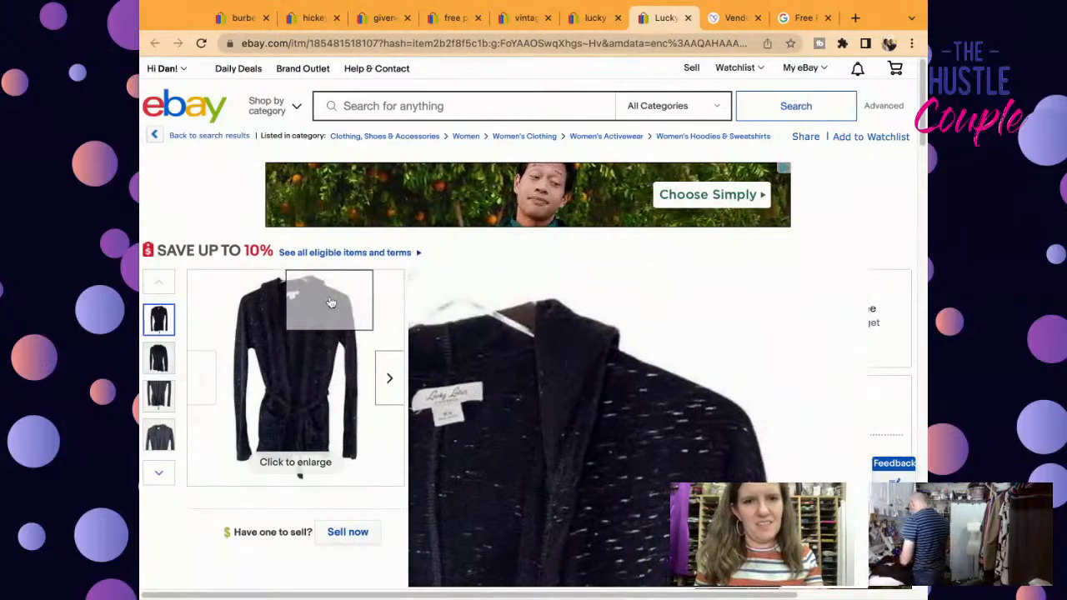
click(354, 537)
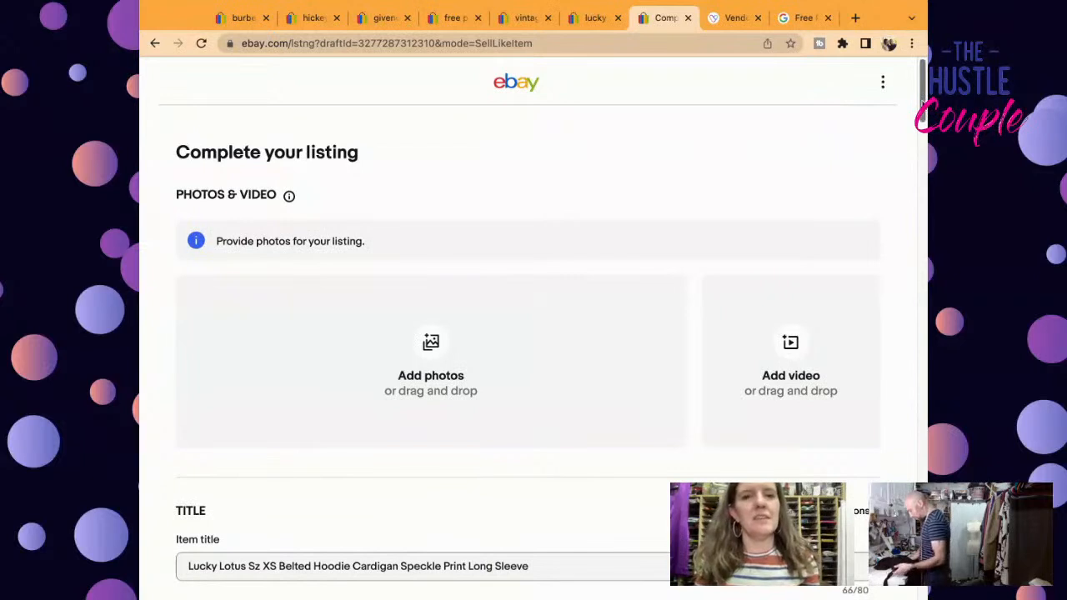
Step: Replace the size XS in the item title with "2X Plus"
scroll(422, 285, down, 3)
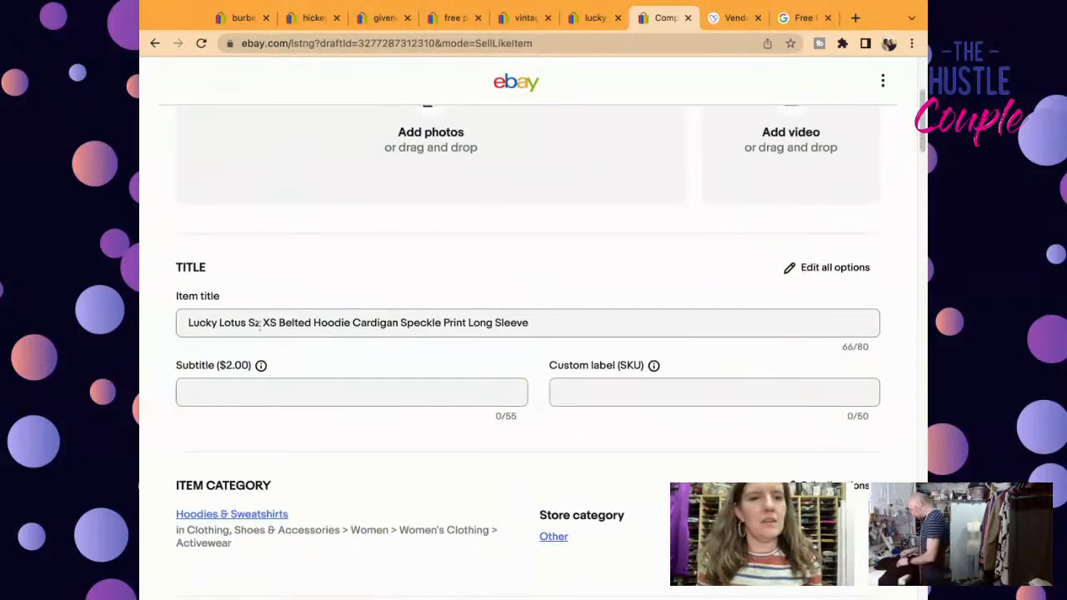
click(276, 324)
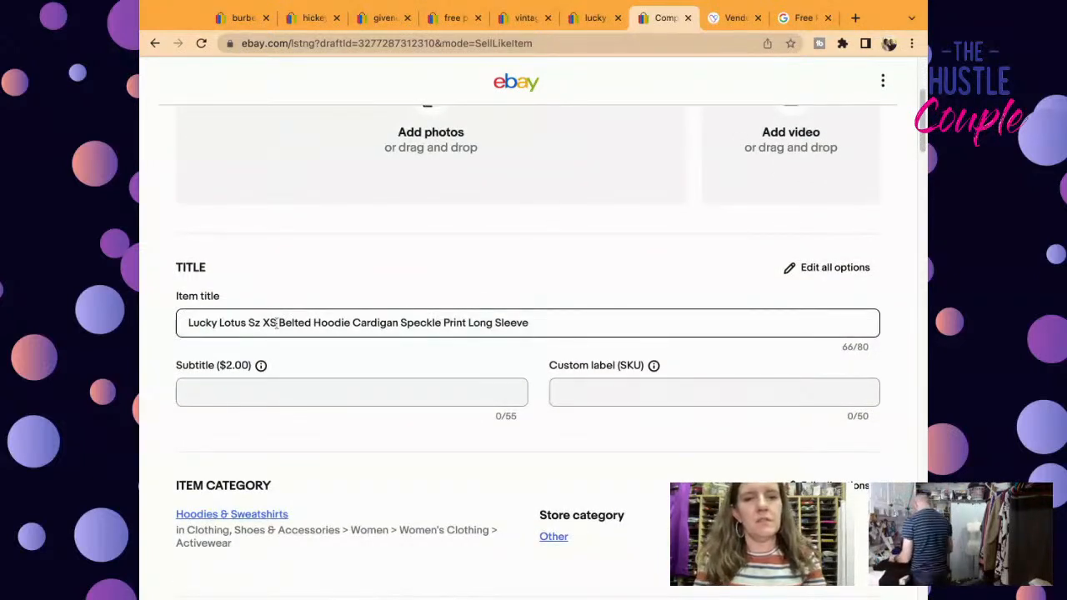
key(BackSpace)
key(BackSpace)
text(2X Plus)
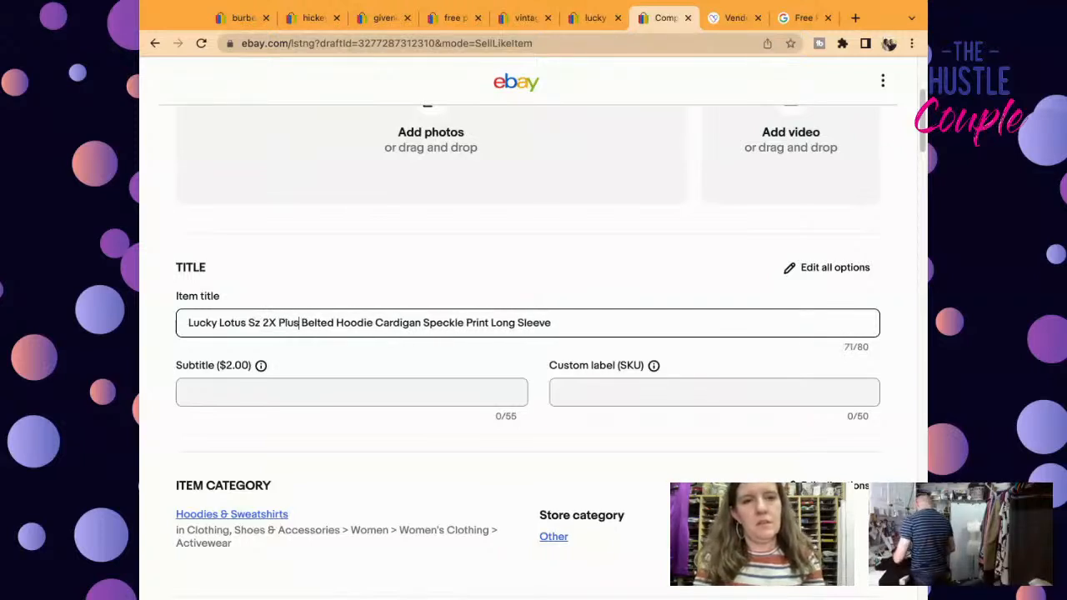
Step: Try to add "BRAND NEW" to the end of the item title
click(602, 327)
text(BRAND NE)
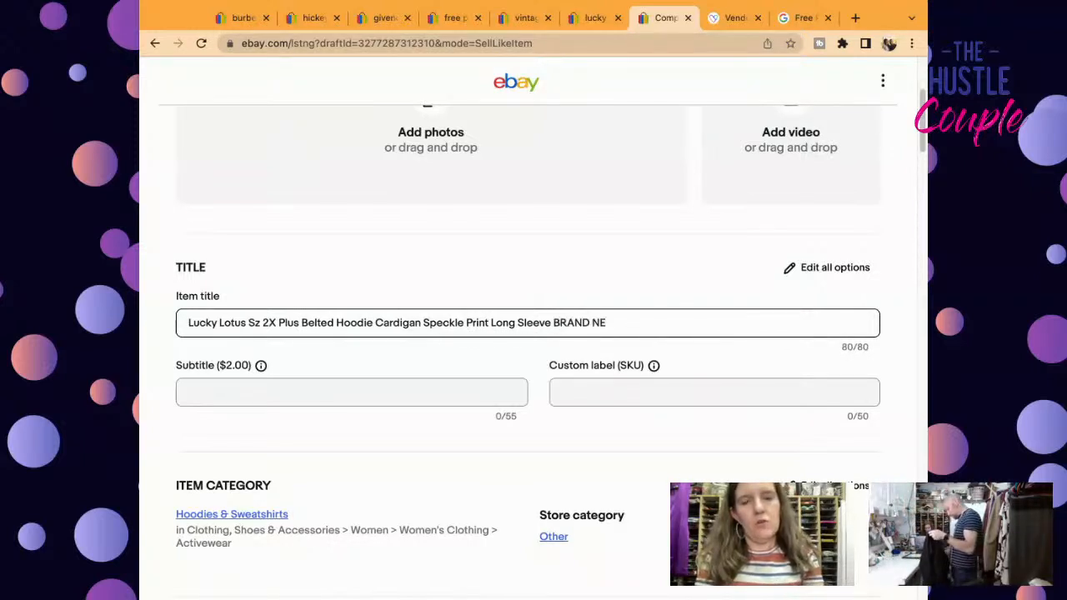
key(BackSpace)
text(W)
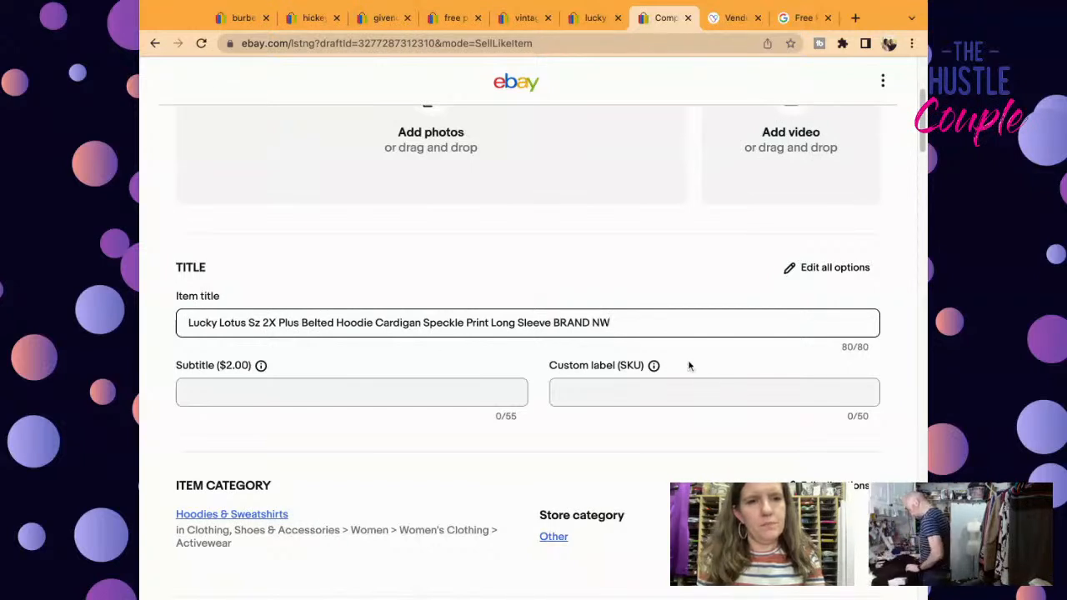
Step: Replace "BRAND NW" at the end of the item title with "NEW NWT"
key(shift+Left)
key(shift+Left)
key(shift+Left)
key(shift+Left)
key(shift+Left)
key(shift+Left)
key(shift+Left)
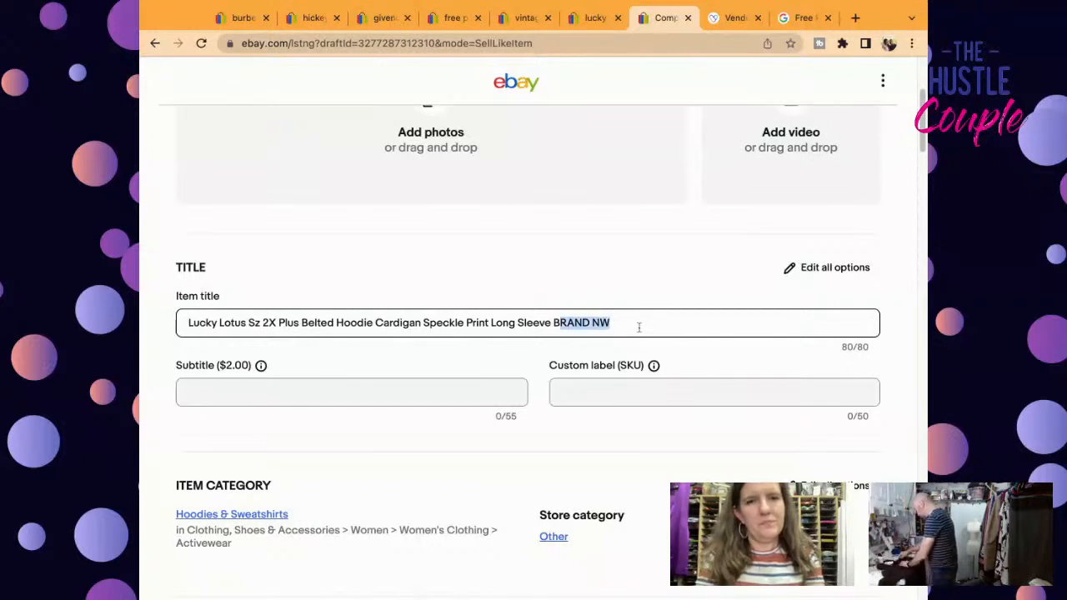
key(shift+Left)
text(NEW )
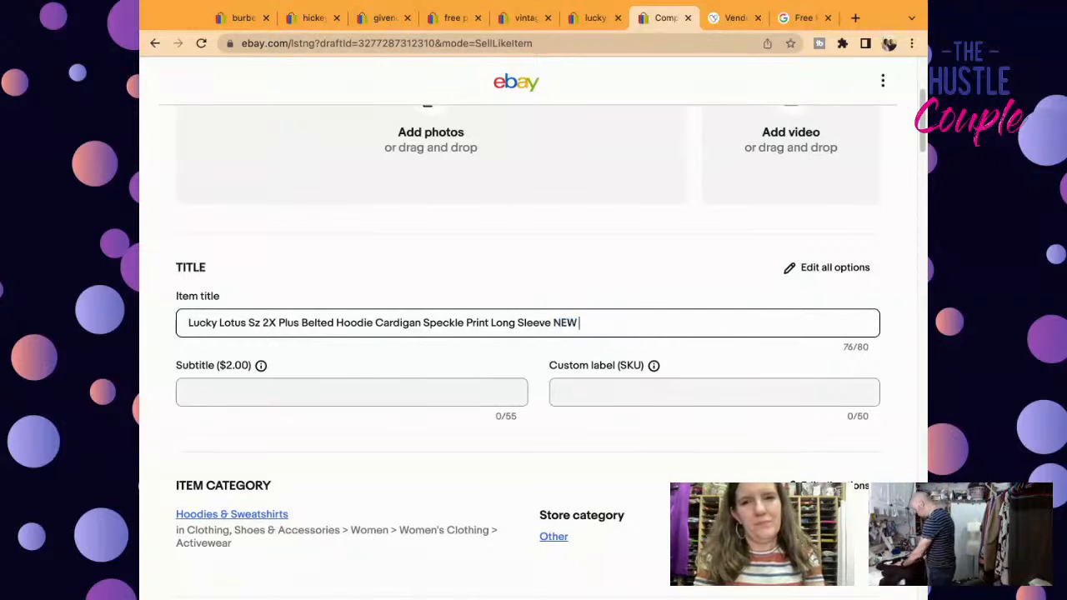
text(NWT)
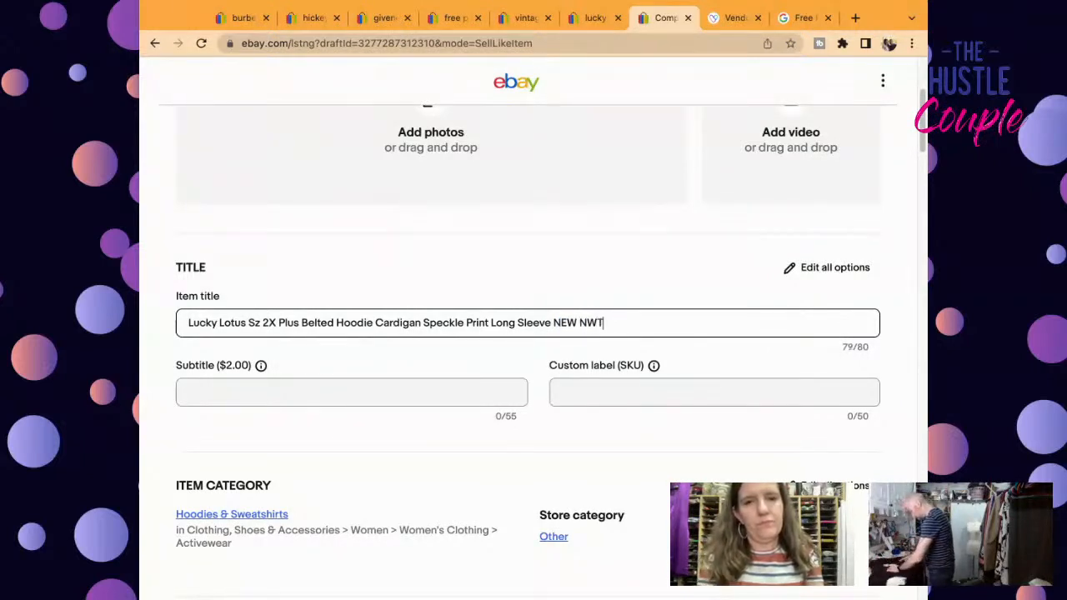
Step: Set the custom label (SKU) to 5570 and select the full item title
click(693, 397)
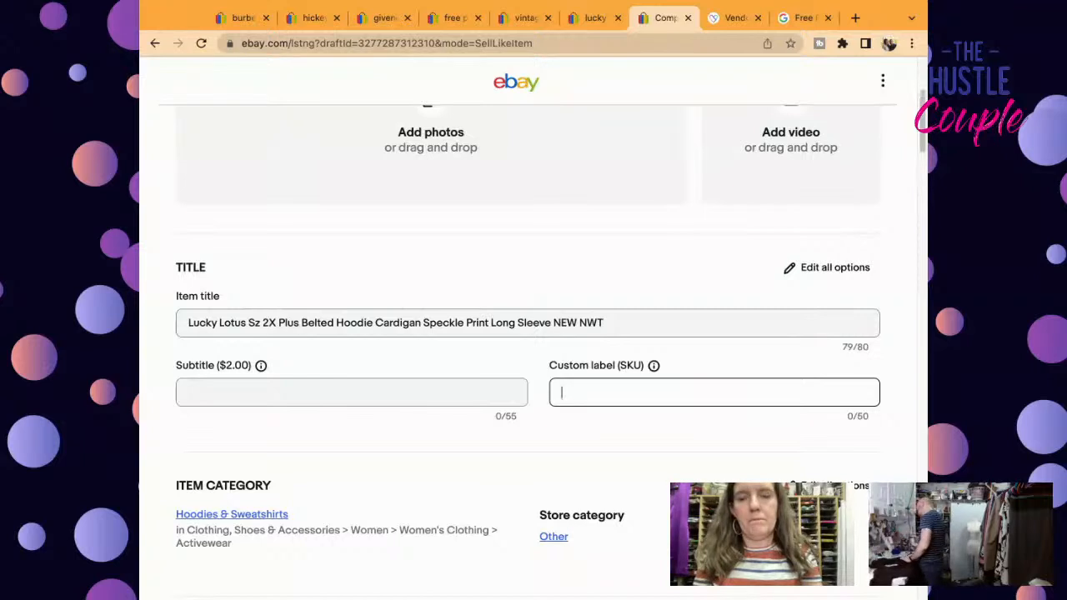
text(5570)
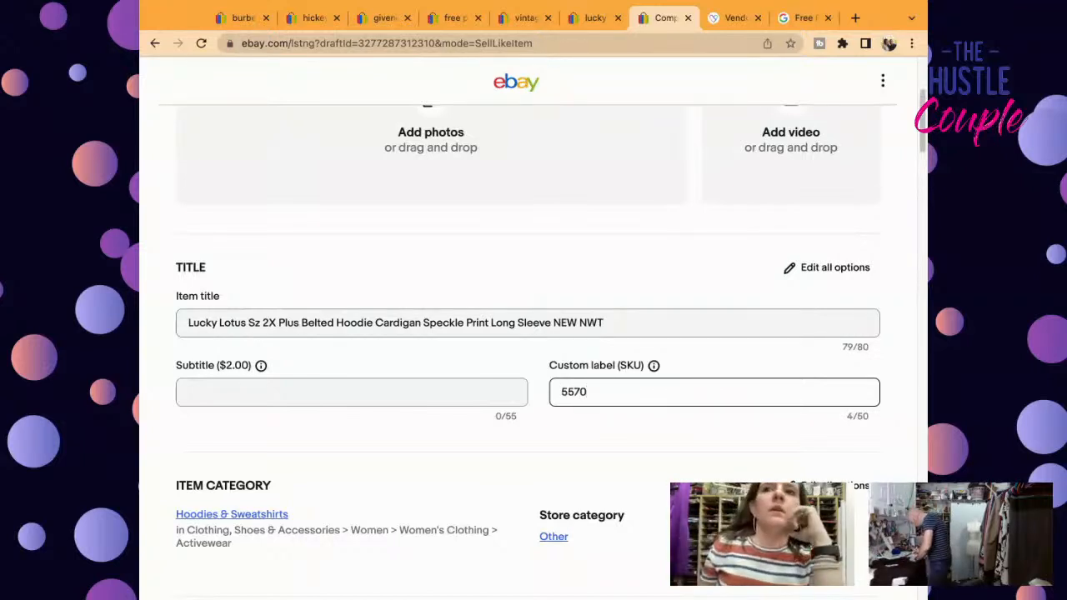
triple_click(625, 324)
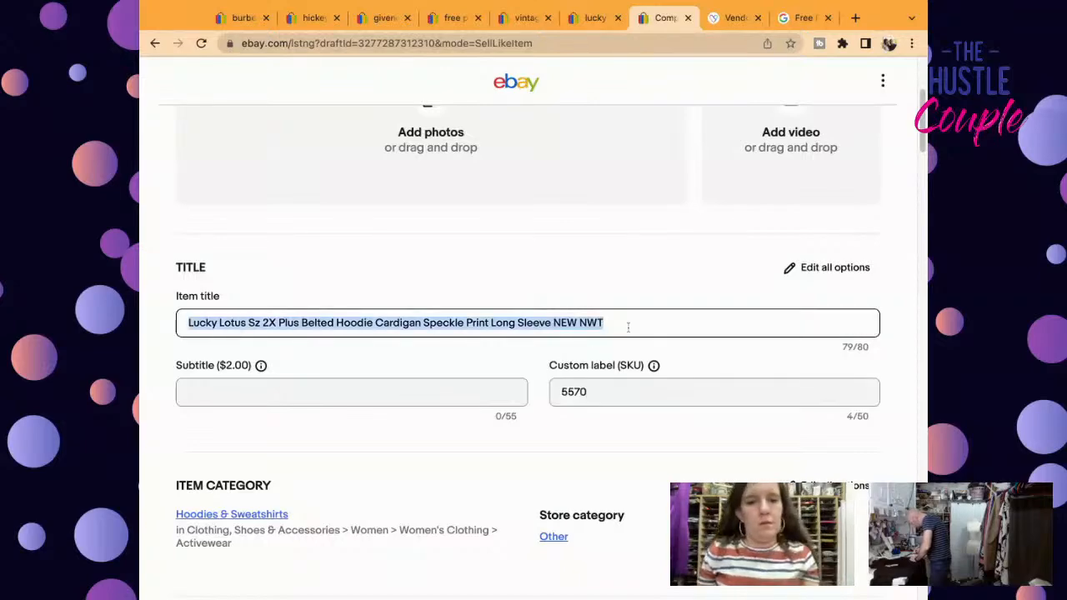
Step: Set the cardigan's size type to Plus and its size to 2X in the required item specifics
scroll(628, 326, down, 6)
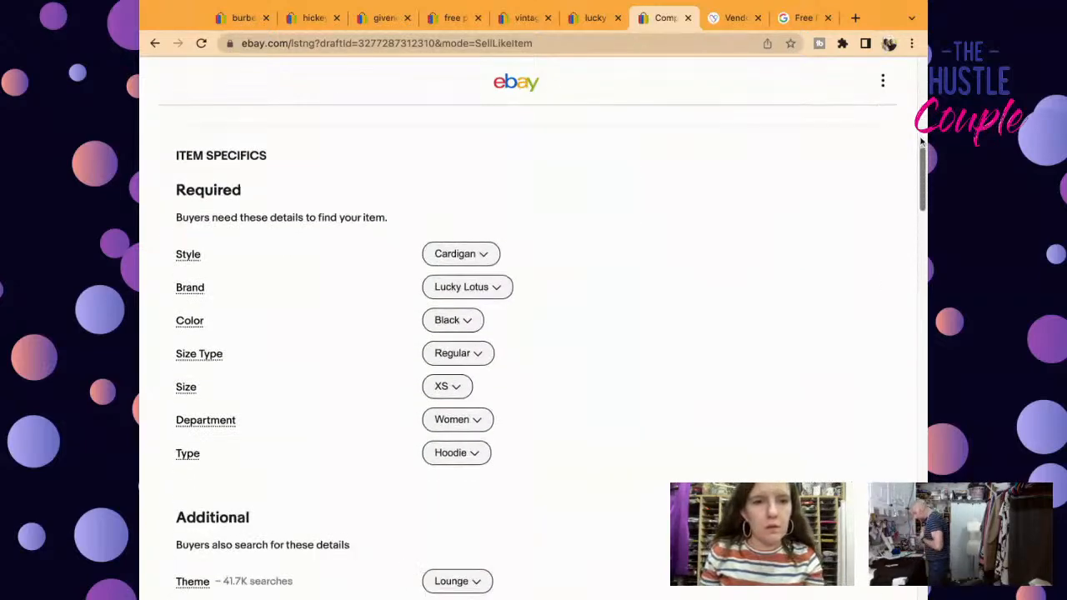
click(459, 385)
click(468, 354)
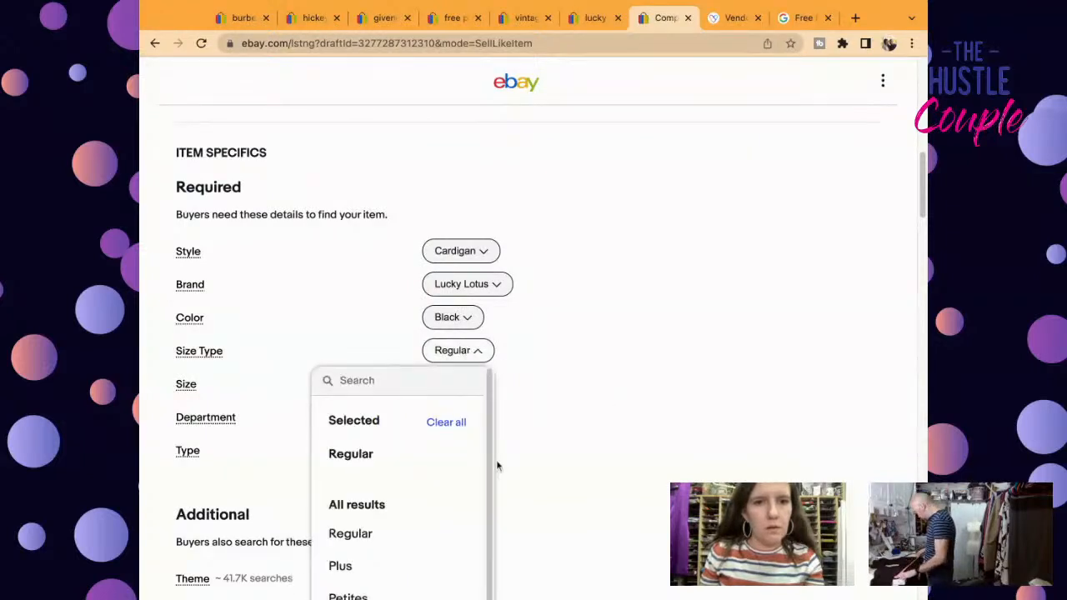
click(337, 566)
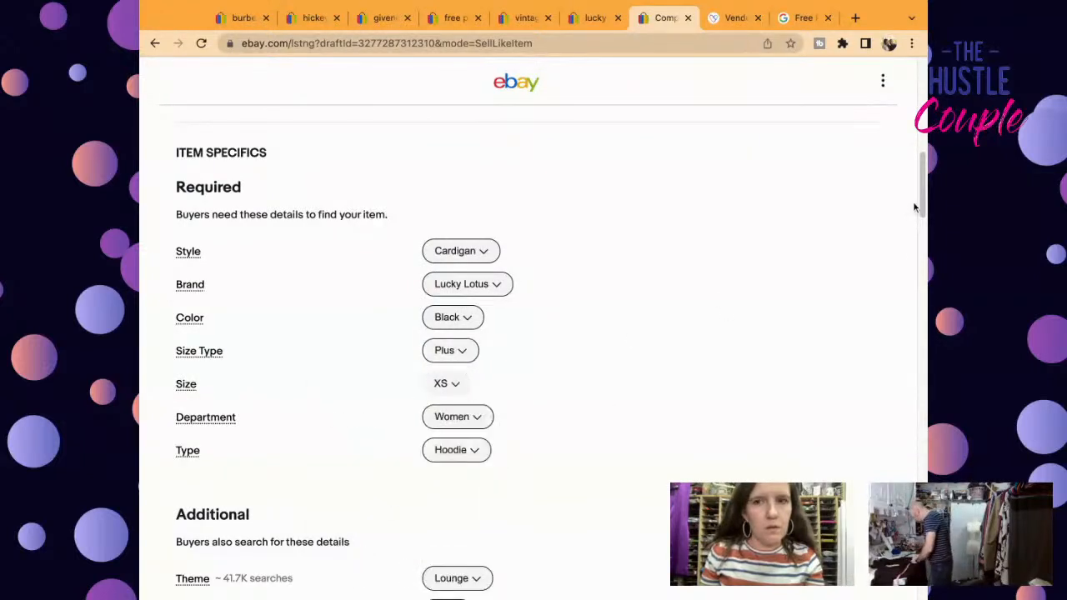
scroll(914, 208, down, 2)
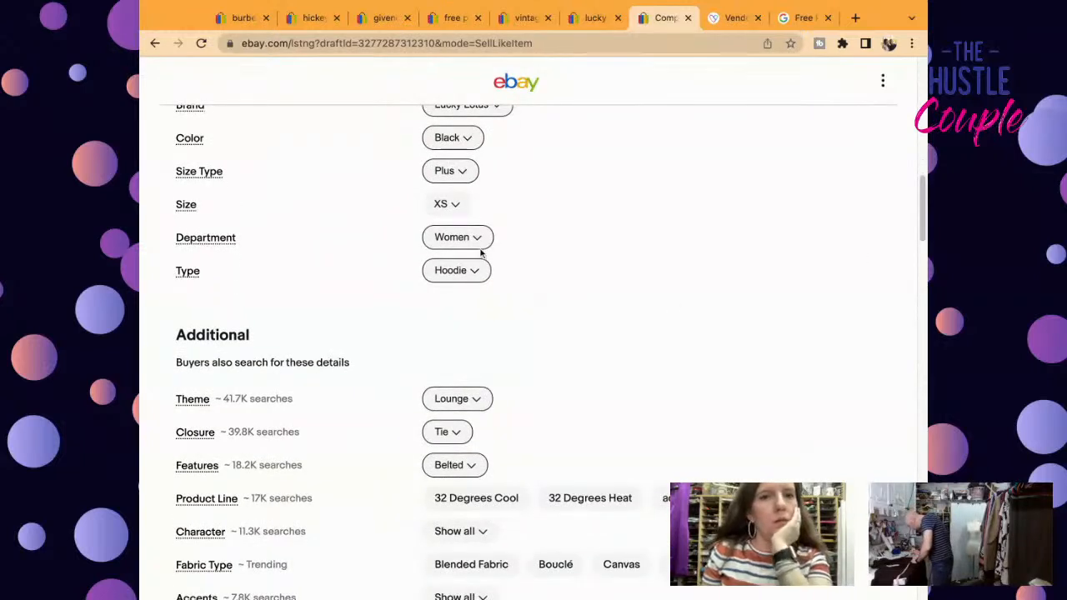
click(450, 205)
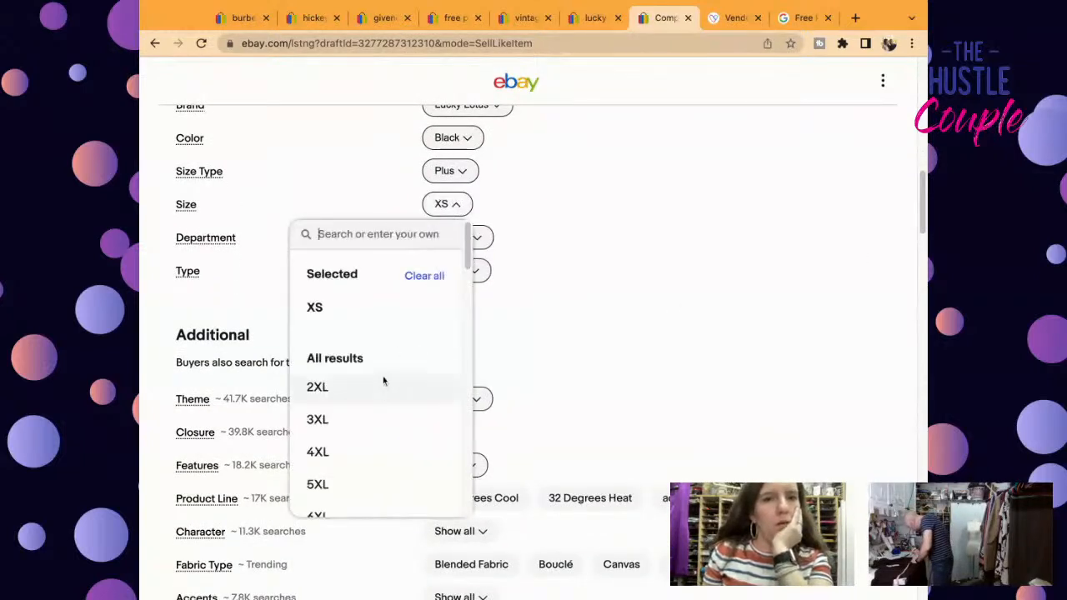
scroll(469, 260, down, 3)
scroll(469, 260, down, 10)
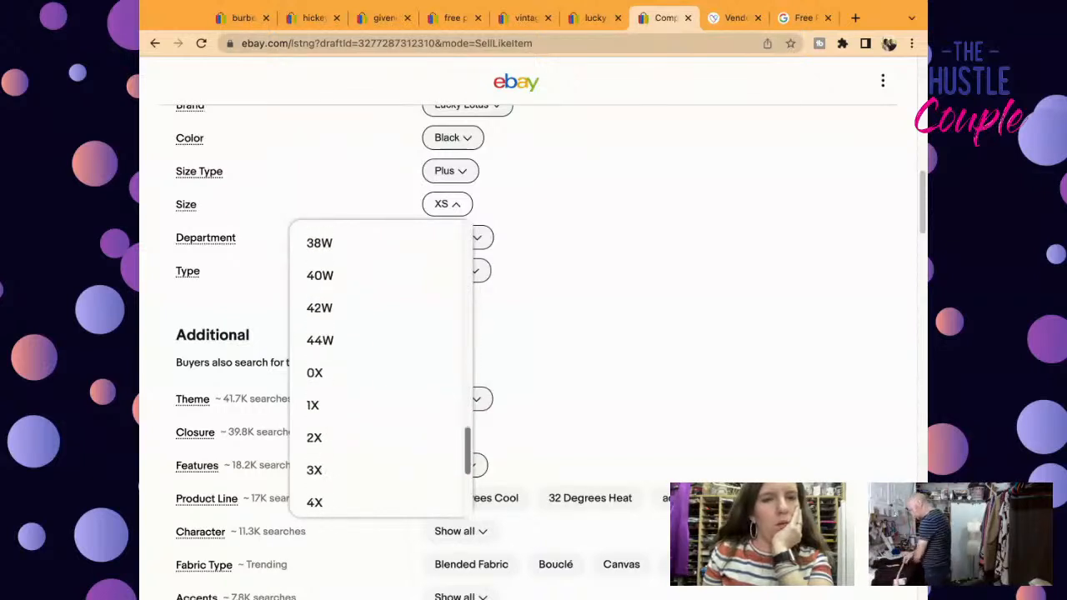
click(314, 438)
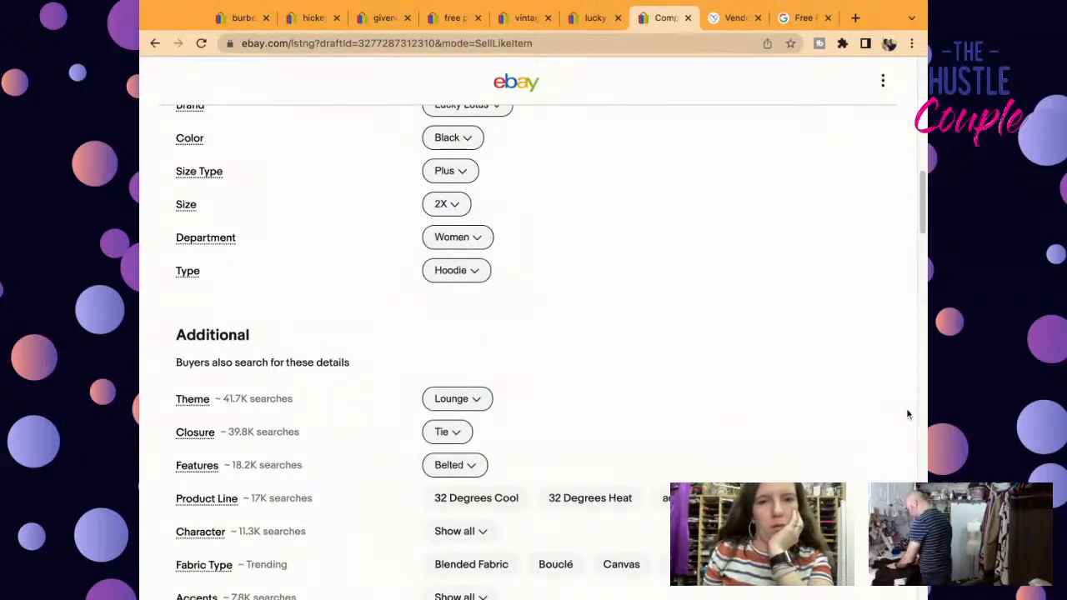
scroll(925, 221, down, 8)
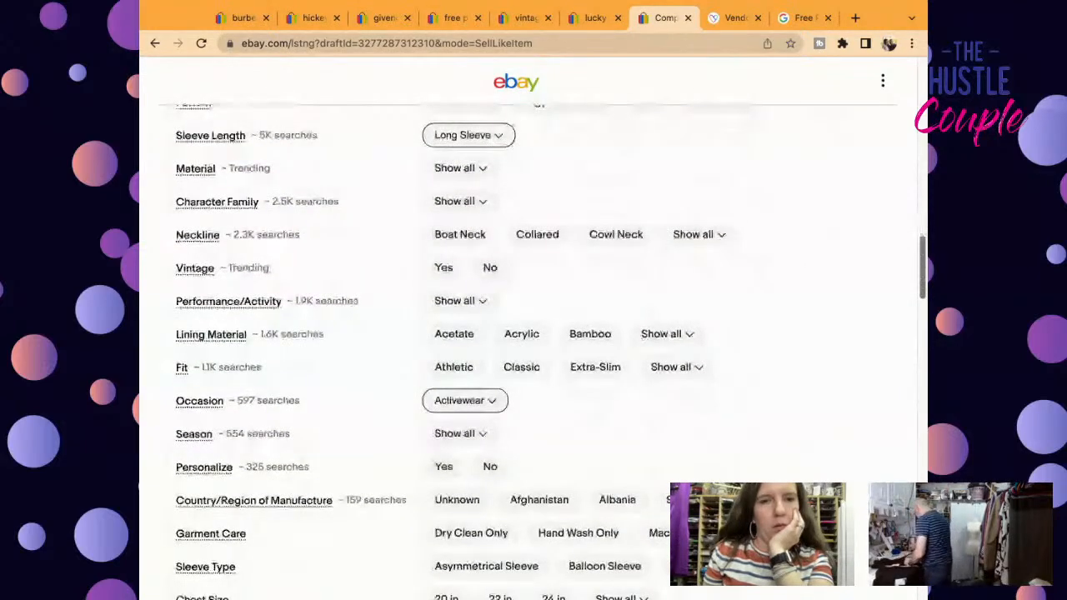
Step: Set the Vintage and Personalize item specifics to No and the item condition to New with tags
click(490, 268)
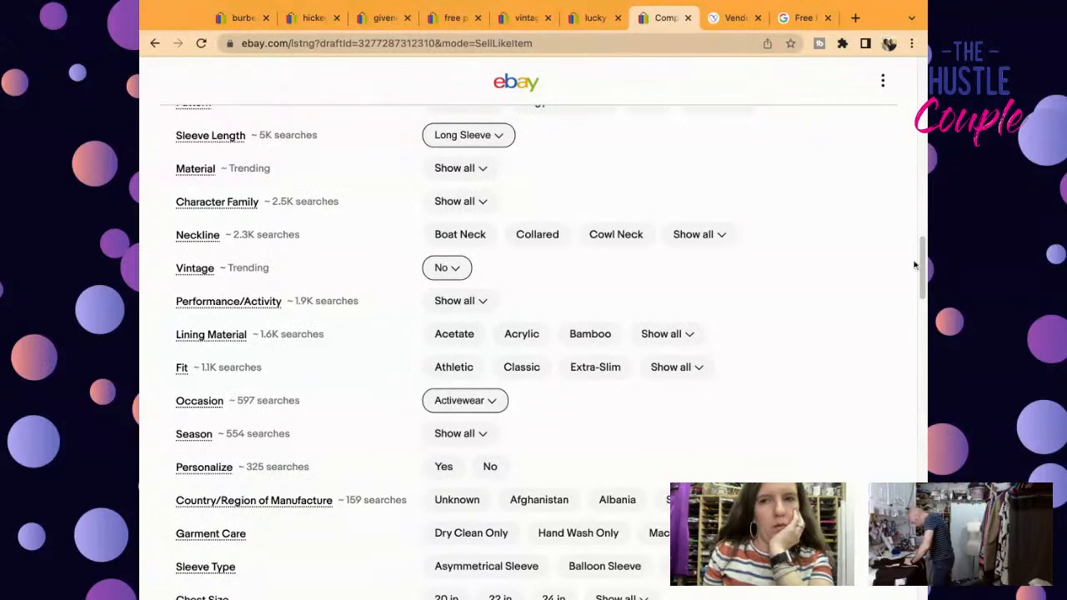
click(485, 467)
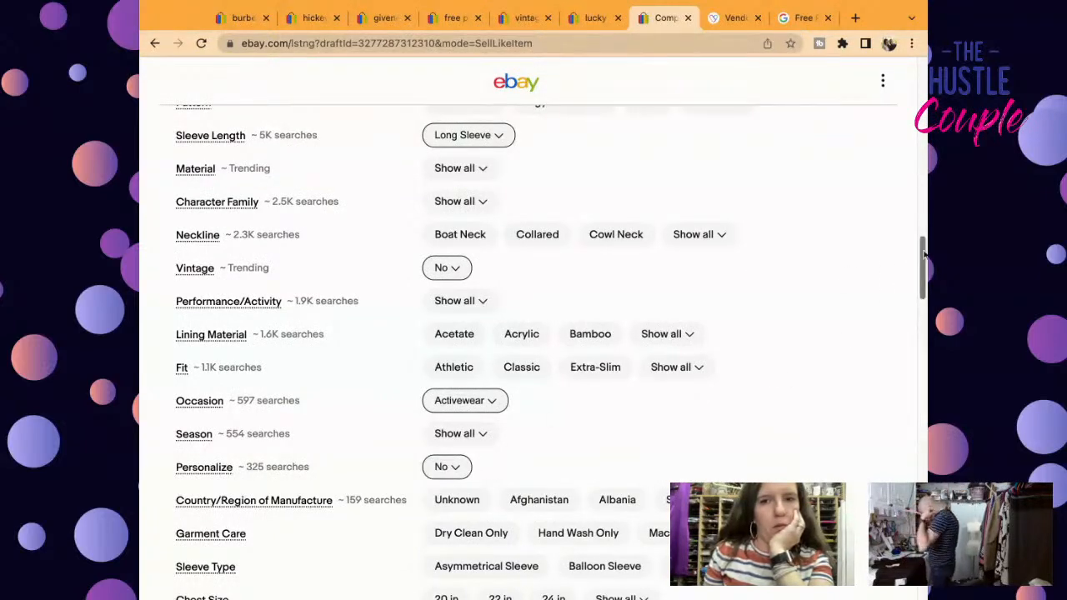
drag(922, 242, 923, 259)
scroll(922, 258, down, 4)
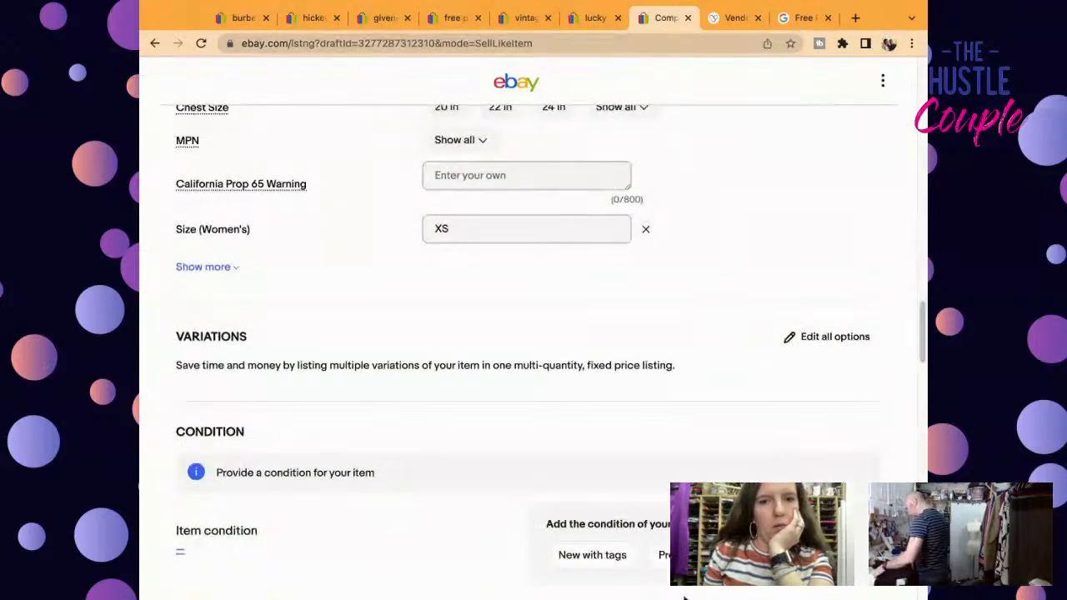
click(594, 555)
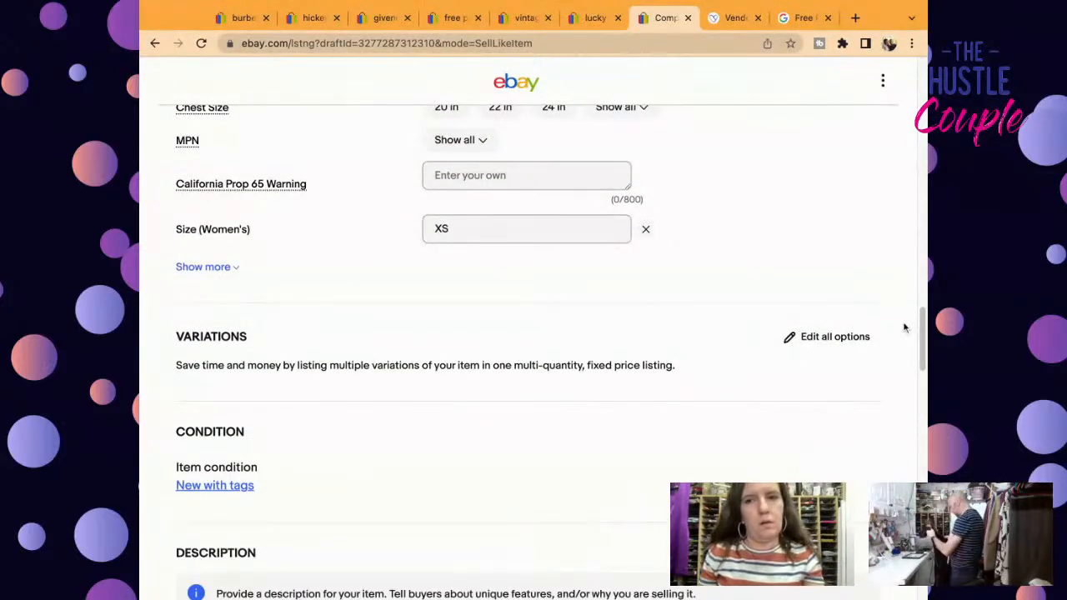
Step: Copy the full item title into the description as its first line and start a new line below it
scroll(920, 342, up, 10)
scroll(921, 344, down, 2)
click(692, 437)
double_click(692, 437)
triple_click(692, 437)
key(super+c)
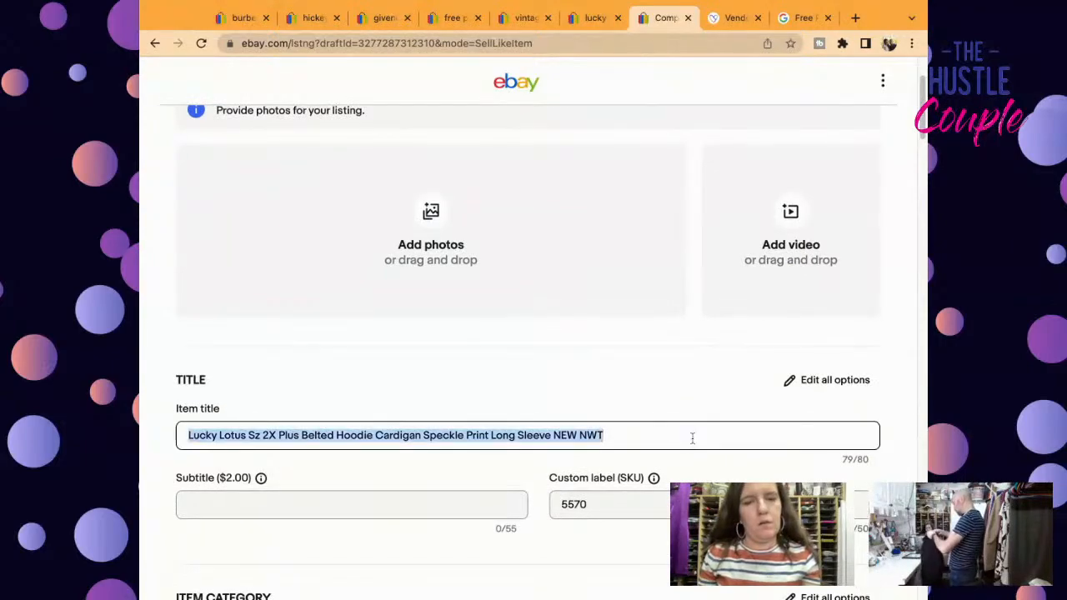
scroll(692, 438, down, 10)
scroll(802, 419, down, 10)
click(802, 420)
key(super+v)
key(Return)
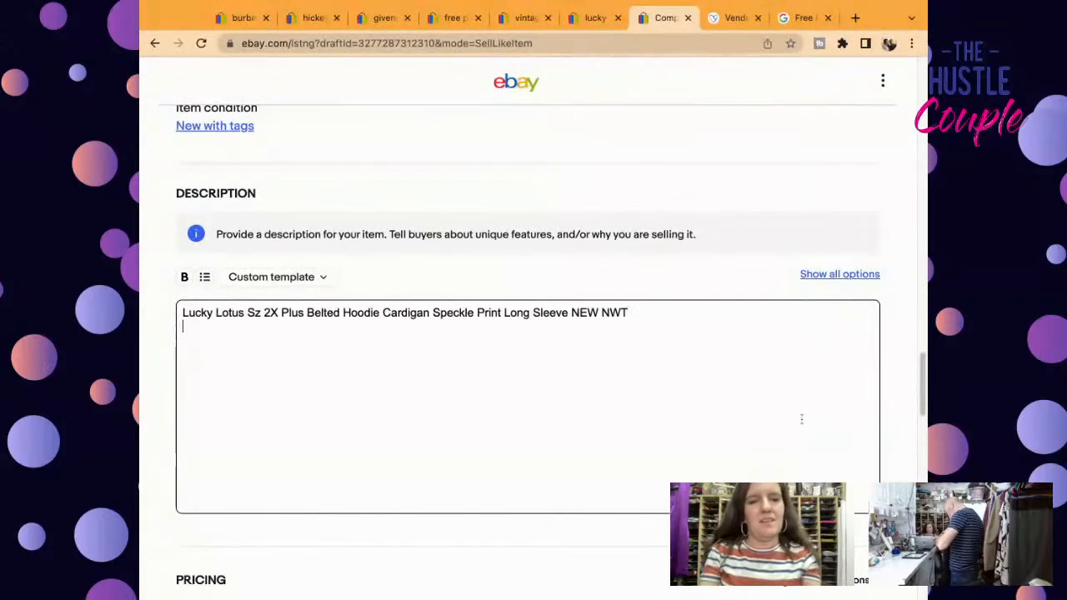
Step: Add "Brand New with Tags!" as the second line of the description
text(BrnA)
key(BackSpace)
key(BackSpace)
text(A)
key(BackSpace)
text(and New with )
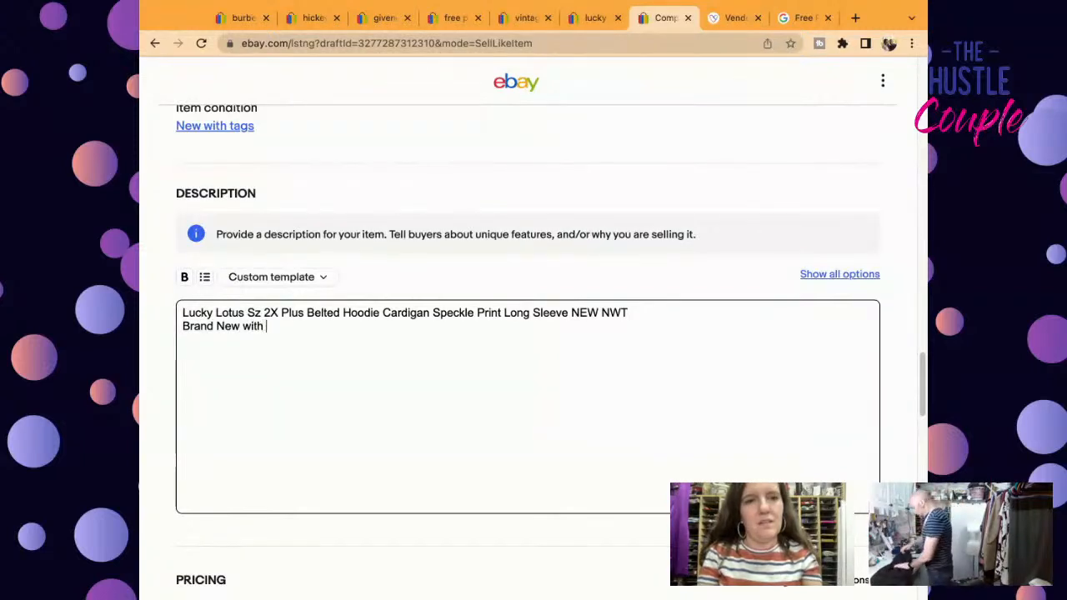
text(Tags!)
key(Return)
Step: Add description lines "Versatile piece that is great for around the house or wearing out. Style can span multiple seasons" and "Features a hood and tie belt."
text(Versatile piece that is great for around the house or wearing out. Style can span multiple seasons)
key(Return)
text(Features a hood and b)
key(BackSpace)
text(tie belt.)
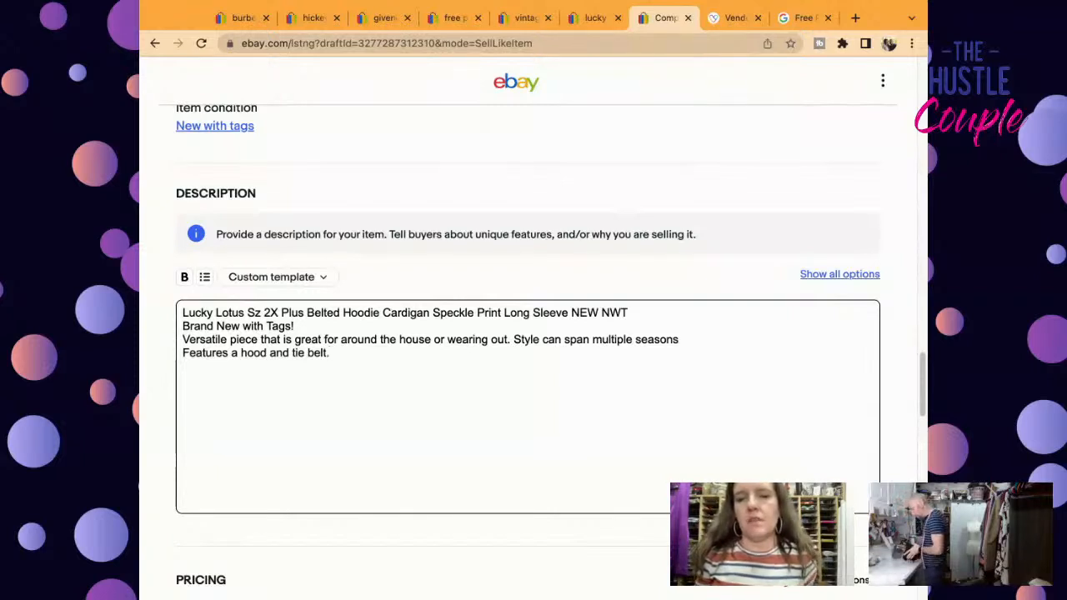
Step: Set the Buy It Now price of the cardigan to $39.95
drag(922, 390, 922, 432)
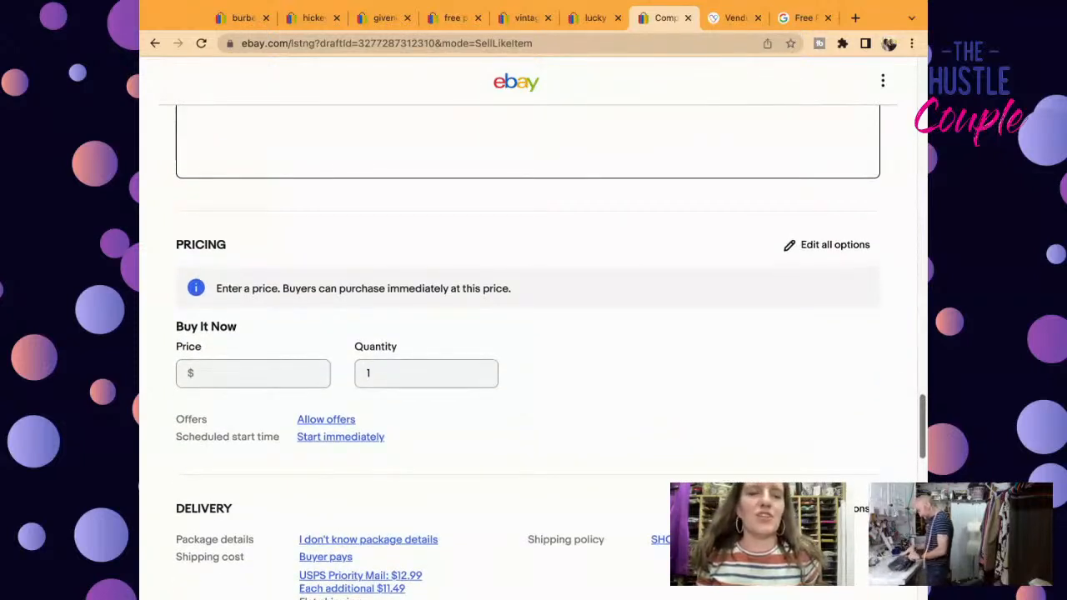
drag(922, 414, 924, 432)
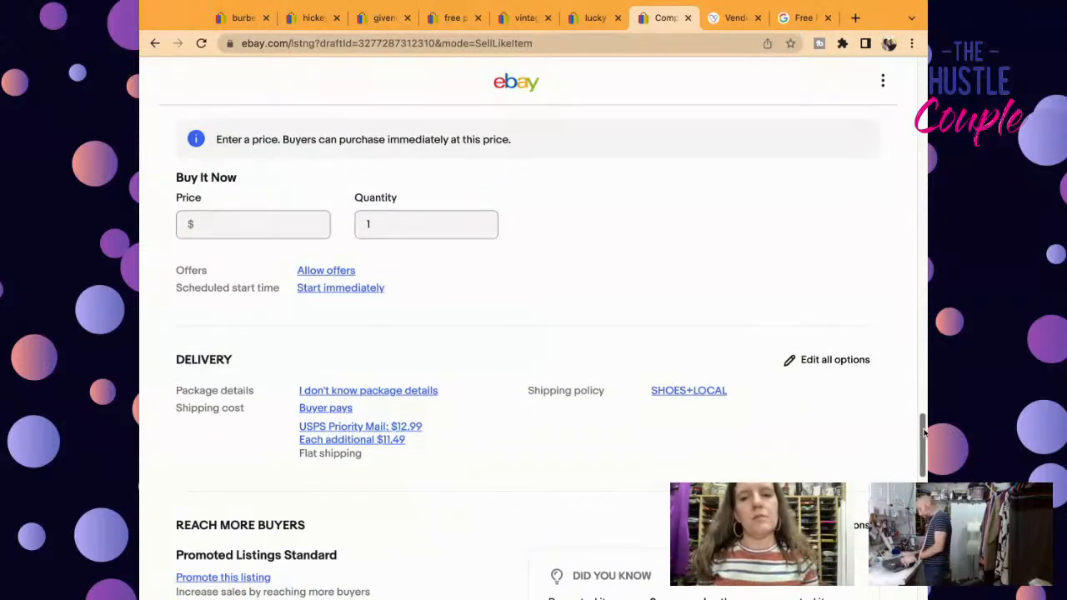
mouse_move(924, 431)
mouse_down()
mouse_move(923, 395)
mouse_move(923, 424)
mouse_up()
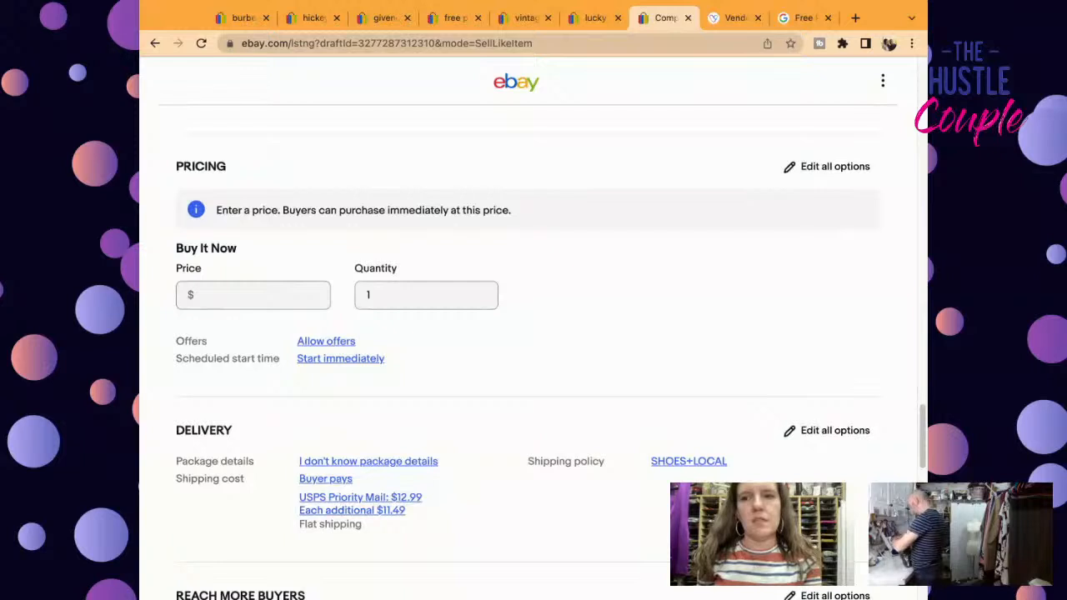
click(297, 292)
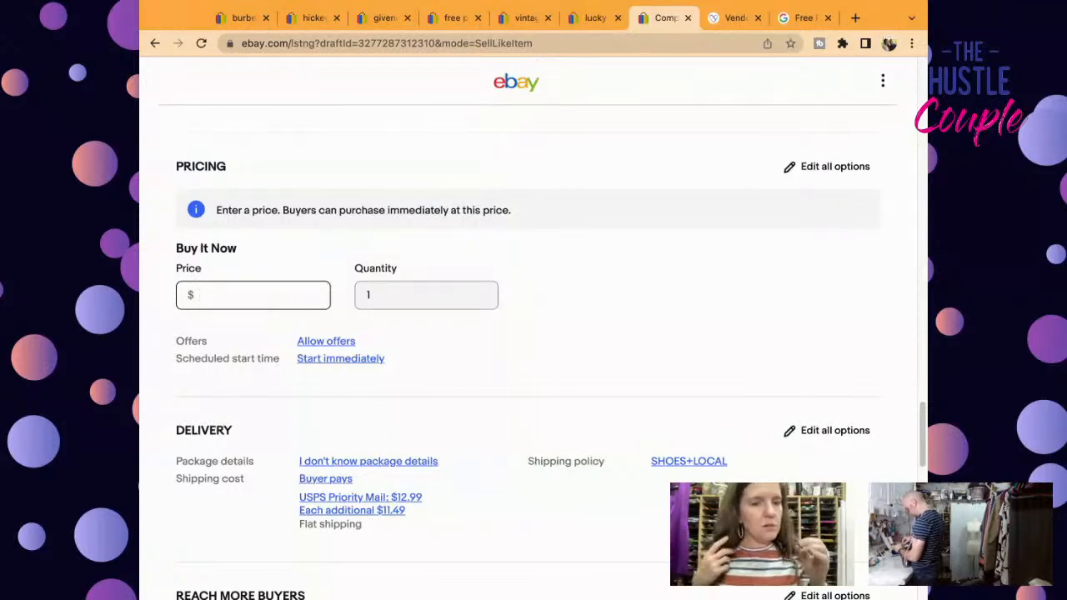
text(39.95)
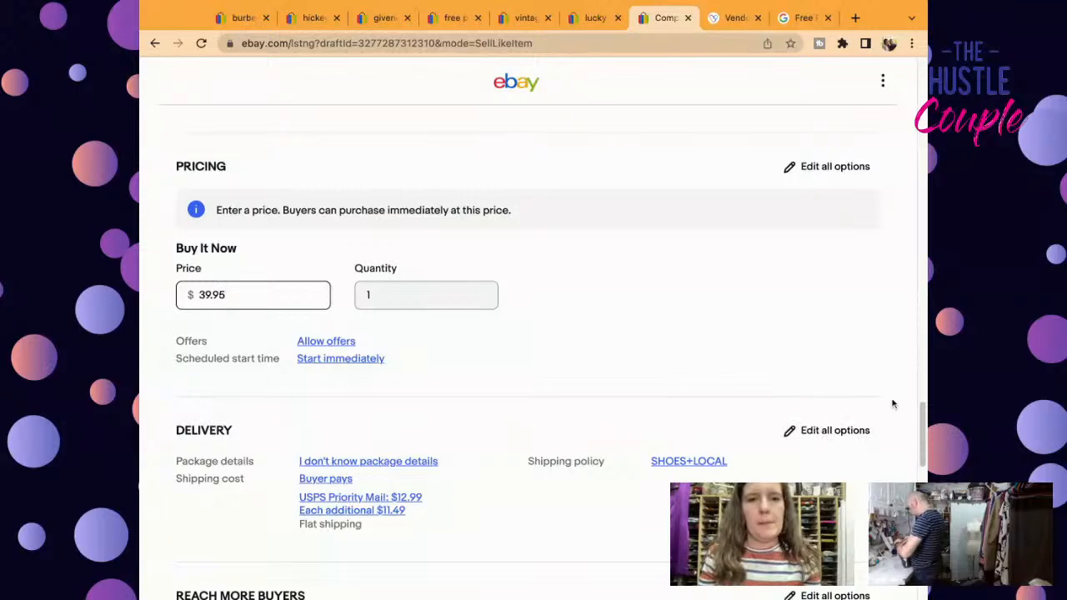
Step: Reorder the photos with the front view as main photo, the angled front view second, and the tag photos ahead of the measurement card
drag(922, 425, 922, 590)
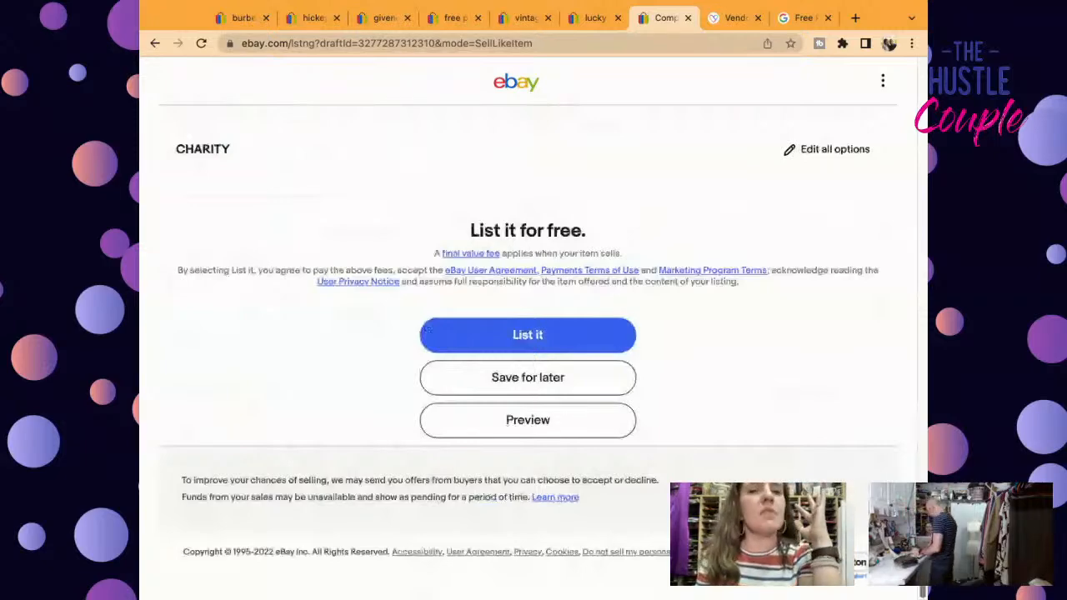
scroll(427, 330, up, 20)
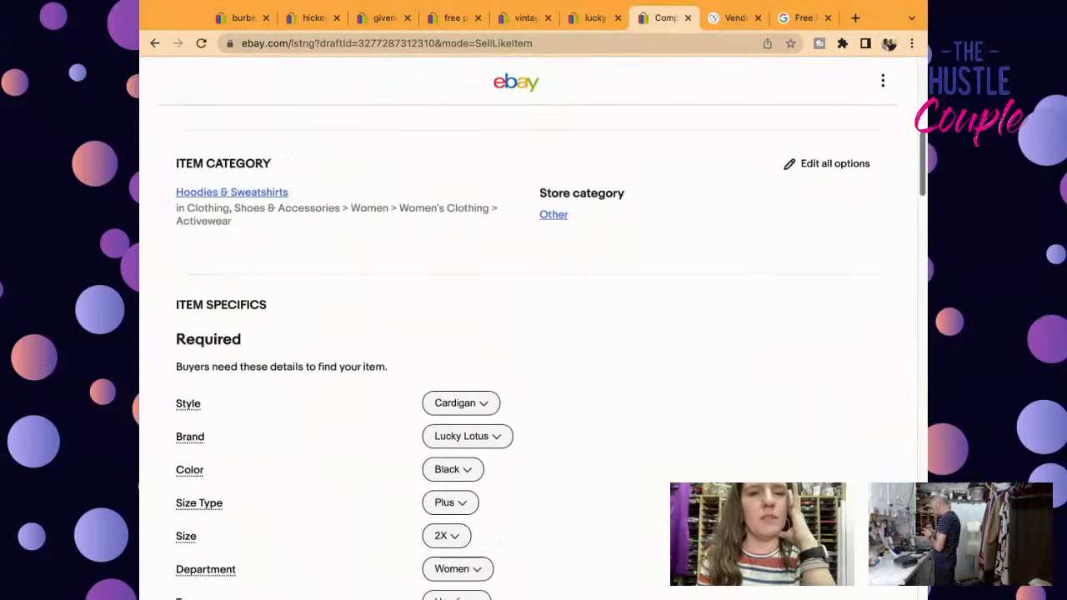
scroll(533, 334, up, 10)
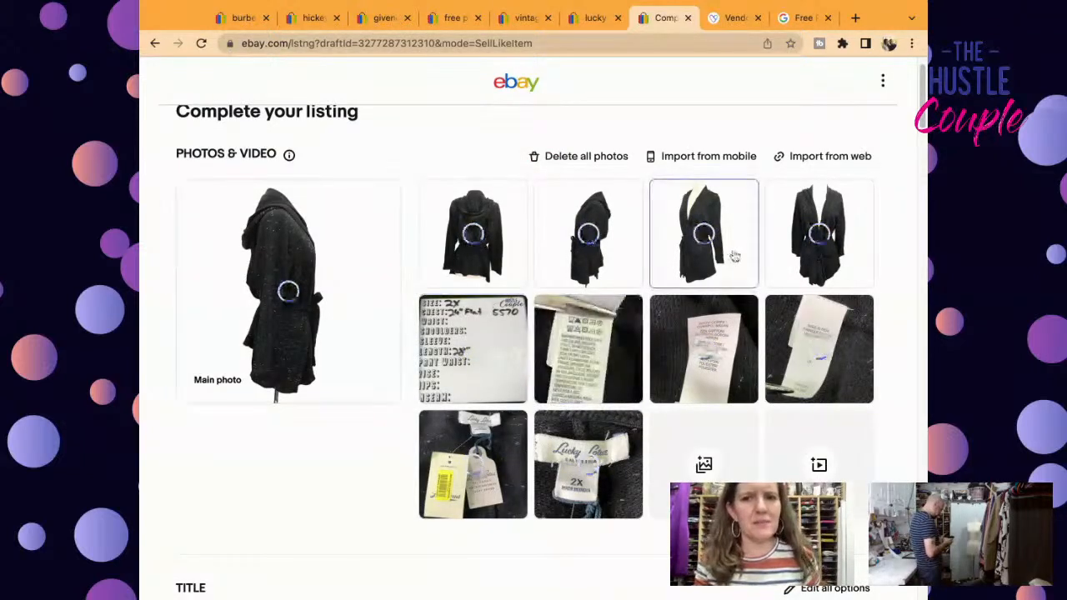
drag(839, 273, 288, 292)
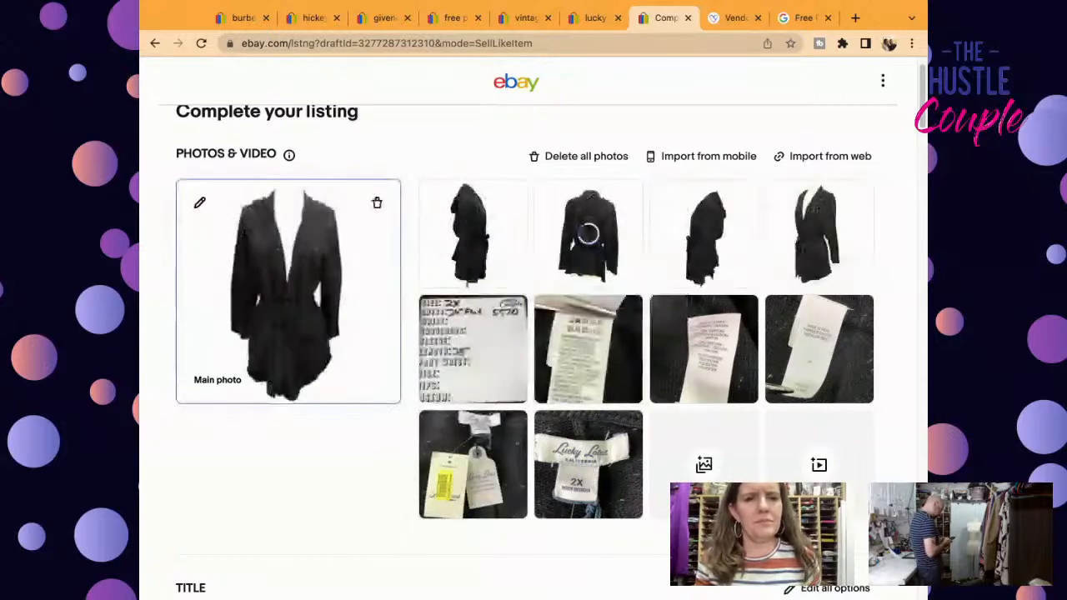
drag(788, 267, 471, 275)
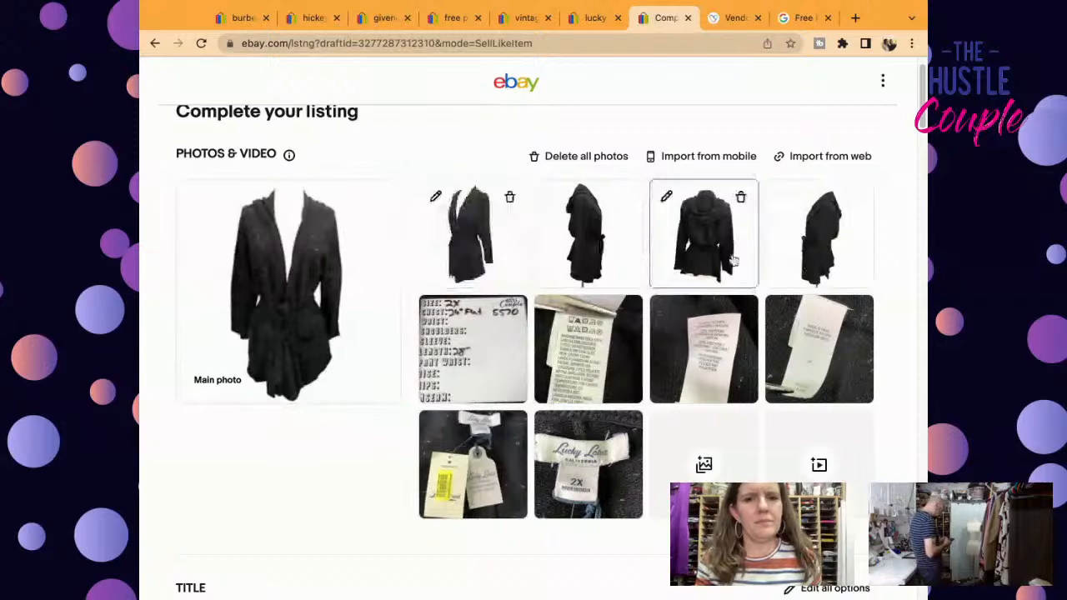
click(734, 261)
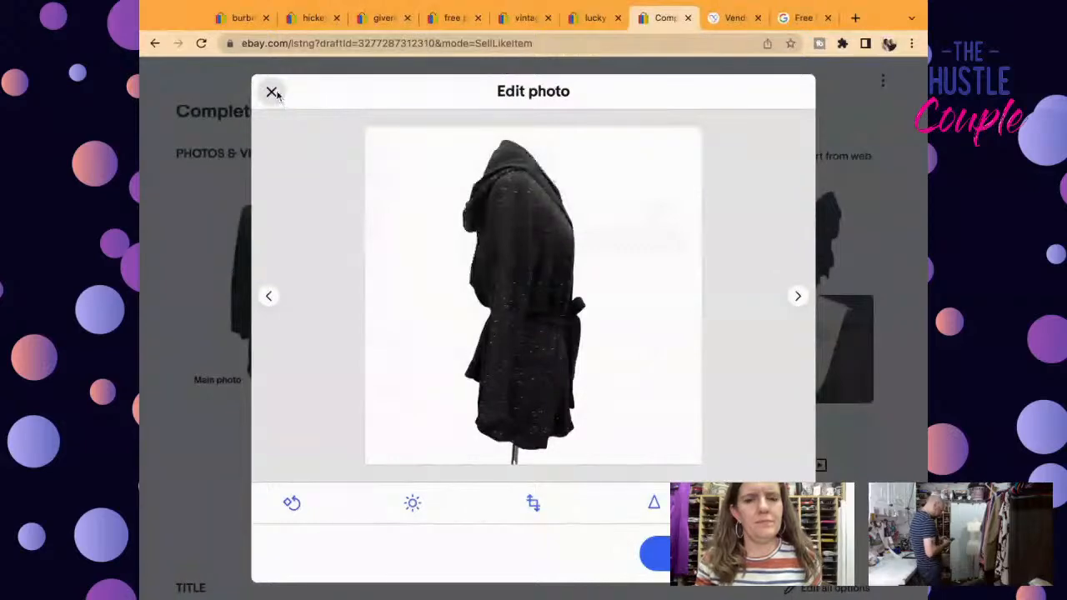
click(273, 93)
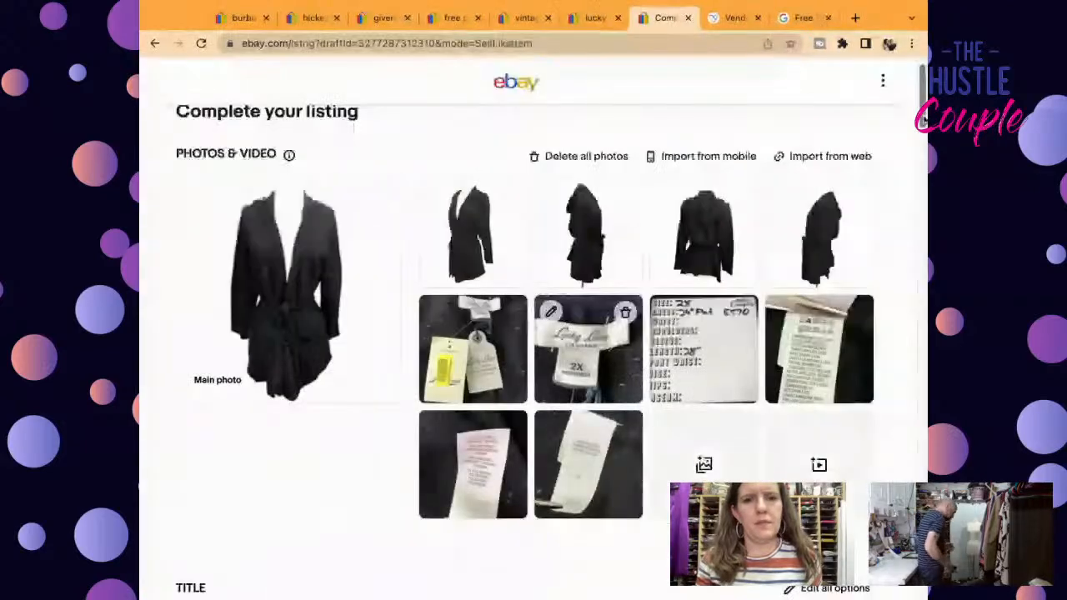
Step: Publish the cardigan listing and close the listing confirmation
scroll(922, 121, down, 3)
scroll(922, 121, down, 20)
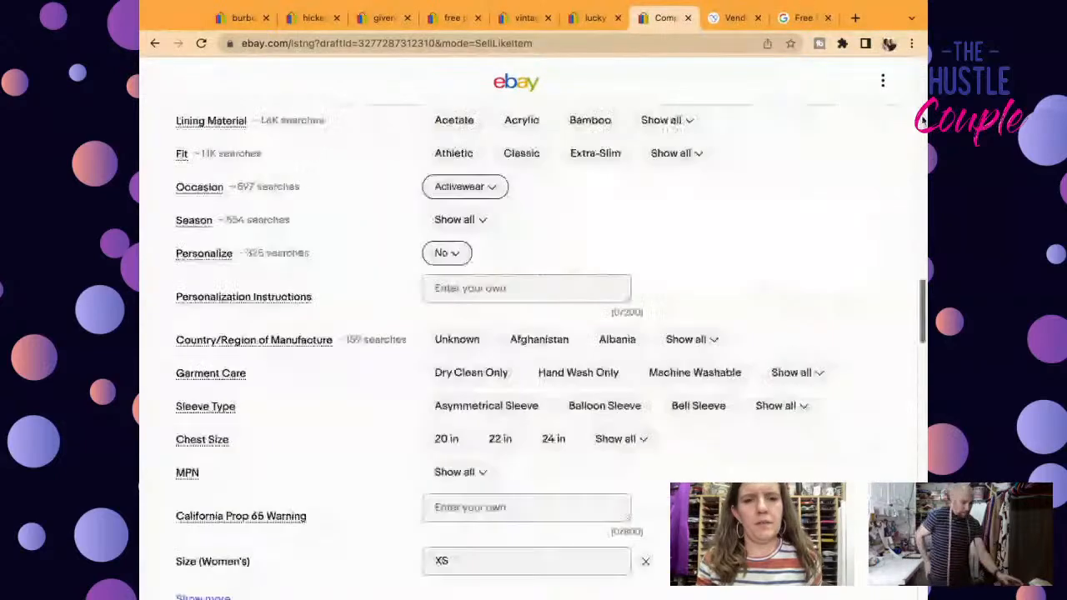
click(481, 347)
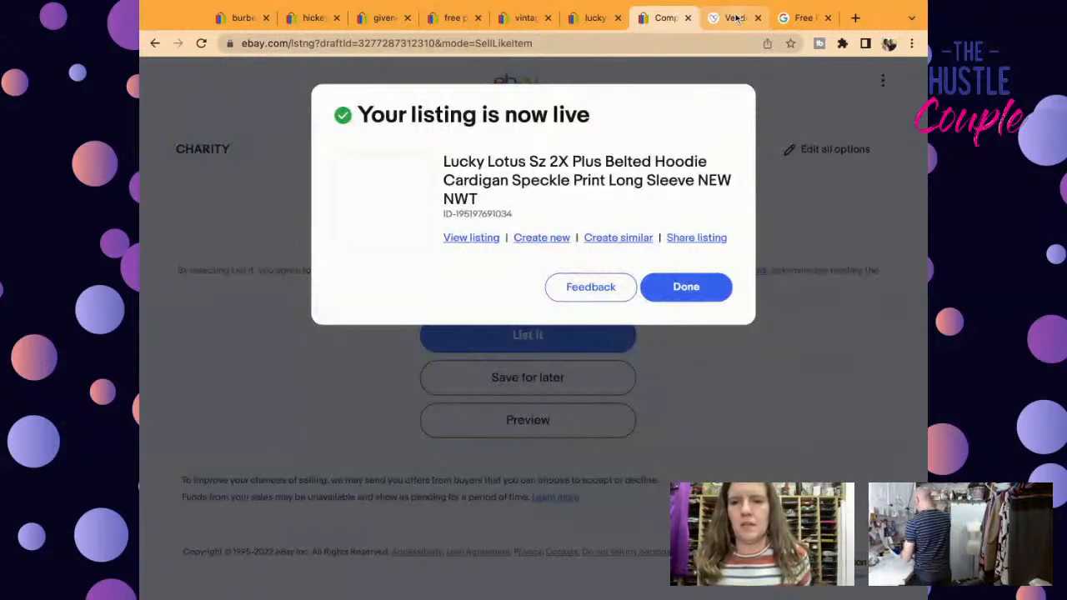
click(689, 298)
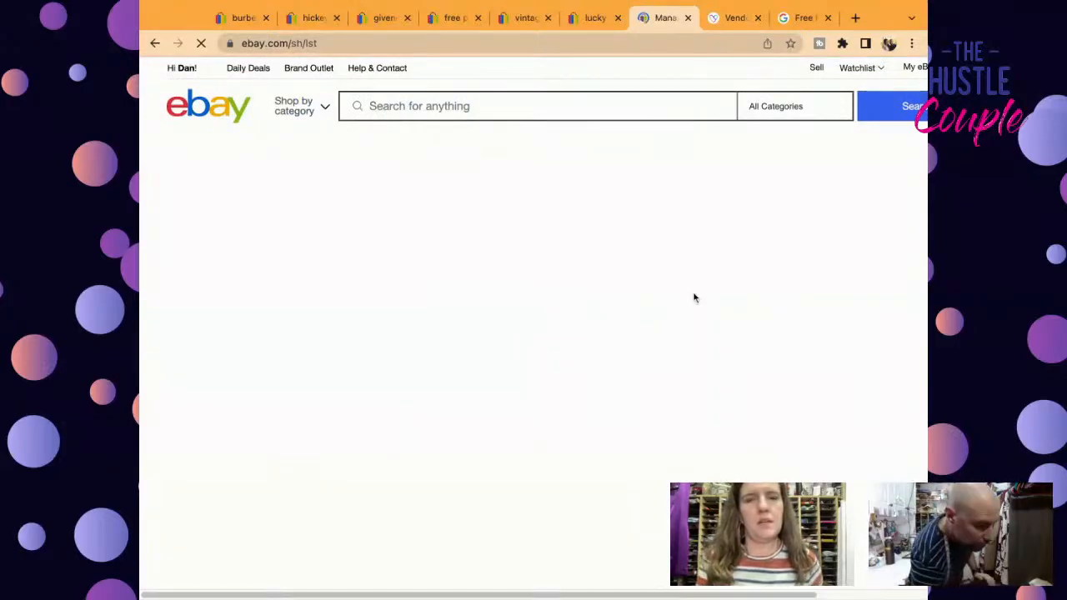